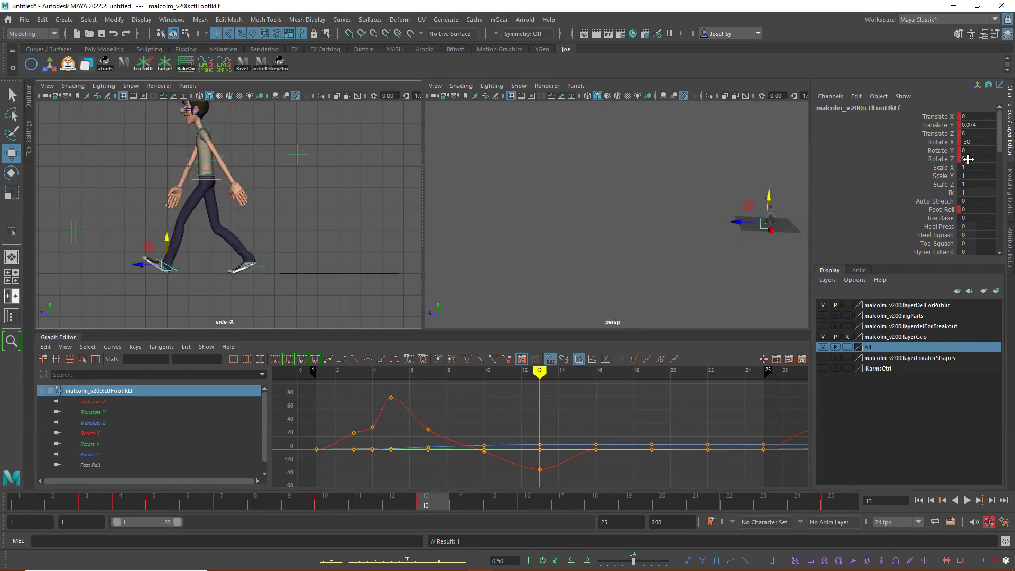
Review the walk around frames 13 to 15 and shift the left foot IK control back to Translate Z 7.852 at frame 13.
{"action": "left_click", "coordinate": [948, 134]}
{"action": "key", "text": "alt+v"}
{"action": "left_click_drag", "start_coordinate": [443, 506], "coordinate": [487, 506]}
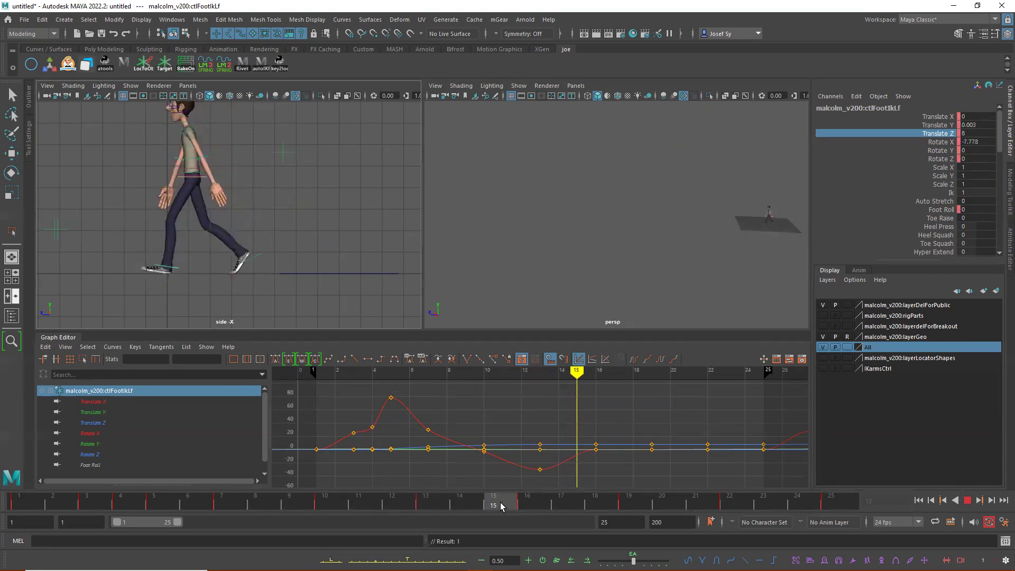
{"action": "key", "text": "alt+v"}
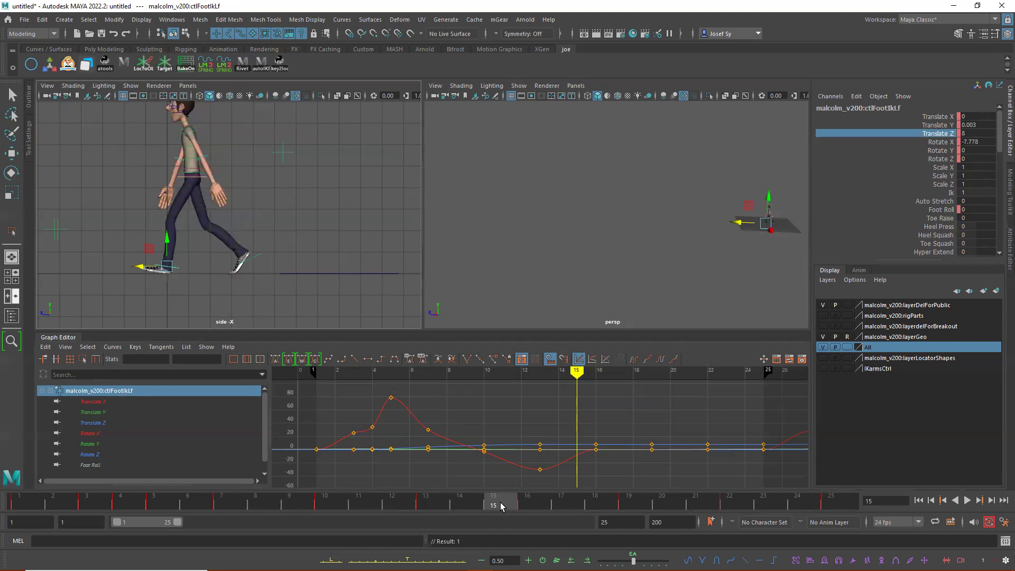
{"action": "mouse_move", "coordinate": [428, 509]}
{"action": "left_mouse_down"}
{"action": "mouse_move", "coordinate": [473, 503]}
{"action": "mouse_move", "coordinate": [431, 507]}
{"action": "left_mouse_up"}
{"action": "left_click_drag", "start_coordinate": [141, 265], "coordinate": [147, 269]}
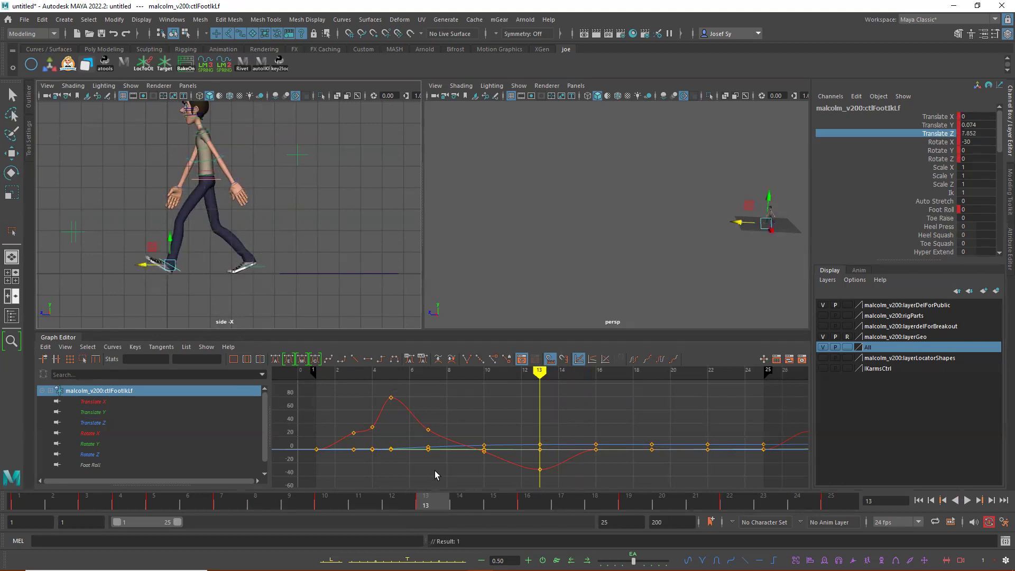
Copy the left foot's planted pose from frame 16 to frame 15 and key it there.
{"action": "mouse_move", "coordinate": [426, 505]}
{"action": "left_mouse_down"}
{"action": "mouse_move", "coordinate": [385, 504]}
{"action": "mouse_move", "coordinate": [721, 523]}
{"action": "mouse_move", "coordinate": [425, 525]}
{"action": "left_mouse_up"}
{"action": "left_click", "coordinate": [486, 509]}
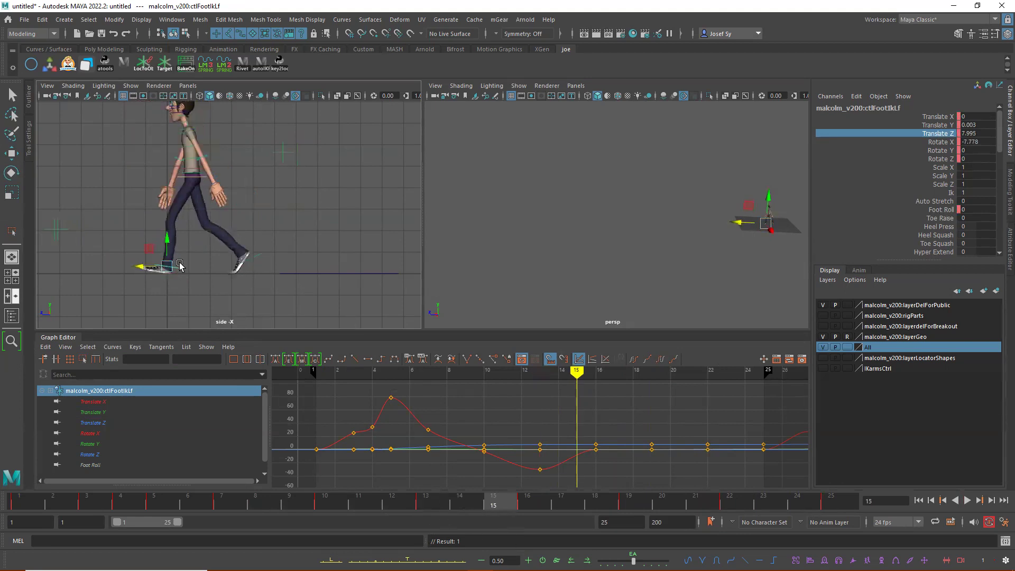
{"action": "left_click", "coordinate": [522, 506]}
{"action": "left_click", "coordinate": [492, 506]}
{"action": "left_click", "coordinate": [522, 503]}
{"action": "left_click", "coordinate": [498, 504]}
{"action": "left_click_drag", "start_coordinate": [533, 507], "coordinate": [494, 503]}
{"action": "key", "text": "s"}
{"action": "key", "text": "shift+e"}
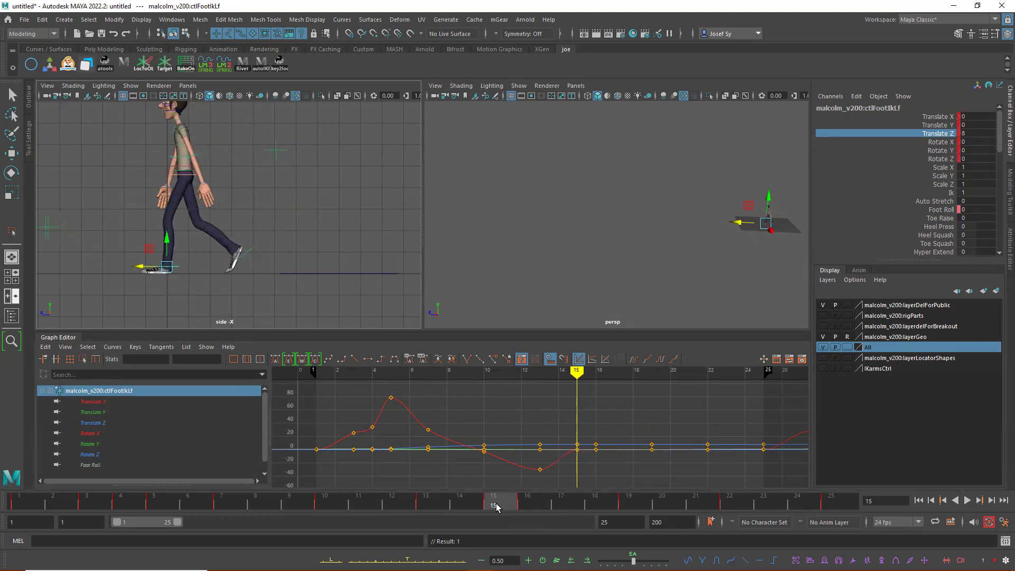
Nudge the left foot control further back to Translate Z 7.803 at frame 13 and key it.
{"action": "mouse_move", "coordinate": [439, 509]}
{"action": "left_mouse_down"}
{"action": "mouse_move", "coordinate": [425, 506]}
{"action": "mouse_move", "coordinate": [523, 507]}
{"action": "mouse_move", "coordinate": [432, 506]}
{"action": "mouse_move", "coordinate": [505, 508]}
{"action": "mouse_move", "coordinate": [442, 508]}
{"action": "left_mouse_up"}
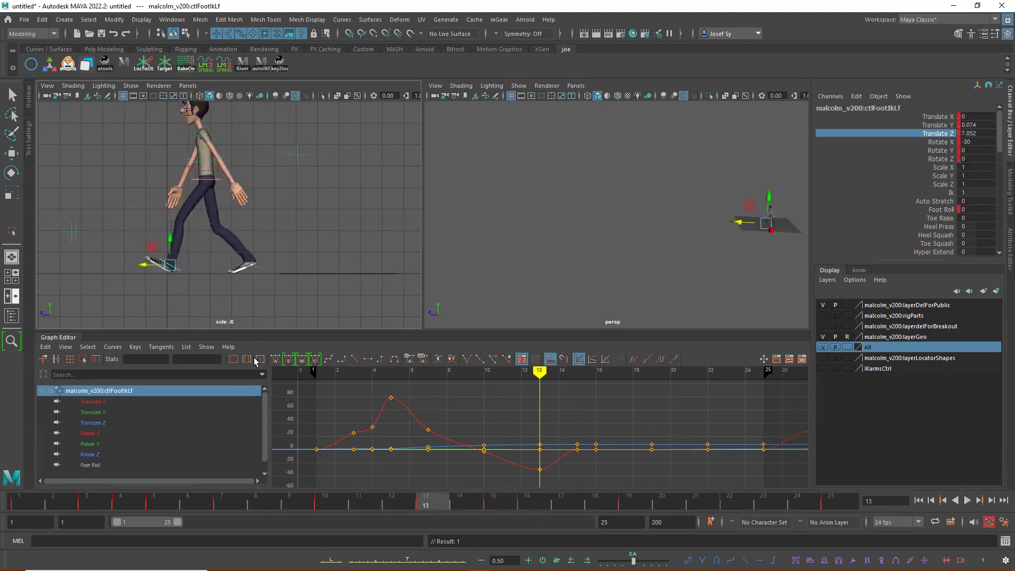
{"action": "left_click_drag", "start_coordinate": [141, 268], "coordinate": [141, 270]}
{"action": "key", "text": "s"}
{"action": "key", "text": "alt+v"}
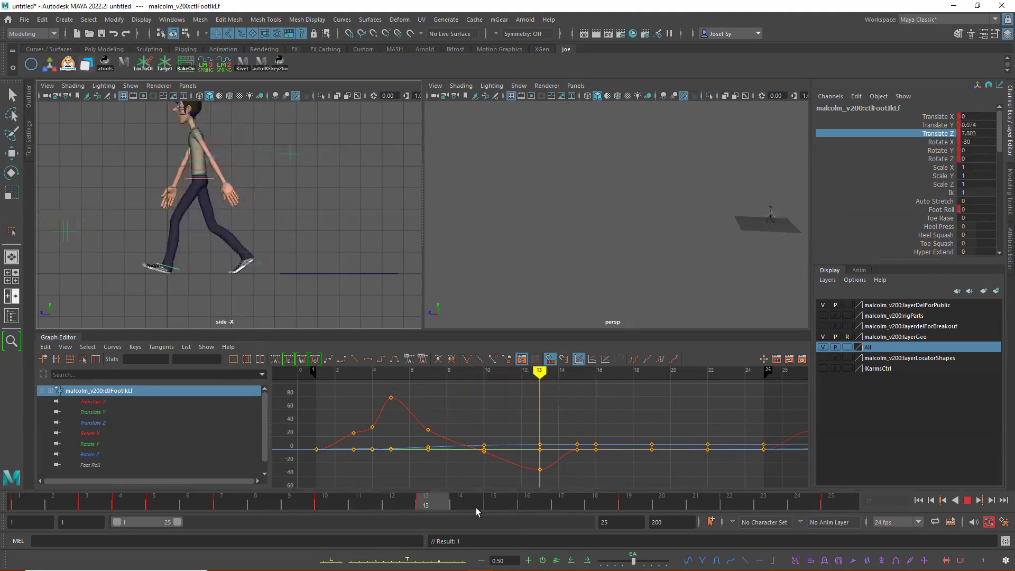
Play back and scrub the walk around frame 13 to examine the left foot's heel contact.
{"action": "left_click_drag", "start_coordinate": [544, 512], "coordinate": [435, 520]}
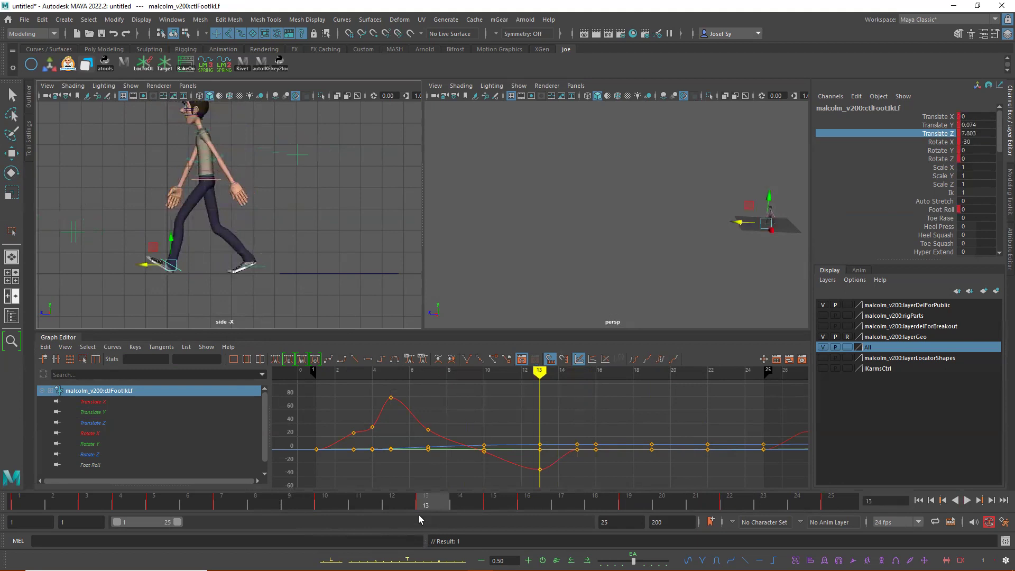
{"action": "key", "text": "alt+v"}
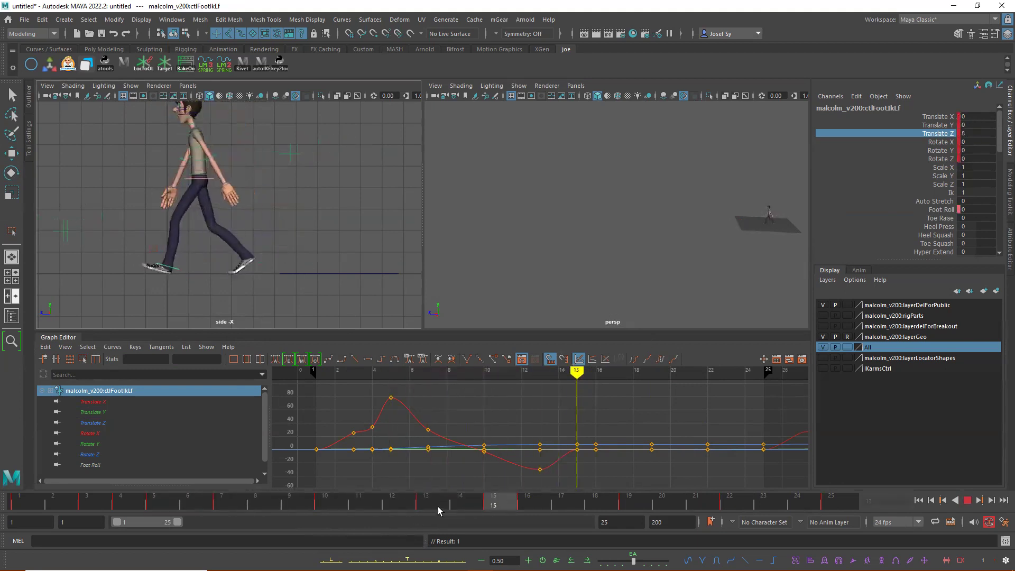
{"action": "key", "text": "alt+v"}
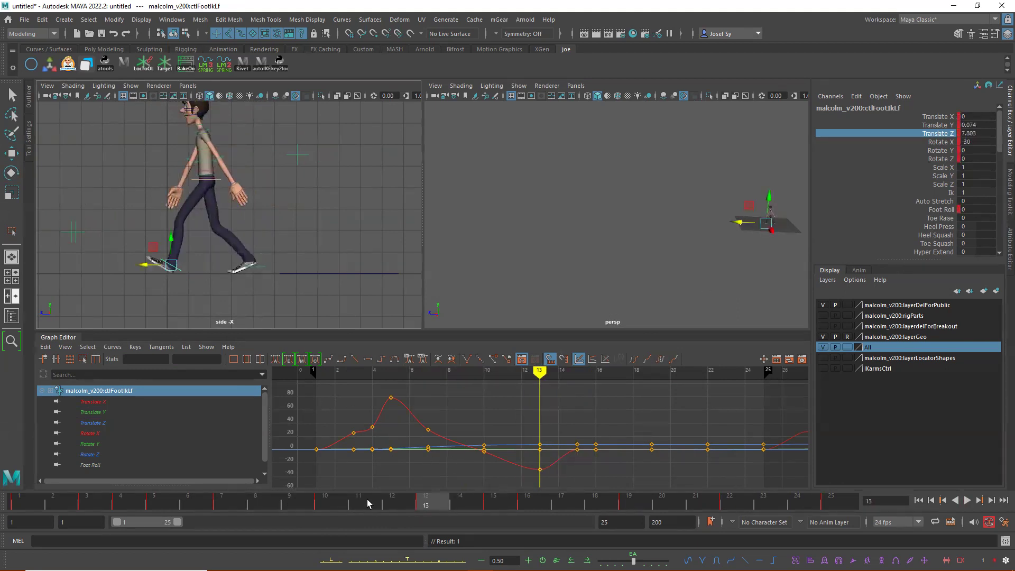
{"action": "key", "text": "alt+v"}
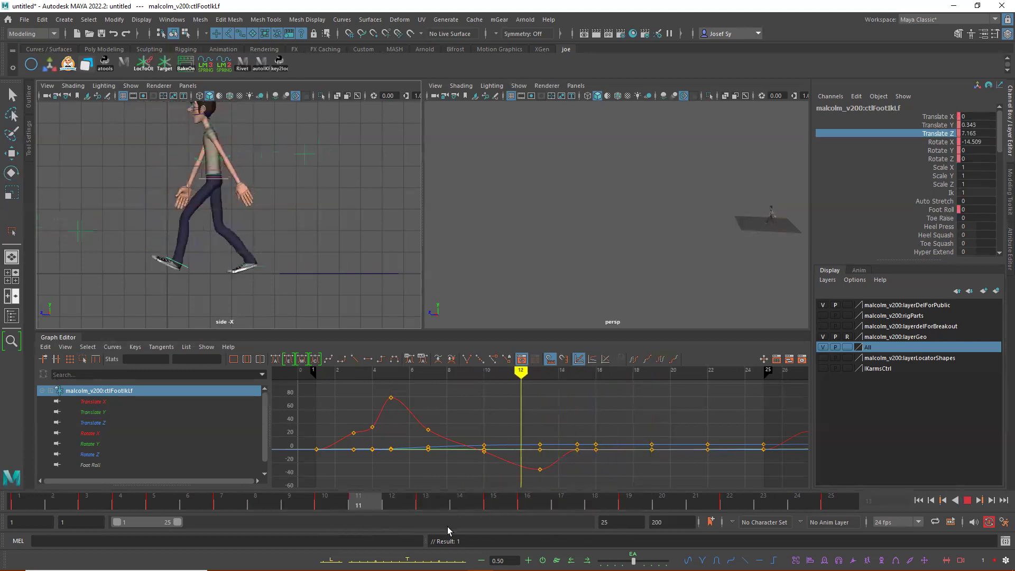
{"action": "left_click", "coordinate": [427, 509]}
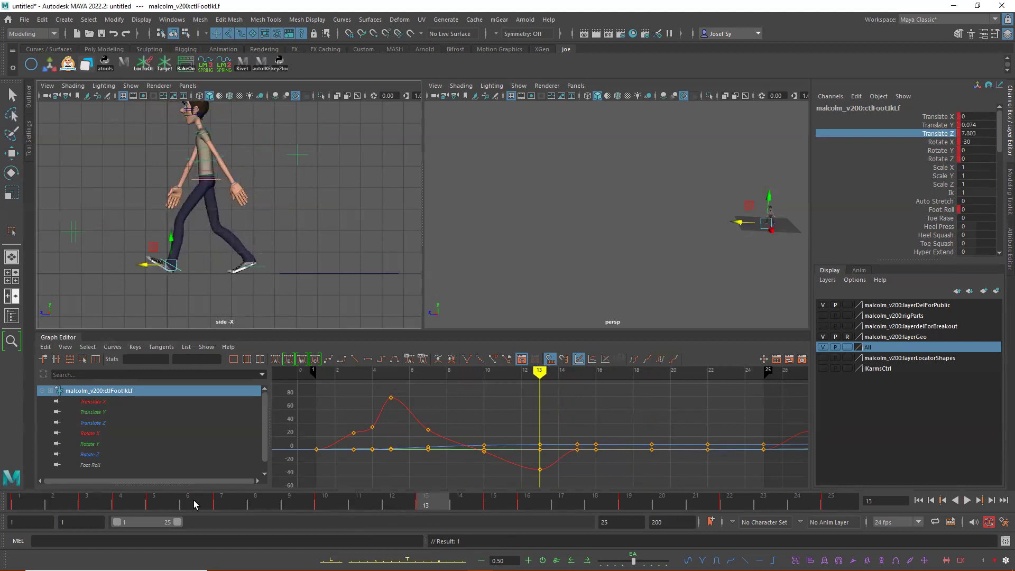
{"action": "key", "text": "alt+v"}
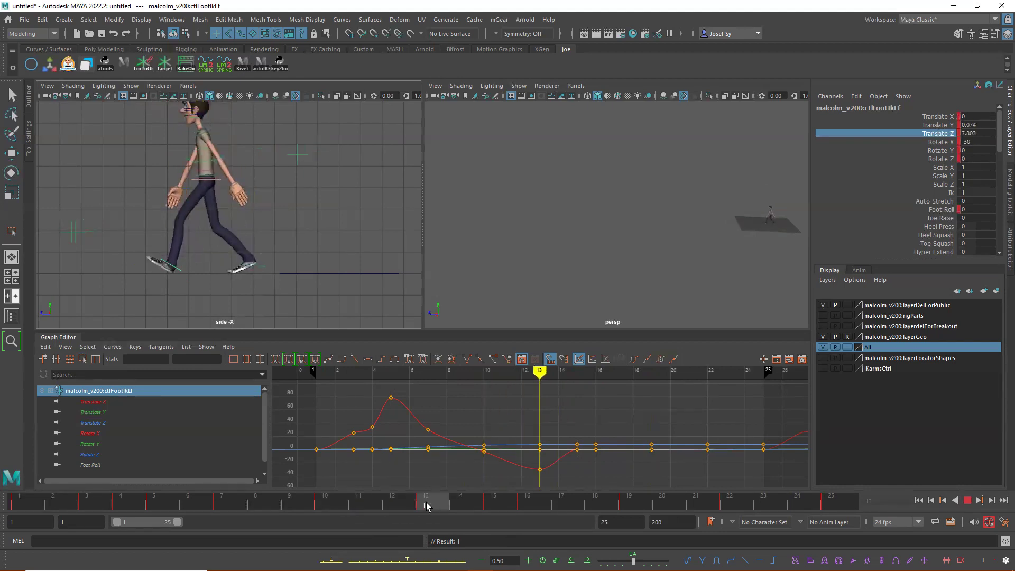
{"action": "left_click", "coordinate": [427, 507]}
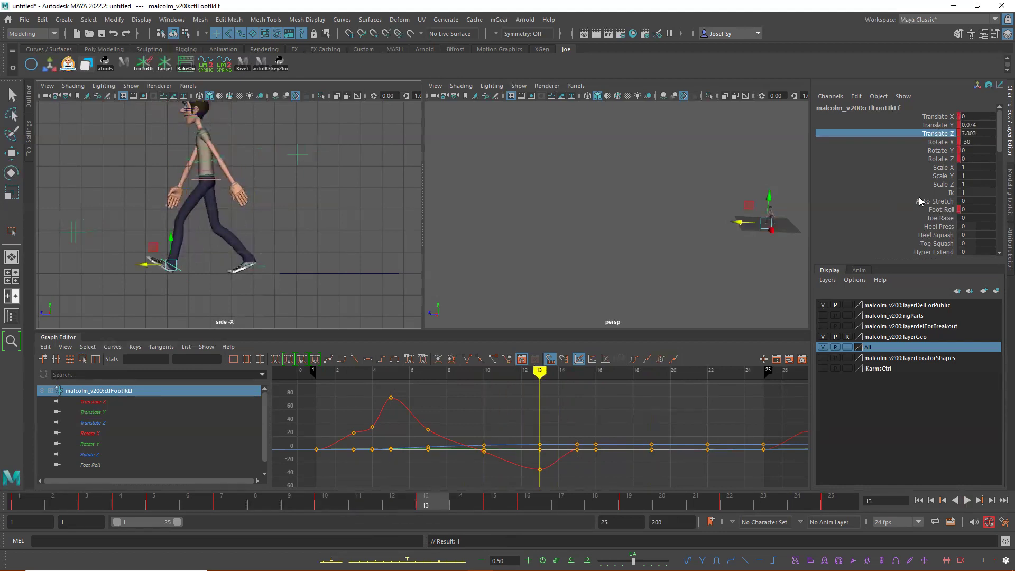
Try setting the left foot's Rotate X to 0 and its Foot Roll to about -1.2 at frame 13.
{"action": "left_click", "coordinate": [977, 143]}
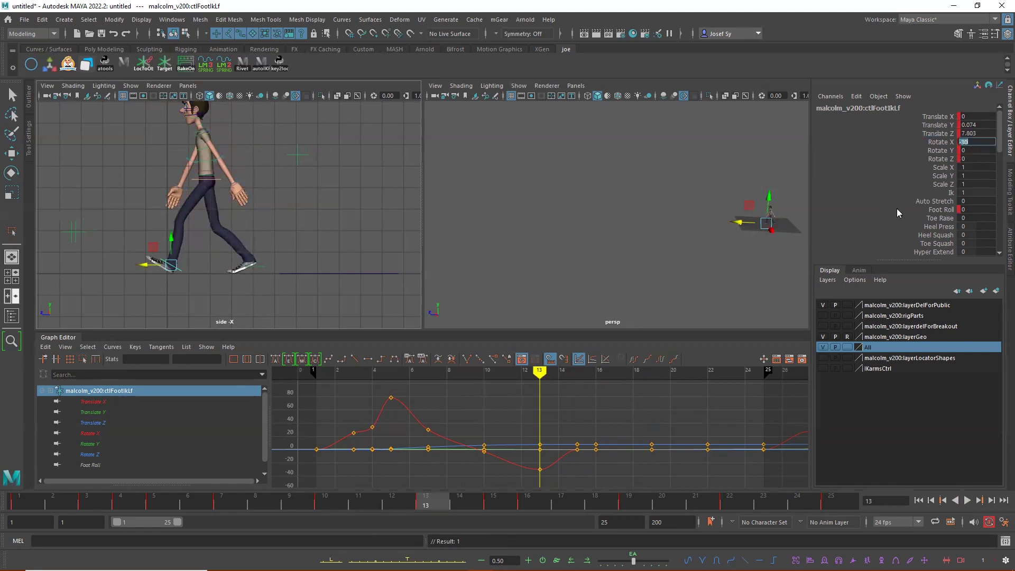
{"action": "type", "text": "0"}
{"action": "key", "text": "Return"}
{"action": "left_click", "coordinate": [942, 209]}
{"action": "middle_click_drag", "start_coordinate": [631, 213], "coordinate": [625, 213]}
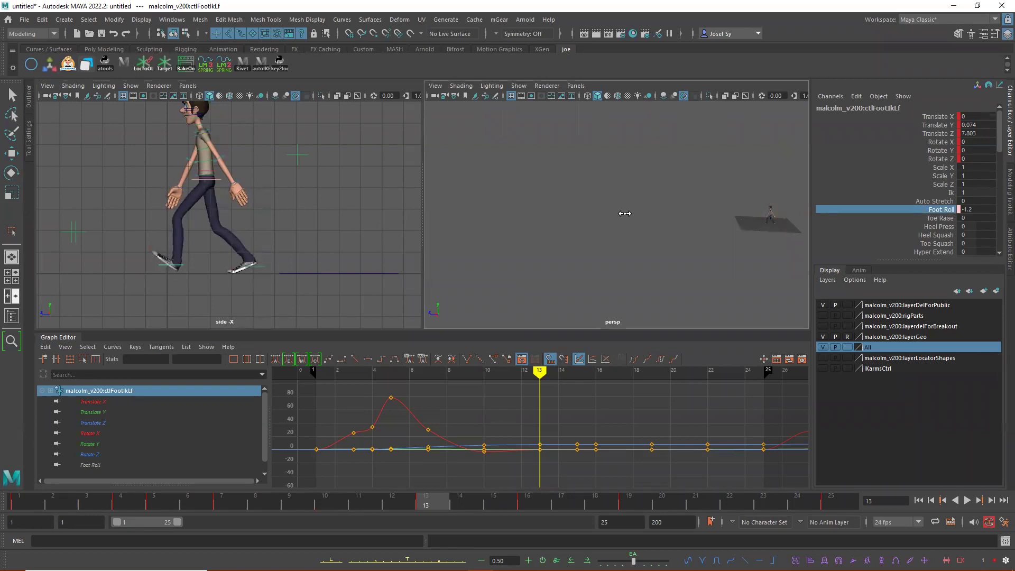
Undo the left foot's Foot Roll, Rotate X and last Translate Z changes at frame 13.
{"action": "key", "text": "ctrl+z"}
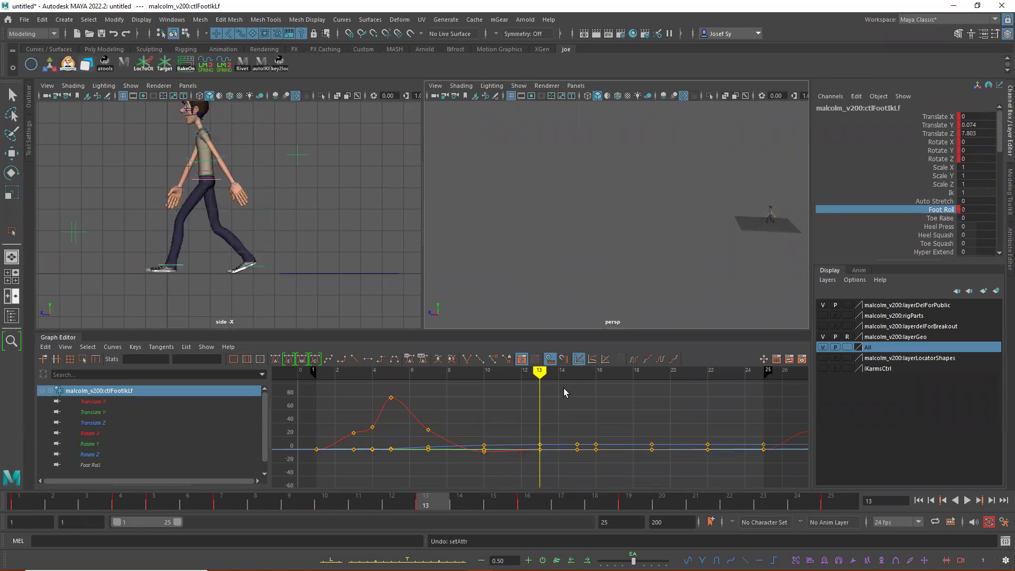
{"action": "key", "text": "ctrl+z"}
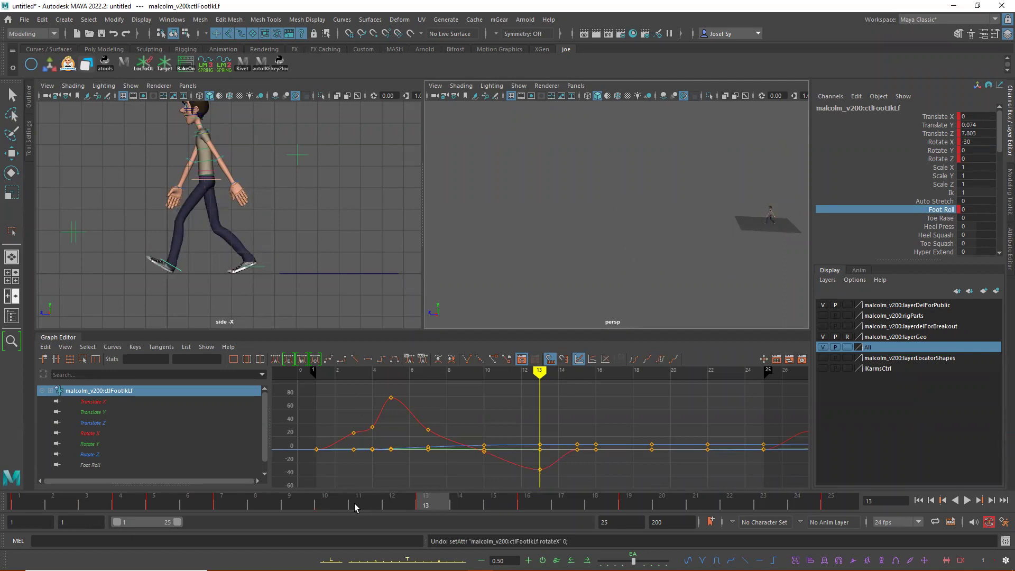
{"action": "left_click", "coordinate": [325, 507]}
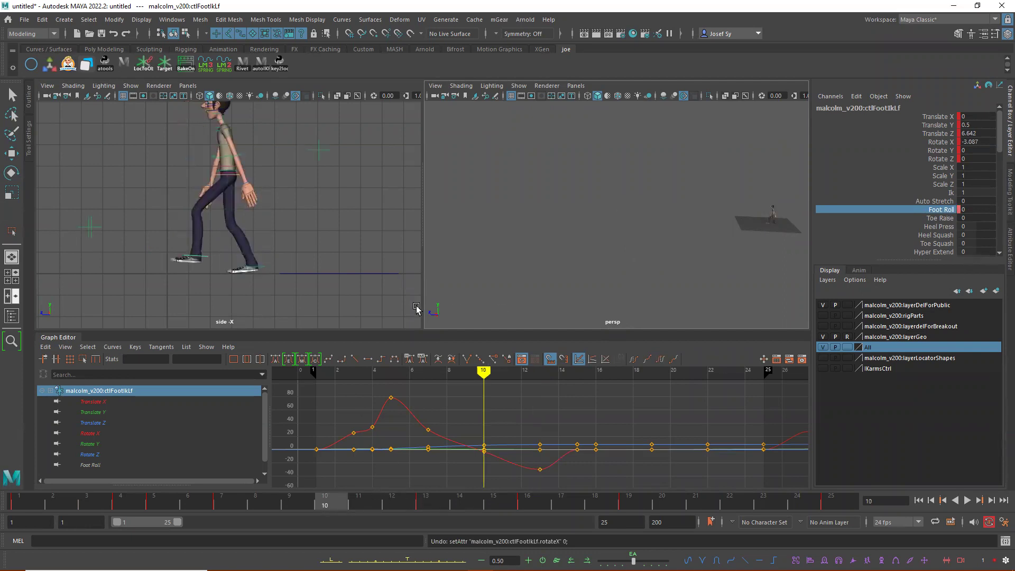
{"action": "key", "text": "ctrl+z"}
{"action": "key", "text": "ctrl+z"}
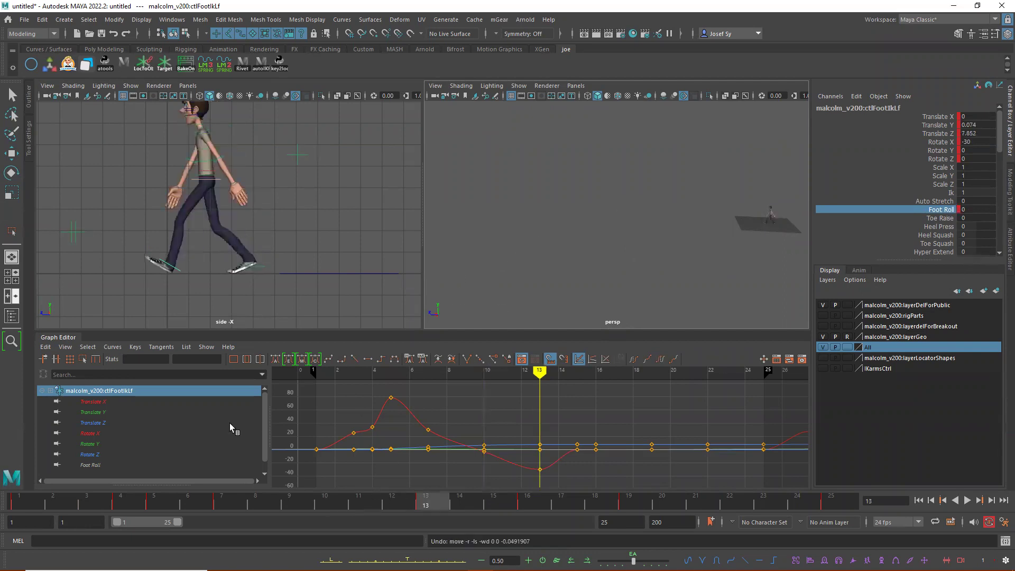
Set the right foot IK control's Translate Z to 4 at frame 1 and 12 at frame 25.
{"action": "left_click", "coordinate": [15, 505]}
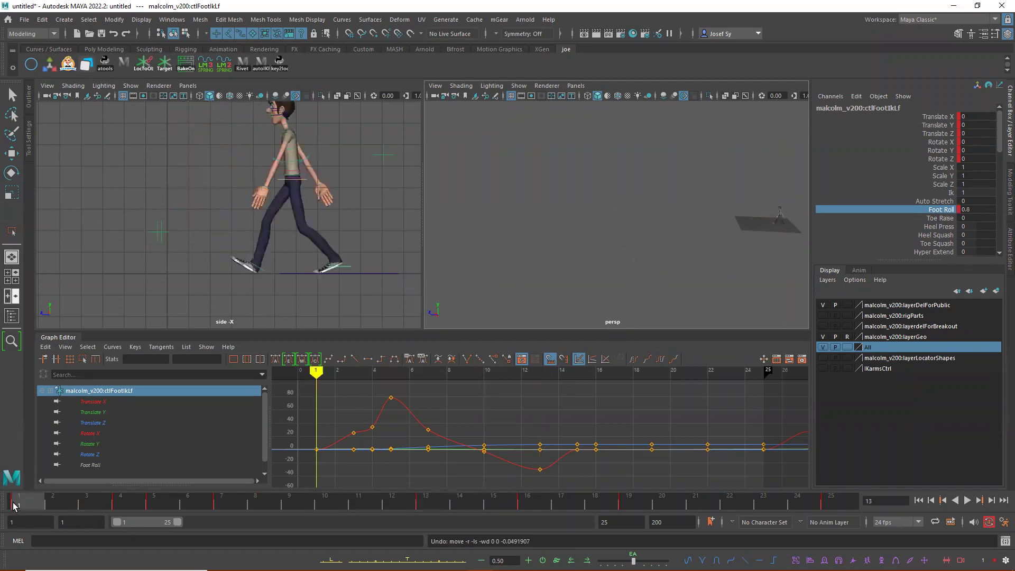
{"action": "left_click", "coordinate": [259, 269]}
{"action": "key", "text": "w"}
{"action": "double_click", "coordinate": [985, 133]}
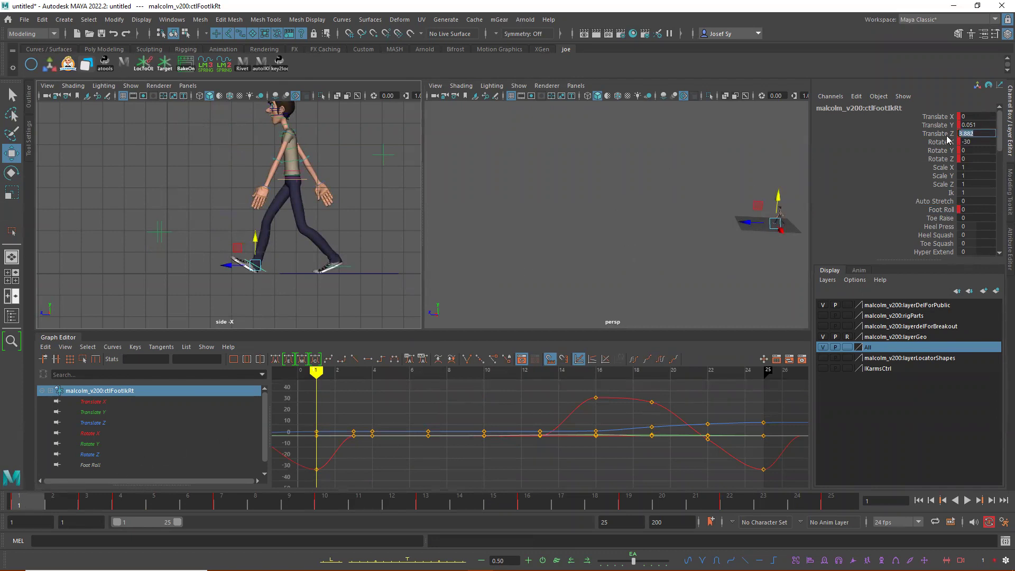
{"action": "key", "text": "Return"}
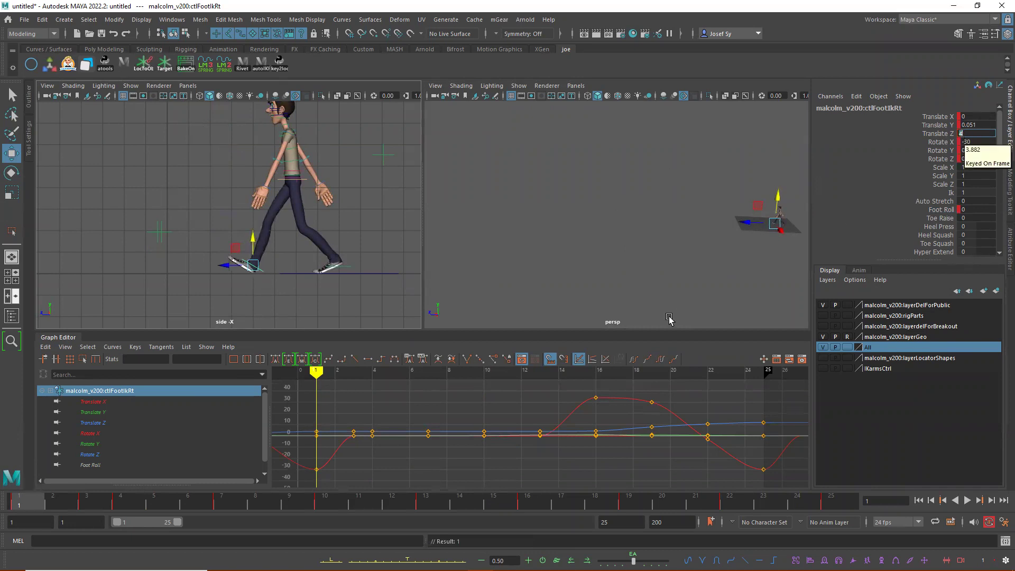
{"action": "left_click", "coordinate": [829, 502]}
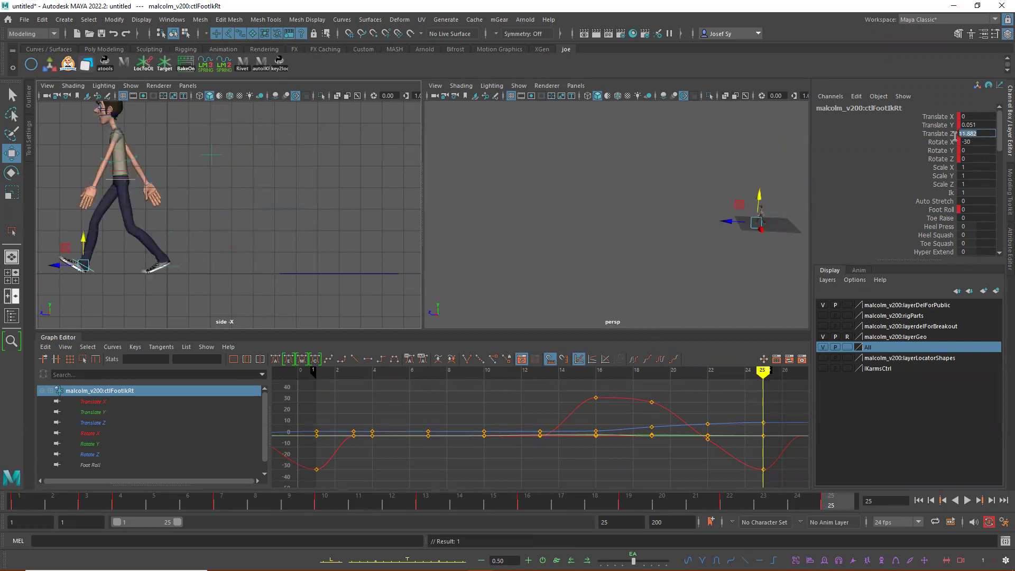
{"action": "type", "text": "12"}
{"action": "key", "text": "Return"}
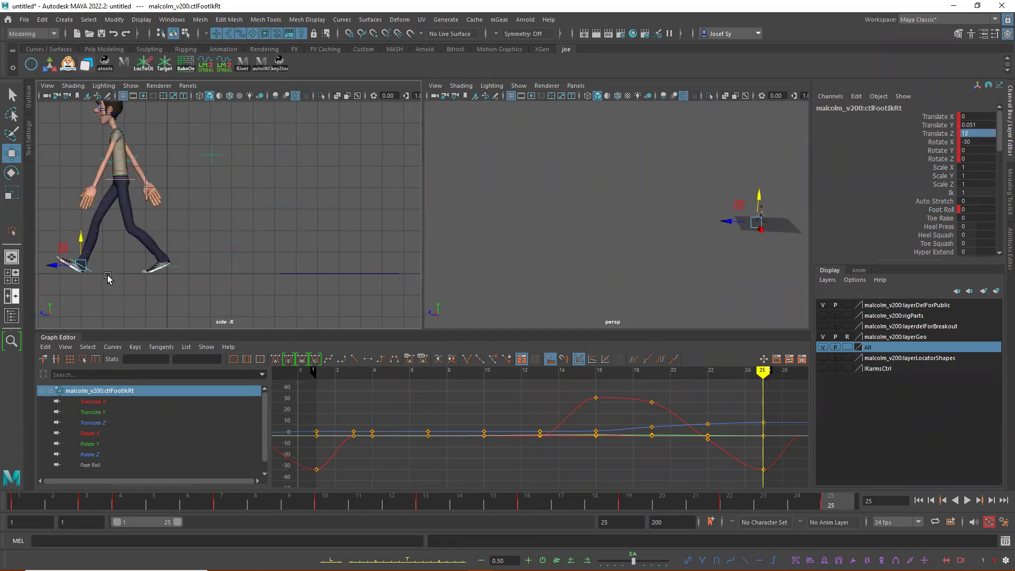
Set the right foot control's Rotate X to 0 at frames 25 and 1.
{"action": "left_click", "coordinate": [977, 150]}
{"action": "double_click", "coordinate": [977, 142]}
{"action": "type", "text": "0"}
{"action": "key", "text": "Return"}
{"action": "left_click", "coordinate": [19, 505]}
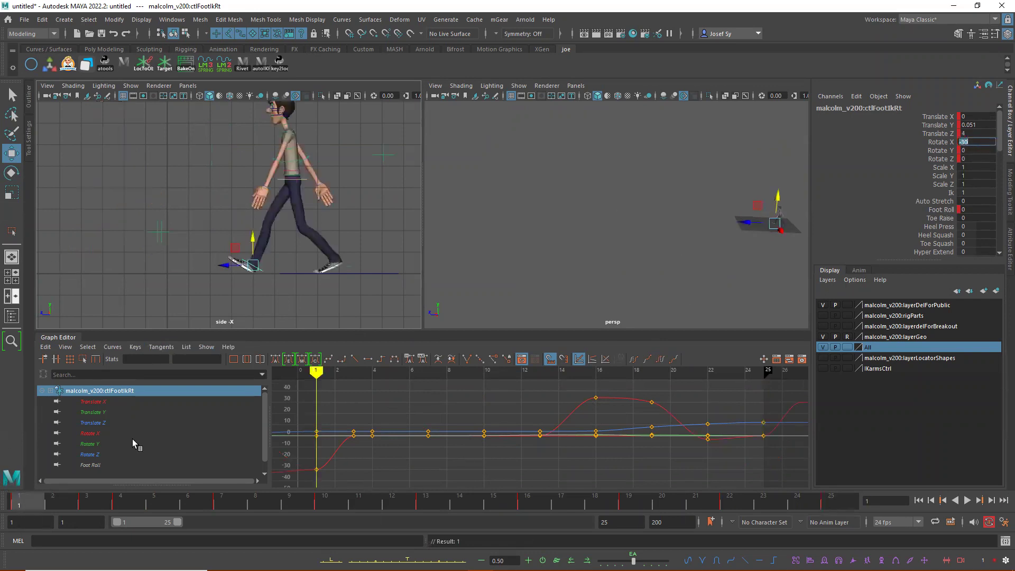
{"action": "type", "text": "0"}
{"action": "key", "text": "Return"}
Set the right foot control's Translate Y to 0 at frames 1 and 25.
{"action": "left_click_drag", "start_coordinate": [45, 503], "coordinate": [13, 511]}
{"action": "left_click", "coordinate": [984, 125]}
{"action": "type", "text": "0"}
{"action": "key", "text": "Return"}
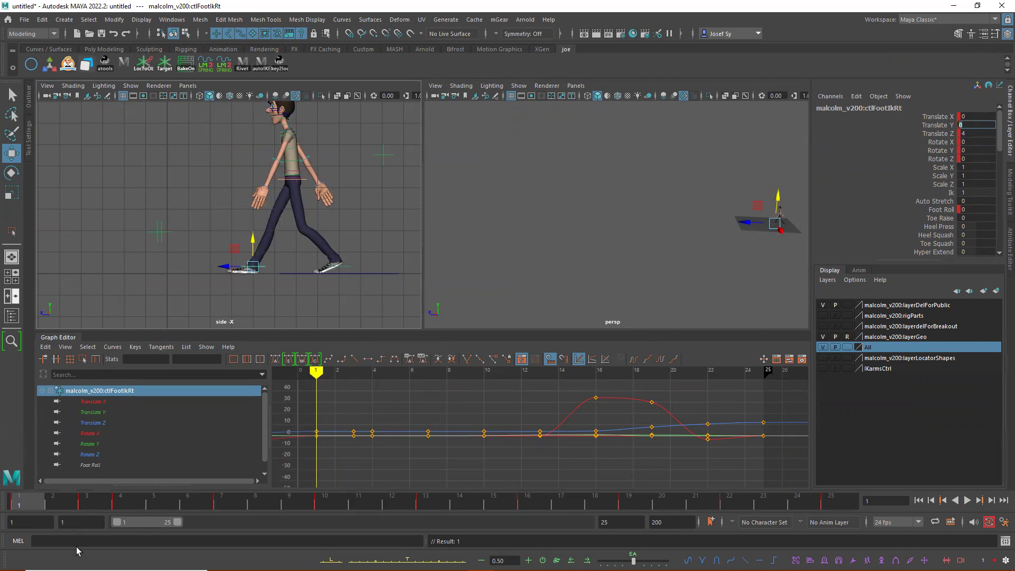
{"action": "left_click", "coordinate": [826, 504]}
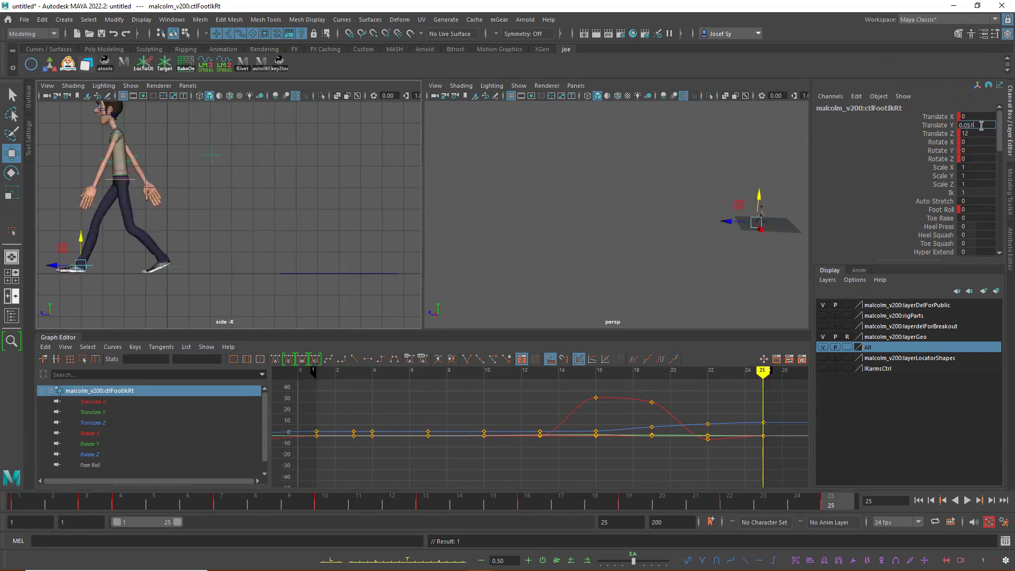
{"action": "left_click_drag", "start_coordinate": [957, 125], "coordinate": [992, 127]}
{"action": "key", "text": "Return"}
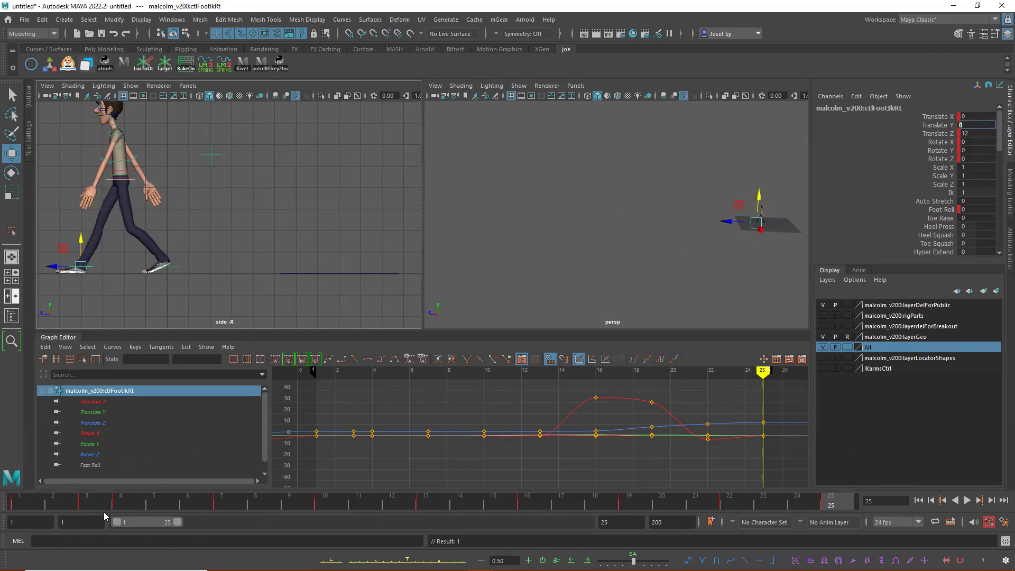
Set the left foot IK control's Translate Y to 0 and Translate Z to 8 at frame 13.
{"action": "left_click_drag", "start_coordinate": [15, 502], "coordinate": [430, 513]}
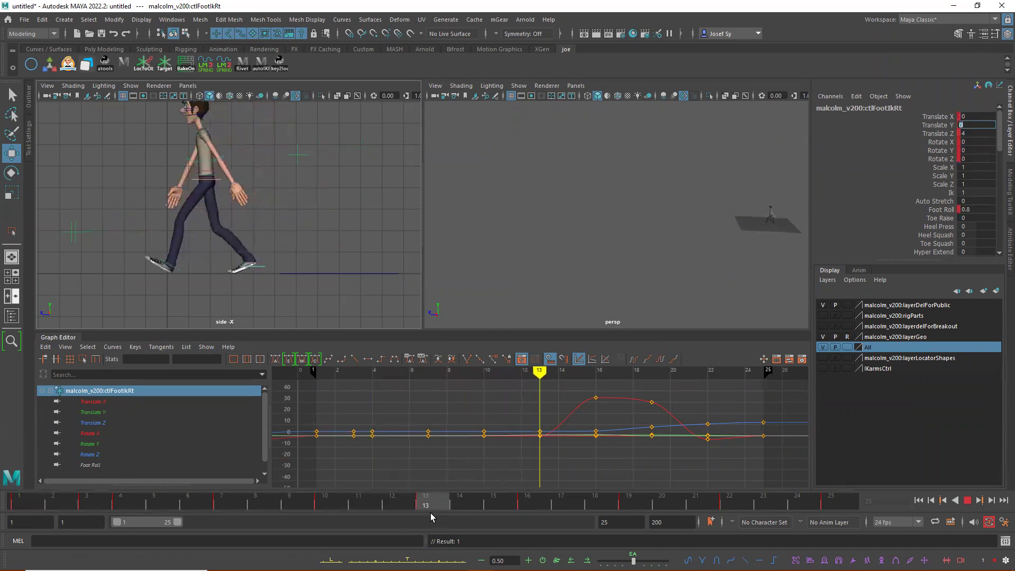
{"action": "left_click", "coordinate": [178, 268]}
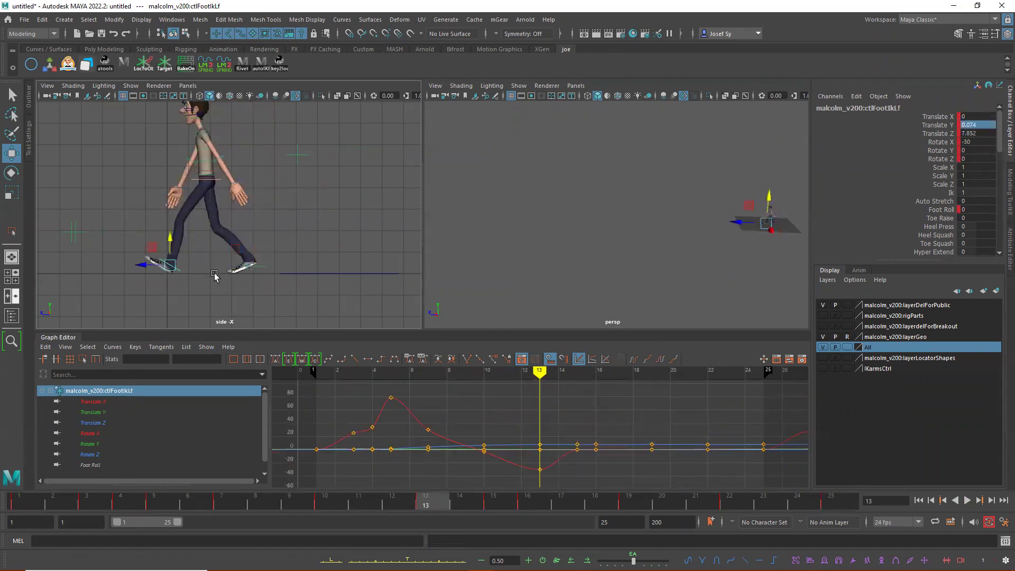
{"action": "double_click", "coordinate": [988, 125]}
{"action": "type", "text": "0"}
{"action": "key", "text": "Return"}
{"action": "double_click", "coordinate": [985, 134]}
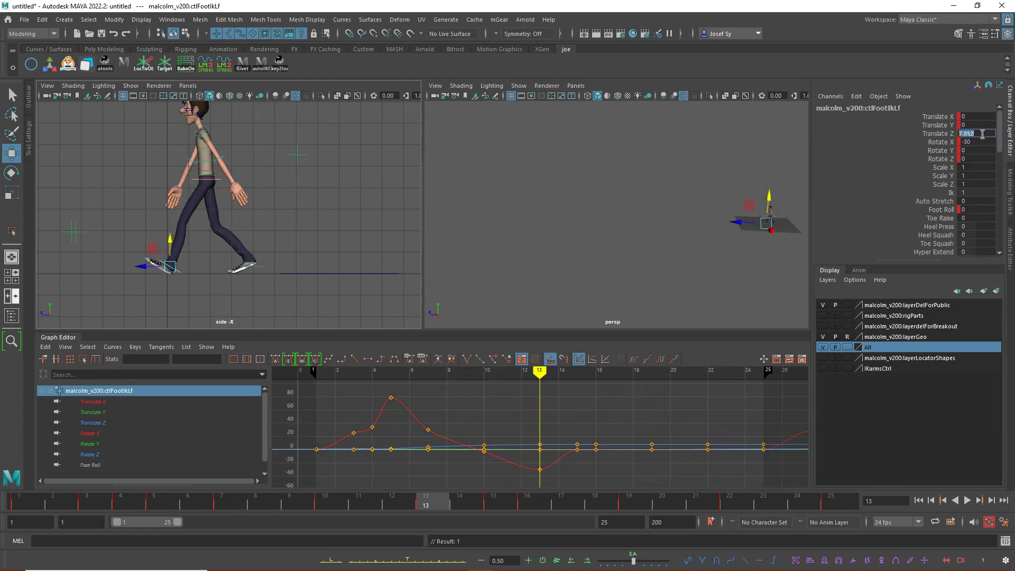
{"action": "type", "text": "0"}
{"action": "key", "text": "Return"}
Flatten the left foot with Rotate X 0 and lift its toes with Foot Roll -1 at frame 13.
{"action": "double_click", "coordinate": [981, 141]}
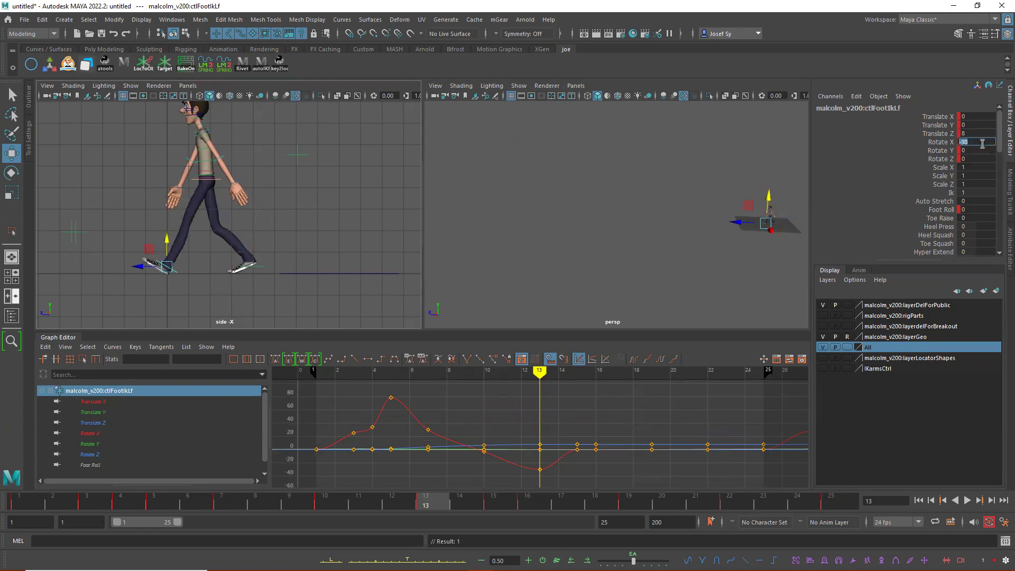
{"action": "key", "text": "Return"}
{"action": "left_click", "coordinate": [947, 211]}
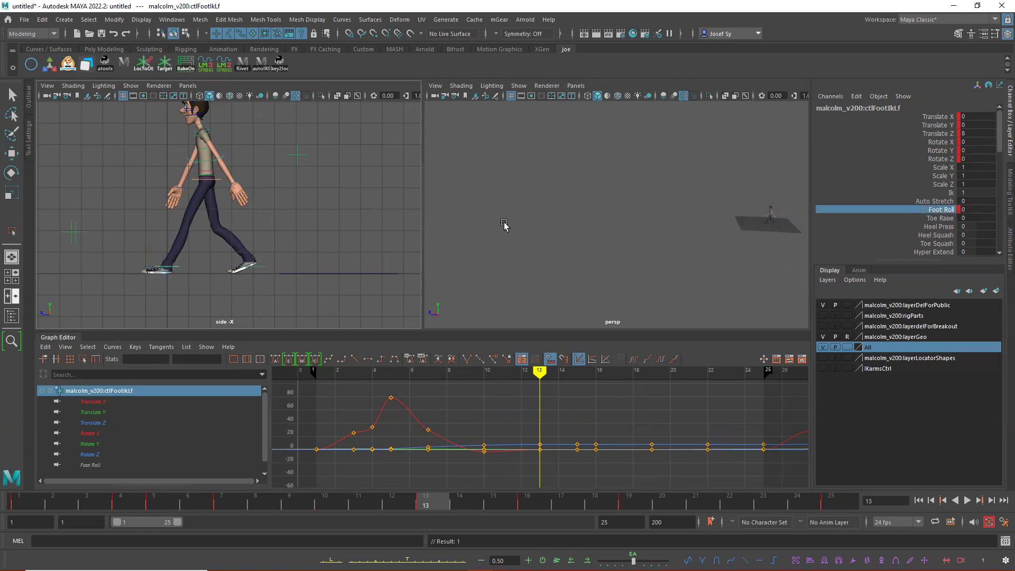
{"action": "middle_click_drag", "start_coordinate": [584, 207], "coordinate": [579, 211]}
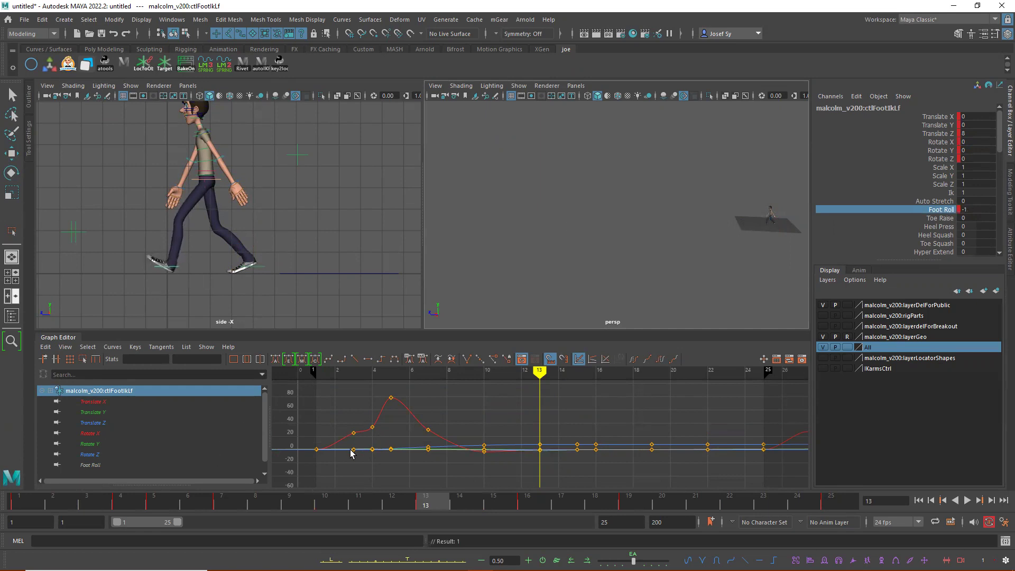
Key the left foot control's Foot Roll at frame 10 and scrub the opening frames to check the motion.
{"action": "left_click", "coordinate": [323, 505]}
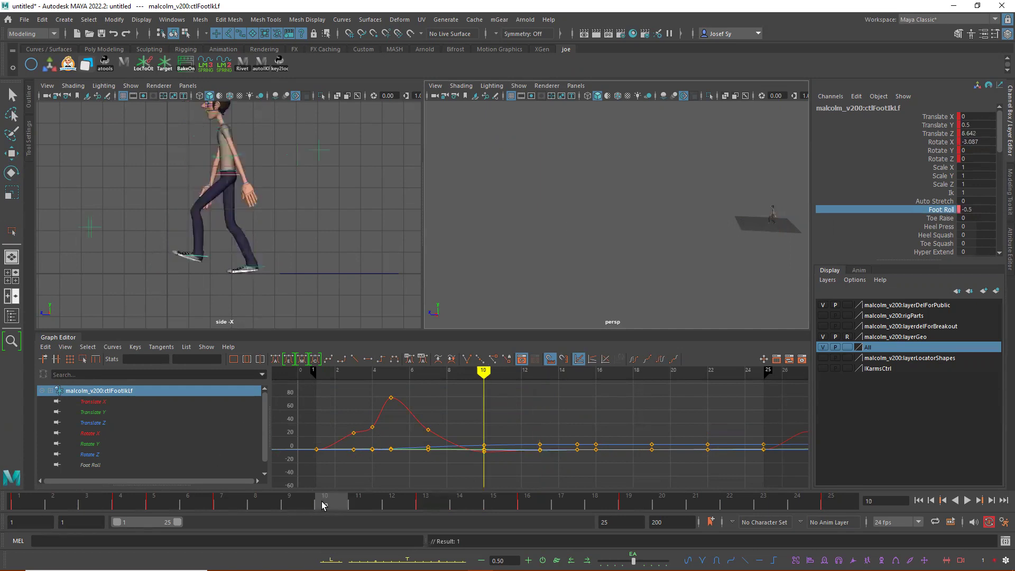
{"action": "right_click", "coordinate": [940, 209]}
{"action": "left_click", "coordinate": [936, 230]}
{"action": "left_click_drag", "start_coordinate": [20, 509], "coordinate": [71, 506]}
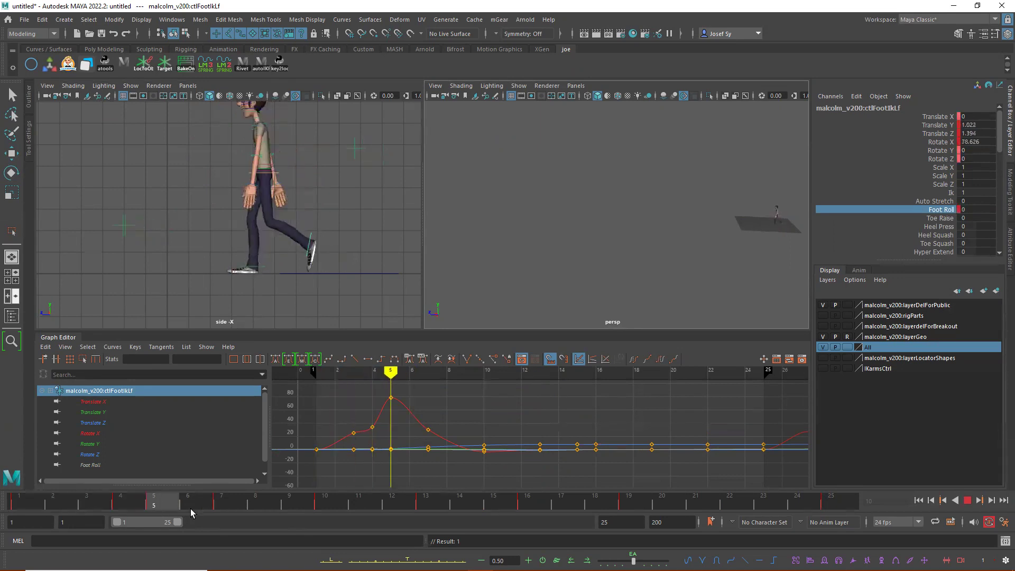
Select the right foot IK control at frame 1 and lift its toes with Foot Roll -1.2.
{"action": "left_click_drag", "start_coordinate": [6, 511], "coordinate": [7, 510]}
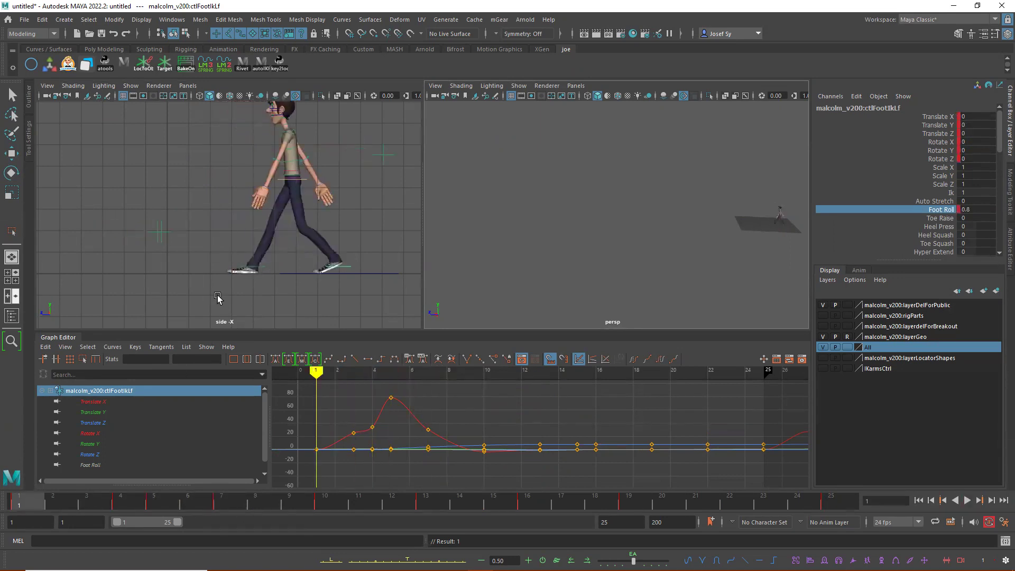
{"action": "left_click", "coordinate": [258, 266]}
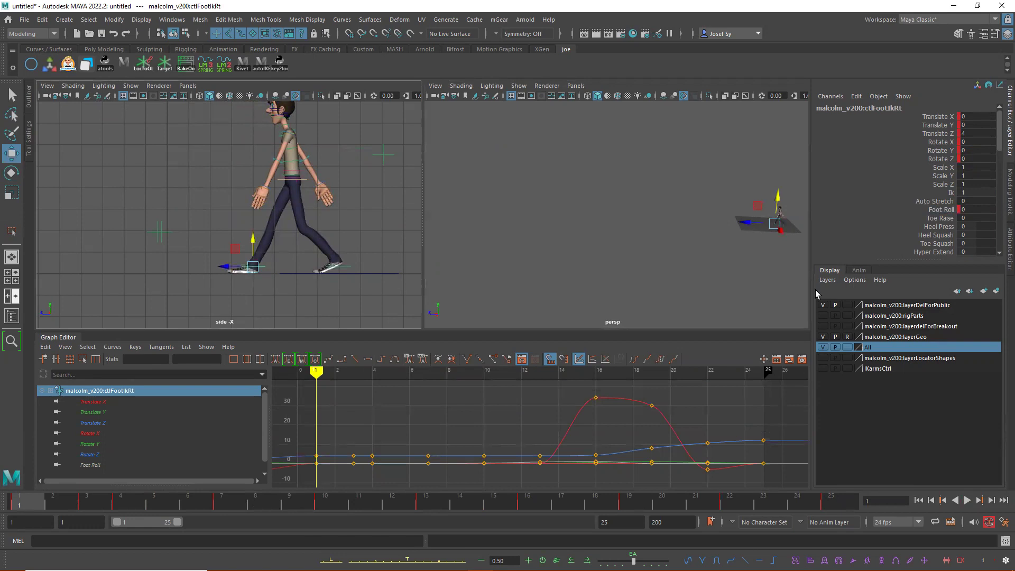
{"action": "left_click", "coordinate": [941, 210]}
{"action": "mouse_move", "coordinate": [459, 221]}
{"action": "middle_mouse_down"}
{"action": "mouse_move", "coordinate": [467, 217]}
{"action": "mouse_move", "coordinate": [455, 220]}
{"action": "middle_mouse_up"}
{"action": "key", "text": "s"}
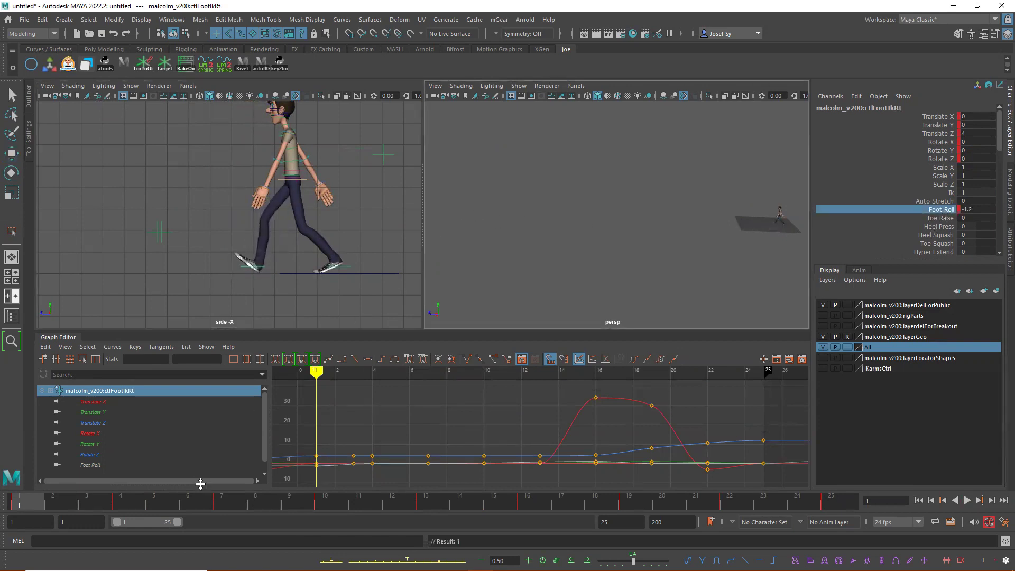
Compare the contact pose with frame 13 and set the right foot's Foot Roll to -0.8 at frames 1 and 25.
{"action": "left_click", "coordinate": [421, 507]}
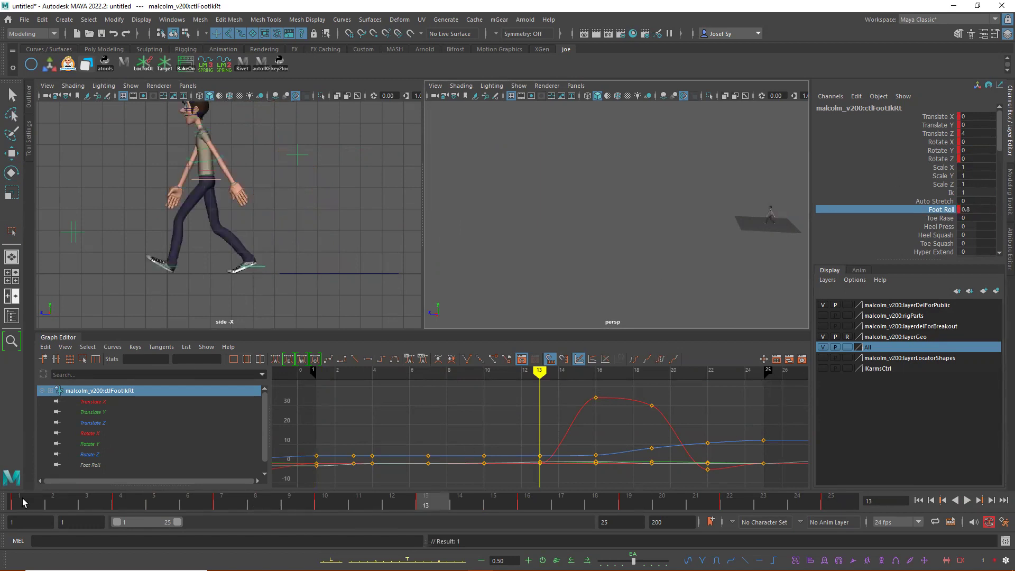
{"action": "left_click", "coordinate": [21, 502]}
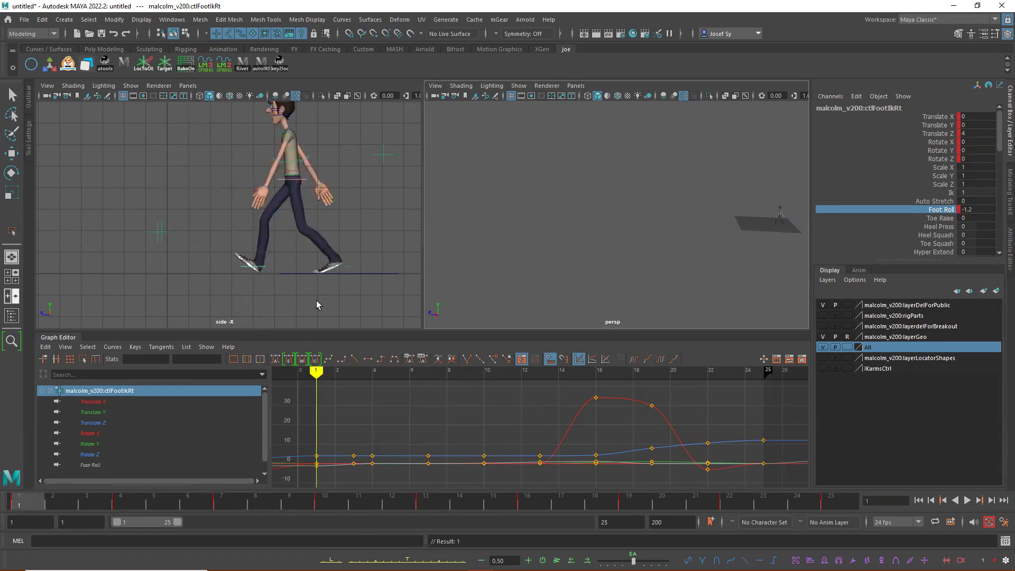
{"action": "left_click", "coordinate": [985, 208]}
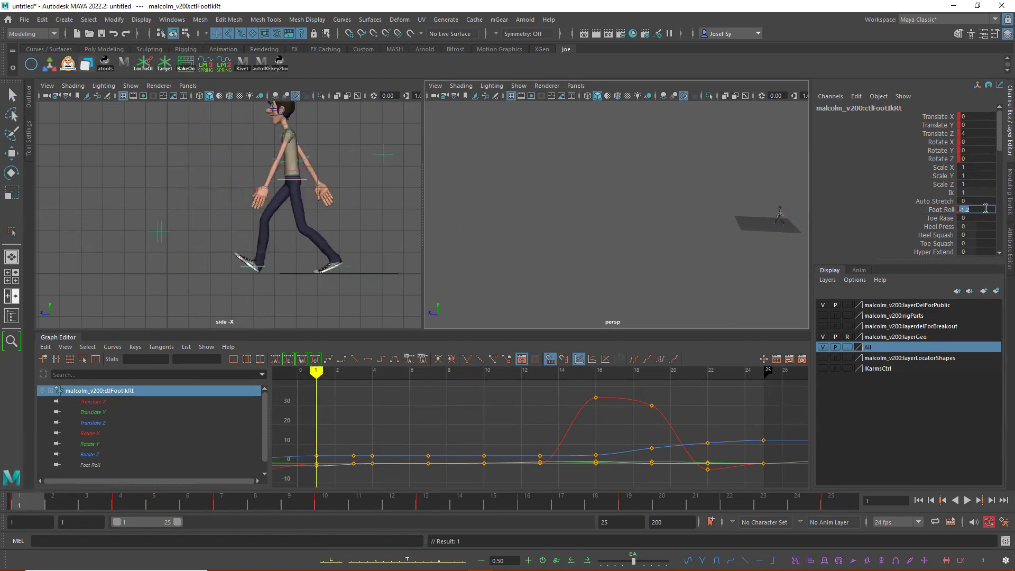
{"action": "type", "text": "-0.8"}
{"action": "key", "text": "Return"}
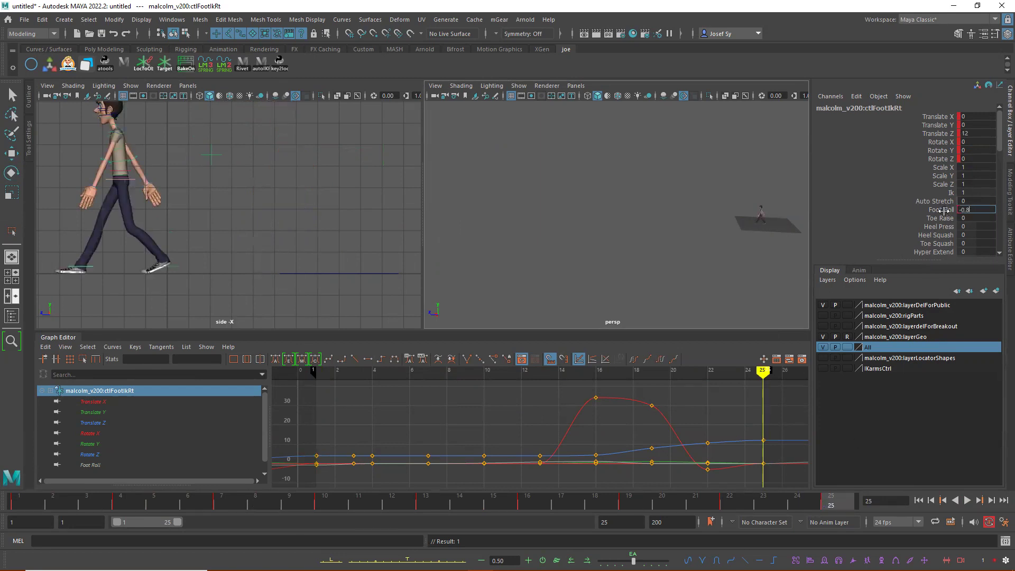
{"action": "key", "text": "Return"}
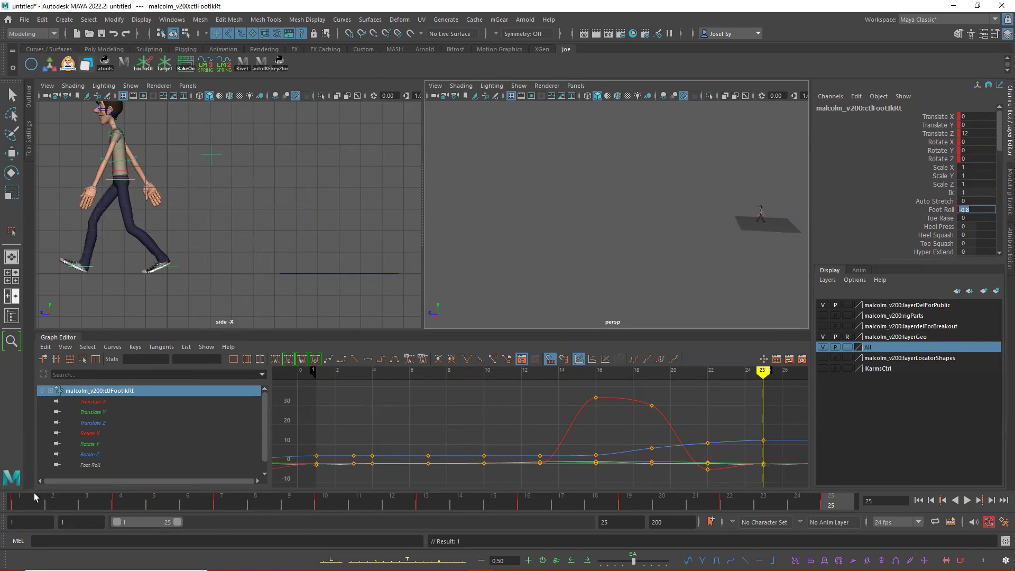
Play back the walk to check the right foot's heel contact.
{"action": "key", "text": "alt+v"}
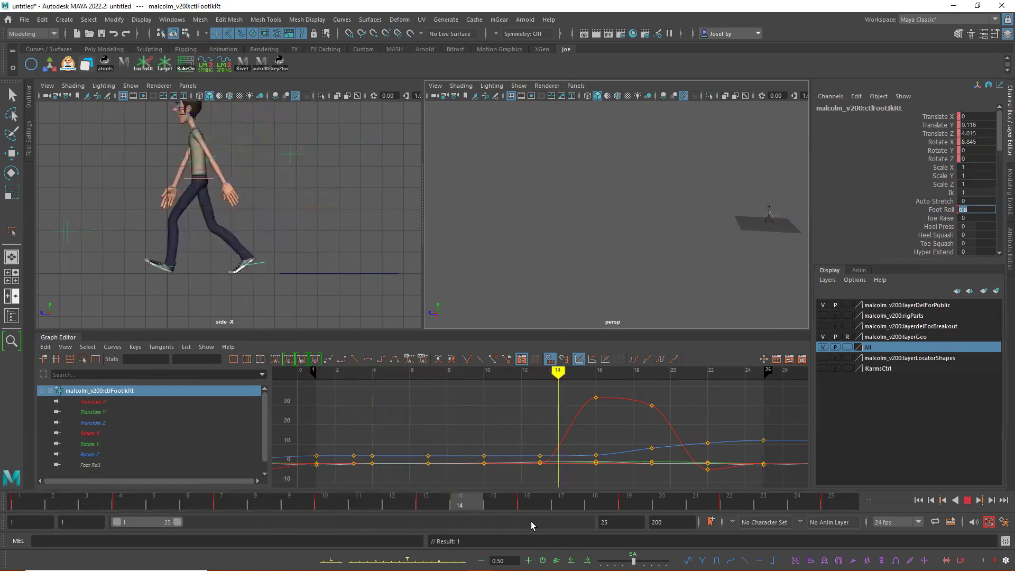
{"action": "key", "text": "alt+v"}
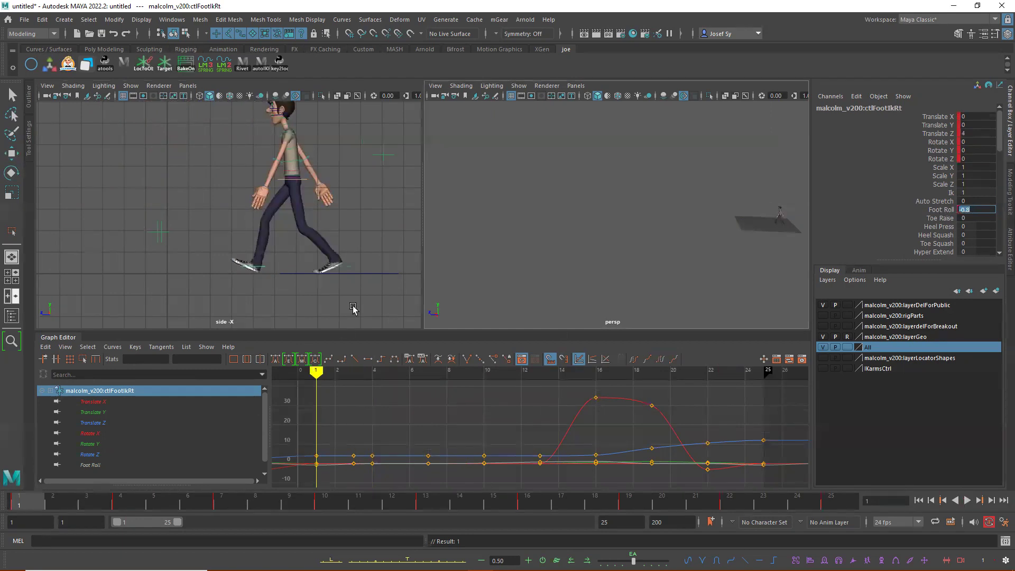
{"action": "key", "text": "w"}
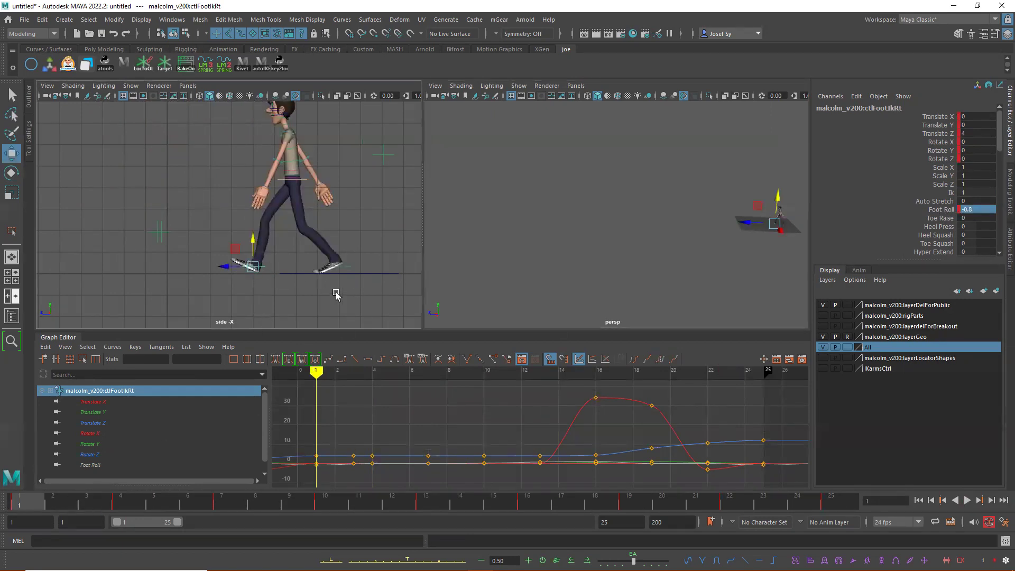
{"action": "key", "text": "alt+v"}
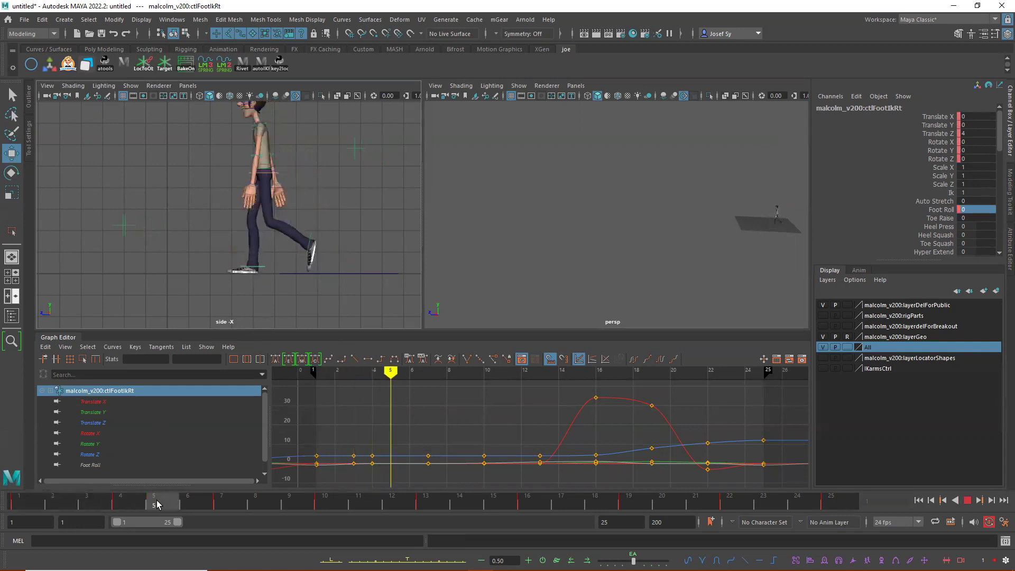
Set the right foot control's Foot Roll to 0 at frame 3 so the foot lies flat after contact.
{"action": "key", "text": "alt+v"}
{"action": "left_click", "coordinate": [946, 213]}
{"action": "double_click", "coordinate": [980, 210]}
{"action": "type", "text": "0"}
{"action": "key", "text": "Return"}
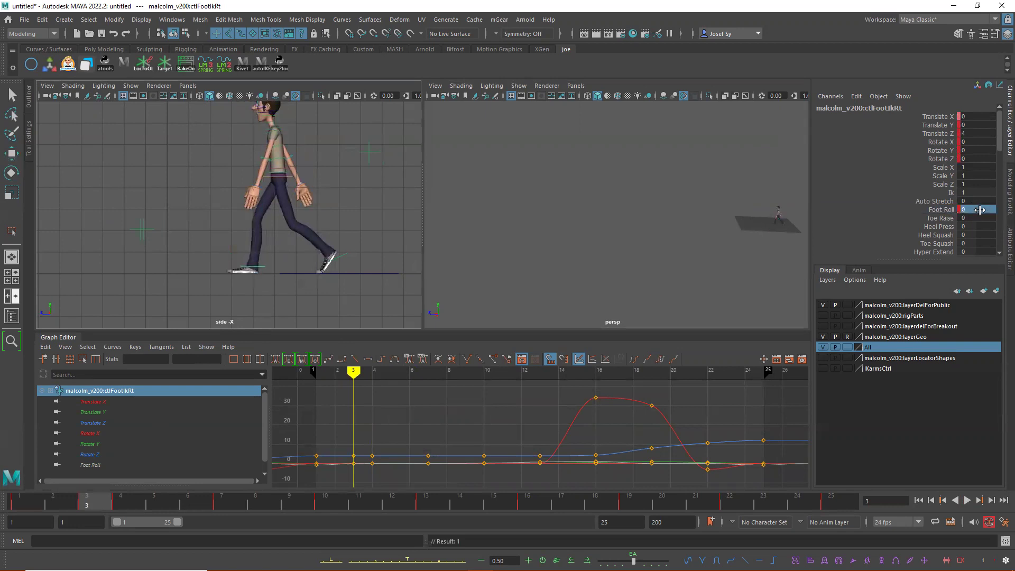
{"action": "left_click_drag", "start_coordinate": [31, 502], "coordinate": [6, 510]}
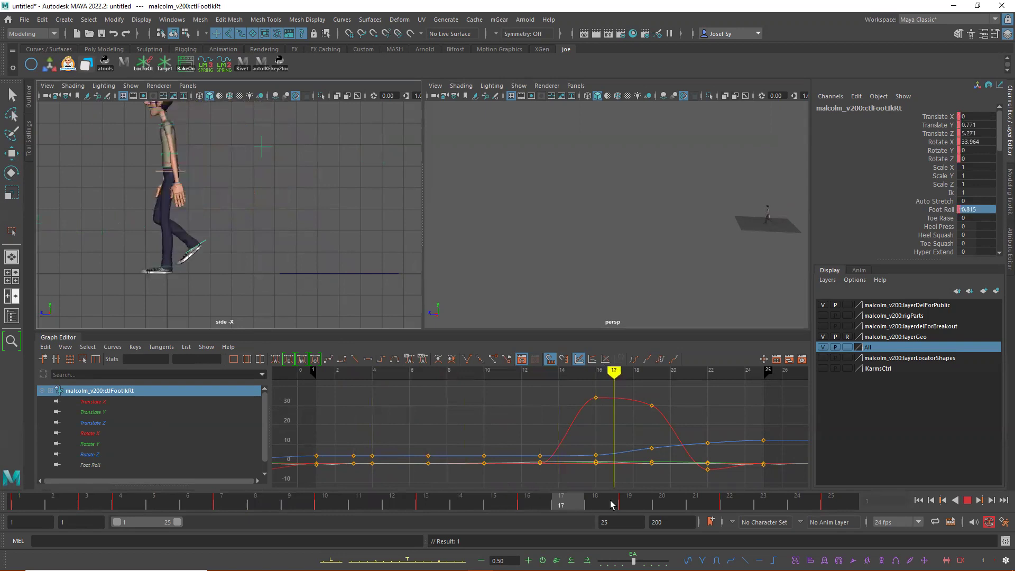
Select the left foot IK control and delete its keys at frame 15.
{"action": "mouse_move", "coordinate": [467, 494]}
{"action": "left_mouse_down"}
{"action": "mouse_move", "coordinate": [598, 485]}
{"action": "mouse_move", "coordinate": [451, 495]}
{"action": "left_mouse_up"}
{"action": "left_click", "coordinate": [171, 263]}
{"action": "key", "text": "w"}
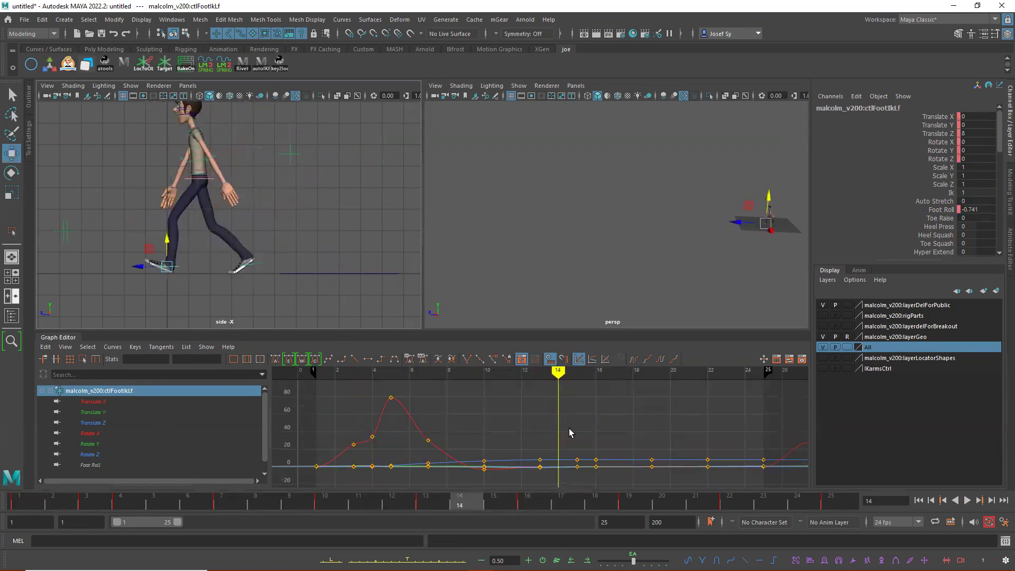
{"action": "left_click", "coordinate": [424, 506]}
{"action": "left_click_drag", "start_coordinate": [468, 504], "coordinate": [493, 505]}
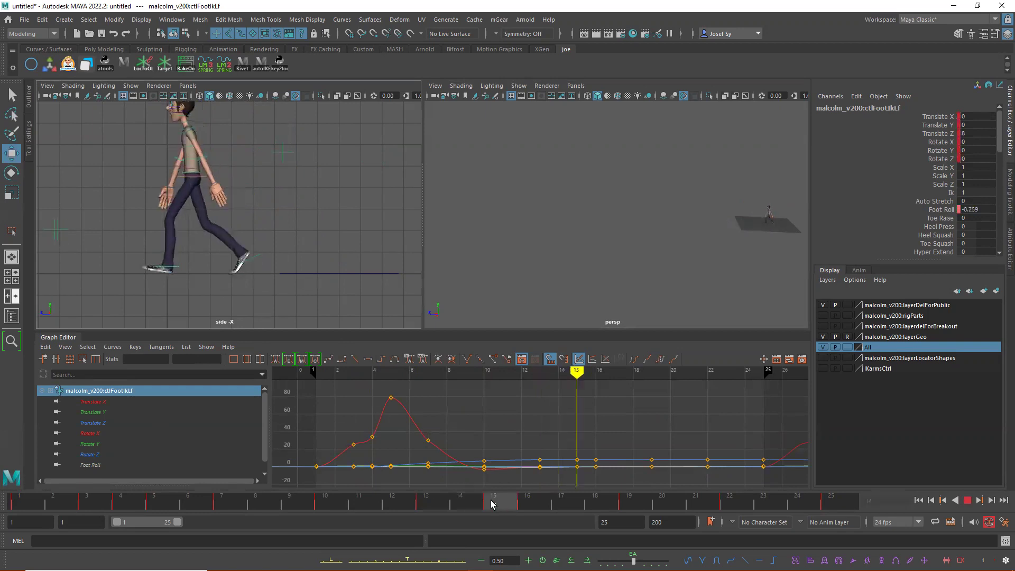
{"action": "right_click", "coordinate": [493, 505]}
{"action": "left_click", "coordinate": [528, 335]}
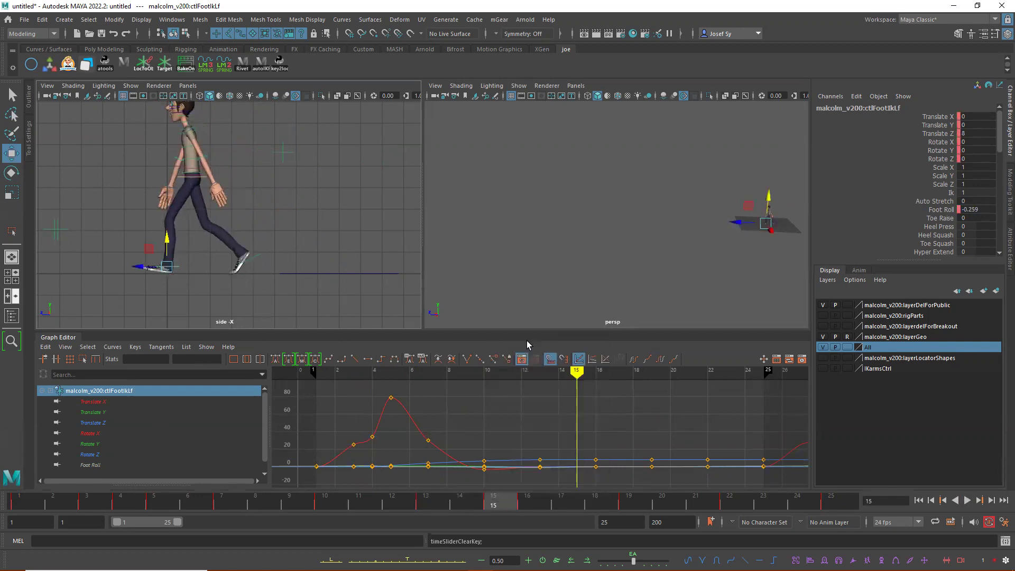
Key only the left foot control's Foot Roll at frame 15 and set it to 0.
{"action": "left_click_drag", "start_coordinate": [429, 506], "coordinate": [496, 505]}
{"action": "left_click", "coordinate": [946, 209]}
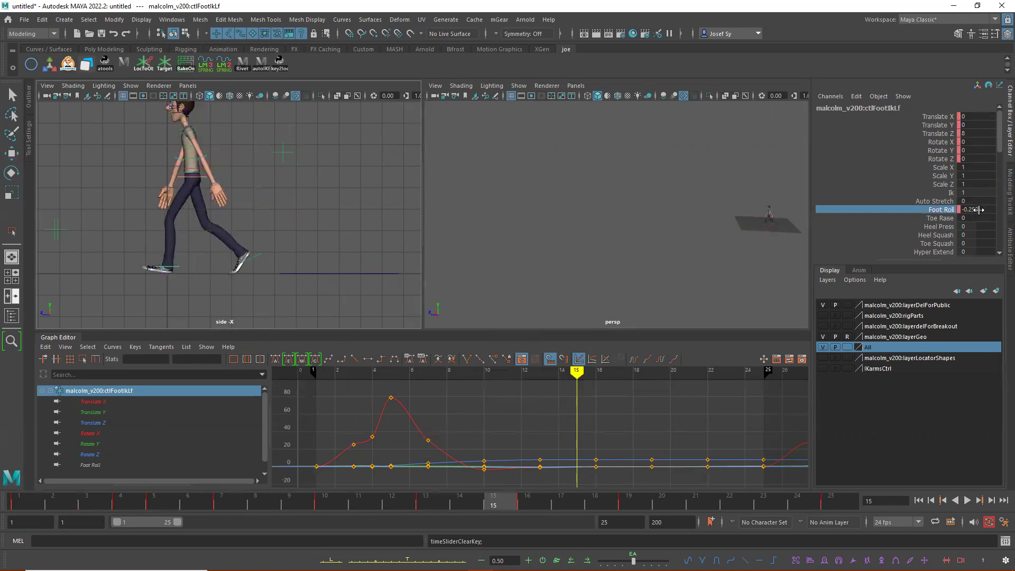
{"action": "right_click", "coordinate": [947, 210]}
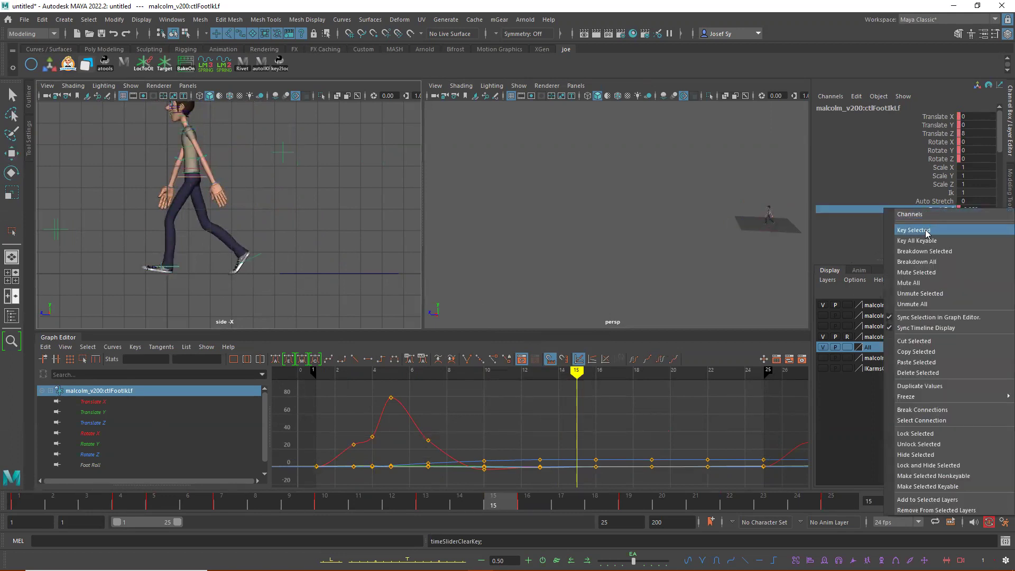
{"action": "left_click", "coordinate": [925, 231]}
{"action": "double_click", "coordinate": [979, 211]}
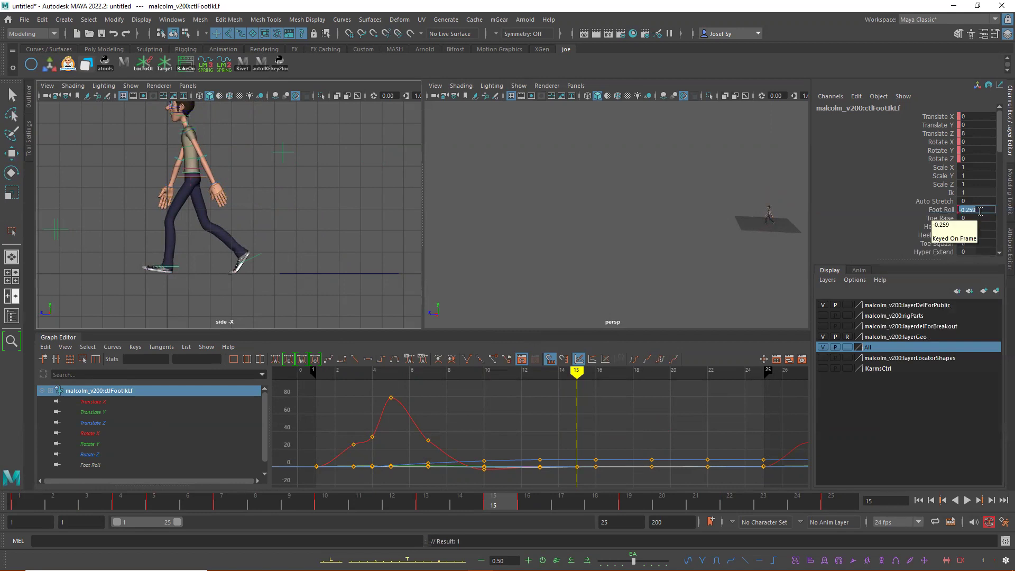
{"action": "type", "text": "0"}
{"action": "key", "text": "Return"}
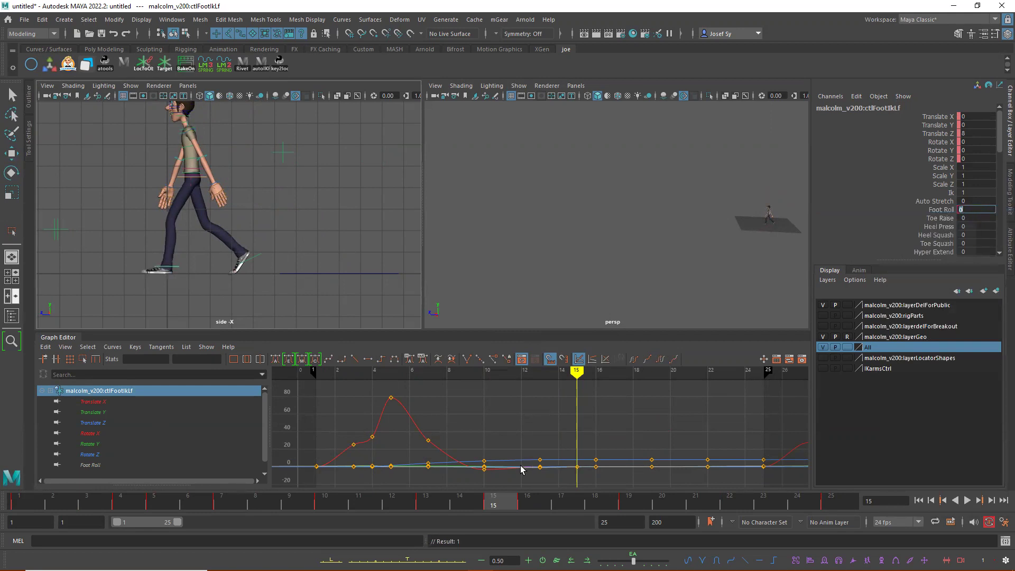
Play and scrub the walk from frame 13 to the end and back to frame 1 to review the foot motion.
{"action": "left_click", "coordinate": [428, 508]}
{"action": "key", "text": "alt+v"}
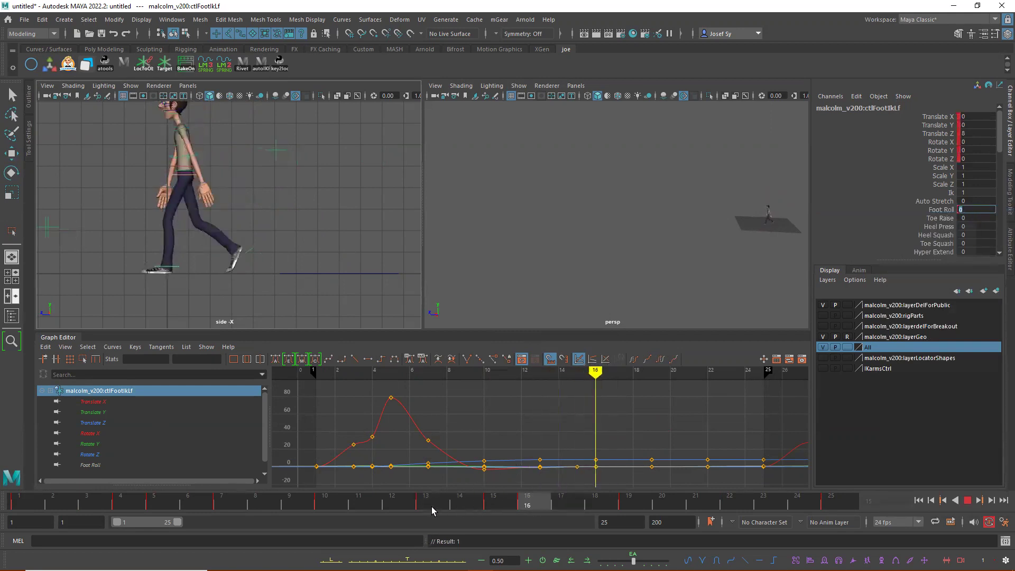
{"action": "left_click_drag", "start_coordinate": [430, 506], "coordinate": [799, 504]}
{"action": "left_click_drag", "start_coordinate": [703, 505], "coordinate": [13, 511]}
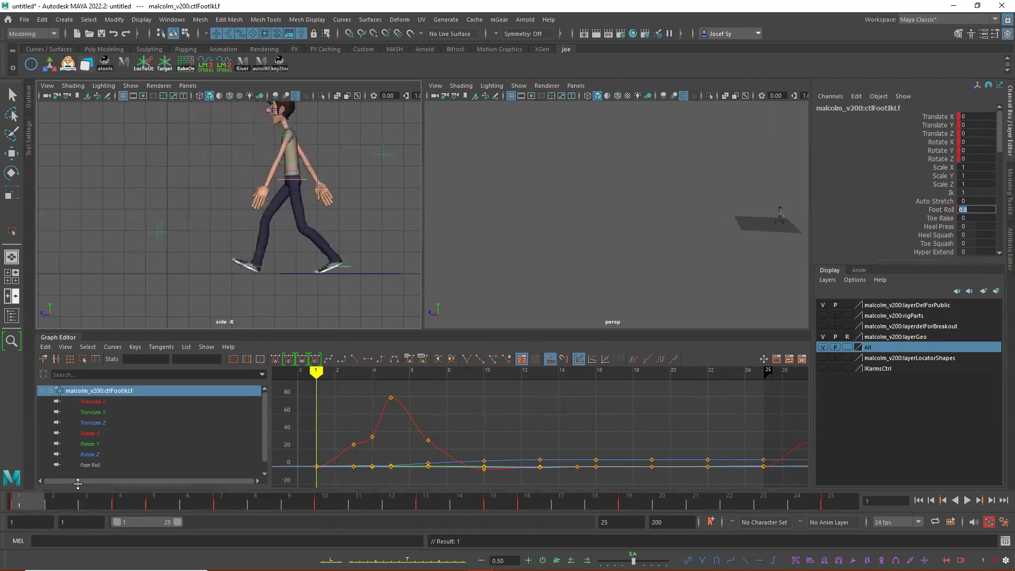
{"action": "key", "text": "Return"}
{"action": "key", "text": "w"}
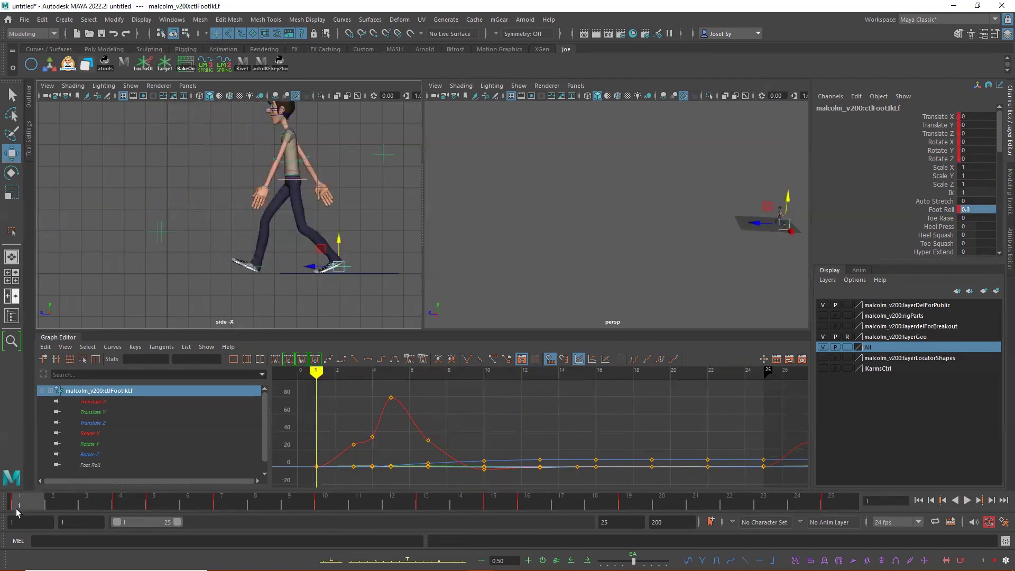
Try to replace the left foot's rotation at frame 4 with Rotate X 0 and Foot Roll 2.6.
{"action": "left_click_drag", "start_coordinate": [45, 506], "coordinate": [142, 502]}
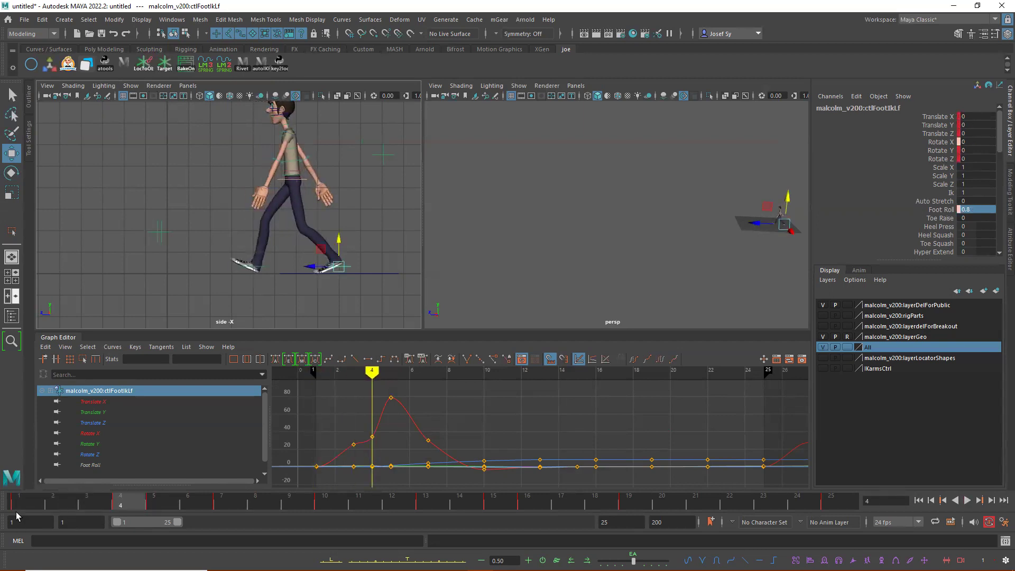
{"action": "left_click", "coordinate": [16, 511]}
{"action": "left_click", "coordinate": [125, 503]}
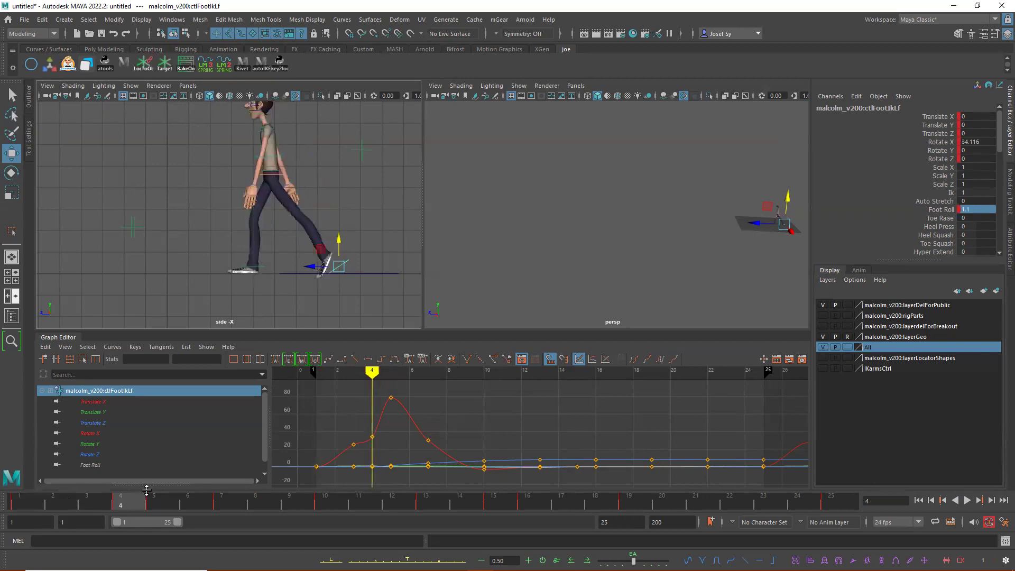
{"action": "left_click", "coordinate": [28, 503]}
{"action": "left_click", "coordinate": [135, 505]}
{"action": "double_click", "coordinate": [986, 142]}
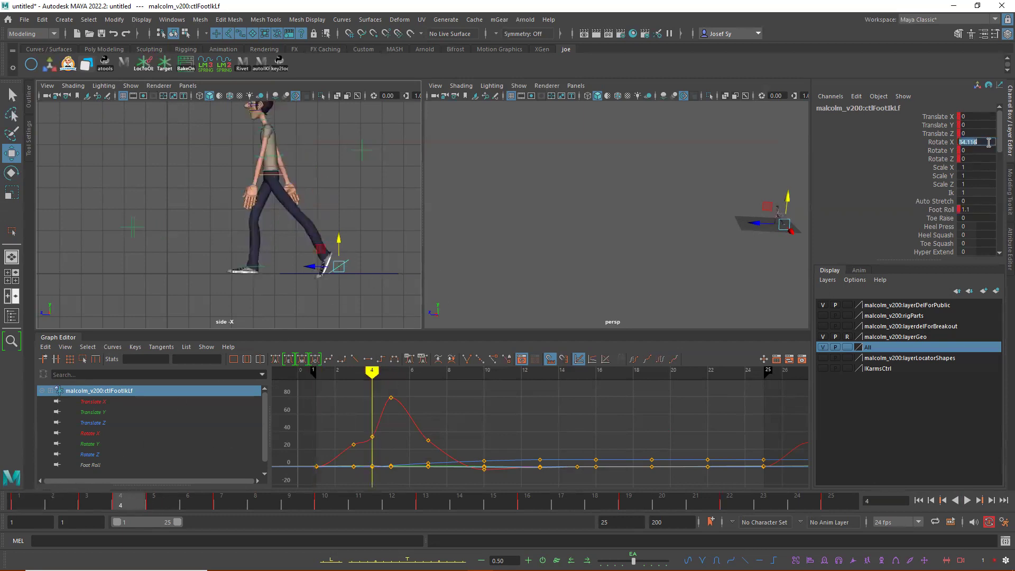
{"action": "type", "text": "0"}
{"action": "key", "text": "Return"}
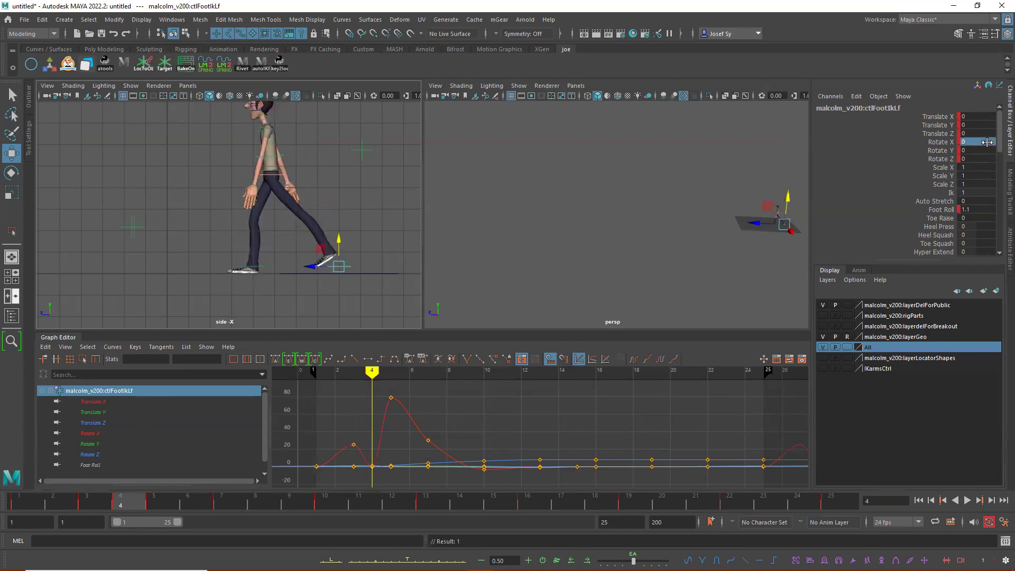
{"action": "left_click", "coordinate": [945, 210]}
{"action": "middle_click_drag", "start_coordinate": [534, 206], "coordinate": [541, 206]}
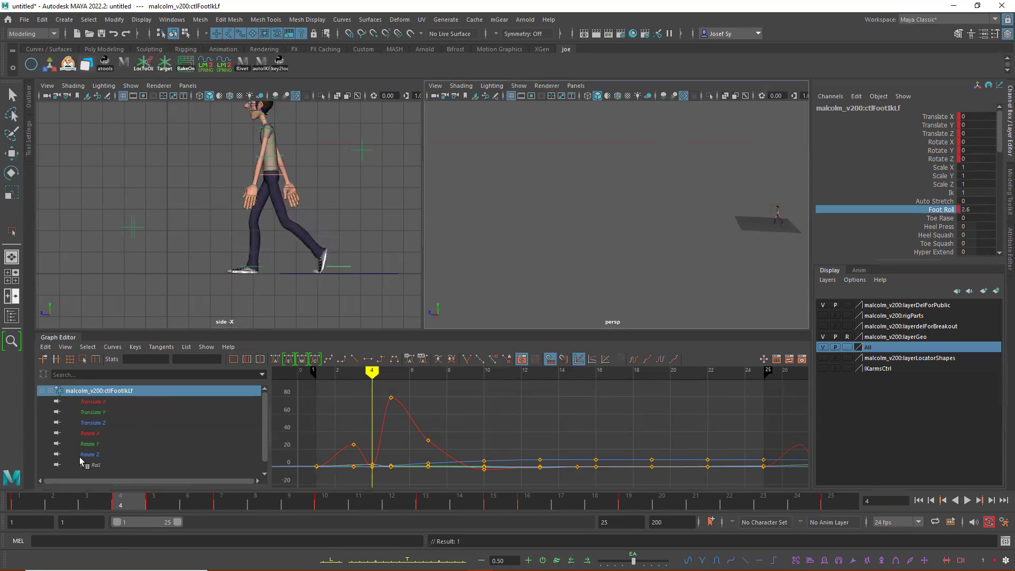
{"action": "mouse_move", "coordinate": [24, 503]}
{"action": "left_mouse_down"}
{"action": "mouse_move", "coordinate": [109, 508]}
{"action": "mouse_move", "coordinate": [95, 508]}
{"action": "left_mouse_up"}
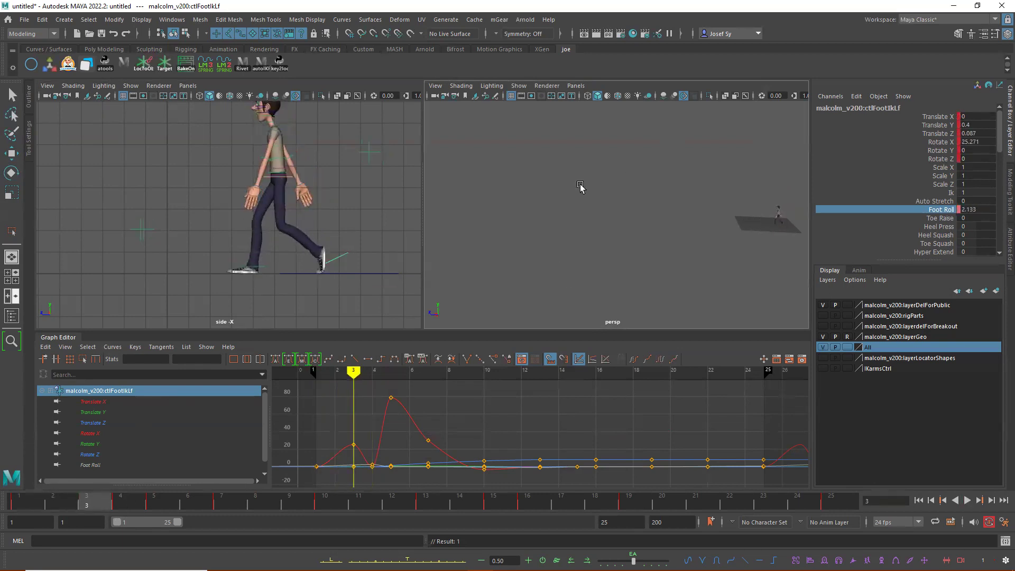
Undo the left foot's Rotate X and Foot Roll changes at frame 4.
{"action": "key", "text": "ctrl+z"}
{"action": "key", "text": "ctrl+z"}
{"action": "key", "text": "ctrl+z"}
{"action": "key", "text": "ctrl+z"}
{"action": "key", "text": "ctrl+z"}
{"action": "key", "text": "ctrl+z"}
{"action": "key", "text": "ctrl+z"}
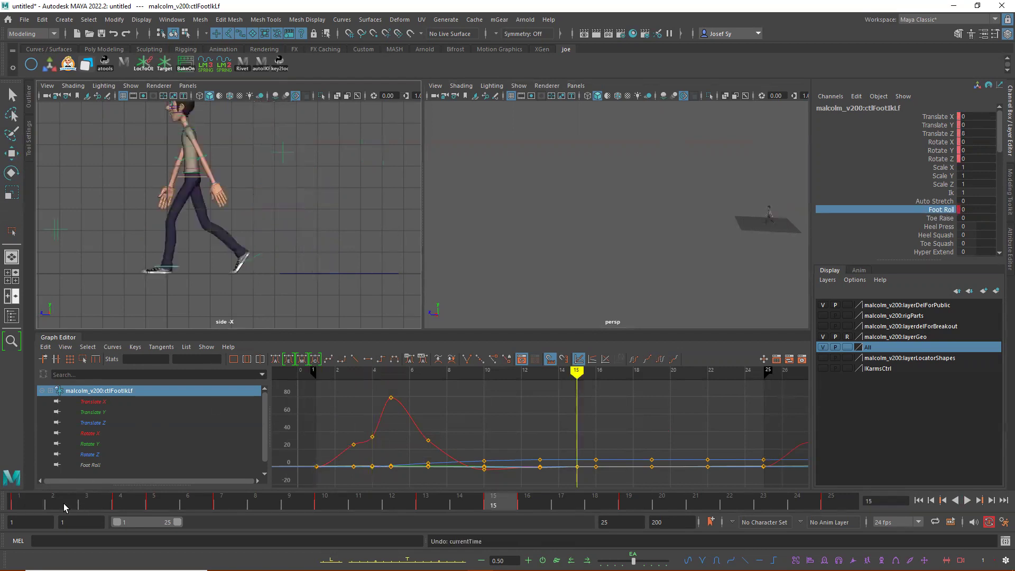
Review the walk up to frame 25, then select the body control and isolate its Translate Y curve.
{"action": "left_click_drag", "start_coordinate": [63, 503], "coordinate": [844, 476]}
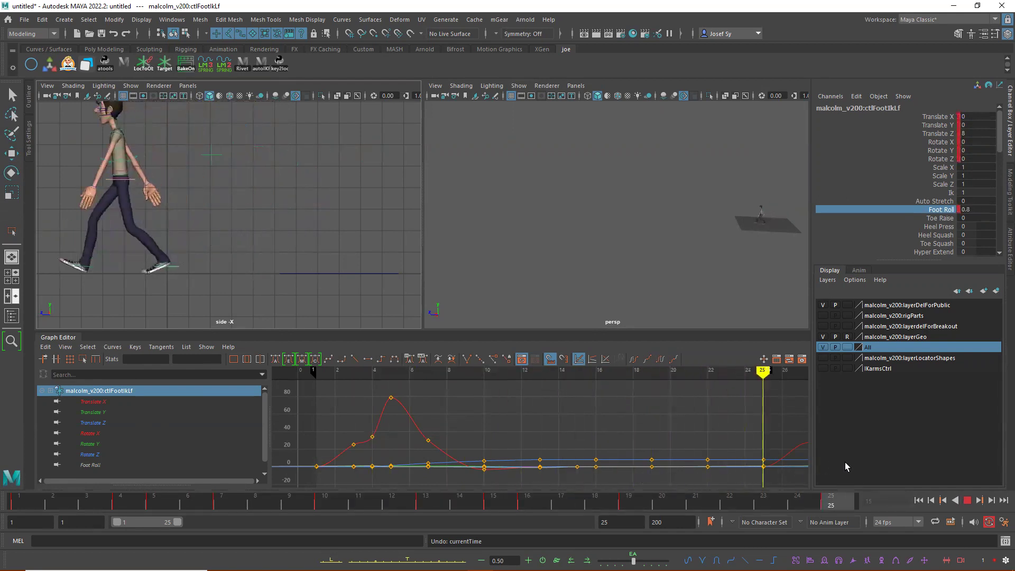
{"action": "key", "text": "Escape"}
{"action": "left_click", "coordinate": [108, 183]}
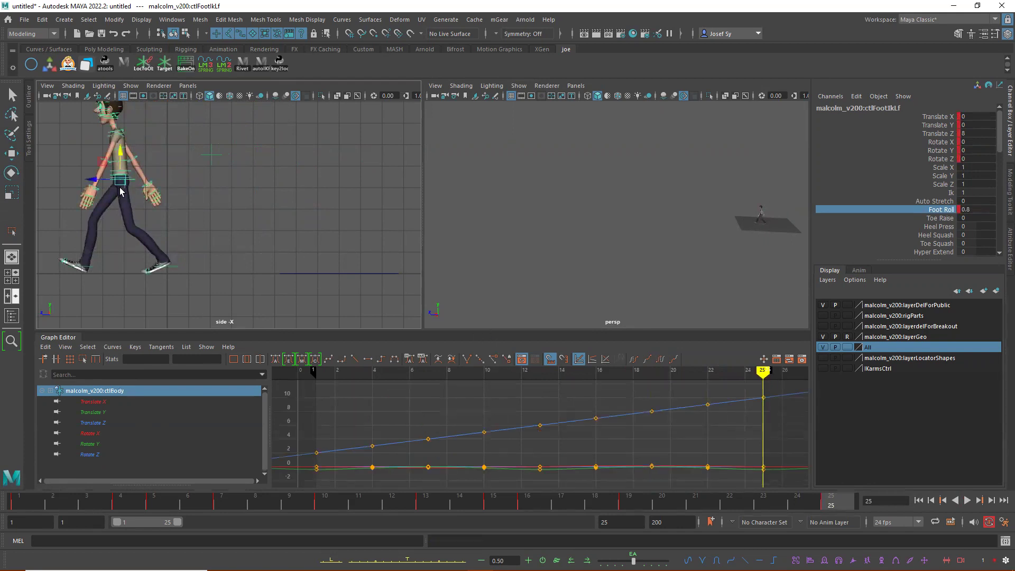
{"action": "key", "text": "w"}
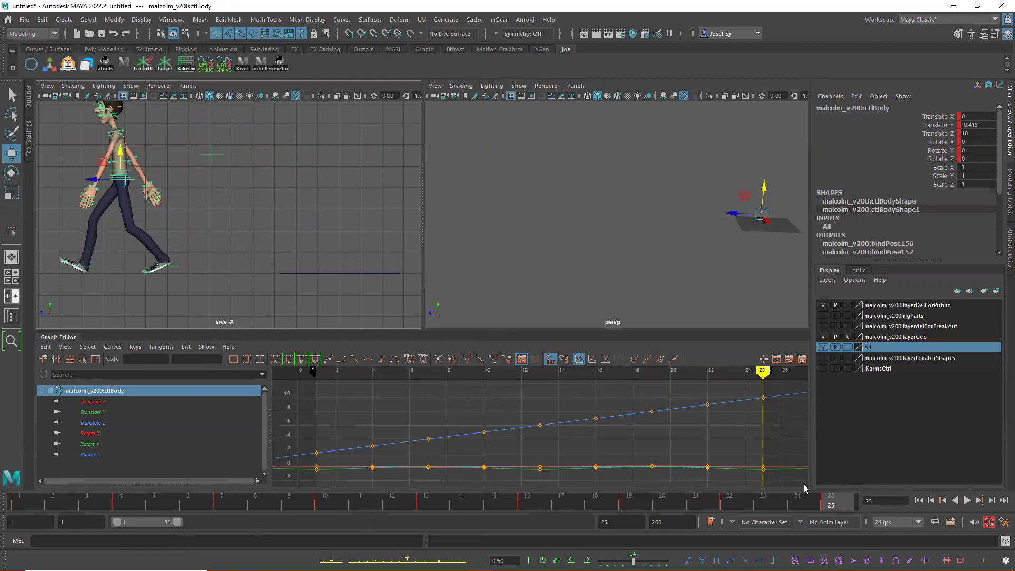
{"action": "left_click", "coordinate": [94, 411]}
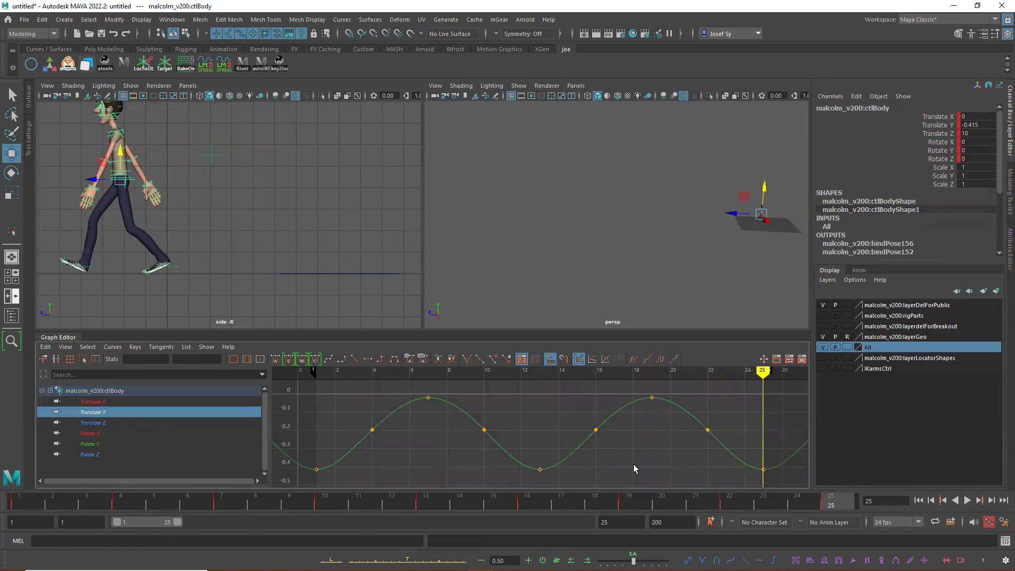
{"action": "scroll", "coordinate": [545, 476], "scroll_direction": "down", "scroll_amount": 3}
Raise the body's lowest Translate Y keys at frames 1, 13 and 25 to about -0.287 and check the contact poses.
{"action": "left_click_drag", "start_coordinate": [375, 469], "coordinate": [753, 453]}
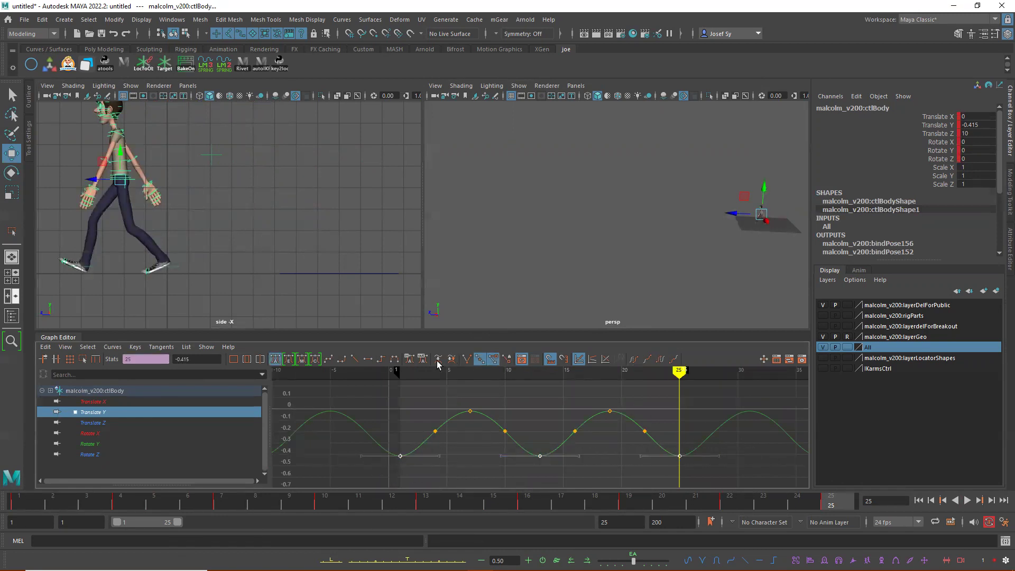
{"action": "key", "text": "a"}
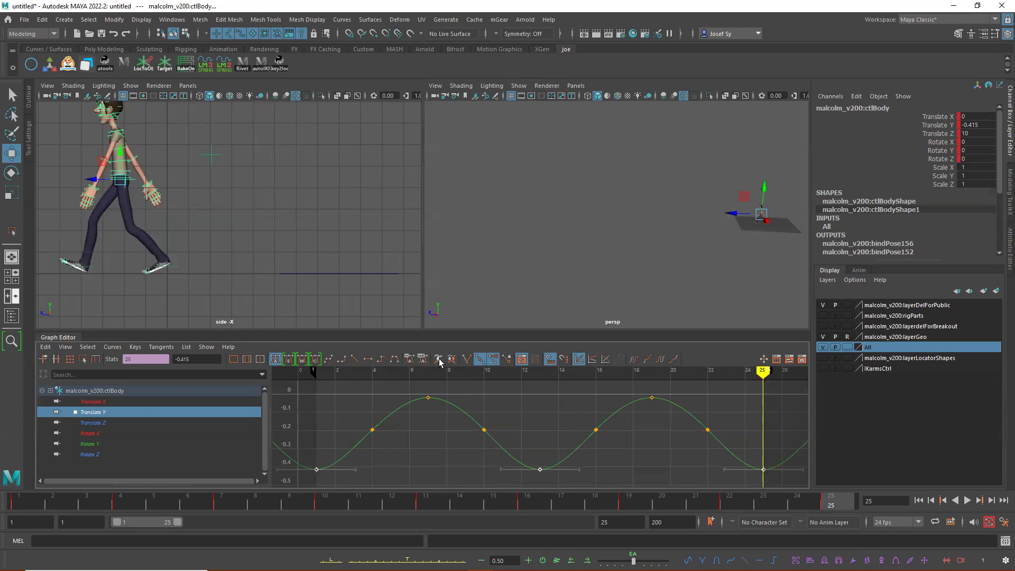
{"action": "middle_click_drag", "start_coordinate": [763, 466], "coordinate": [763, 467], "text": "shift"}
{"action": "left_click_drag", "start_coordinate": [764, 465], "coordinate": [776, 441]}
{"action": "left_click", "coordinate": [671, 500]}
{"action": "left_click_drag", "start_coordinate": [32, 506], "coordinate": [451, 522]}
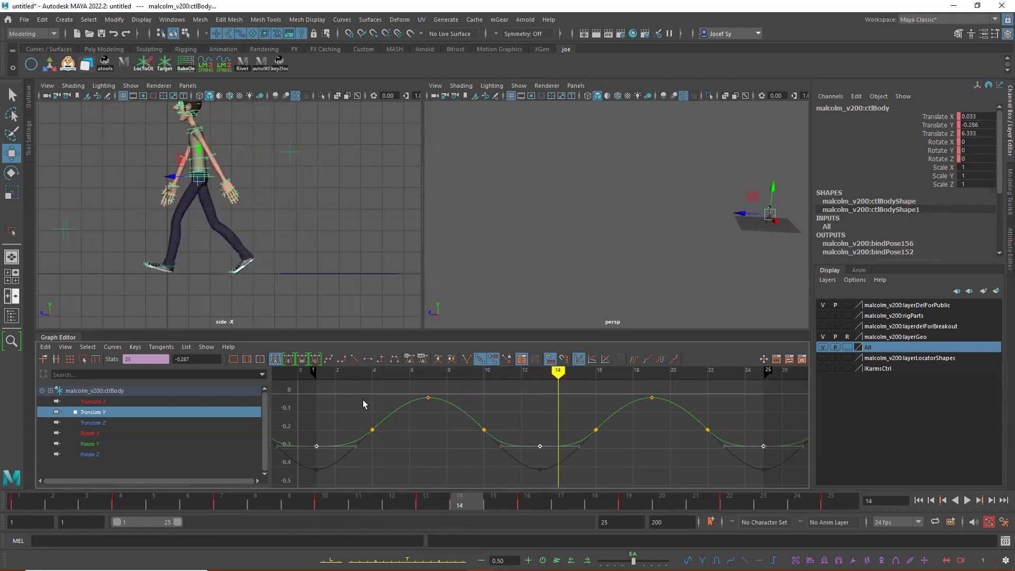
Try Auto tangents on the body's Translate Y keys at frames 4, 10, 16 and 22, and undo the change.
{"action": "left_click_drag", "start_coordinate": [363, 418], "coordinate": [725, 445]}
{"action": "left_click", "coordinate": [121, 506]}
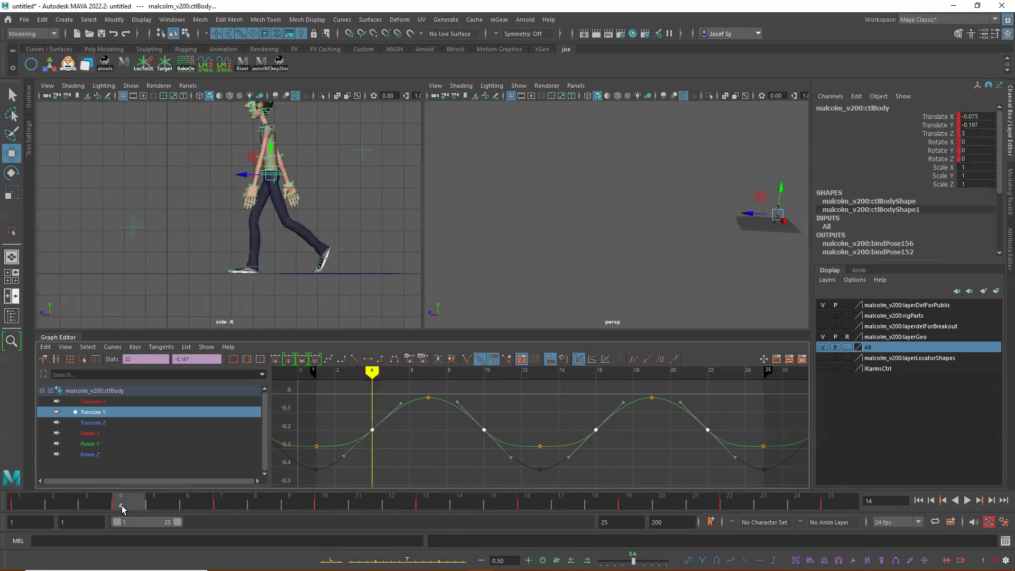
{"action": "key", "text": "alt+v"}
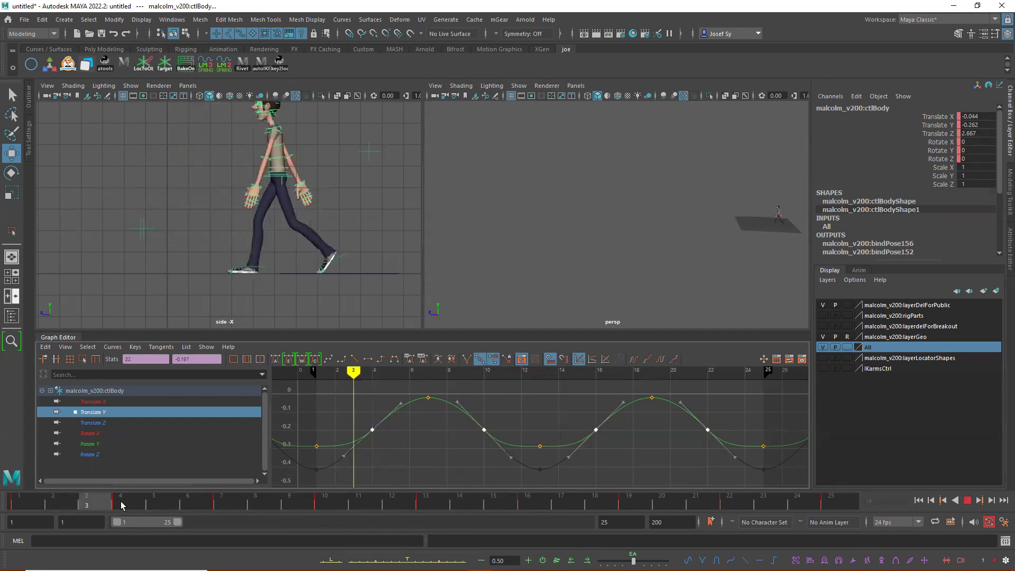
{"action": "left_click", "coordinate": [47, 503]}
{"action": "left_click_drag", "start_coordinate": [87, 505], "coordinate": [447, 516]}
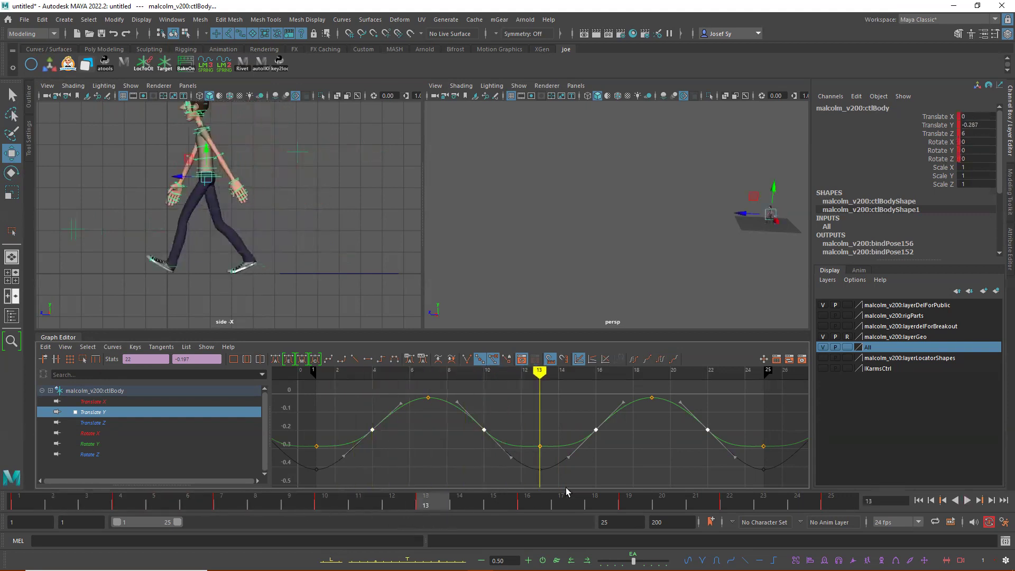
{"action": "key", "text": "shift+a"}
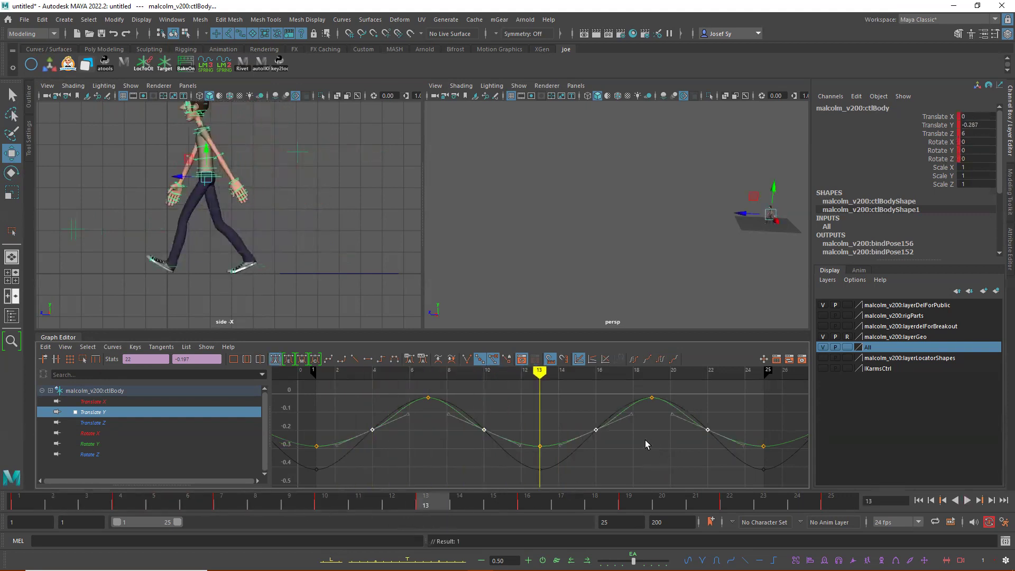
{"action": "left_click_drag", "start_coordinate": [13, 502], "coordinate": [314, 504]}
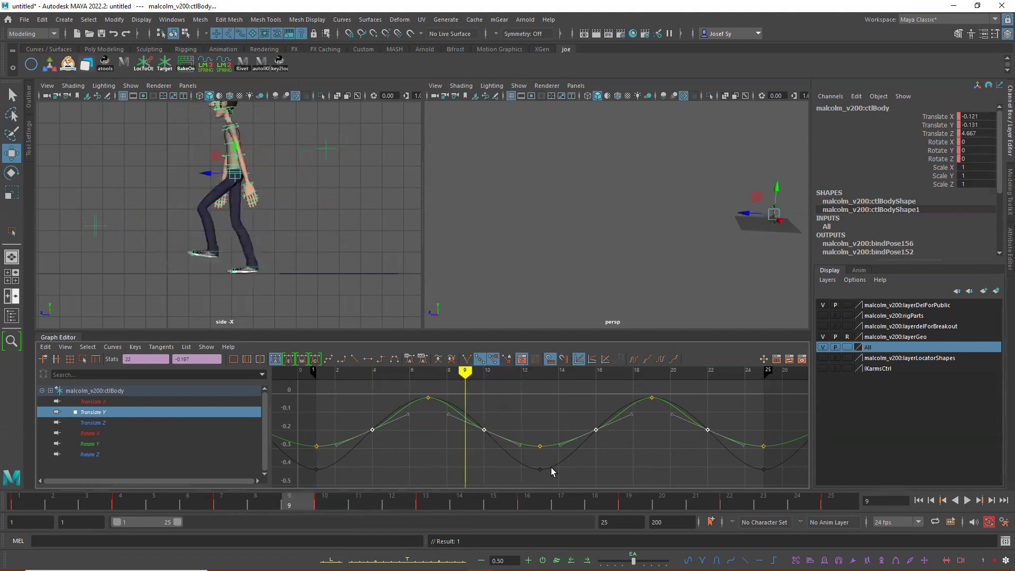
{"action": "key", "text": "ctrl+z"}
{"action": "key", "text": "ctrl+z"}
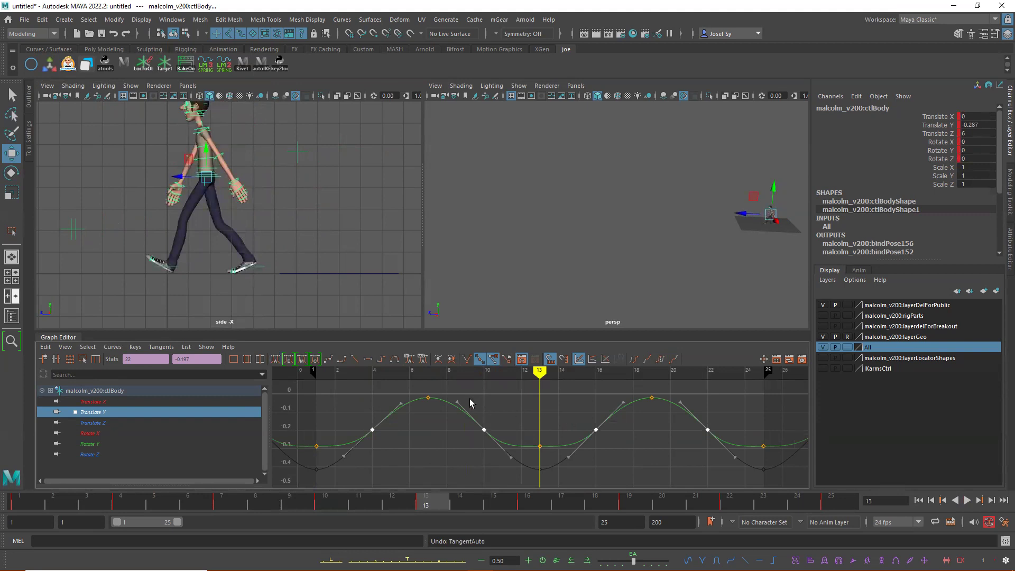
Flatten the tangents of the body's Translate Y keys at frames 10, 16 and 22 one by one.
{"action": "left_click", "coordinate": [485, 430]}
{"action": "key", "text": "alt+v"}
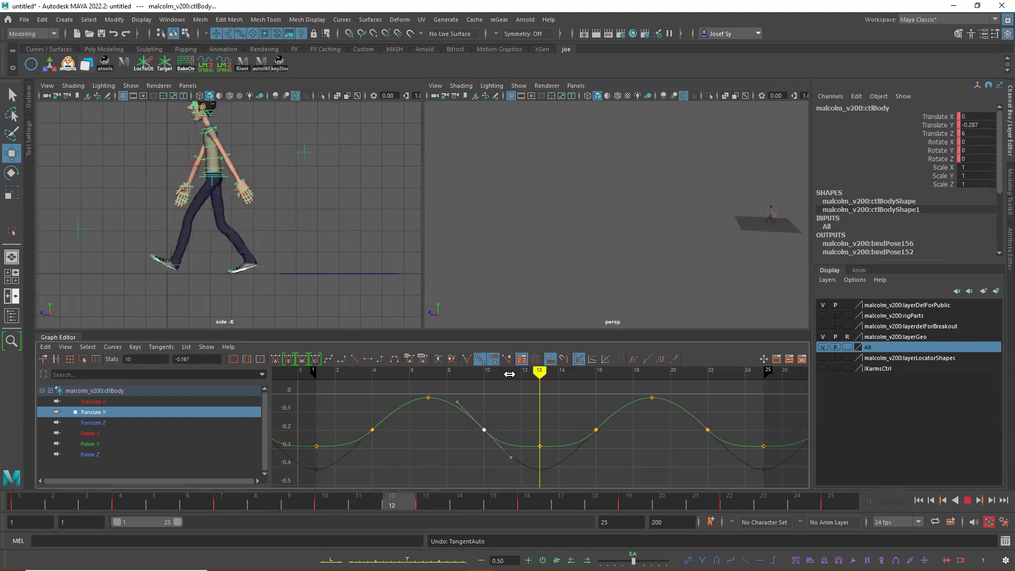
{"action": "mouse_move", "coordinate": [530, 386]}
{"action": "left_mouse_down"}
{"action": "mouse_move", "coordinate": [546, 386]}
{"action": "mouse_move", "coordinate": [481, 387]}
{"action": "left_mouse_up"}
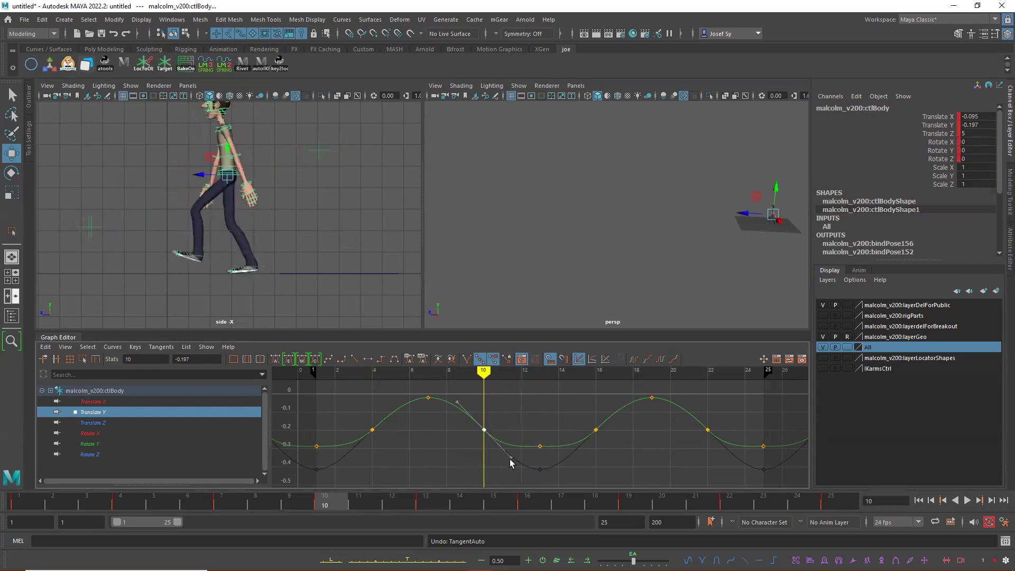
{"action": "left_click", "coordinate": [596, 429]}
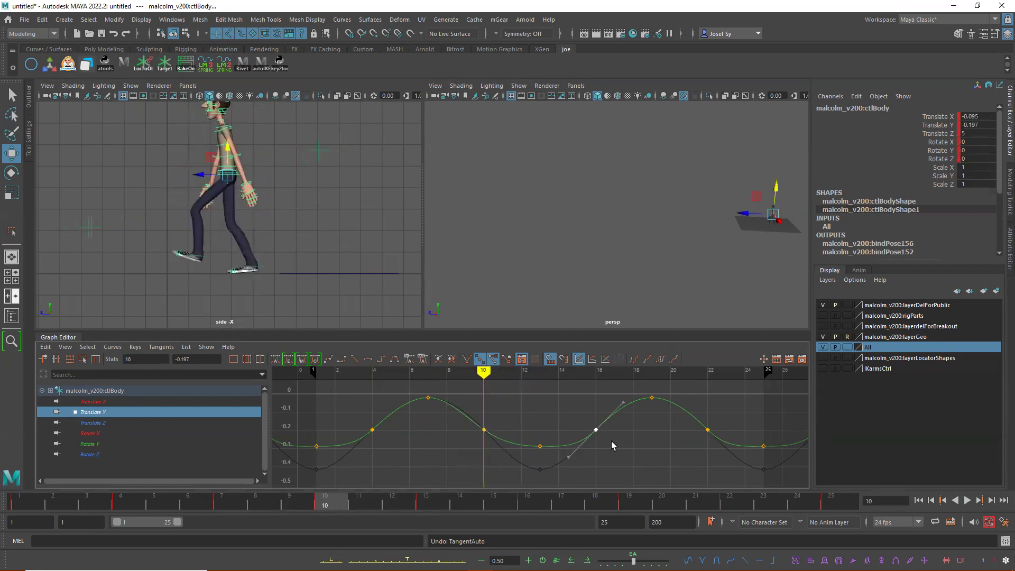
{"action": "key", "text": "alt+v"}
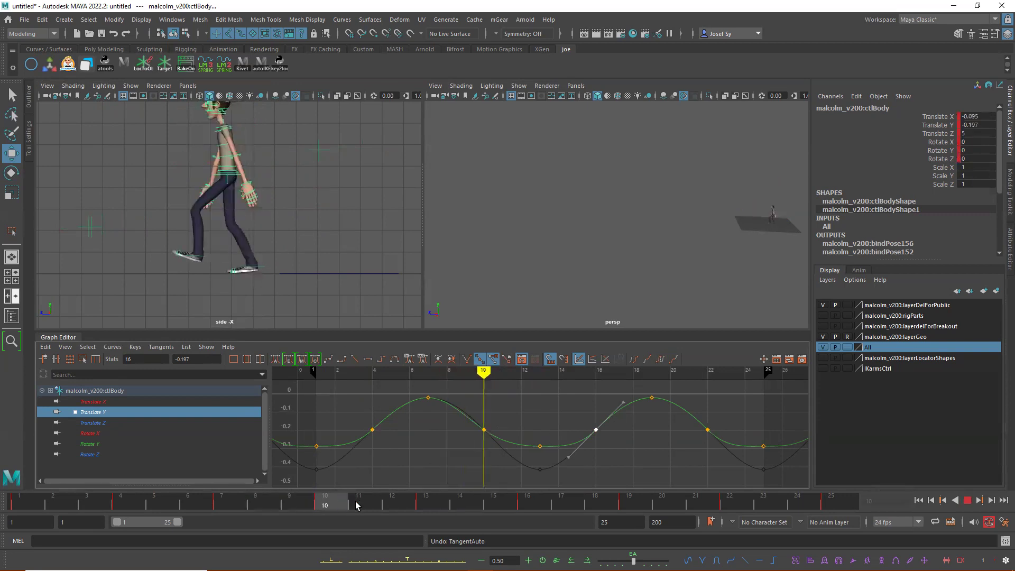
{"action": "left_click_drag", "start_coordinate": [606, 509], "coordinate": [799, 507]}
{"action": "left_click", "coordinate": [710, 432]}
{"action": "left_click_drag", "start_coordinate": [736, 457], "coordinate": [743, 450]}
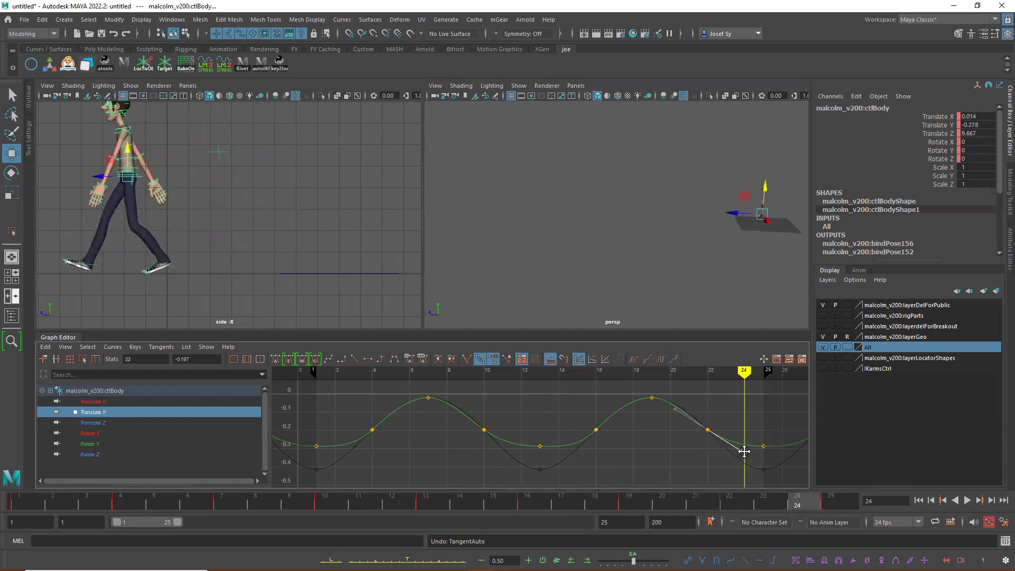
Play back the walk and frame the character in the perspective view to review the body's up-and-down motion.
{"action": "left_click", "coordinate": [35, 502]}
{"action": "key", "text": "alt+v"}
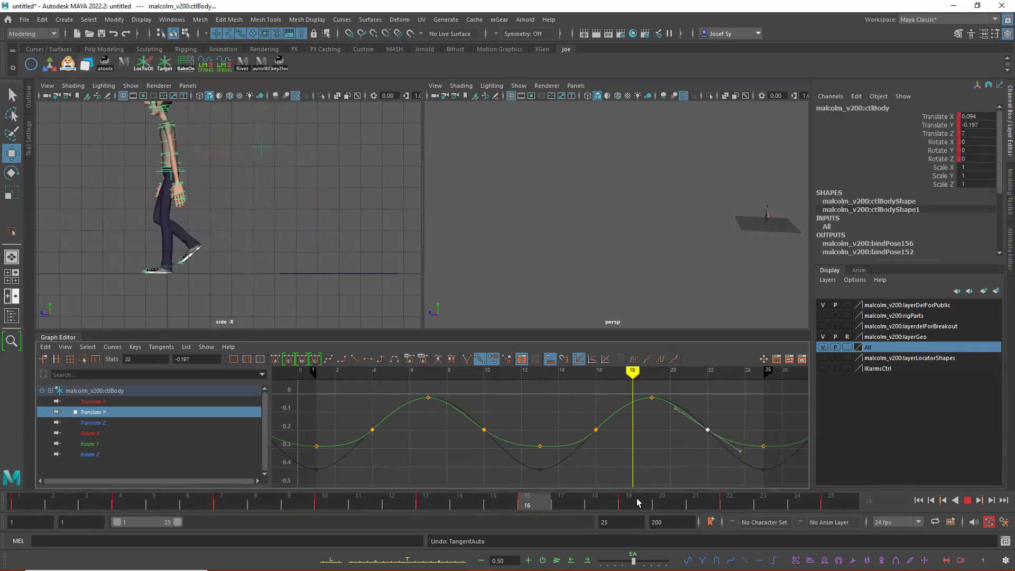
{"action": "key", "text": "alt+v"}
{"action": "left_click_drag", "start_coordinate": [611, 220], "coordinate": [719, 222], "text": "alt"}
{"action": "middle_click_drag", "start_coordinate": [719, 222], "coordinate": [621, 225], "text": "alt"}
{"action": "key", "text": "f"}
{"action": "scroll", "coordinate": [674, 227], "scroll_direction": "down", "scroll_amount": 10}
{"action": "left_click_drag", "start_coordinate": [681, 237], "coordinate": [709, 225], "text": "alt"}
{"action": "left_click", "coordinate": [967, 500]}
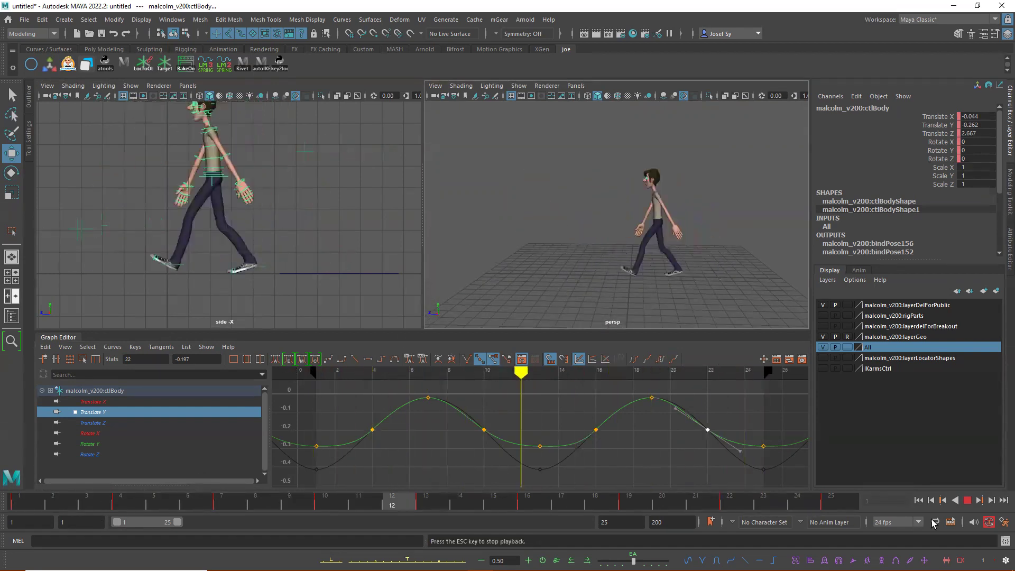
{"action": "left_click", "coordinate": [250, 501]}
{"action": "left_click", "coordinate": [33, 500]}
{"action": "key", "text": "alt+v"}
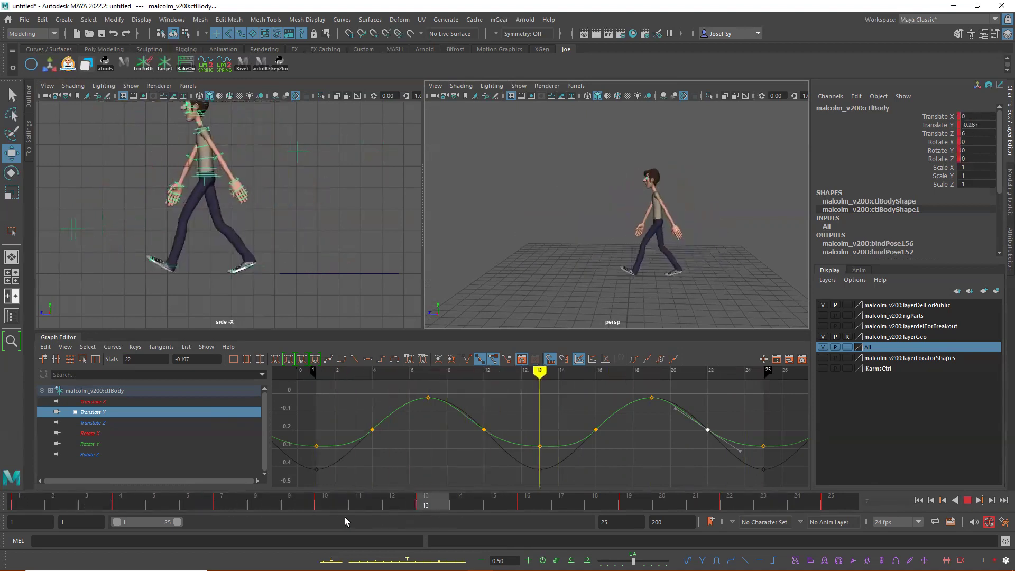
Set the left foot control's Rotate X to 50 at the frame 7 passing pose.
{"action": "left_click", "coordinate": [221, 502]}
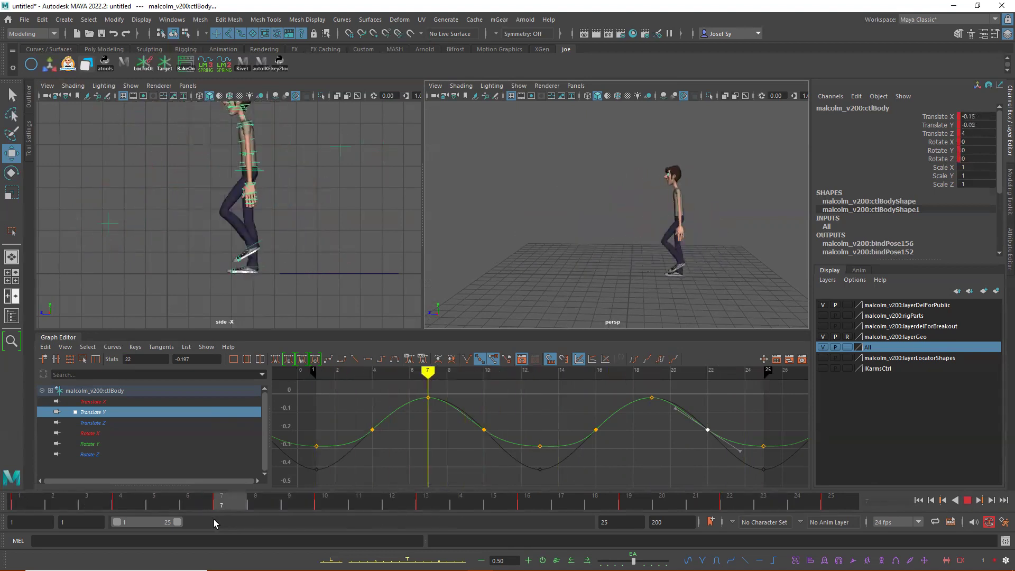
{"action": "left_click", "coordinate": [259, 246]}
{"action": "key", "text": "alt+v"}
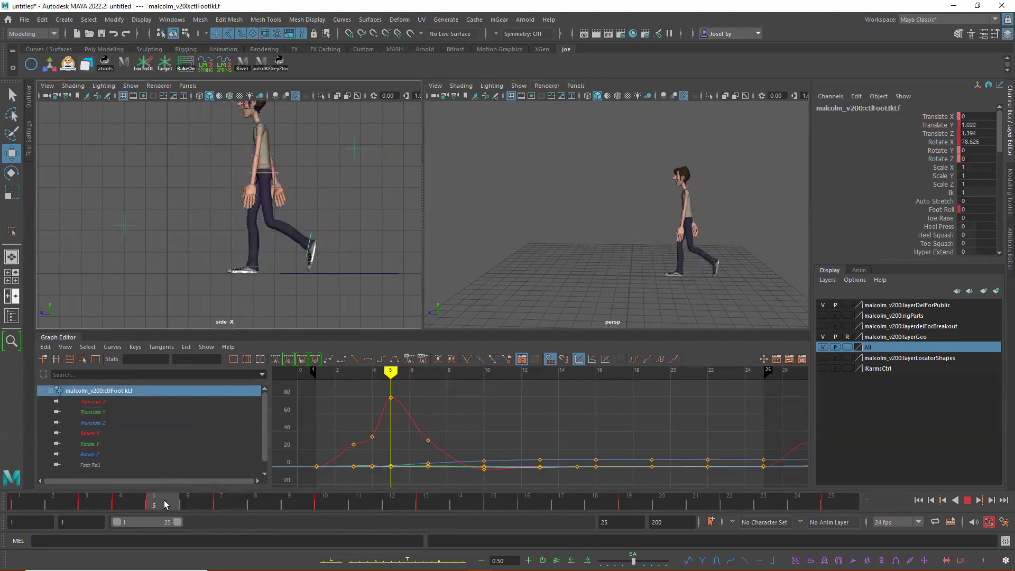
{"action": "left_click", "coordinate": [228, 502]}
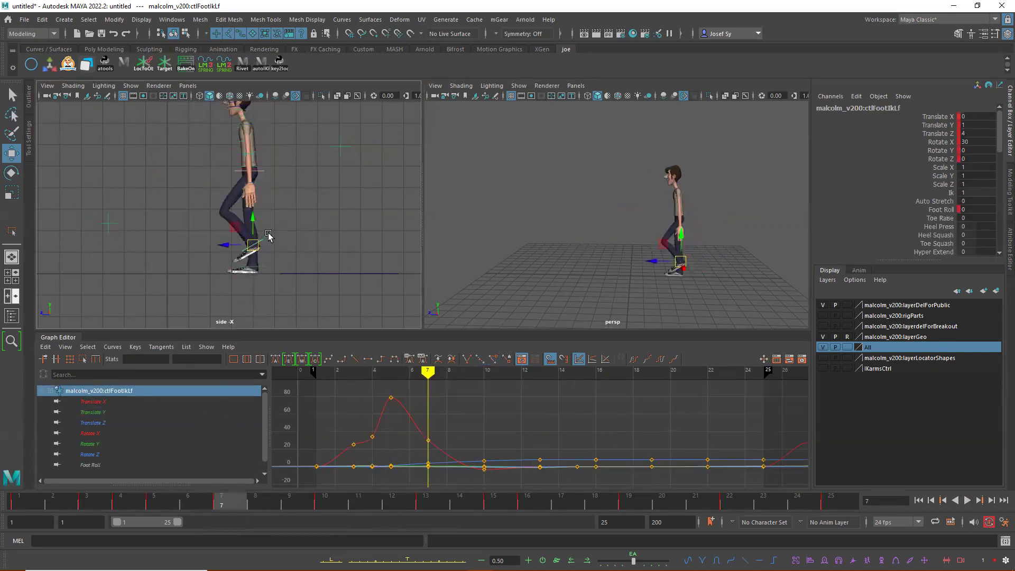
{"action": "key", "text": "e"}
{"action": "left_click_drag", "start_coordinate": [262, 226], "coordinate": [262, 220]}
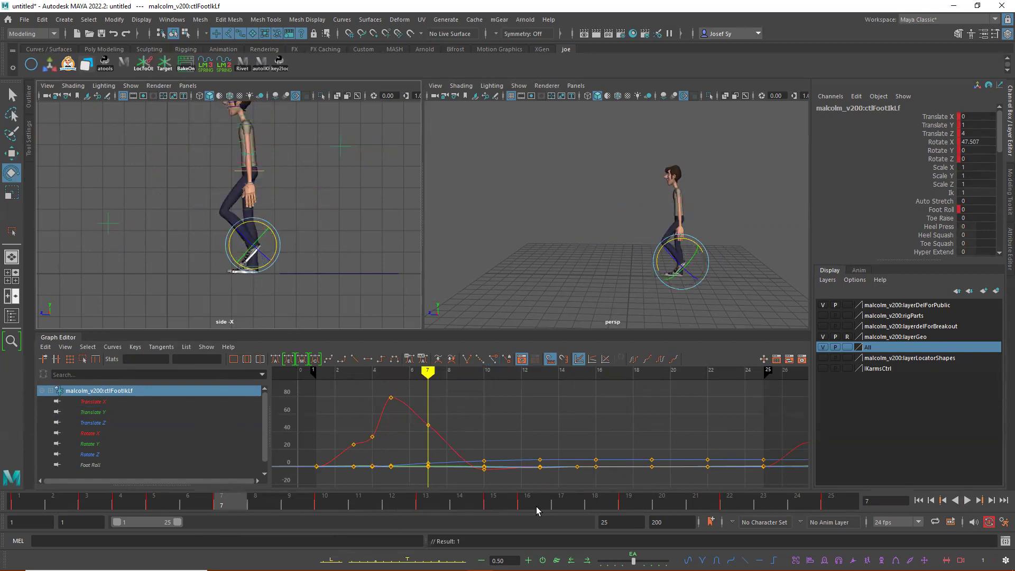
{"action": "double_click", "coordinate": [985, 142]}
{"action": "type", "text": "50"}
{"action": "key", "text": "Return"}
Set the right foot control's Rotate X to 50 at the frame 19 passing pose.
{"action": "left_click", "coordinate": [531, 504]}
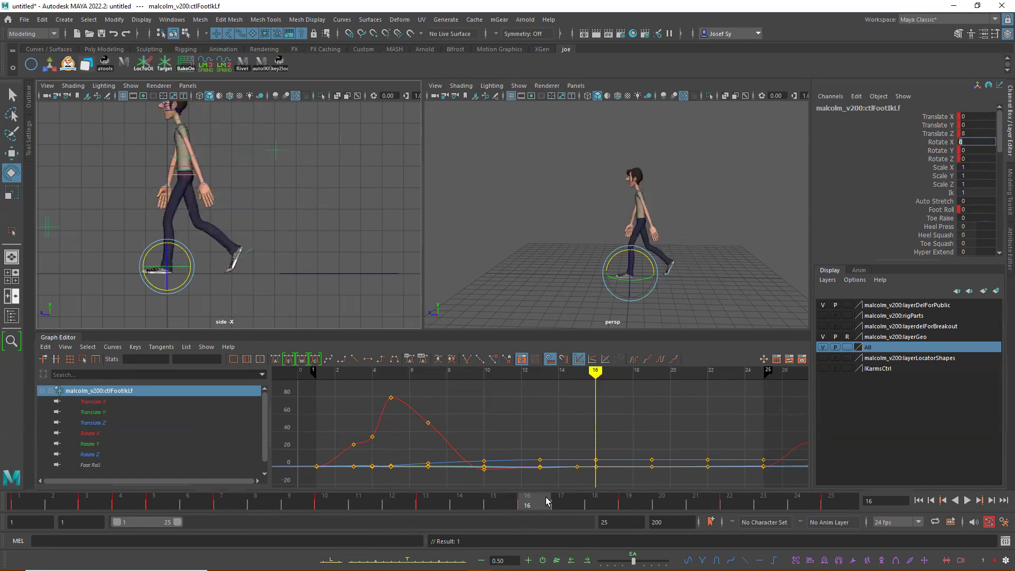
{"action": "left_click", "coordinate": [623, 500]}
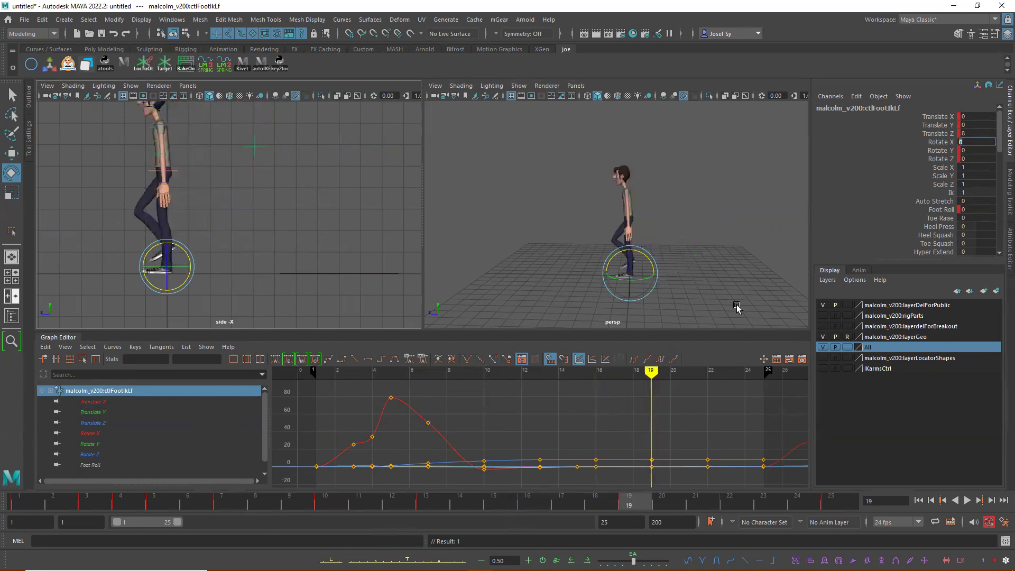
{"action": "left_click", "coordinate": [248, 218]}
{"action": "left_click", "coordinate": [176, 240]}
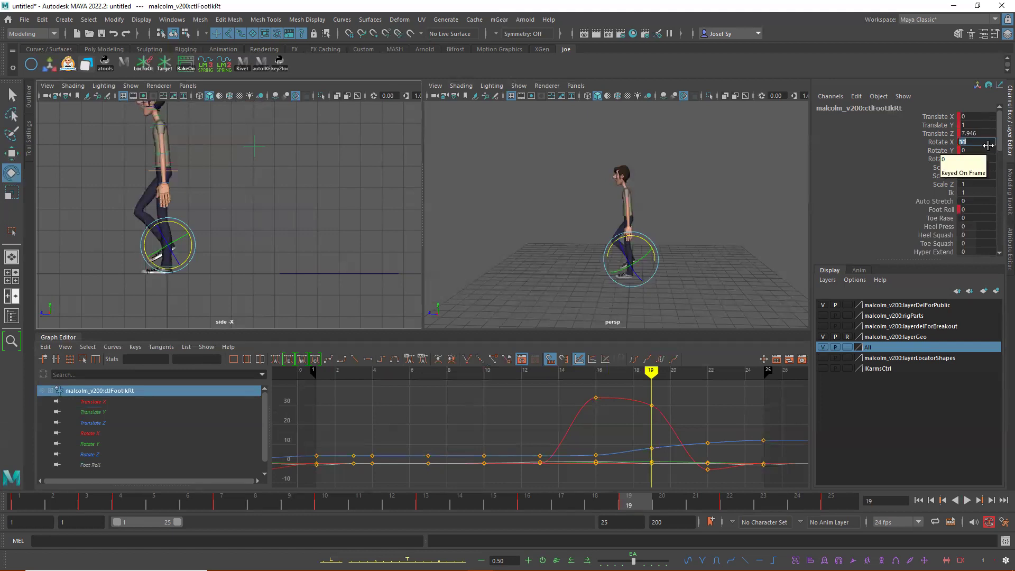
{"action": "type", "text": "50"}
{"action": "key", "text": "Return"}
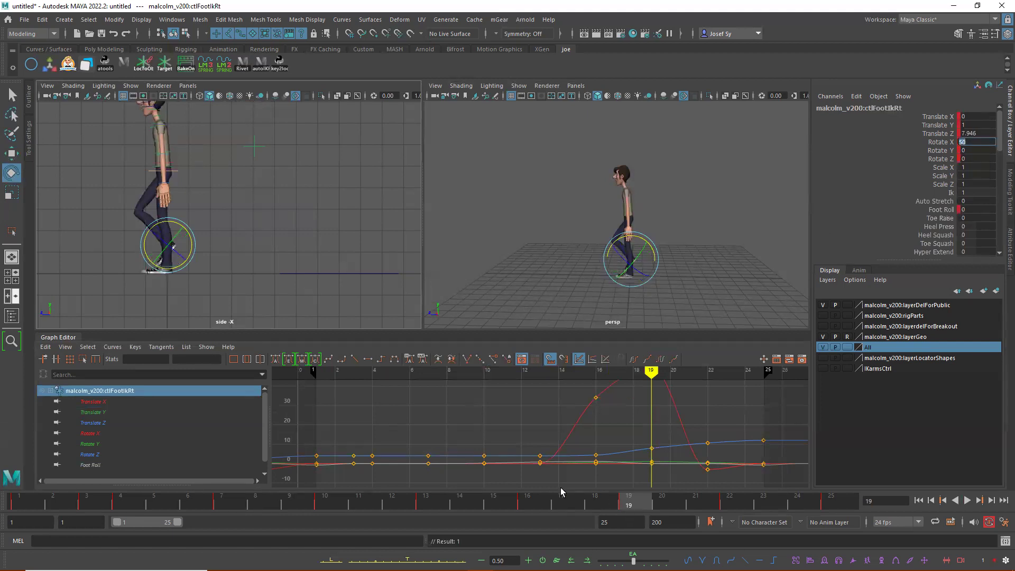
Review the right foot's swing and rotate its control to about -19.2 in Rotate X at frame 22.
{"action": "key", "text": "alt+v"}
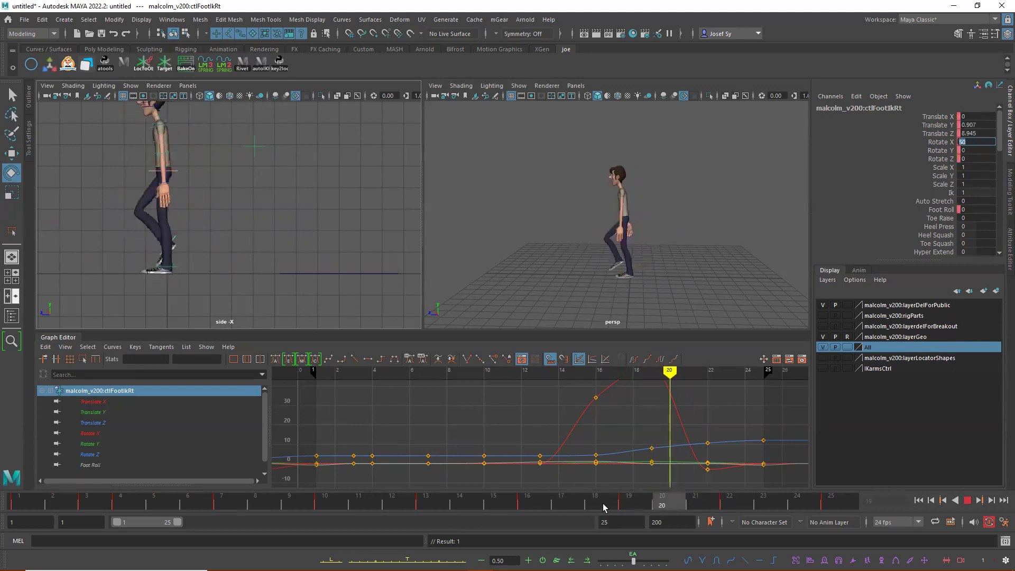
{"action": "mouse_move", "coordinate": [663, 498]}
{"action": "left_mouse_down"}
{"action": "mouse_move", "coordinate": [861, 498]}
{"action": "mouse_move", "coordinate": [610, 501]}
{"action": "mouse_move", "coordinate": [818, 499]}
{"action": "mouse_move", "coordinate": [729, 500]}
{"action": "left_mouse_up"}
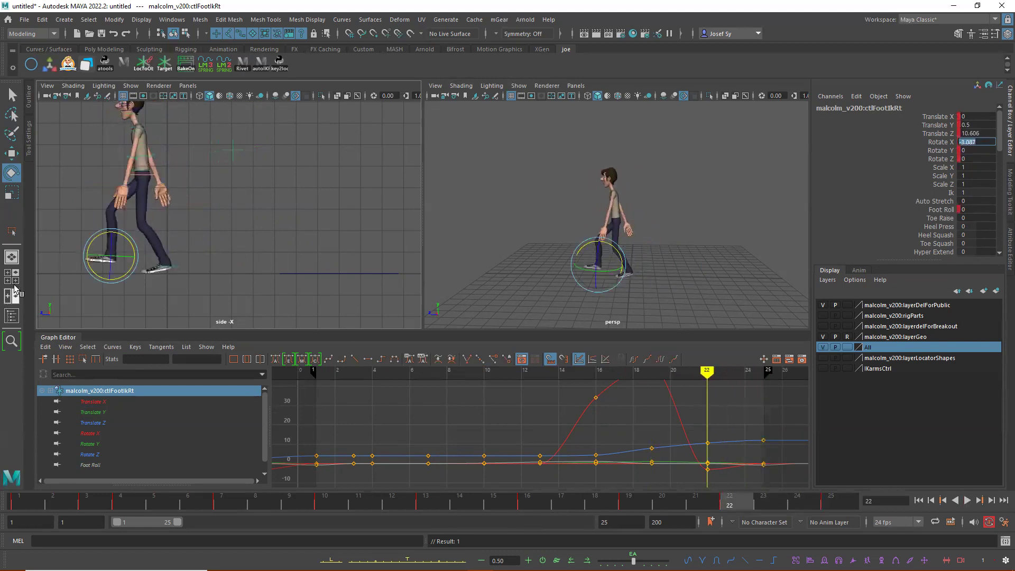
{"action": "left_click_drag", "start_coordinate": [133, 250], "coordinate": [132, 252]}
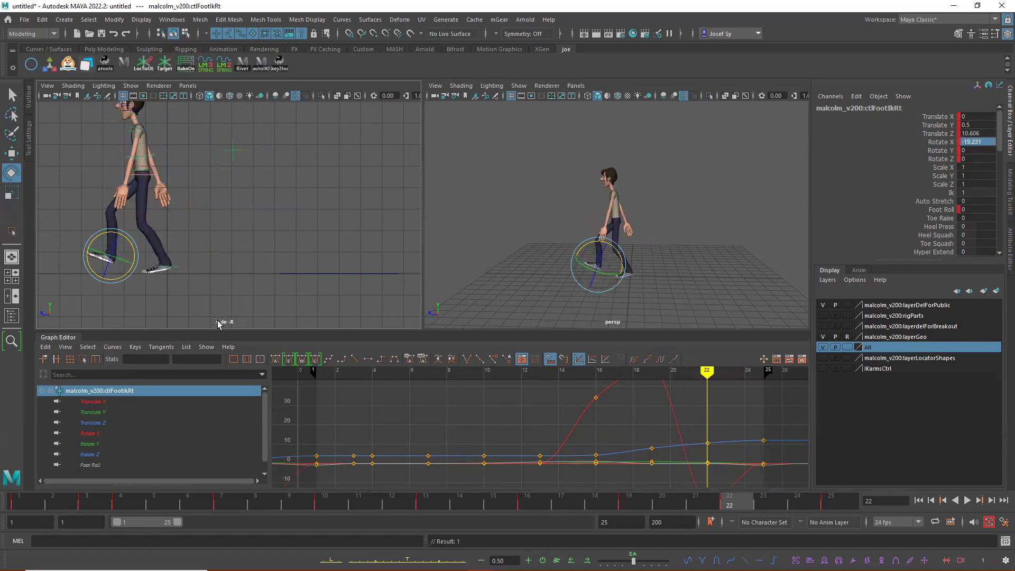
Compare the left foot's pose at frame 10, play through the walk, and clear the selection.
{"action": "left_click_drag", "start_coordinate": [19, 503], "coordinate": [321, 507]}
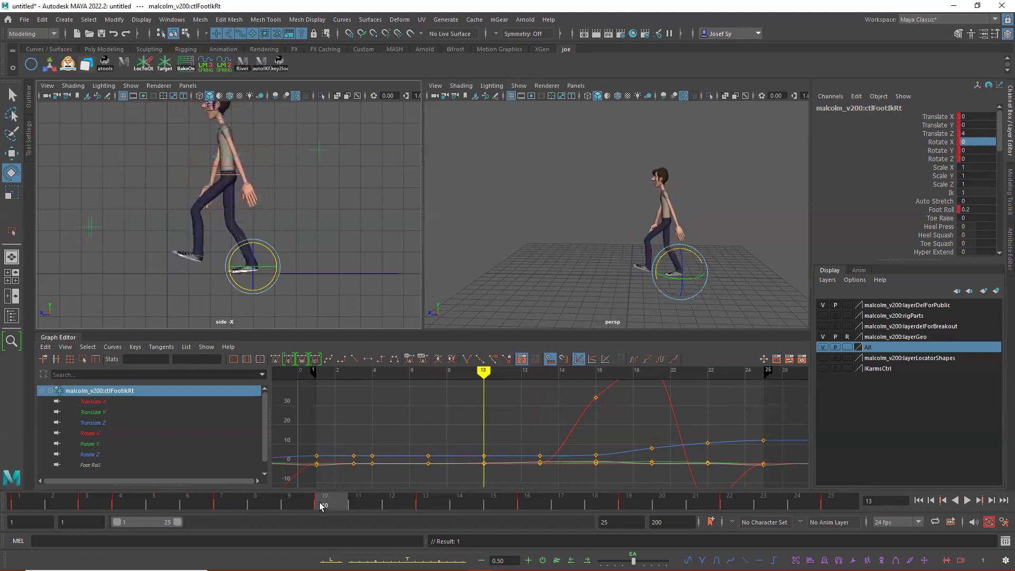
{"action": "left_click", "coordinate": [204, 258]}
{"action": "left_click_drag", "start_coordinate": [13, 498], "coordinate": [786, 497]}
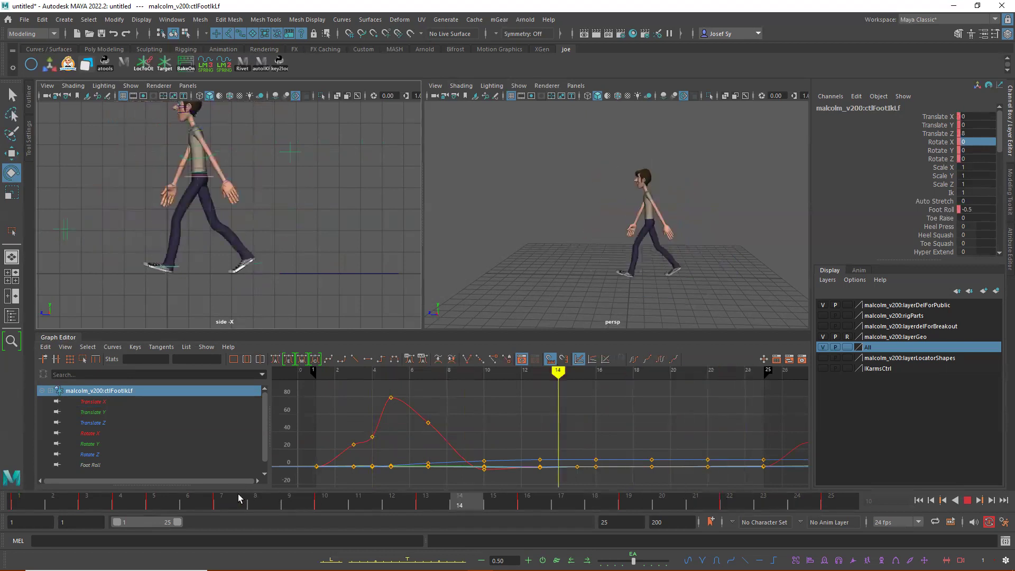
{"action": "key", "text": "Escape"}
{"action": "left_click", "coordinate": [766, 174]}
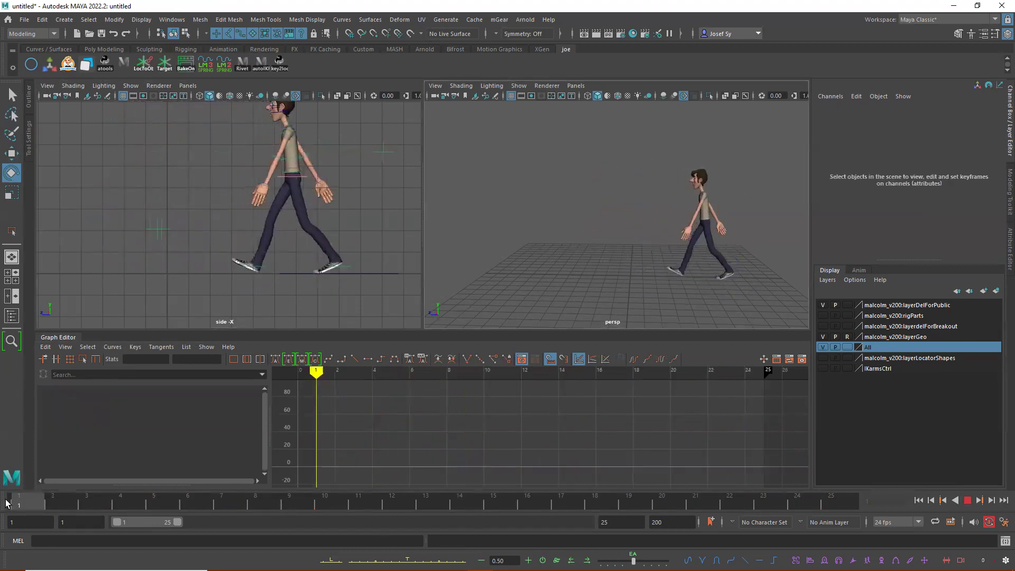
Select the chest and upper spine controls together at the frame 1 contact pose.
{"action": "left_click_drag", "start_coordinate": [720, 206], "coordinate": [608, 218], "text": "alt"}
{"action": "left_click", "coordinate": [294, 147]}
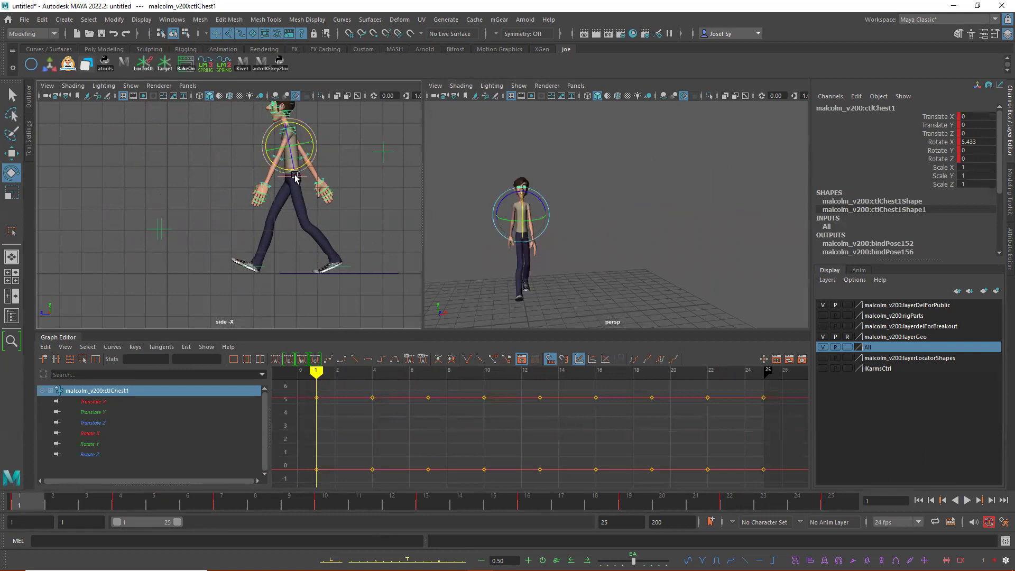
{"action": "left_click_drag", "start_coordinate": [644, 282], "coordinate": [626, 270], "text": "alt"}
{"action": "left_click_drag", "start_coordinate": [563, 260], "coordinate": [603, 163], "text": "alt"}
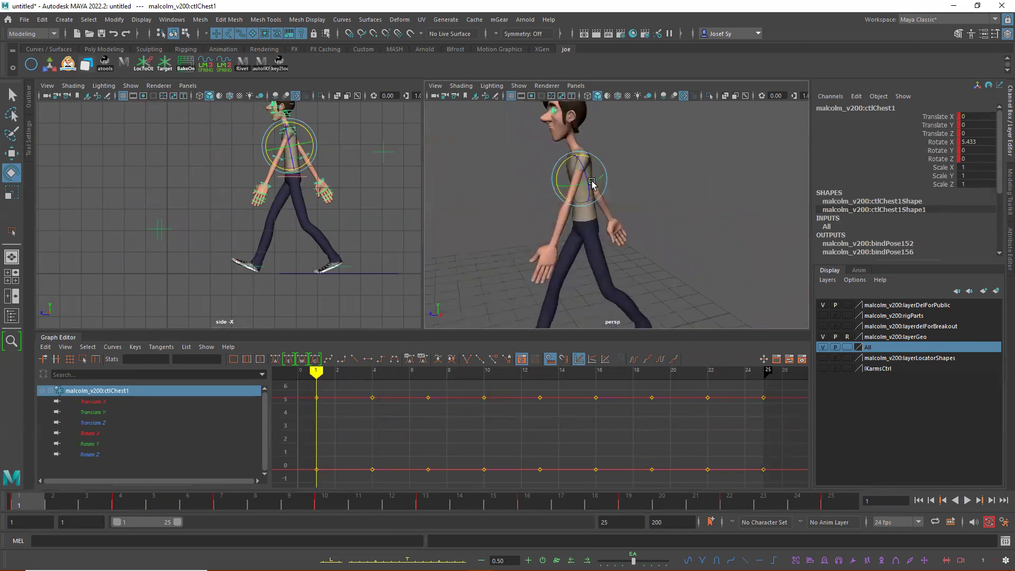
{"action": "left_click", "coordinate": [649, 163]}
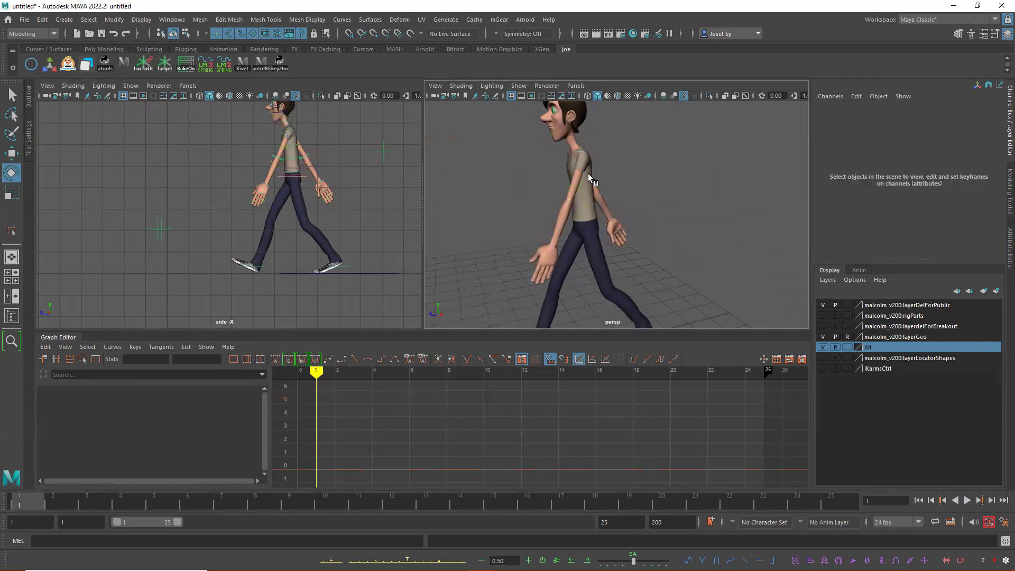
{"action": "left_click", "coordinate": [295, 147]}
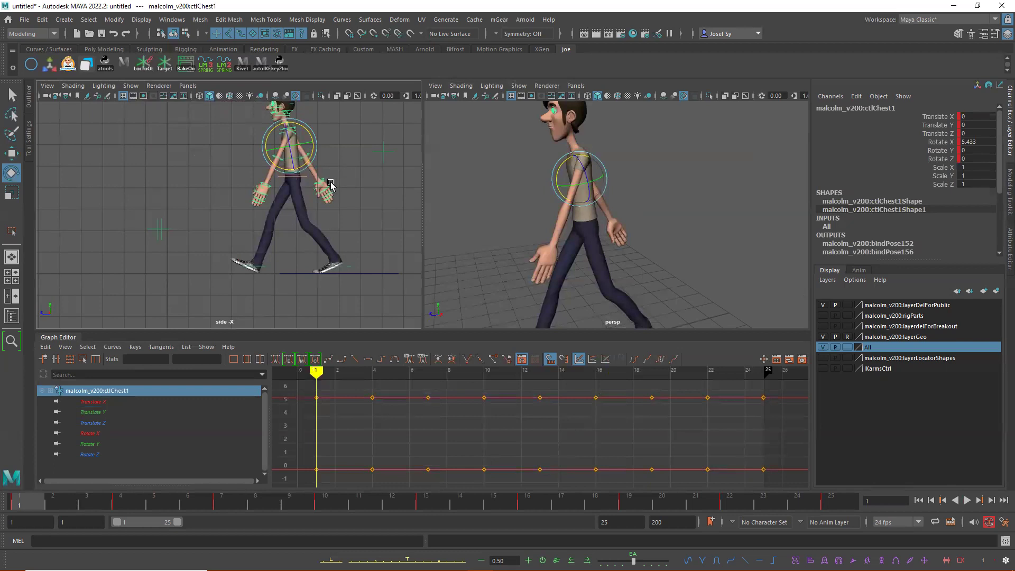
{"action": "scroll", "coordinate": [340, 183], "scroll_direction": "up", "scroll_amount": 3}
{"action": "middle_click_drag", "start_coordinate": [373, 166], "coordinate": [360, 233], "text": "alt"}
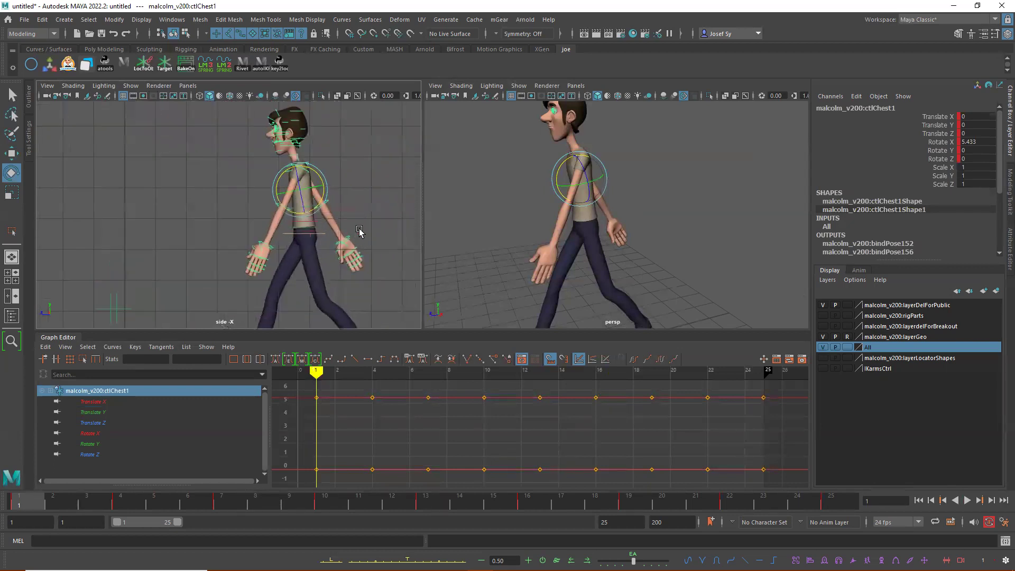
{"action": "scroll", "coordinate": [355, 210], "scroll_direction": "up", "scroll_amount": 3}
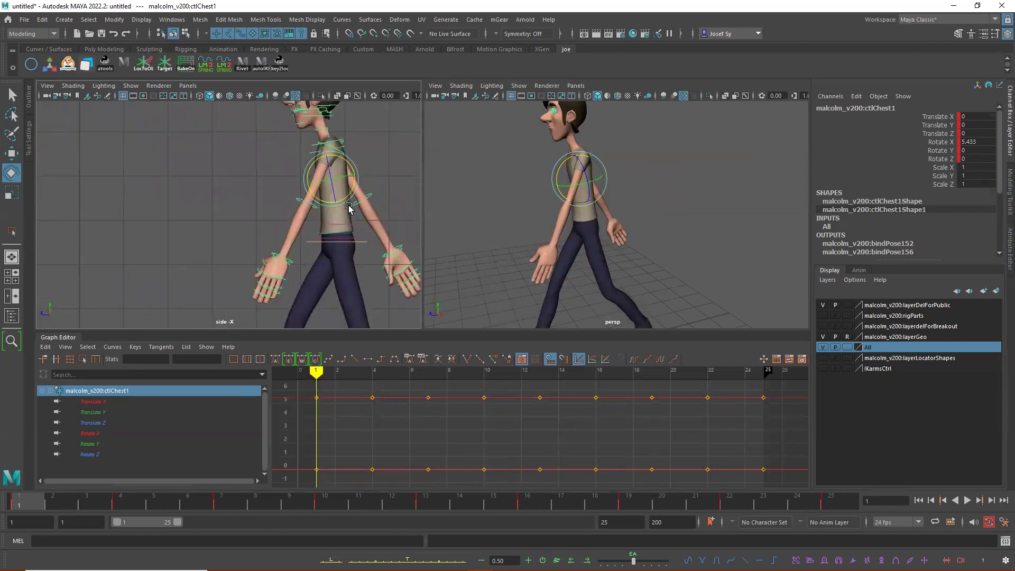
{"action": "key", "text": "w"}
{"action": "left_click", "coordinate": [348, 222], "text": "shift"}
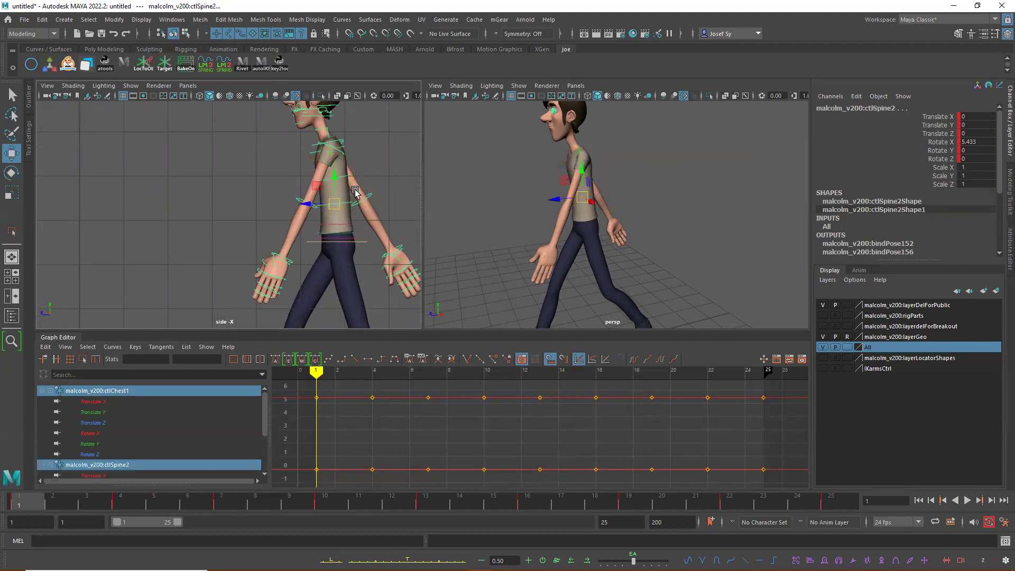
Twist the selected chest and spine controls to about -1.5 in Rotate Y and key them at frame 1.
{"action": "left_click_drag", "start_coordinate": [544, 196], "coordinate": [676, 208], "text": "alt"}
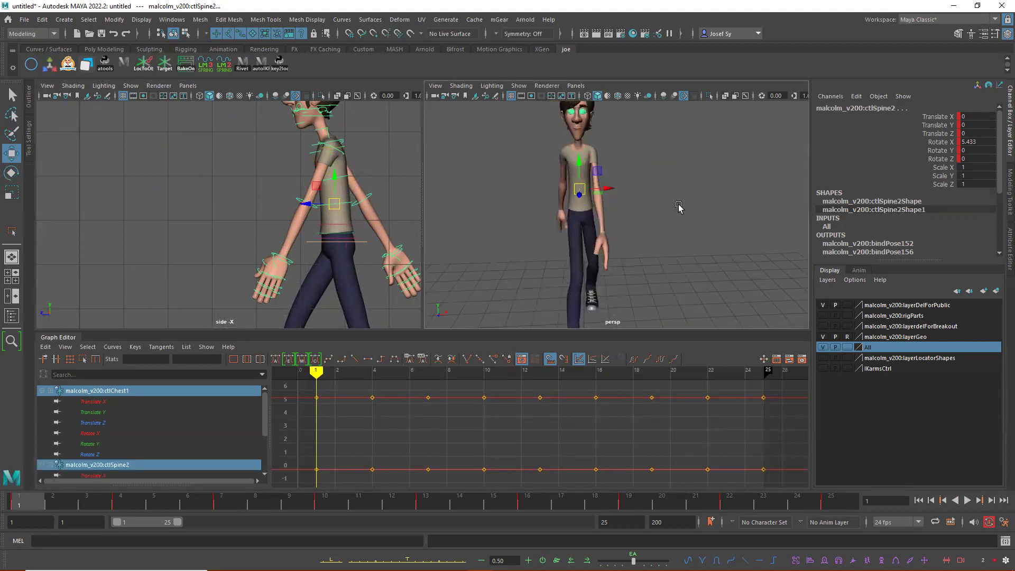
{"action": "key", "text": "e"}
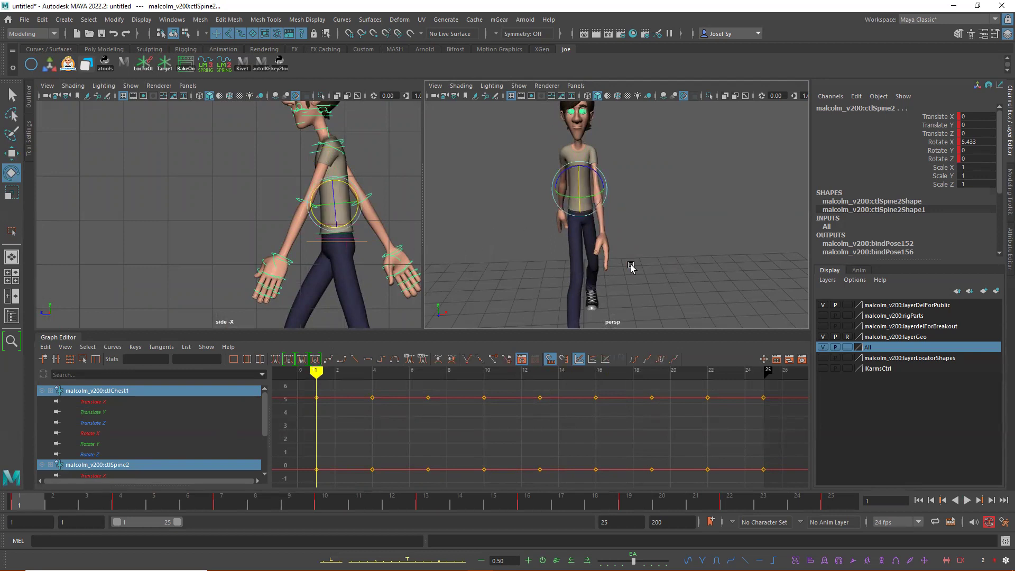
{"action": "left_click_drag", "start_coordinate": [664, 272], "coordinate": [651, 169], "text": "alt"}
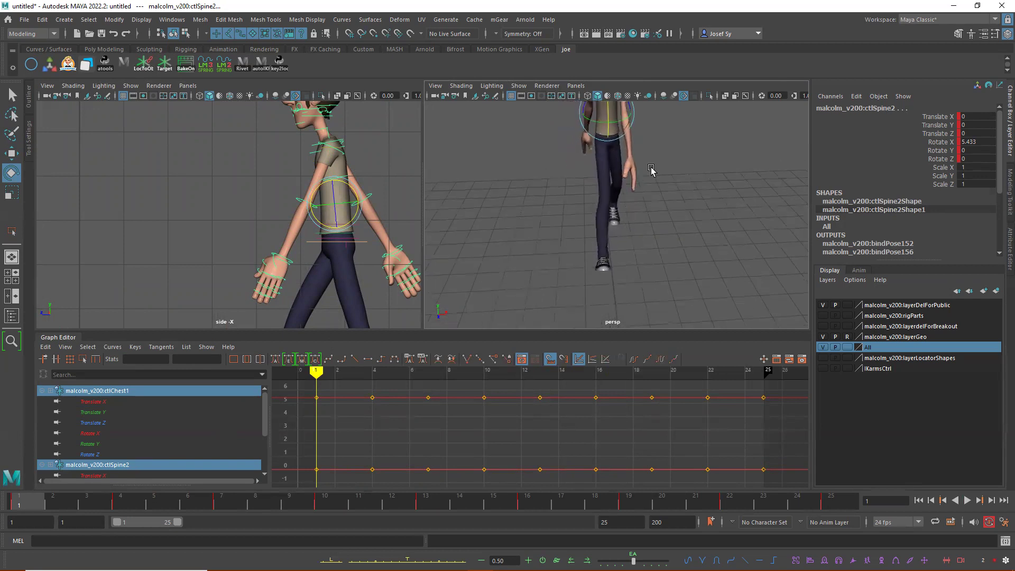
{"action": "middle_click_drag", "start_coordinate": [663, 143], "coordinate": [657, 202], "text": "alt"}
{"action": "left_click_drag", "start_coordinate": [618, 200], "coordinate": [616, 199]}
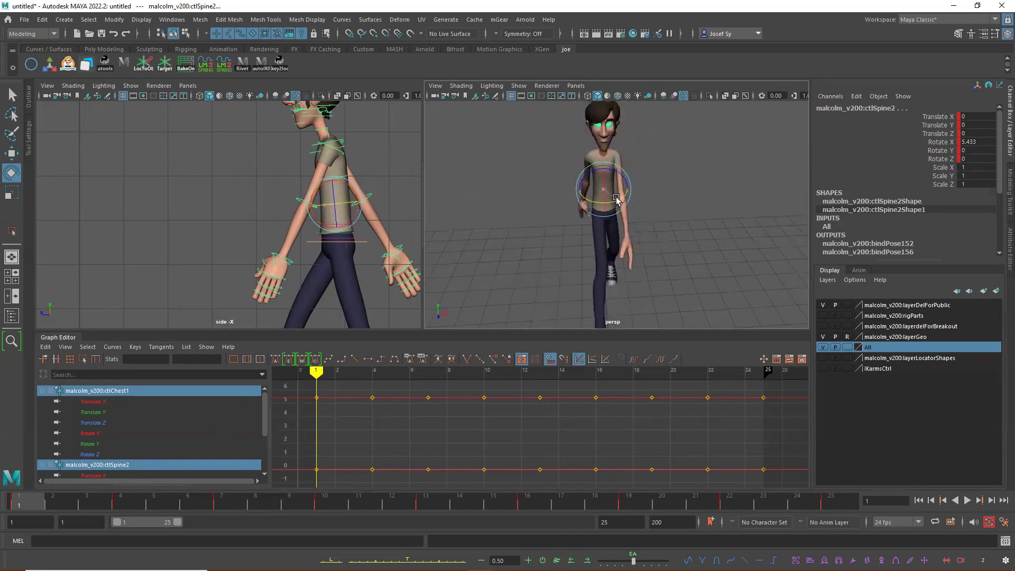
{"action": "key", "text": "s"}
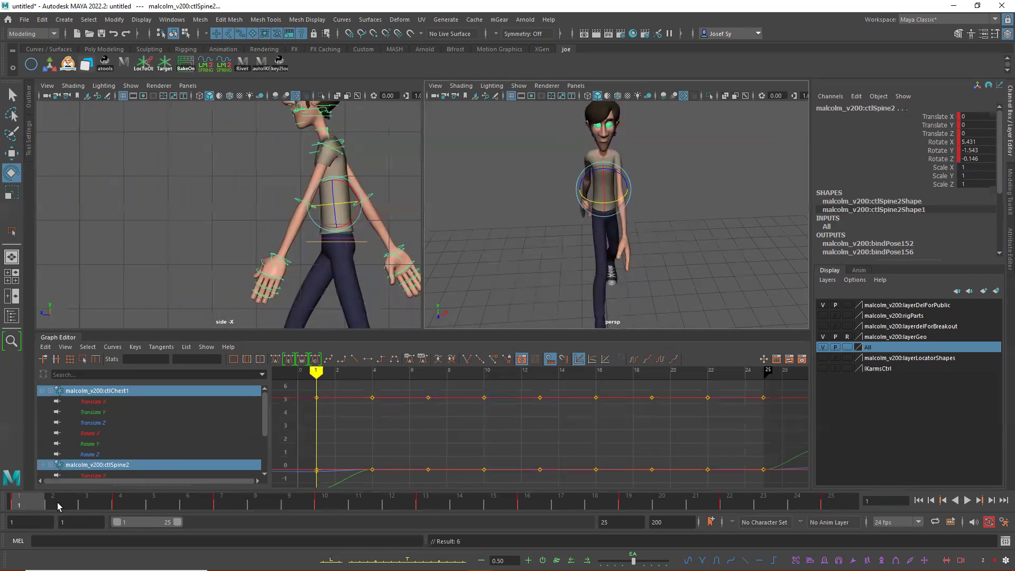
Copy the chest and spine controls' frame 1 rotation to frame 25 as rotation keys and preview the walk.
{"action": "key", "text": "alt+v"}
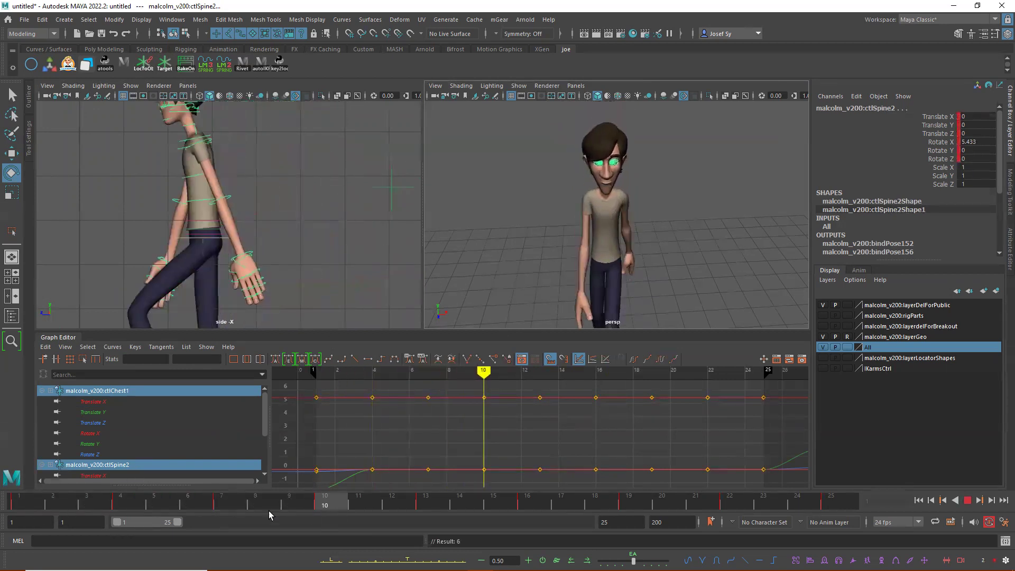
{"action": "key", "text": "Escape"}
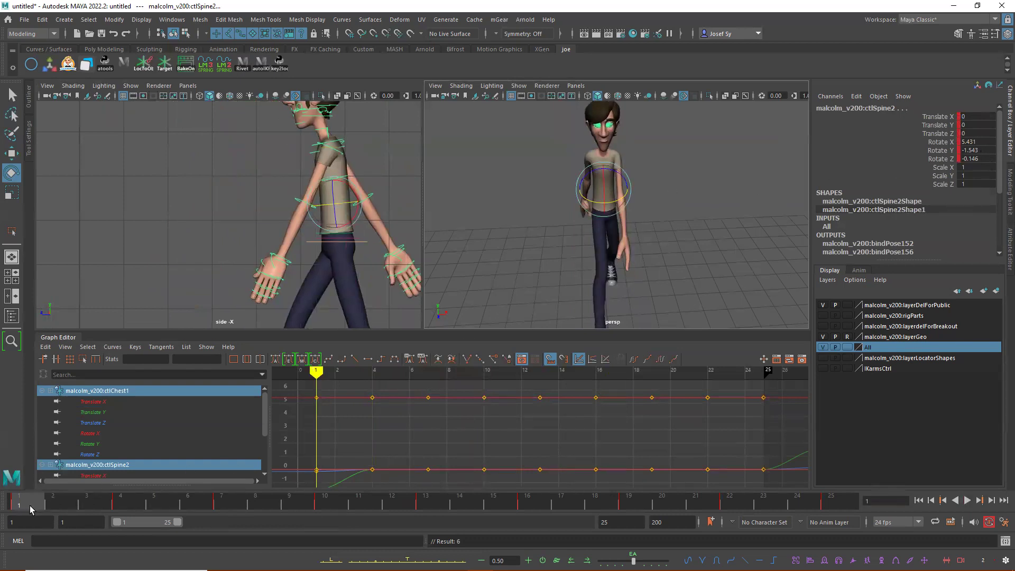
{"action": "key", "text": "alt+v"}
{"action": "key", "text": "Escape"}
{"action": "middle_click_drag", "start_coordinate": [25, 505], "coordinate": [906, 520]}
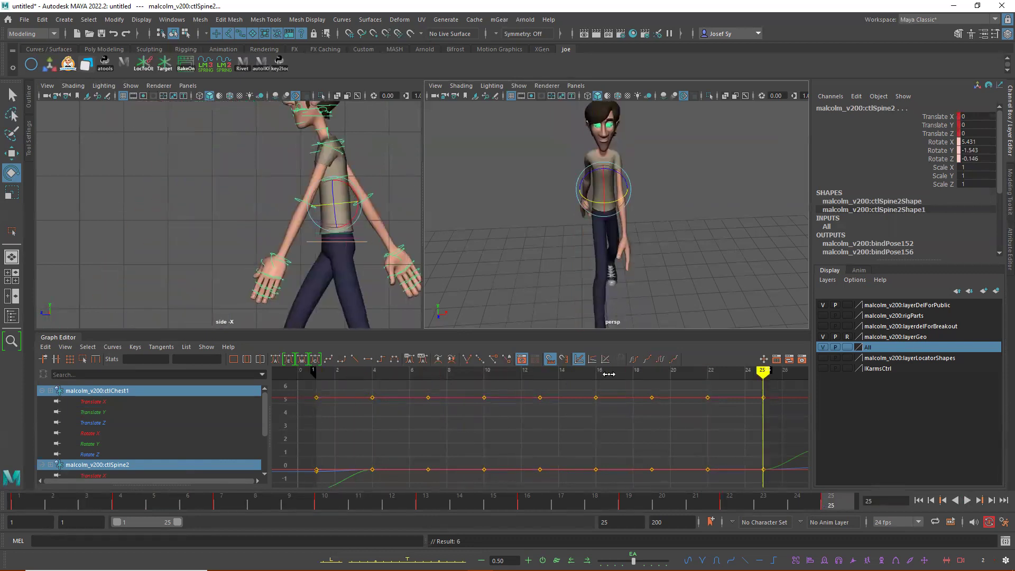
{"action": "key", "text": "shift+e"}
{"action": "left_click", "coordinate": [21, 498]}
{"action": "key", "text": "alt+v"}
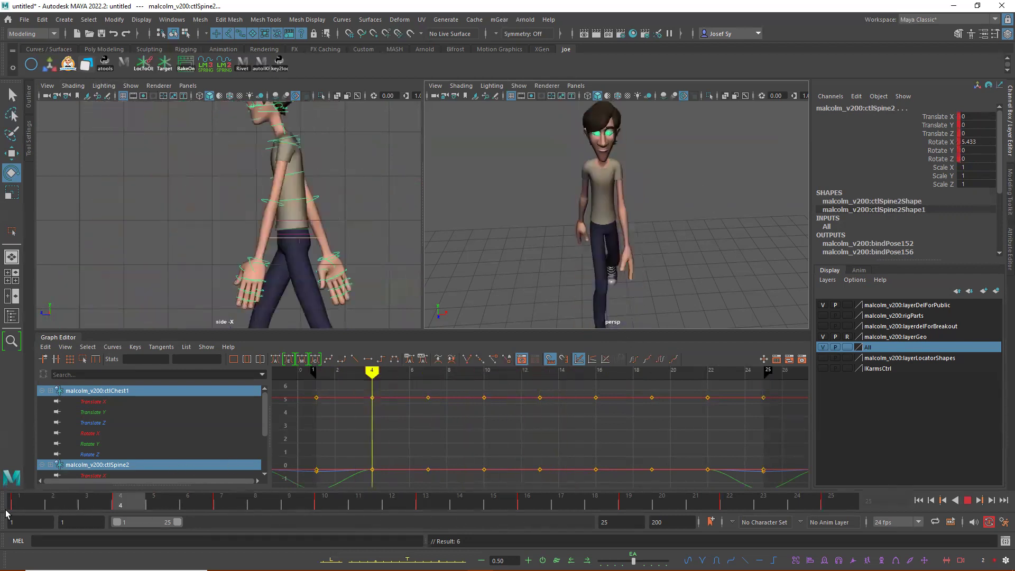
{"action": "key", "text": "Escape"}
Select both legs' pole vector controls and play the walk to examine how they follow the hips.
{"action": "scroll", "coordinate": [692, 245], "scroll_direction": "down", "scroll_amount": 5}
{"action": "middle_click_drag", "start_coordinate": [680, 259], "coordinate": [686, 216], "text": "alt"}
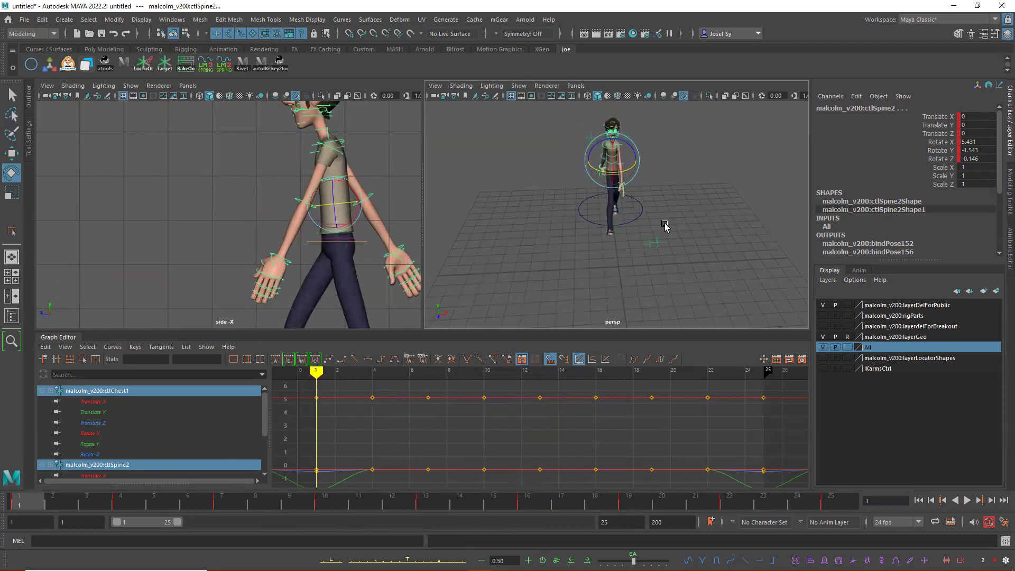
{"action": "left_click", "coordinate": [651, 247]}
{"action": "left_click_drag", "start_coordinate": [681, 282], "coordinate": [699, 293], "text": "alt"}
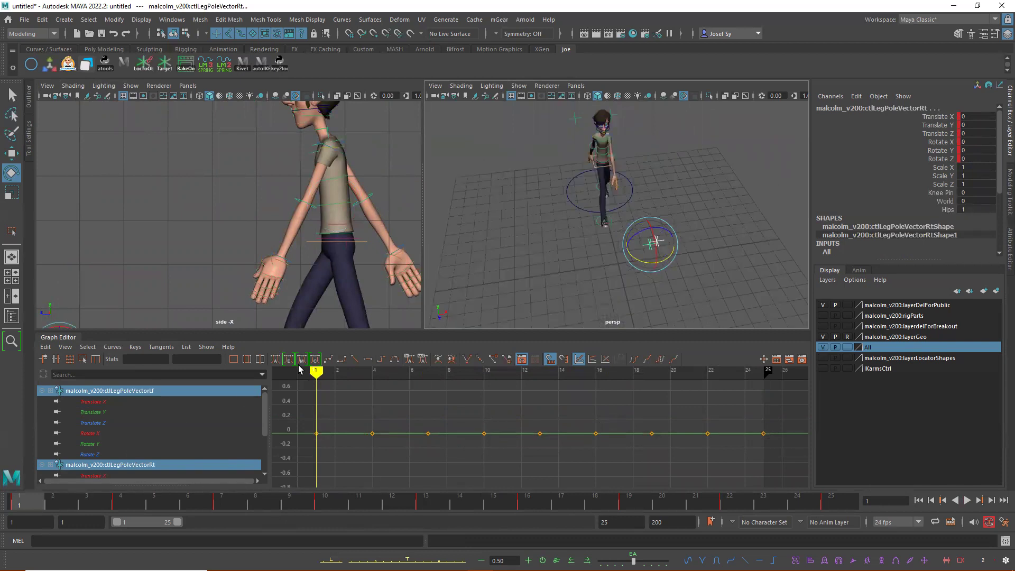
{"action": "left_click_drag", "start_coordinate": [610, 227], "coordinate": [733, 278]}
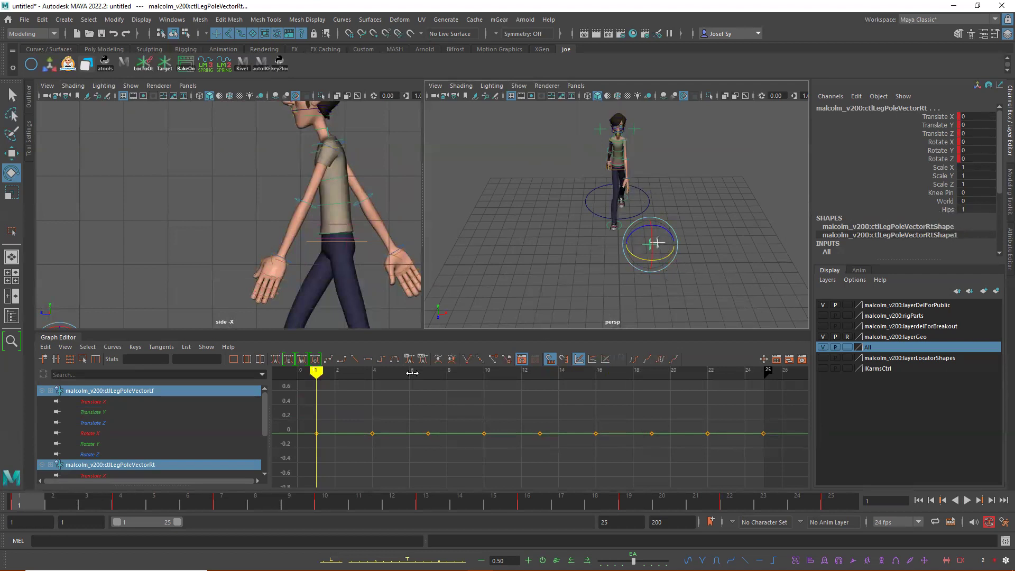
{"action": "key", "text": "alt+v"}
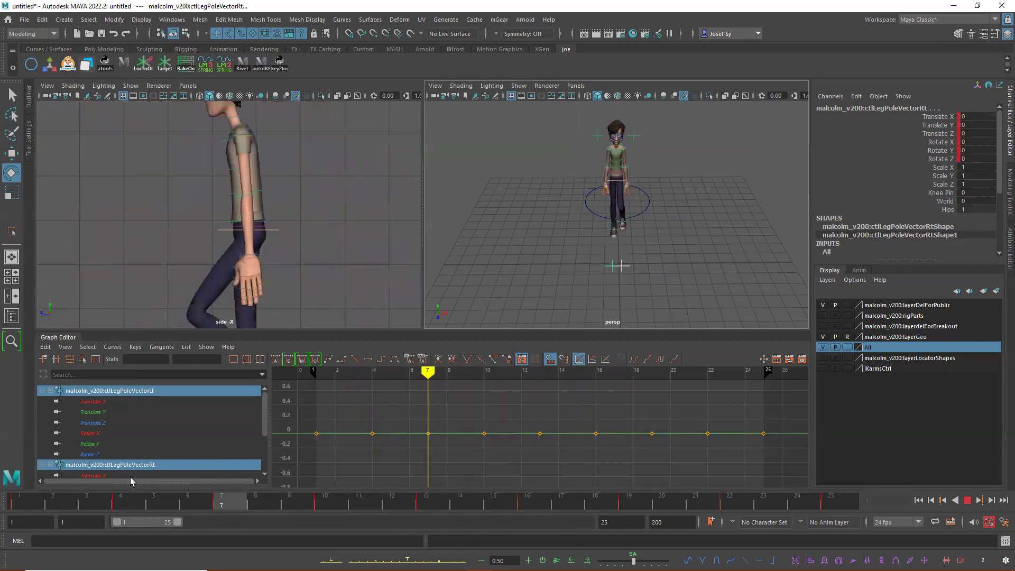
{"action": "key", "text": "alt+v"}
Select the hip control with the Rotate Y swing and play the walk to examine how it turns the pelvis.
{"action": "scroll", "coordinate": [687, 204], "scroll_direction": "up", "scroll_amount": 8}
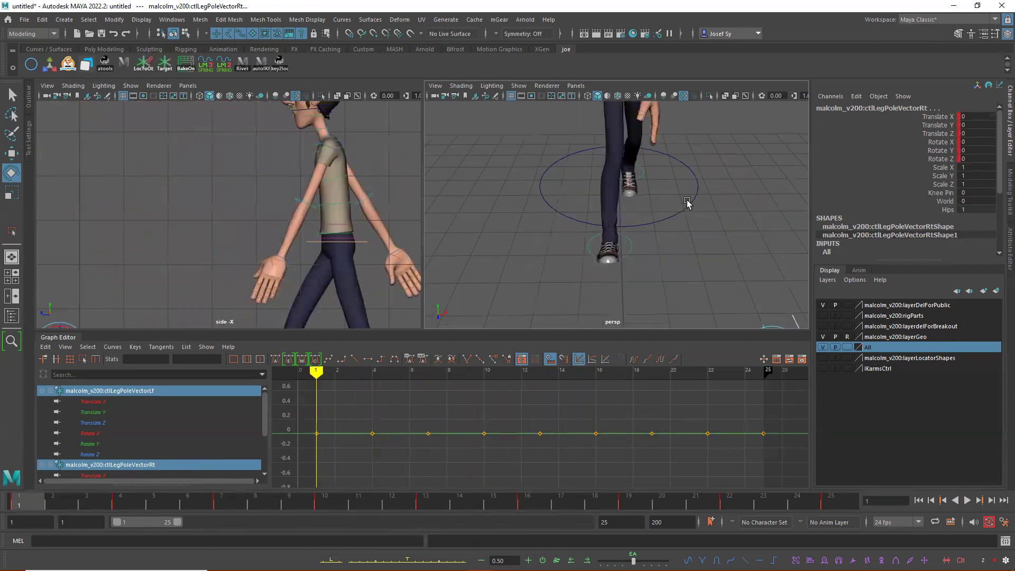
{"action": "middle_click_drag", "start_coordinate": [709, 190], "coordinate": [700, 367], "text": "alt"}
{"action": "scroll", "coordinate": [738, 282], "scroll_direction": "down", "scroll_amount": 5}
{"action": "scroll", "coordinate": [696, 220], "scroll_direction": "up", "scroll_amount": 3}
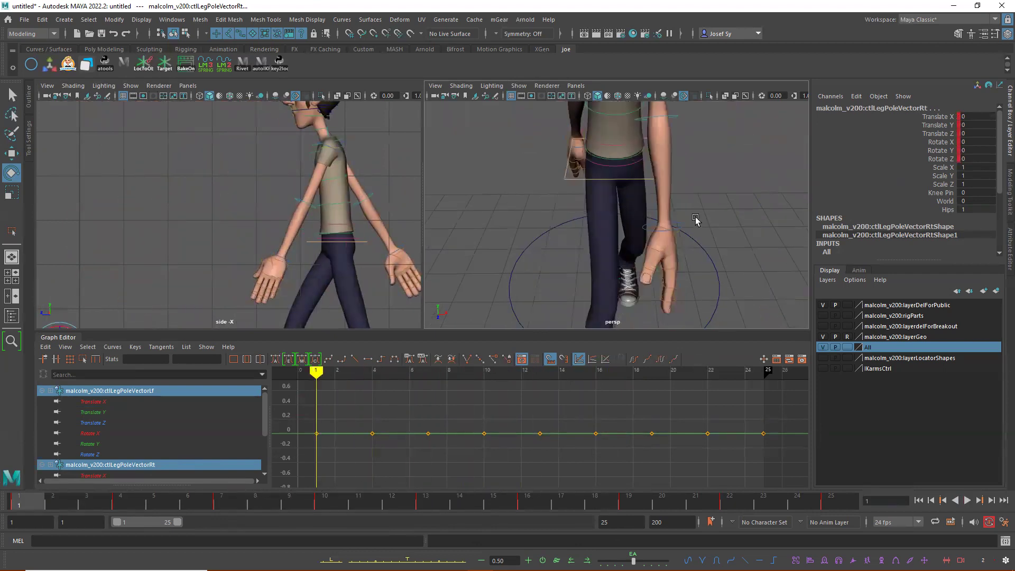
{"action": "left_click", "coordinate": [620, 164]}
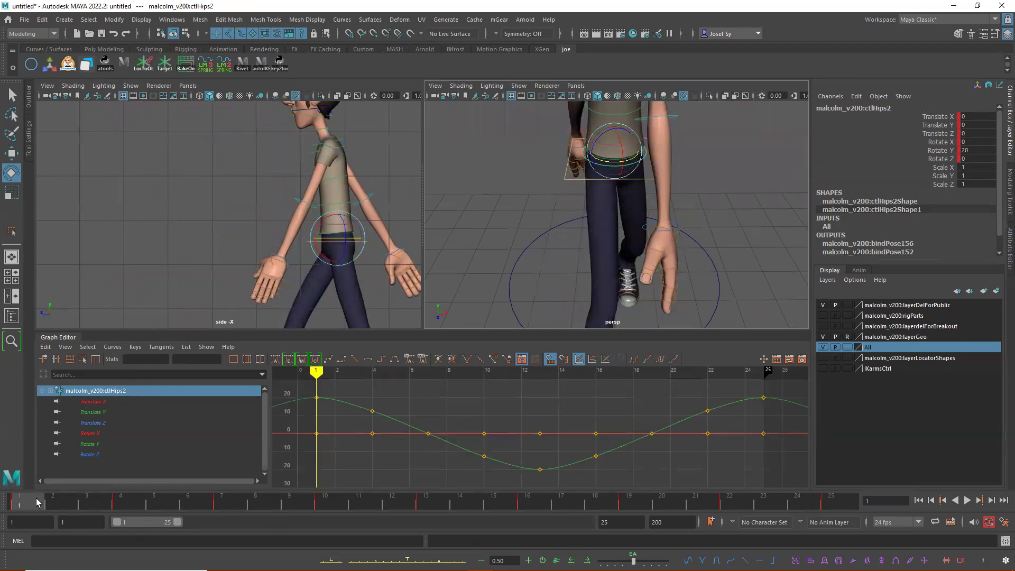
{"action": "key", "text": "alt+v"}
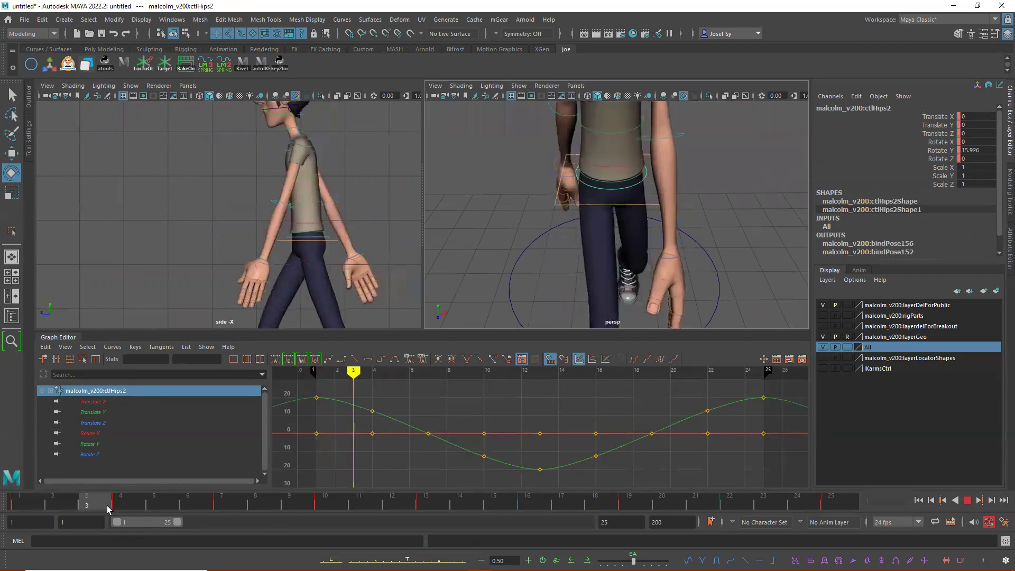
{"action": "key", "text": "Escape"}
Try rotating the lowest spine control to about -12 in Rotate Y at frame 1, and undo the rotation.
{"action": "left_click", "coordinate": [721, 206]}
{"action": "left_click", "coordinate": [635, 163]}
{"action": "left_click_drag", "start_coordinate": [625, 154], "coordinate": [624, 153]}
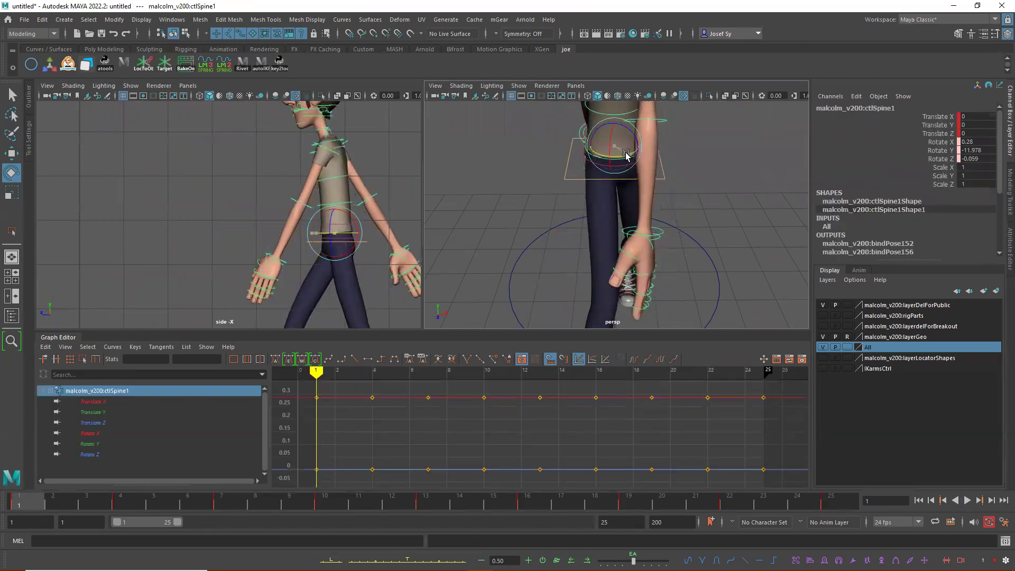
{"action": "key", "text": "ctrl+z"}
Try rotating the main hip control from a rear three-quarter view, and undo the rotation.
{"action": "left_click", "coordinate": [723, 165]}
{"action": "left_click", "coordinate": [632, 147]}
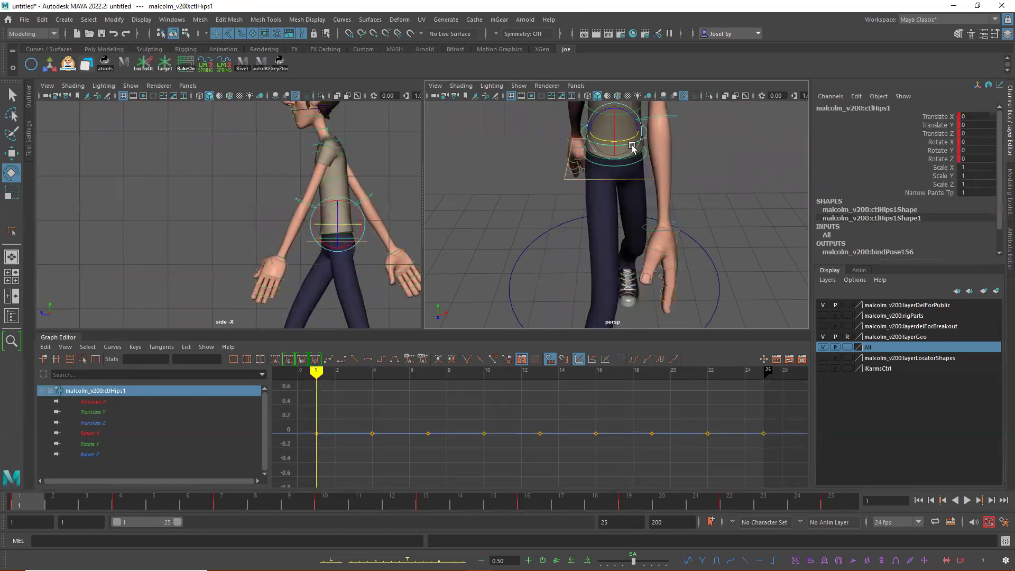
{"action": "left_click_drag", "start_coordinate": [701, 173], "coordinate": [527, 168], "text": "alt"}
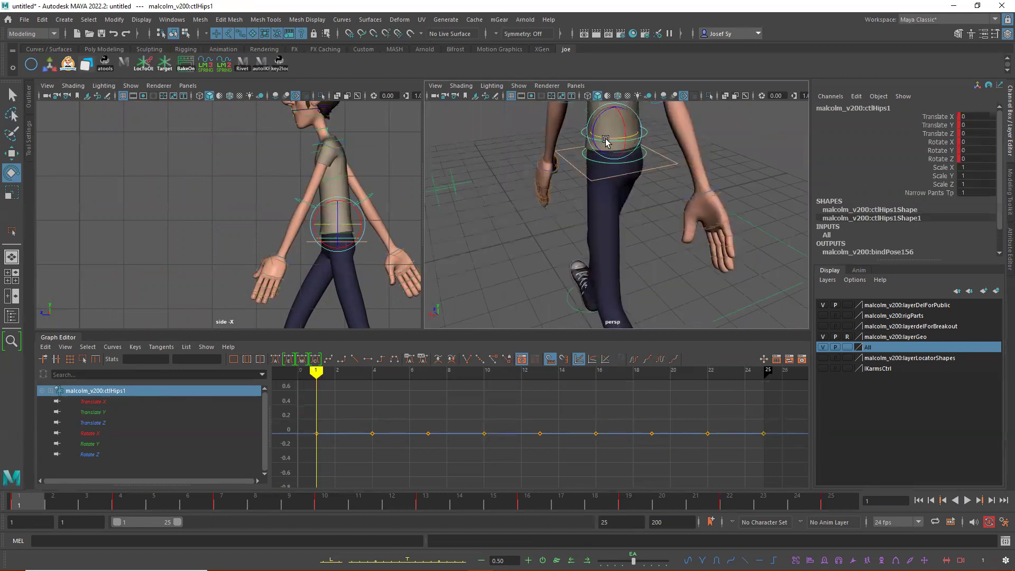
{"action": "left_click_drag", "start_coordinate": [611, 142], "coordinate": [635, 175]}
{"action": "key", "text": "ctrl+z"}
Switch both leg pole vector controls to world space by setting Hips to 0 and World to 1.
{"action": "scroll", "coordinate": [532, 251], "scroll_direction": "down", "scroll_amount": 5}
{"action": "left_click_drag", "start_coordinate": [532, 251], "coordinate": [723, 254], "text": "alt"}
{"action": "scroll", "coordinate": [723, 254], "scroll_direction": "down", "scroll_amount": 5}
{"action": "scroll", "coordinate": [710, 264], "scroll_direction": "up", "scroll_amount": 3}
{"action": "middle_click_drag", "start_coordinate": [736, 247], "coordinate": [752, 213], "text": "alt"}
{"action": "left_click_drag", "start_coordinate": [677, 252], "coordinate": [752, 299]}
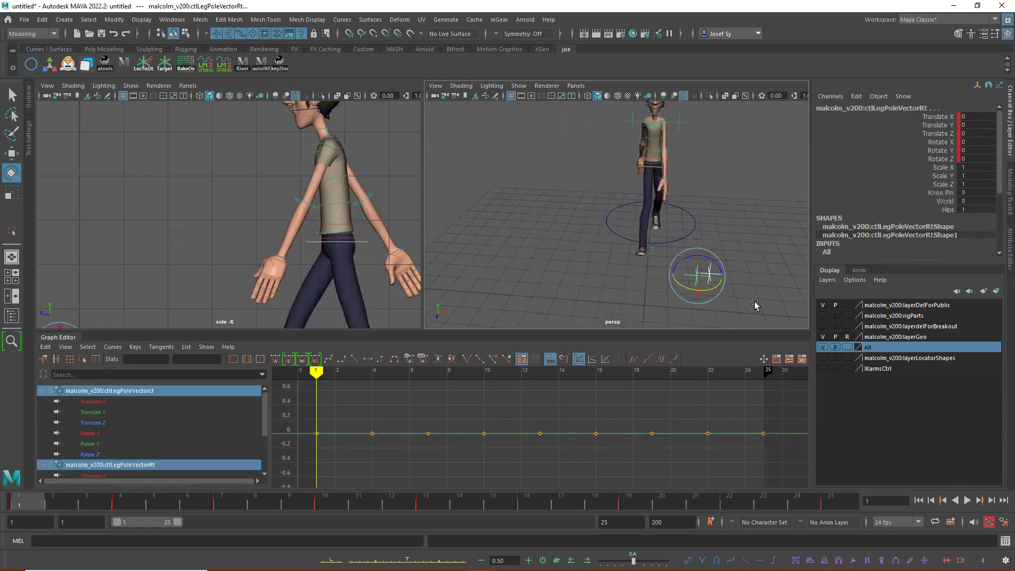
{"action": "left_click_drag", "start_coordinate": [154, 506], "coordinate": [5, 507]}
{"action": "double_click", "coordinate": [966, 212]}
{"action": "type", "text": "0"}
{"action": "key", "text": "Return"}
{"action": "left_click", "coordinate": [969, 202]}
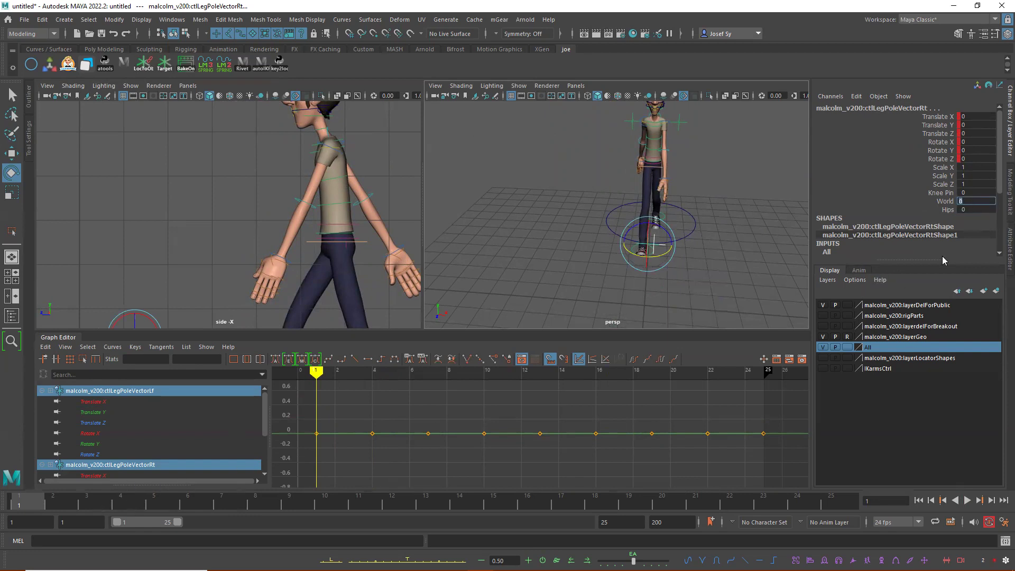
{"action": "type", "text": "1"}
{"action": "key", "text": "Return"}
Play the walk from the side with both leg pole vectors selected to check the knees.
{"action": "left_click_drag", "start_coordinate": [716, 217], "coordinate": [671, 241], "text": "alt"}
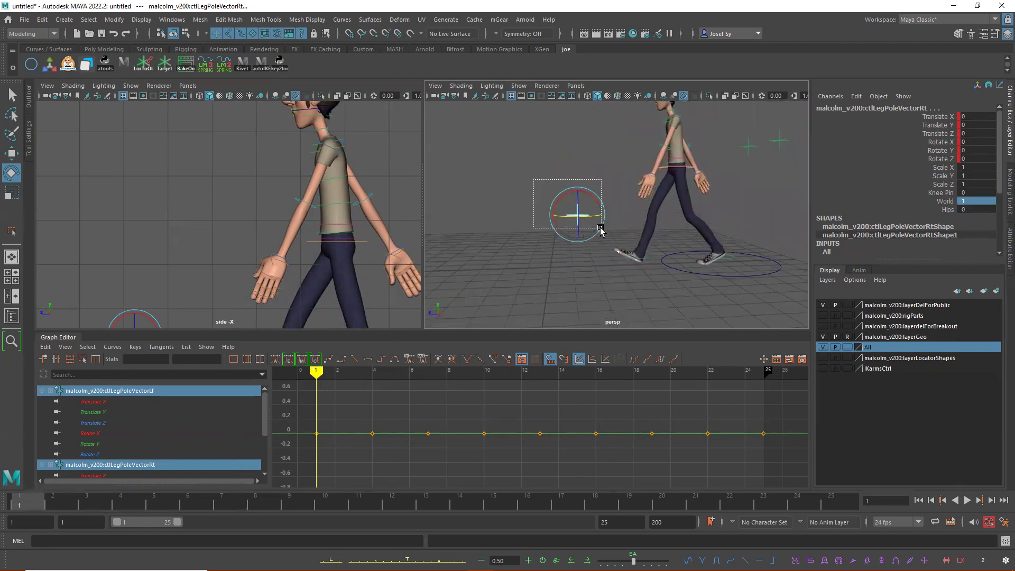
{"action": "left_click_drag", "start_coordinate": [738, 116], "coordinate": [789, 174]}
{"action": "left_click", "coordinate": [546, 184]}
{"action": "left_click_drag", "start_coordinate": [546, 181], "coordinate": [591, 238]}
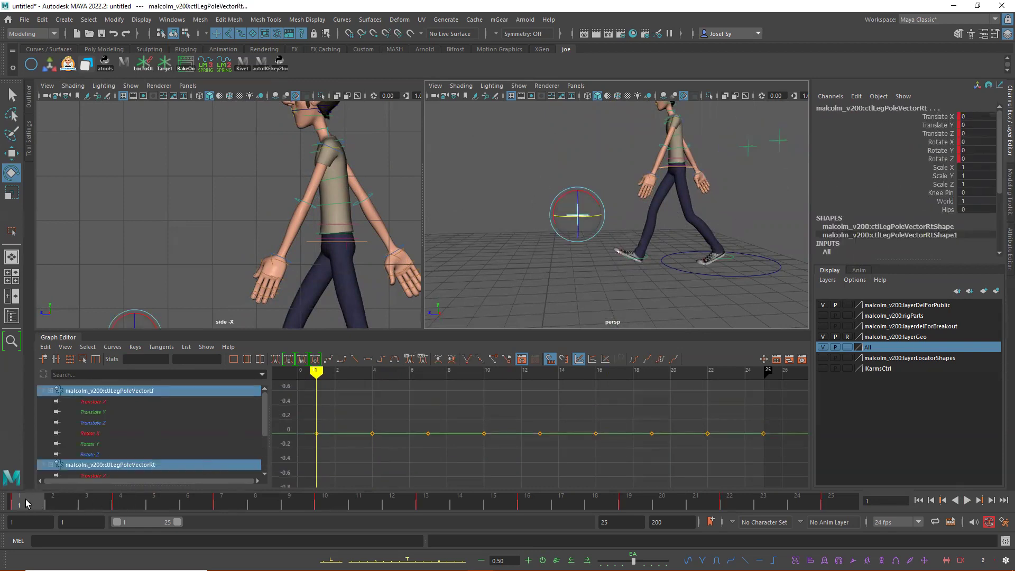
{"action": "key", "text": "alt+v"}
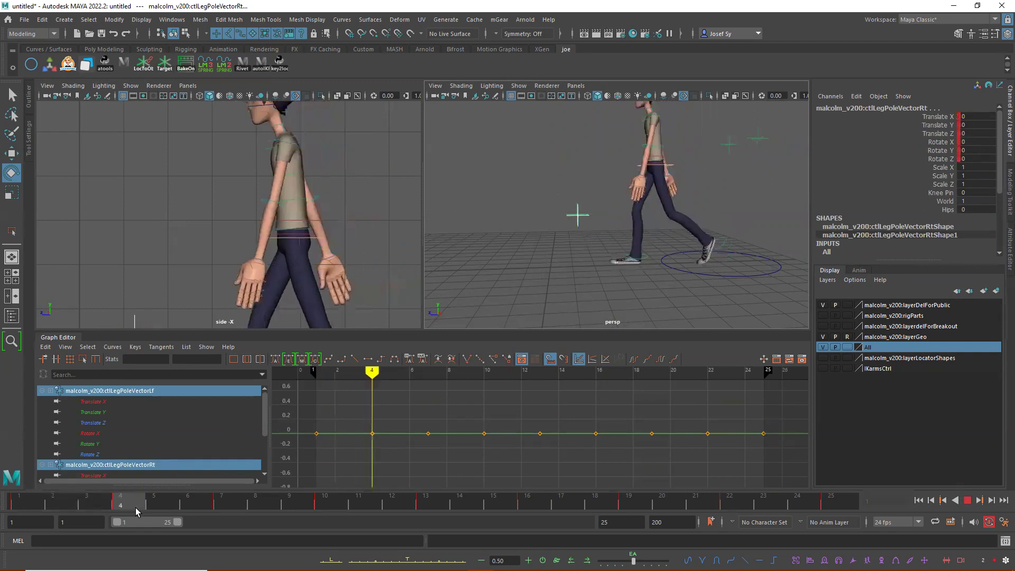
{"action": "key", "text": "alt+v"}
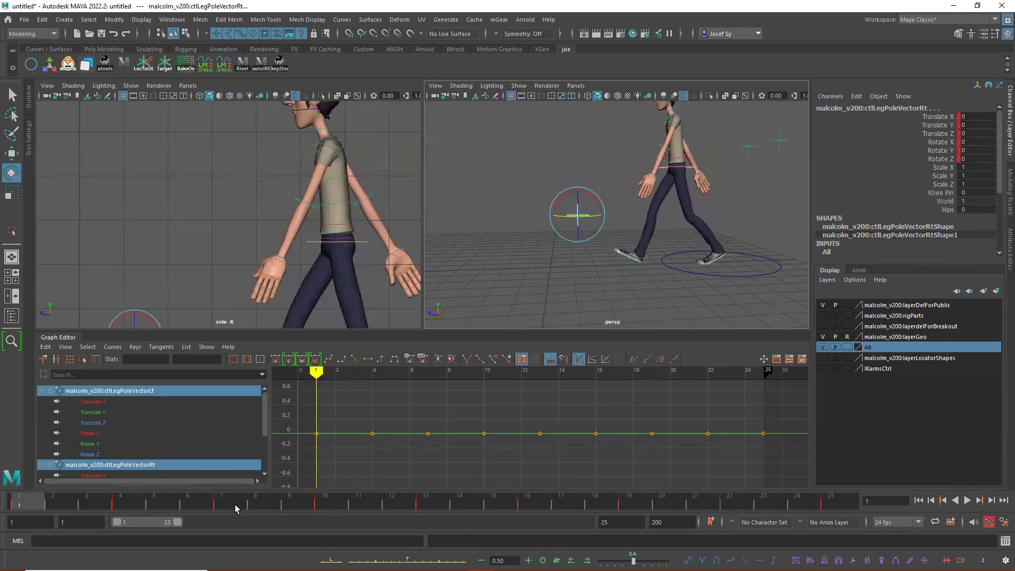
Inspect the Translate Z and Rotate Z curves of the leg pole vector controls and their keys.
{"action": "scroll", "coordinate": [558, 460], "scroll_direction": "down", "scroll_amount": 4}
{"action": "left_click_drag", "start_coordinate": [401, 416], "coordinate": [441, 399]}
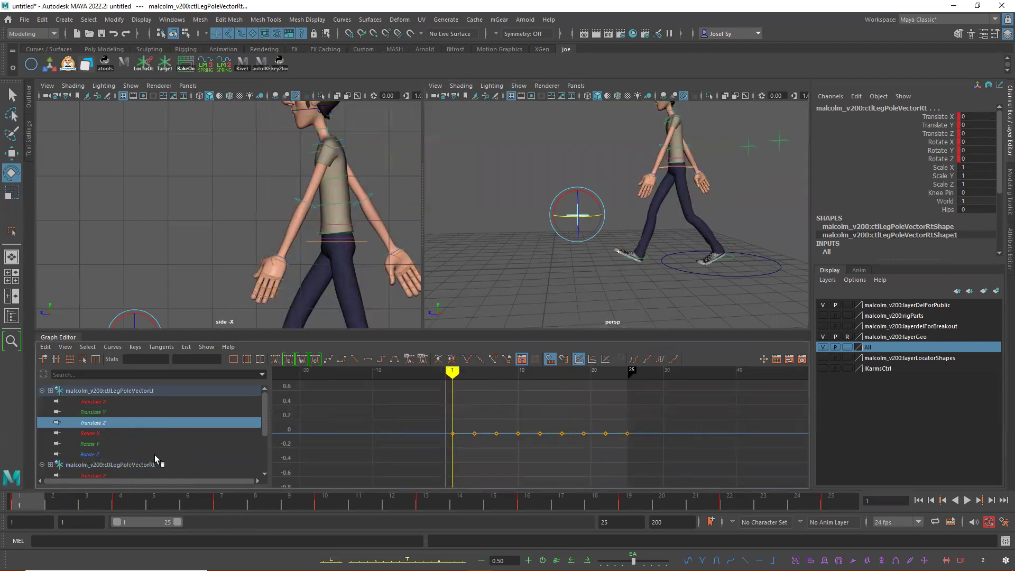
{"action": "scroll", "coordinate": [155, 455], "scroll_direction": "down", "scroll_amount": 2}
{"action": "left_click", "coordinate": [93, 465]}
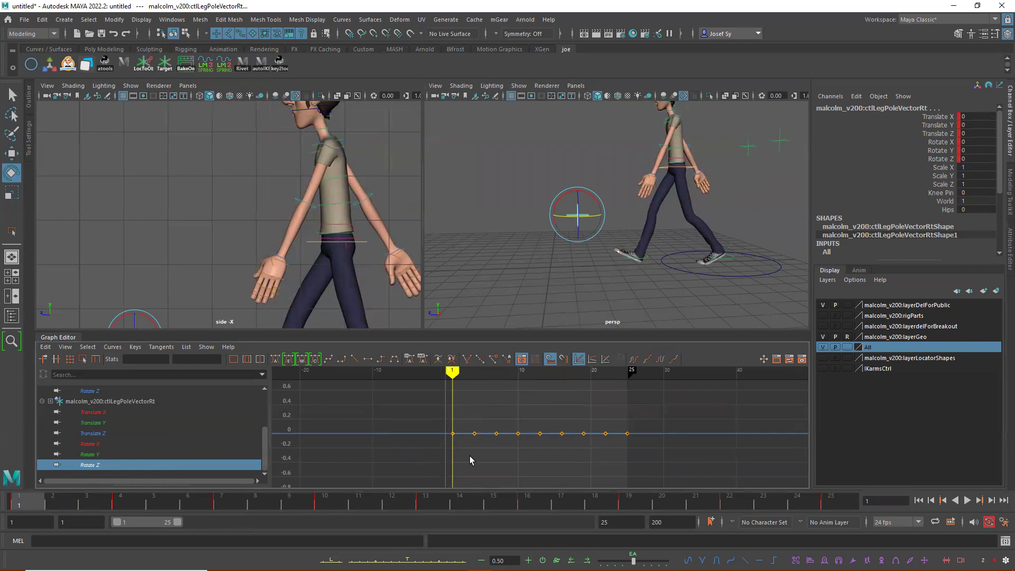
{"action": "key", "text": "f"}
{"action": "scroll", "coordinate": [534, 435], "scroll_direction": "down", "scroll_amount": 4}
{"action": "left_click_drag", "start_coordinate": [470, 417], "coordinate": [614, 450]}
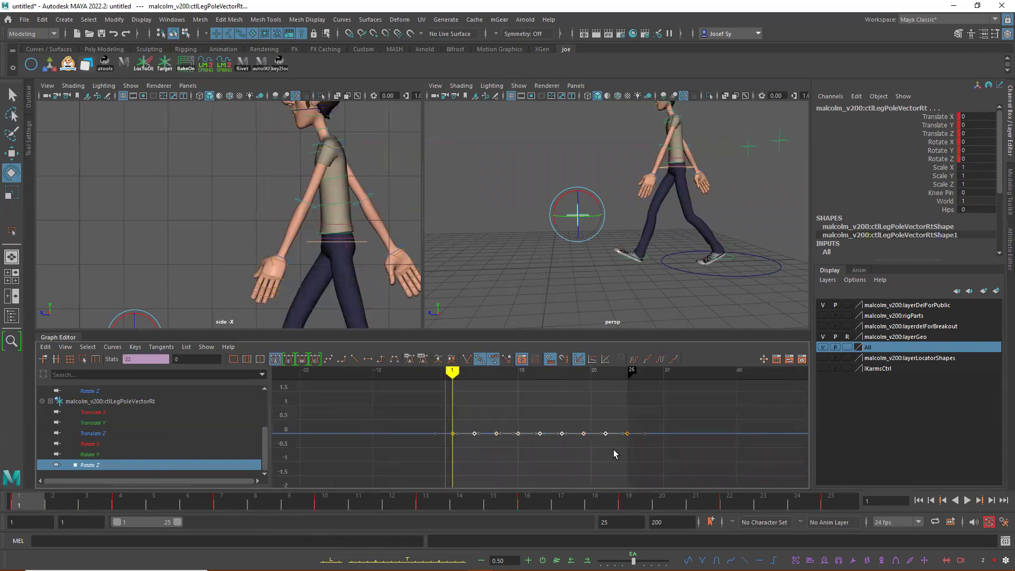
{"action": "left_click", "coordinate": [623, 442]}
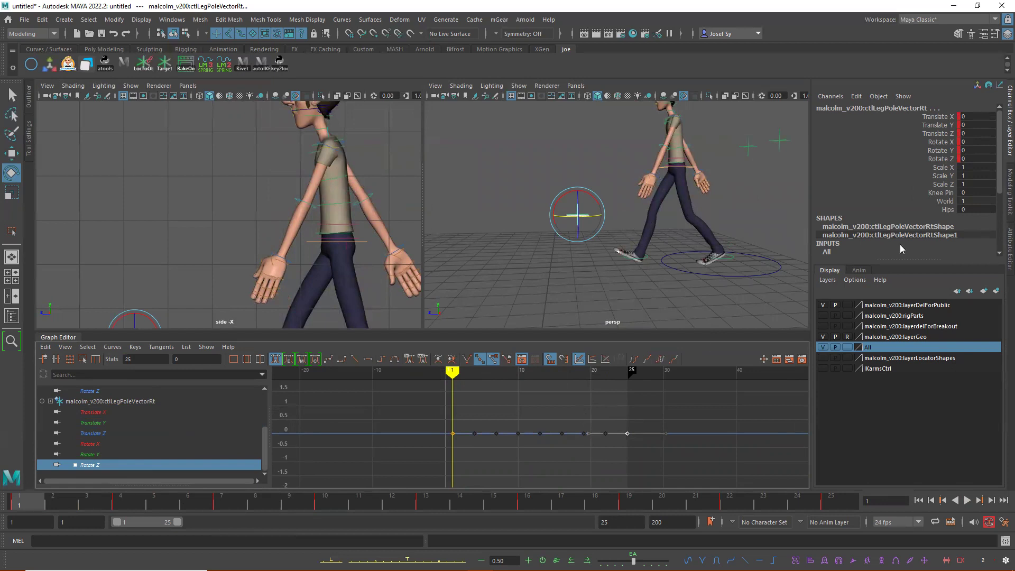
Try setting Translate Z of both leg pole vector controls to 8 at frame 1, and play the walk.
{"action": "double_click", "coordinate": [974, 134]}
{"action": "key", "text": "Return"}
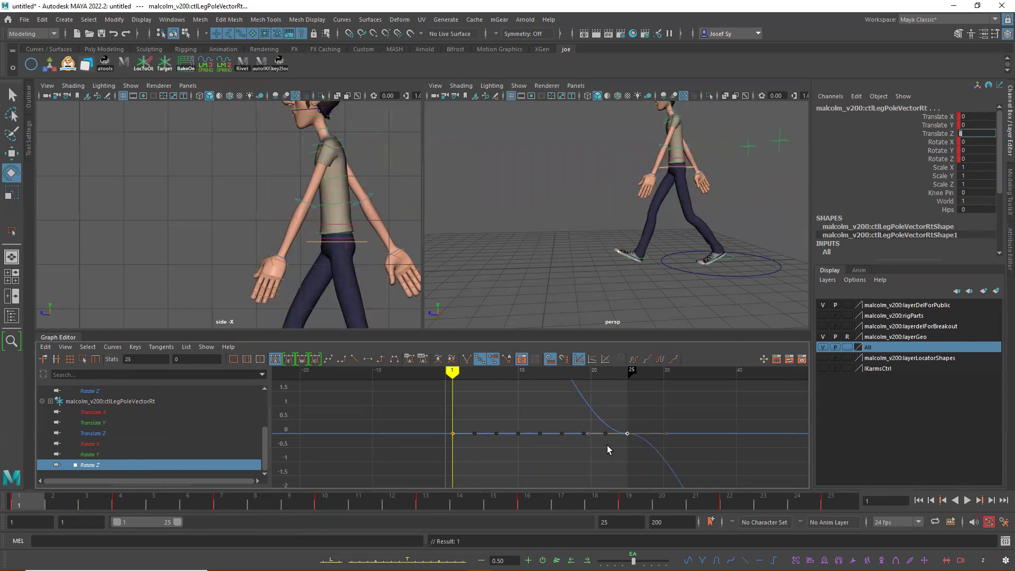
{"action": "key", "text": "alt+v"}
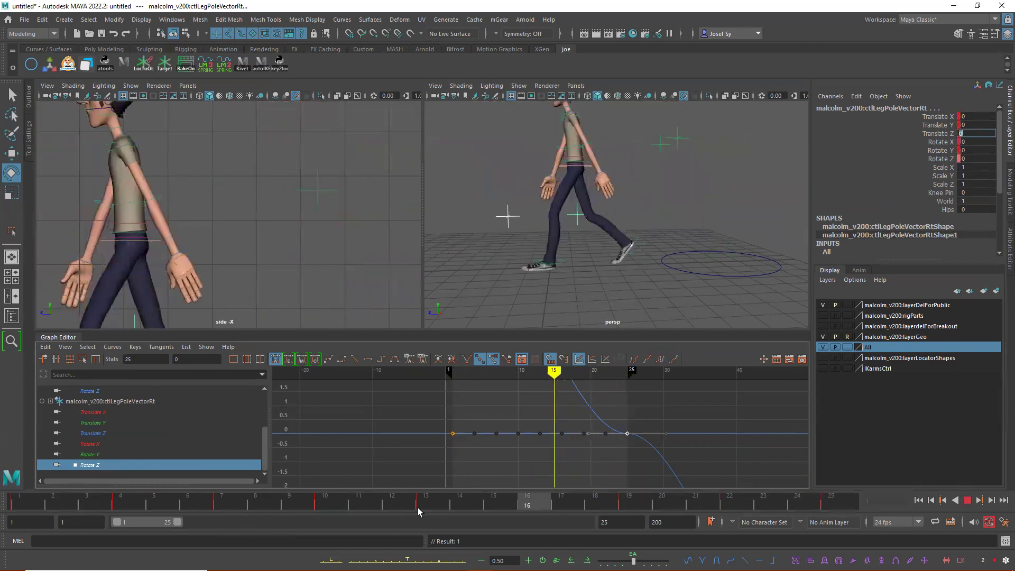
{"action": "left_click", "coordinate": [13, 510]}
{"action": "scroll", "coordinate": [528, 249], "scroll_direction": "down", "scroll_amount": 5}
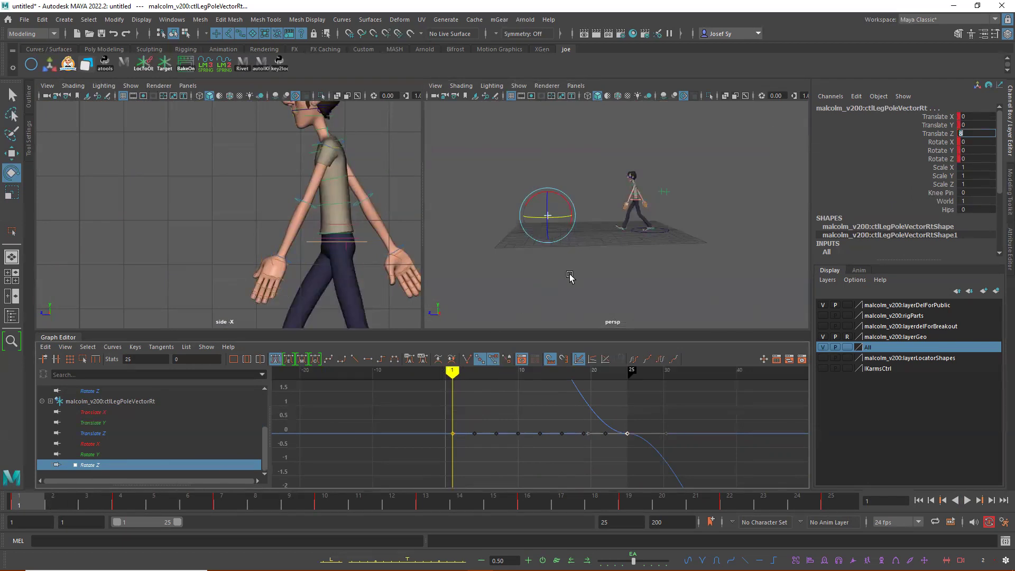
{"action": "left_click", "coordinate": [672, 271]}
{"action": "key", "text": "ctrl+z"}
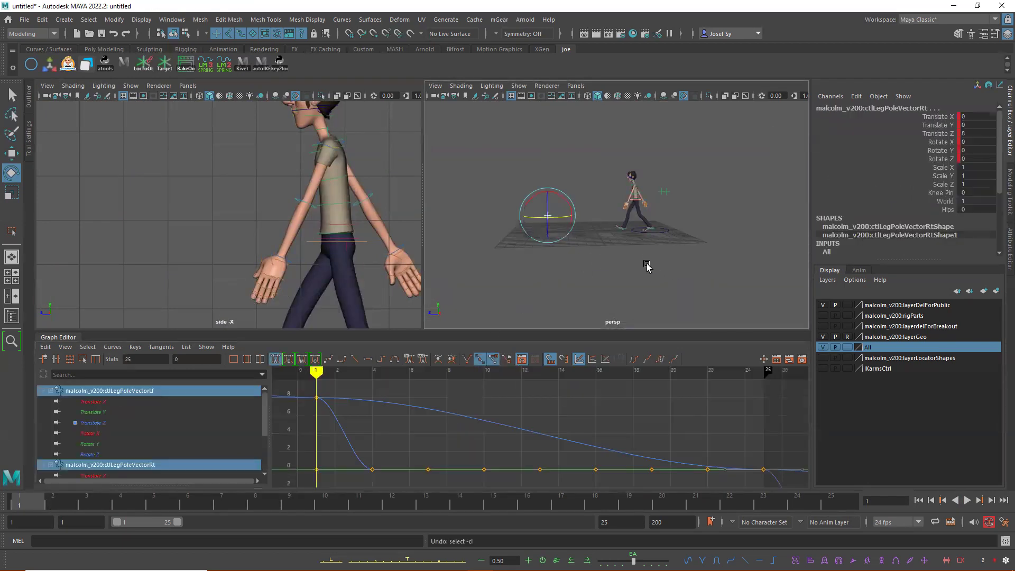
{"action": "key", "text": "alt+v"}
{"action": "key", "text": "alt+v"}
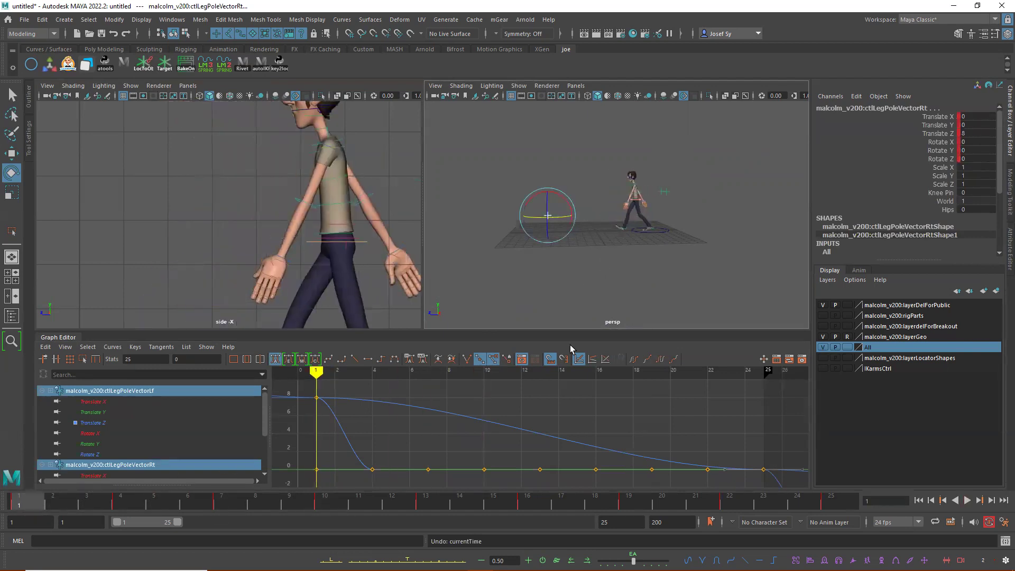
Reselect both leg pole vector controls and set their Translate Z back to 0 at frame 1.
{"action": "left_click", "coordinate": [687, 262]}
{"action": "left_click_drag", "start_coordinate": [529, 205], "coordinate": [561, 225]}
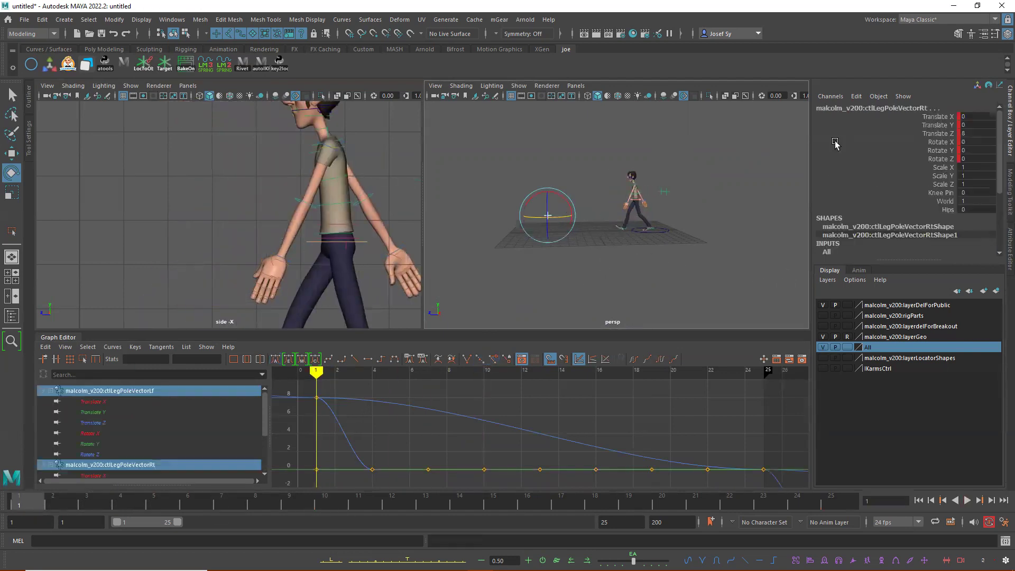
{"action": "left_click", "coordinate": [978, 133]}
{"action": "type", "text": "0"}
{"action": "key", "text": "Return"}
Delete the Translate Z keys of both leg pole vector controls from frame 4 through frame 22.
{"action": "left_click", "coordinate": [377, 436]}
{"action": "right_click_drag", "start_coordinate": [416, 429], "coordinate": [287, 436], "text": "alt"}
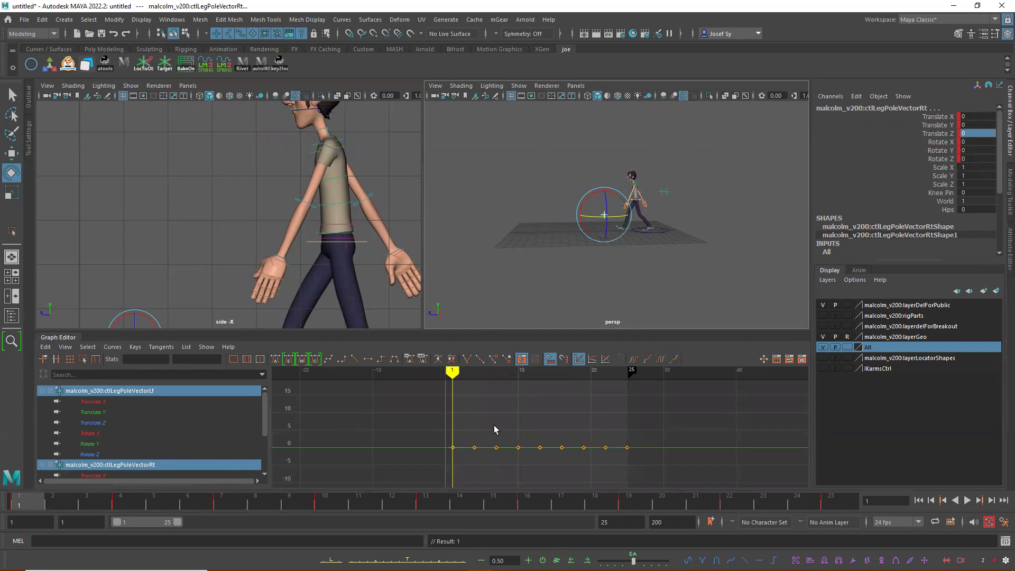
{"action": "left_click_drag", "start_coordinate": [468, 426], "coordinate": [535, 463]}
{"action": "left_click", "coordinate": [121, 501]}
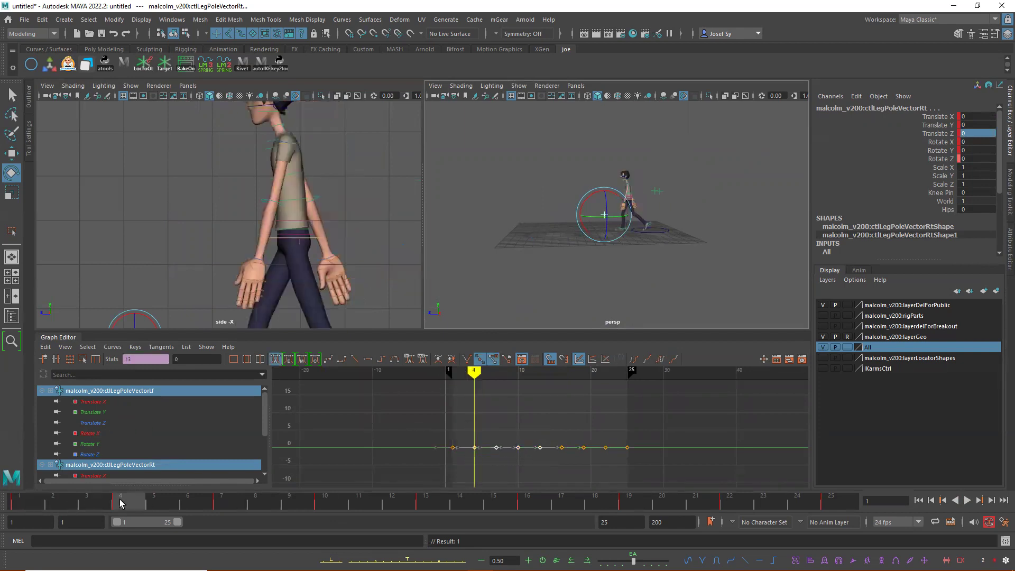
{"action": "left_click_drag", "start_coordinate": [118, 503], "coordinate": [725, 523], "text": "shift"}
{"action": "right_click", "coordinate": [732, 505]}
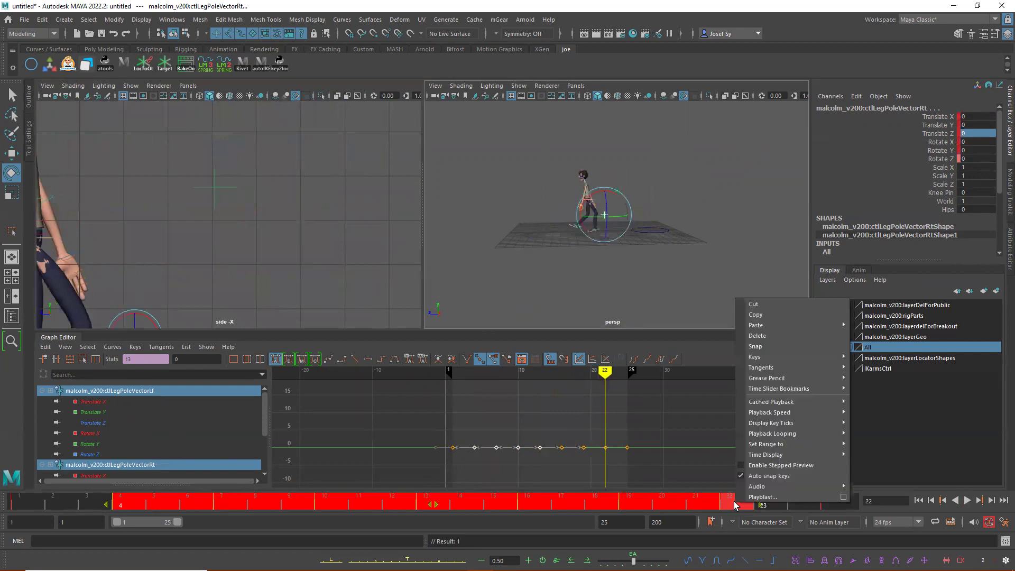
{"action": "left_click", "coordinate": [773, 341]}
{"action": "left_click", "coordinate": [32, 504]}
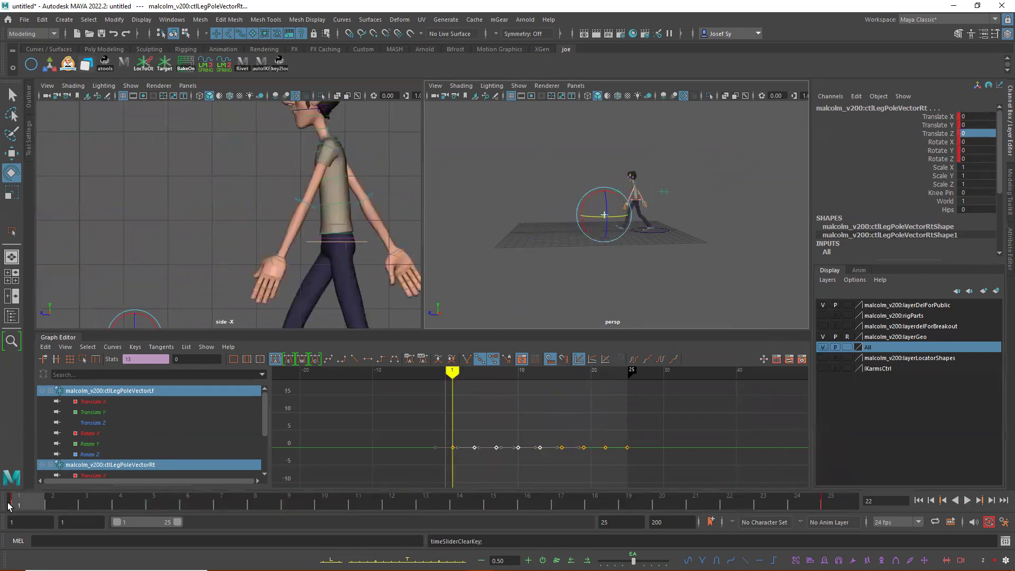
Delete the remaining in-between keys of both leg pole vector controls from frame 4 through frame 22, keeping frames 1 and 25.
{"action": "scroll", "coordinate": [600, 224], "scroll_direction": "up", "scroll_amount": 8}
{"action": "left_click", "coordinate": [619, 188]}
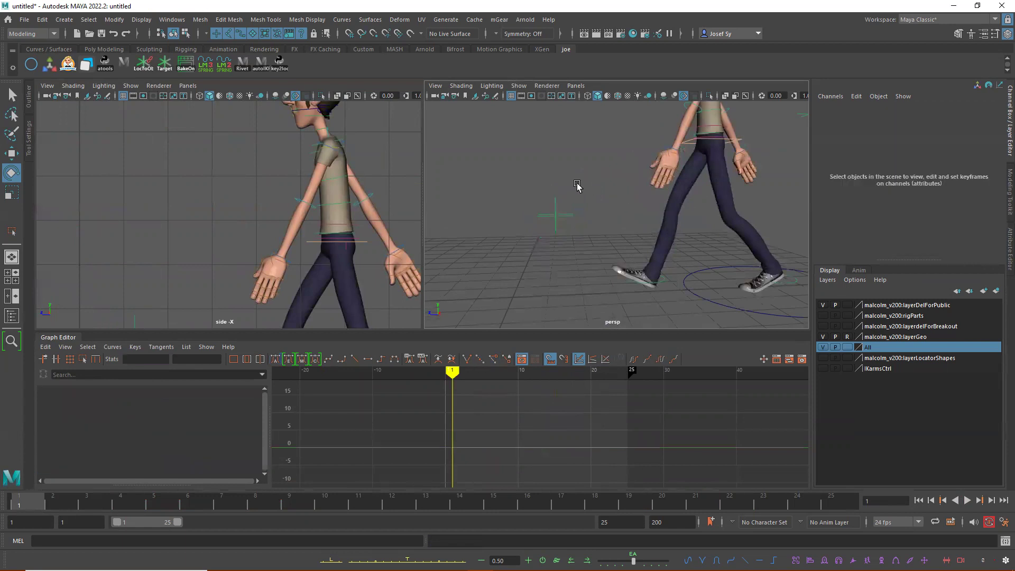
{"action": "left_click_drag", "start_coordinate": [534, 178], "coordinate": [559, 243]}
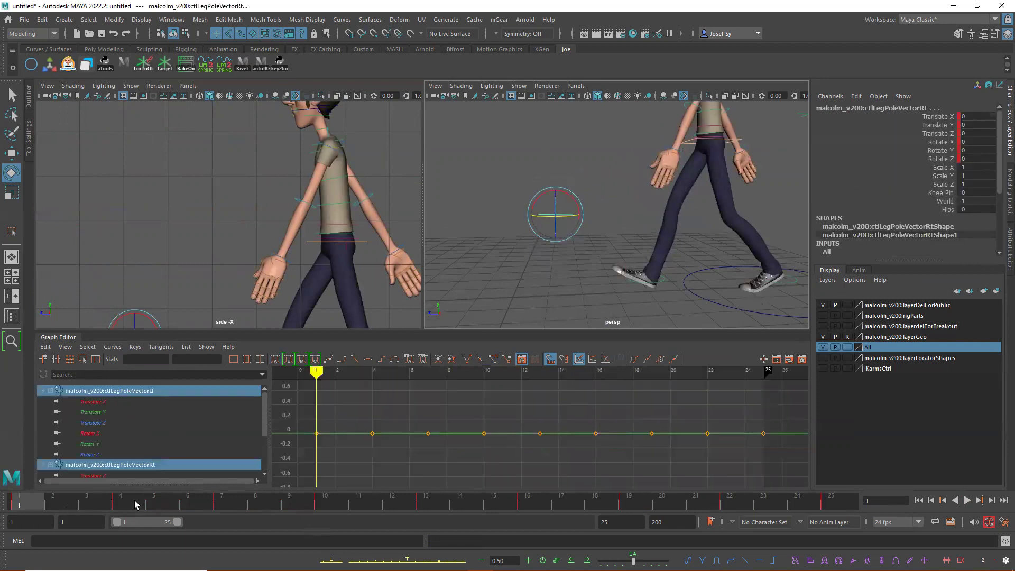
{"action": "left_click_drag", "start_coordinate": [118, 506], "coordinate": [723, 508], "text": "shift"}
{"action": "right_click", "coordinate": [723, 508]}
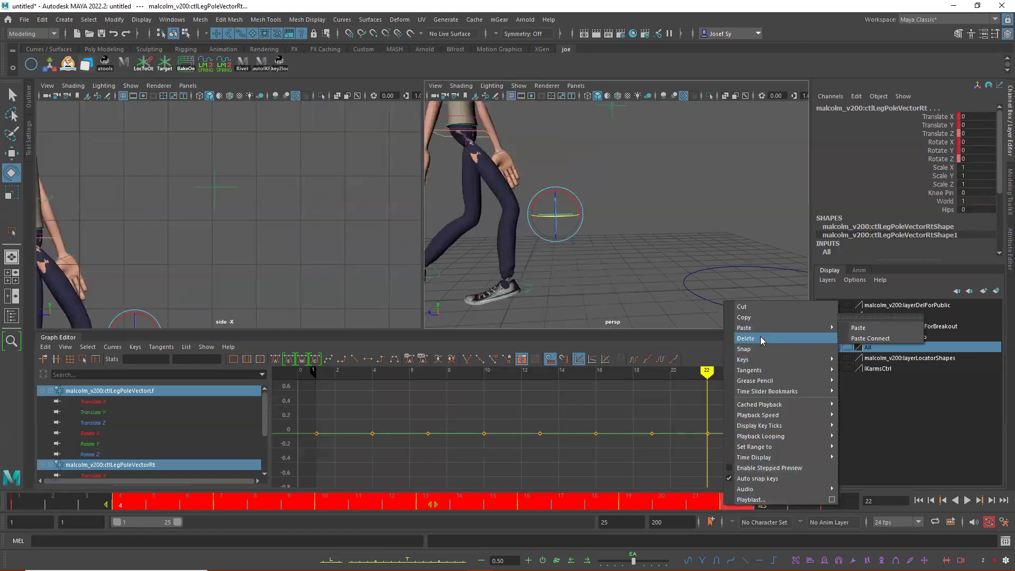
{"action": "left_click", "coordinate": [762, 338]}
{"action": "left_click", "coordinate": [833, 504]}
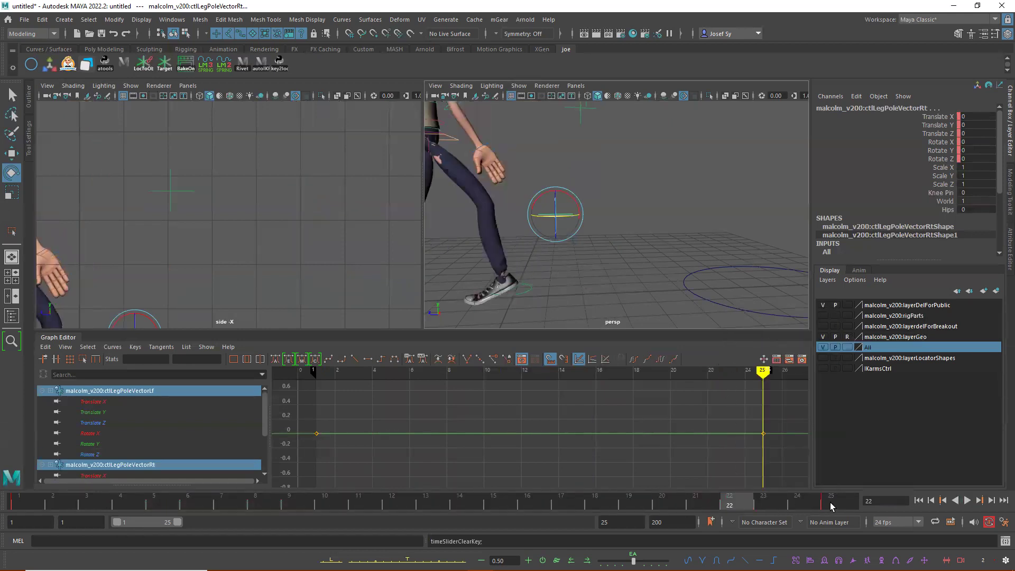
{"action": "left_click", "coordinate": [18, 505]}
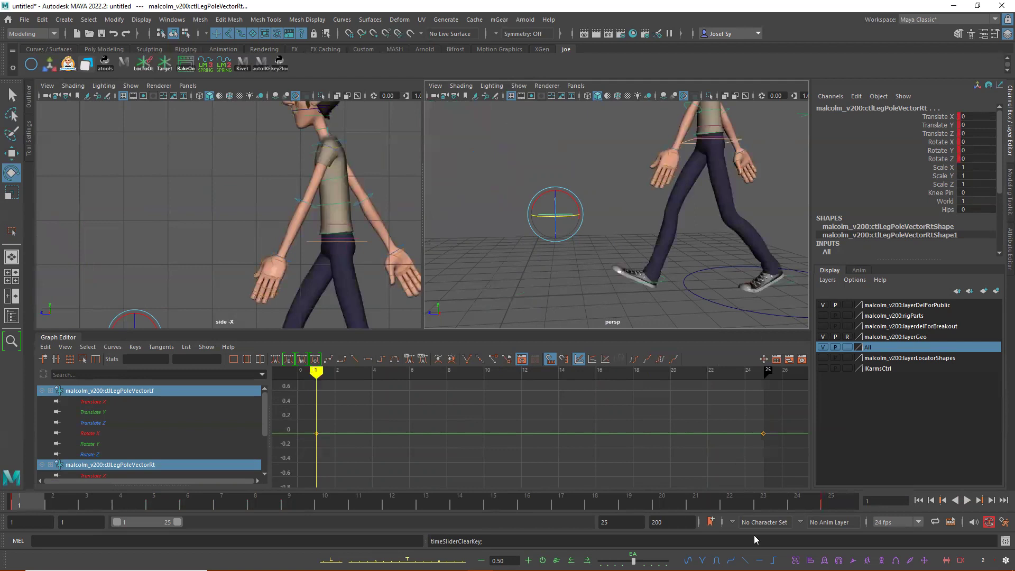
Set Translate Z of both leg pole vector controls to 8 at frame 25.
{"action": "double_click", "coordinate": [831, 504]}
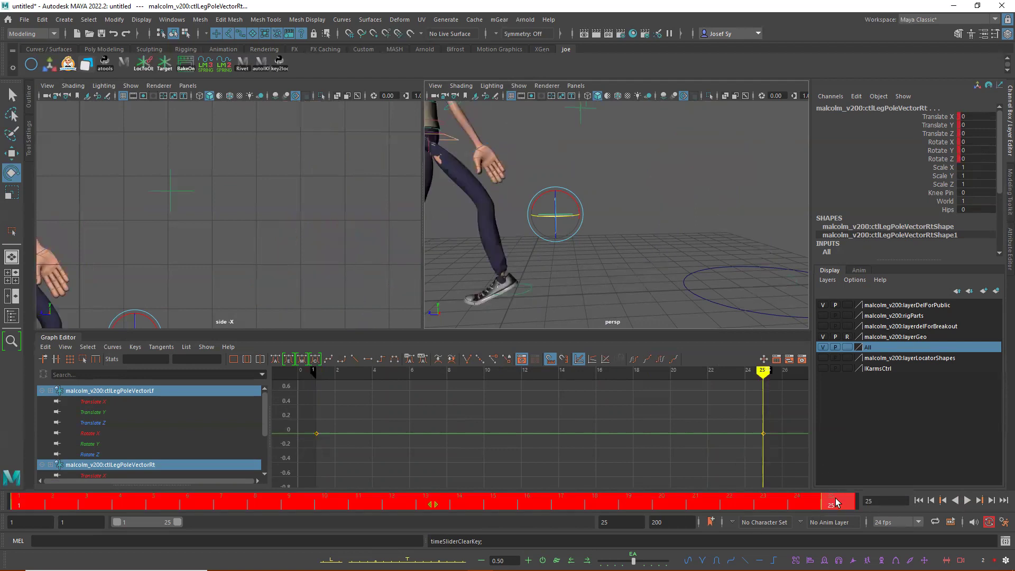
{"action": "left_click", "coordinate": [681, 197]}
{"action": "left_click", "coordinate": [830, 498]}
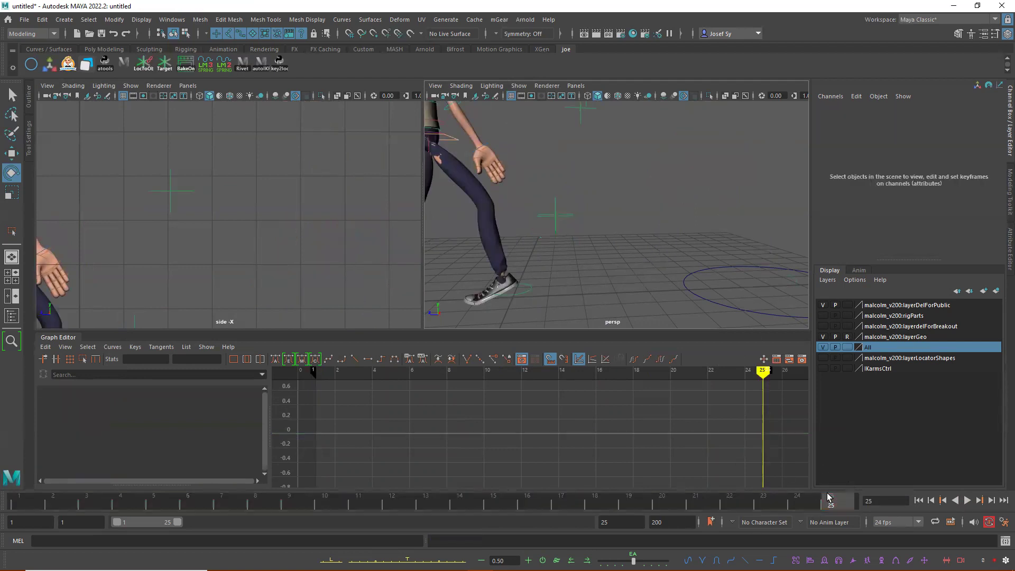
{"action": "left_click_drag", "start_coordinate": [551, 191], "coordinate": [590, 246]}
{"action": "left_click", "coordinate": [974, 134]}
{"action": "type", "text": "8"}
{"action": "key", "text": "Return"}
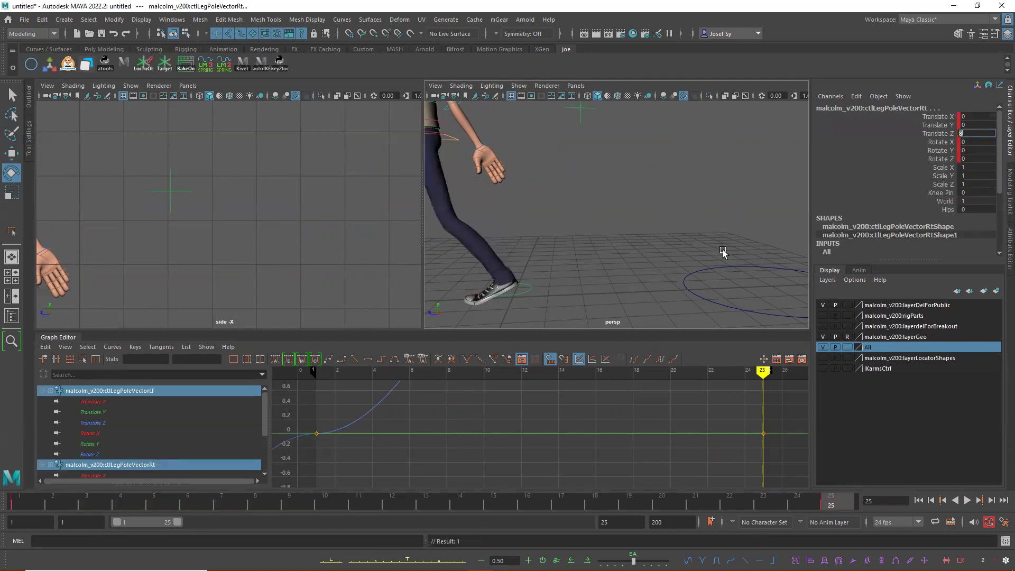
{"action": "left_click_drag", "start_coordinate": [585, 231], "coordinate": [693, 250], "text": "alt"}
{"action": "scroll", "coordinate": [693, 249], "scroll_direction": "down", "scroll_amount": 5}
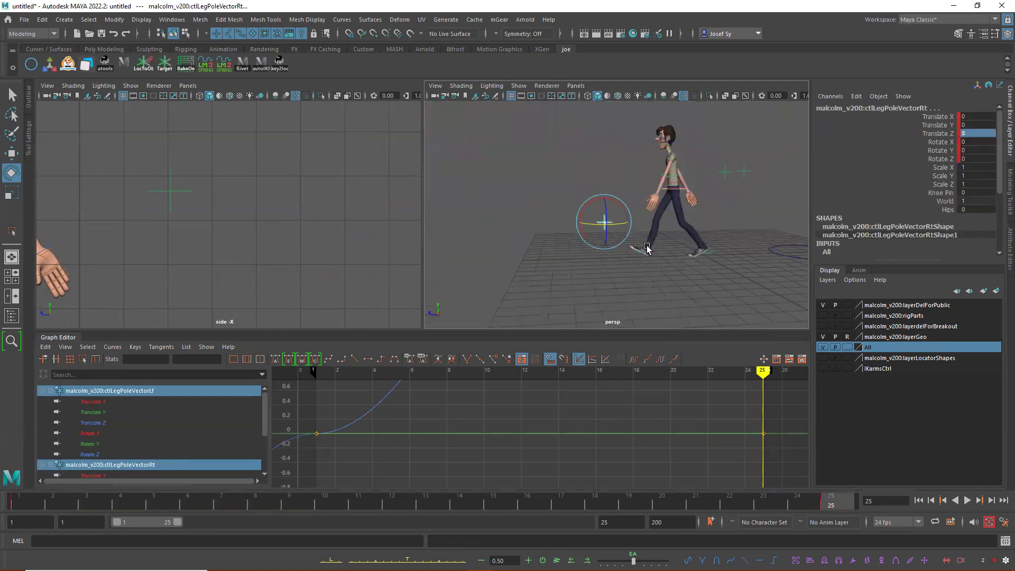
Isolate the Rotate Z curves of both leg pole vector controls and change the tangent type of their keys.
{"action": "key", "text": "f"}
{"action": "middle_click_drag", "start_coordinate": [573, 435], "coordinate": [555, 506], "text": "alt"}
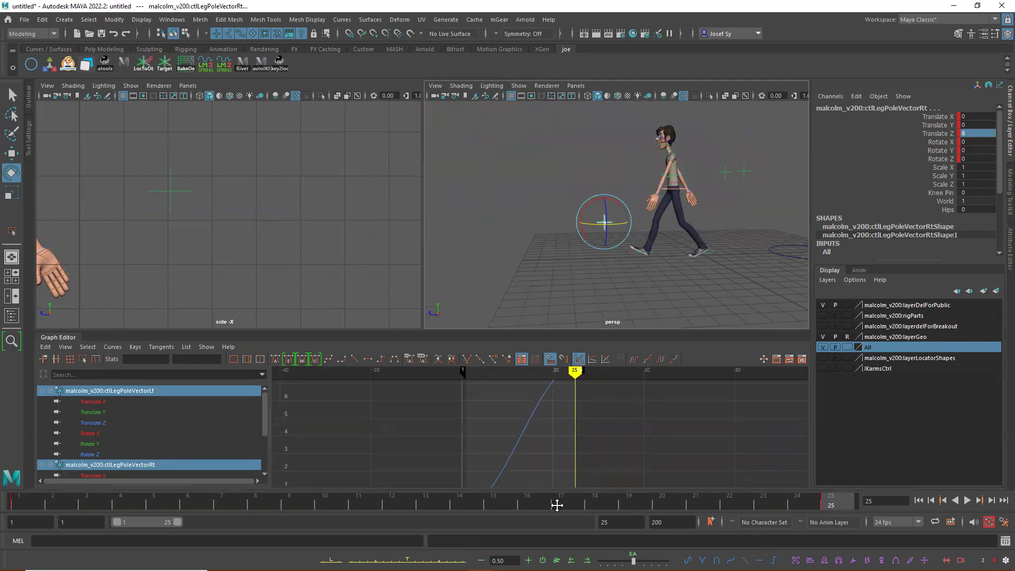
{"action": "left_click", "coordinate": [104, 418]}
{"action": "scroll", "coordinate": [175, 427], "scroll_direction": "down", "scroll_amount": 2}
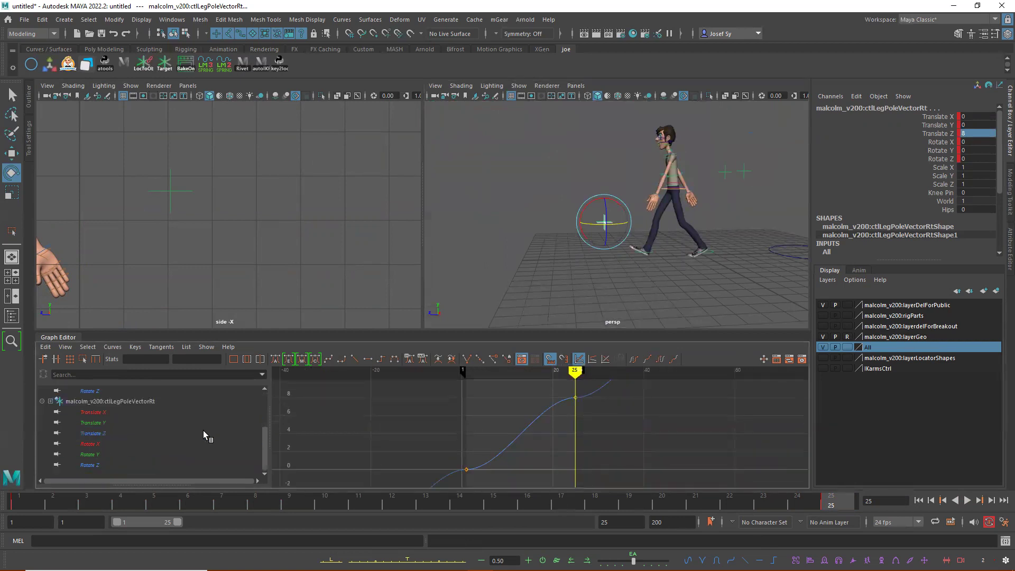
{"action": "scroll", "coordinate": [211, 444], "scroll_direction": "down", "scroll_amount": 5}
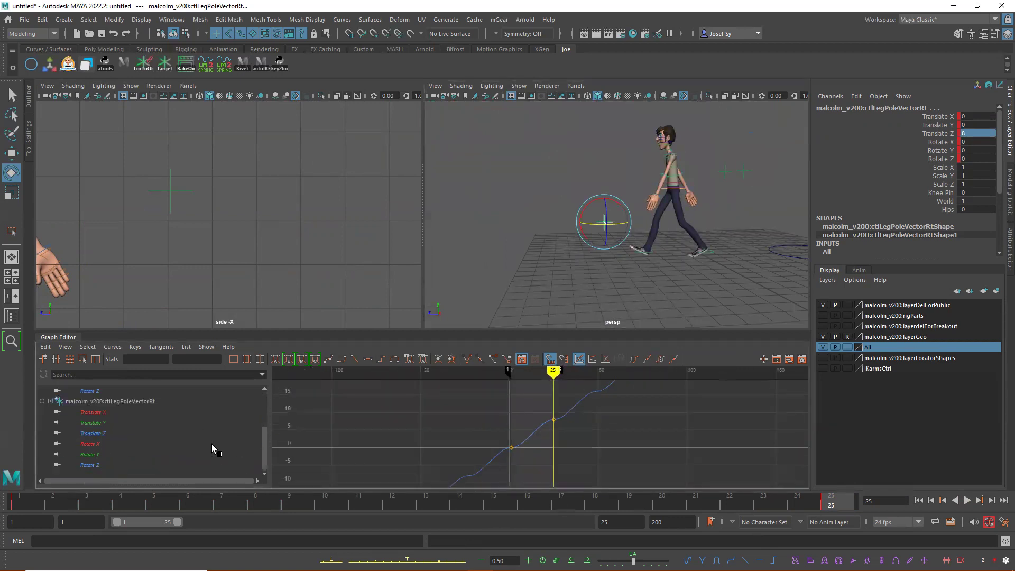
{"action": "left_click", "coordinate": [90, 465], "text": "shift"}
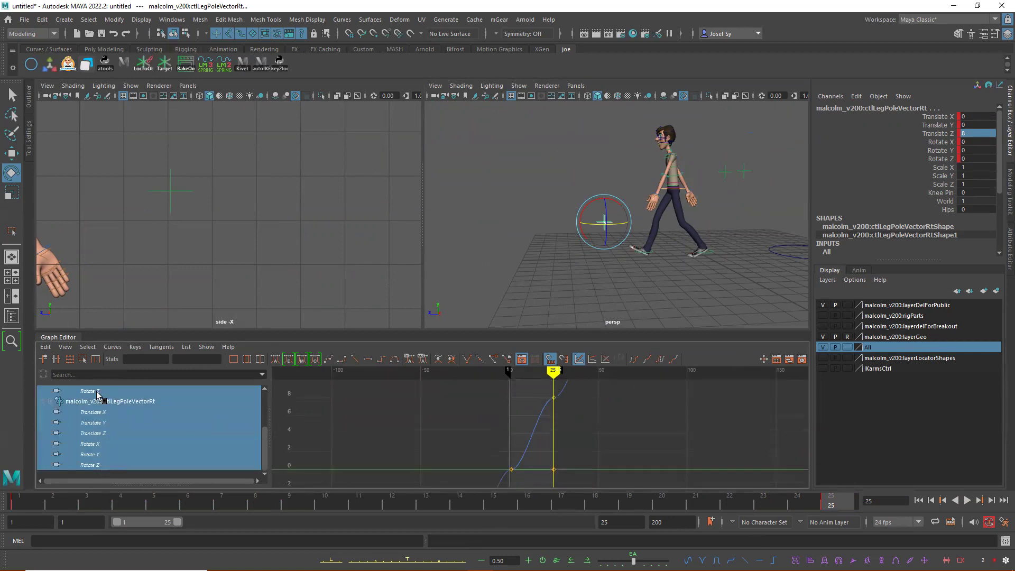
{"action": "left_click", "coordinate": [96, 391]}
{"action": "left_click", "coordinate": [91, 465], "text": "ctrl"}
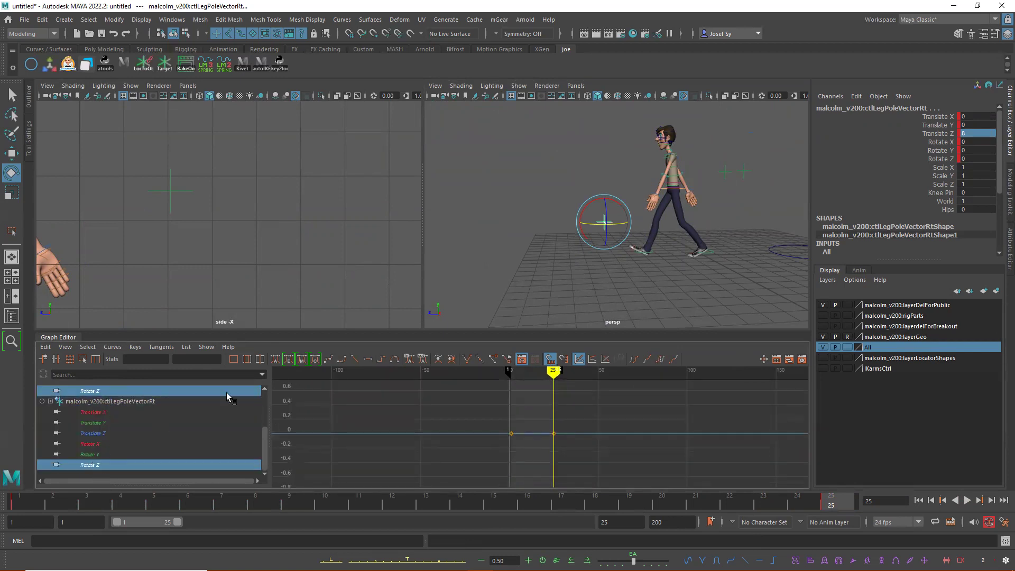
{"action": "left_click", "coordinate": [354, 360]}
{"action": "left_click_drag", "start_coordinate": [591, 436], "coordinate": [497, 428]}
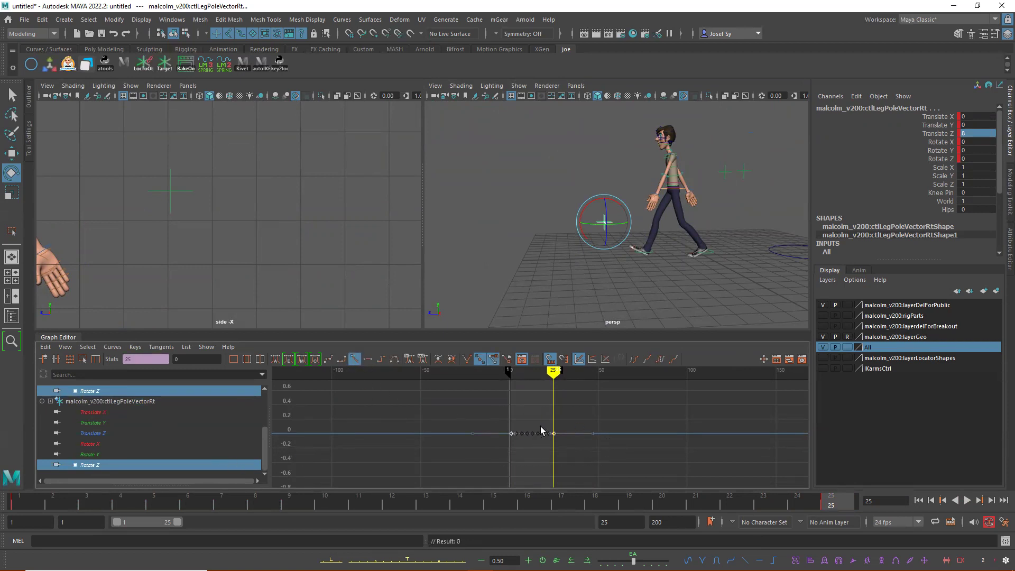
{"action": "left_click", "coordinate": [502, 460]}
Play the walk to check that both leg pole vectors travel along with the character.
{"action": "key", "text": "alt+v"}
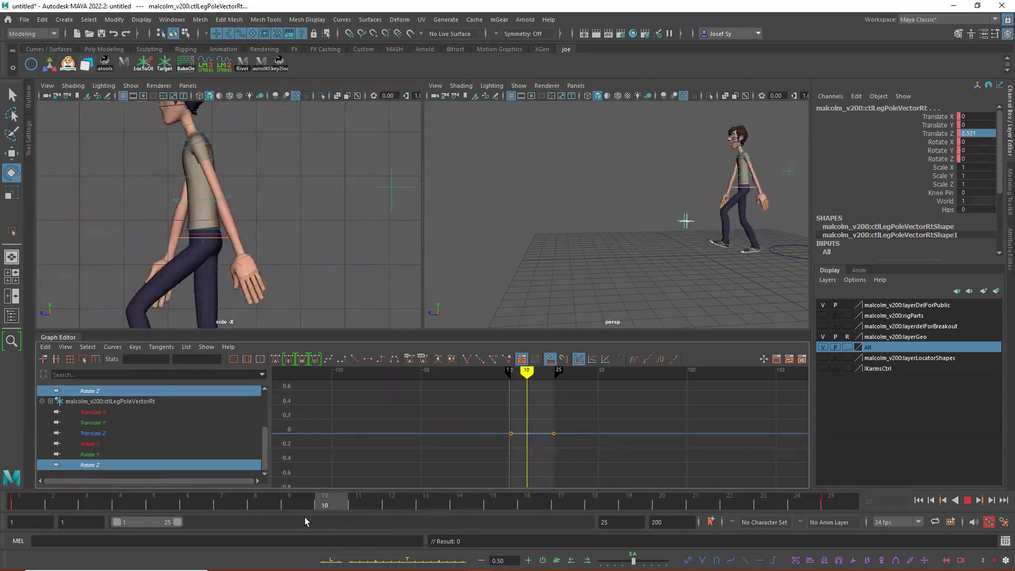
{"action": "left_click", "coordinate": [116, 509]}
{"action": "scroll", "coordinate": [658, 320], "scroll_direction": "down", "scroll_amount": 5}
{"action": "scroll", "coordinate": [730, 314], "scroll_direction": "up", "scroll_amount": 3}
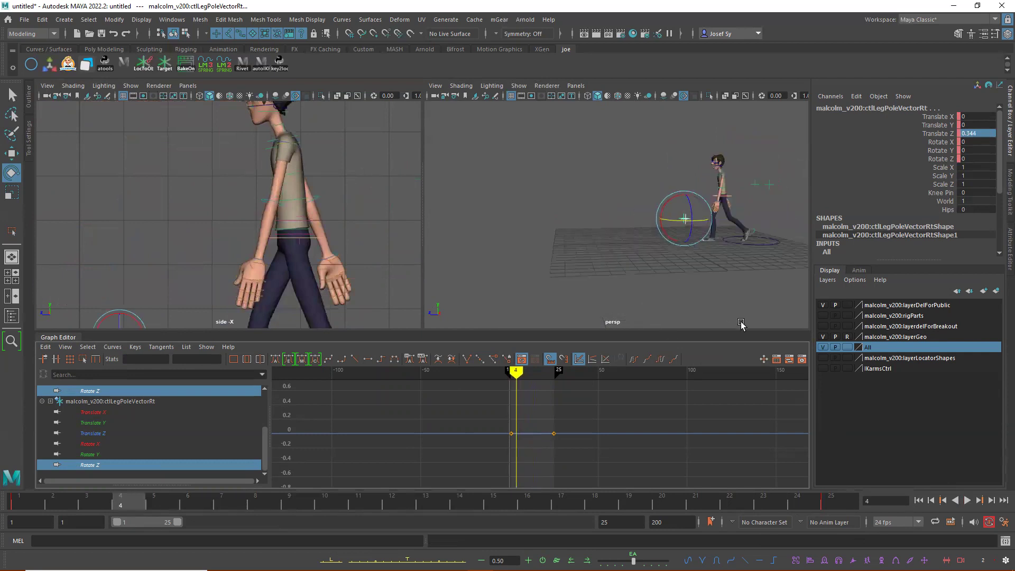
{"action": "left_click", "coordinate": [968, 501]}
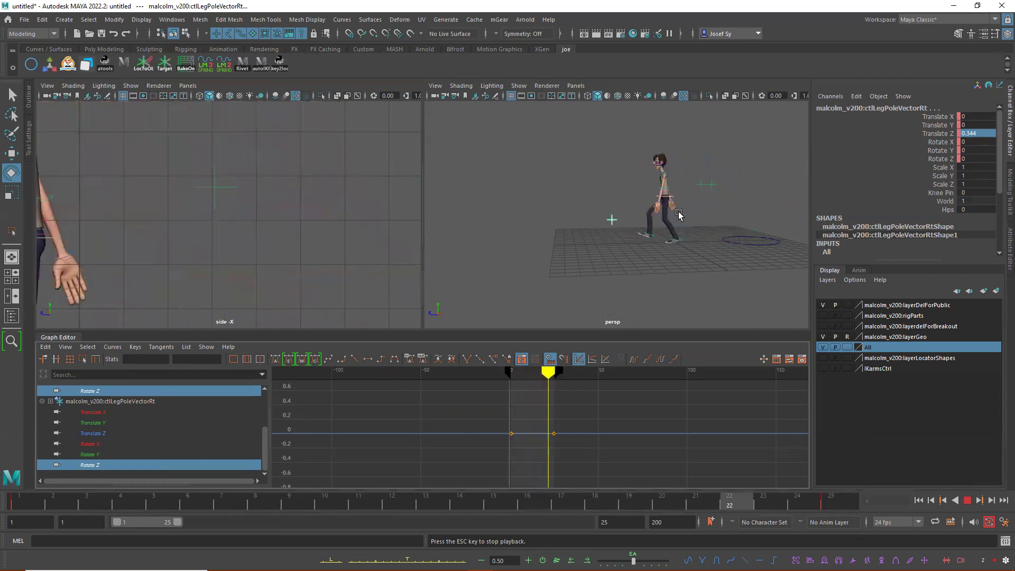
{"action": "left_click", "coordinate": [967, 500]}
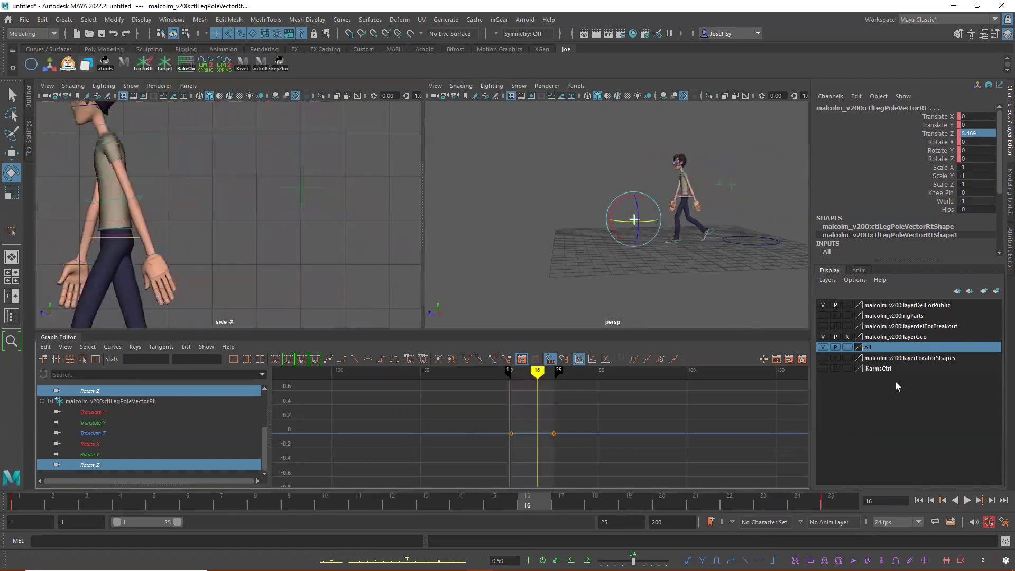
Select the second spine control and the chest control together, viewing the character from the front.
{"action": "key", "text": "f"}
{"action": "middle_click_drag", "start_coordinate": [699, 257], "coordinate": [405, 324], "text": "alt"}
{"action": "left_click_drag", "start_coordinate": [454, 264], "coordinate": [575, 219], "text": "alt"}
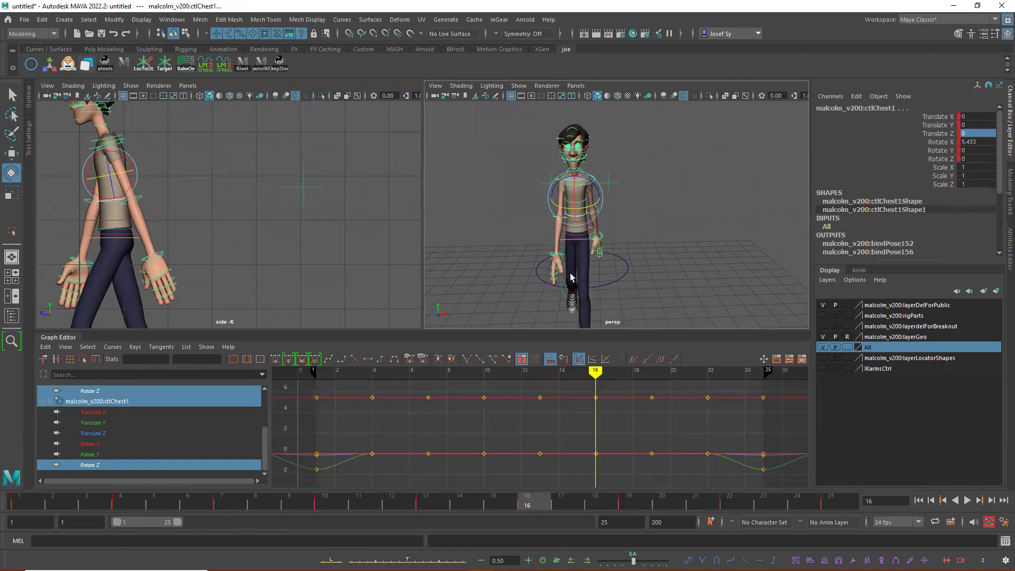
{"action": "left_click", "coordinate": [613, 233]}
{"action": "left_click", "coordinate": [574, 217]}
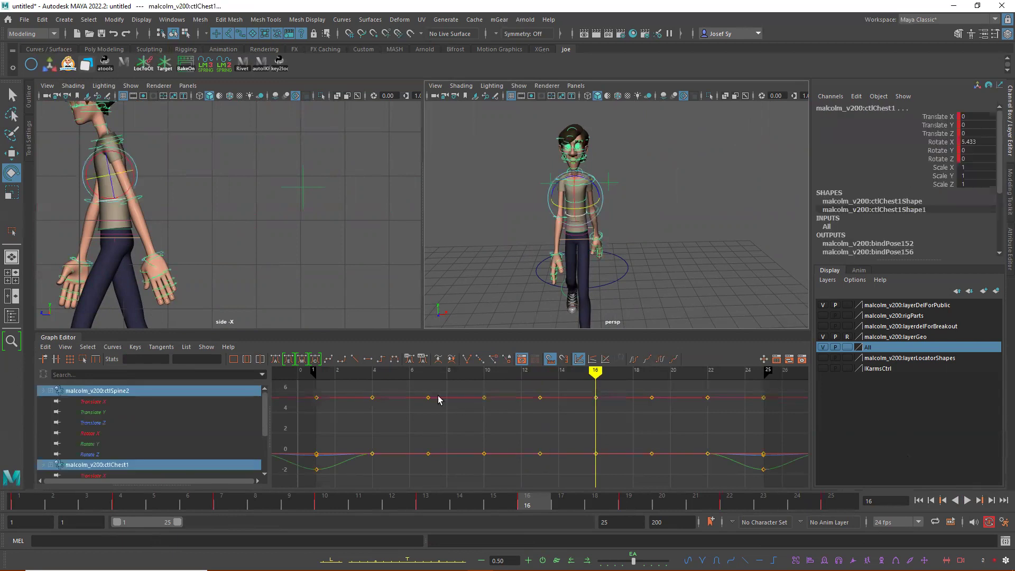
At frame 13, twist the spine and chest controls opposite to the frame 1 contact, to about 1.447 in Rotate Y, and key them.
{"action": "left_click_drag", "start_coordinate": [13, 507], "coordinate": [16, 502]}
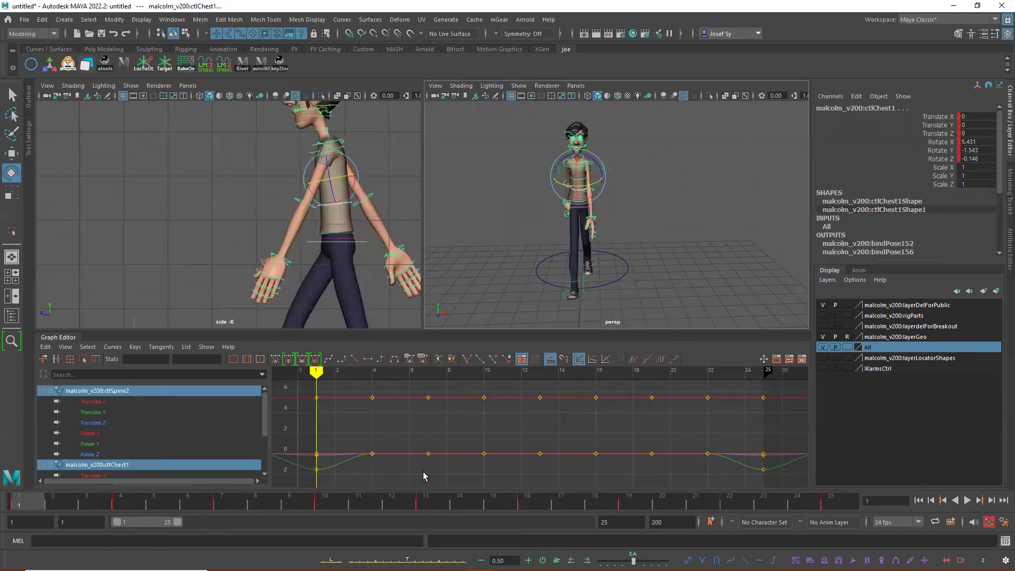
{"action": "mouse_move", "coordinate": [23, 507]}
{"action": "left_mouse_down"}
{"action": "mouse_move", "coordinate": [63, 504]}
{"action": "mouse_move", "coordinate": [29, 502]}
{"action": "left_mouse_up"}
{"action": "left_click_drag", "start_coordinate": [46, 508], "coordinate": [434, 506]}
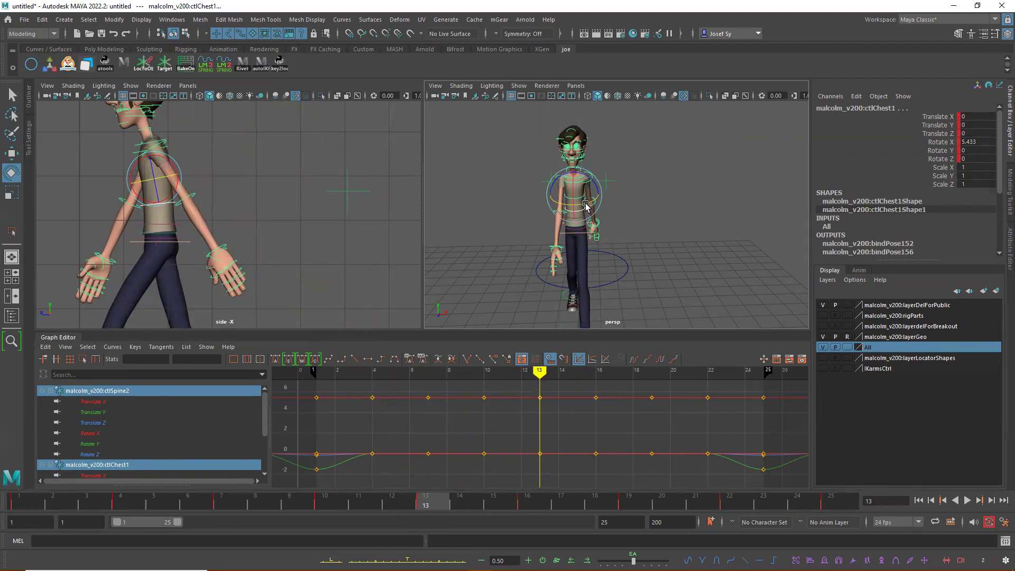
{"action": "left_click", "coordinate": [19, 501]}
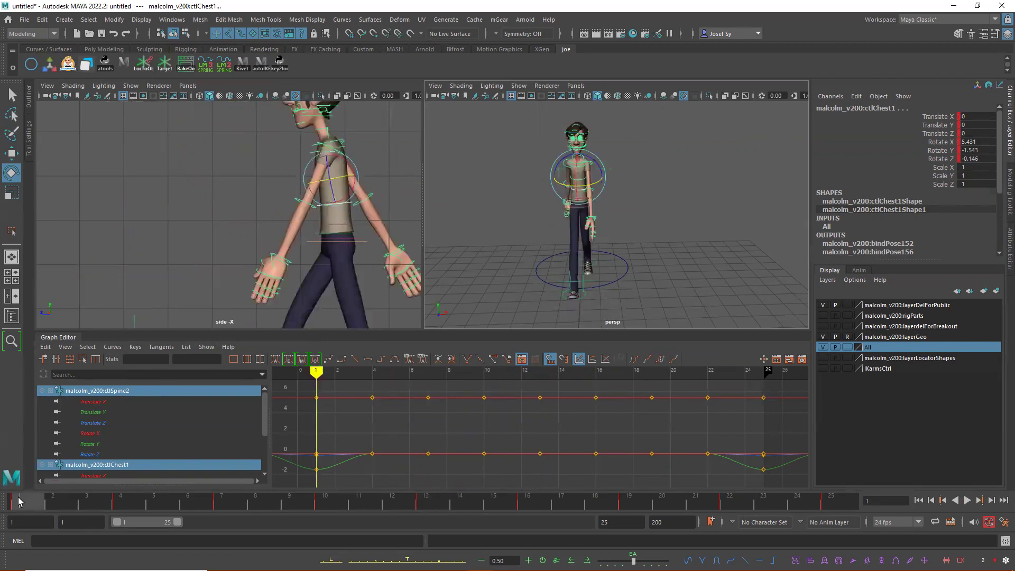
{"action": "left_click", "coordinate": [423, 507]}
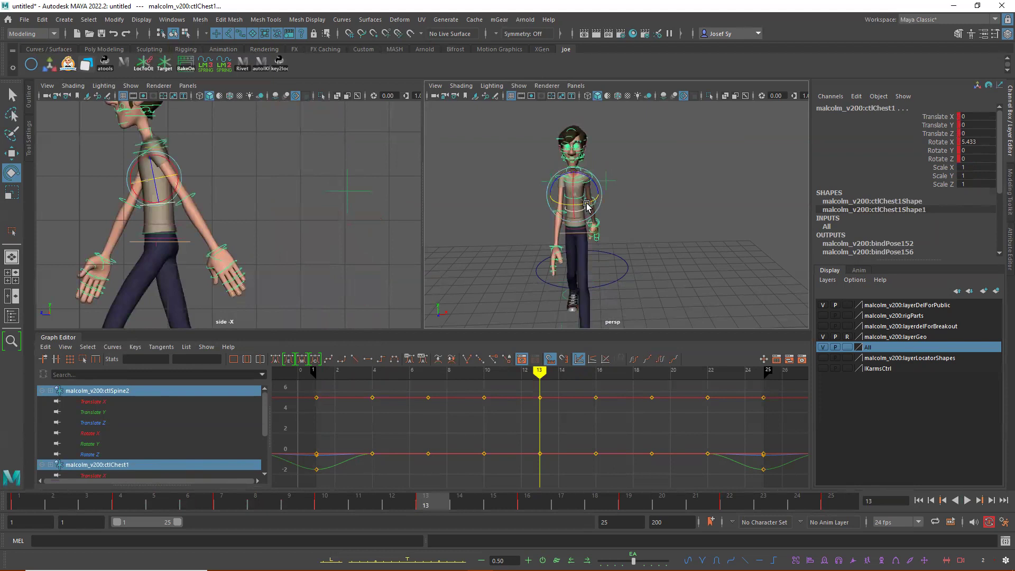
{"action": "left_click_drag", "start_coordinate": [587, 206], "coordinate": [587, 205]}
{"action": "key", "text": "s"}
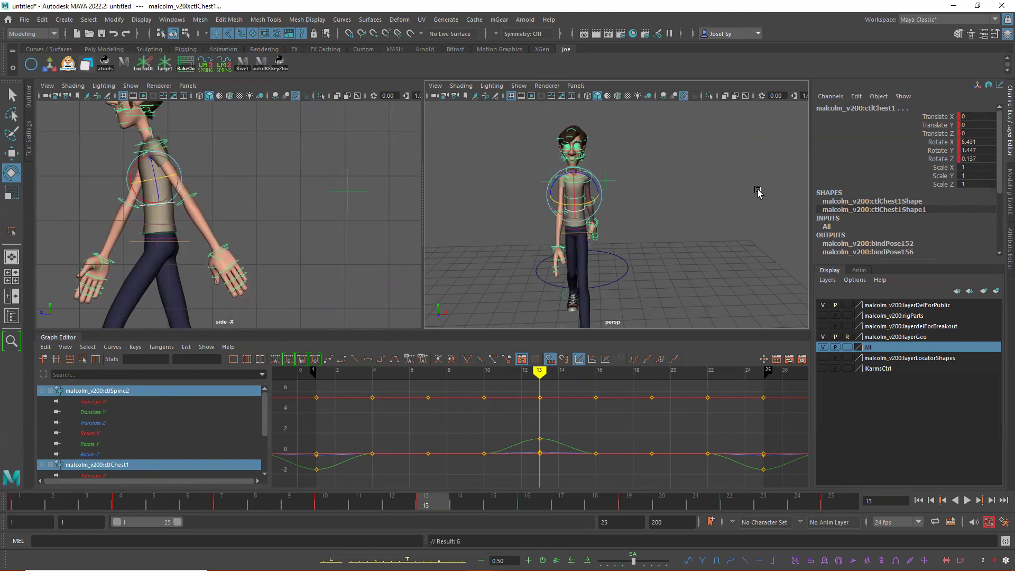
Increase the spine and chest twist at frame 13 to about 4.154 in Rotate Y, key it, and play the walk.
{"action": "left_click_drag", "start_coordinate": [51, 499], "coordinate": [404, 496]}
{"action": "key", "text": "alt+v"}
{"action": "left_click", "coordinate": [162, 178]}
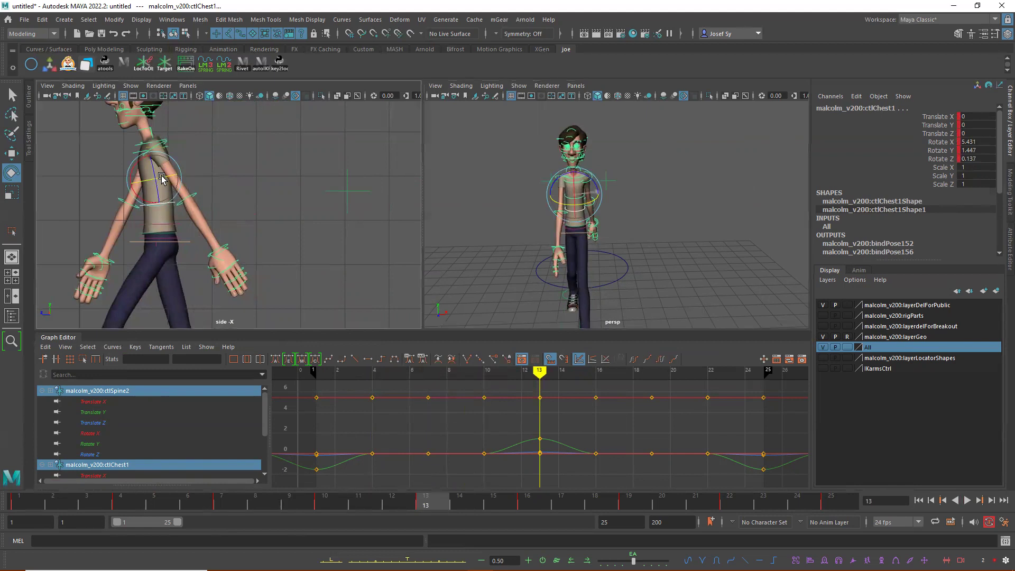
{"action": "left_click_drag", "start_coordinate": [162, 178], "coordinate": [164, 178]}
{"action": "key", "text": "s"}
{"action": "left_click", "coordinate": [22, 507]}
{"action": "key", "text": "alt+v"}
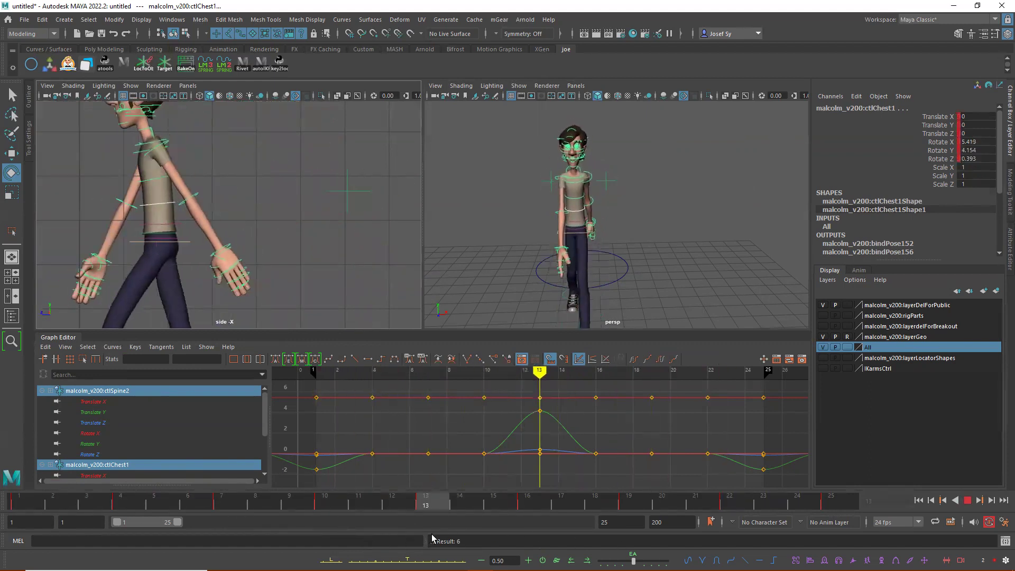
{"action": "key", "text": "Escape"}
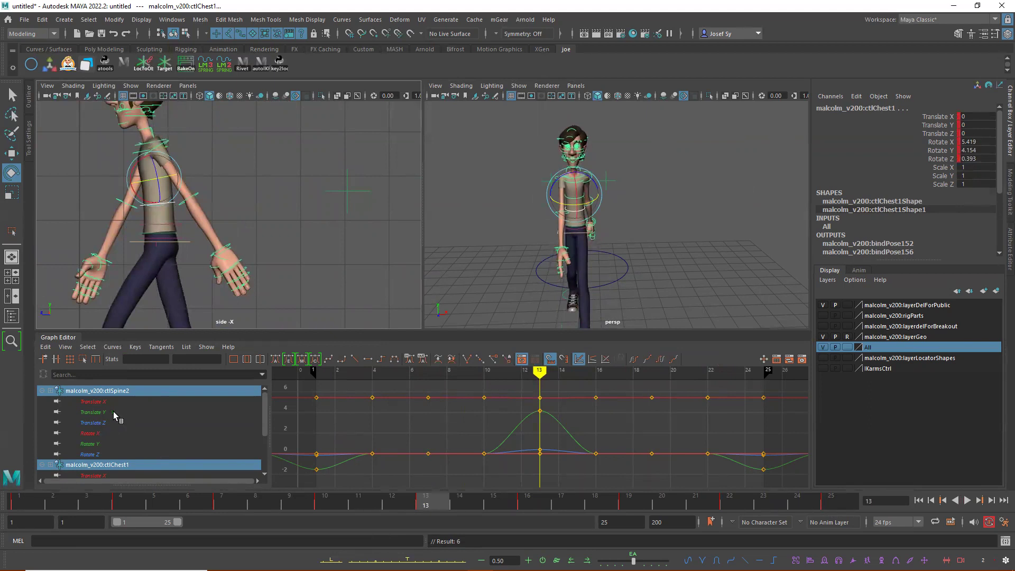
Isolate the second spine control's Rotate Y curve and raise its keys at frames 10 and 16 to about 2.932.
{"action": "left_click", "coordinate": [714, 149]}
{"action": "left_click", "coordinate": [574, 209]}
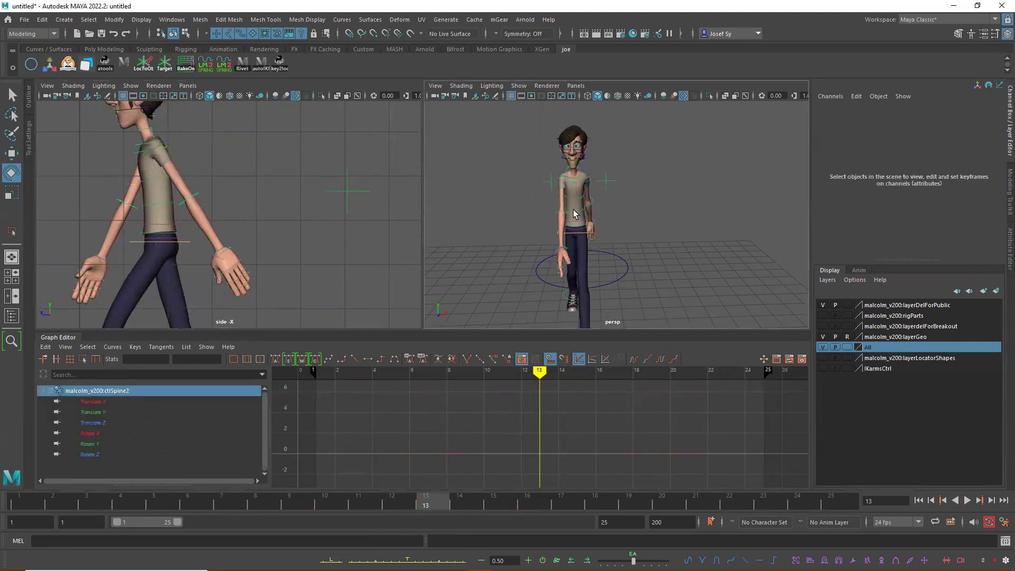
{"action": "left_click", "coordinate": [666, 210]}
{"action": "left_click", "coordinate": [575, 233]}
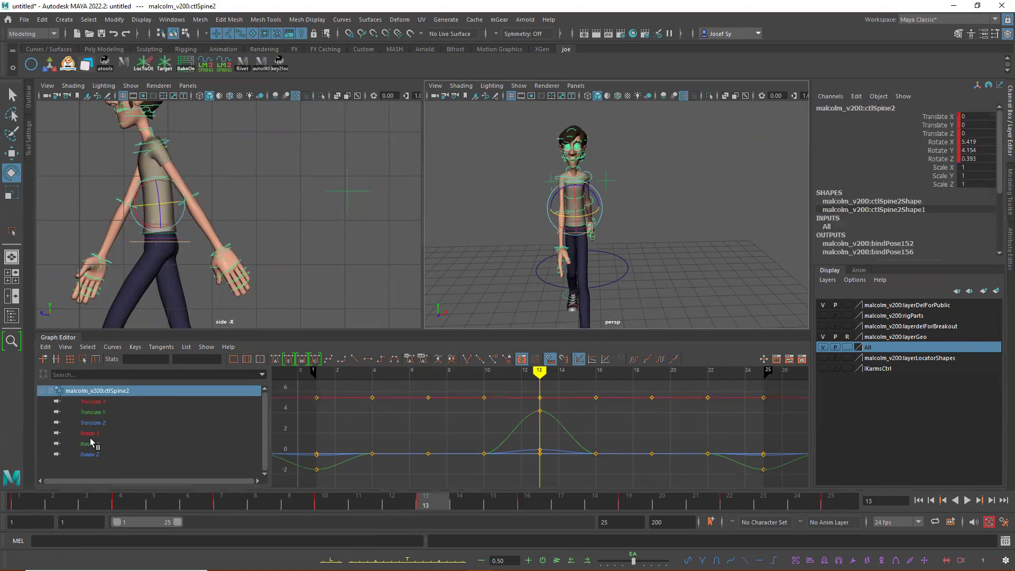
{"action": "left_click", "coordinate": [92, 444]}
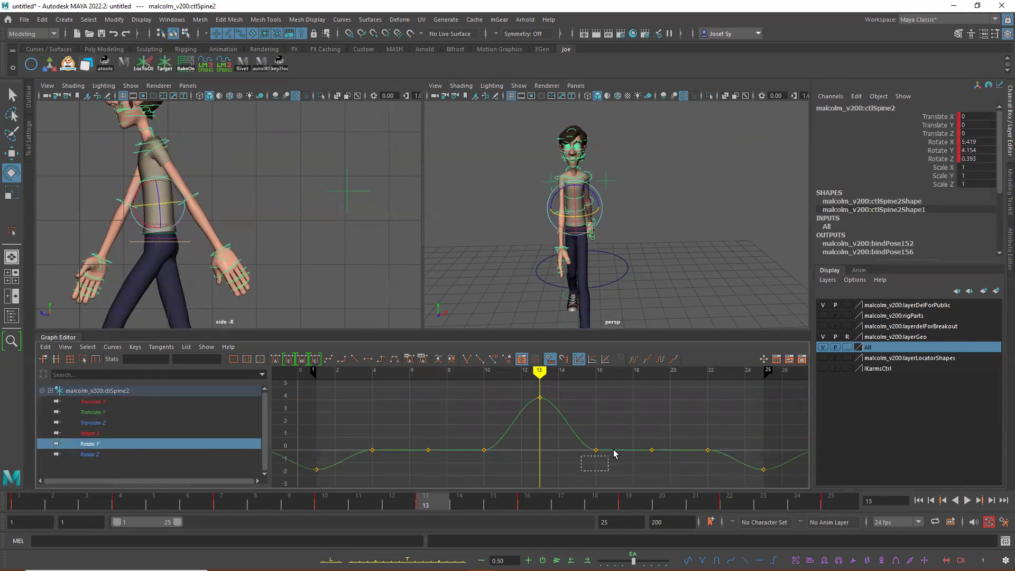
{"action": "left_click_drag", "start_coordinate": [613, 454], "coordinate": [618, 439]}
{"action": "left_click_drag", "start_coordinate": [503, 455], "coordinate": [597, 468]}
{"action": "middle_click_drag", "start_coordinate": [597, 452], "coordinate": [601, 410], "text": "shift"}
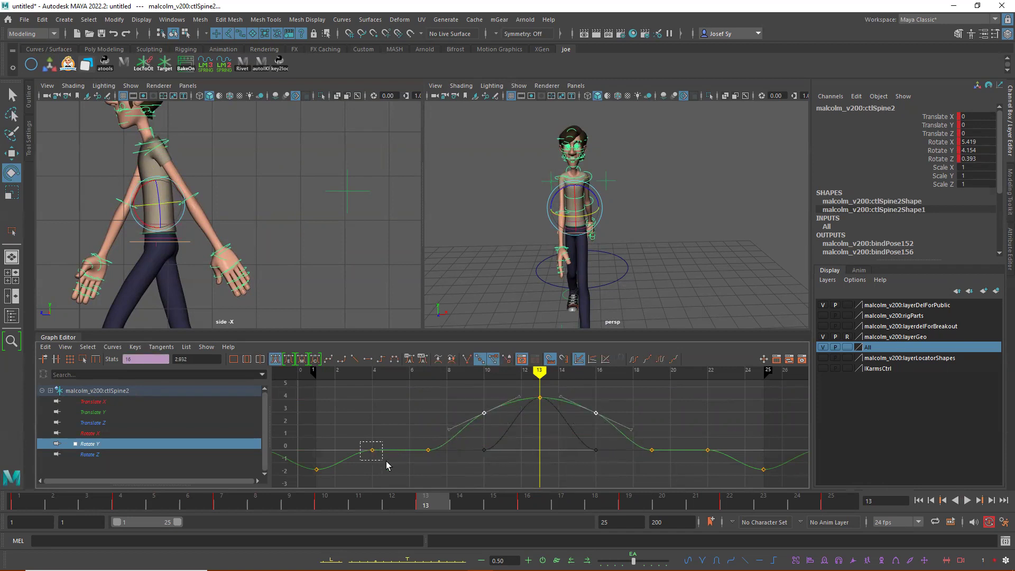
Raise the spine's Rotate Y keys at frames 7 and 19 slightly and lower those at frames 4 and 22 to about -1.131.
{"action": "left_click", "coordinate": [373, 451]}
{"action": "left_click", "coordinate": [428, 450]}
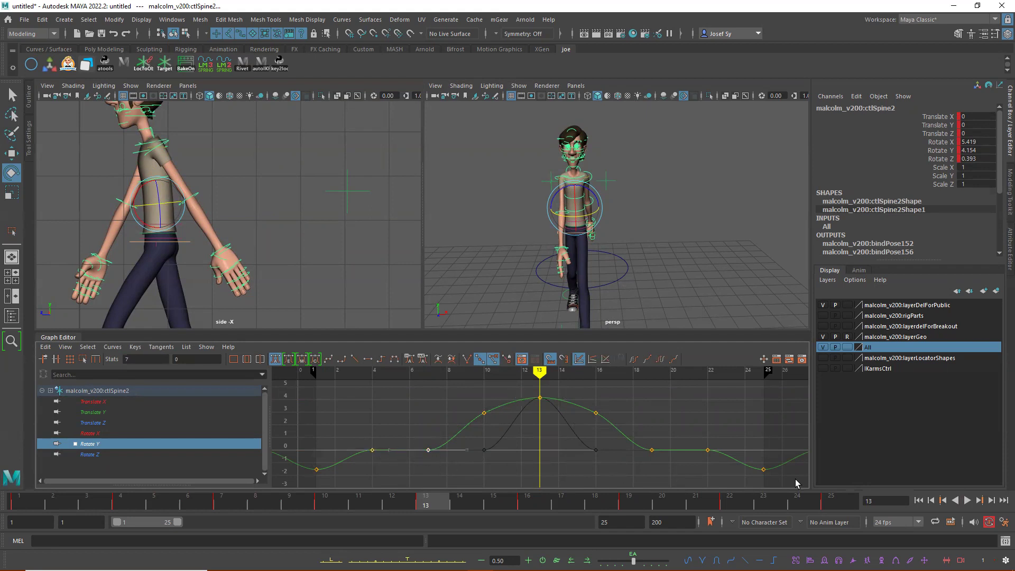
{"action": "left_click", "coordinate": [652, 452]}
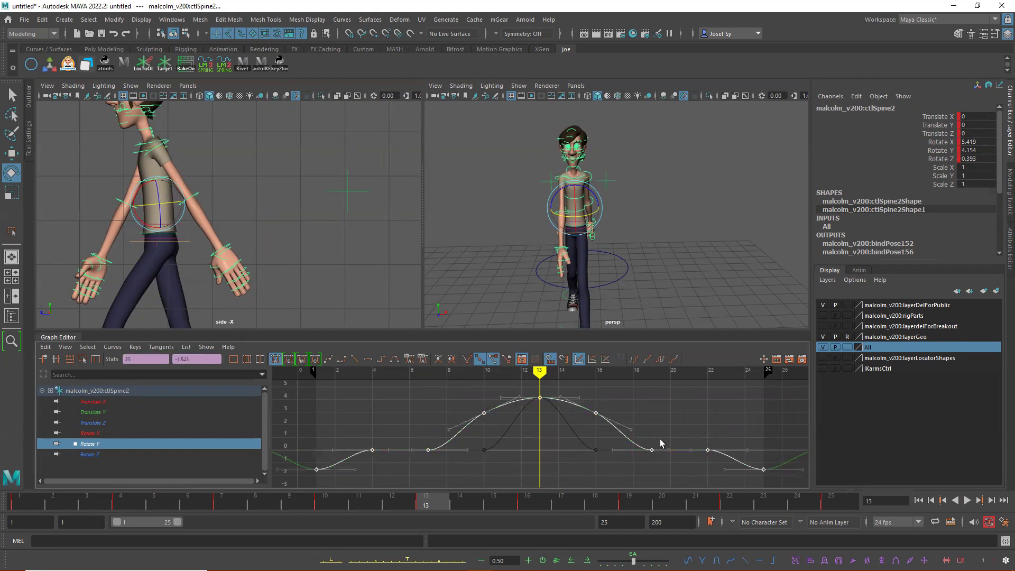
{"action": "left_click", "coordinate": [651, 450]}
{"action": "left_click", "coordinate": [429, 450], "text": "shift"}
{"action": "left_click_drag", "start_coordinate": [429, 450], "coordinate": [429, 441]}
{"action": "left_click_drag", "start_coordinate": [362, 431], "coordinate": [393, 465]}
{"action": "mouse_move", "coordinate": [714, 461]}
{"action": "left_mouse_down", "text": "shift"}
{"action": "mouse_move", "coordinate": [709, 451]}
{"action": "mouse_move", "coordinate": [712, 465]}
{"action": "left_mouse_up", "text": "shift"}
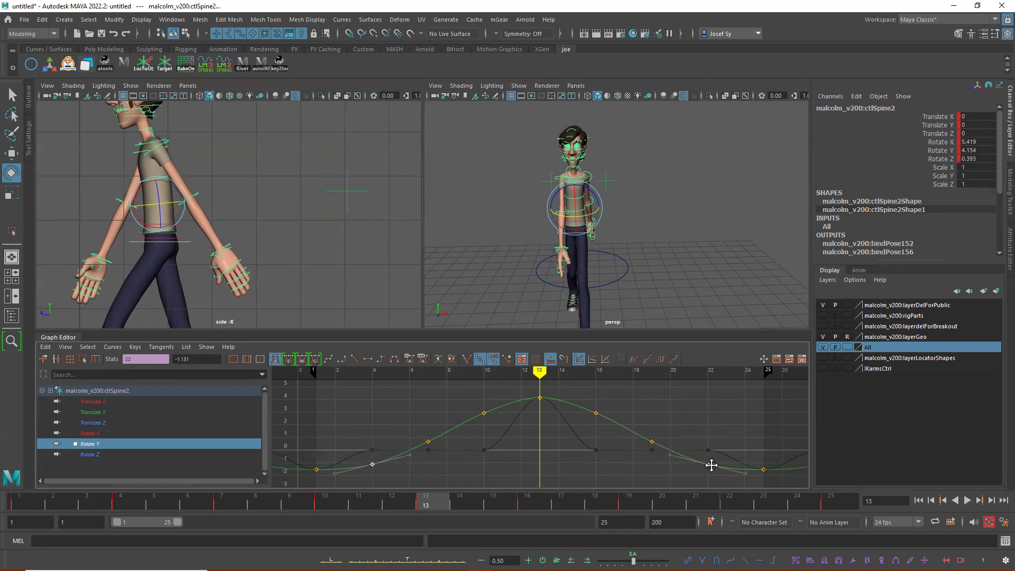
Check the spine's smoothed Rotate Y curve across repeating cycles and play the walk from the start.
{"action": "scroll", "coordinate": [705, 445], "scroll_direction": "down", "scroll_amount": 5}
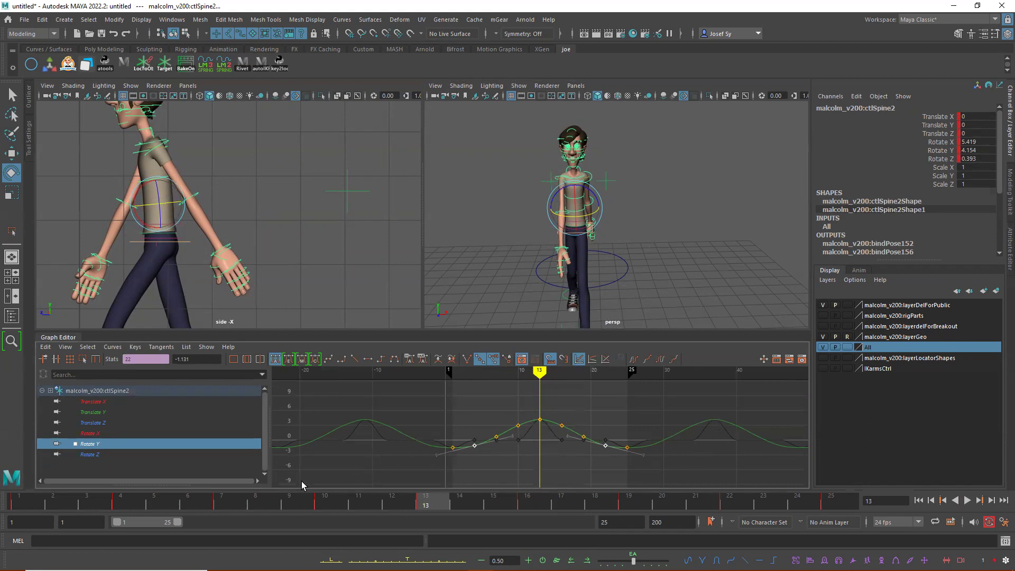
{"action": "left_click", "coordinate": [30, 512]}
{"action": "key", "text": "alt+v"}
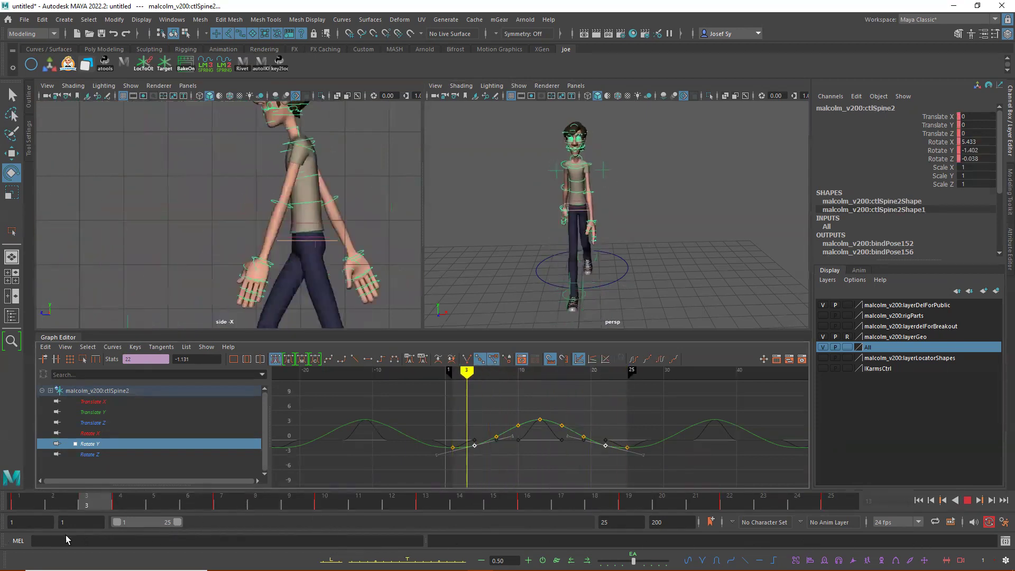
{"action": "key", "text": "alt+v"}
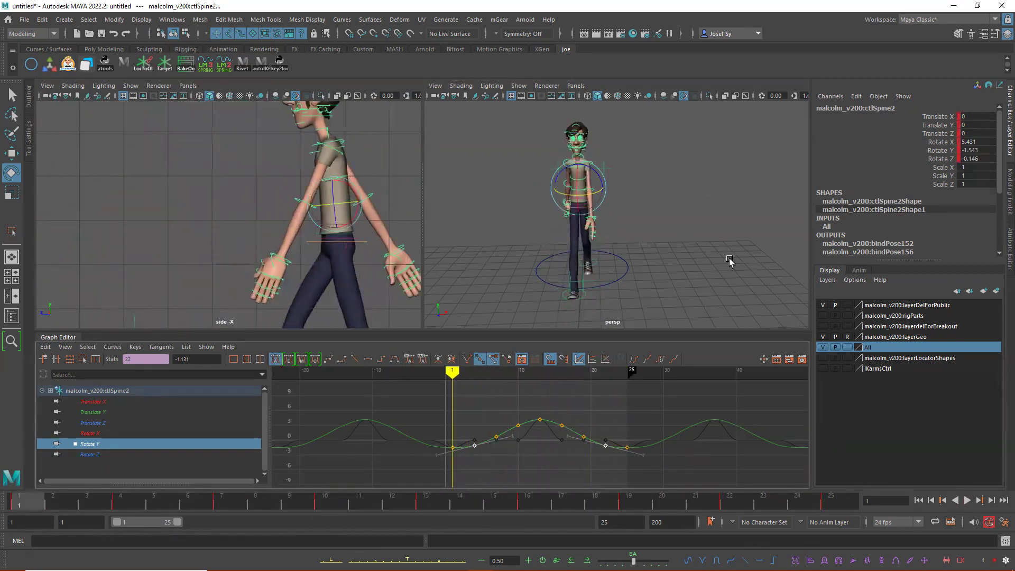
Shape the chest control's Rotate Y curve into a smooth arc, raising keys at frames 7, 10, 16 and 19 and lowering frames 4 and 22 to about -1.005.
{"action": "left_click", "coordinate": [665, 217]}
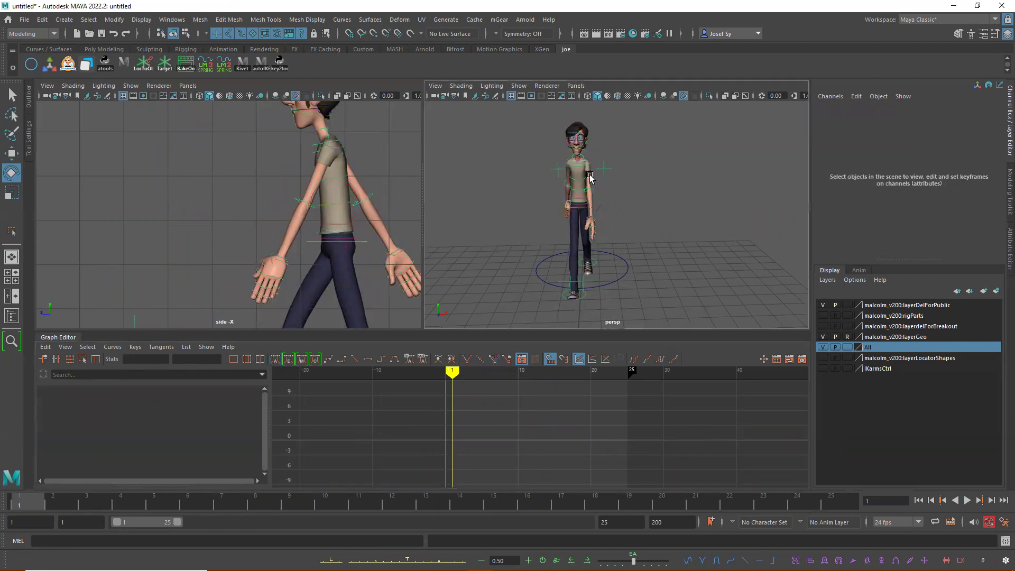
{"action": "left_click", "coordinate": [576, 181]}
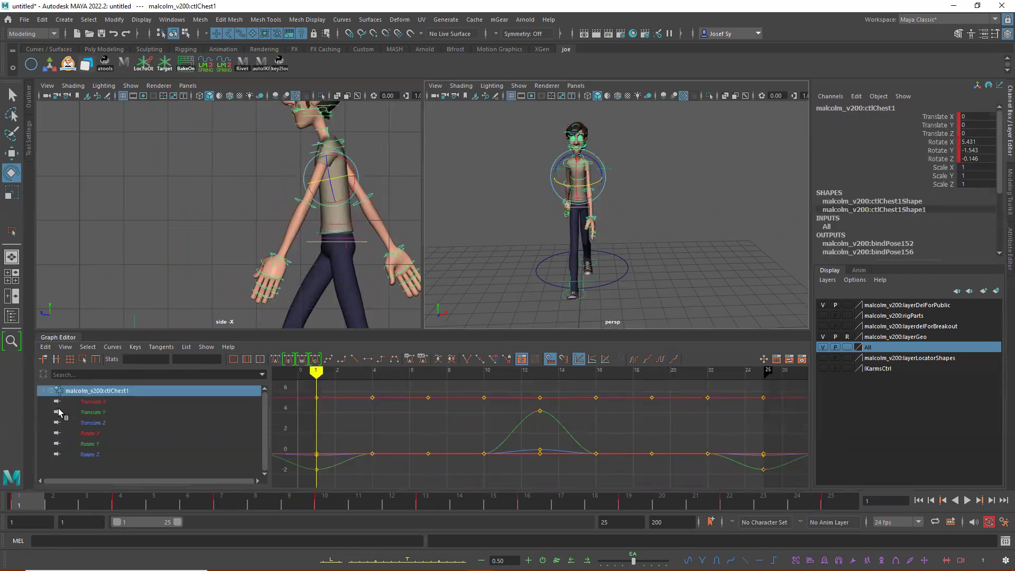
{"action": "left_click", "coordinate": [93, 413]}
{"action": "left_click", "coordinate": [88, 443]}
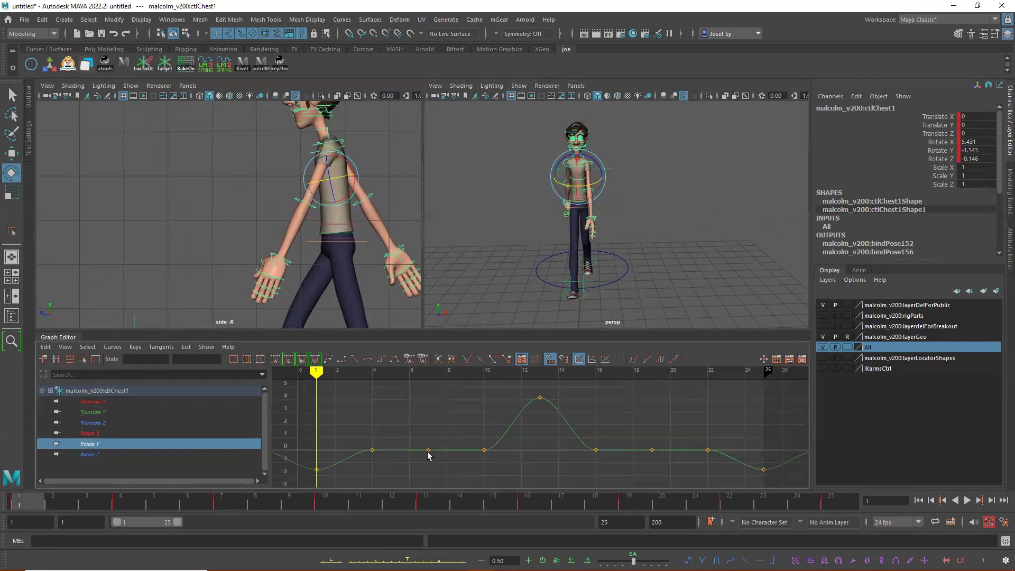
{"action": "left_click_drag", "start_coordinate": [477, 442], "coordinate": [600, 407]}
{"action": "left_click_drag", "start_coordinate": [415, 444], "coordinate": [375, 464]}
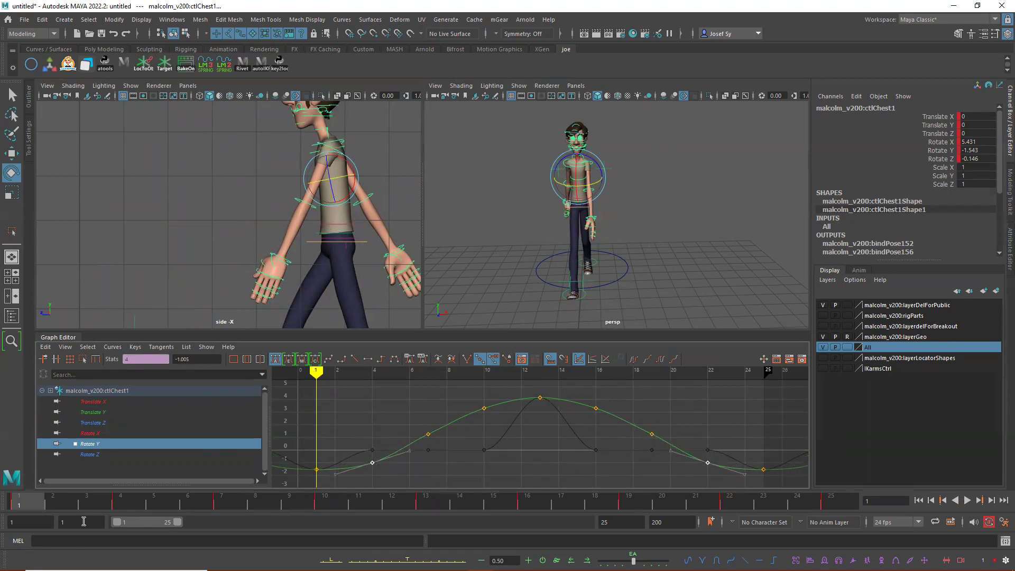
Play the walk repeatedly to examine the torso twist from the front and side, and return to the first frame.
{"action": "key", "text": "alt+v"}
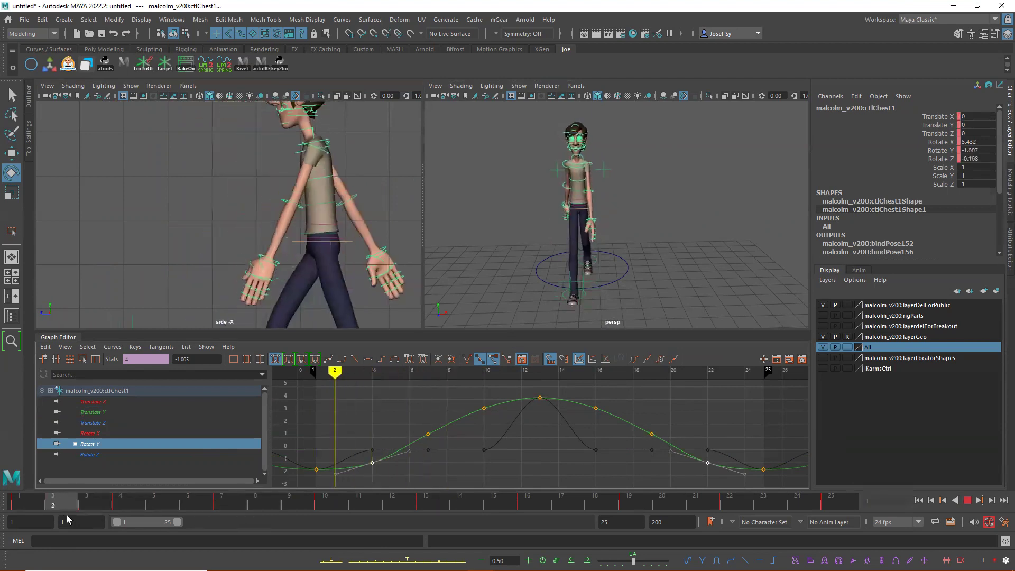
{"action": "key", "text": "alt+v"}
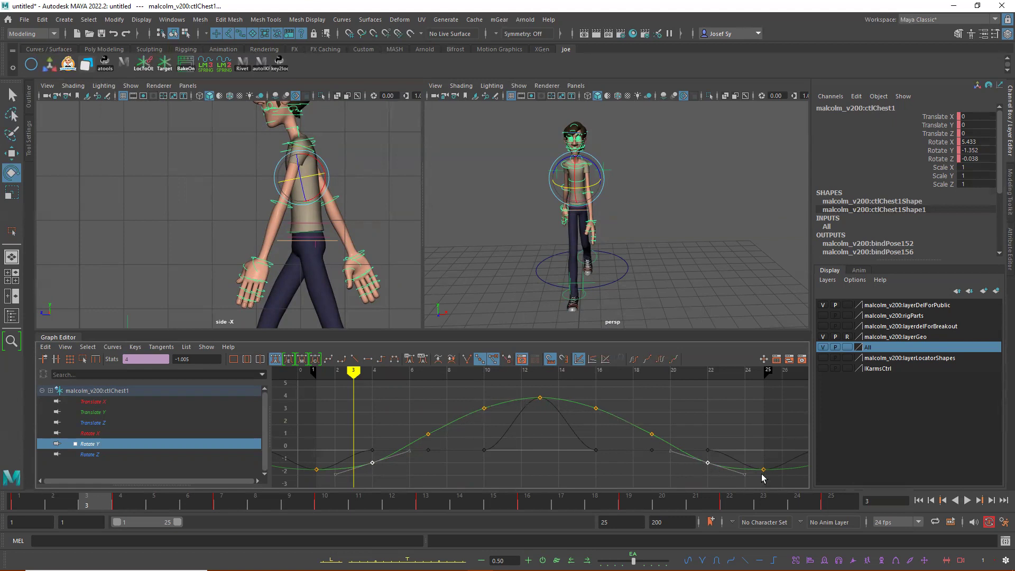
{"action": "left_click", "coordinate": [30, 506]}
{"action": "key", "text": "alt+v"}
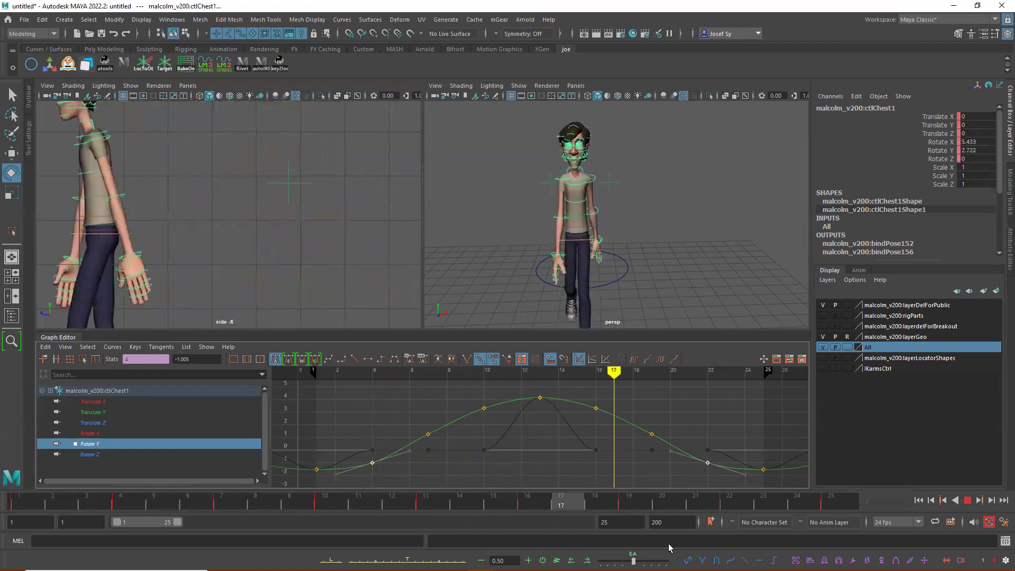
{"action": "key", "text": "alt+v"}
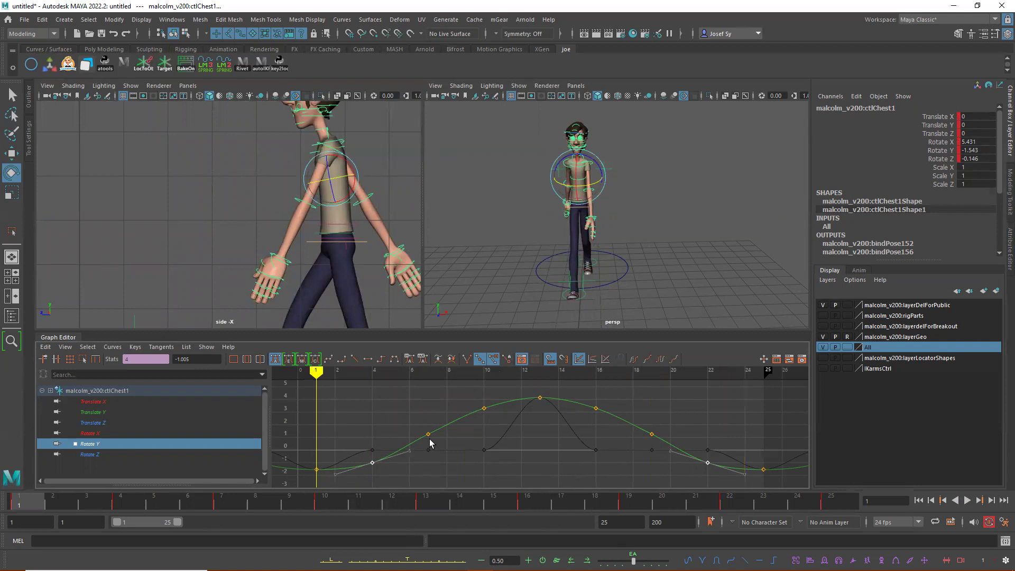
{"action": "key", "text": "alt+v"}
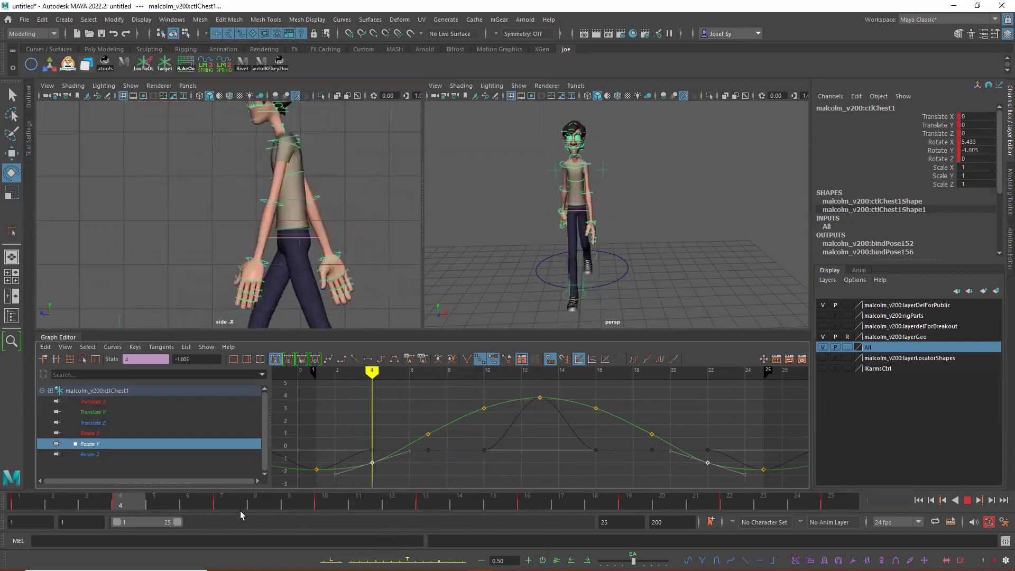
{"action": "key", "text": "Escape"}
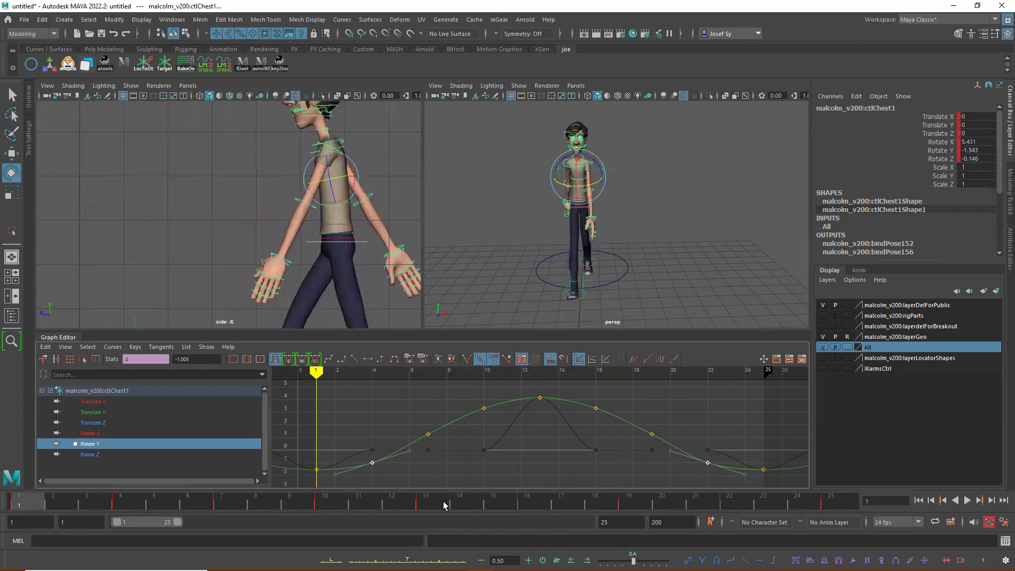
{"action": "left_click", "coordinate": [967, 500]}
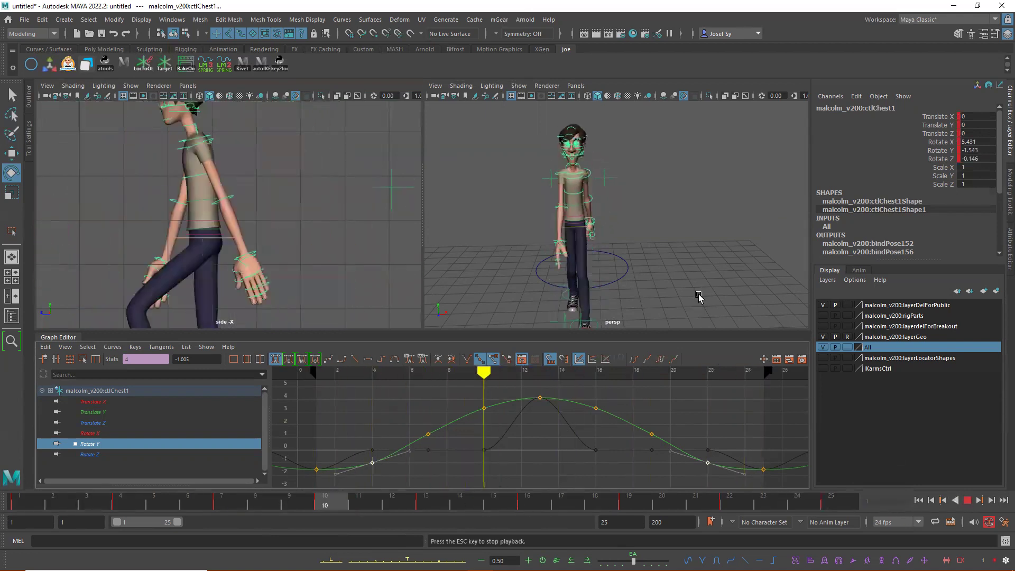
{"action": "left_click", "coordinate": [967, 500]}
{"action": "key", "text": "f"}
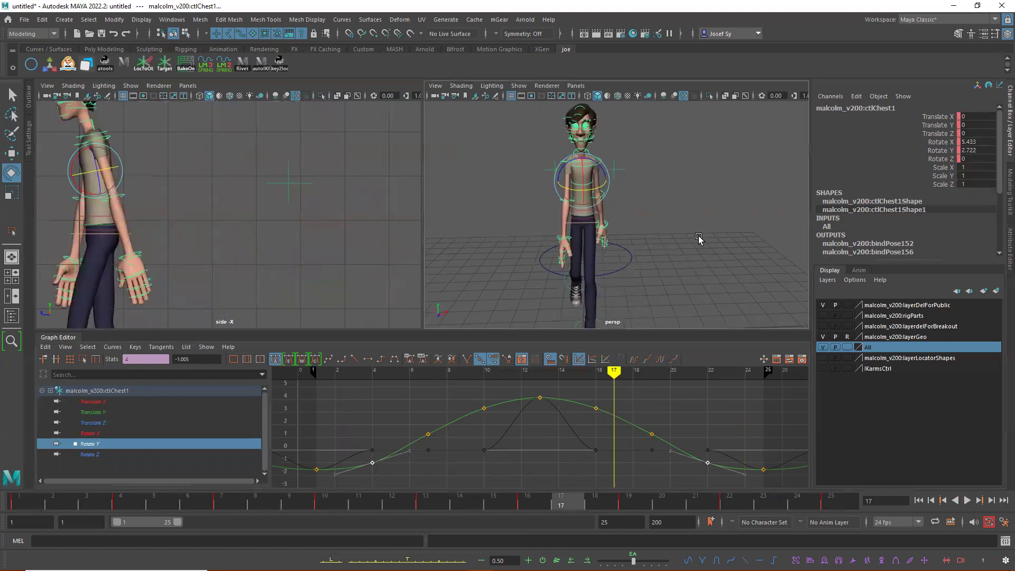
{"action": "key", "text": "alt+shift+v"}
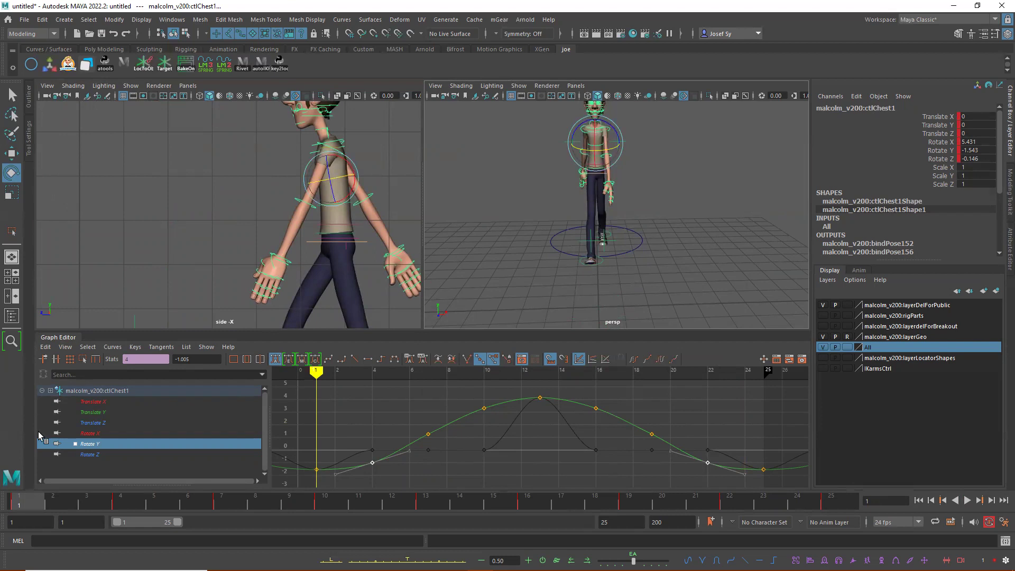
Switch the perspective viewport to the orthographic front view and play the walk there, returning to frame 1.
{"action": "mouse_move", "coordinate": [41, 504]}
{"action": "left_mouse_down"}
{"action": "mouse_move", "coordinate": [358, 507]}
{"action": "mouse_move", "coordinate": [21, 505]}
{"action": "left_mouse_up"}
{"action": "left_click", "coordinate": [575, 85]}
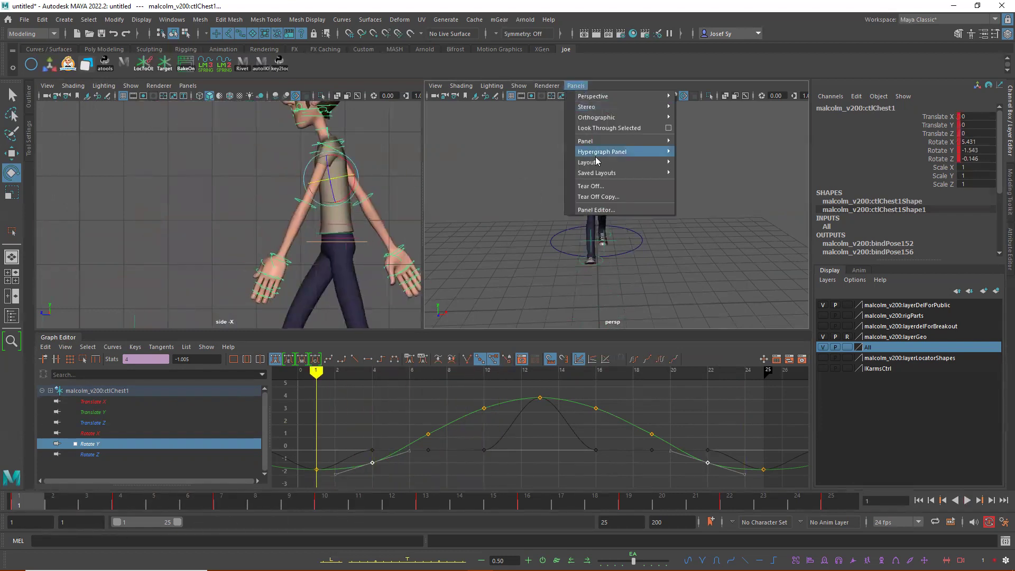
{"action": "mouse_move", "coordinate": [603, 162]}
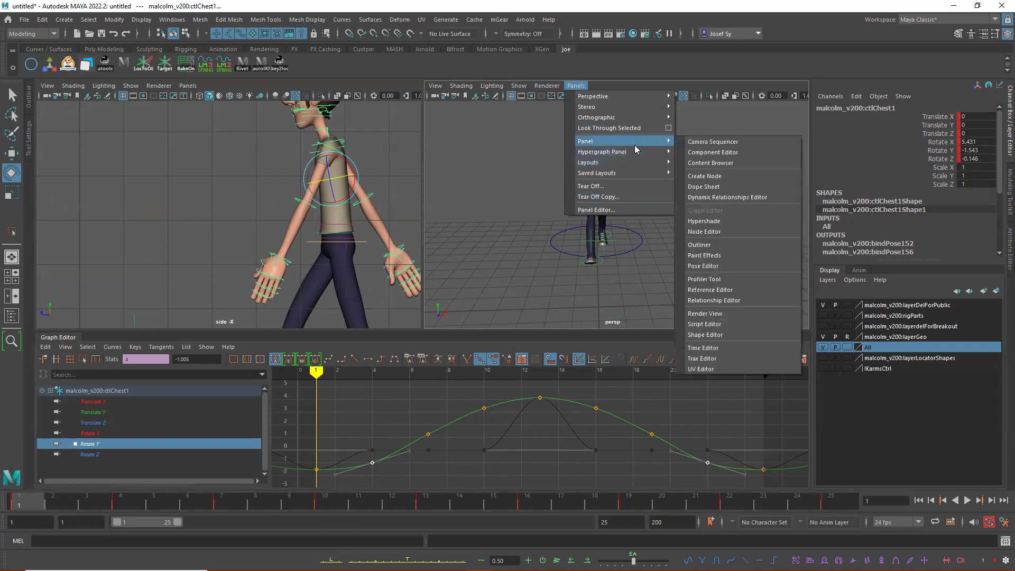
{"action": "mouse_move", "coordinate": [631, 117]}
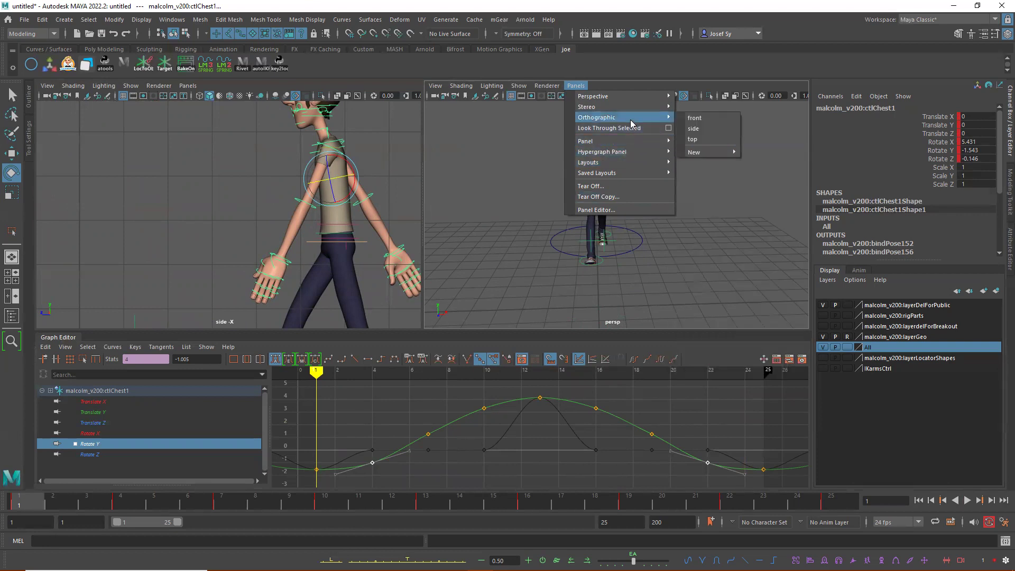
{"action": "left_click", "coordinate": [697, 118]}
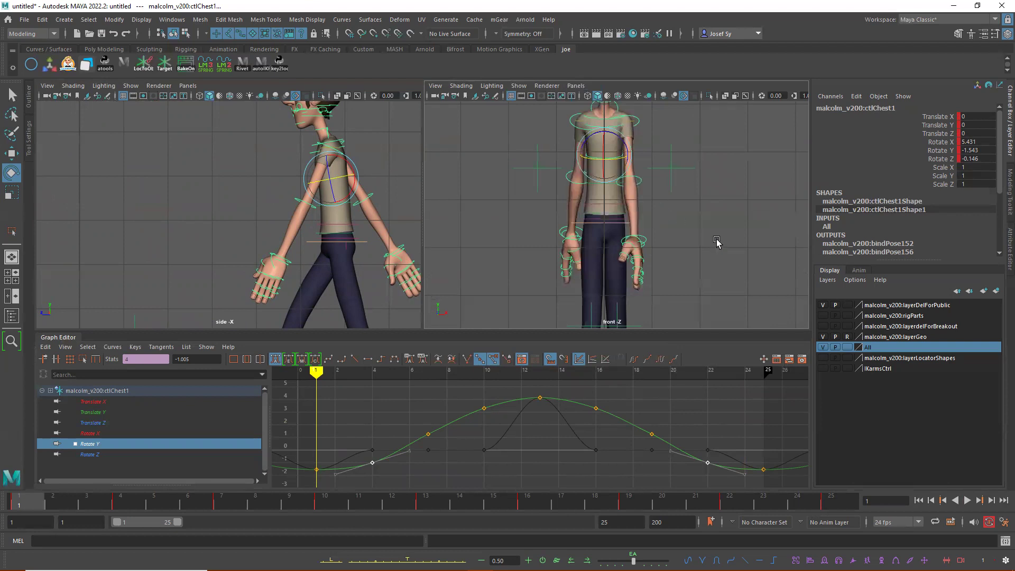
{"action": "scroll", "coordinate": [717, 243], "scroll_direction": "down", "scroll_amount": 2}
{"action": "scroll", "coordinate": [703, 262], "scroll_direction": "up", "scroll_amount": 2}
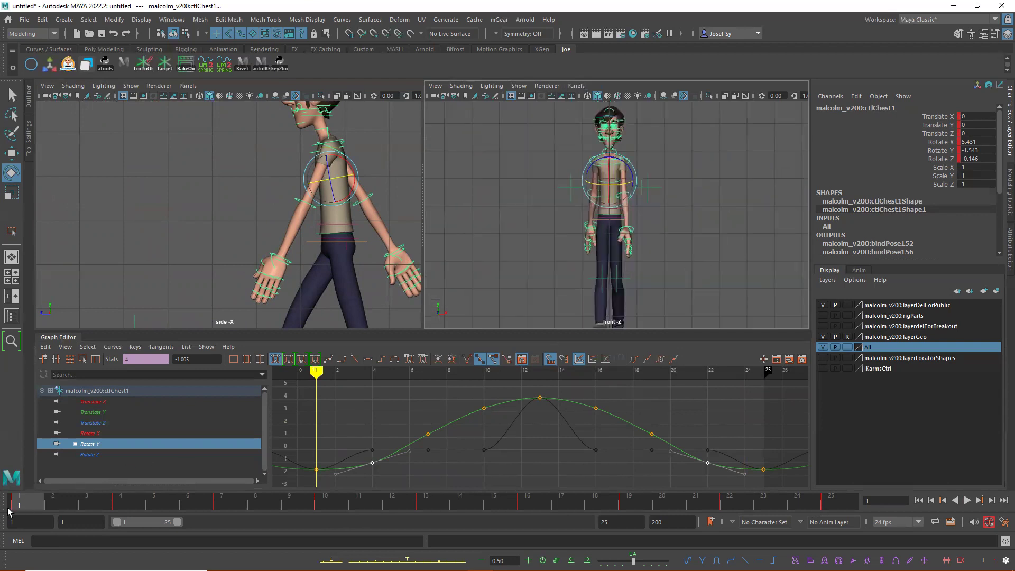
{"action": "key", "text": "alt+v"}
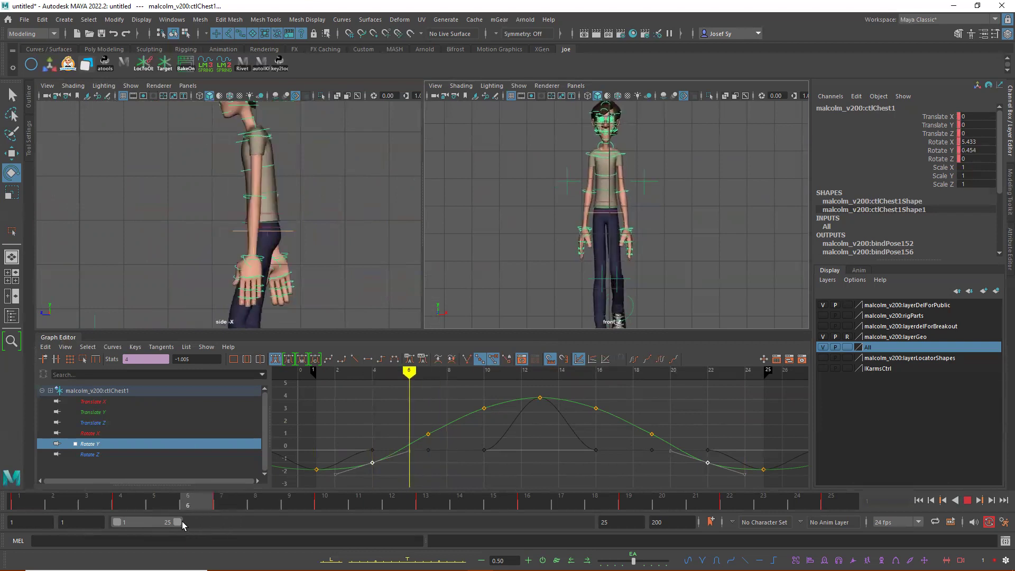
{"action": "left_click_drag", "start_coordinate": [183, 505], "coordinate": [7, 514]}
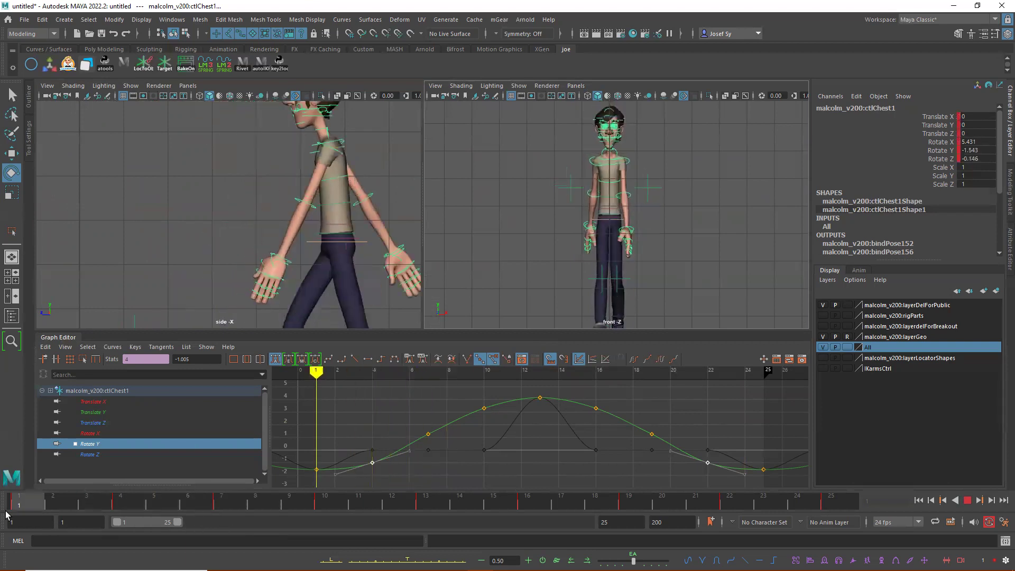
Tilt the hips control at frame 7 by setting its Rotate Z to 6.
{"action": "left_click", "coordinate": [652, 217]}
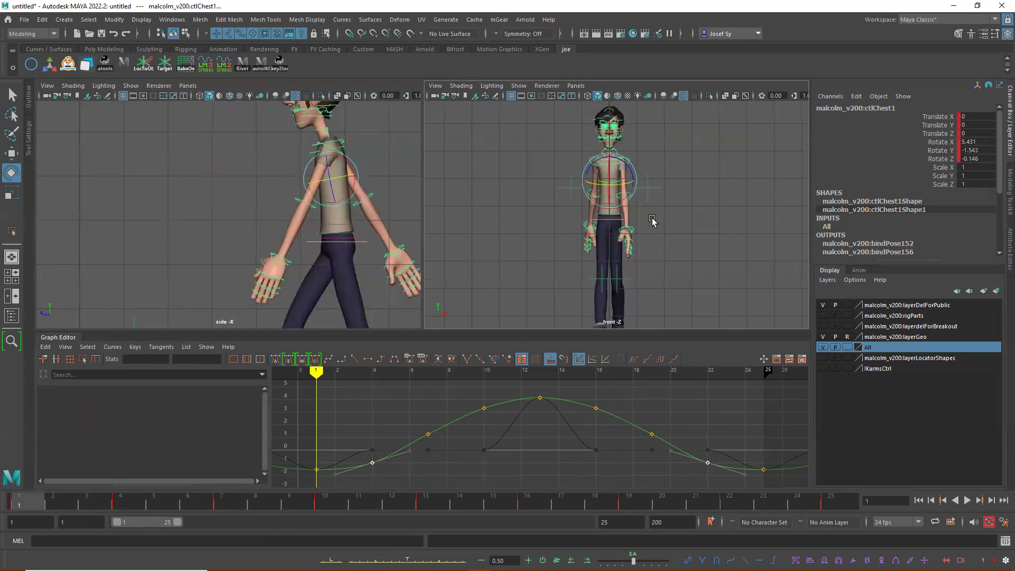
{"action": "left_click", "coordinate": [615, 217]}
{"action": "scroll", "coordinate": [682, 249], "scroll_direction": "up", "scroll_amount": 5}
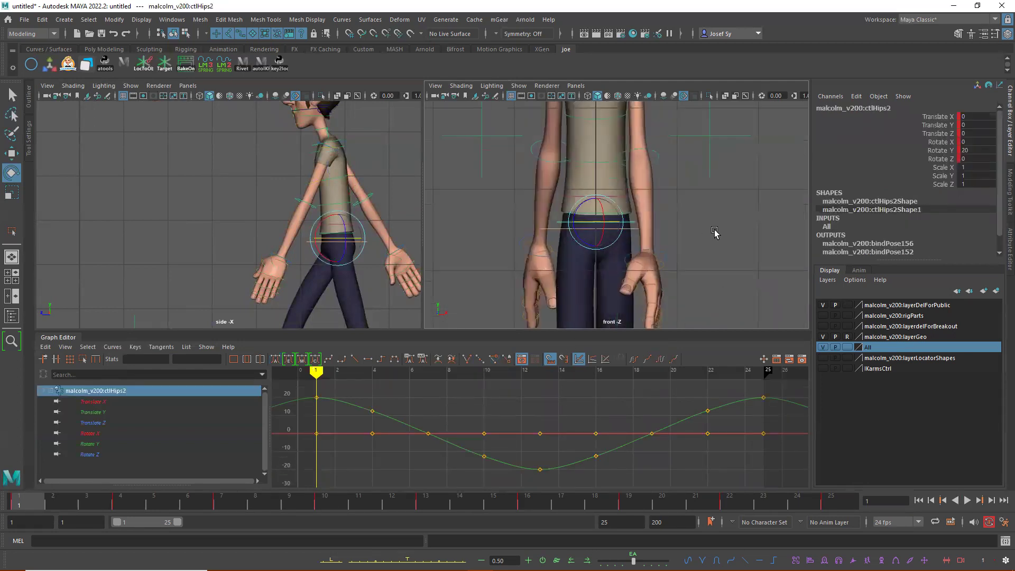
{"action": "left_click", "coordinate": [618, 231]}
{"action": "left_click", "coordinate": [621, 227]}
{"action": "key", "text": "alt+v"}
{"action": "left_click", "coordinate": [233, 506]}
{"action": "key", "text": "a"}
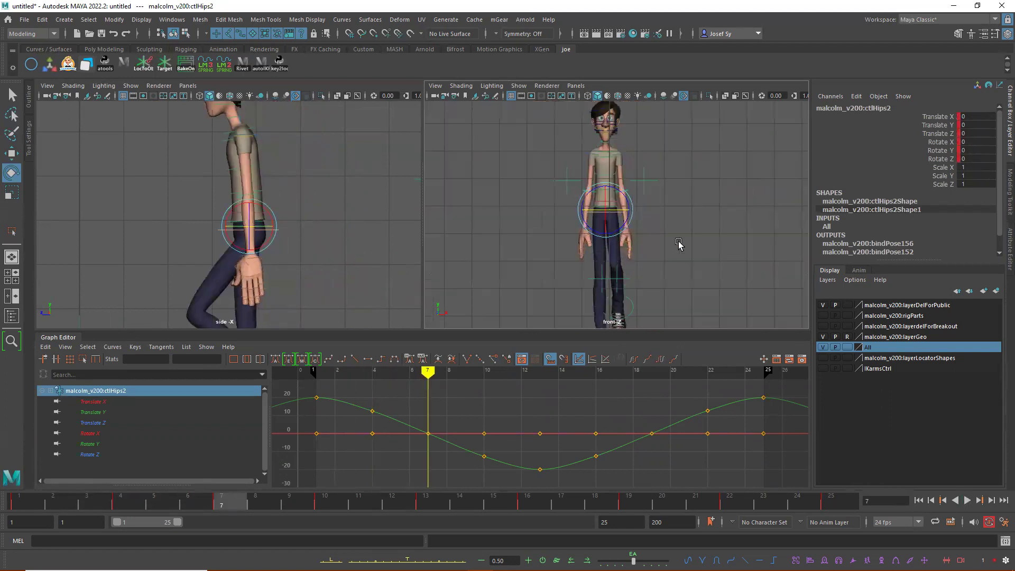
{"action": "scroll", "coordinate": [680, 243], "scroll_direction": "up", "scroll_amount": 3}
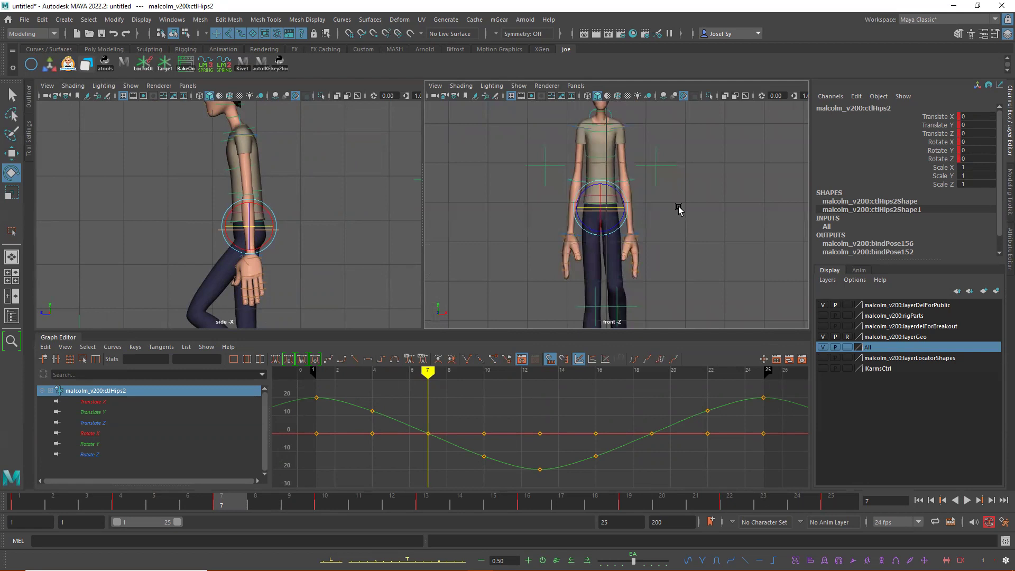
{"action": "left_click_drag", "start_coordinate": [625, 200], "coordinate": [624, 199]}
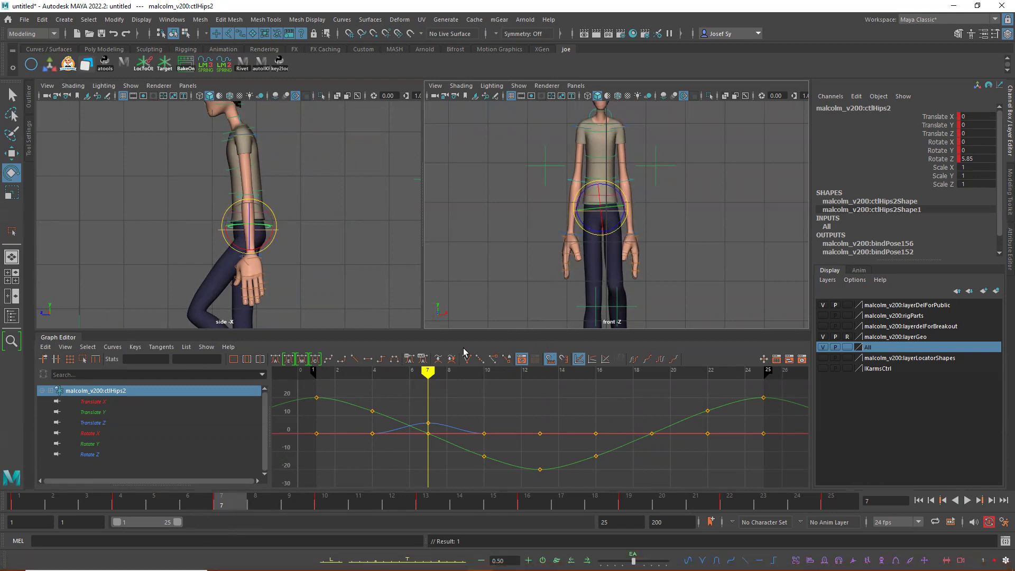
{"action": "double_click", "coordinate": [981, 159]}
{"action": "type", "text": "6"}
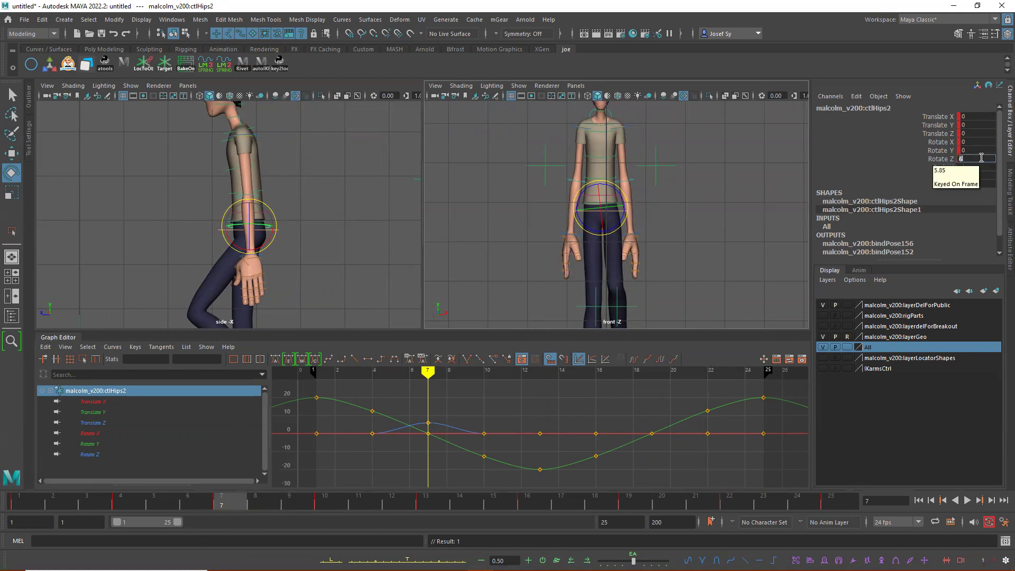
{"action": "key", "text": "Return"}
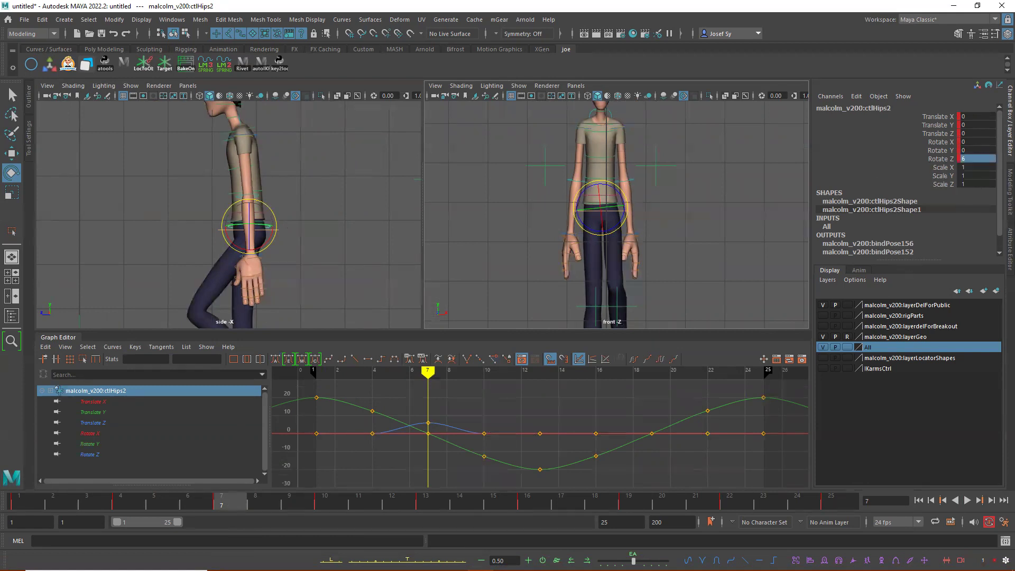
Mirror the hip tilt at frame 19 by setting the hips control's Rotate Z to -6.
{"action": "left_click", "coordinate": [536, 509]}
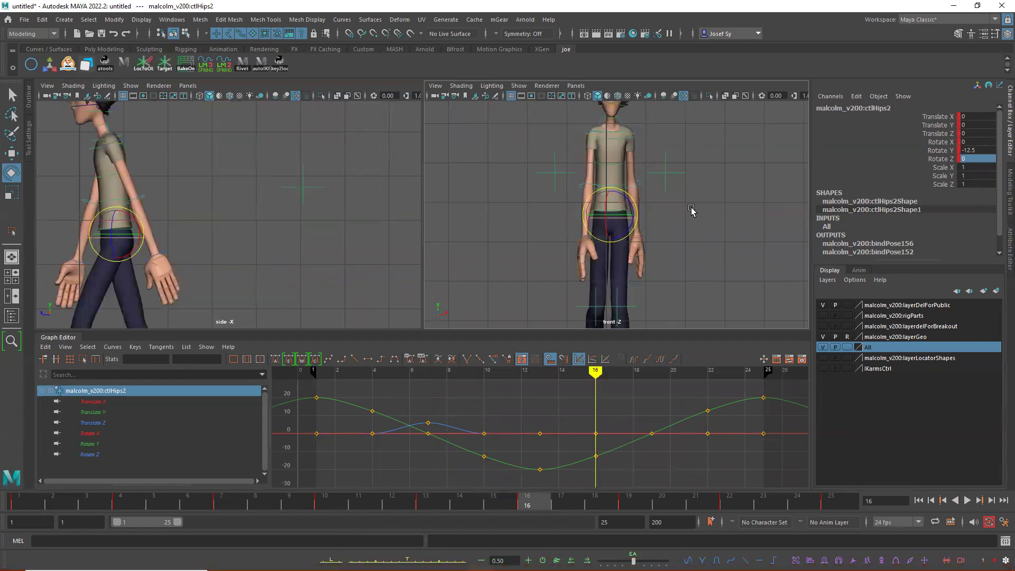
{"action": "scroll", "coordinate": [674, 267], "scroll_direction": "down", "scroll_amount": 2}
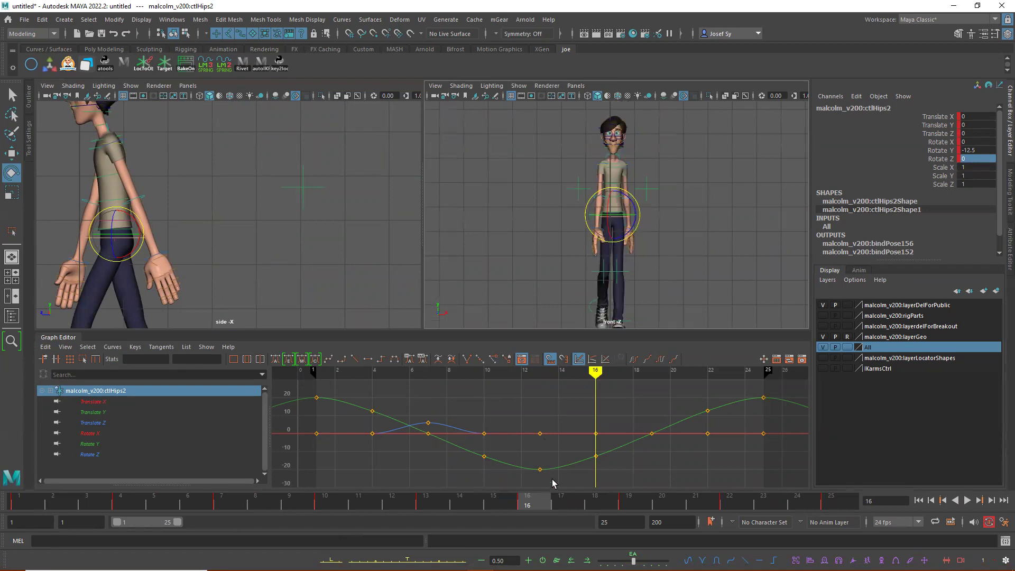
{"action": "key", "text": "alt+v"}
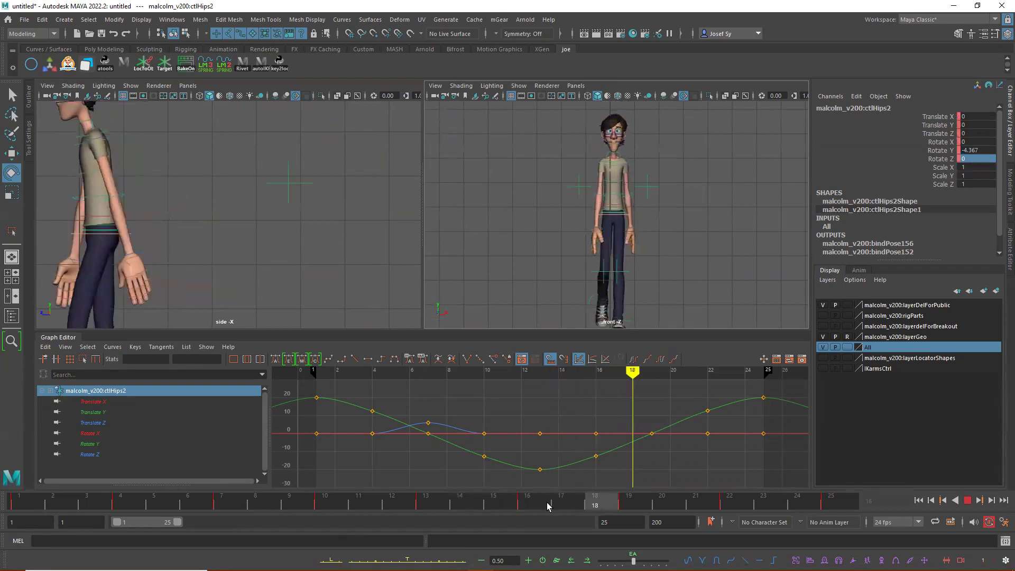
{"action": "key", "text": "alt+v"}
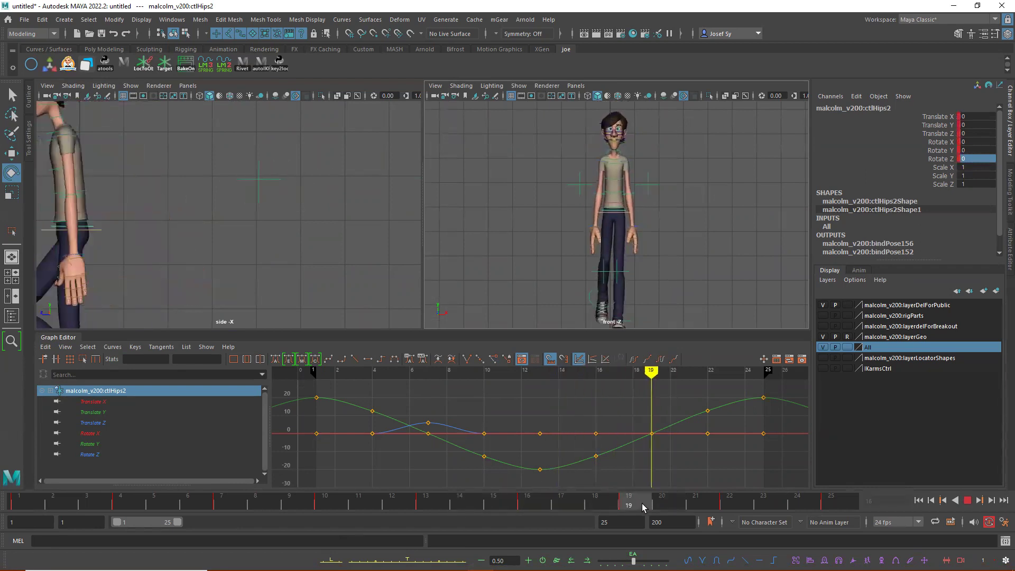
{"action": "left_click", "coordinate": [976, 160]}
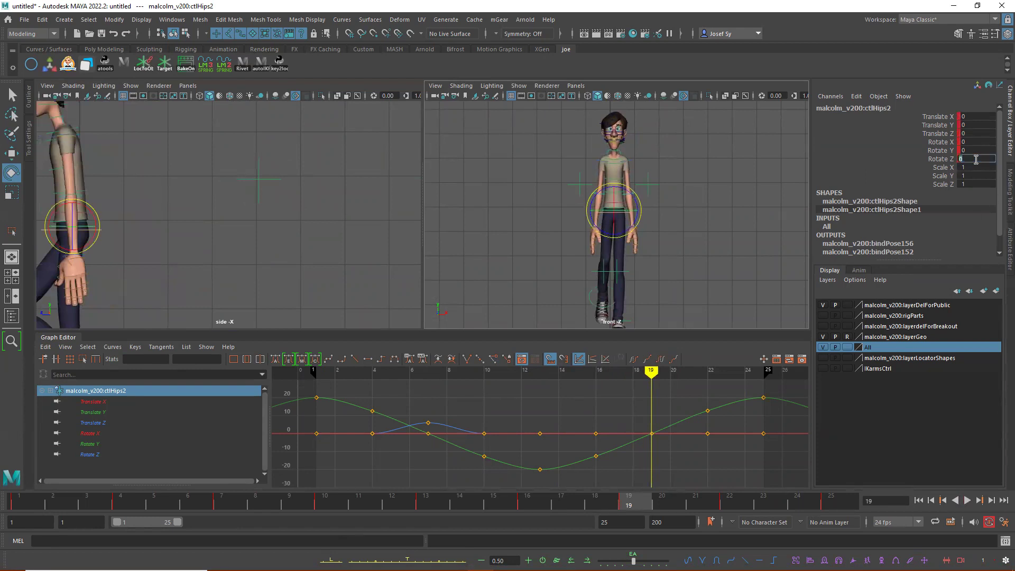
{"action": "type", "text": "-6"}
{"action": "key", "text": "Return"}
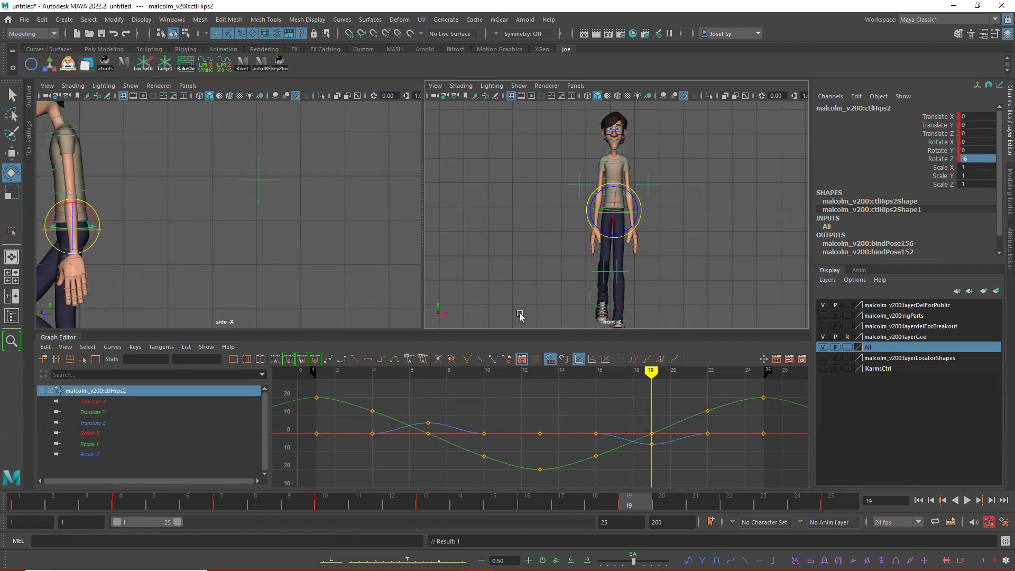
Play and scrub the walk from frame 1 to check the hip tilt in the front view.
{"action": "left_click", "coordinate": [22, 505]}
{"action": "key", "text": "alt+v"}
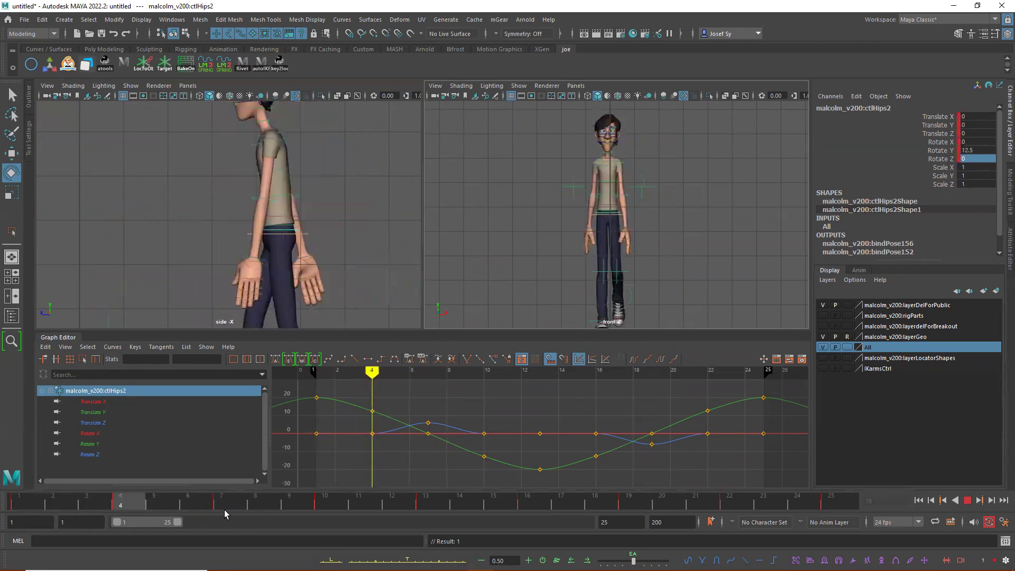
{"action": "left_click_drag", "start_coordinate": [292, 512], "coordinate": [85, 509]}
Select the main body control at the waist, go to frame 4 and activate the Move tool.
{"action": "scroll", "coordinate": [726, 205], "scroll_direction": "up", "scroll_amount": 2}
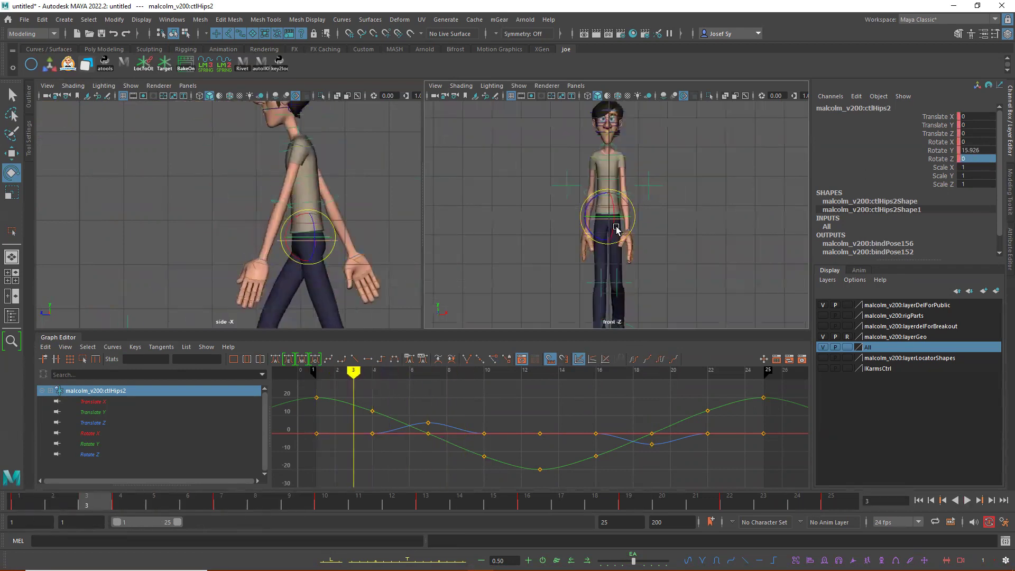
{"action": "scroll", "coordinate": [708, 230], "scroll_direction": "up", "scroll_amount": 2}
{"action": "left_click", "coordinate": [683, 226]}
{"action": "left_click", "coordinate": [613, 221]}
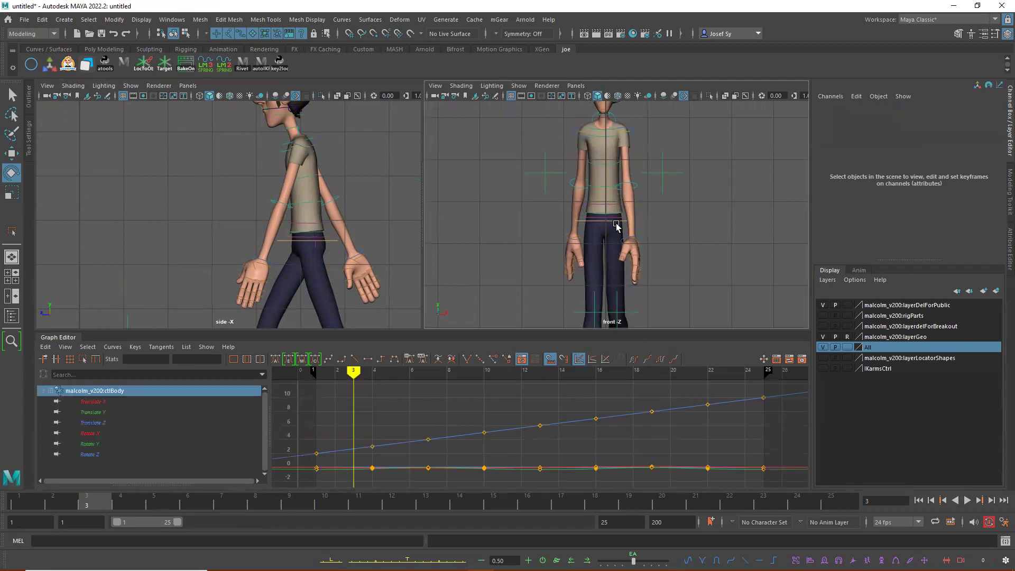
{"action": "key", "text": "alt+v"}
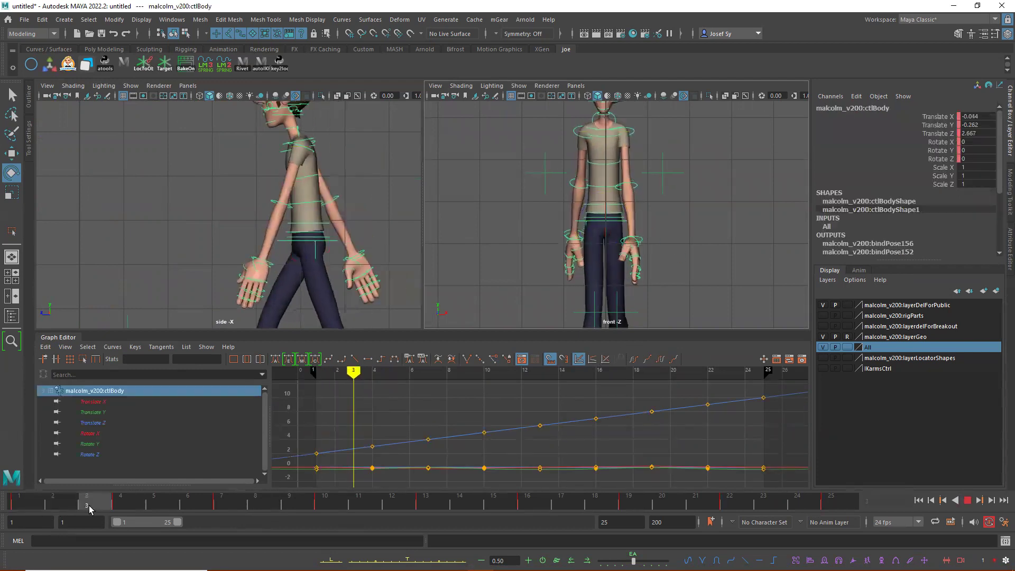
{"action": "key", "text": "alt+v"}
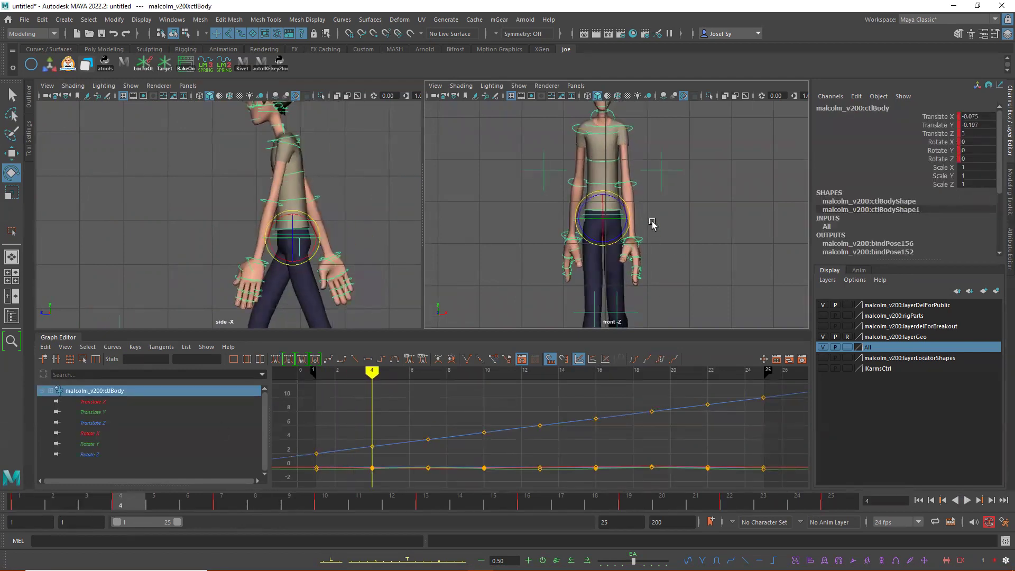
{"action": "key", "text": "w"}
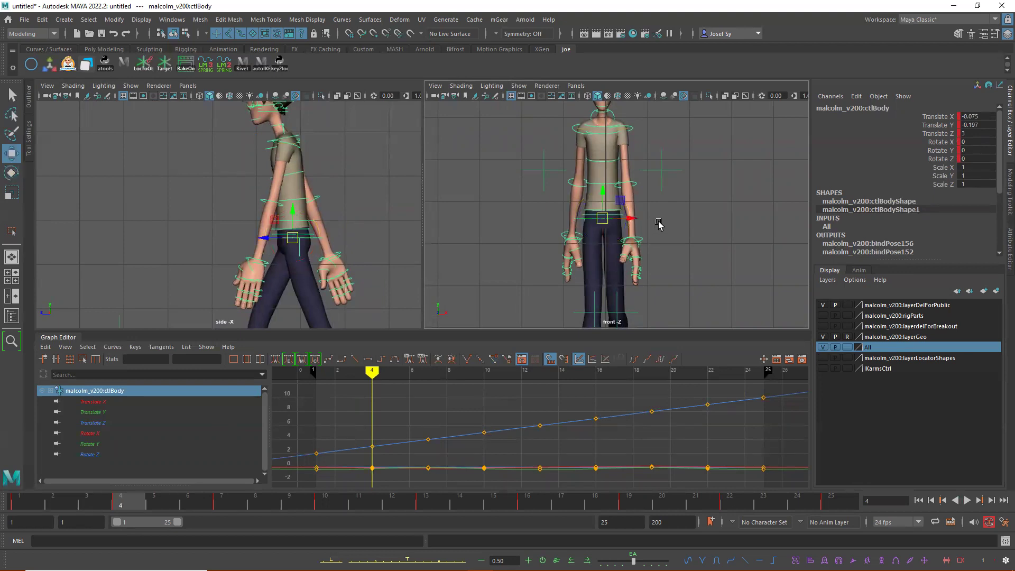
Set the body control's Translate X curve to cycle before its first key and cycle with offset after its last key.
{"action": "left_click", "coordinate": [93, 401]}
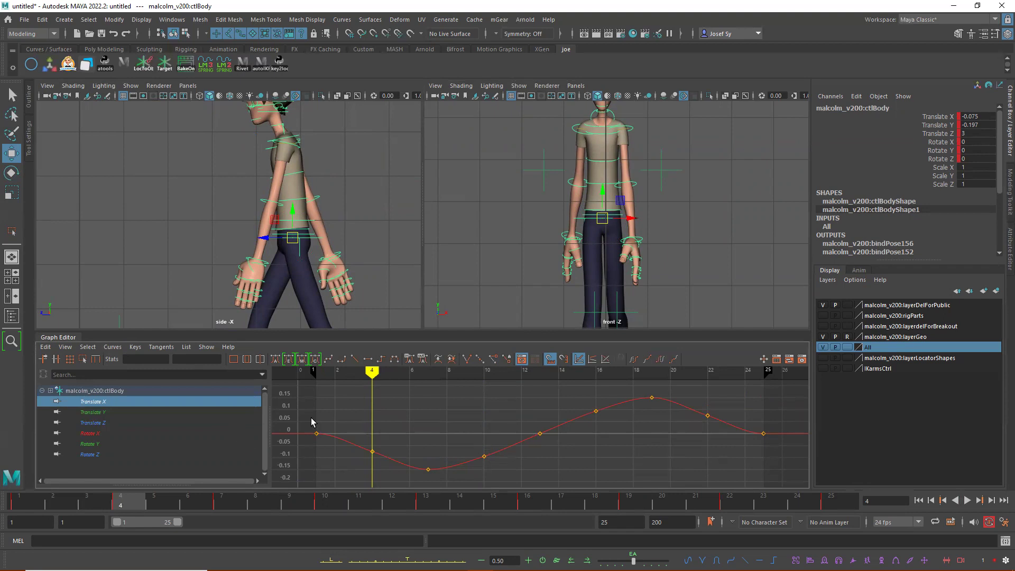
{"action": "scroll", "coordinate": [659, 434], "scroll_direction": "down", "scroll_amount": 3}
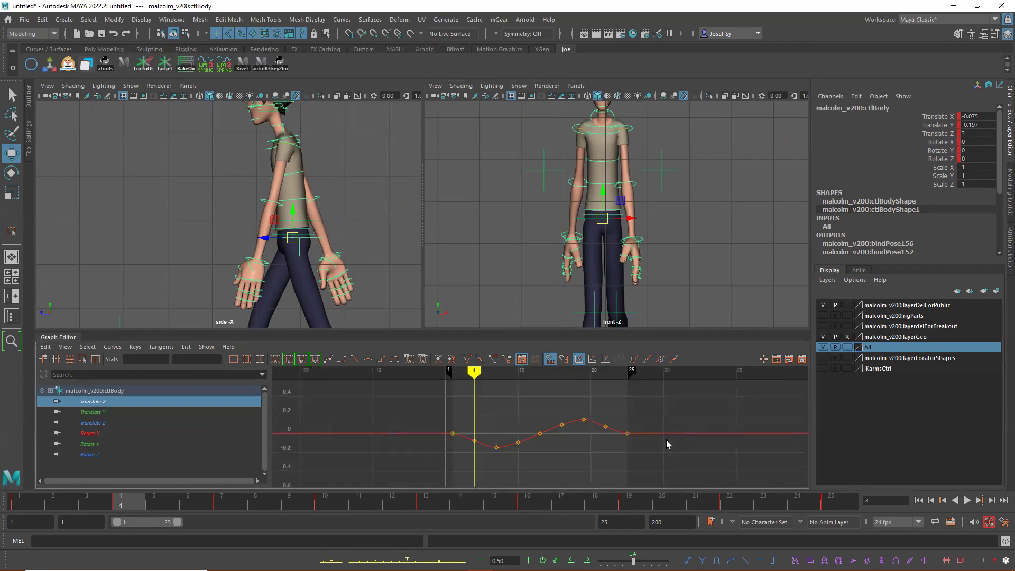
{"action": "key", "text": "f"}
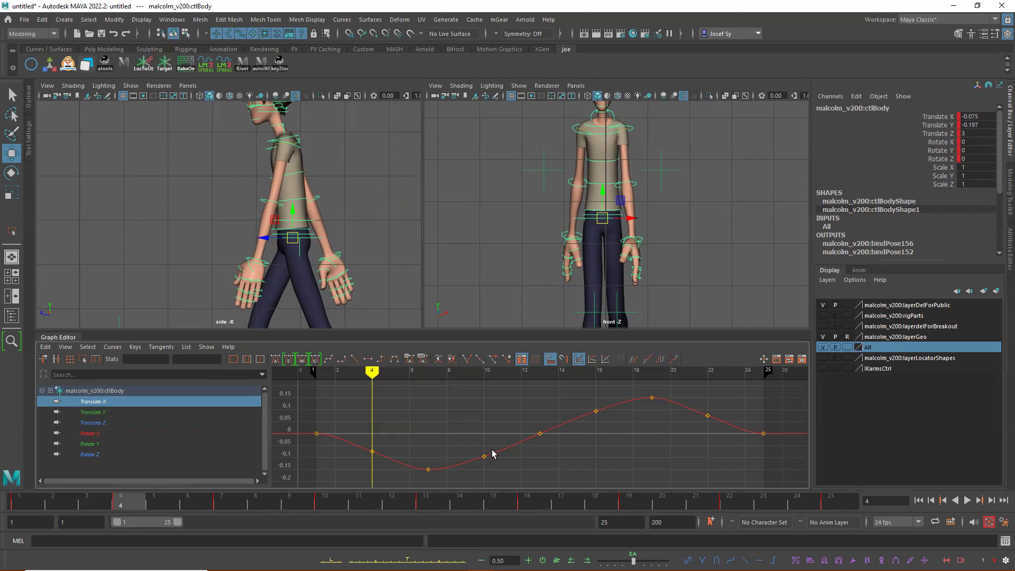
{"action": "scroll", "coordinate": [741, 430], "scroll_direction": "down", "scroll_amount": 10}
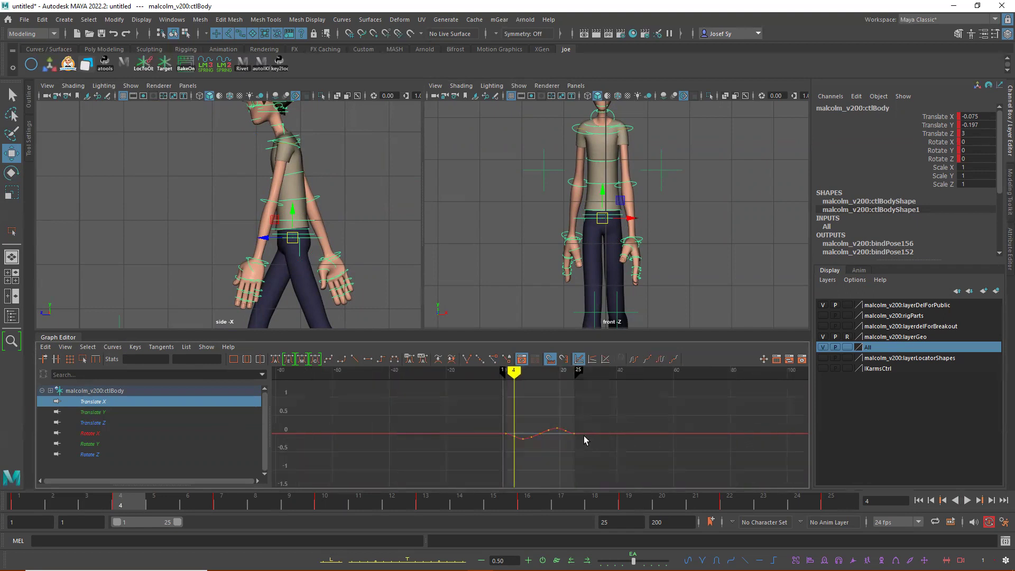
{"action": "left_click_drag", "start_coordinate": [435, 398], "coordinate": [591, 469]}
{"action": "left_click", "coordinate": [91, 454], "text": "shift"}
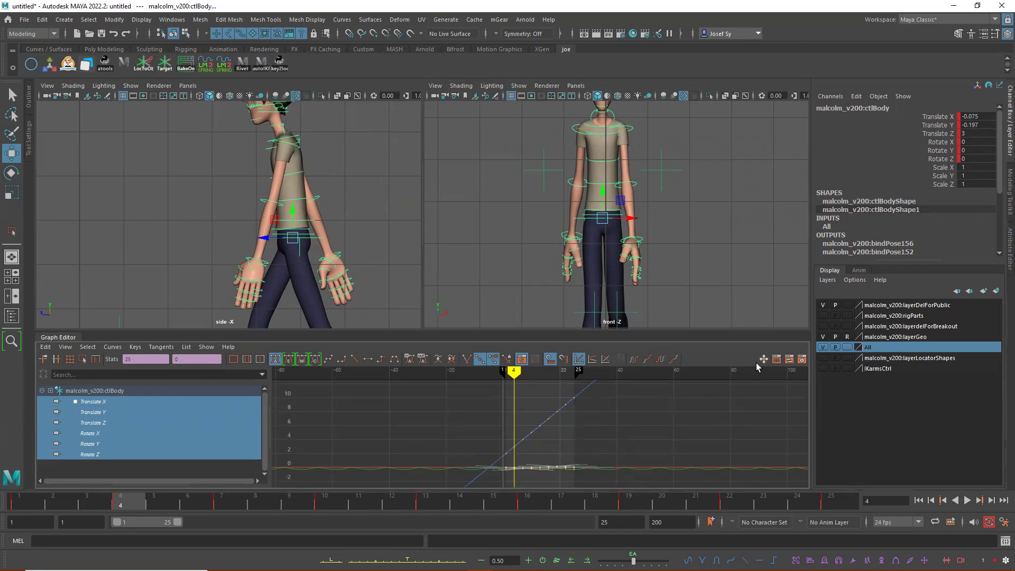
{"action": "left_click", "coordinate": [674, 361]}
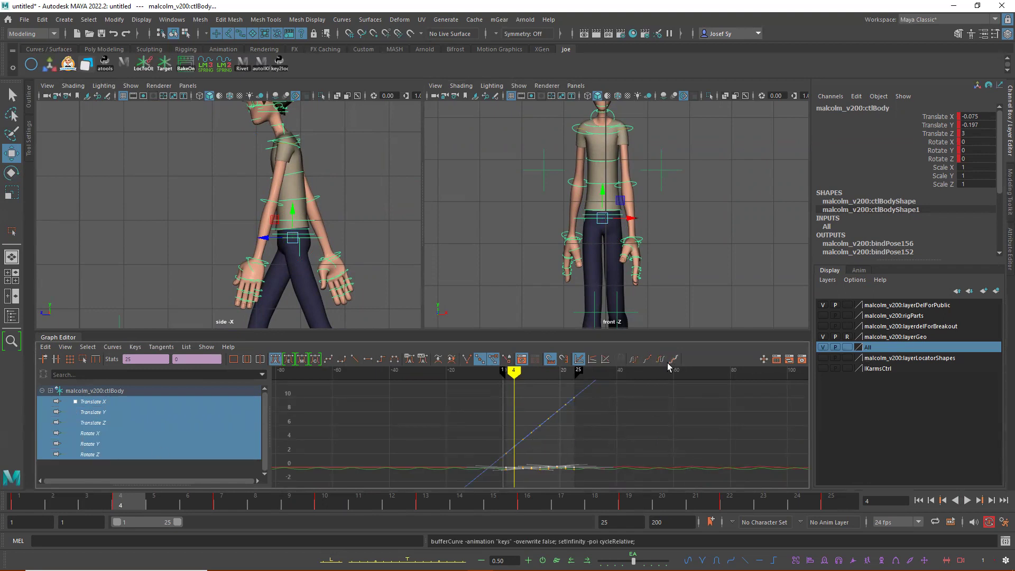
{"action": "left_click", "coordinate": [634, 360]}
Isolate the body control's Translate X curve and examine how it repeats before frame 1 and after frame 25.
{"action": "left_click", "coordinate": [94, 402]}
{"action": "scroll", "coordinate": [583, 453], "scroll_direction": "up", "scroll_amount": 4}
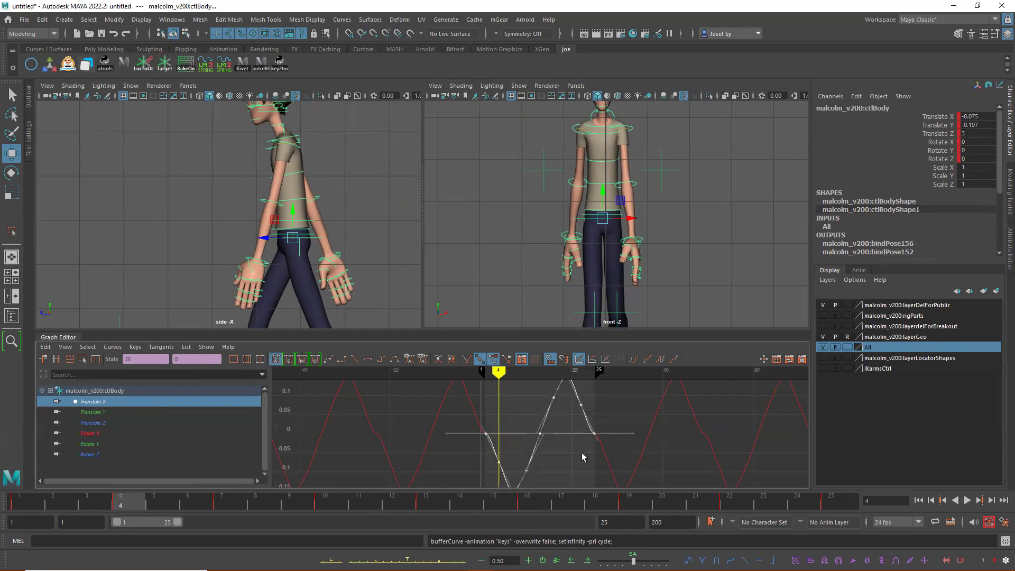
{"action": "scroll", "coordinate": [619, 417], "scroll_direction": "down", "scroll_amount": 5}
{"action": "scroll", "coordinate": [622, 418], "scroll_direction": "up", "scroll_amount": 5}
Try to tilt the Translate X tangents of the first and last keys together, and undo the change.
{"action": "left_click", "coordinate": [481, 433]}
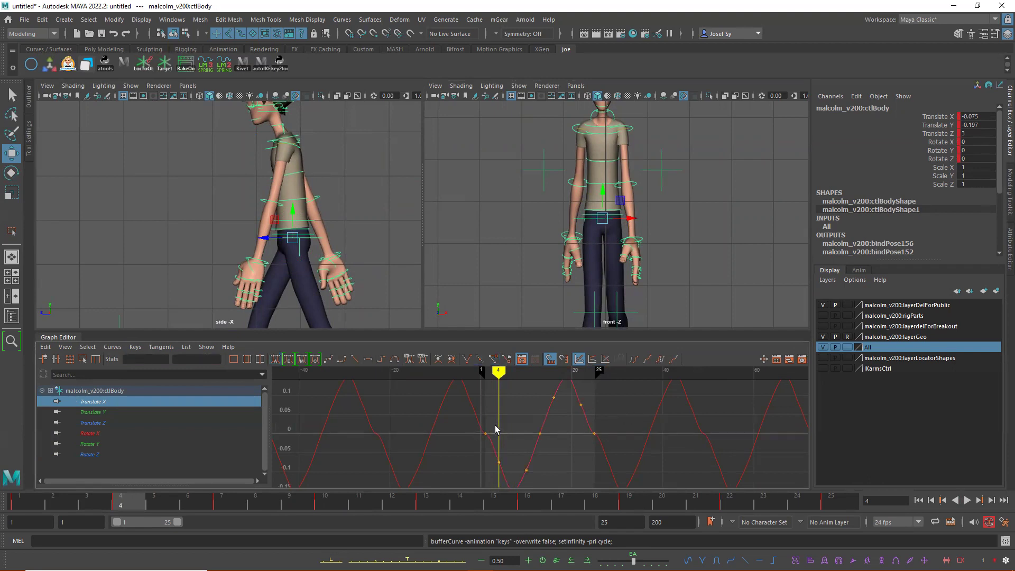
{"action": "left_click", "coordinate": [486, 434]}
{"action": "left_click_drag", "start_coordinate": [585, 449], "coordinate": [586, 447], "text": "shift"}
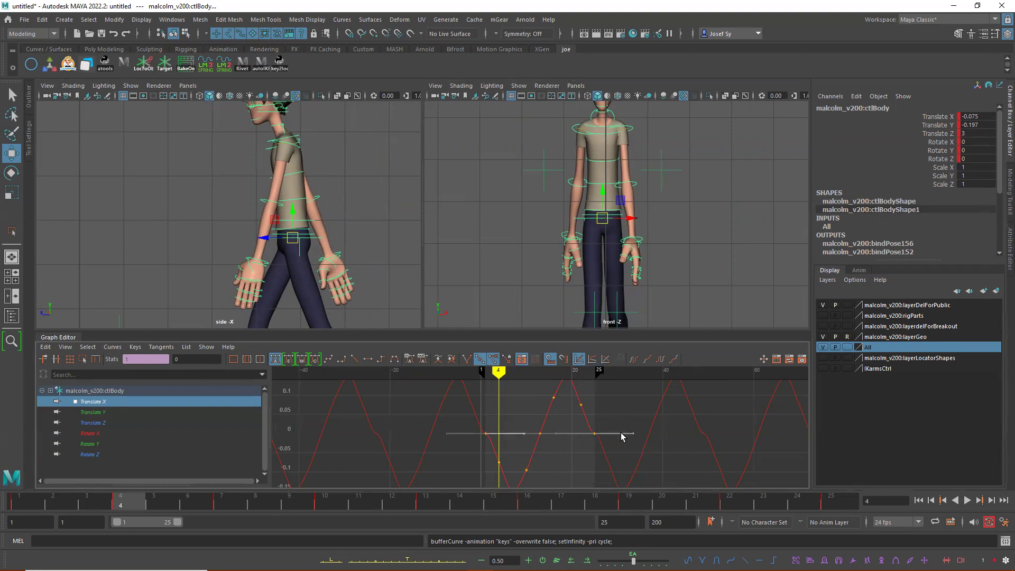
{"action": "left_click_drag", "start_coordinate": [632, 431], "coordinate": [615, 489]}
{"action": "key", "text": "ctrl+z"}
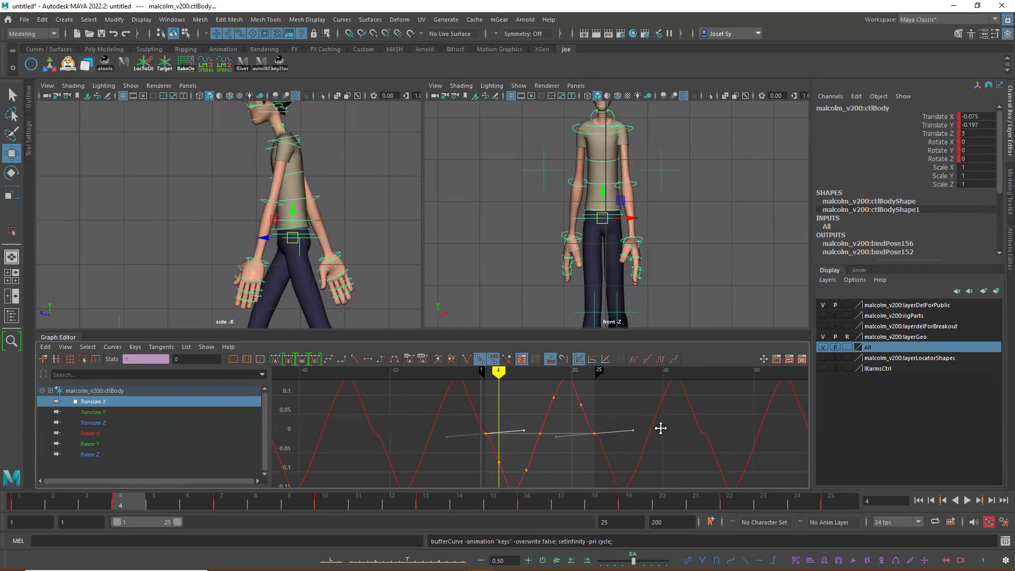
{"action": "key", "text": "ctrl+z"}
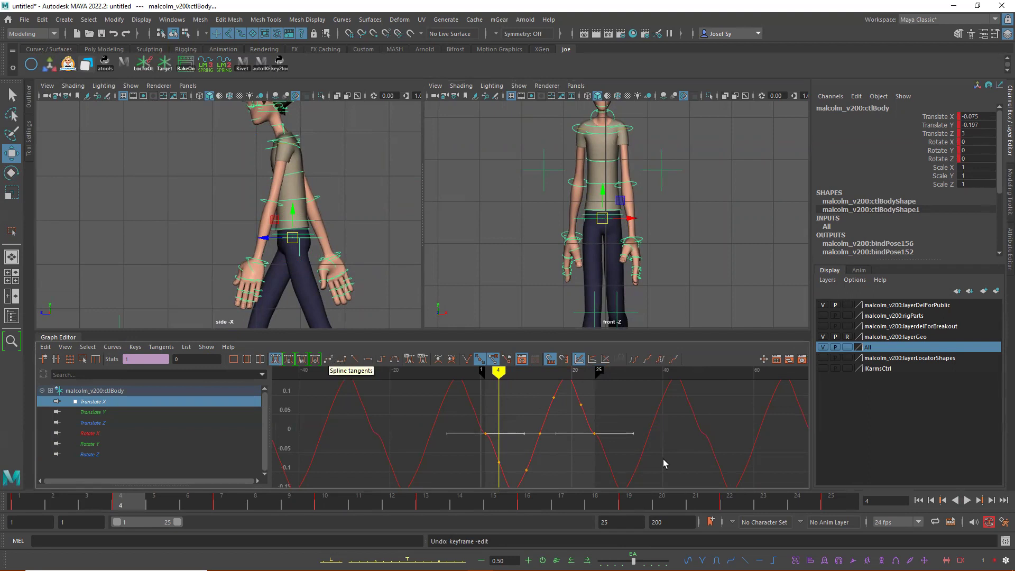
Apply spline tangents to the body control's Translate X keys at frames 1, 13 and 25, and frame the full curve.
{"action": "left_click_drag", "start_coordinate": [473, 427], "coordinate": [625, 444]}
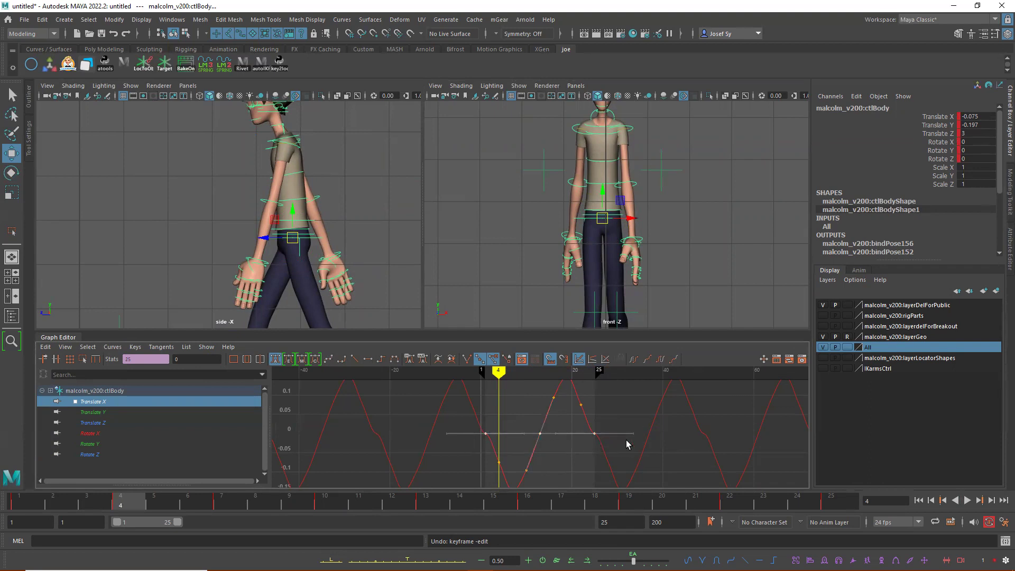
{"action": "left_click", "coordinate": [329, 360]}
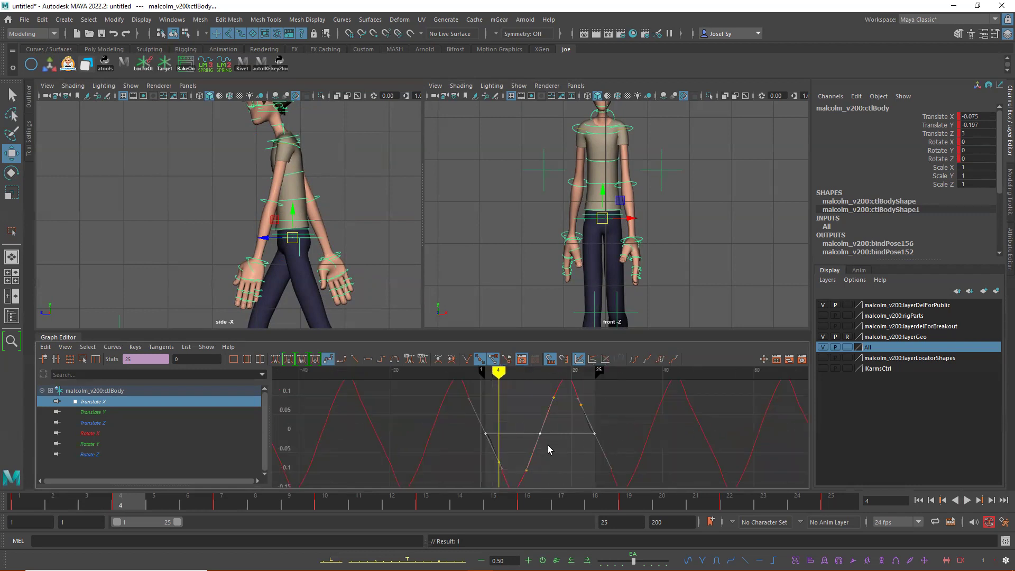
{"action": "mouse_move", "coordinate": [103, 506]}
{"action": "left_mouse_down"}
{"action": "mouse_move", "coordinate": [33, 506]}
{"action": "mouse_move", "coordinate": [121, 506]}
{"action": "left_mouse_up"}
{"action": "scroll", "coordinate": [623, 437], "scroll_direction": "down", "scroll_amount": 5}
{"action": "left_click_drag", "start_coordinate": [492, 396], "coordinate": [598, 480]}
{"action": "key", "text": "f"}
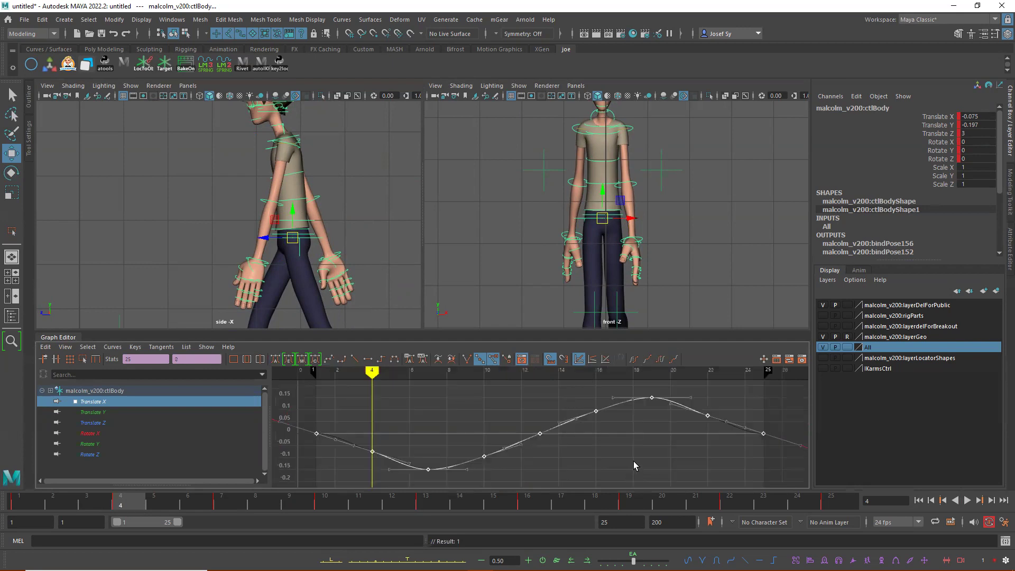
Deselect the curve keys and play the walk to check the sideways body shift.
{"action": "left_click", "coordinate": [670, 452]}
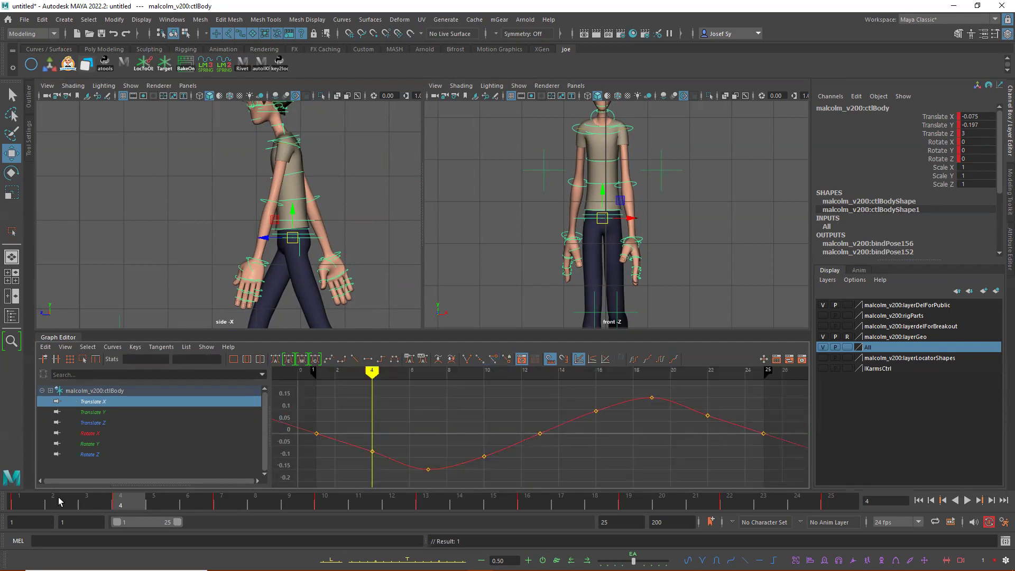
{"action": "key", "text": "alt+v"}
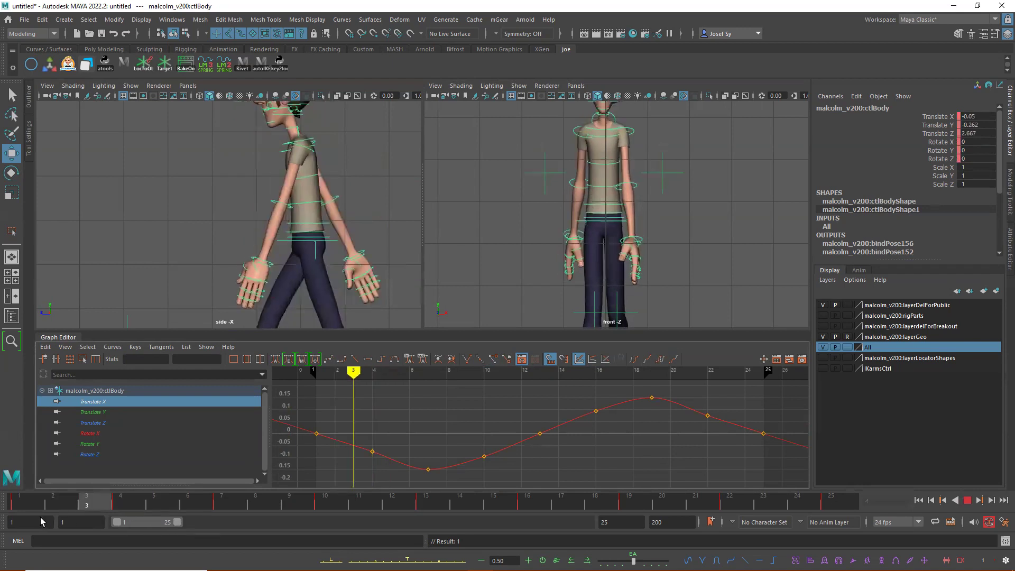
{"action": "key", "text": "alt+v"}
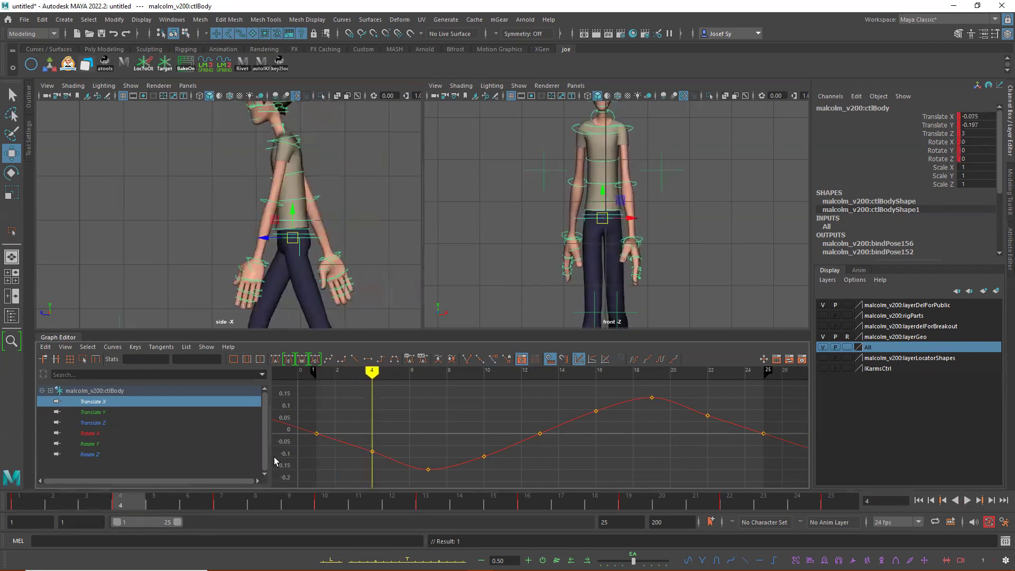
Round the curve's dip by lowering the Translate X keys at frames 4 and 10 to about -0.11.
{"action": "left_click_drag", "start_coordinate": [362, 442], "coordinate": [393, 461]}
{"action": "middle_click_drag", "start_coordinate": [372, 455], "coordinate": [371, 460], "text": "shift"}
{"action": "left_click", "coordinate": [485, 458]}
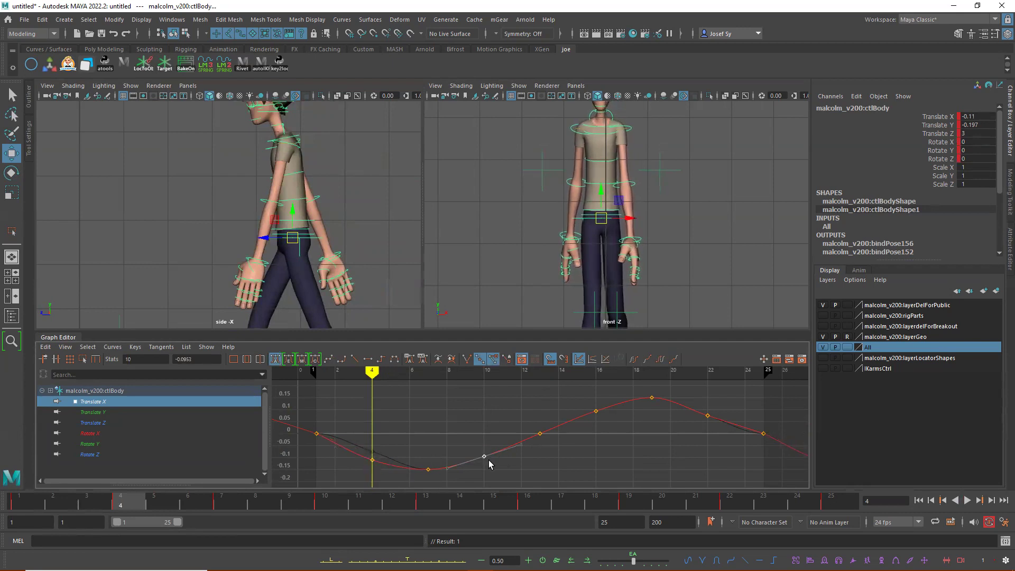
{"action": "middle_click_drag", "start_coordinate": [484, 458], "coordinate": [484, 461]}
Round the curve's peak by raising the Translate X keys at frames 16 and 22 to about 0.11.
{"action": "left_click_drag", "start_coordinate": [580, 395], "coordinate": [623, 428]}
{"action": "left_click", "coordinate": [707, 416], "text": "shift"}
{"action": "middle_click_drag", "start_coordinate": [707, 415], "coordinate": [707, 410]}
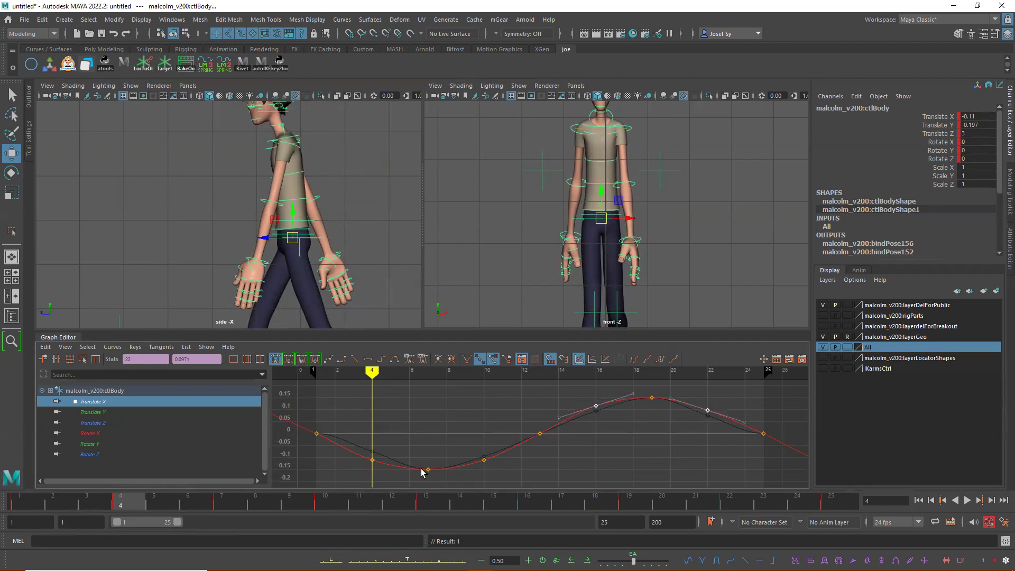
{"action": "left_click", "coordinate": [707, 410]}
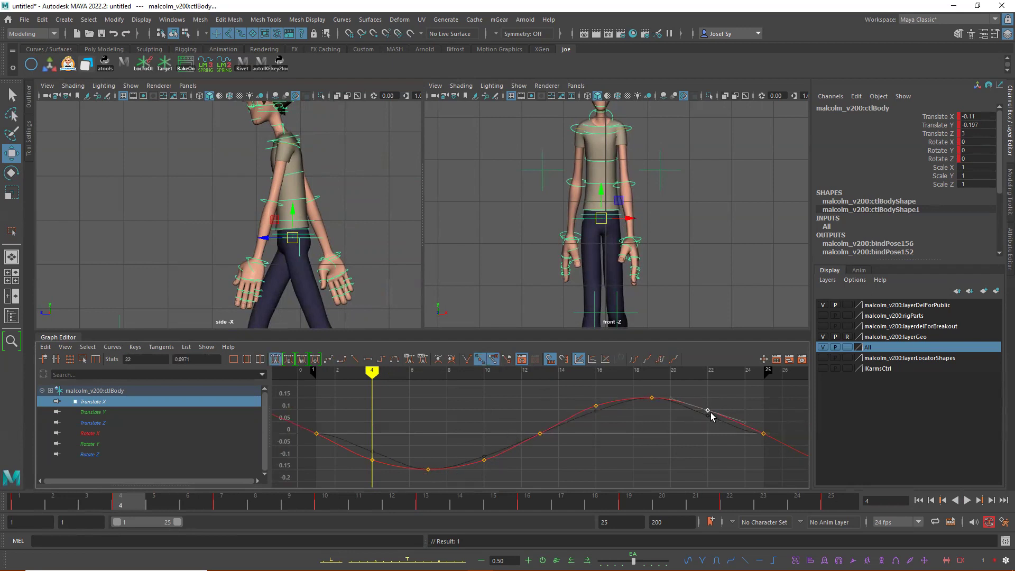
Inspect the Translate X curve's flow through its first and last keys and play the walk to check the shift.
{"action": "left_click_drag", "start_coordinate": [755, 451], "coordinate": [773, 426]}
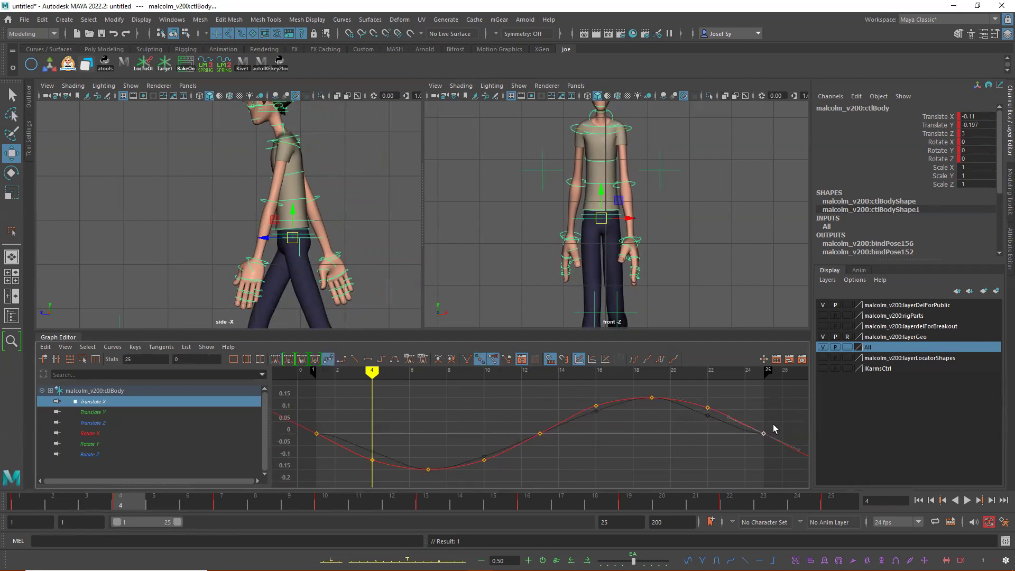
{"action": "left_click_drag", "start_coordinate": [338, 421], "coordinate": [286, 458]}
{"action": "key", "text": "a"}
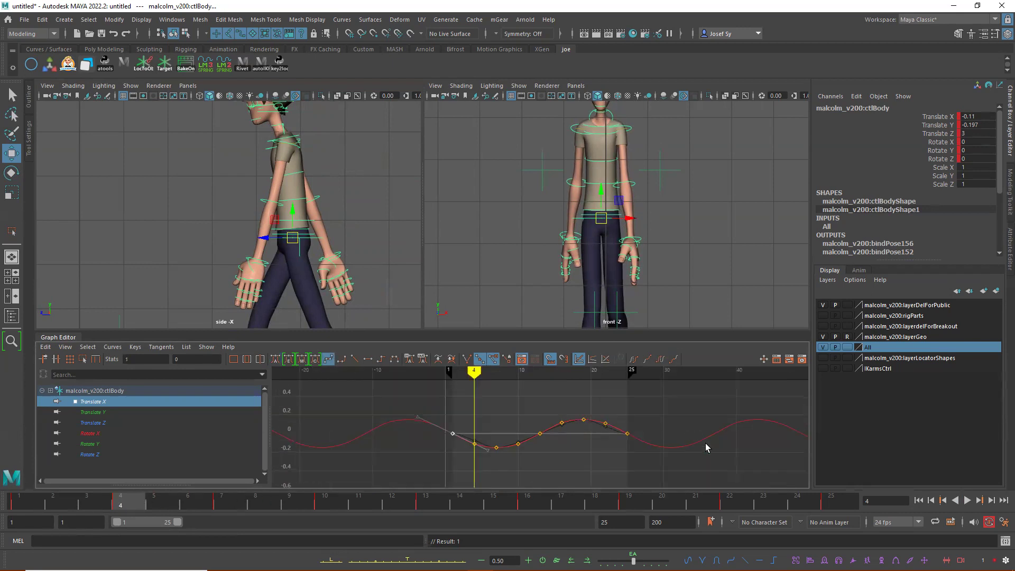
{"action": "middle_click_drag", "start_coordinate": [740, 447], "coordinate": [546, 444], "text": "alt"}
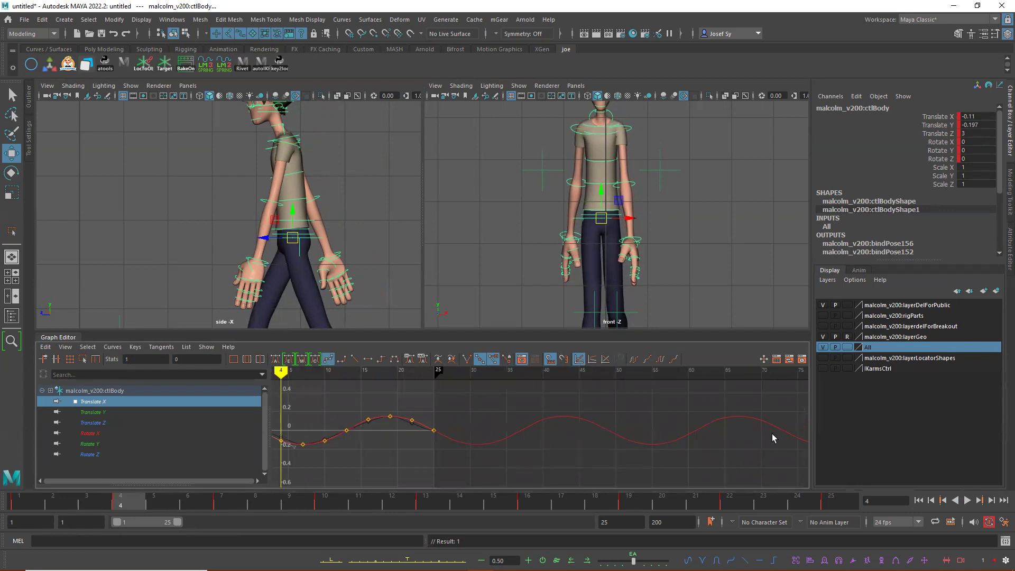
{"action": "key", "text": "alt+v"}
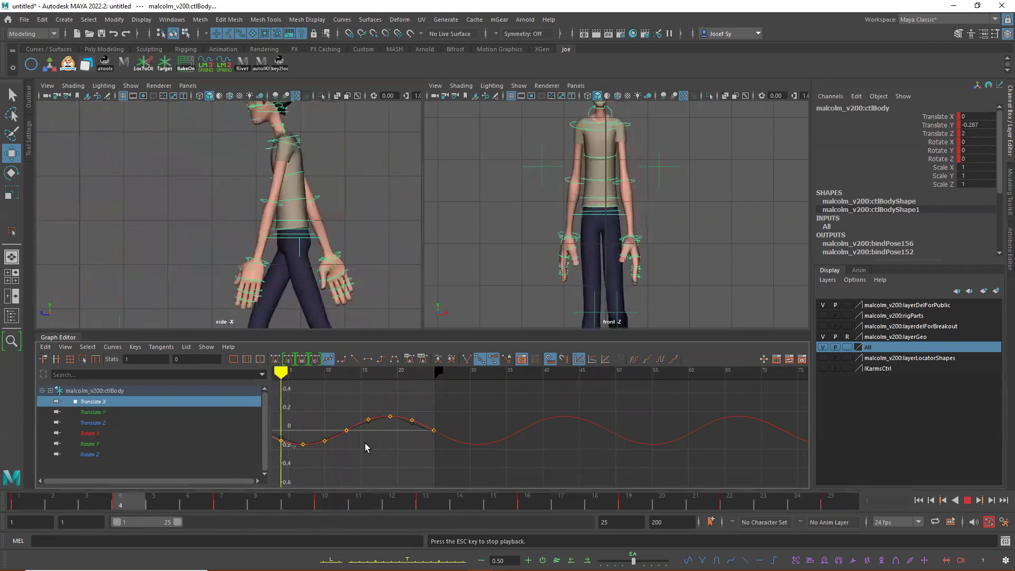
{"action": "left_click", "coordinate": [967, 501]}
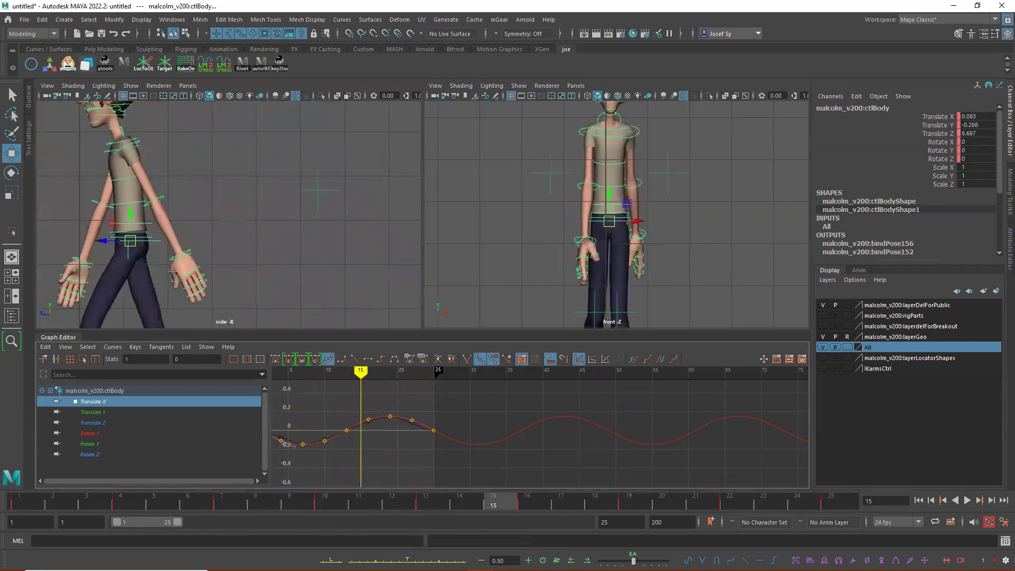
Return to frame 1 and select all the Translate X keys between frames 1 and 25.
{"action": "left_click", "coordinate": [17, 505]}
{"action": "middle_click_drag", "start_coordinate": [692, 235], "coordinate": [723, 229], "text": "alt"}
{"action": "mouse_move", "coordinate": [20, 505]}
{"action": "left_mouse_down"}
{"action": "mouse_move", "coordinate": [106, 507]}
{"action": "mouse_move", "coordinate": [15, 504]}
{"action": "left_mouse_up"}
{"action": "scroll", "coordinate": [412, 447], "scroll_direction": "down", "scroll_amount": 4}
{"action": "left_click_drag", "start_coordinate": [407, 415], "coordinate": [510, 467]}
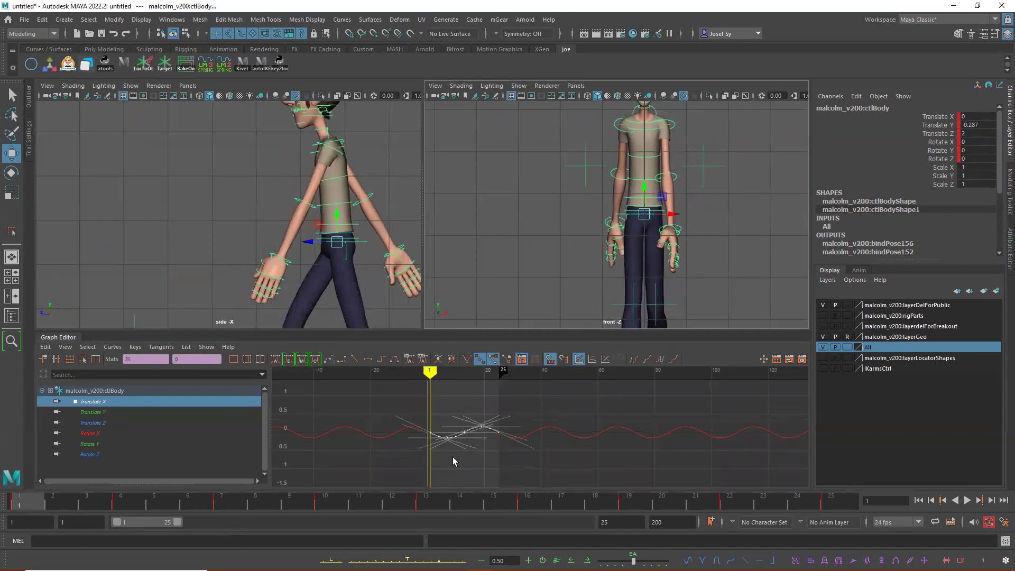
{"action": "key", "text": "f"}
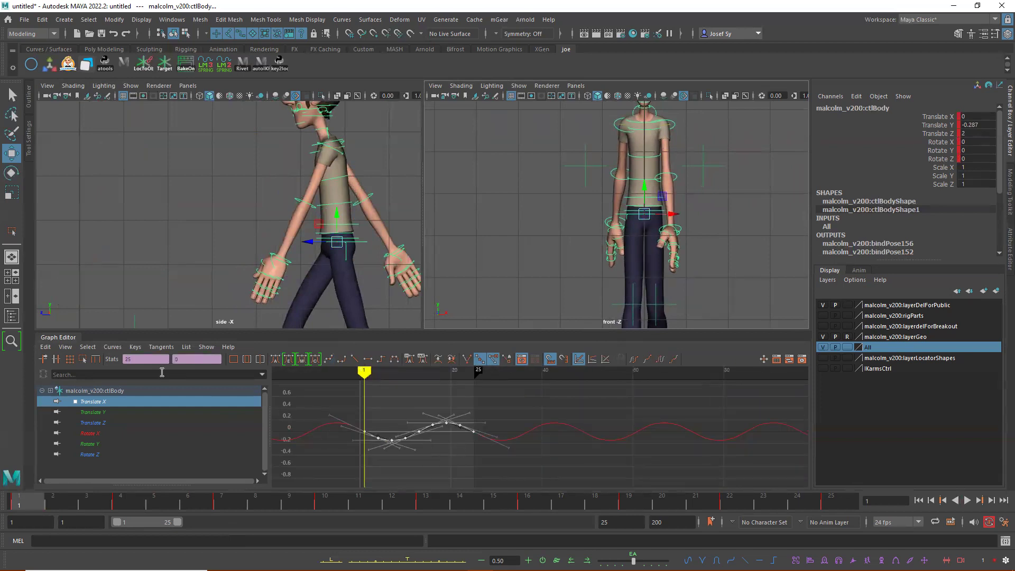
{"action": "left_click", "coordinate": [82, 360]}
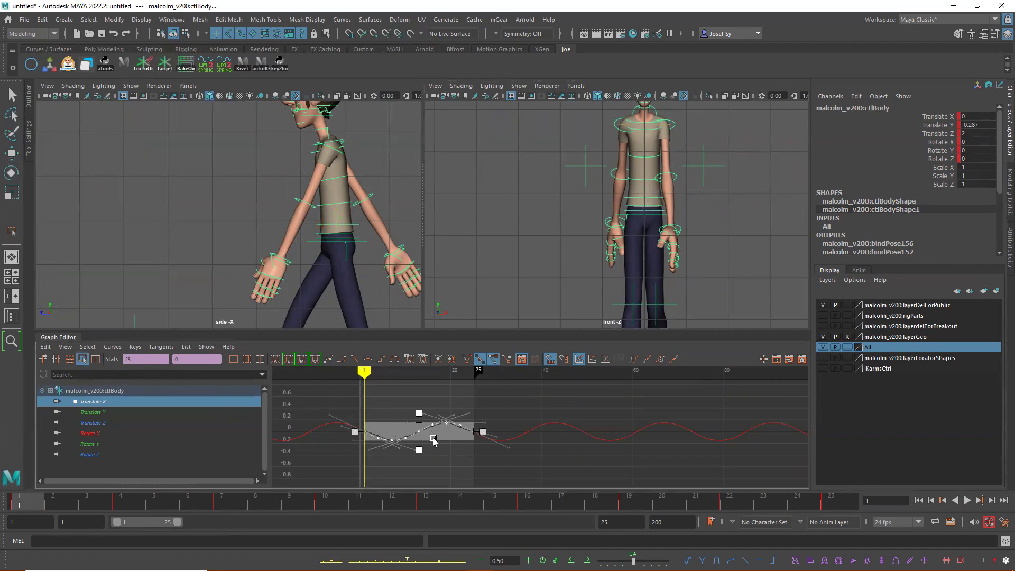
{"action": "right_click_drag", "start_coordinate": [482, 460], "coordinate": [528, 455], "text": "alt"}
{"action": "middle_click_drag", "start_coordinate": [591, 448], "coordinate": [998, 454], "text": "alt"}
{"action": "middle_click_drag", "start_coordinate": [681, 432], "coordinate": [756, 435], "text": "alt"}
{"action": "mouse_move", "coordinate": [700, 441]}
{"action": "right_mouse_down", "text": "alt"}
{"action": "mouse_move", "coordinate": [677, 442]}
{"action": "mouse_move", "coordinate": [709, 437]}
{"action": "right_mouse_up", "text": "alt"}
{"action": "key", "text": "f"}
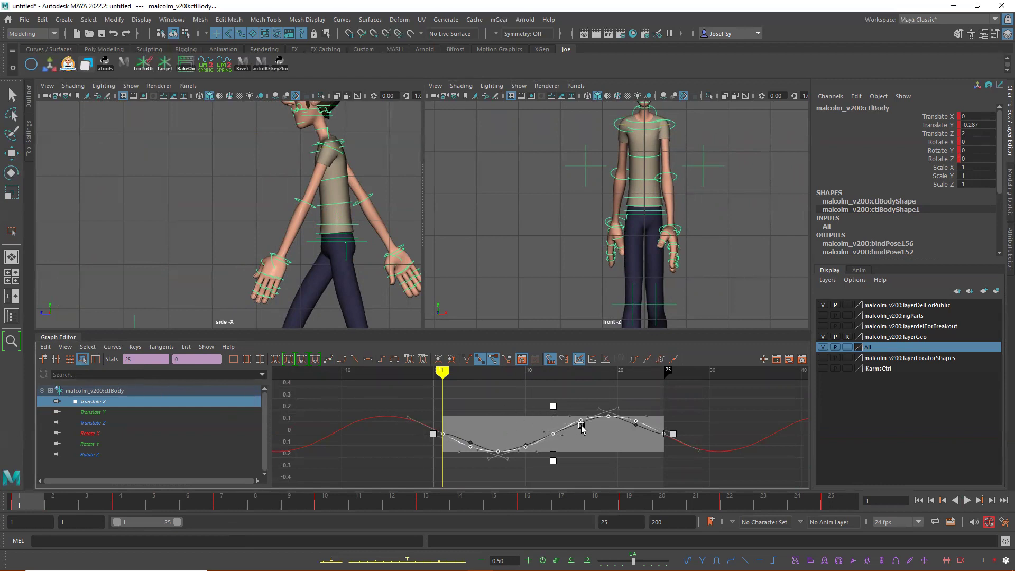
{"action": "key", "text": "w"}
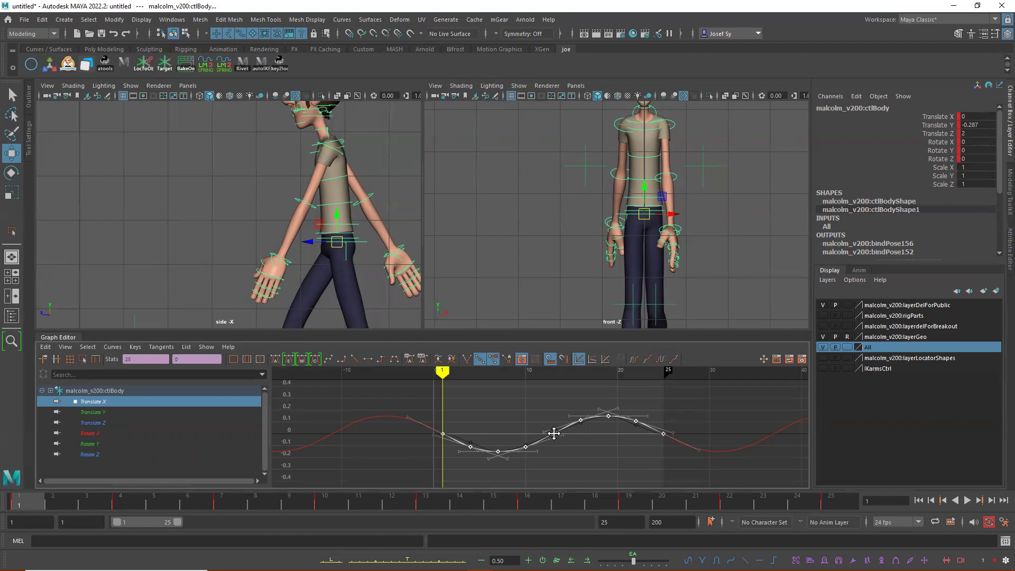
Try to exaggerate the sideways shift by scaling the Translate X keys vertically to peaks of about ±0.33, and play the walk.
{"action": "key", "text": "r"}
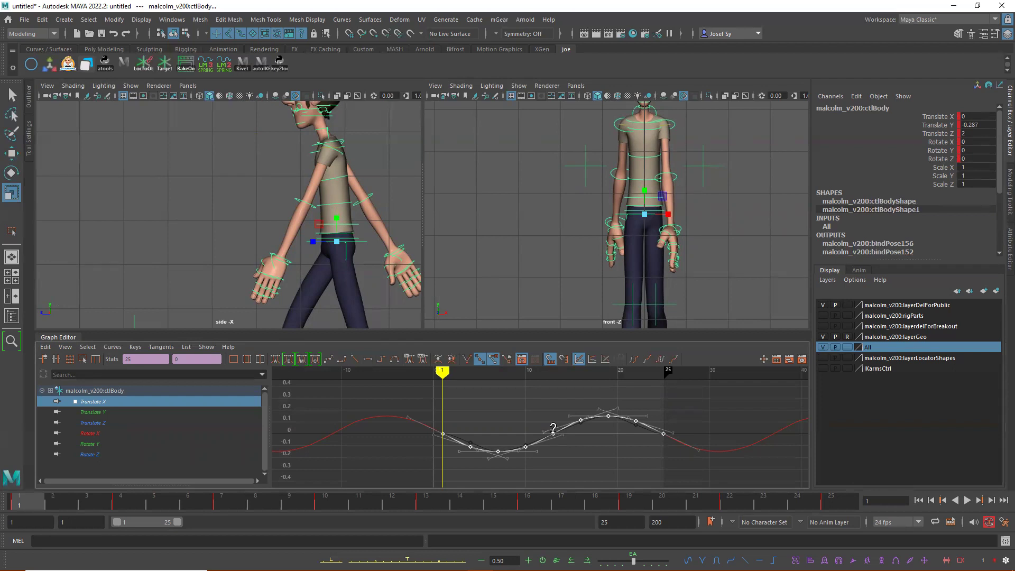
{"action": "left_click_drag", "start_coordinate": [554, 425], "coordinate": [561, 402]}
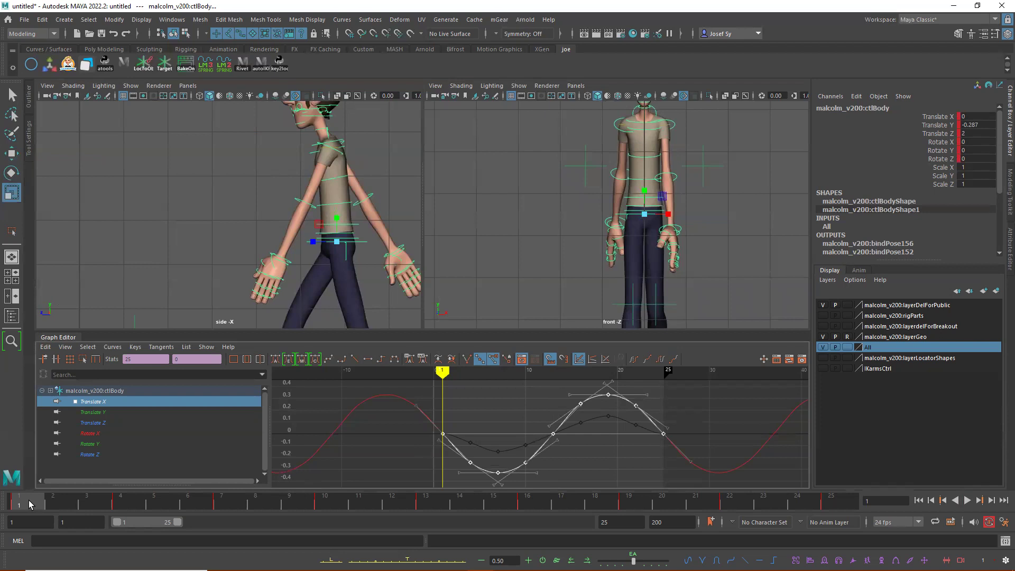
{"action": "key", "text": "alt+v"}
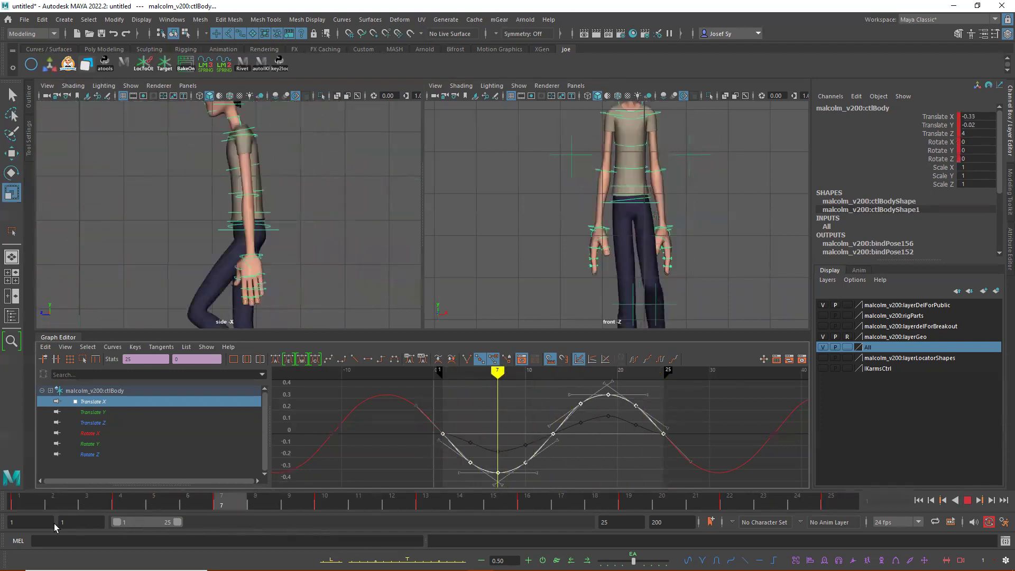
{"action": "key", "text": "alt+v"}
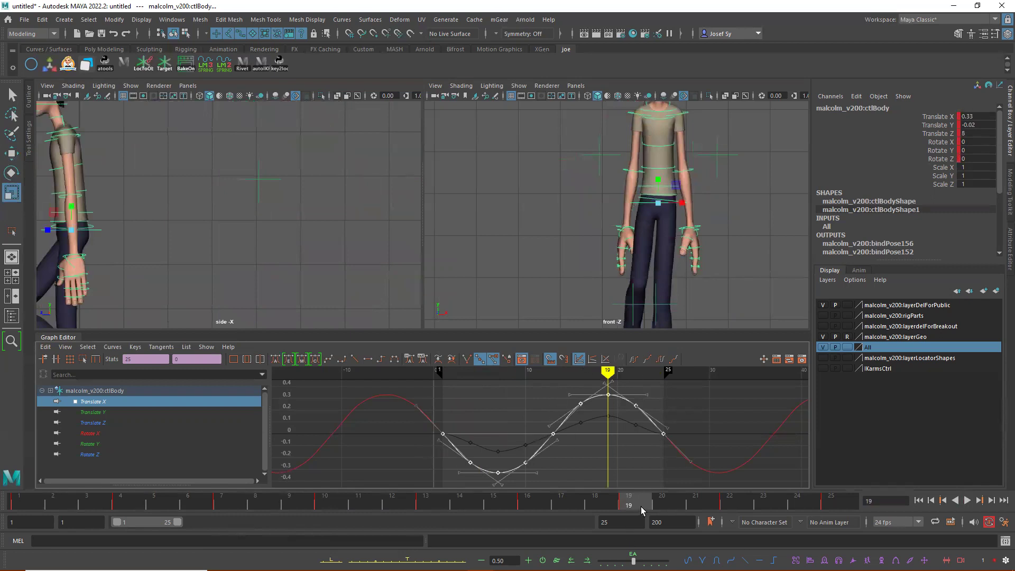
Undo the Translate X key scaling and frame the whole character in the front view.
{"action": "key", "text": "ctrl+z"}
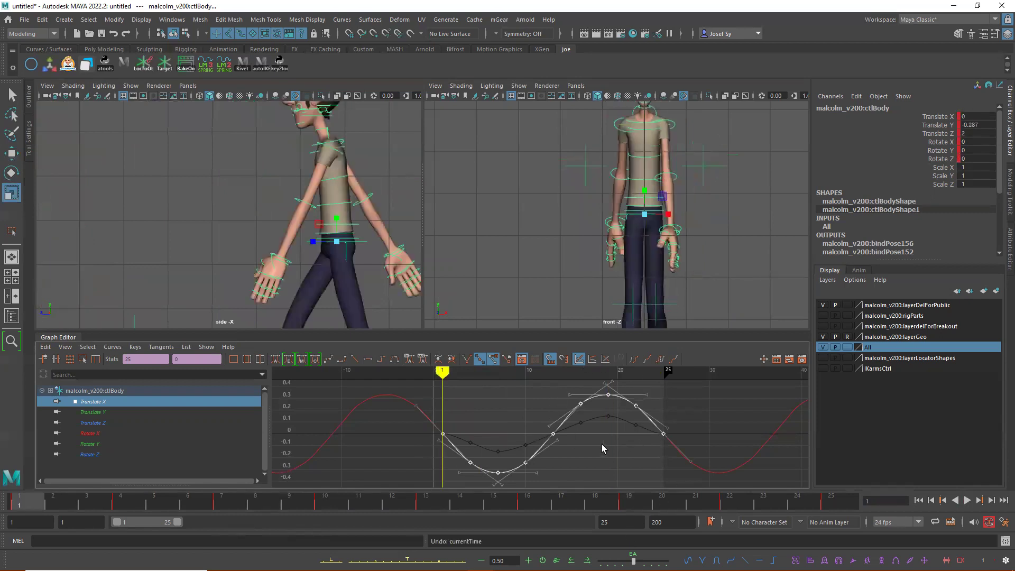
{"action": "key", "text": "ctrl+z"}
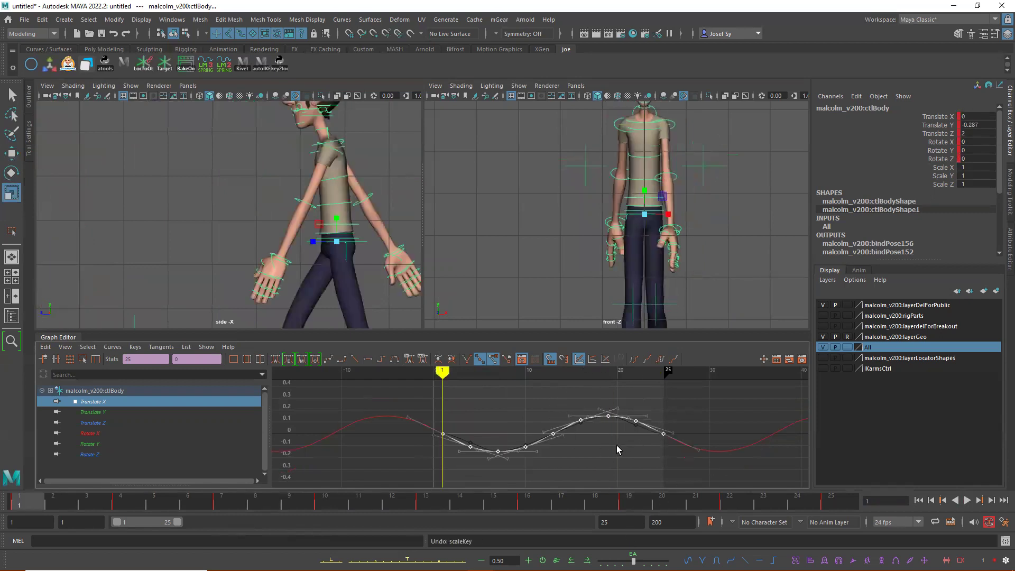
{"action": "key", "text": "a"}
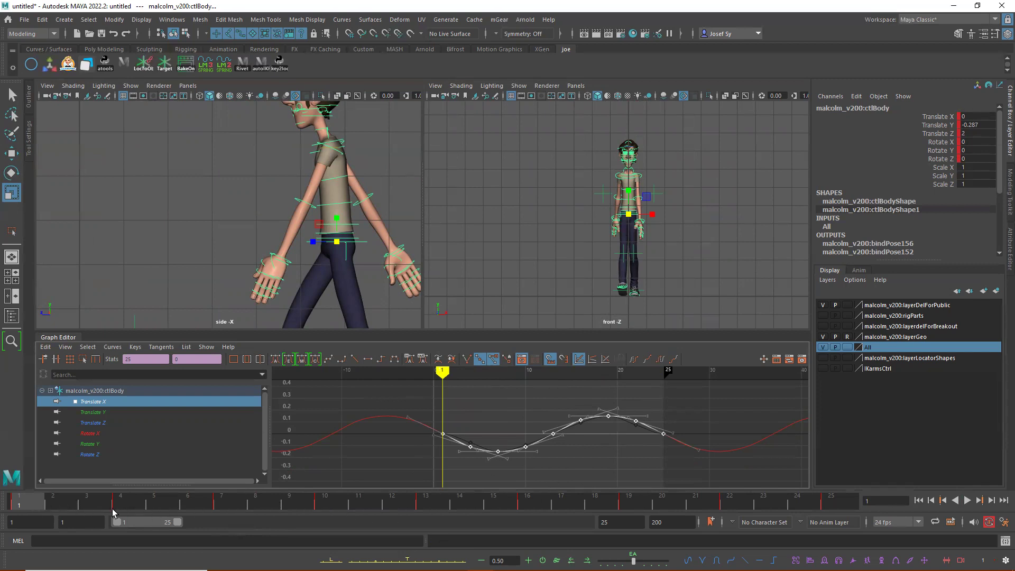
Play the walk, try scaling the Translate X keys vertically to peaks of about ±0.2, and undo the scaling.
{"action": "key", "text": "alt+v"}
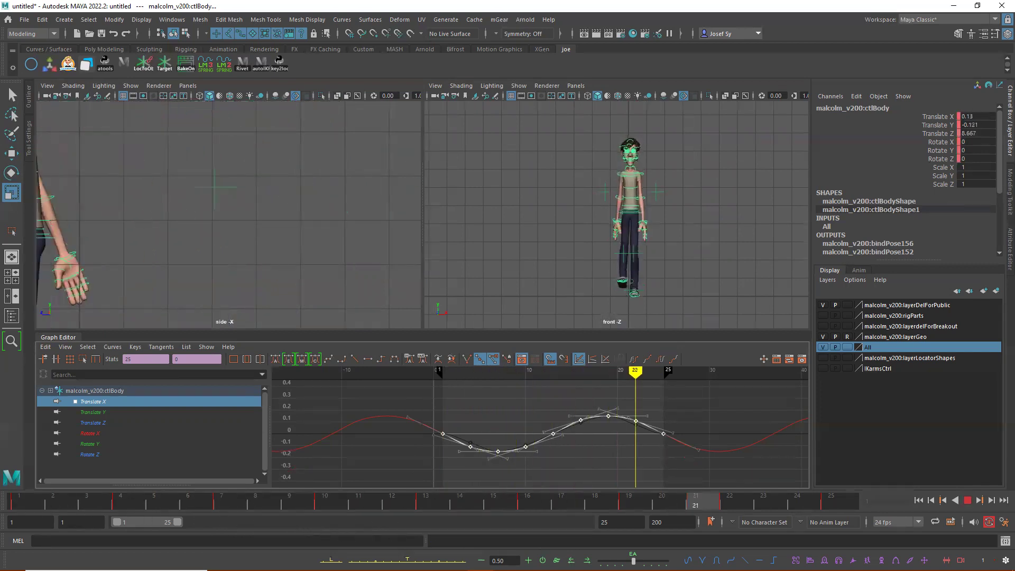
{"action": "key", "text": "Escape"}
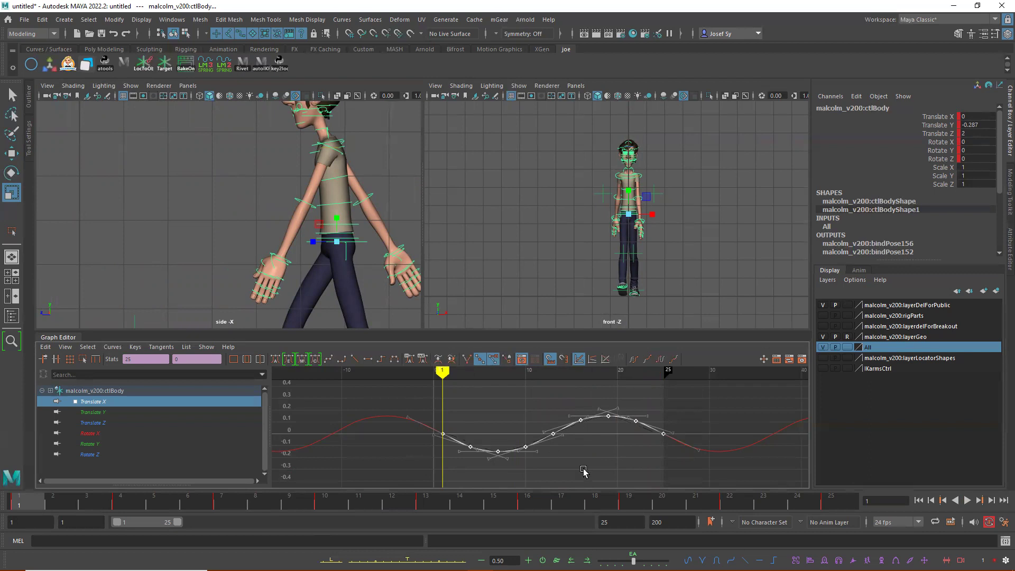
{"action": "middle_click_drag", "start_coordinate": [552, 424], "coordinate": [552, 425], "text": "shift"}
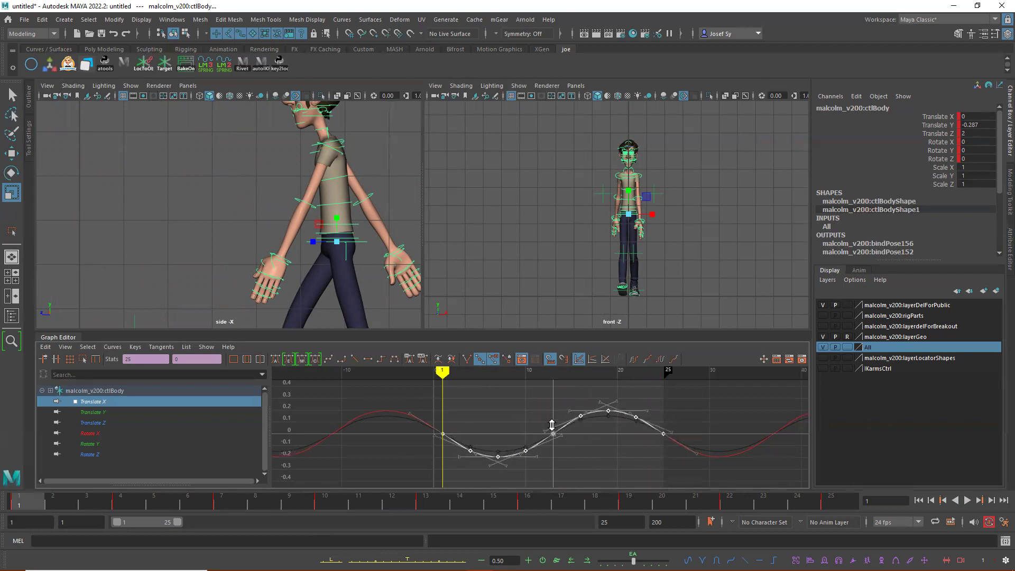
{"action": "key", "text": "ctrl+z"}
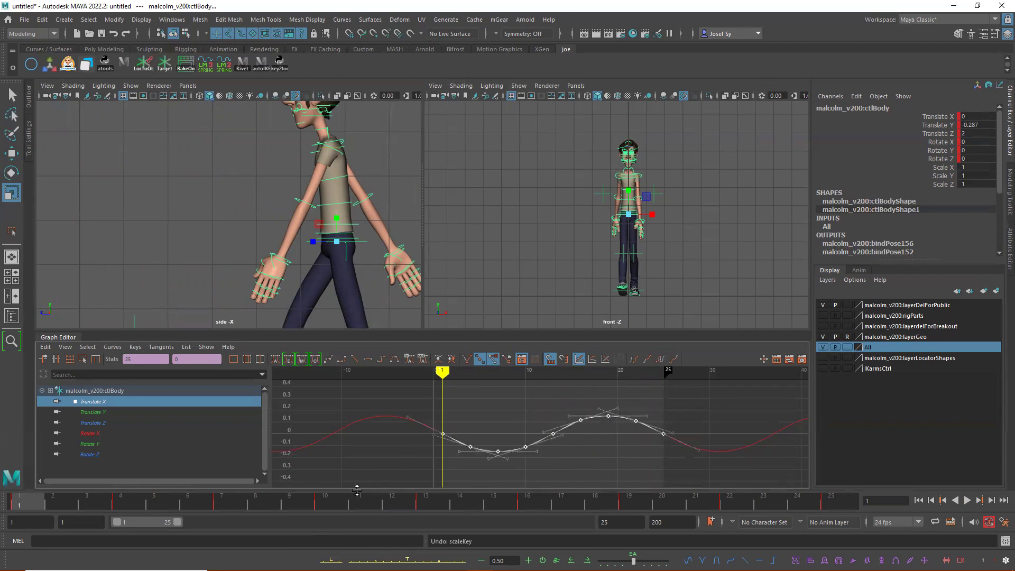
At frame 7, scale the Translate X keys vertically to peaks of about ±0.22 and play the walk from frame 1.
{"action": "left_click_drag", "start_coordinate": [144, 503], "coordinate": [225, 509]}
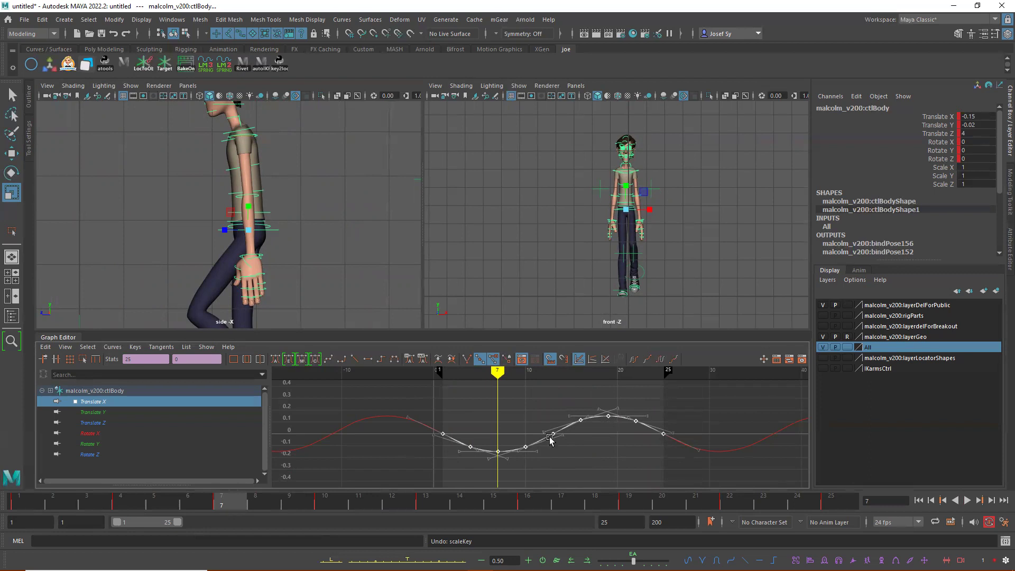
{"action": "middle_click_drag", "start_coordinate": [553, 431], "coordinate": [555, 421], "text": "shift"}
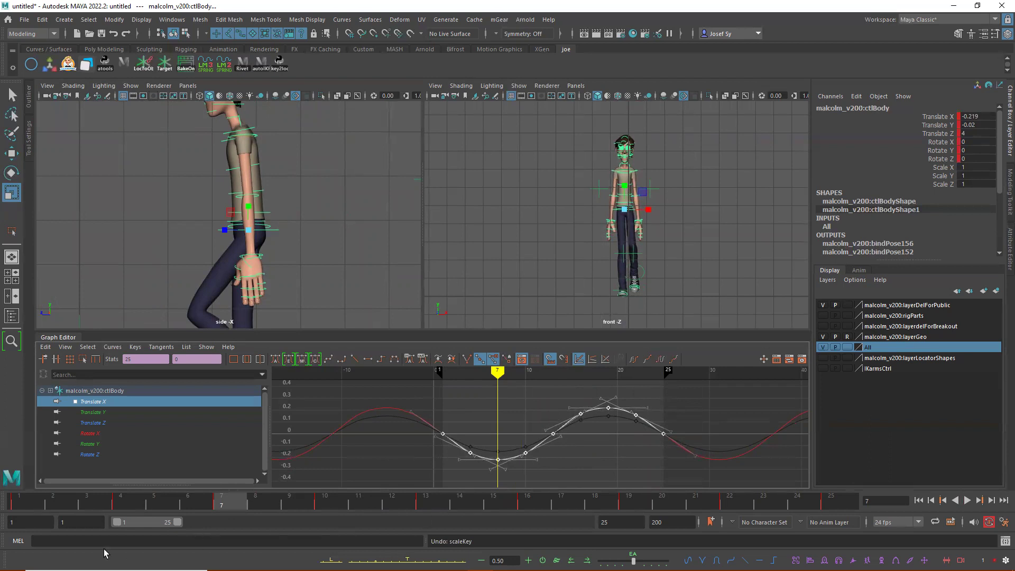
{"action": "left_click", "coordinate": [30, 500]}
{"action": "key", "text": "alt+v"}
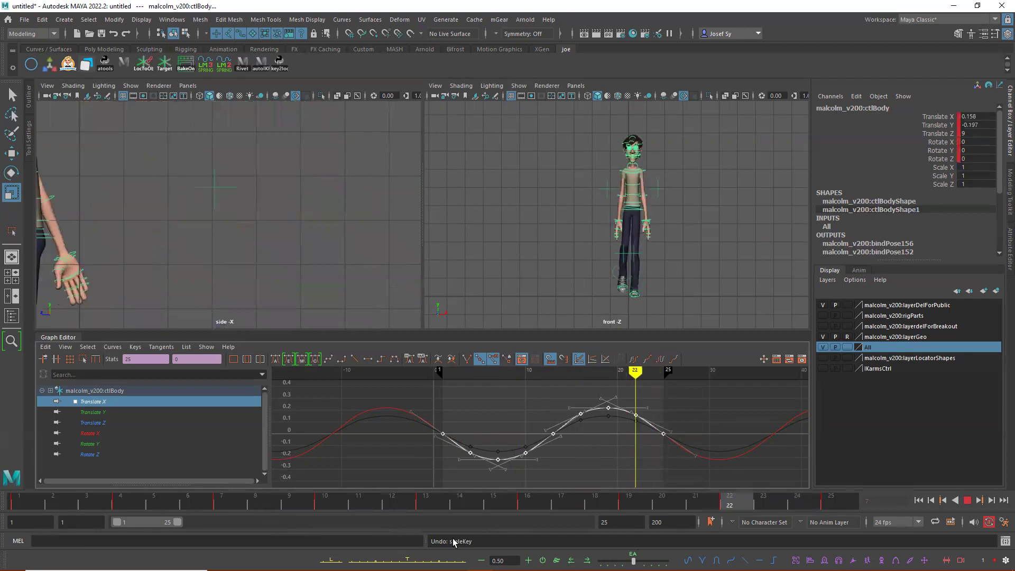
{"action": "left_click_drag", "start_coordinate": [95, 506], "coordinate": [7, 533]}
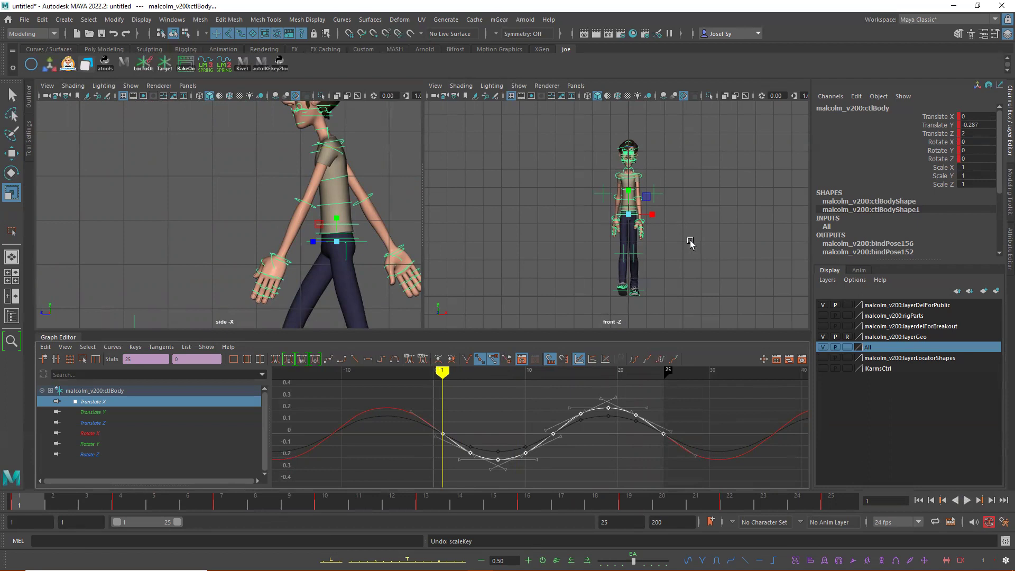
Select the ctlHips2 control in the front view and play the walk up to frame 7 to check the hip tilt.
{"action": "scroll", "coordinate": [694, 242], "scroll_direction": "up", "scroll_amount": 3}
{"action": "scroll", "coordinate": [694, 243], "scroll_direction": "up", "scroll_amount": 3}
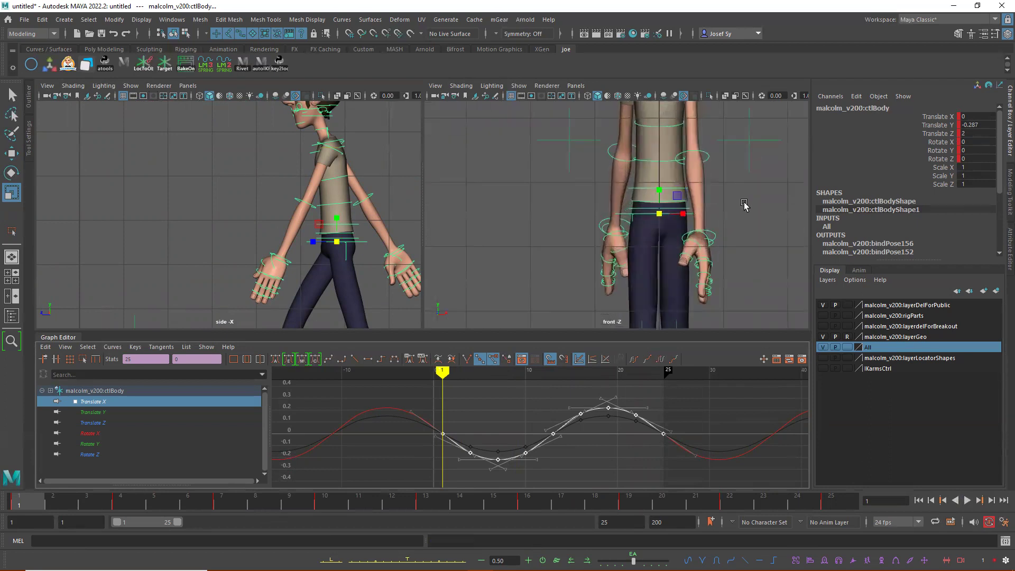
{"action": "left_click", "coordinate": [743, 205]}
{"action": "left_click", "coordinate": [676, 208]}
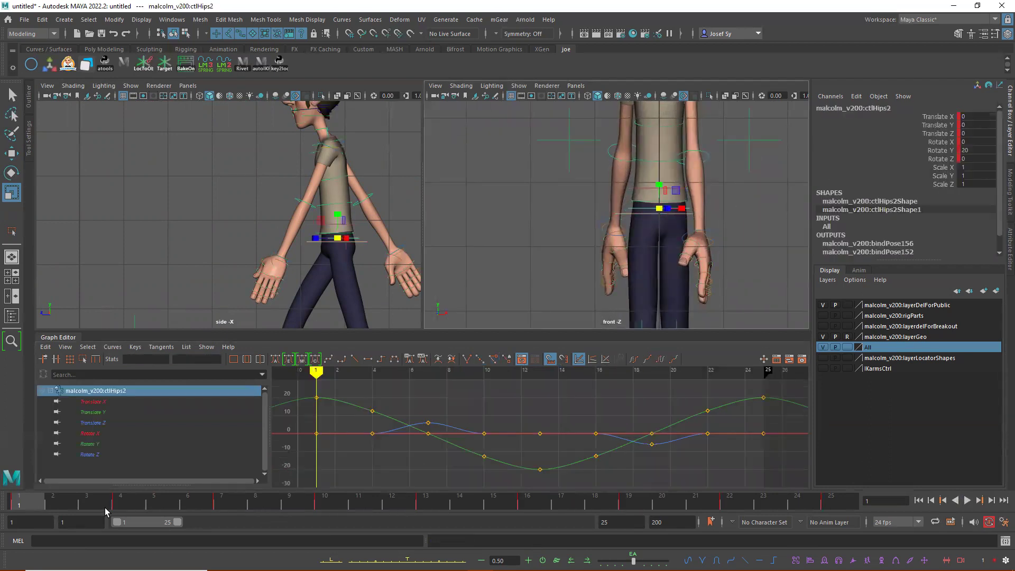
{"action": "key", "text": "alt+v"}
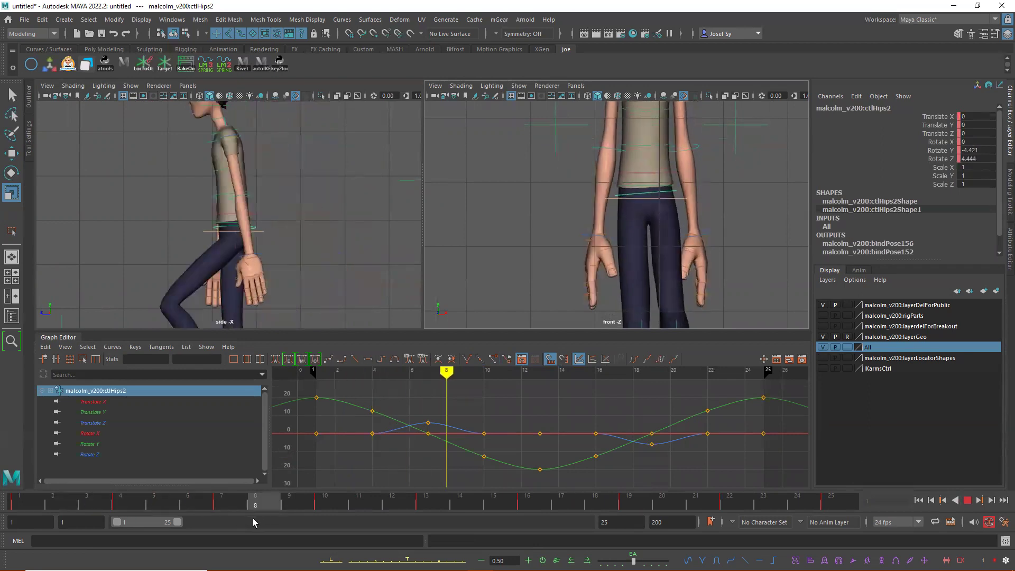
{"action": "key", "text": "alt+v"}
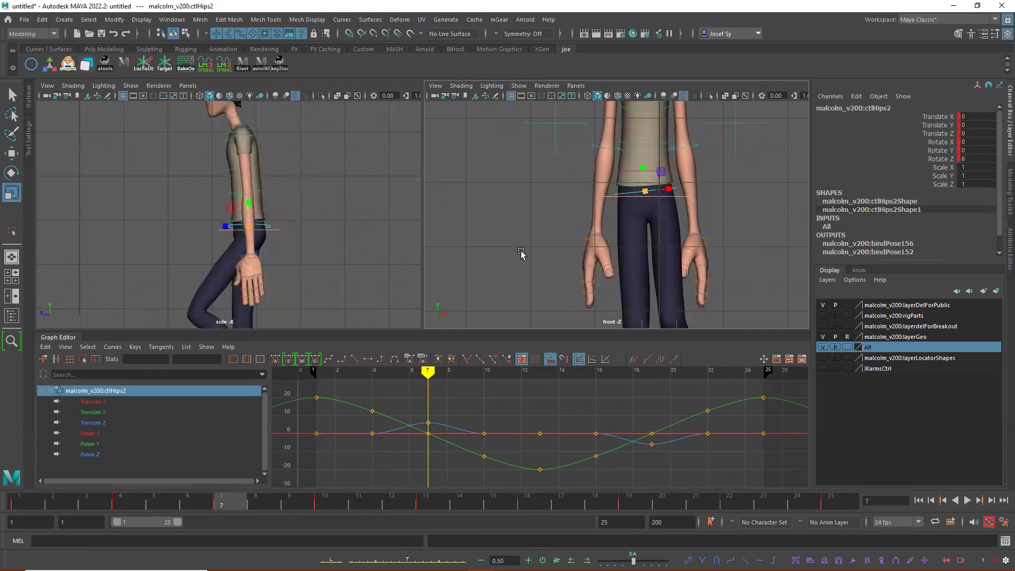
Isolate the hips' Rotate Z curve, raise its frame 10 key to about 4.6 and play the walk.
{"action": "left_click", "coordinate": [89, 456]}
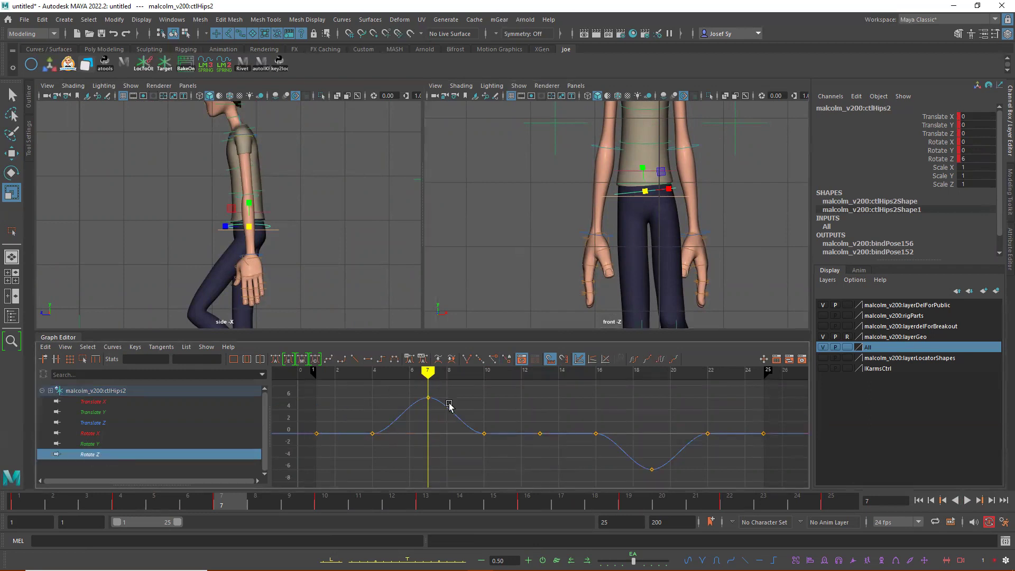
{"action": "left_click_drag", "start_coordinate": [463, 448], "coordinate": [504, 425]}
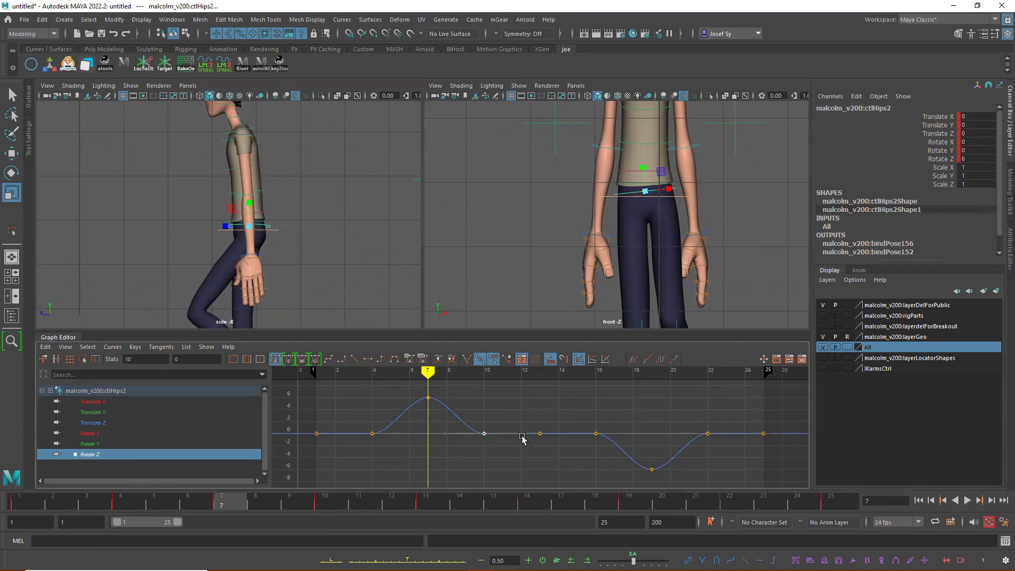
{"action": "left_click", "coordinate": [485, 435]}
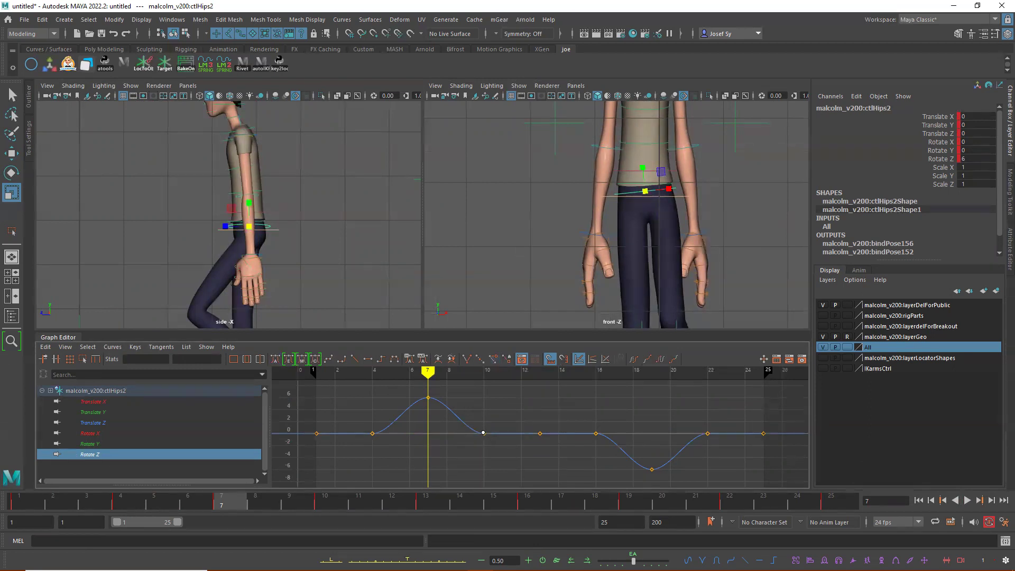
{"action": "key", "text": "w"}
{"action": "left_click_drag", "start_coordinate": [482, 424], "coordinate": [490, 445]}
{"action": "middle_click_drag", "start_coordinate": [482, 428], "coordinate": [484, 404], "text": "shift"}
{"action": "key", "text": "alt+v"}
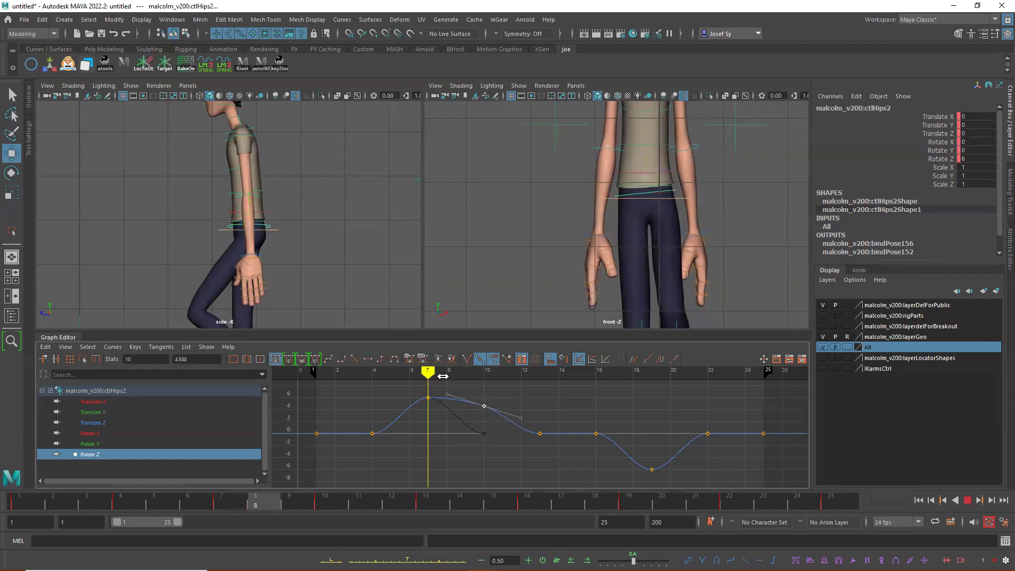
Go to frame 16 and lower the hips' Rotate Z key there to about -5.4.
{"action": "left_click_drag", "start_coordinate": [535, 403], "coordinate": [590, 415]}
{"action": "left_click", "coordinate": [598, 435]}
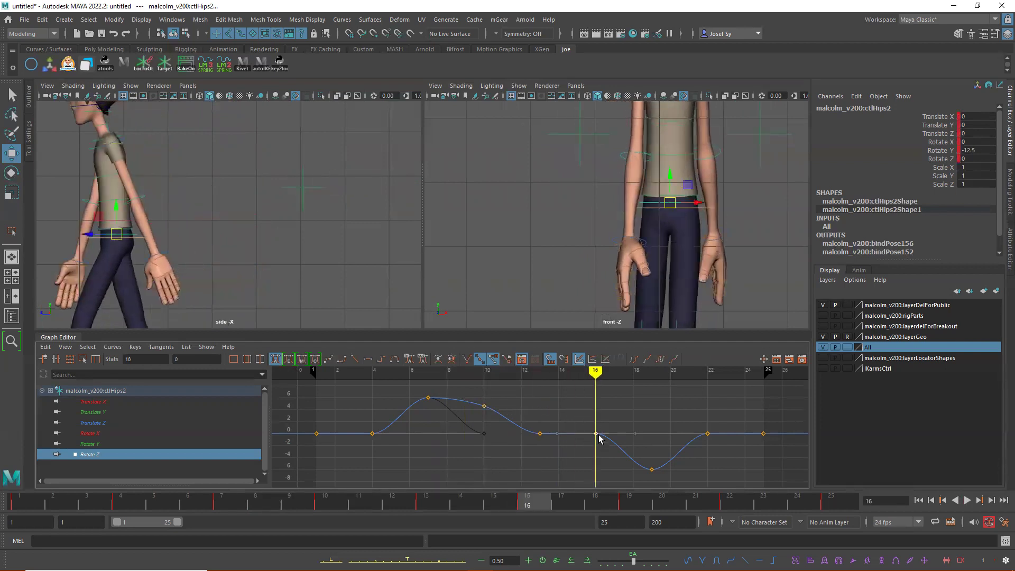
{"action": "middle_click_drag", "start_coordinate": [596, 438], "coordinate": [597, 468], "text": "shift"}
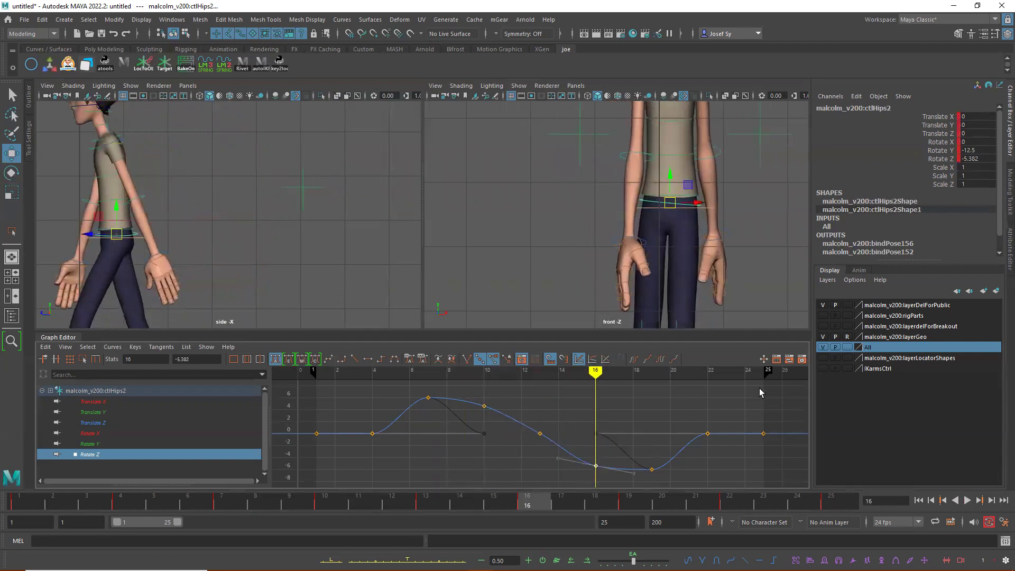
Lower the hips' Rotate Z key at frame 22 to about -4.8 and raise the one at frame 4 to about 4.5.
{"action": "left_click_drag", "start_coordinate": [727, 414], "coordinate": [705, 437]}
{"action": "middle_click_drag", "start_coordinate": [707, 437], "coordinate": [703, 462], "text": "shift"}
{"action": "left_click_drag", "start_coordinate": [350, 417], "coordinate": [376, 447]}
{"action": "middle_click_drag", "start_coordinate": [374, 435], "coordinate": [381, 411], "text": "shift"}
Apply spline tangents to the first and last Rotate Z keys at frames 1 and 25.
{"action": "left_click", "coordinate": [764, 442]}
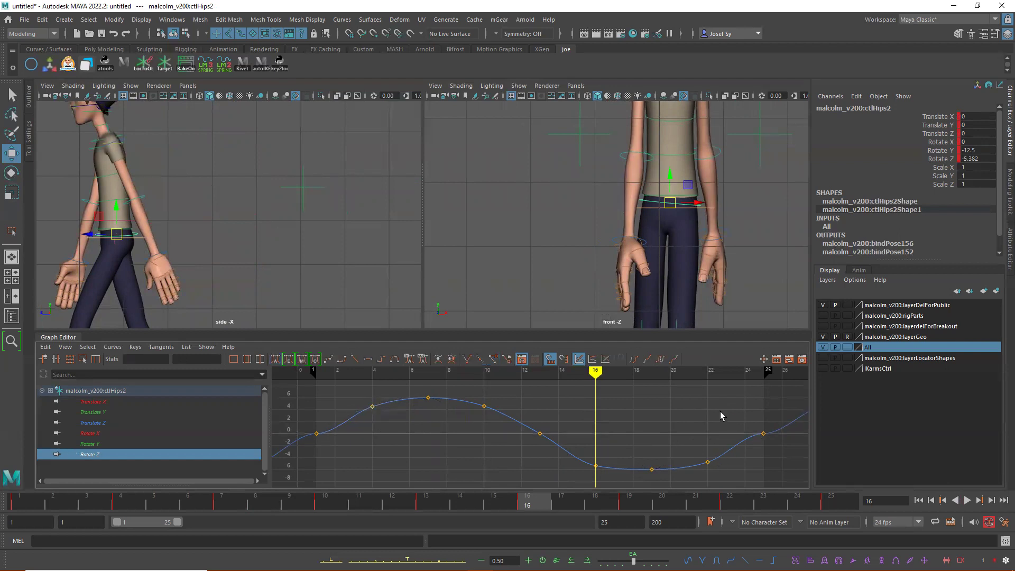
{"action": "left_click_drag", "start_coordinate": [764, 447], "coordinate": [764, 447]}
{"action": "left_click_drag", "start_coordinate": [298, 420], "coordinate": [329, 447], "text": "shift"}
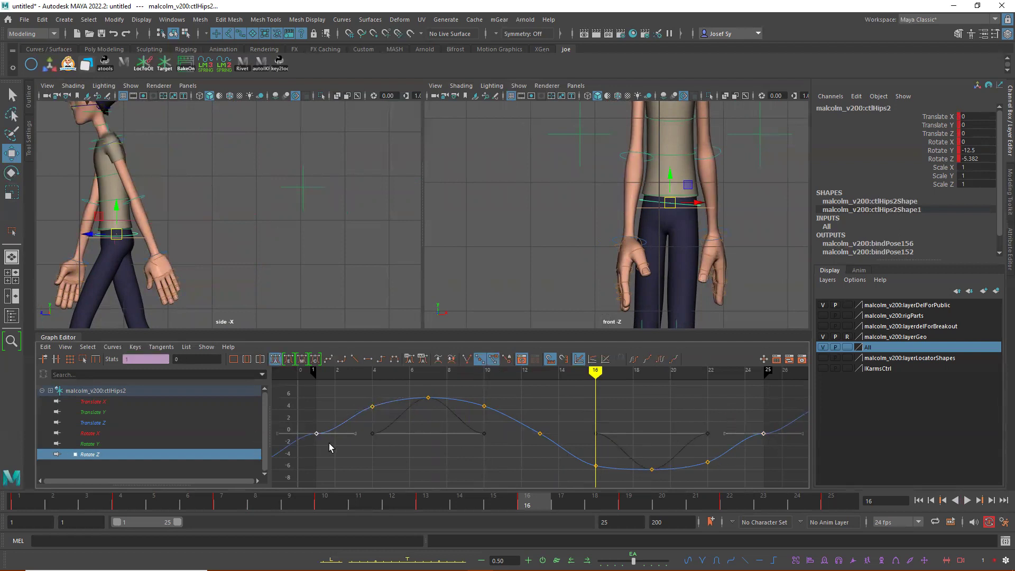
{"action": "left_click", "coordinate": [326, 358]}
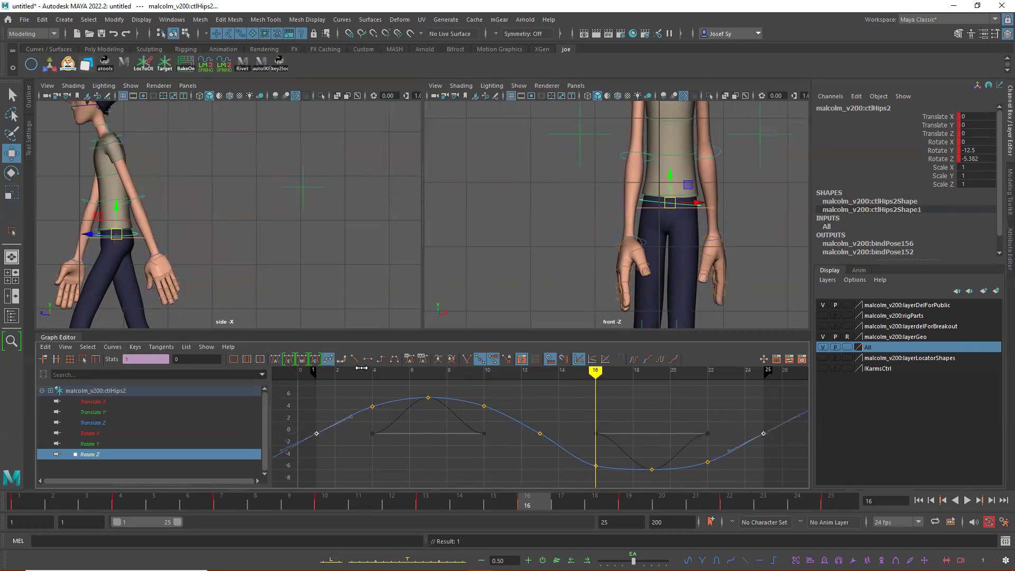
Adjust the hips' Rotate Z keys to about -4.7 at frame 16 and -4.5 at frame 22, and play the walk.
{"action": "left_click", "coordinate": [595, 465]}
{"action": "left_click_drag", "start_coordinate": [596, 462], "coordinate": [595, 460]}
{"action": "left_click", "coordinate": [707, 462]}
{"action": "middle_click_drag", "start_coordinate": [706, 456], "coordinate": [707, 454]}
{"action": "scroll", "coordinate": [503, 418], "scroll_direction": "down", "scroll_amount": 4}
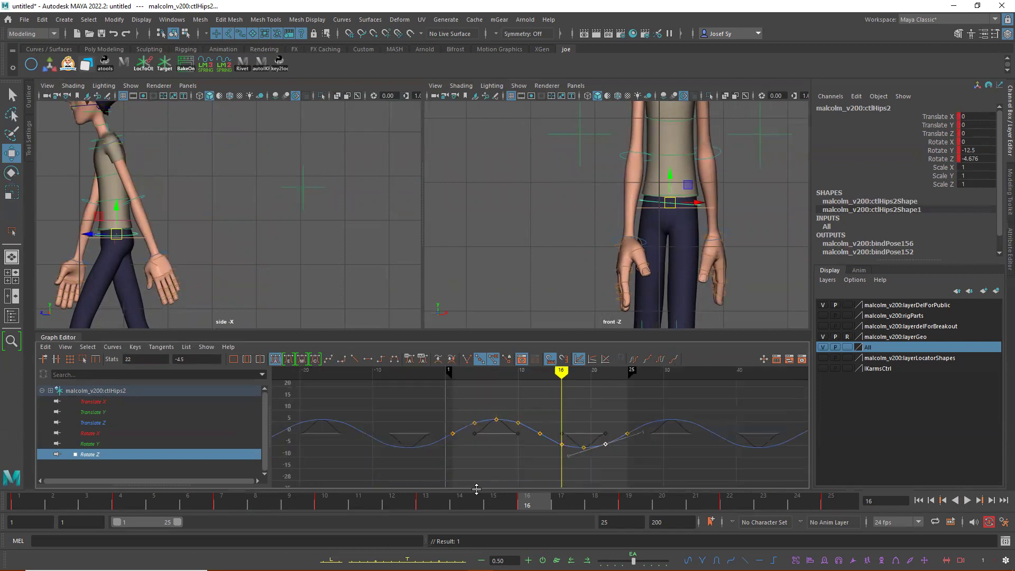
{"action": "key", "text": "alt+v"}
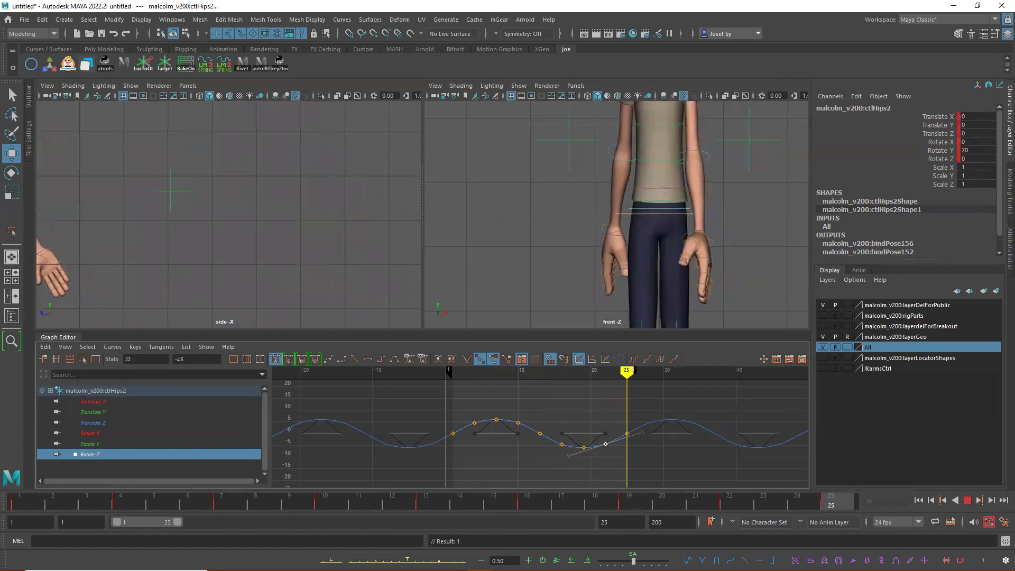
{"action": "key", "text": "alt+shift+v"}
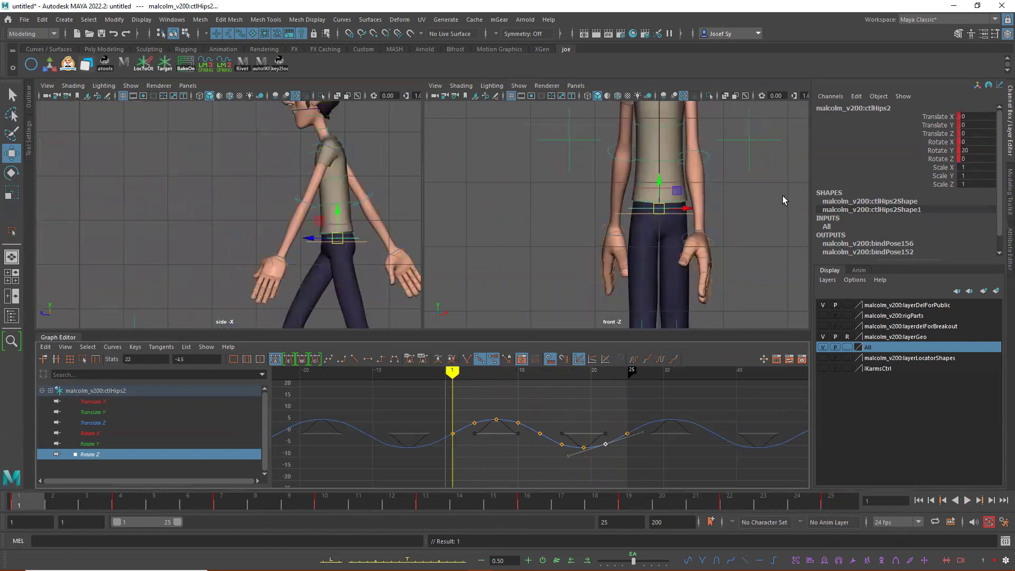
Select the ctlSpine2 control and play the walk to check how the torso moves above the hips.
{"action": "middle_click_drag", "start_coordinate": [746, 219], "coordinate": [722, 280], "text": "alt"}
{"action": "left_click", "coordinate": [638, 220]}
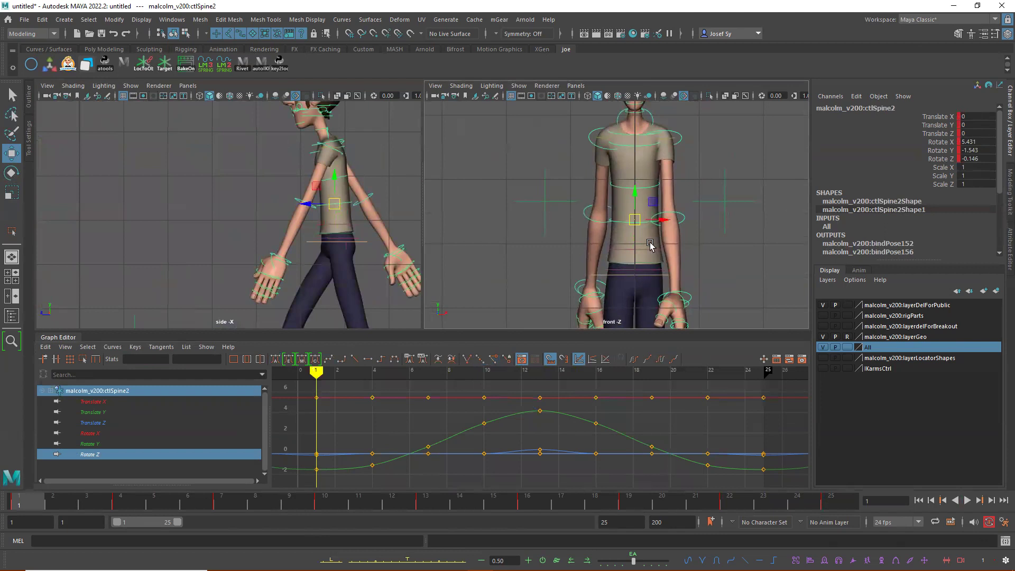
{"action": "key", "text": "alt+v"}
{"action": "left_click_drag", "start_coordinate": [55, 504], "coordinate": [6, 507]}
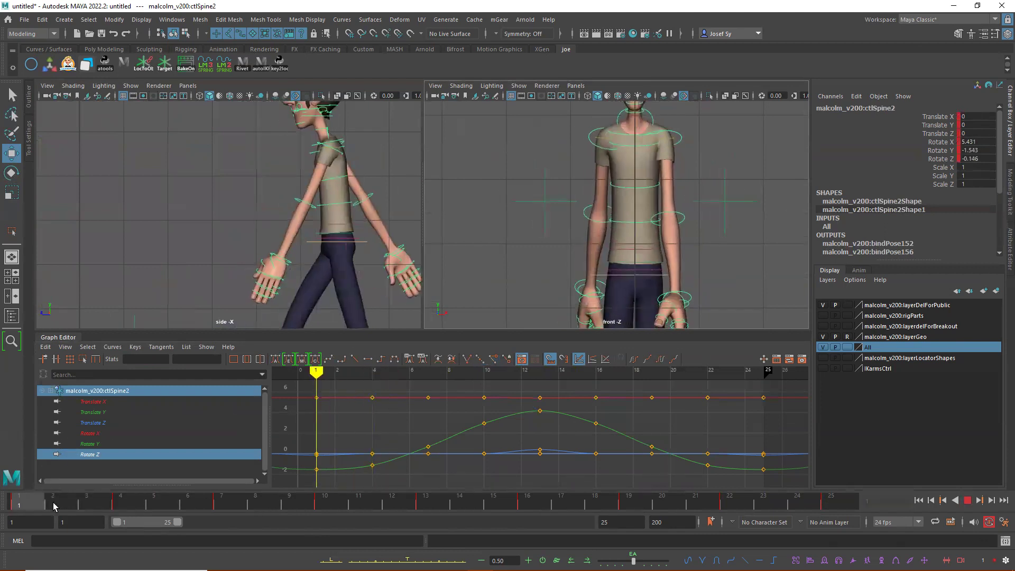
{"action": "key", "text": "alt+v"}
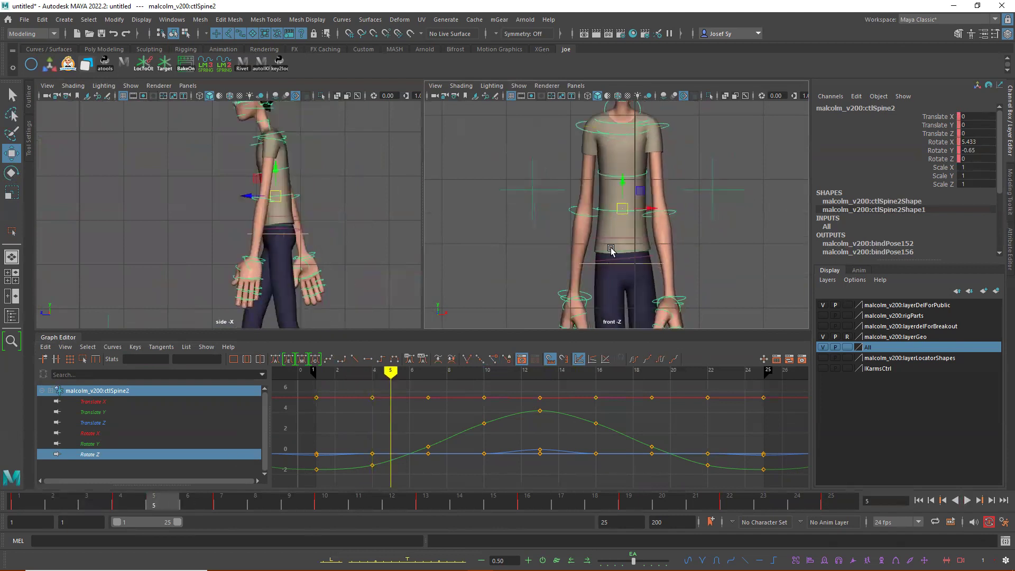
Select the ctlSpine1 control at the waist and replay the walk from frame 1.
{"action": "left_click", "coordinate": [628, 253]}
{"action": "left_click", "coordinate": [616, 252]}
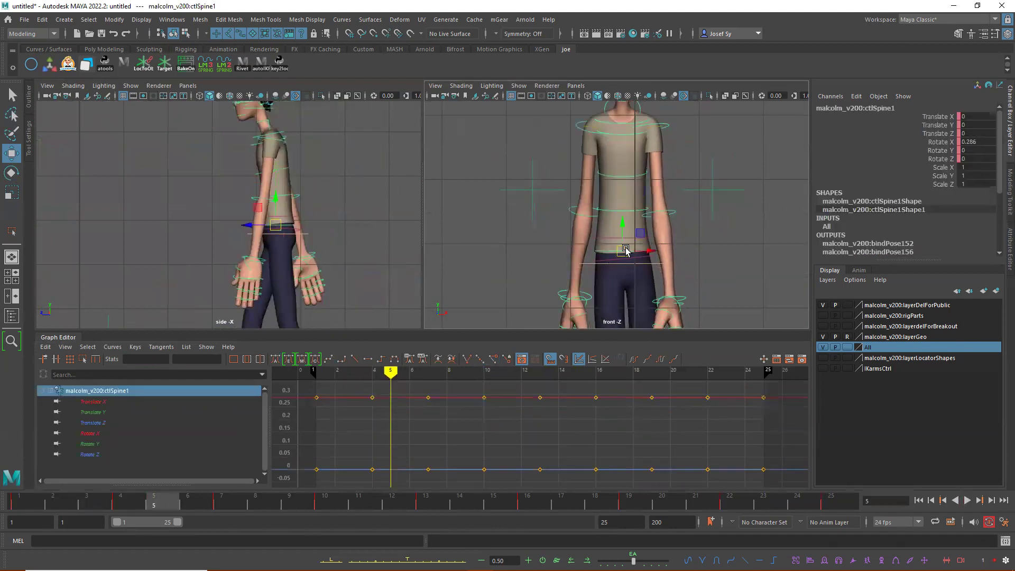
{"action": "left_click", "coordinate": [22, 504]}
{"action": "key", "text": "alt+v"}
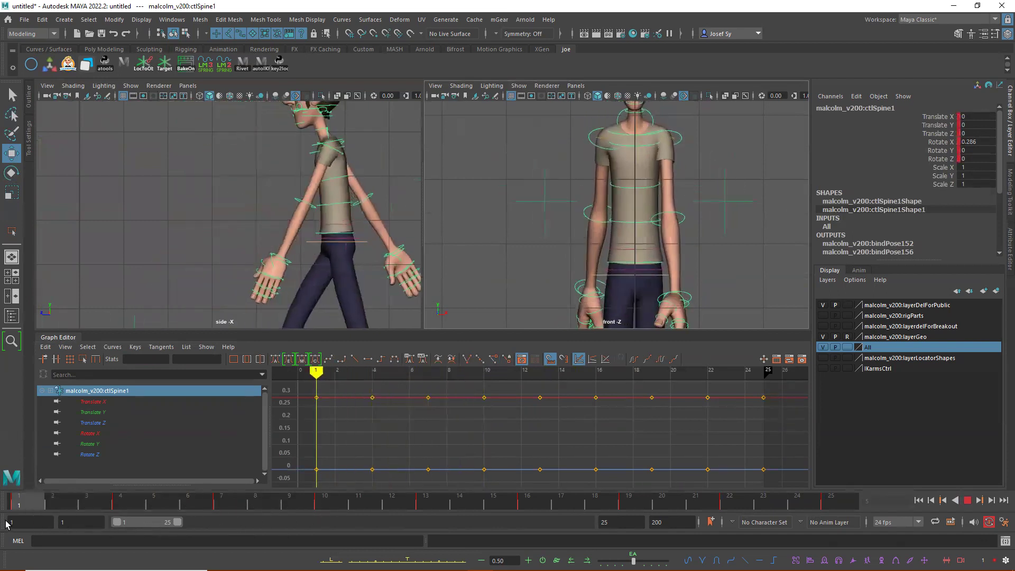
{"action": "key", "text": "alt+v"}
At frame 7, tilt ctlSpine1 sideways against the hips and set its Rotate Z to 2.
{"action": "left_click_drag", "start_coordinate": [126, 507], "coordinate": [207, 507]}
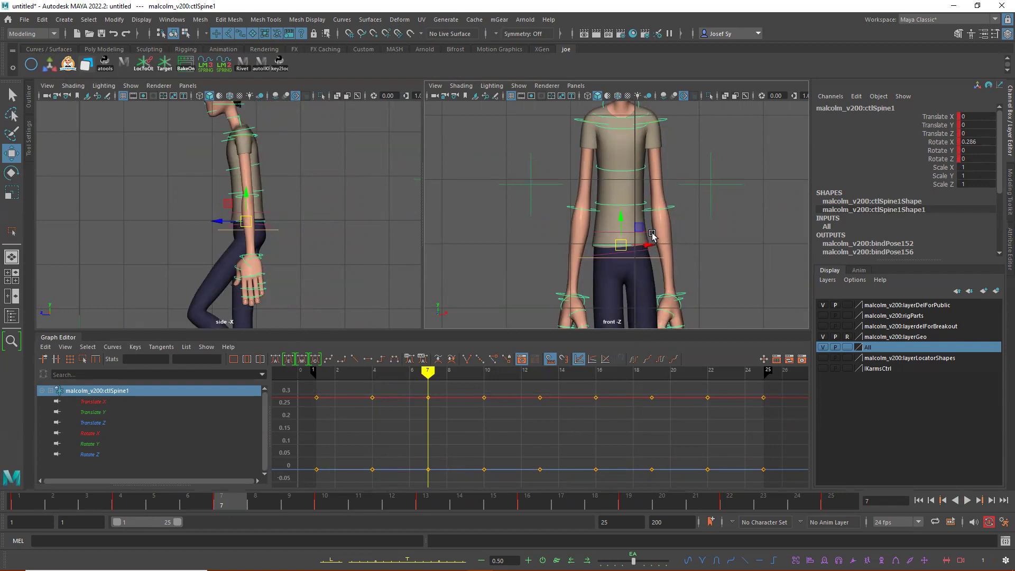
{"action": "key", "text": "e"}
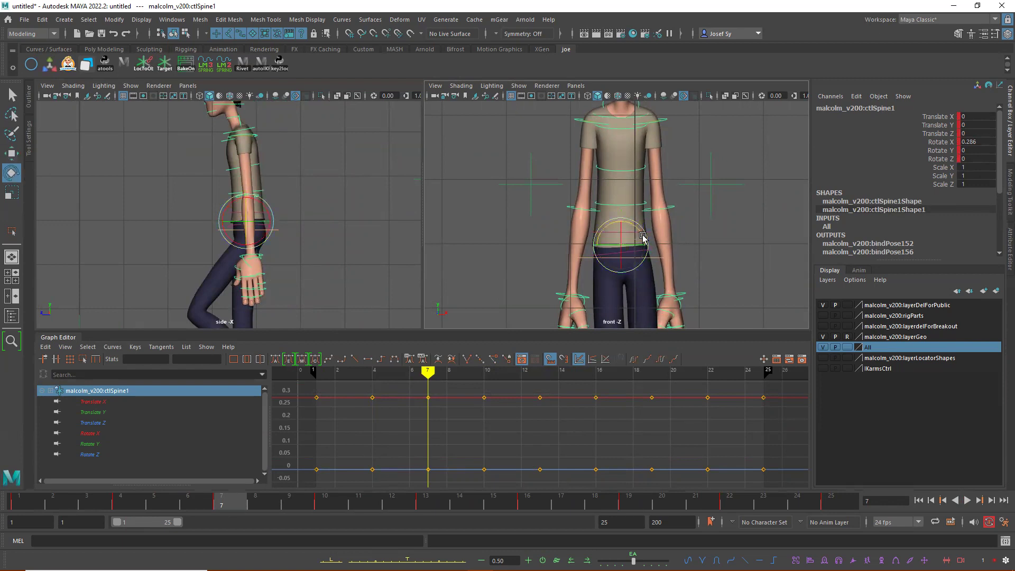
{"action": "left_click_drag", "start_coordinate": [643, 235], "coordinate": [644, 234]}
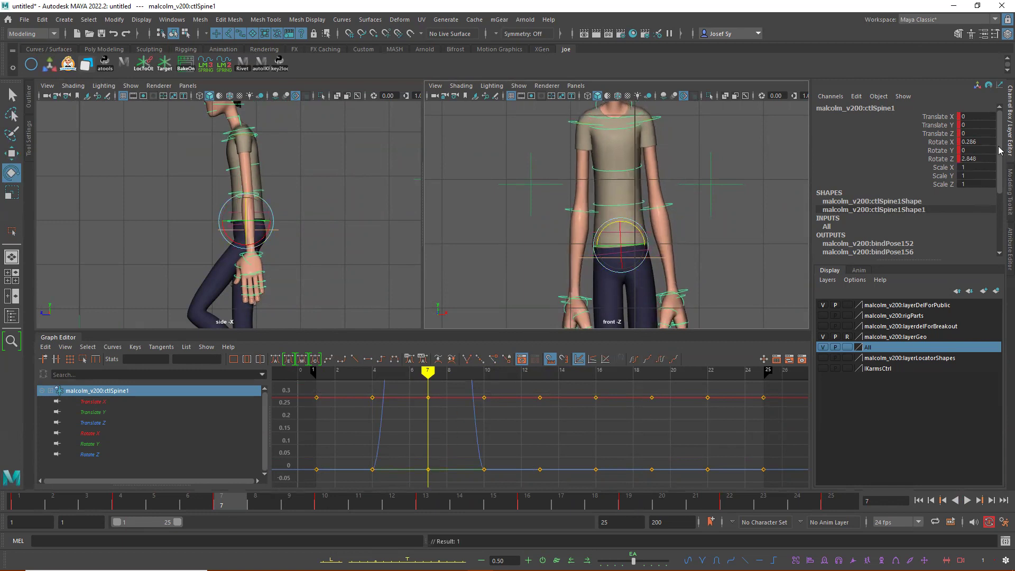
{"action": "double_click", "coordinate": [991, 161]}
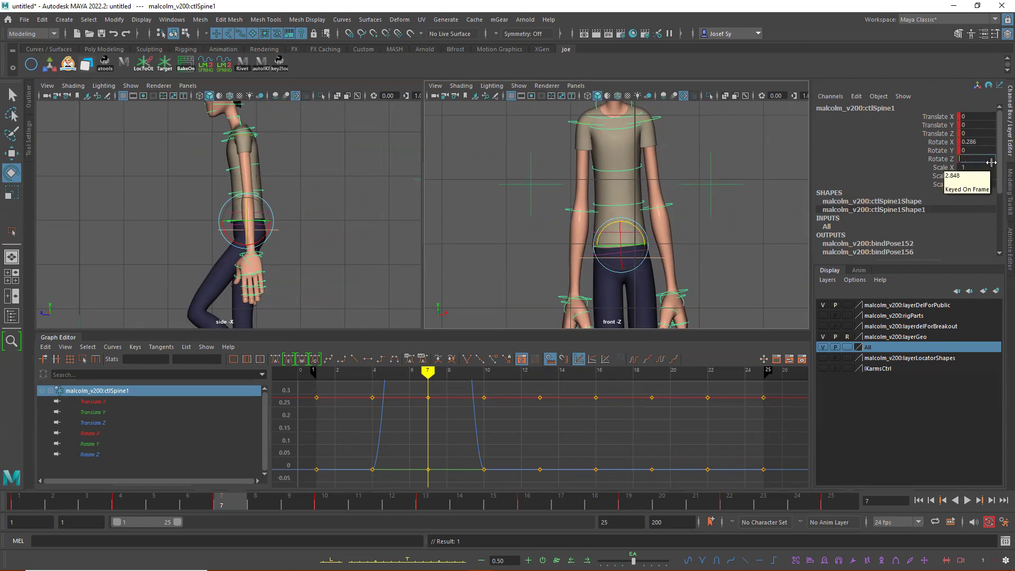
{"action": "key", "text": "Return"}
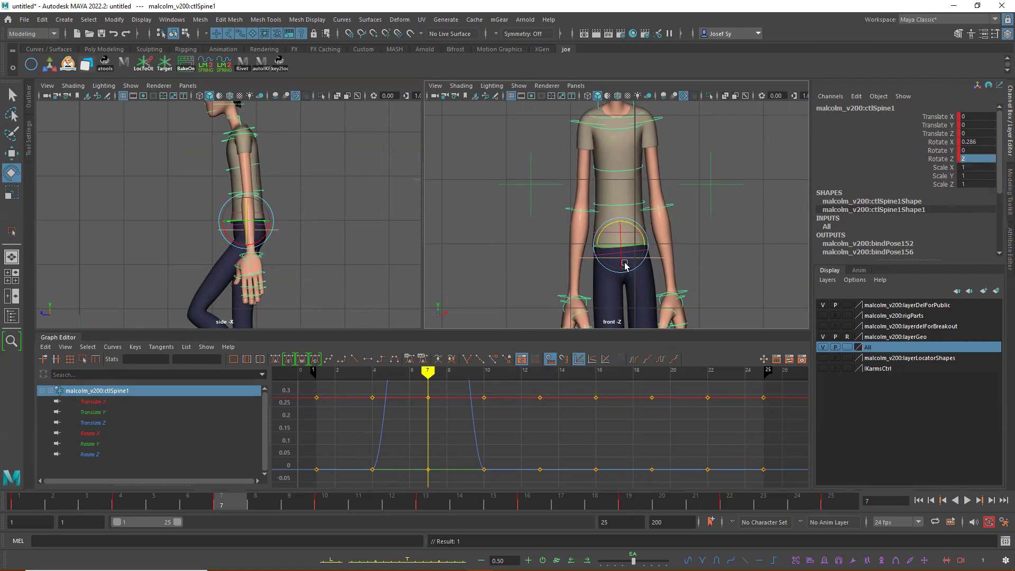
At frame 19, set ctlSpine1's Rotate Z to -2 to mirror its tilt from frame 7.
{"action": "left_click", "coordinate": [622, 510]}
{"action": "double_click", "coordinate": [978, 158]}
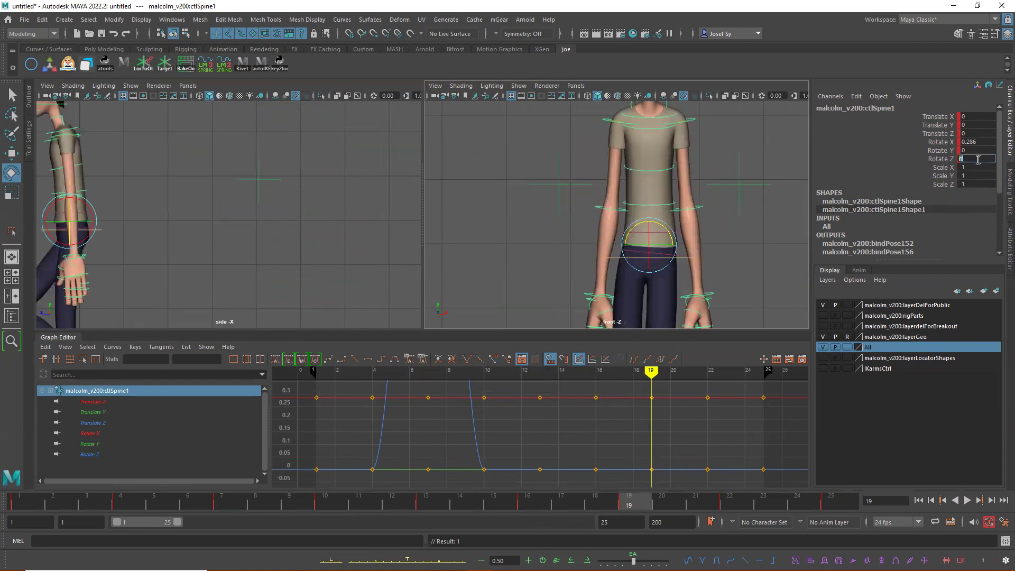
{"action": "key", "text": "Return"}
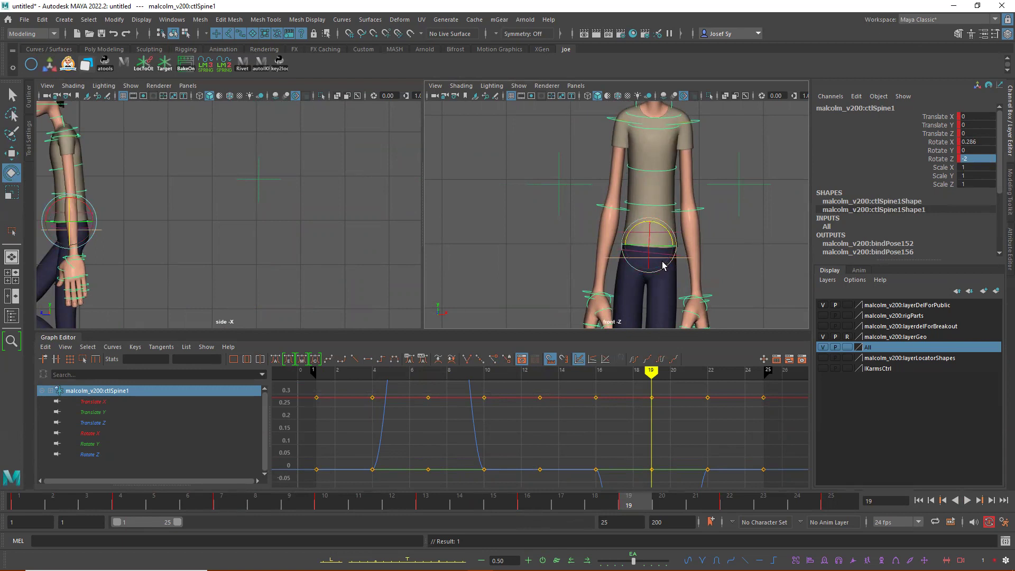
At frame 7, tilt and key the ctlSpine2 control sideways, setting its Rotate Z to -2.
{"action": "left_click_drag", "start_coordinate": [154, 506], "coordinate": [237, 511]}
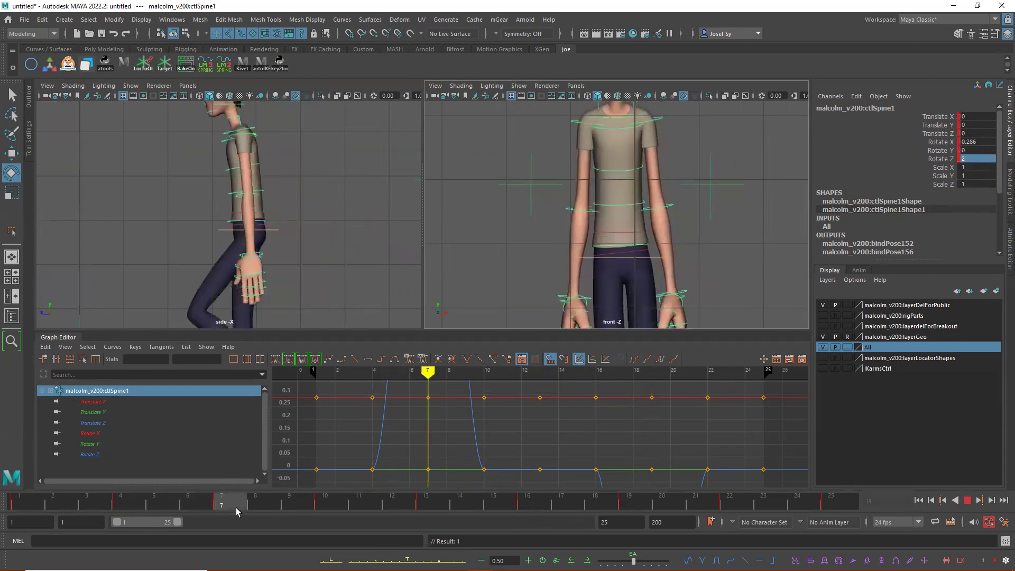
{"action": "left_click", "coordinate": [621, 204]}
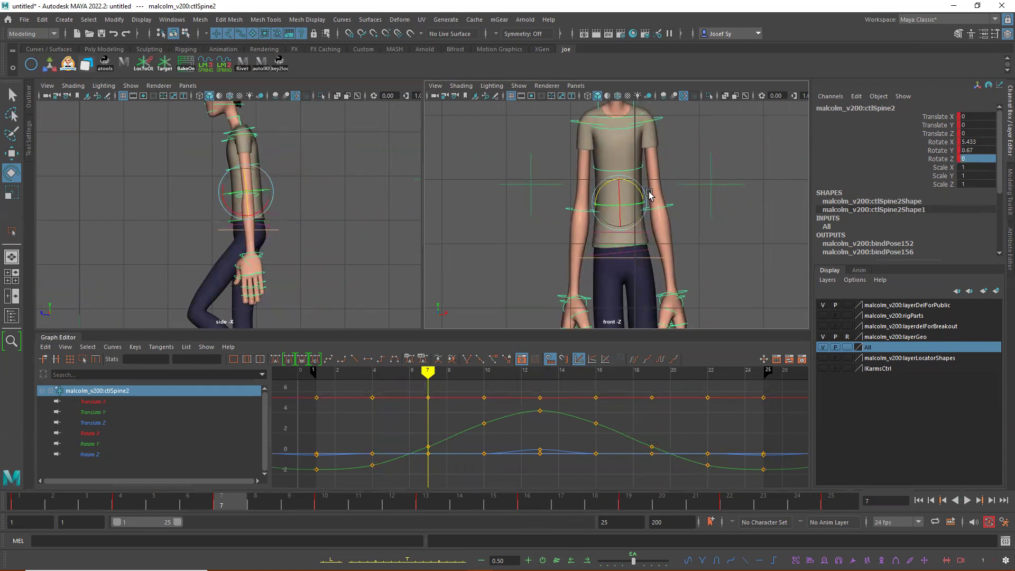
{"action": "left_click_drag", "start_coordinate": [639, 192], "coordinate": [640, 192]}
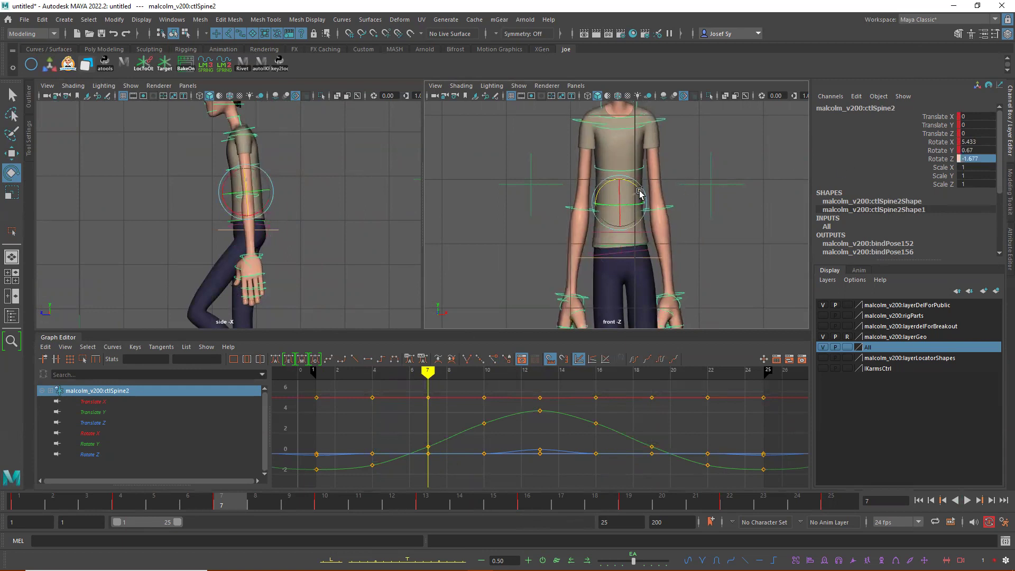
{"action": "key", "text": "s"}
{"action": "left_click", "coordinate": [974, 158]}
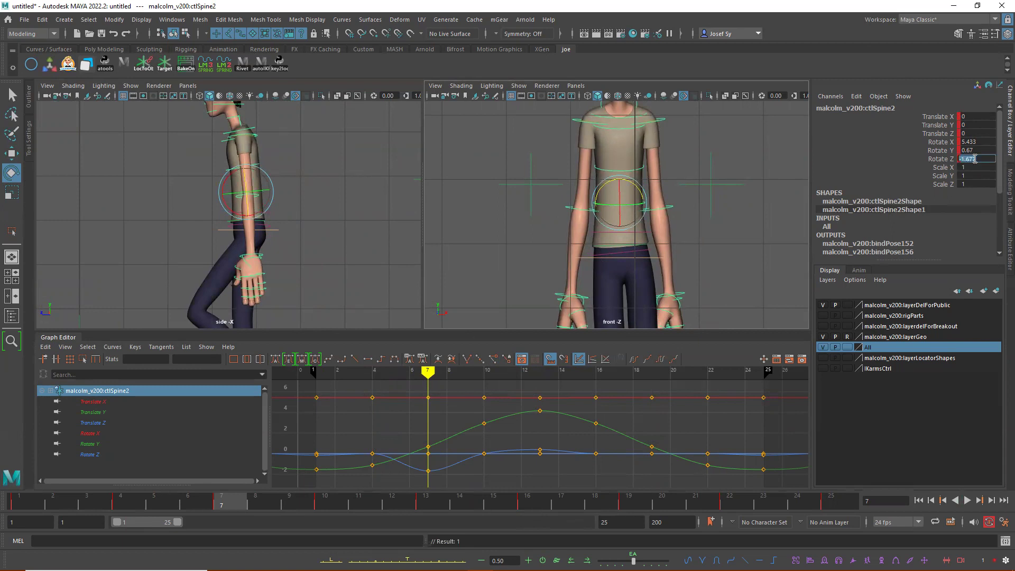
{"action": "key", "text": "Return"}
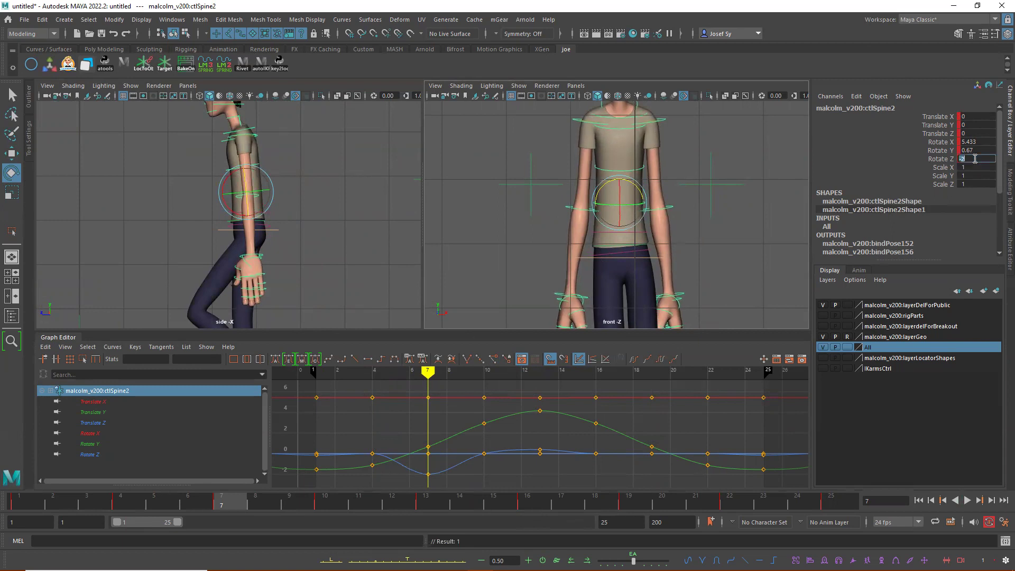
At frame 7, tilt the ctlChest1 control sideways and set its Rotate Z to -2.
{"action": "left_click", "coordinate": [642, 171]}
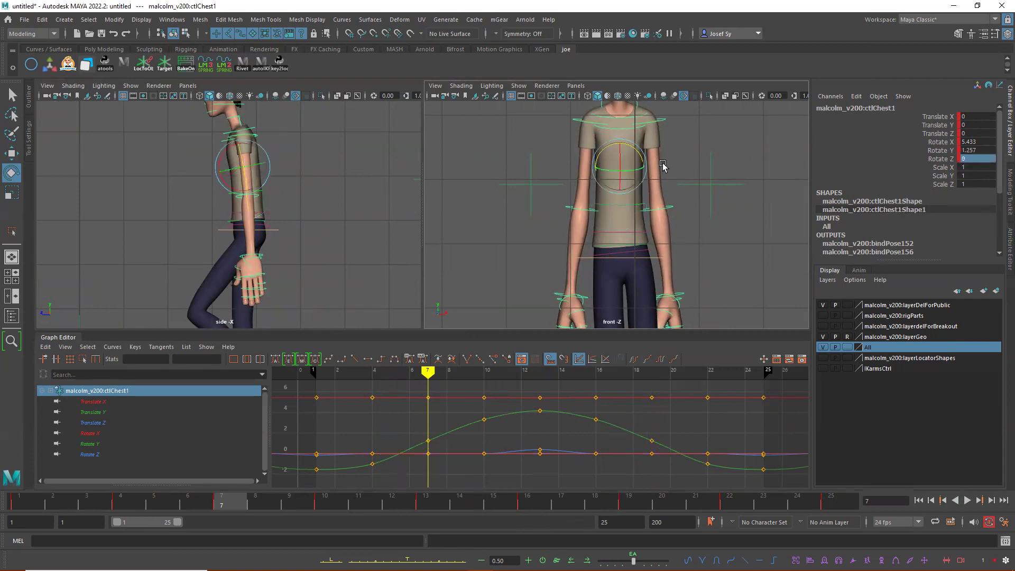
{"action": "left_click_drag", "start_coordinate": [635, 150], "coordinate": [637, 150]}
{"action": "double_click", "coordinate": [979, 161]}
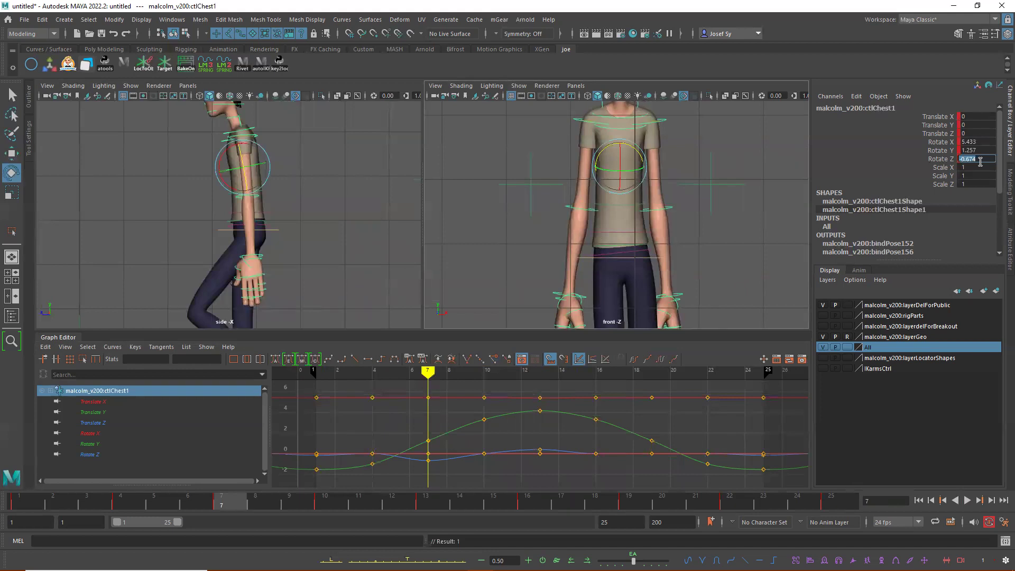
{"action": "type", "text": "-1"}
{"action": "key", "text": "Return"}
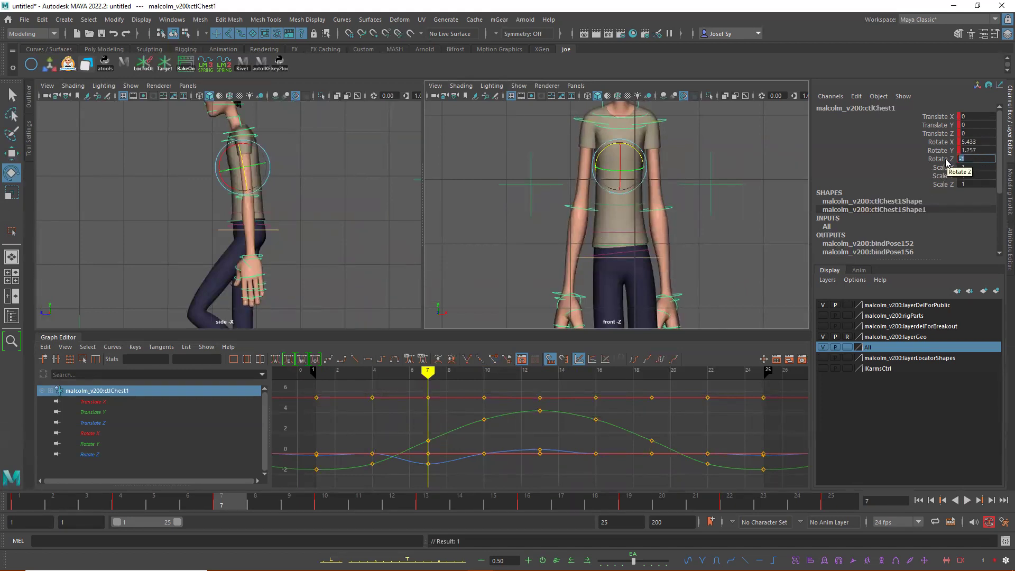
{"action": "key", "text": "Return"}
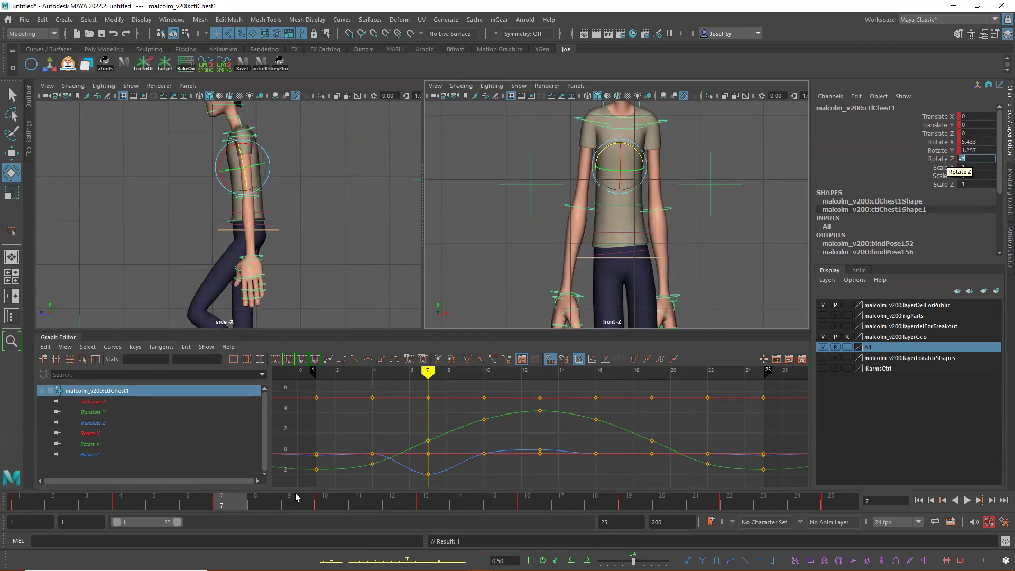
At frame 19, set Rotate Z to 2 on both ctlSpine2 and ctlChest1, and replay the walk.
{"action": "key", "text": "alt+v"}
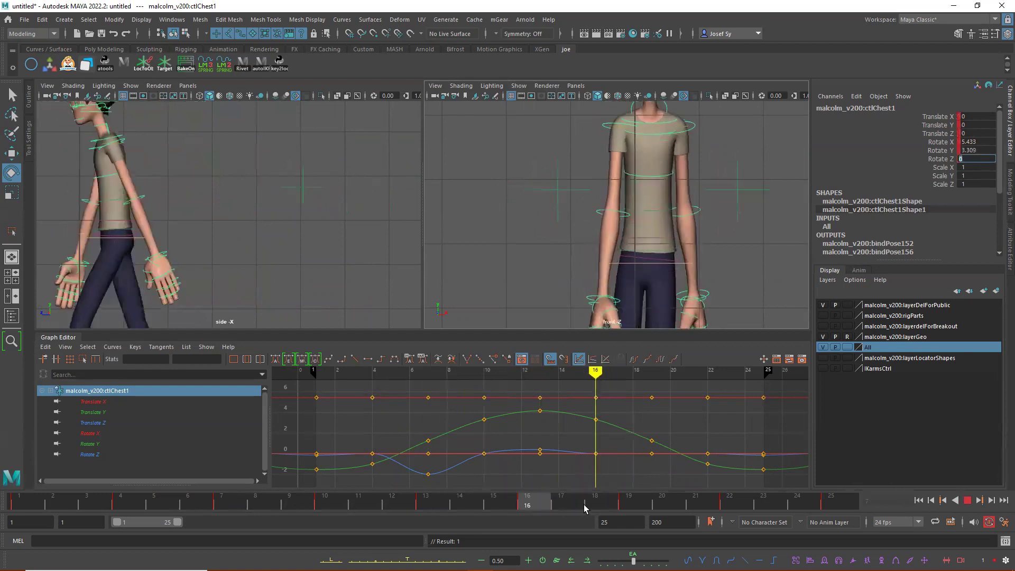
{"action": "key", "text": "alt+v"}
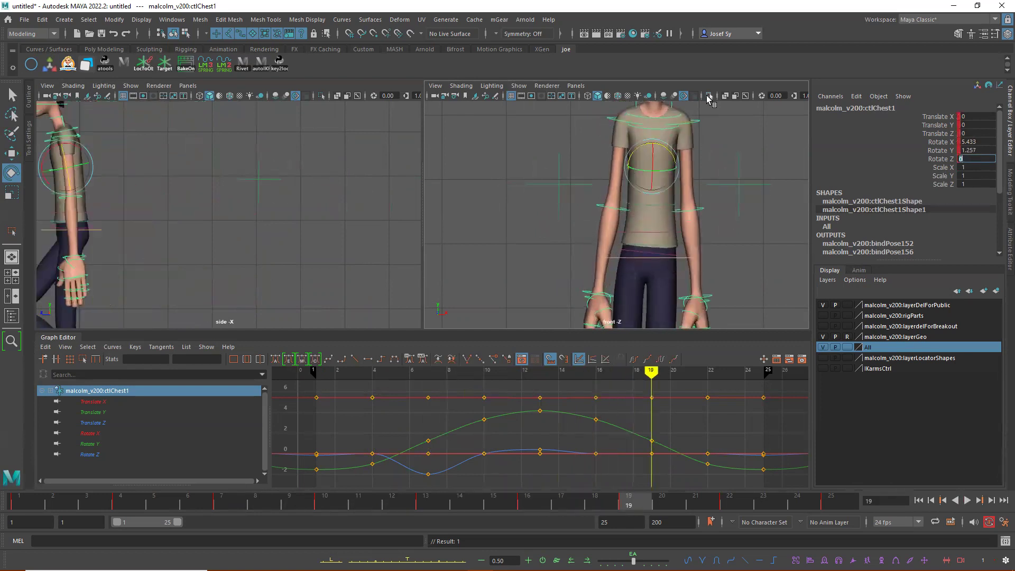
{"action": "left_click", "coordinate": [660, 206]}
{"action": "left_click", "coordinate": [975, 161]}
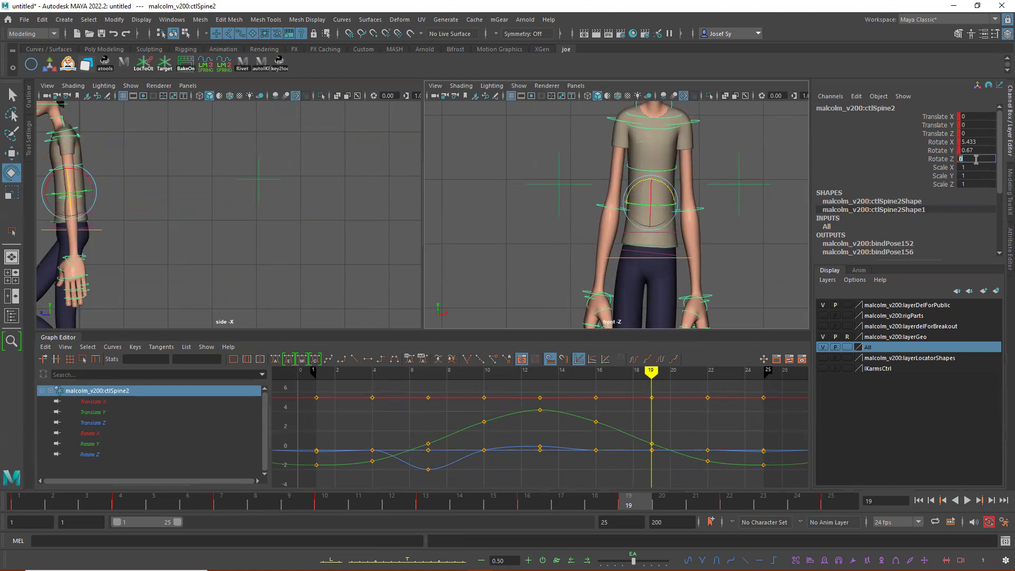
{"action": "type", "text": "2"}
{"action": "key", "text": "Return"}
{"action": "left_click", "coordinate": [674, 171]}
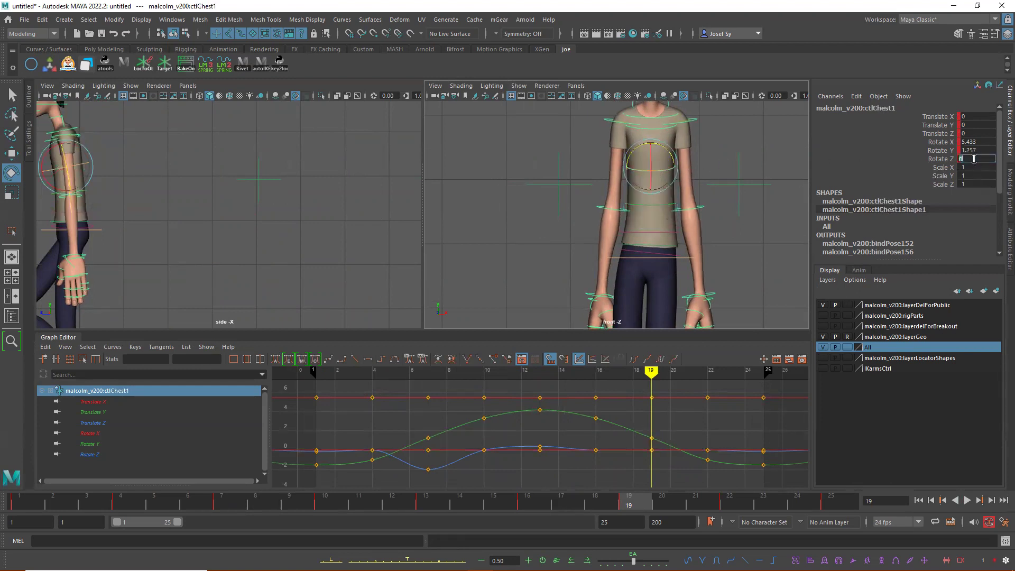
{"action": "type", "text": "2"}
{"action": "key", "text": "Return"}
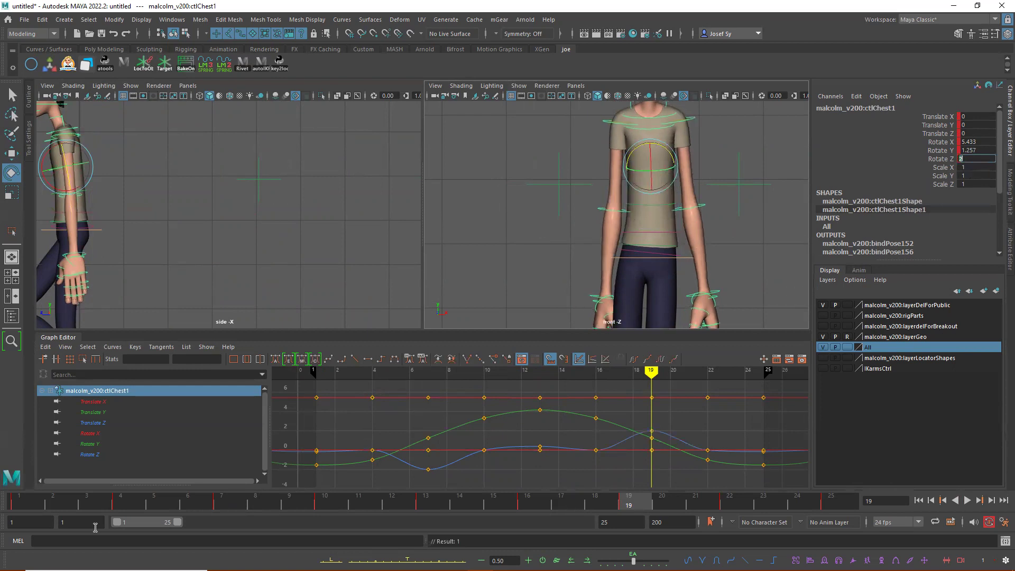
{"action": "key", "text": "alt+v"}
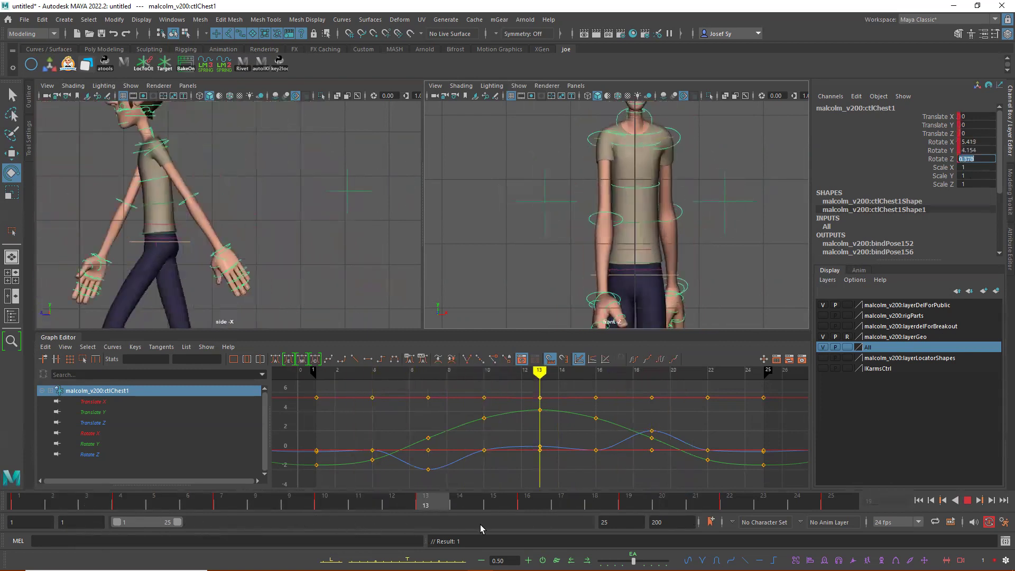
{"action": "key", "text": "alt+v"}
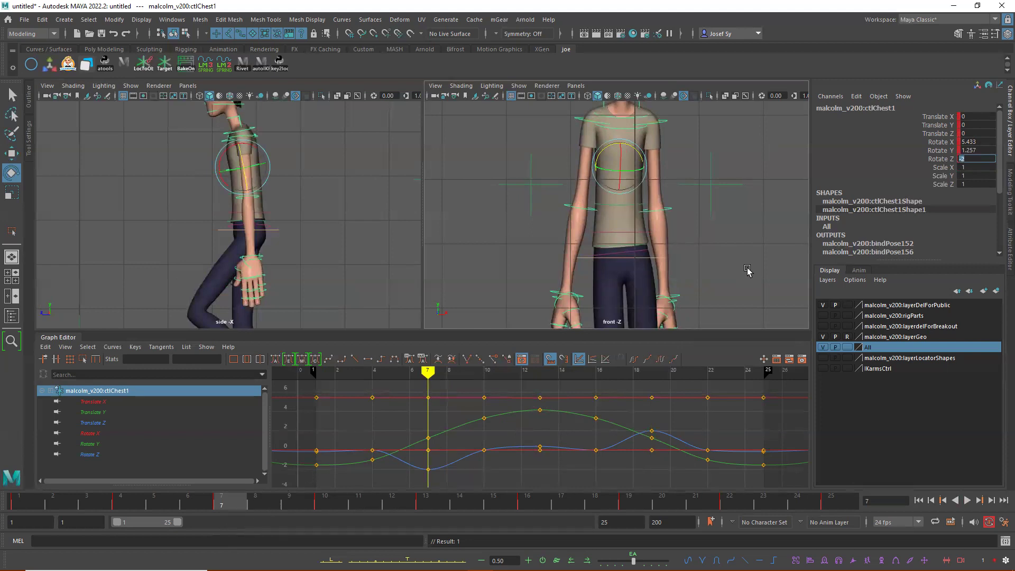
On ctlSpine2's Rotate Z curve, lower the keys at frames 4 and 10 to about -1.4 and raise frames 16 and 22 to about 1.6.
{"action": "left_click", "coordinate": [617, 205]}
{"action": "left_click", "coordinate": [620, 221]}
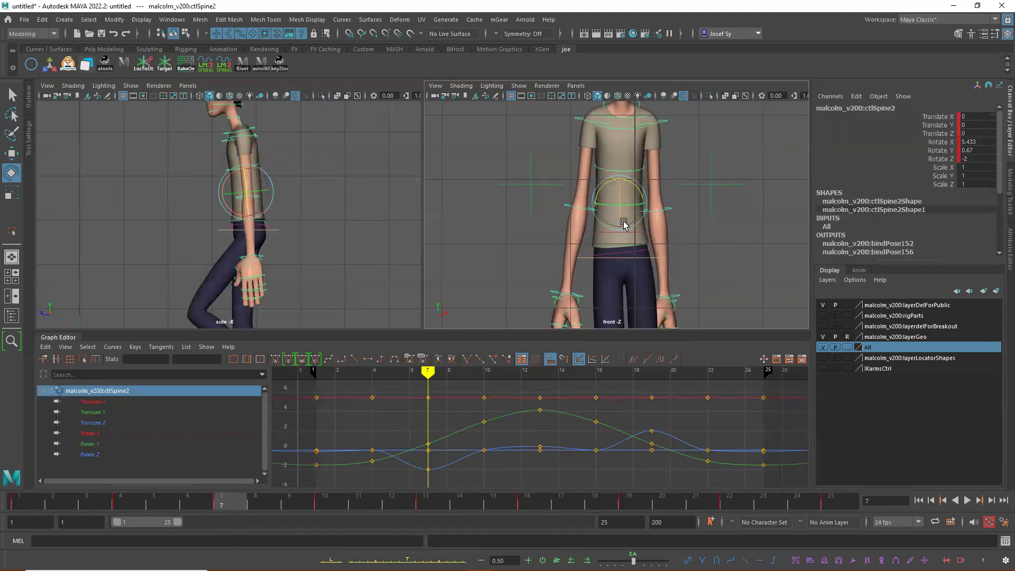
{"action": "left_click", "coordinate": [90, 455]}
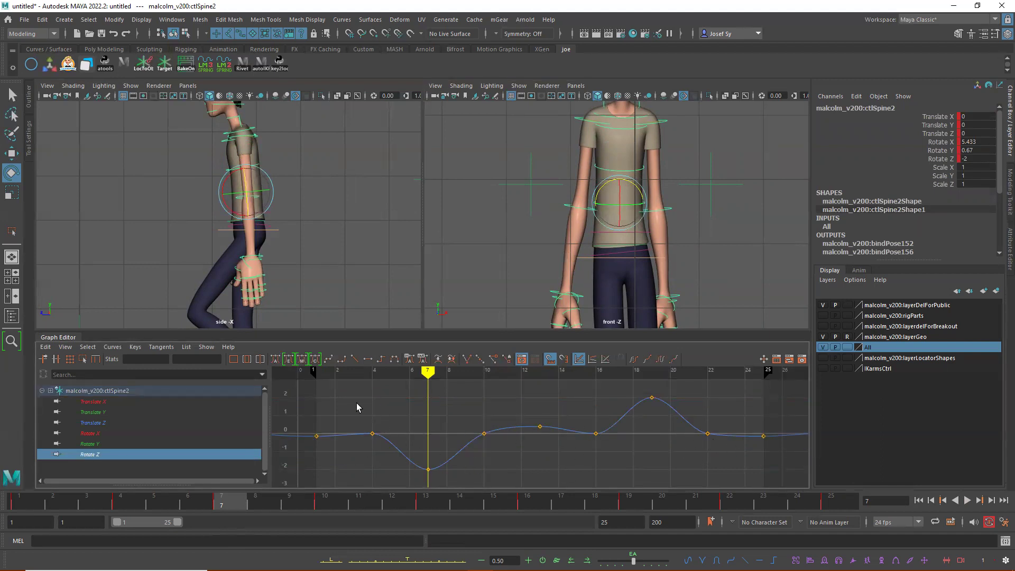
{"action": "left_click_drag", "start_coordinate": [512, 456], "coordinate": [485, 461]}
{"action": "left_click_drag", "start_coordinate": [661, 447], "coordinate": [711, 405]}
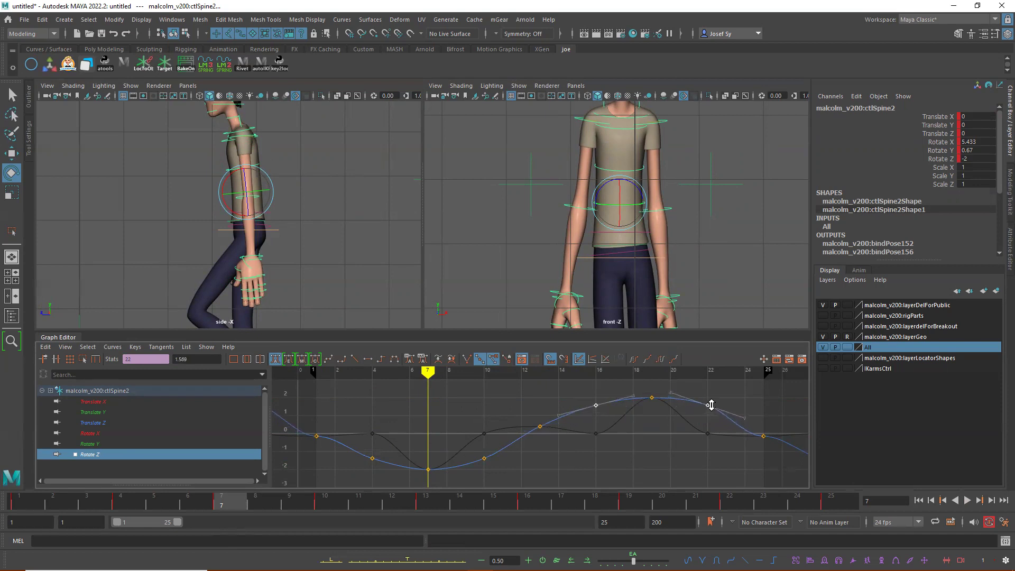
Give the first and last keys of ctlSpine2's Rotate Z curve, at frames 1 and 25, spline tangents.
{"action": "left_click", "coordinate": [316, 435]}
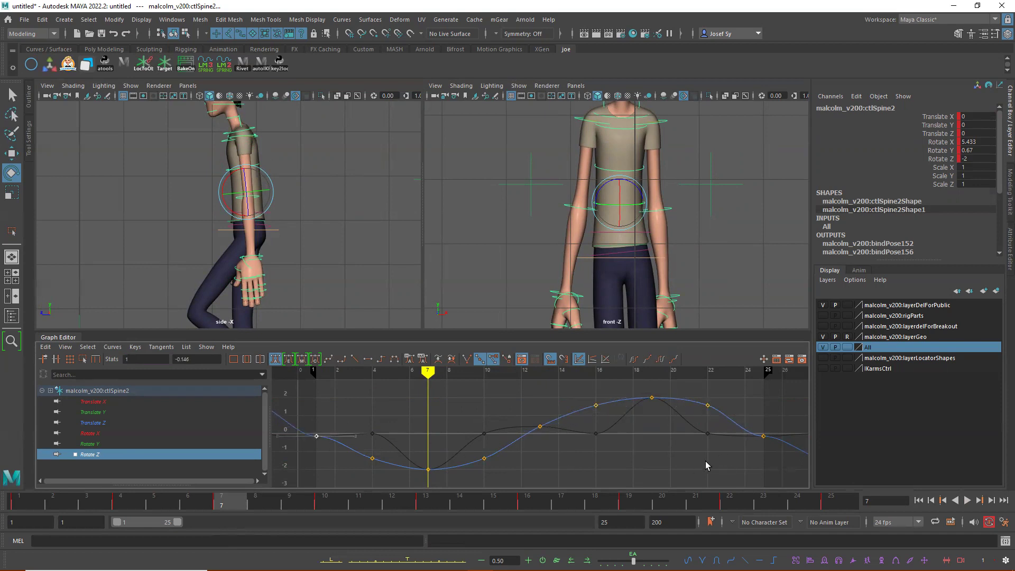
{"action": "left_click", "coordinate": [764, 436], "text": "shift"}
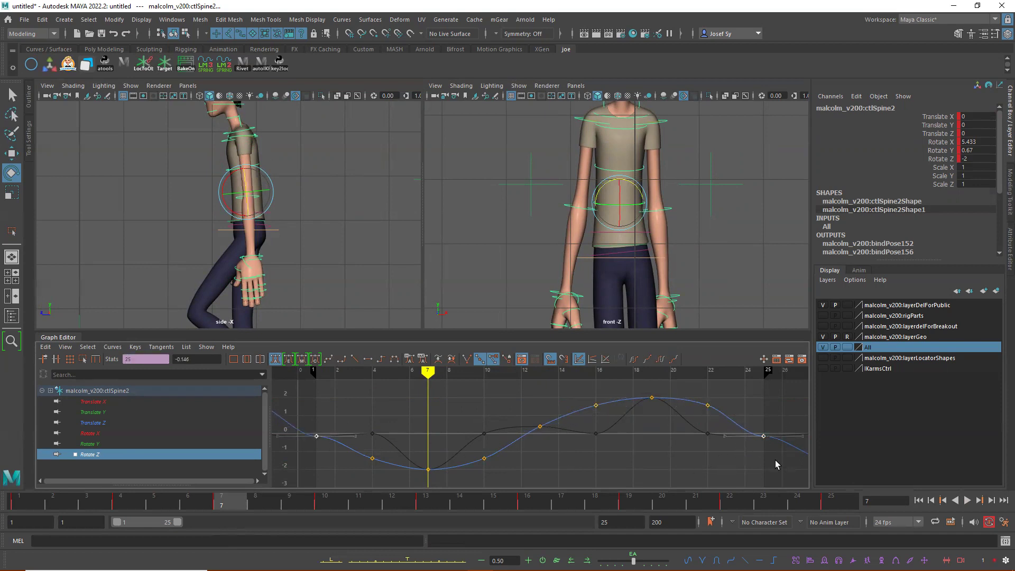
{"action": "left_click", "coordinate": [327, 360]}
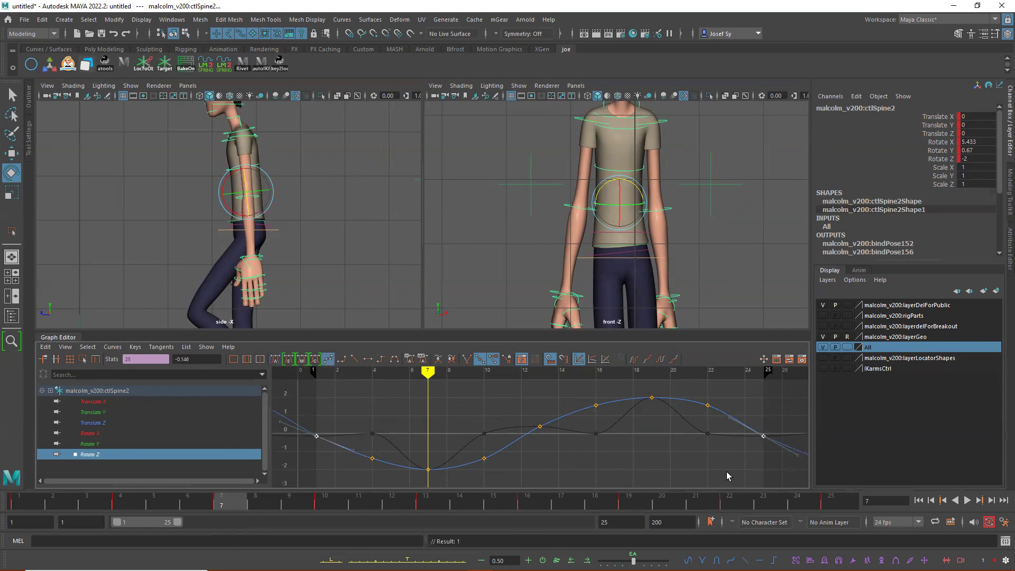
Adjust ctlSpine2's Rotate Z keys to about 1.4 at frame 22 and -1.2 at frame 10, and replay the walk.
{"action": "left_click", "coordinate": [719, 395]}
{"action": "left_click", "coordinate": [708, 406]}
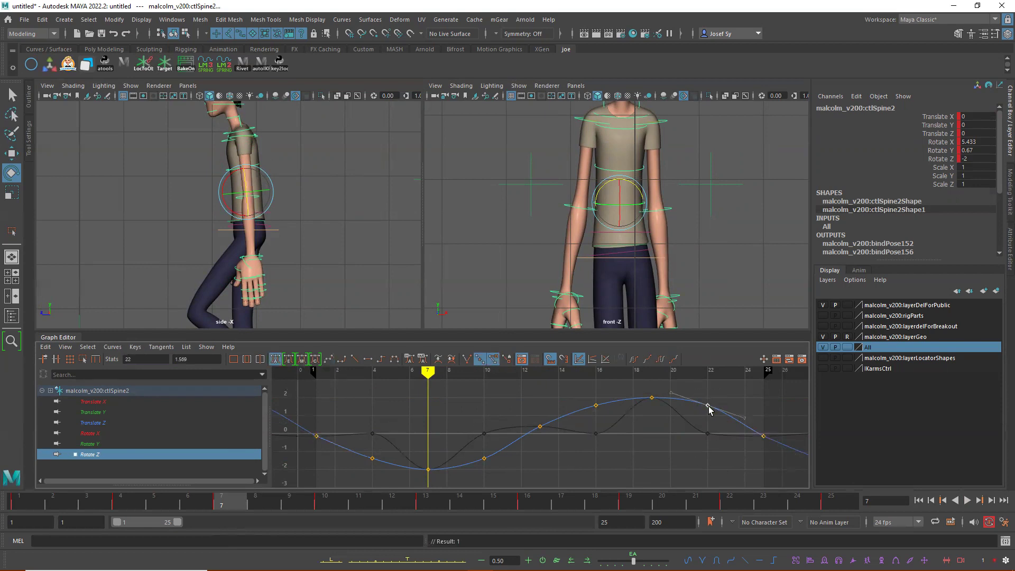
{"action": "left_click_drag", "start_coordinate": [707, 406], "coordinate": [708, 408]}
{"action": "left_click", "coordinate": [484, 459]}
{"action": "left_click_drag", "start_coordinate": [484, 455], "coordinate": [485, 455]}
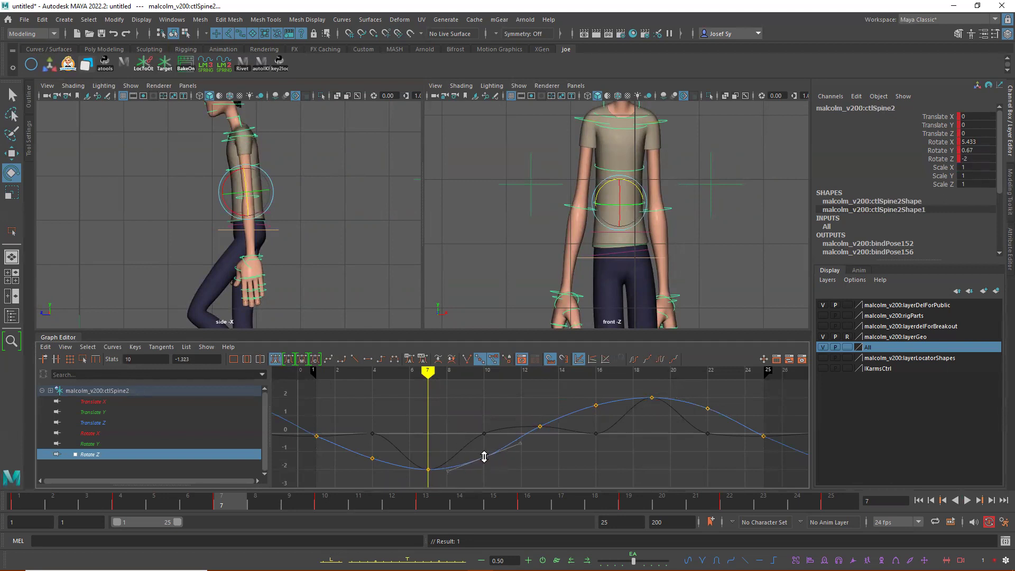
{"action": "key", "text": "alt+v"}
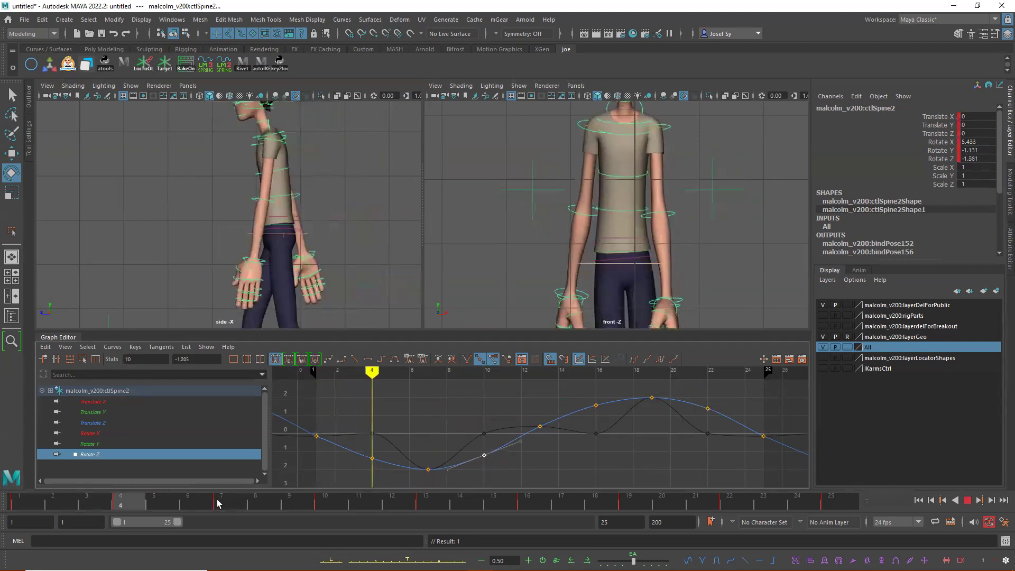
{"action": "key", "text": "alt+v"}
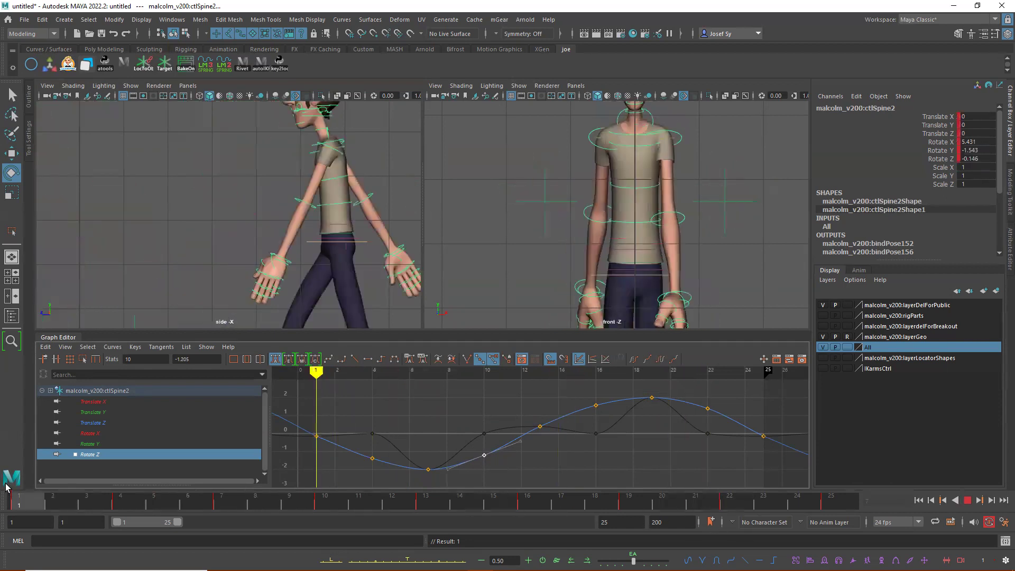
On ctlChest1's Rotate Z curve, lower the keys at frames 4 and 10 to about -1.4 and raise frames 16 and 22 to about 1.6.
{"action": "left_click", "coordinate": [645, 192]}
{"action": "left_click", "coordinate": [645, 193]}
{"action": "left_click", "coordinate": [645, 198]}
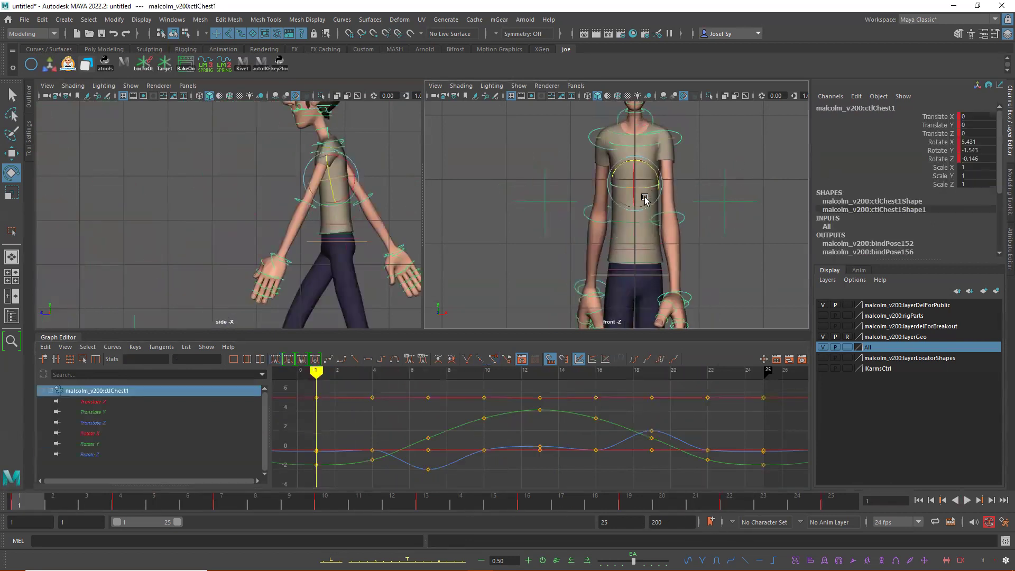
{"action": "left_click", "coordinate": [89, 455]}
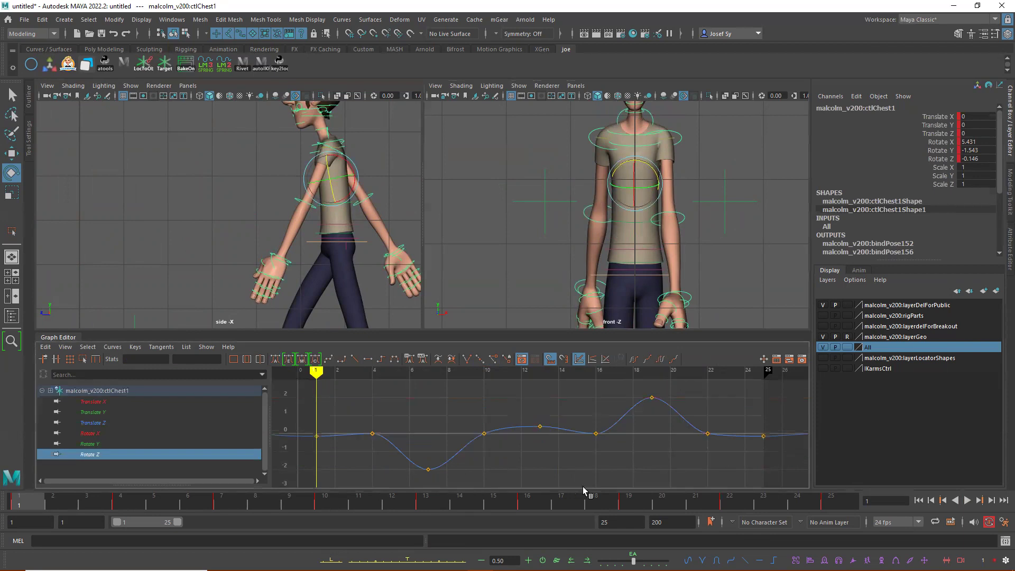
{"action": "left_click_drag", "start_coordinate": [486, 442], "coordinate": [482, 437]}
{"action": "middle_click_drag", "start_coordinate": [480, 445], "coordinate": [477, 458]}
{"action": "left_click_drag", "start_coordinate": [363, 420], "coordinate": [393, 447]}
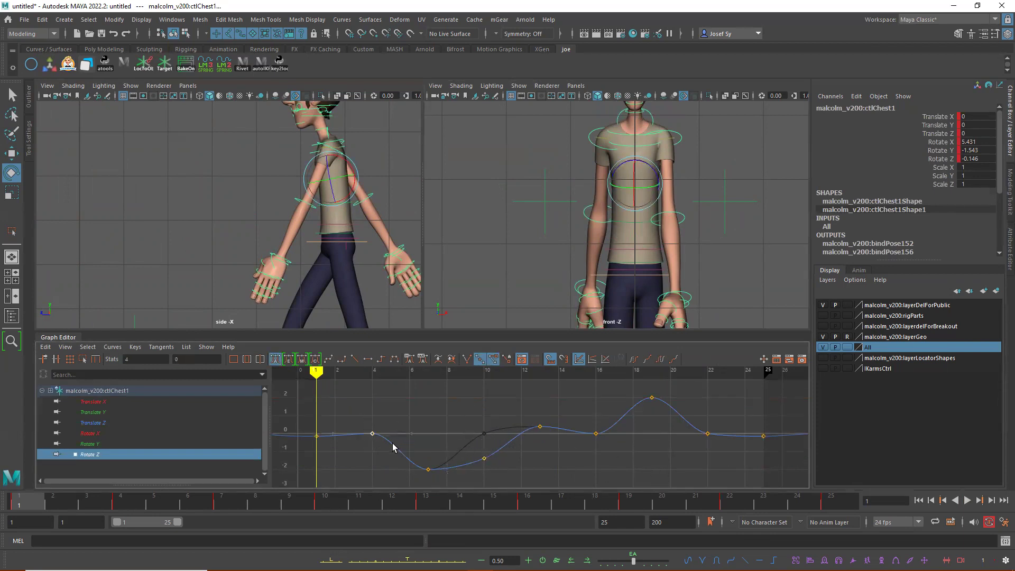
{"action": "middle_click_drag", "start_coordinate": [373, 442], "coordinate": [373, 462]}
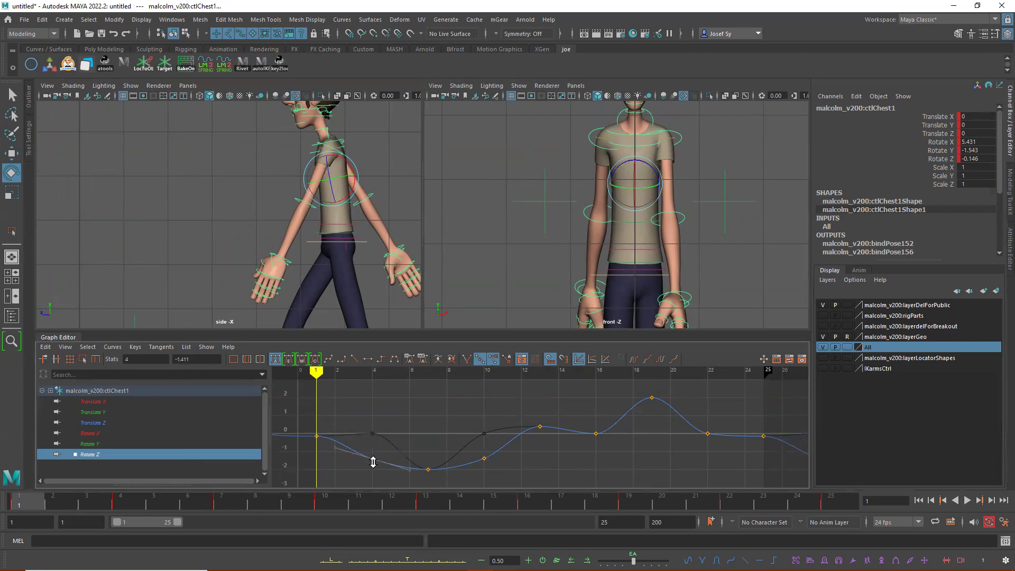
{"action": "left_click_drag", "start_coordinate": [702, 451], "coordinate": [717, 446]}
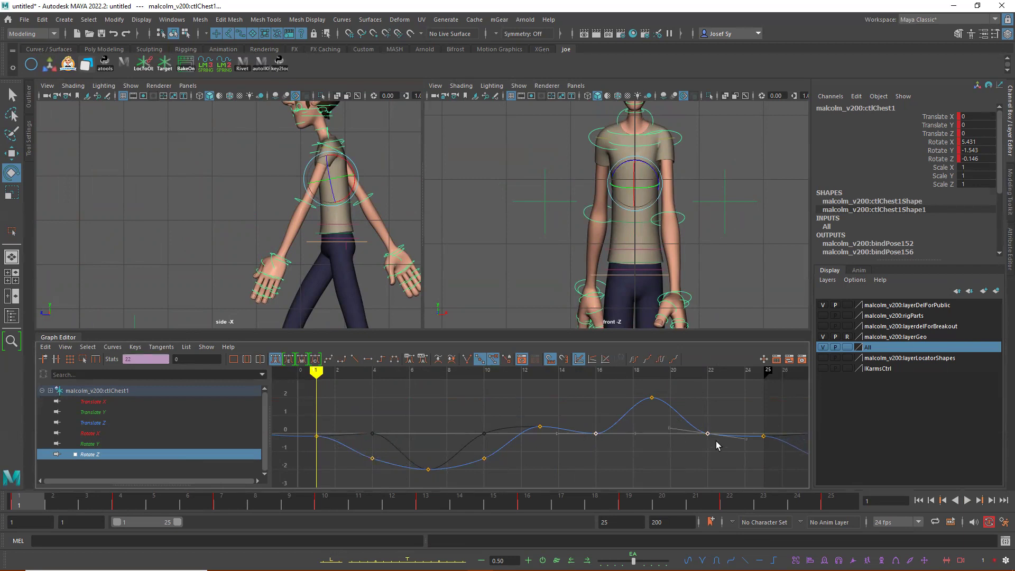
{"action": "middle_click_drag", "start_coordinate": [707, 426], "coordinate": [710, 402]}
Give the keys at frames 1 and 25 of ctlChest1's Rotate Z curve spline tangents.
{"action": "left_click_drag", "start_coordinate": [750, 426], "coordinate": [781, 453]}
{"action": "left_click_drag", "start_coordinate": [324, 422], "coordinate": [309, 443], "text": "shift"}
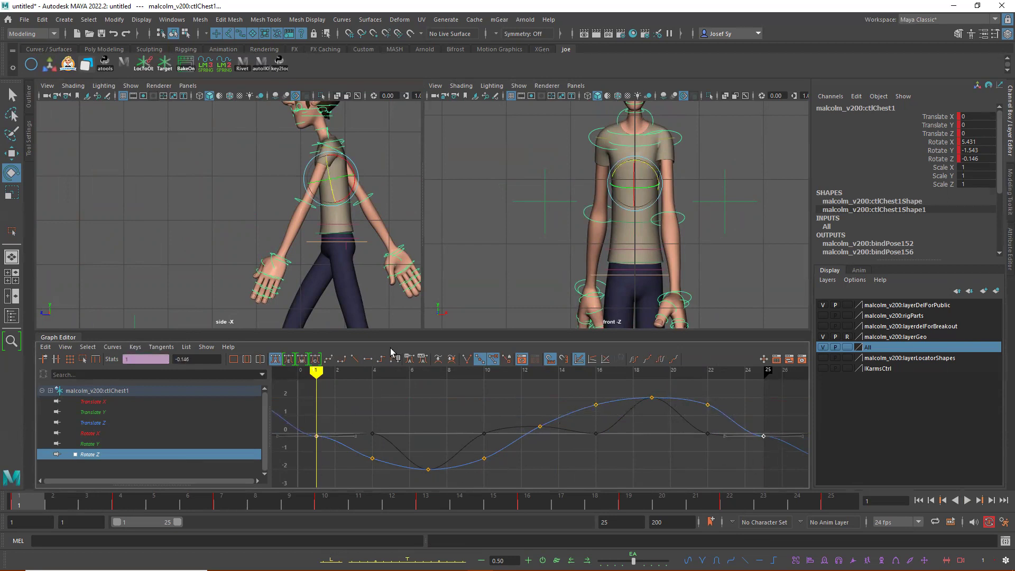
{"action": "left_click", "coordinate": [329, 359]}
{"action": "left_click", "coordinate": [759, 448]}
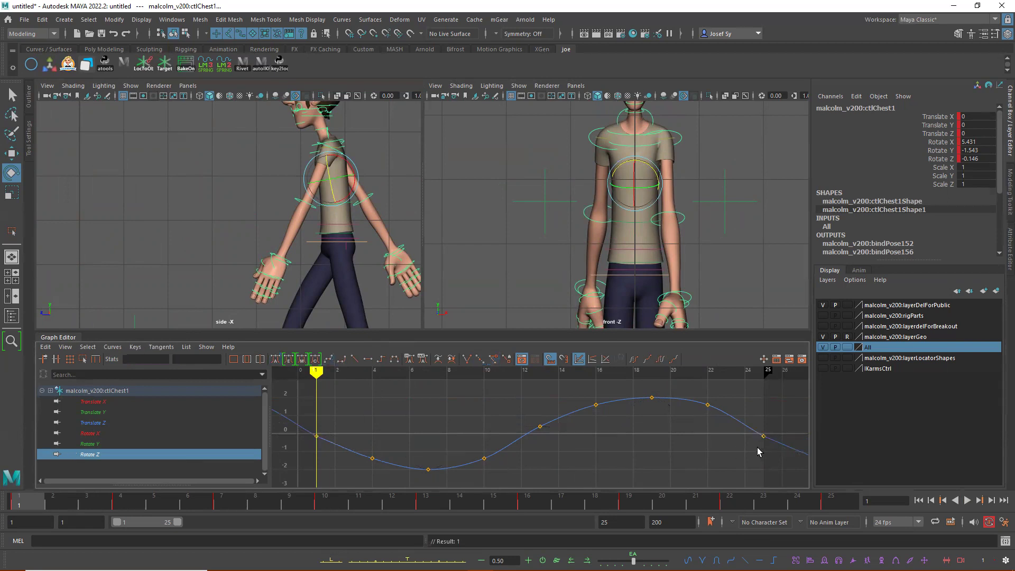
On ctlChest1's Rotate Z curve, lower the frame 22 key to about 1.3 and the frame 13 key to about 0.13.
{"action": "left_click_drag", "start_coordinate": [699, 394], "coordinate": [713, 412]}
{"action": "middle_click_drag", "start_coordinate": [707, 406], "coordinate": [708, 410], "text": "shift"}
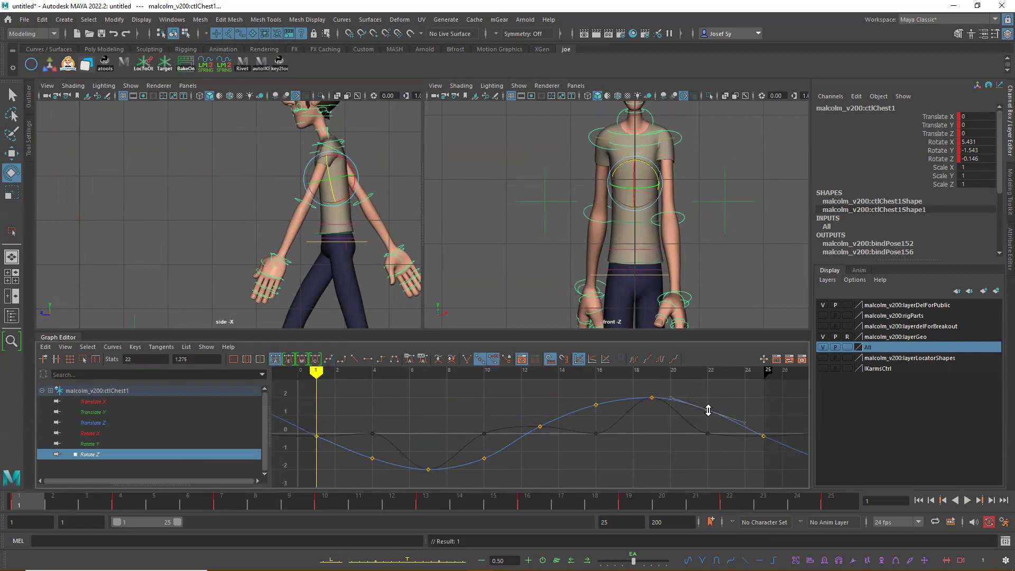
{"action": "left_click", "coordinate": [540, 426]}
{"action": "middle_click_drag", "start_coordinate": [540, 430], "coordinate": [540, 434]}
{"action": "left_click_drag", "start_coordinate": [37, 502], "coordinate": [121, 504]}
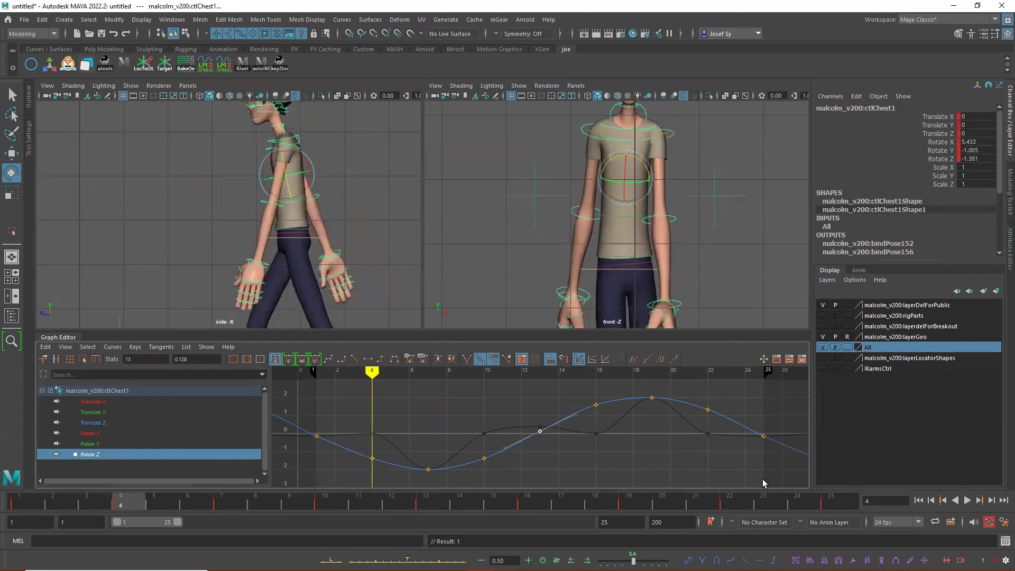
Replay and scrub the walk with the full figure in the front view to examine the chest and spine tilt.
{"action": "key", "text": "f"}
{"action": "middle_click_drag", "start_coordinate": [672, 465], "coordinate": [462, 435], "text": "alt"}
{"action": "key", "text": "alt+v"}
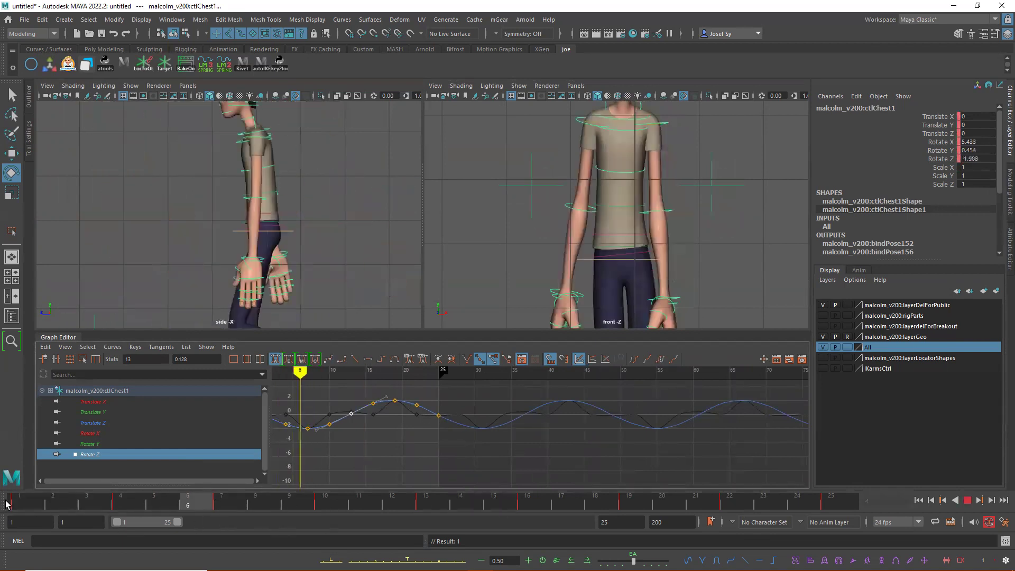
{"action": "key", "text": "alt+shift+v"}
{"action": "scroll", "coordinate": [712, 242], "scroll_direction": "down", "scroll_amount": 7}
{"action": "scroll", "coordinate": [709, 244], "scroll_direction": "up", "scroll_amount": 2}
{"action": "middle_click_drag", "start_coordinate": [732, 242], "coordinate": [734, 207], "text": "alt"}
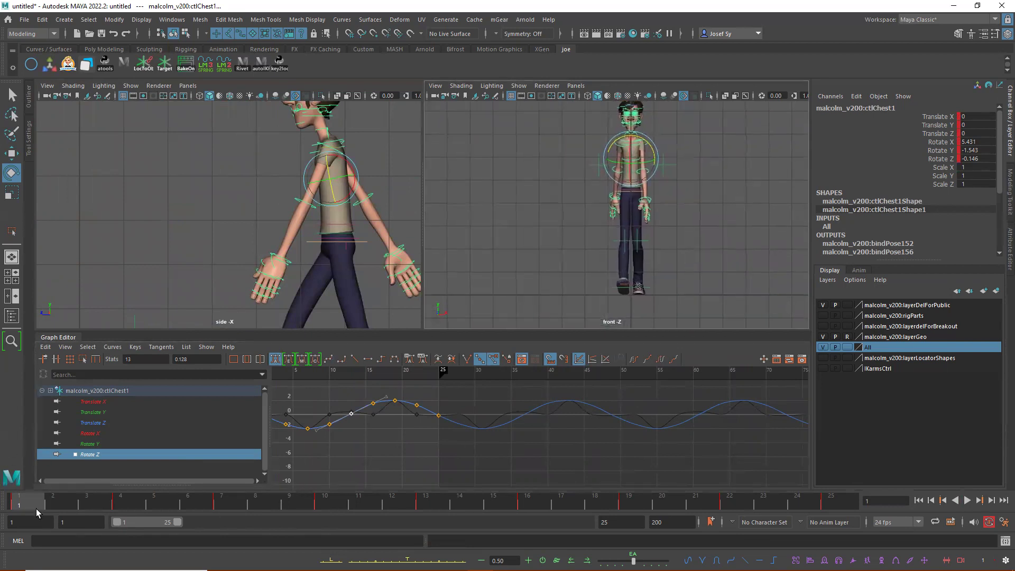
{"action": "key", "text": "alt+v"}
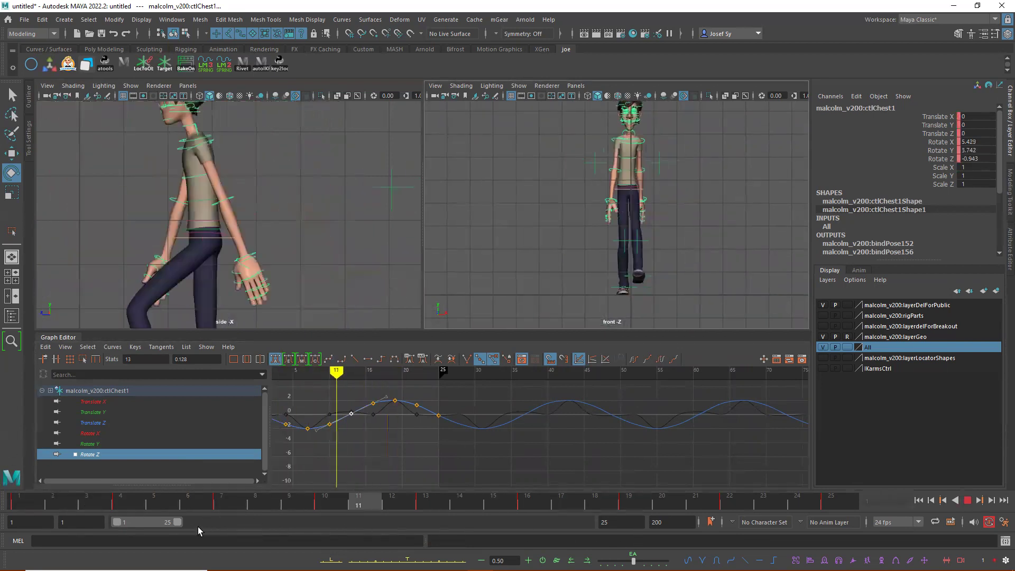
{"action": "key", "text": "alt+shift+v"}
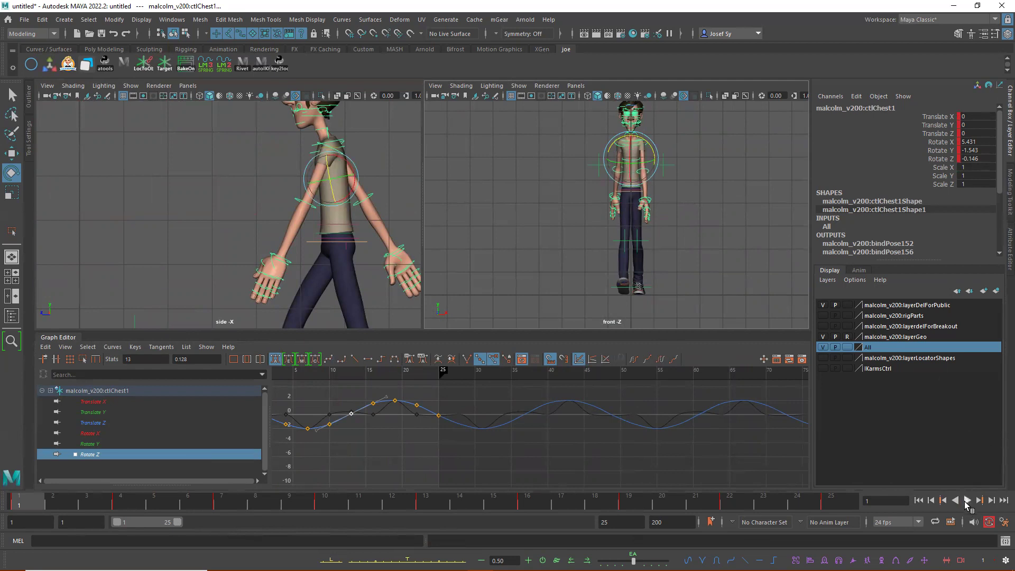
{"action": "left_click", "coordinate": [967, 501]}
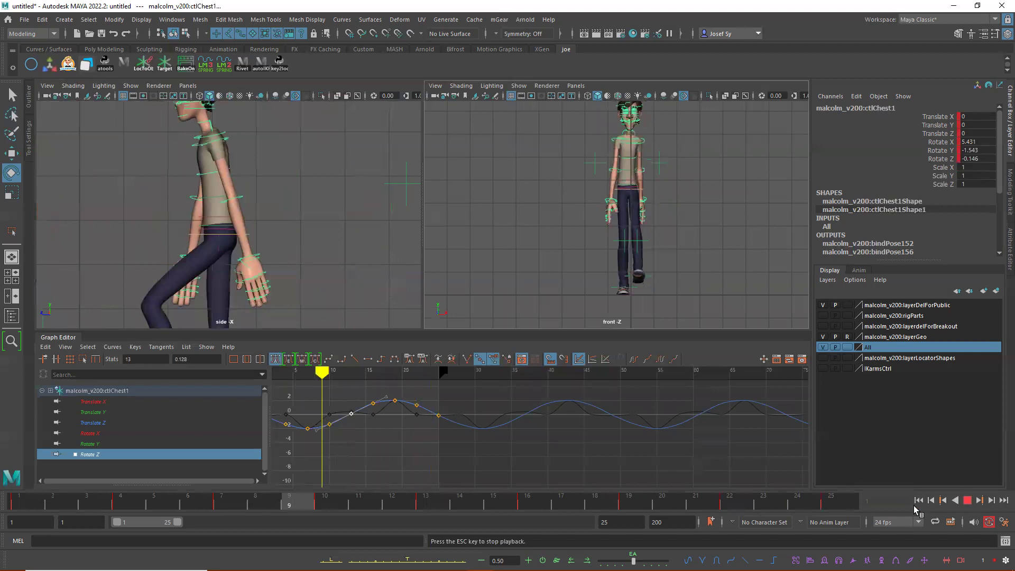
{"action": "key", "text": "Escape"}
{"action": "left_click_drag", "start_coordinate": [21, 499], "coordinate": [366, 508]}
{"action": "key", "text": "alt+v"}
{"action": "left_click_drag", "start_coordinate": [109, 514], "coordinate": [696, 510]}
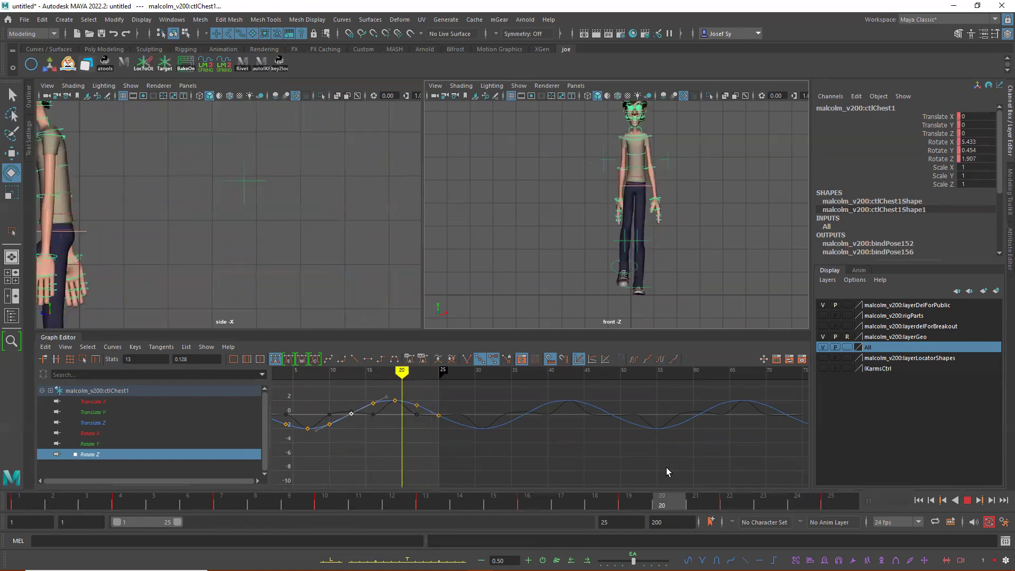
{"action": "key", "text": "alt+v"}
Lower ctlChest1's Rotate Z key at frame 22 to about 0.57.
{"action": "left_click", "coordinate": [709, 169]}
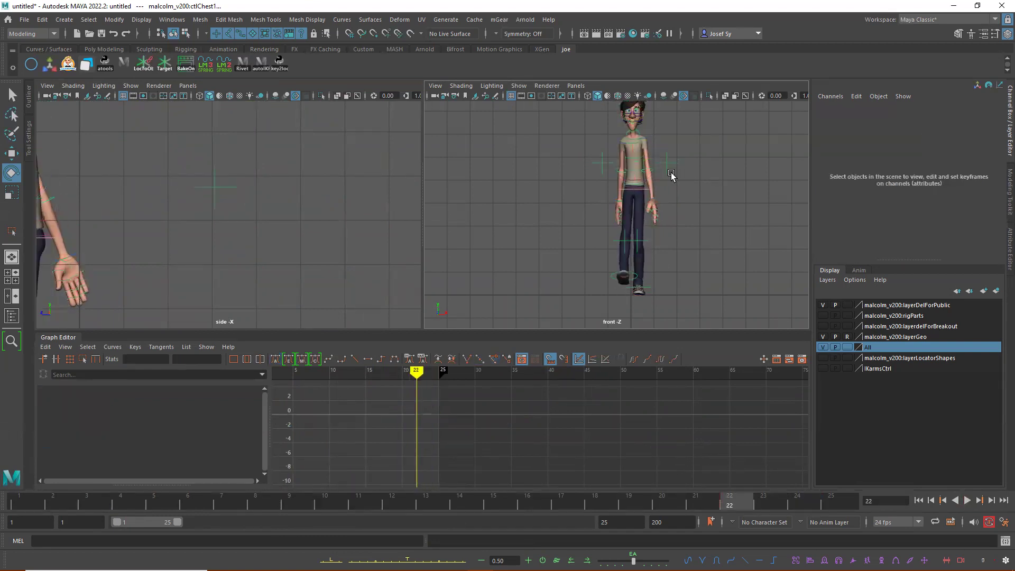
{"action": "left_click", "coordinate": [636, 160]}
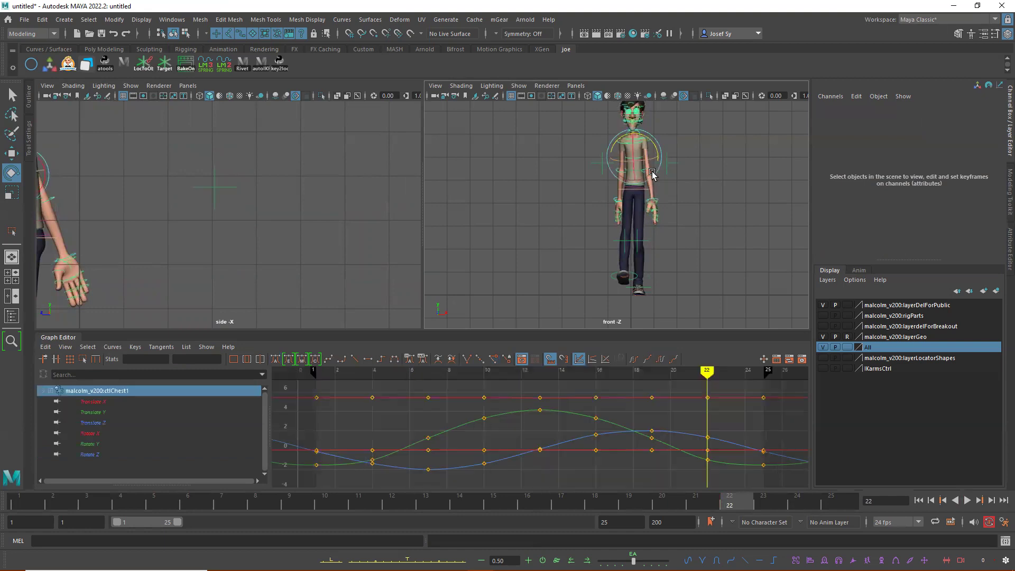
{"action": "left_click", "coordinate": [630, 495]}
{"action": "scroll", "coordinate": [705, 217], "scroll_direction": "up", "scroll_amount": 5}
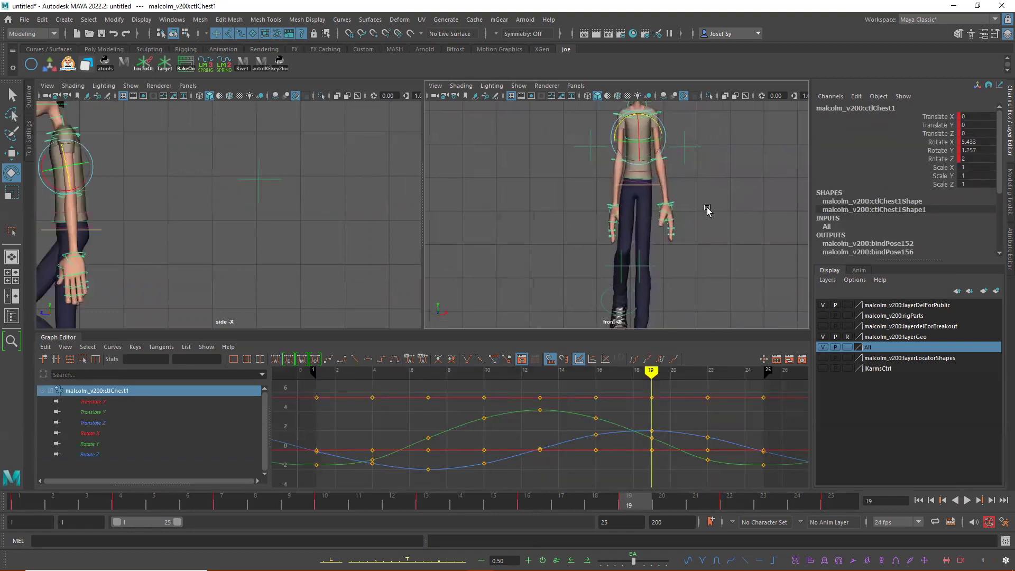
{"action": "middle_click_drag", "start_coordinate": [707, 210], "coordinate": [681, 221], "text": "alt"}
{"action": "mouse_move", "coordinate": [635, 499]}
{"action": "left_mouse_down"}
{"action": "mouse_move", "coordinate": [764, 505]}
{"action": "mouse_move", "coordinate": [748, 509]}
{"action": "left_mouse_up"}
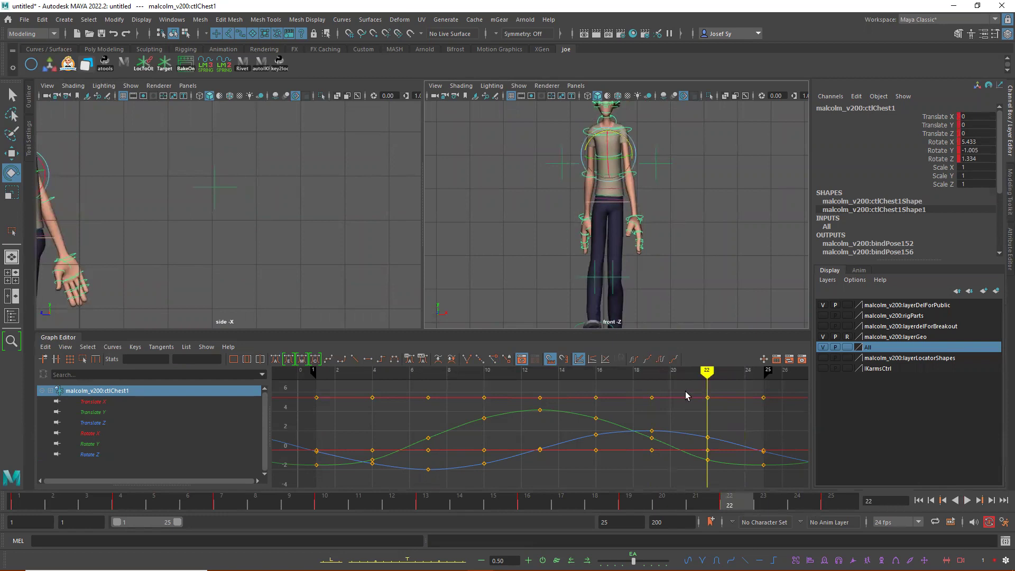
{"action": "left_click_drag", "start_coordinate": [702, 429], "coordinate": [713, 446]}
{"action": "mouse_move", "coordinate": [706, 440]}
{"action": "middle_mouse_down", "text": "shift"}
{"action": "mouse_move", "coordinate": [708, 451]}
{"action": "mouse_move", "coordinate": [717, 445]}
{"action": "middle_mouse_up", "text": "shift"}
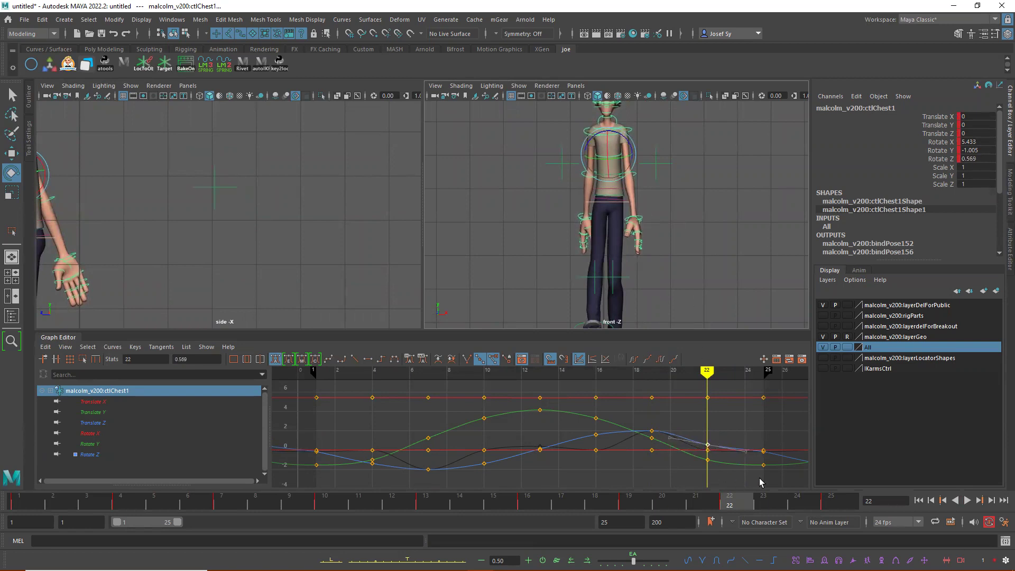
Replay the walk and examine ctlChest1's isolated Rotate Z curve around frames 19 to 22.
{"action": "key", "text": "alt+v"}
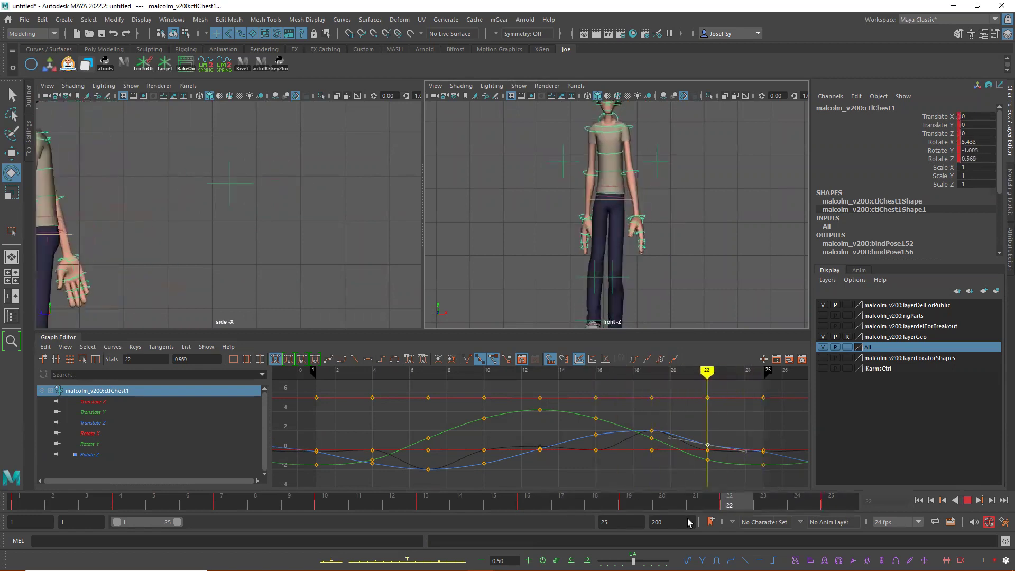
{"action": "key", "text": "alt+v"}
{"action": "left_click", "coordinate": [98, 455]}
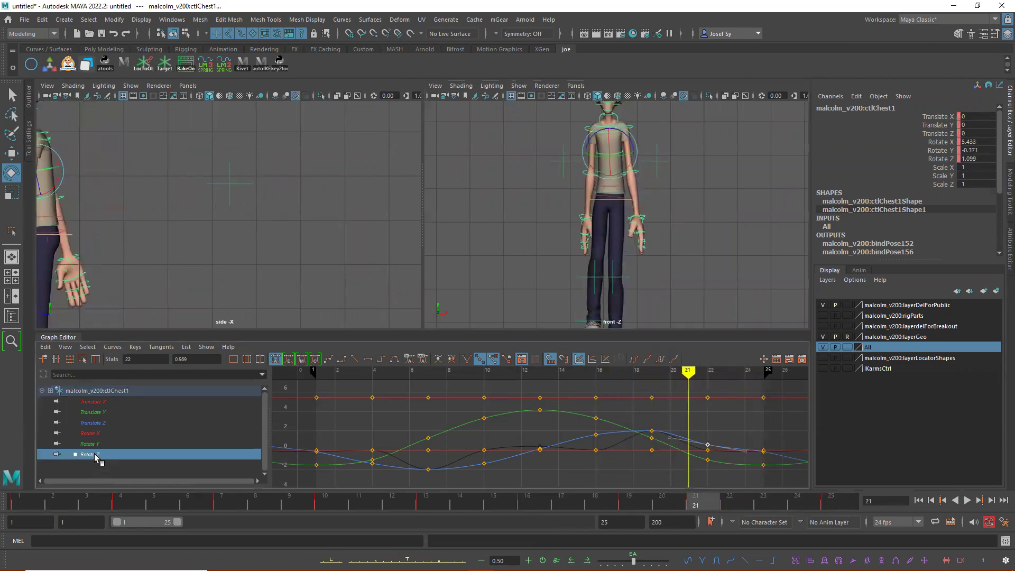
{"action": "left_click", "coordinate": [687, 418]}
{"action": "left_click_drag", "start_coordinate": [738, 461], "coordinate": [738, 460]}
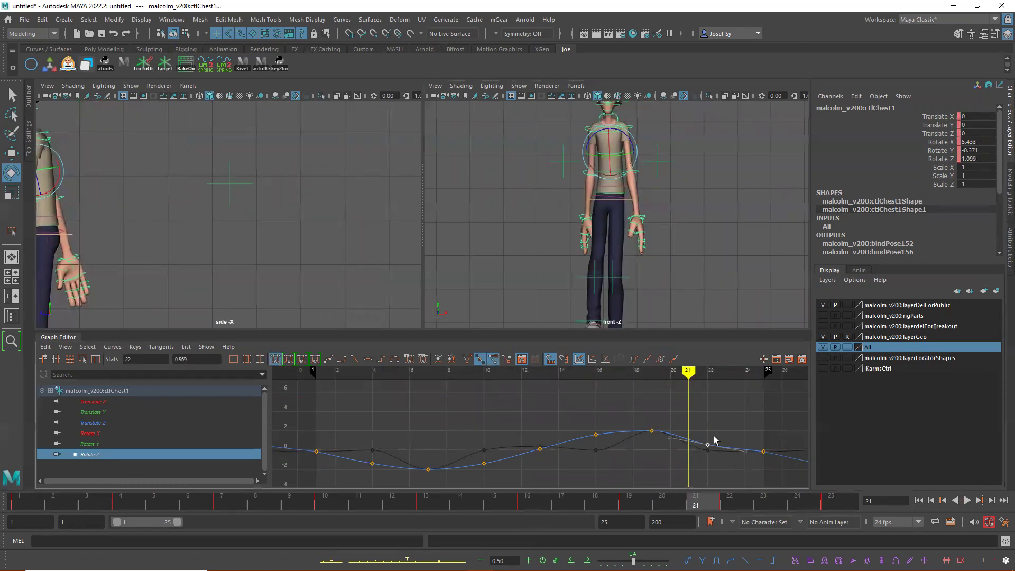
{"action": "left_click_drag", "start_coordinate": [639, 422], "coordinate": [661, 441]}
{"action": "left_click_drag", "start_coordinate": [688, 376], "coordinate": [707, 406]}
Lower ctlSpine2's Rotate Z key at frame 22 to about 0.96 and replay the walk.
{"action": "left_click", "coordinate": [617, 182]}
{"action": "left_click", "coordinate": [618, 182]}
{"action": "left_click_drag", "start_coordinate": [708, 440], "coordinate": [708, 443]}
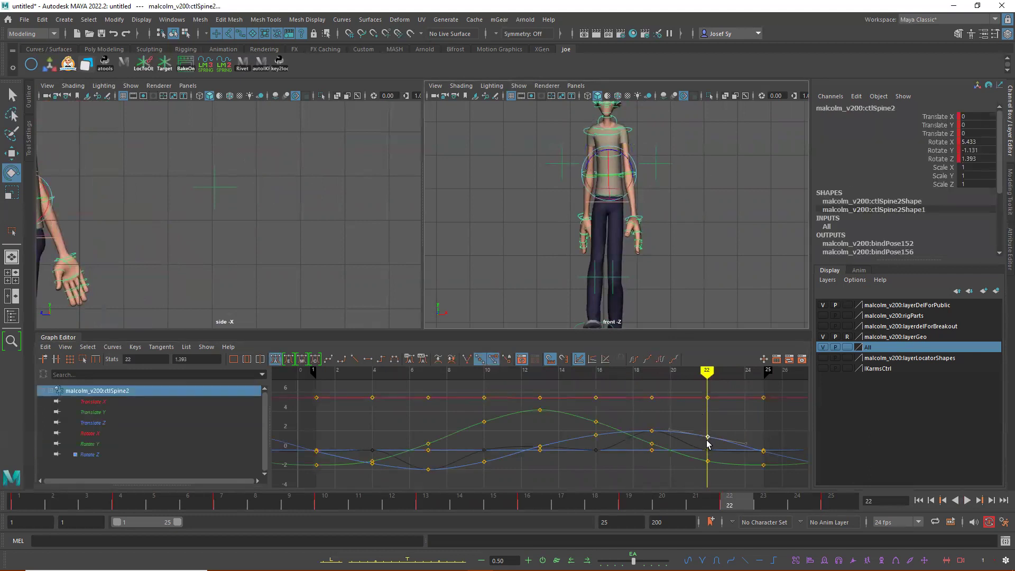
{"action": "middle_click_drag", "start_coordinate": [708, 437], "coordinate": [710, 441]}
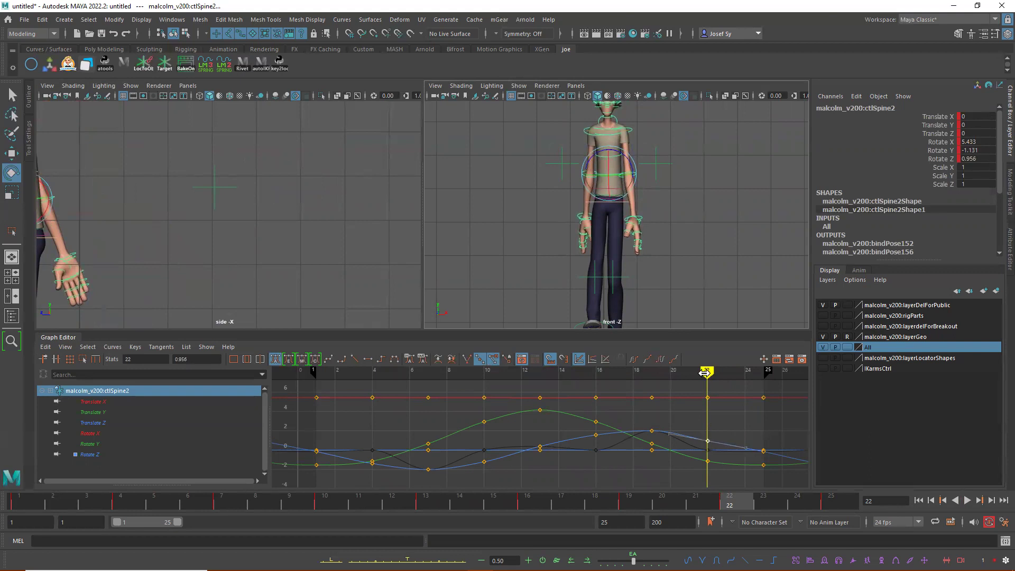
{"action": "key", "text": "alt+v"}
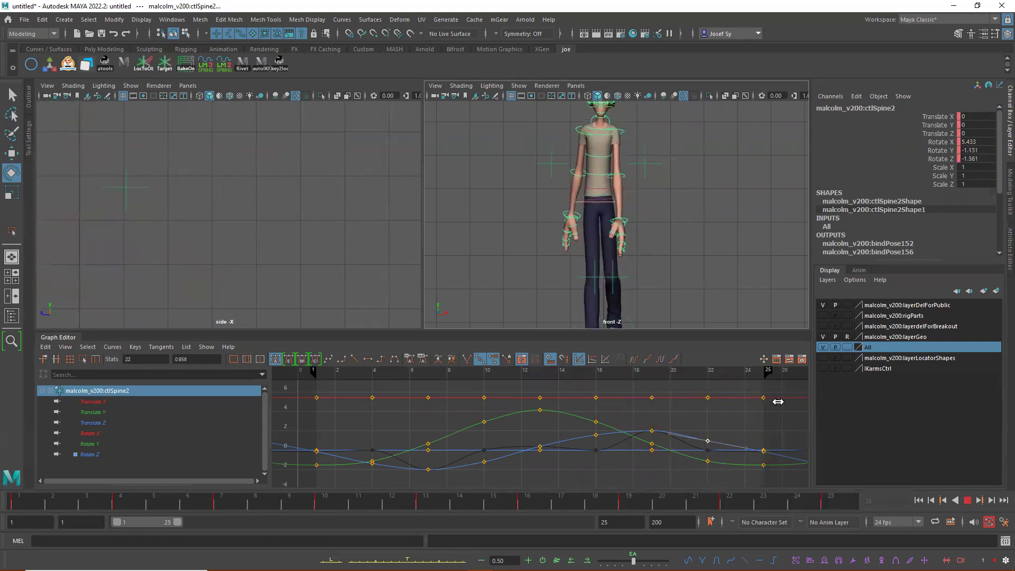
{"action": "key", "text": "alt+v"}
{"action": "left_click", "coordinate": [967, 502]}
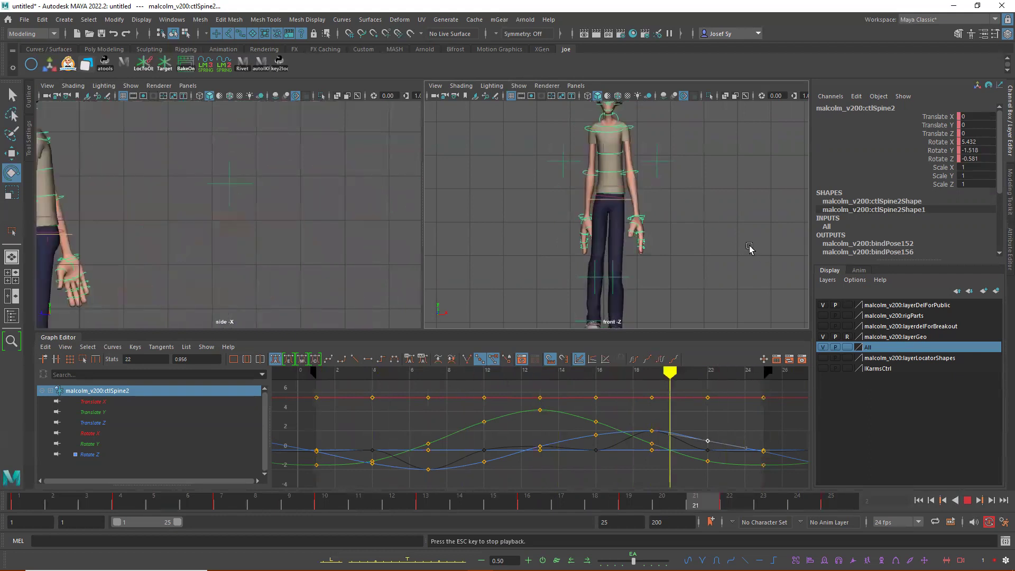
{"action": "left_click", "coordinate": [967, 500]}
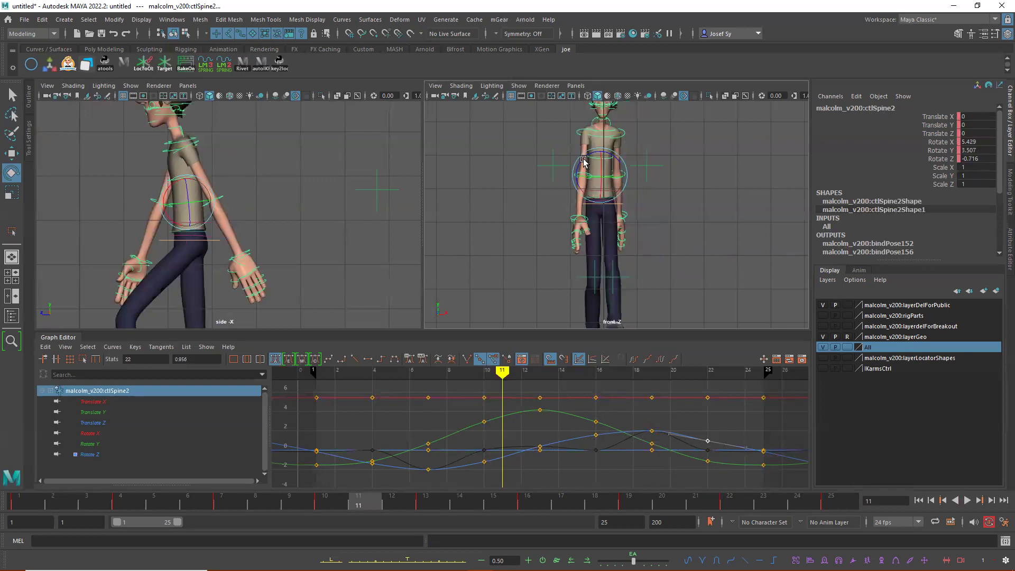
Scale all keys of ctlSpine2's Rotate Z curve vertically to about half, pivoting on the frame 25 key.
{"action": "left_click", "coordinate": [96, 454]}
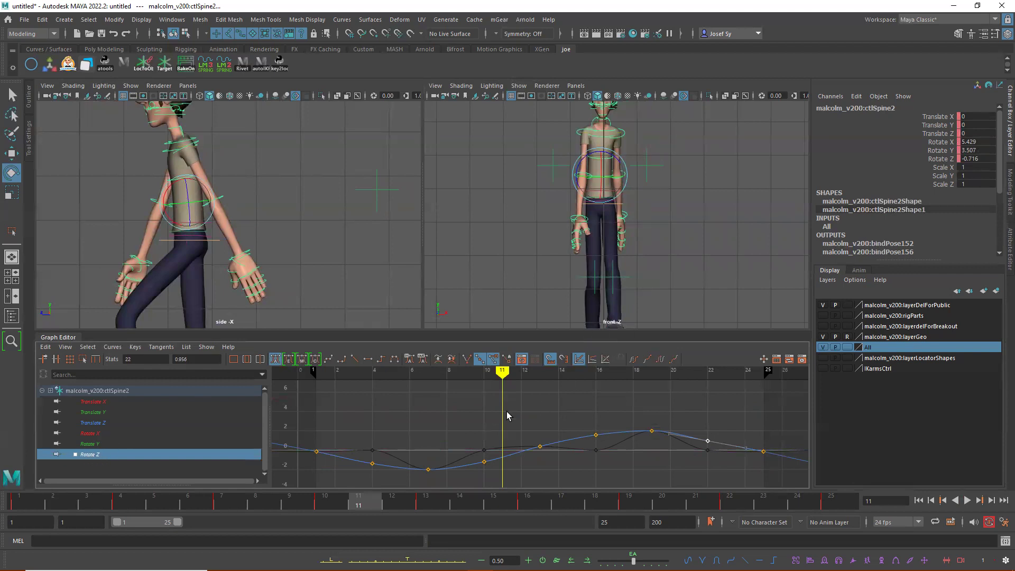
{"action": "key", "text": "a"}
{"action": "scroll", "coordinate": [621, 447], "scroll_direction": "down", "scroll_amount": 3}
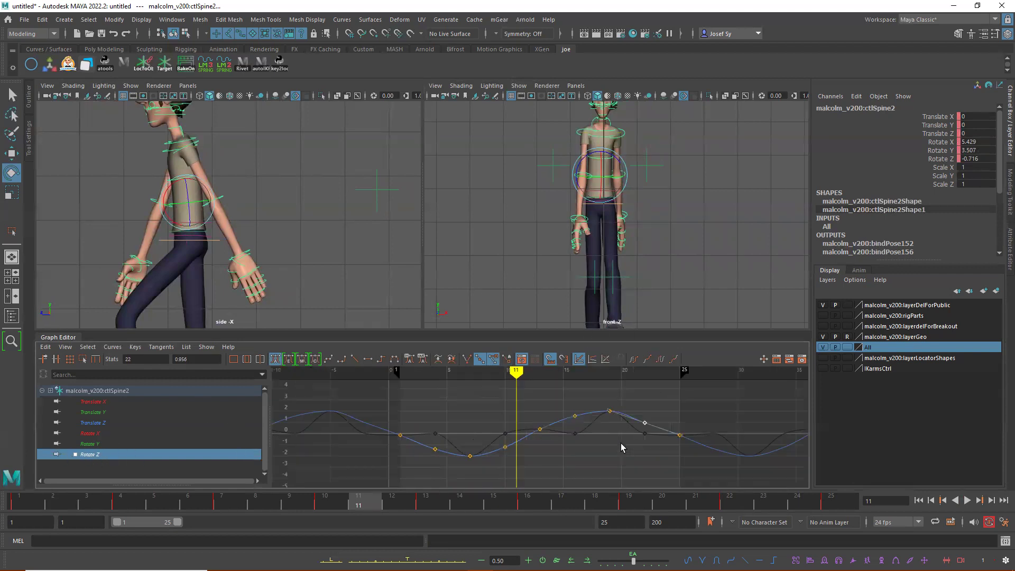
{"action": "left_click_drag", "start_coordinate": [384, 390], "coordinate": [720, 480]}
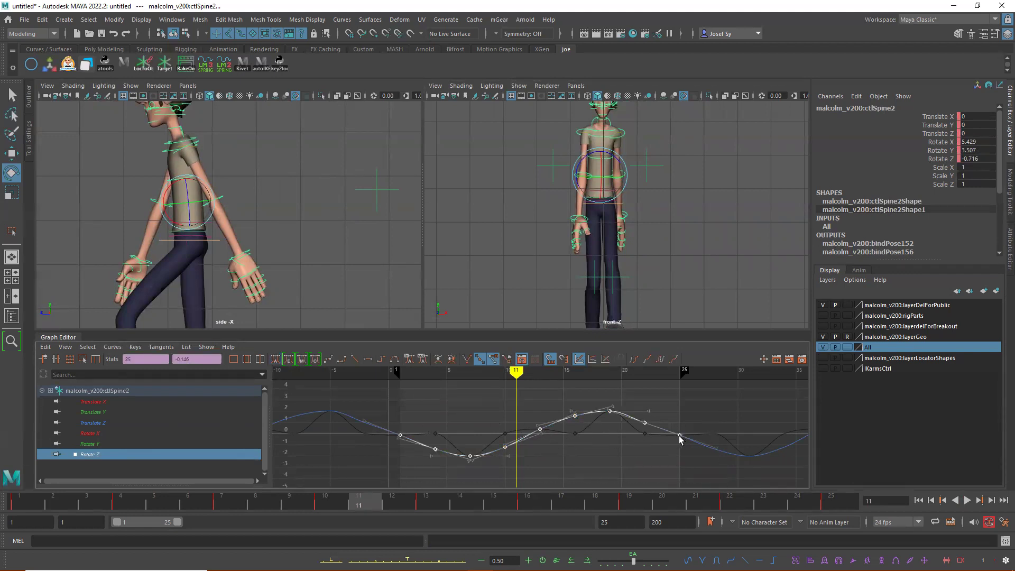
{"action": "key", "text": "r"}
{"action": "middle_click_drag", "start_coordinate": [680, 423], "coordinate": [682, 450], "text": "shift"}
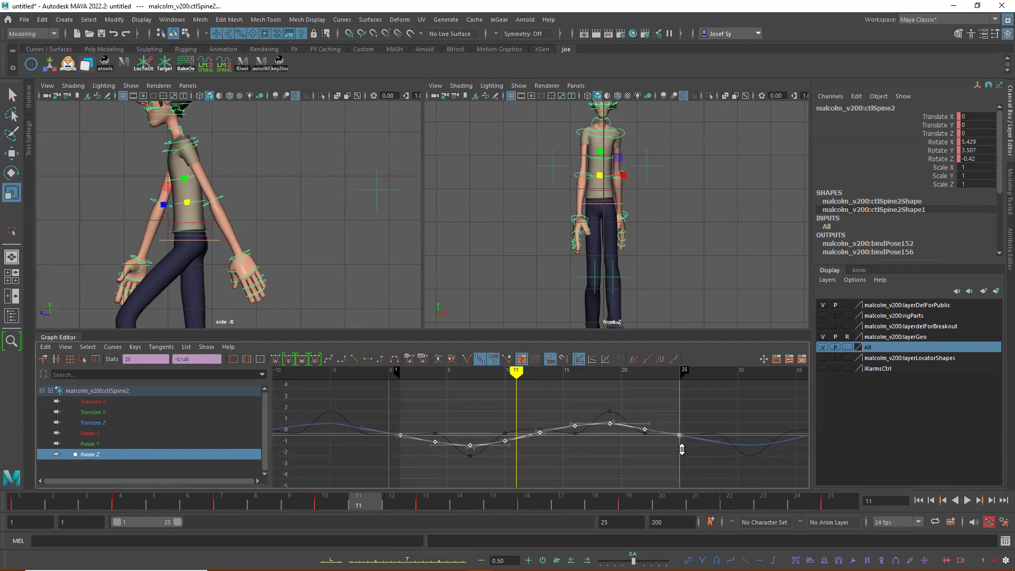
Raise ctlChest1's Rotate Z key at frame 22 to about 1.4.
{"action": "left_click", "coordinate": [587, 153]}
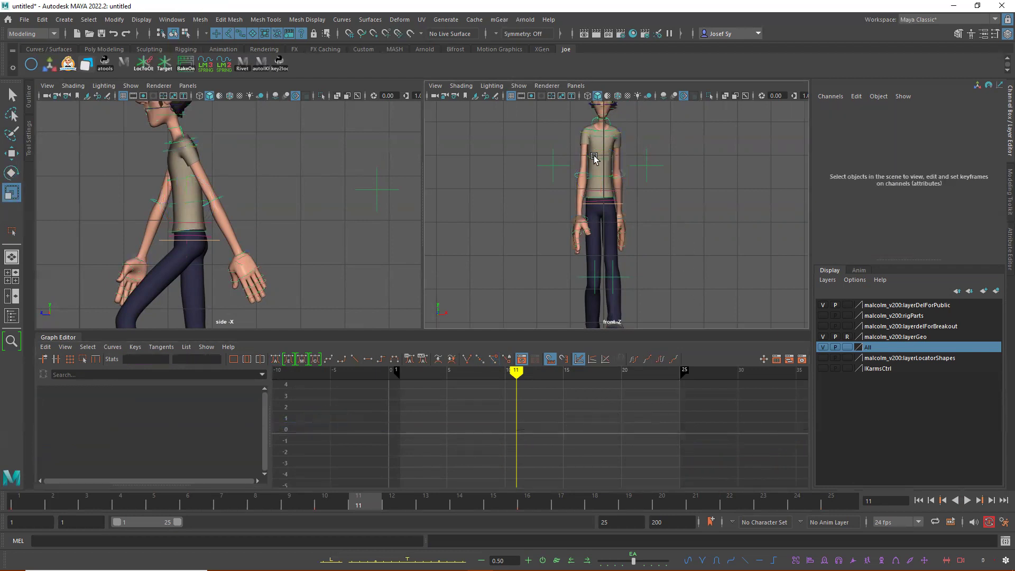
{"action": "left_click", "coordinate": [595, 158]}
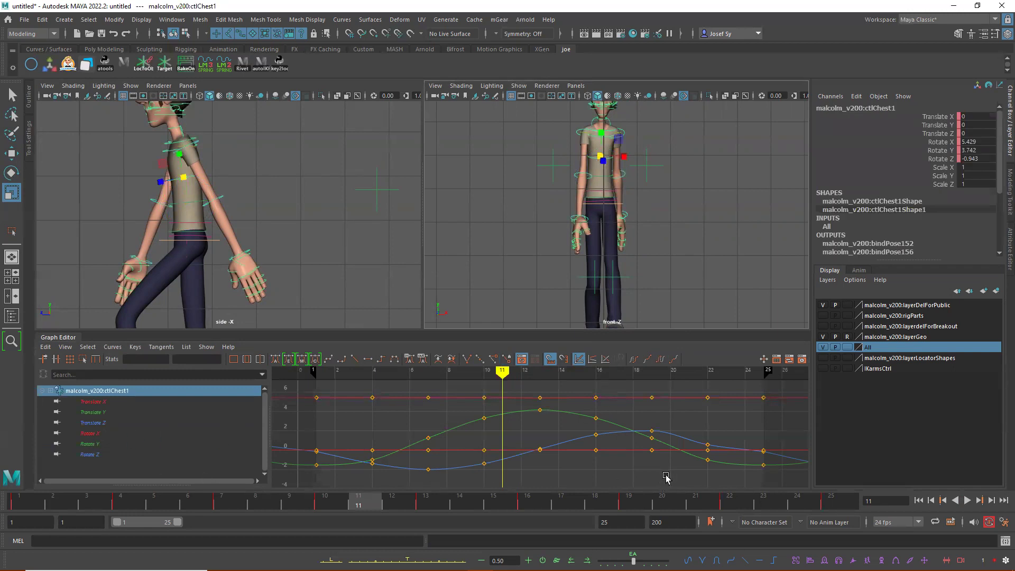
{"action": "left_click", "coordinate": [708, 445]}
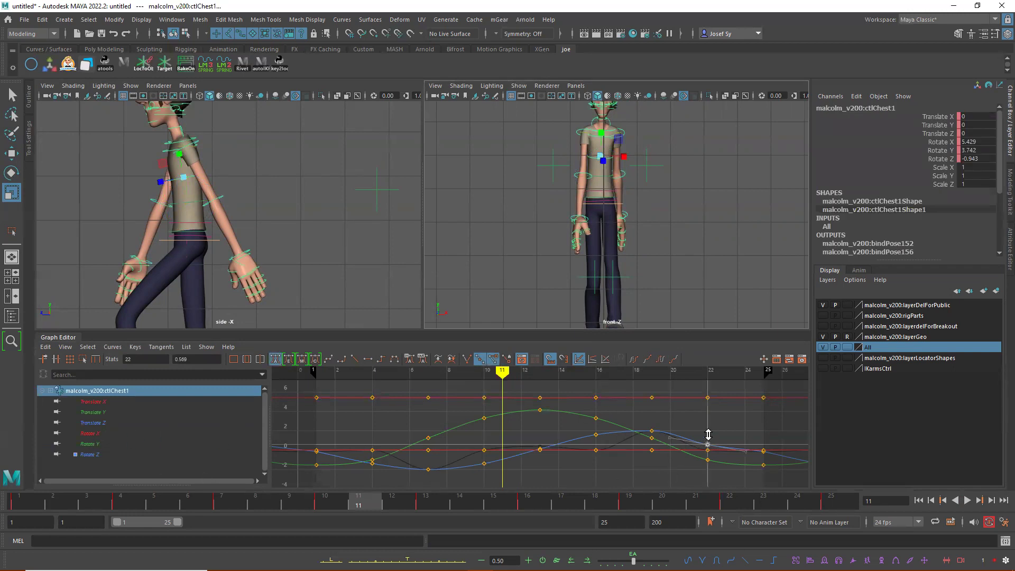
{"action": "middle_click_drag", "start_coordinate": [708, 436], "coordinate": [709, 438], "text": "shift"}
{"action": "key", "text": "w"}
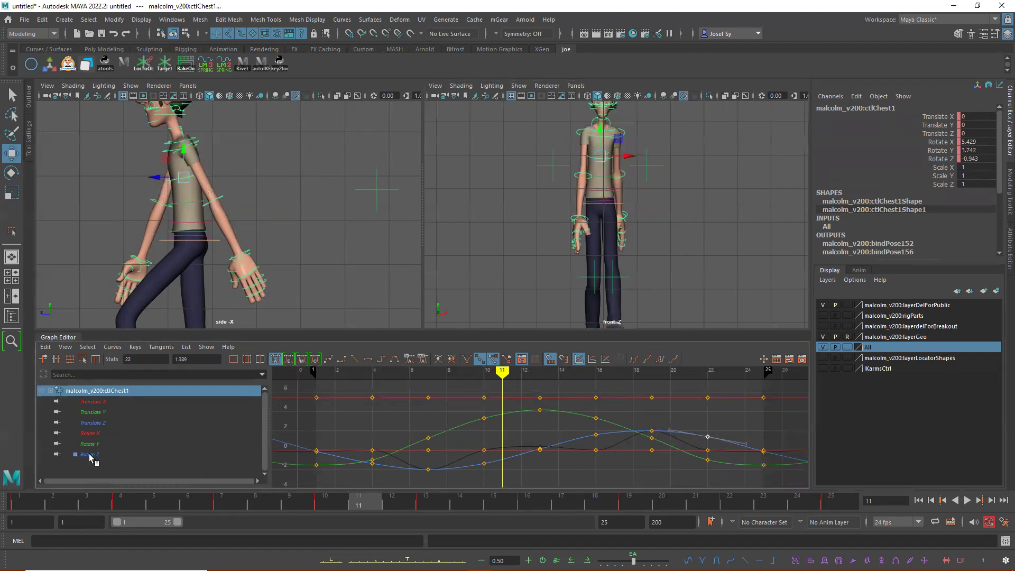
Scale all keys of ctlChest1's Rotate Z curve vertically to about 40 percent around the frame 25 key, and replay the walk.
{"action": "left_click", "coordinate": [90, 456]}
{"action": "left_click_drag", "start_coordinate": [271, 403], "coordinate": [768, 483]}
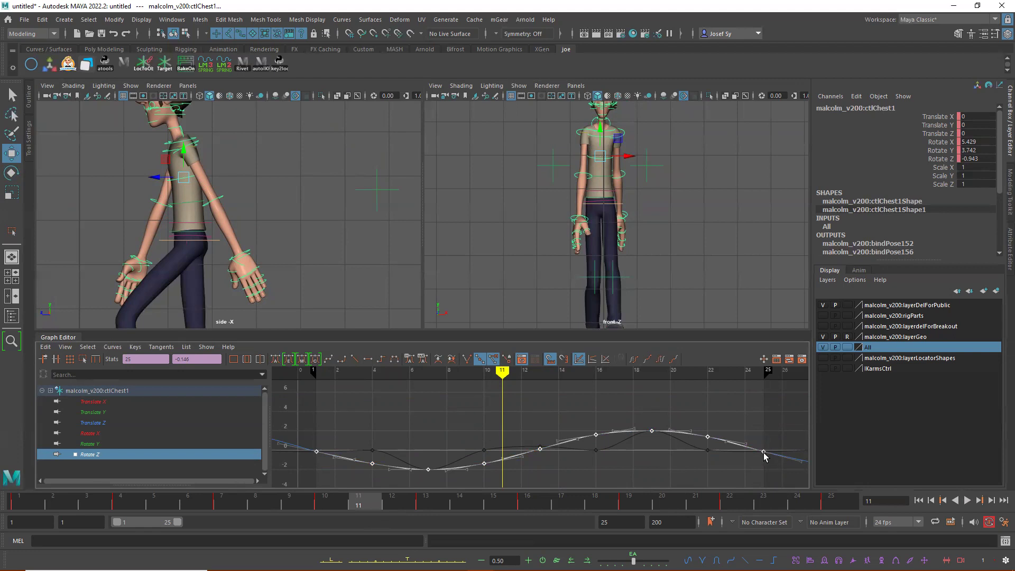
{"action": "key", "text": "r"}
{"action": "middle_click_drag", "start_coordinate": [764, 446], "coordinate": [766, 469]}
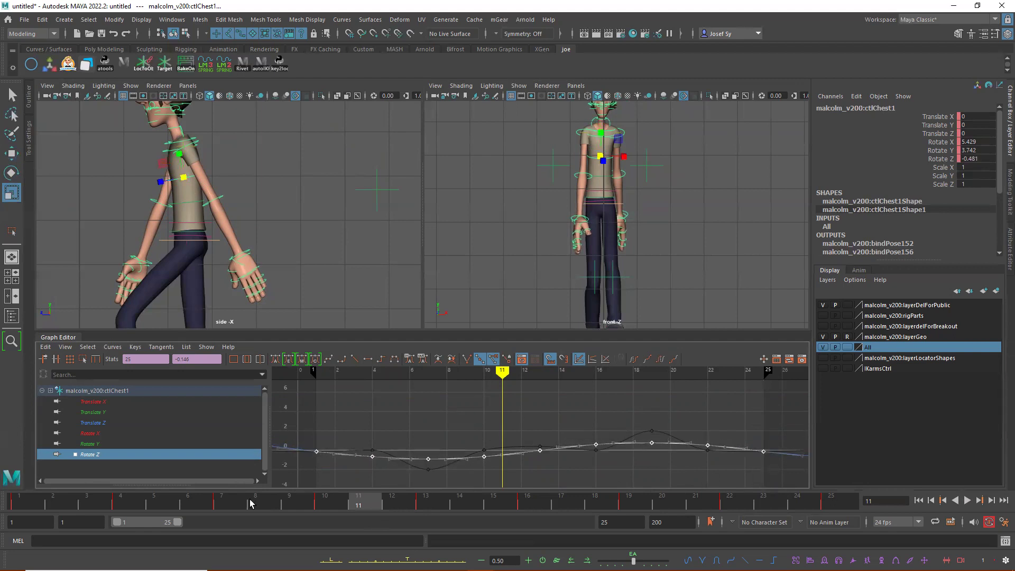
{"action": "key", "text": "alt+v"}
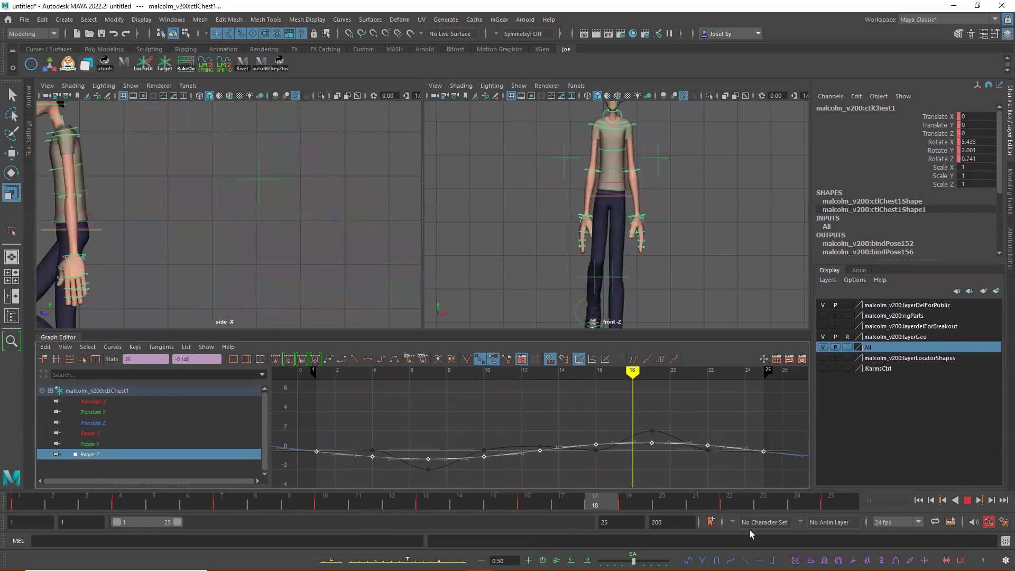
{"action": "key", "text": "alt+v"}
Isolate ctlChest1's Rotate Y curve and replay the walk from frame 1.
{"action": "left_click", "coordinate": [90, 443]}
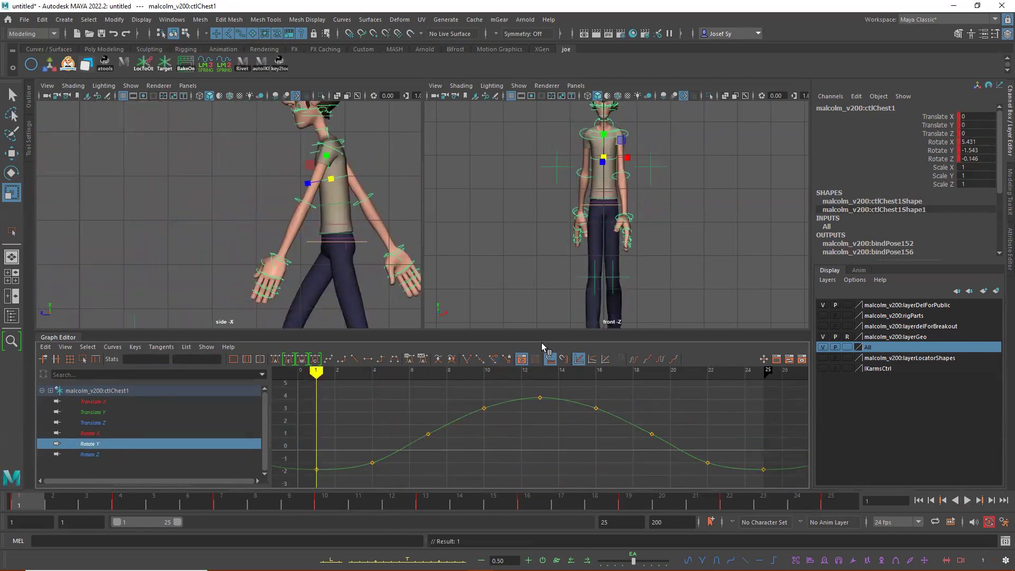
{"action": "key", "text": "alt+v"}
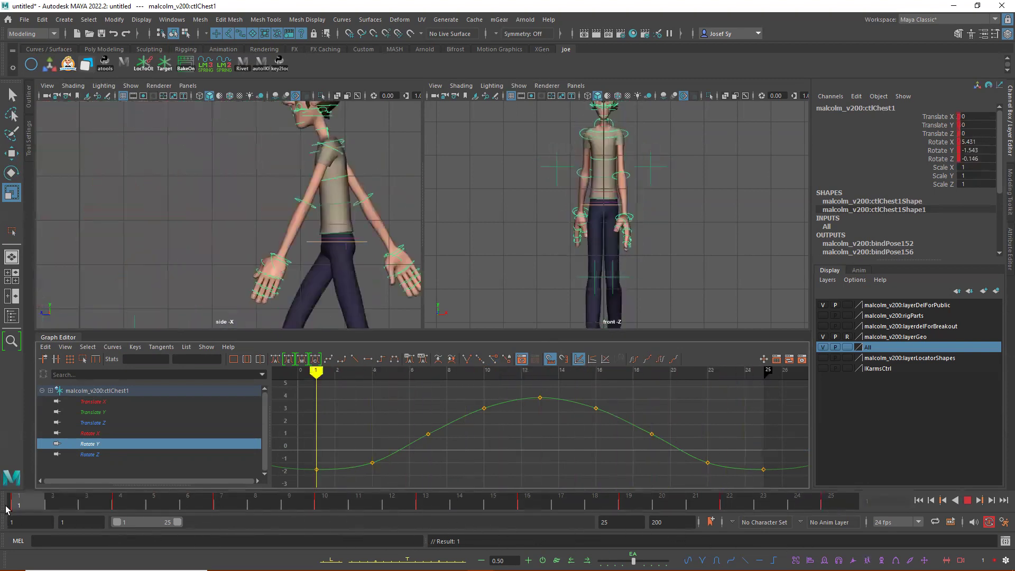
{"action": "key", "text": "Escape"}
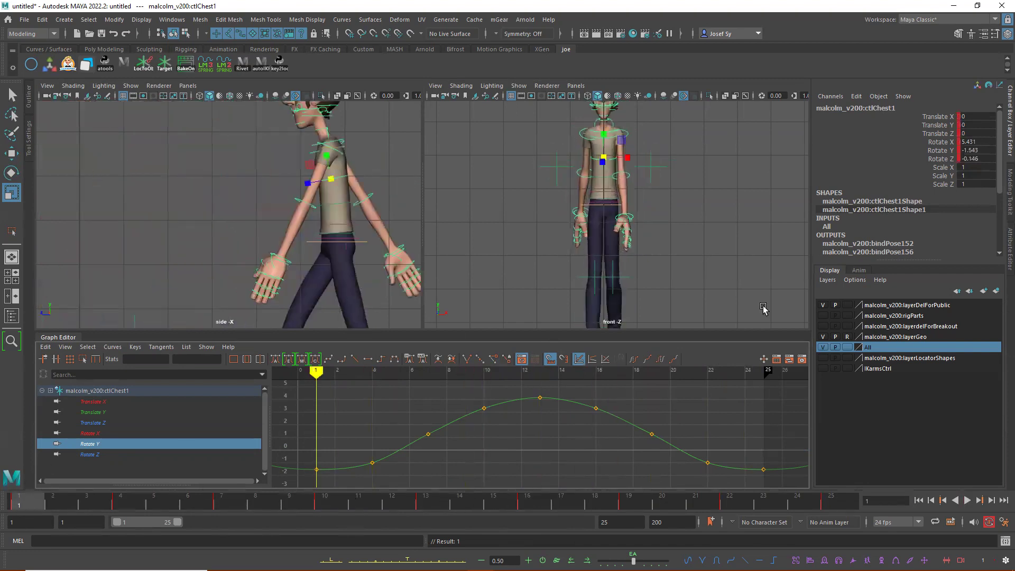
Replay the walk, and swap all keys of ctlBody's Translate X curve with its lower-amplitude buffer curve.
{"action": "left_click", "coordinate": [967, 501]}
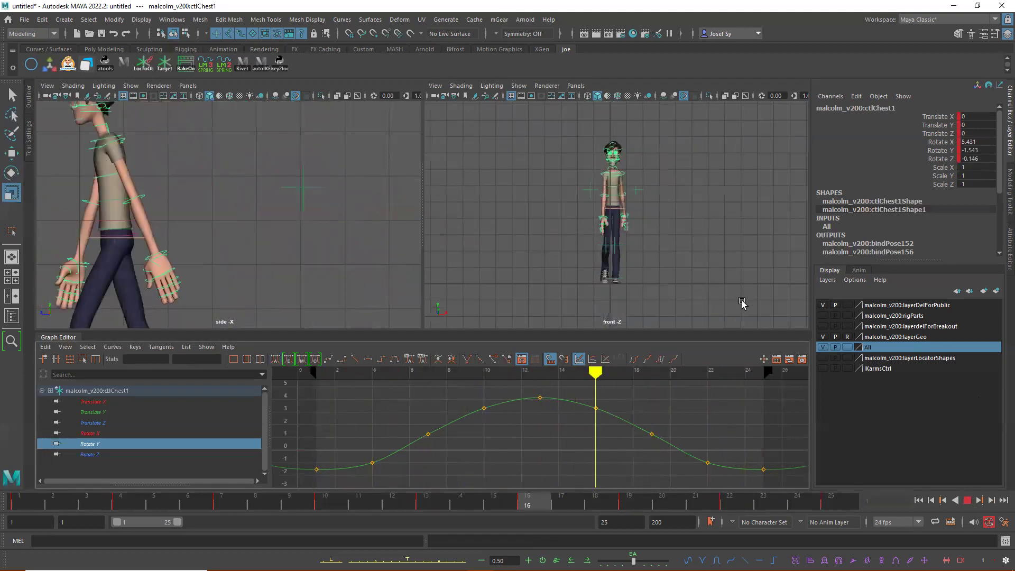
{"action": "left_click", "coordinate": [966, 499]}
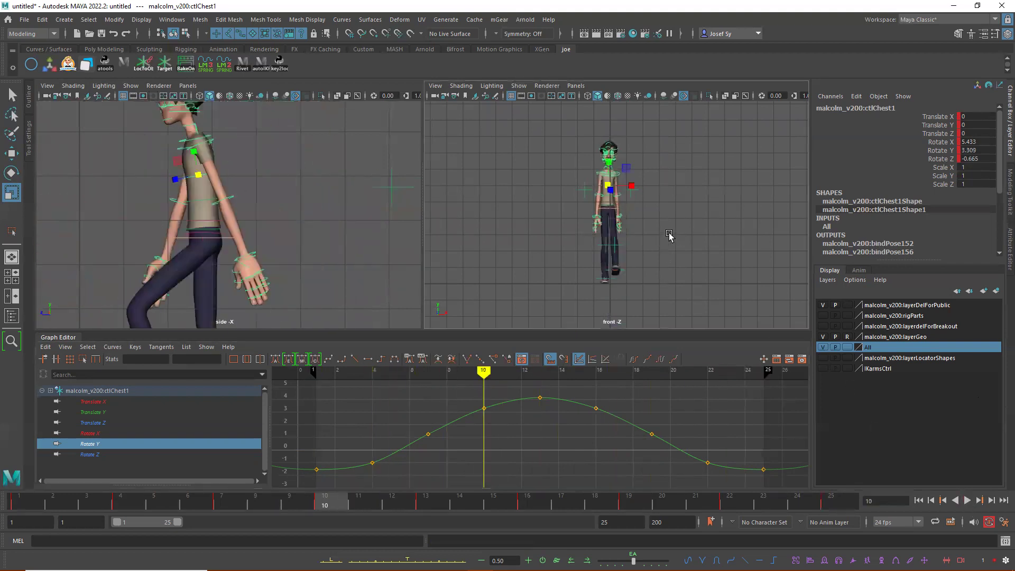
{"action": "left_click", "coordinate": [670, 234]}
{"action": "left_click", "coordinate": [600, 210]}
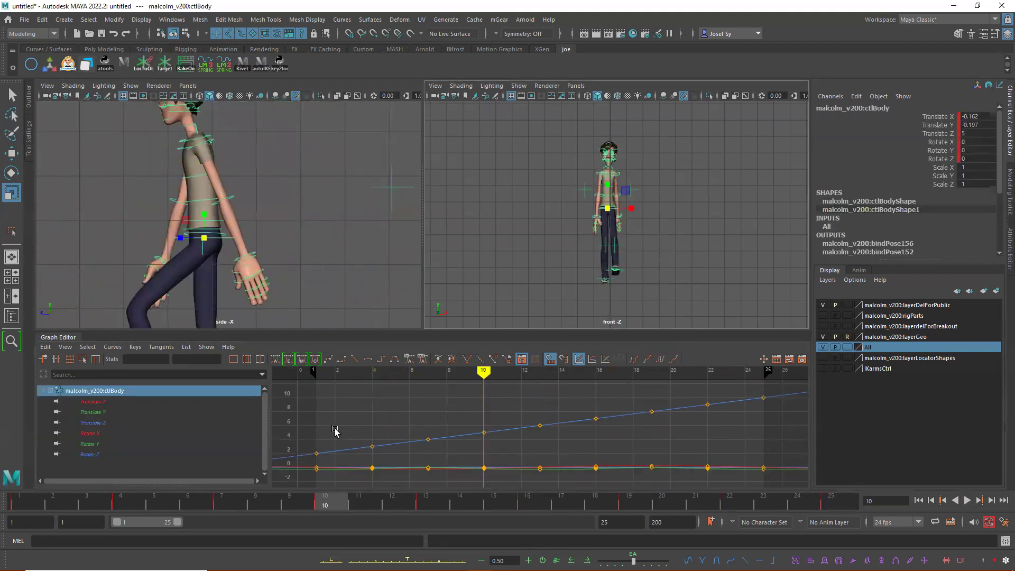
{"action": "left_click", "coordinate": [93, 401]}
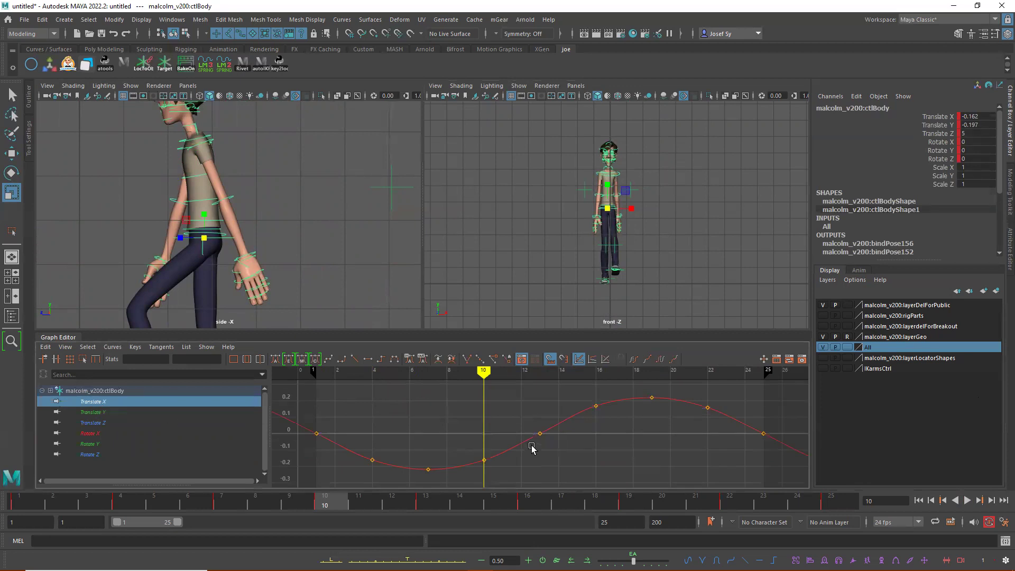
{"action": "key", "text": "f"}
{"action": "left_click_drag", "start_coordinate": [411, 402], "coordinate": [724, 493]}
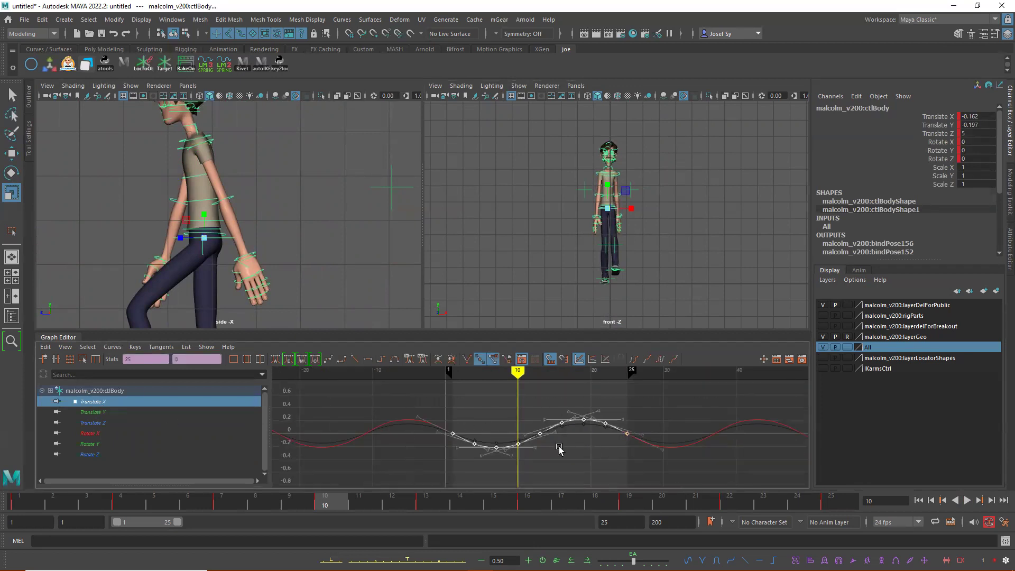
{"action": "key", "text": "f"}
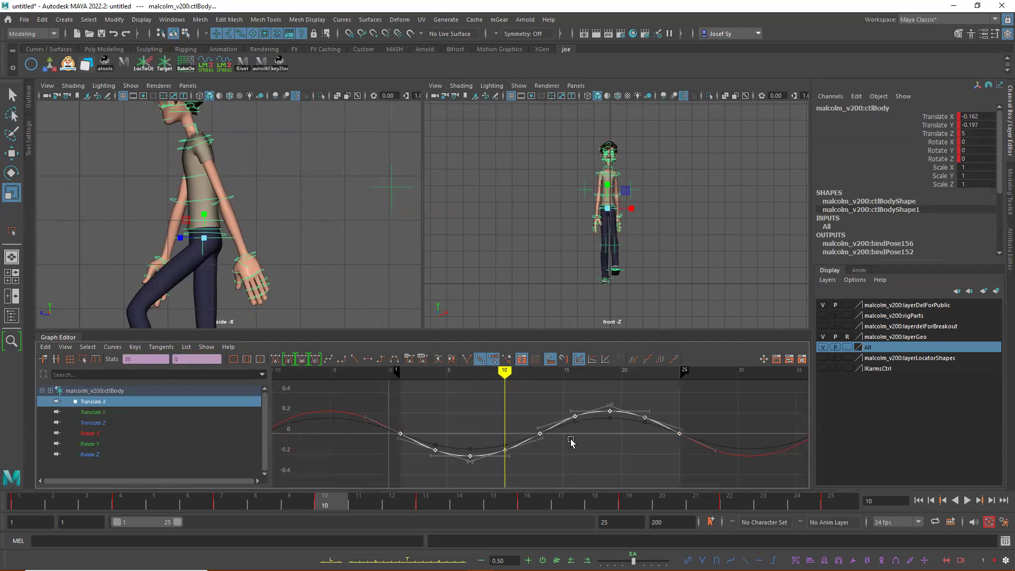
{"action": "left_click", "coordinate": [452, 359]}
Replay the walk from frame 1 to check ctlBody's reduced sideways shift, and return to frame 1.
{"action": "left_click_drag", "start_coordinate": [14, 501], "coordinate": [180, 518]}
{"action": "key", "text": "alt+v"}
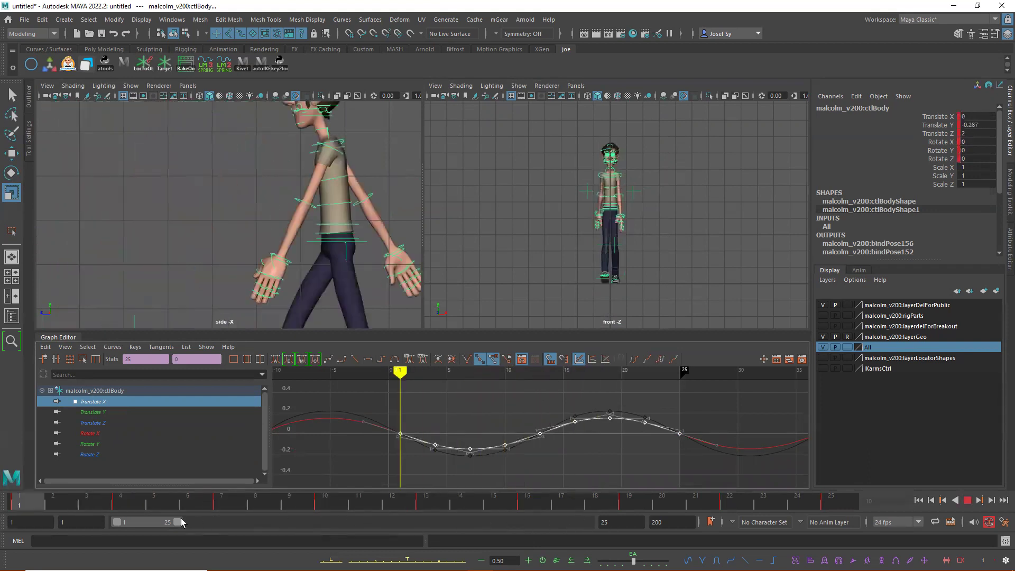
{"action": "key", "text": "alt+v"}
{"action": "left_click", "coordinate": [967, 500]}
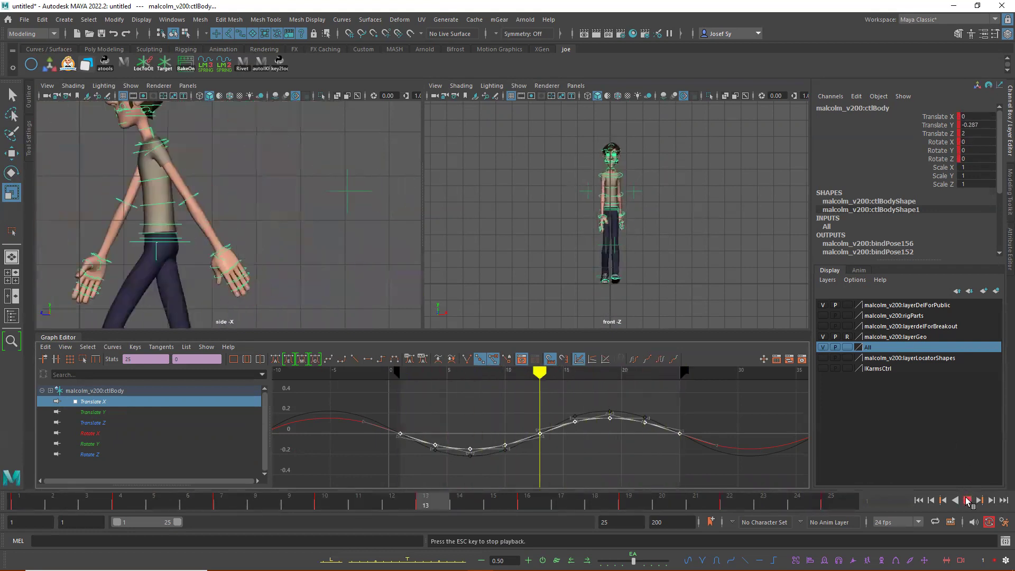
{"action": "left_click", "coordinate": [967, 501]}
{"action": "left_click_drag", "start_coordinate": [679, 370], "coordinate": [677, 370]}
{"action": "left_click_drag", "start_coordinate": [64, 502], "coordinate": [9, 503]}
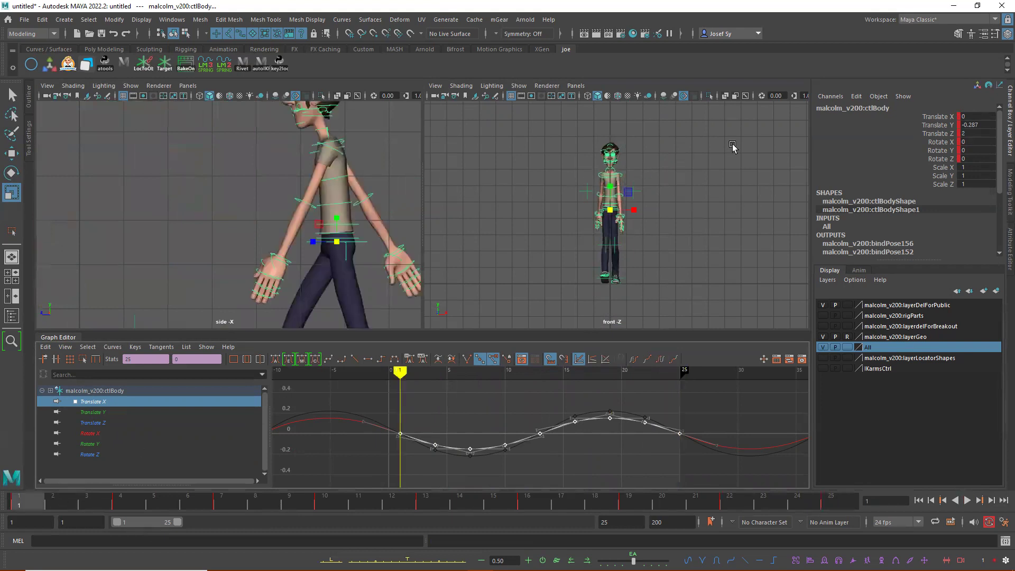
Deselect all controls and replay the walk twice to review the overall body motion.
{"action": "left_click_drag", "start_coordinate": [741, 213], "coordinate": [681, 215], "text": "alt"}
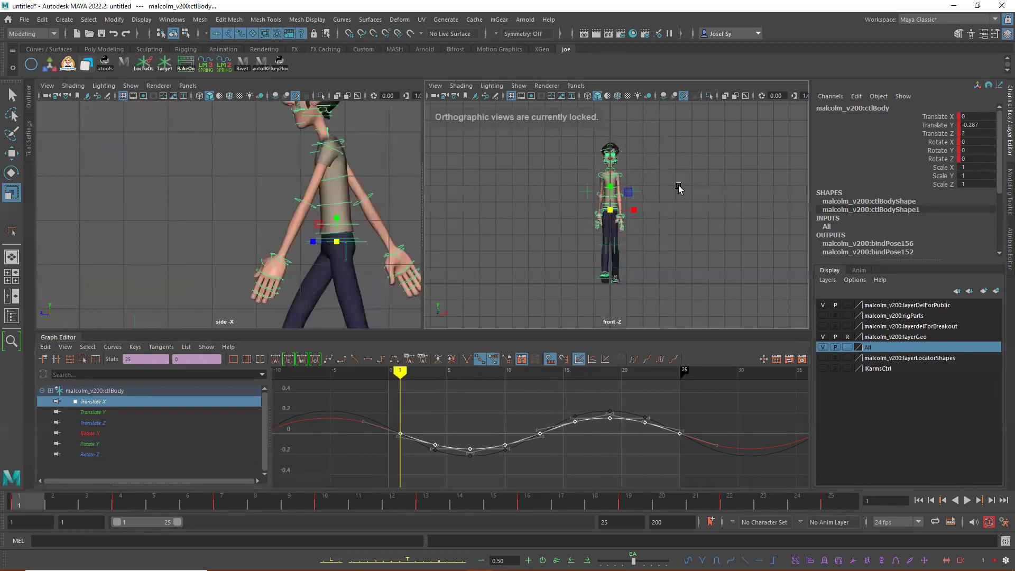
{"action": "left_click", "coordinate": [670, 227]}
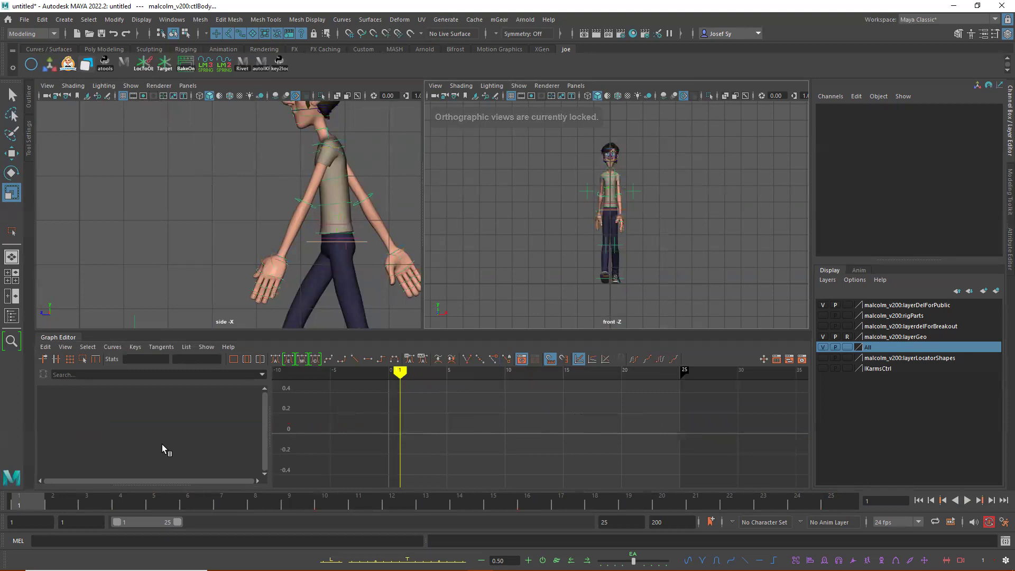
{"action": "key", "text": "alt+v"}
{"action": "key", "text": "alt+v"}
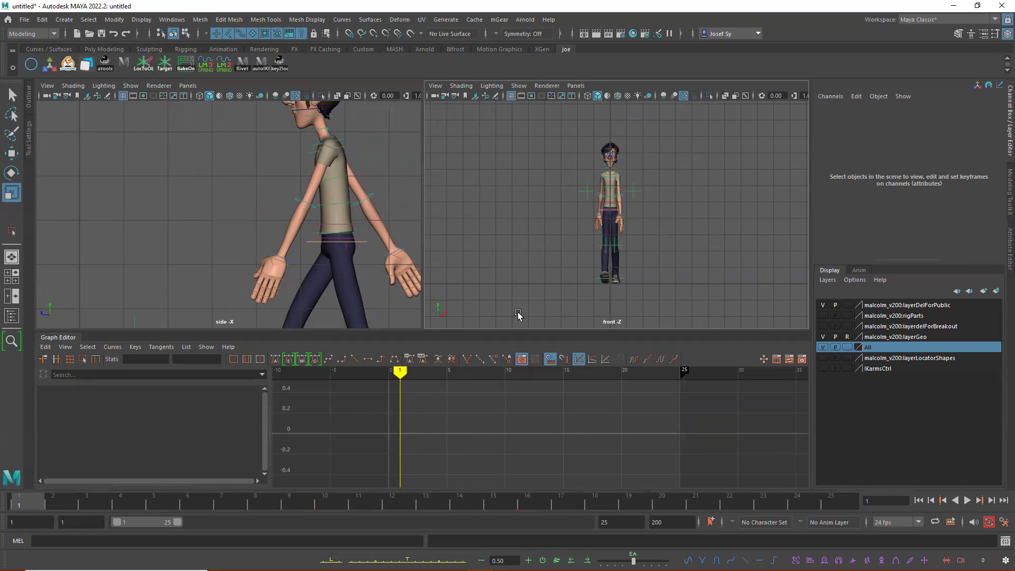
{"action": "key", "text": "alt+v"}
{"action": "key", "text": "alt+v"}
{"action": "left_click_drag", "start_coordinate": [700, 209], "coordinate": [536, 228], "text": "alt"}
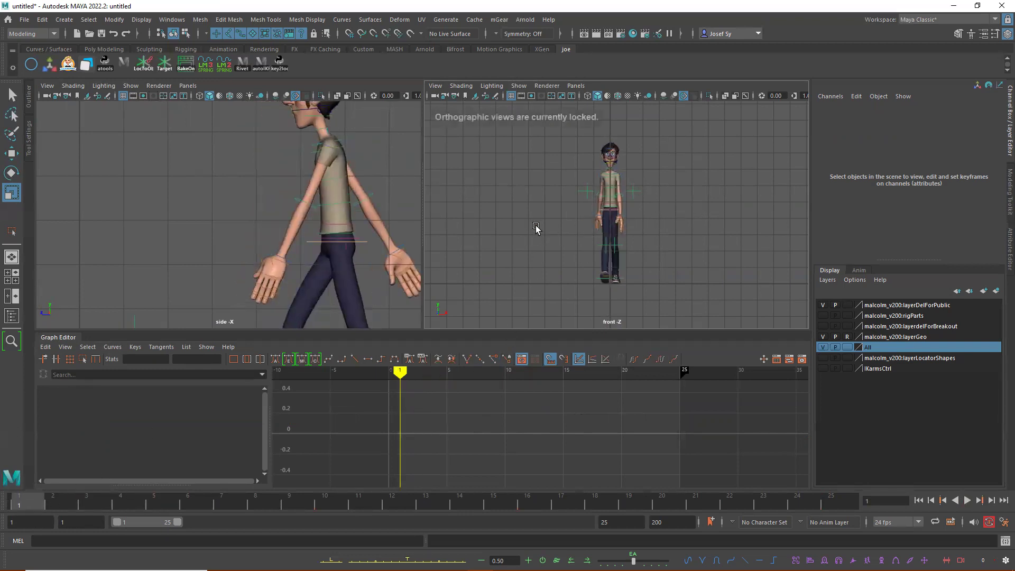
Select the left upper arm control ctlArmUpLf and replay the walk to examine the arm swing.
{"action": "left_click", "coordinate": [335, 147]}
{"action": "mouse_move", "coordinate": [26, 506]}
{"action": "left_mouse_down"}
{"action": "mouse_move", "coordinate": [87, 505]}
{"action": "mouse_move", "coordinate": [17, 505]}
{"action": "mouse_move", "coordinate": [87, 504]}
{"action": "mouse_move", "coordinate": [53, 505]}
{"action": "left_mouse_up"}
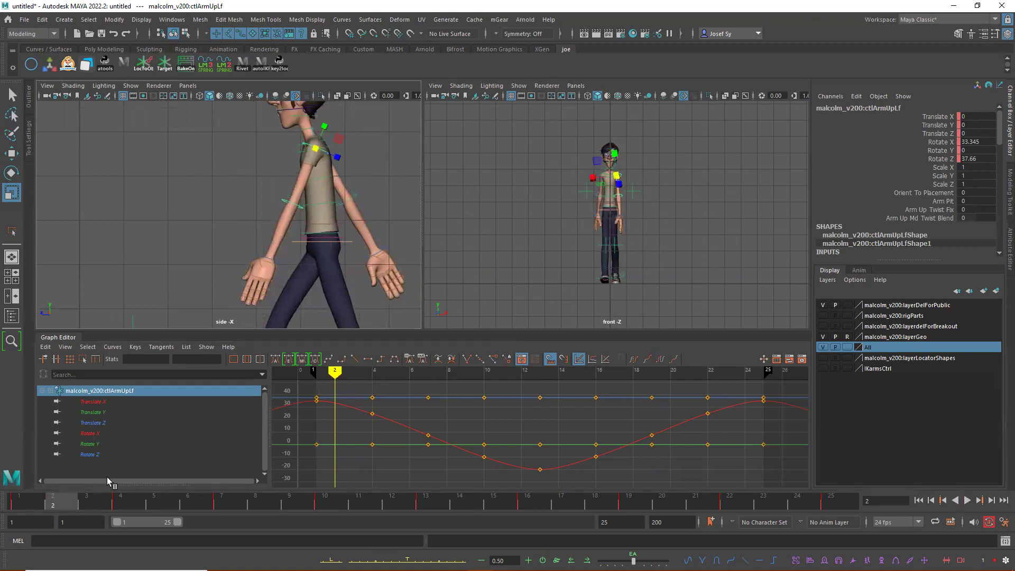
{"action": "key", "text": "alt+v"}
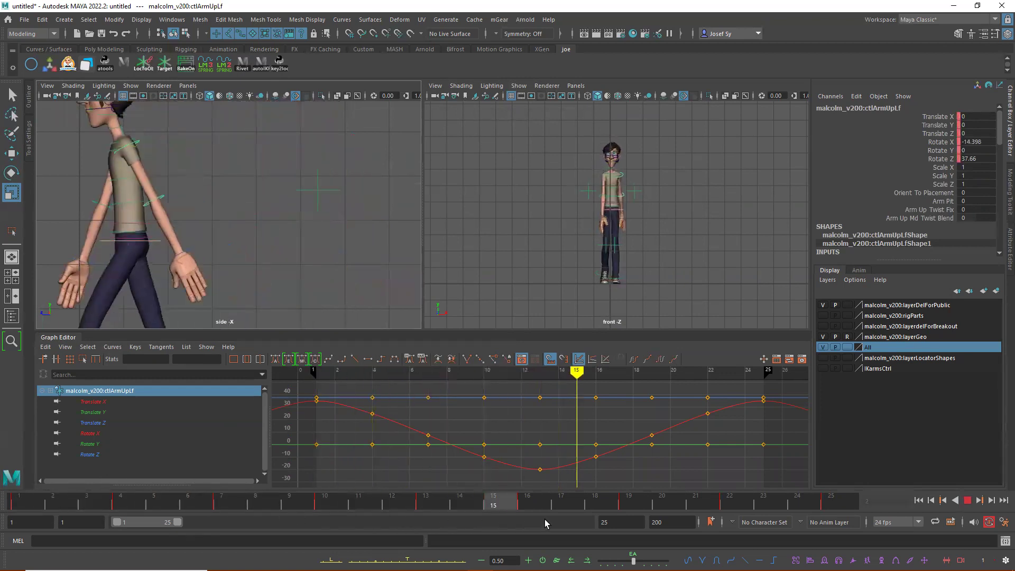
{"action": "key", "text": "alt+v"}
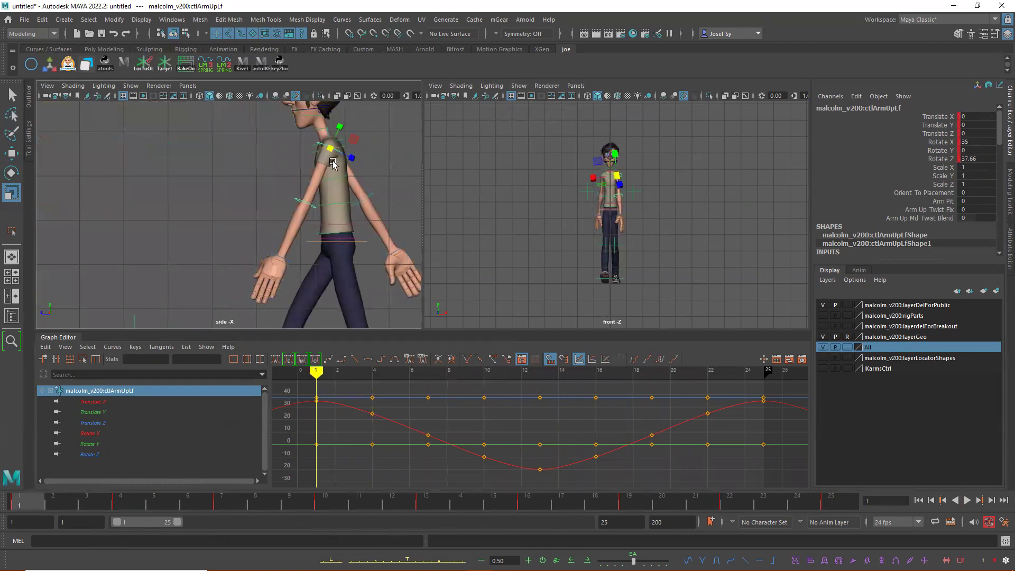
Isolate ctlArmUpLf's Rotate X curve with the Rotate tool active and replay the walk from frame 1.
{"action": "key", "text": "w"}
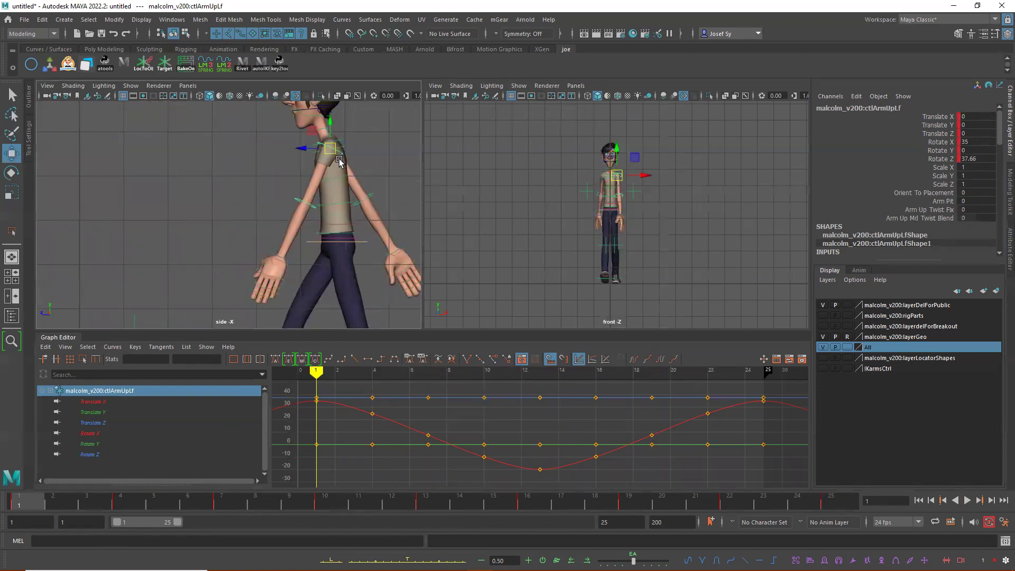
{"action": "key", "text": "e"}
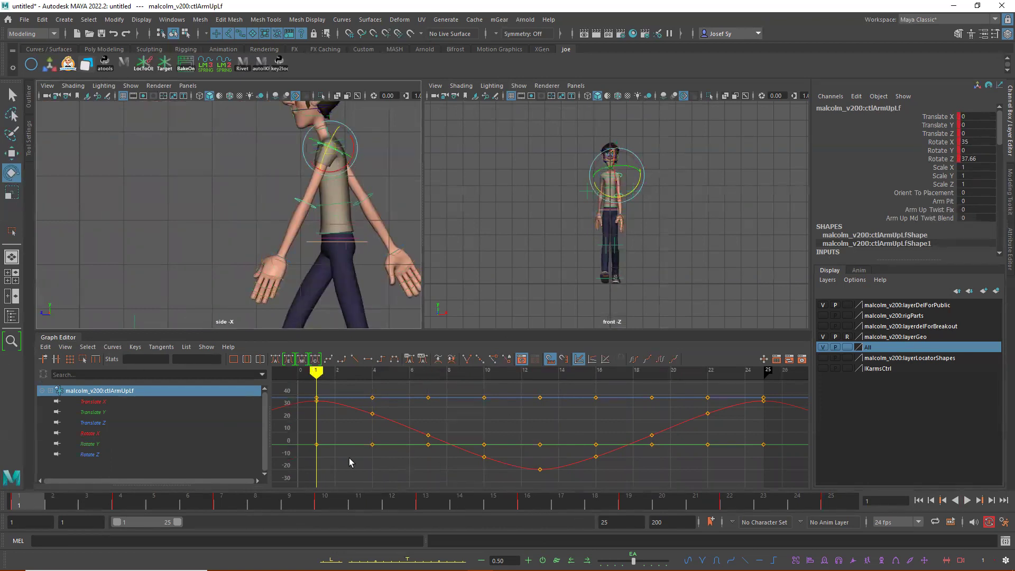
{"action": "left_click", "coordinate": [110, 435]}
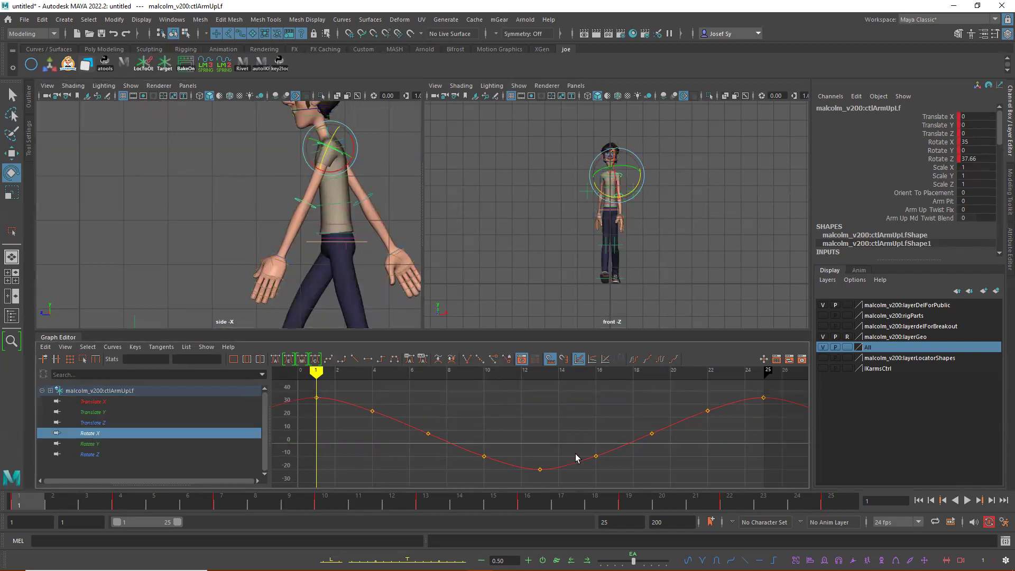
{"action": "scroll", "coordinate": [576, 458], "scroll_direction": "down", "scroll_amount": 4}
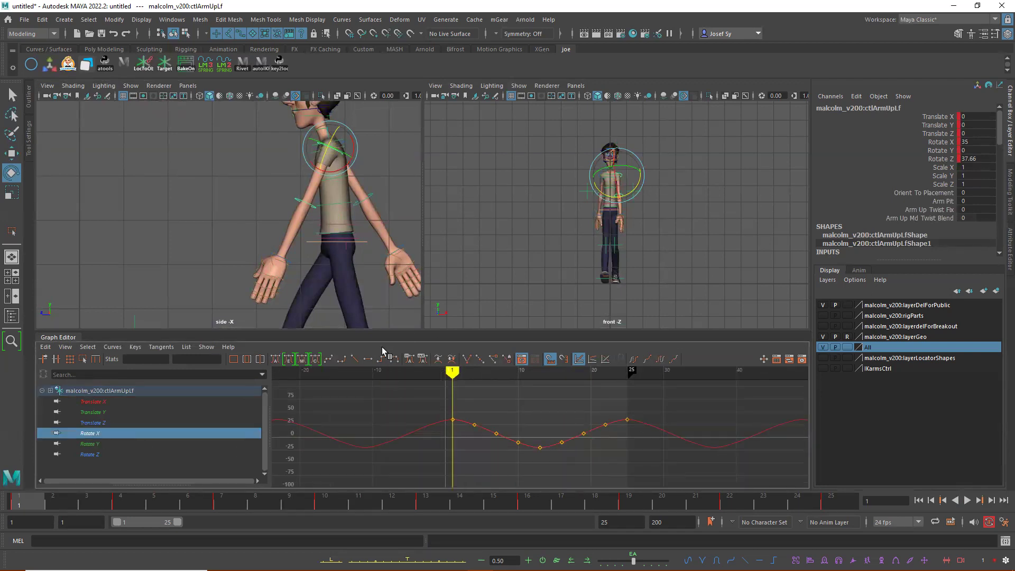
{"action": "left_click_drag", "start_coordinate": [54, 506], "coordinate": [7, 503]}
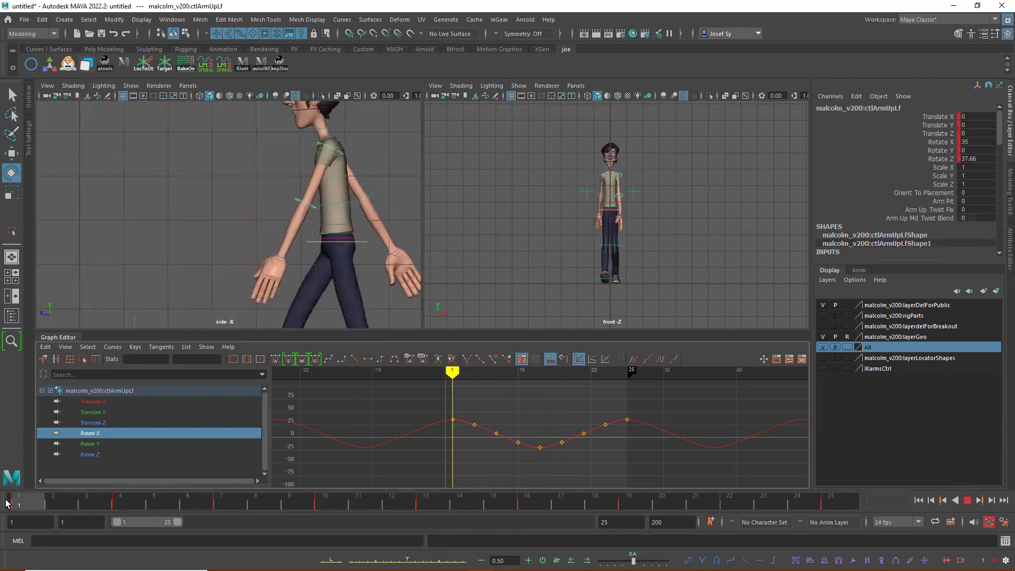
{"action": "left_click", "coordinate": [437, 363]}
{"action": "key", "text": "alt+v"}
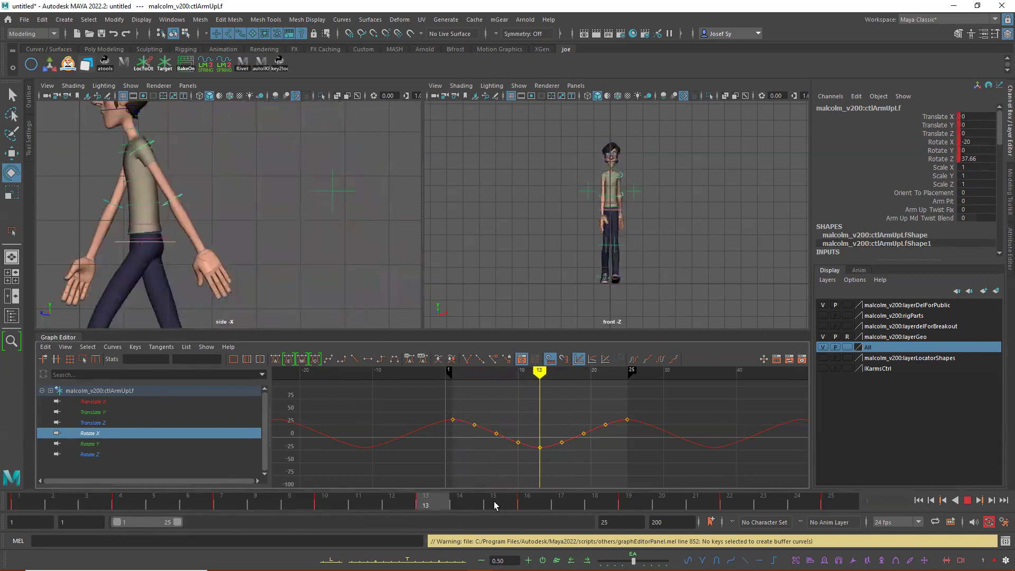
{"action": "key", "text": "Escape"}
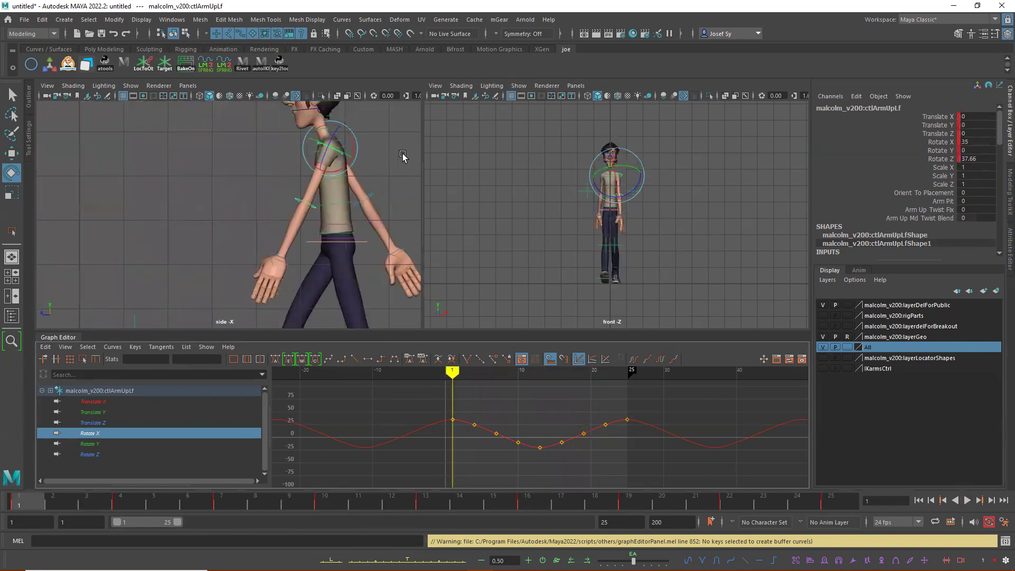
Inspect ctlArmUpRt's curves, then select ctlArmLoLf and replay the walk from frame 1 to examine the left forearm.
{"action": "scroll", "coordinate": [703, 200], "scroll_direction": "up", "scroll_amount": 6}
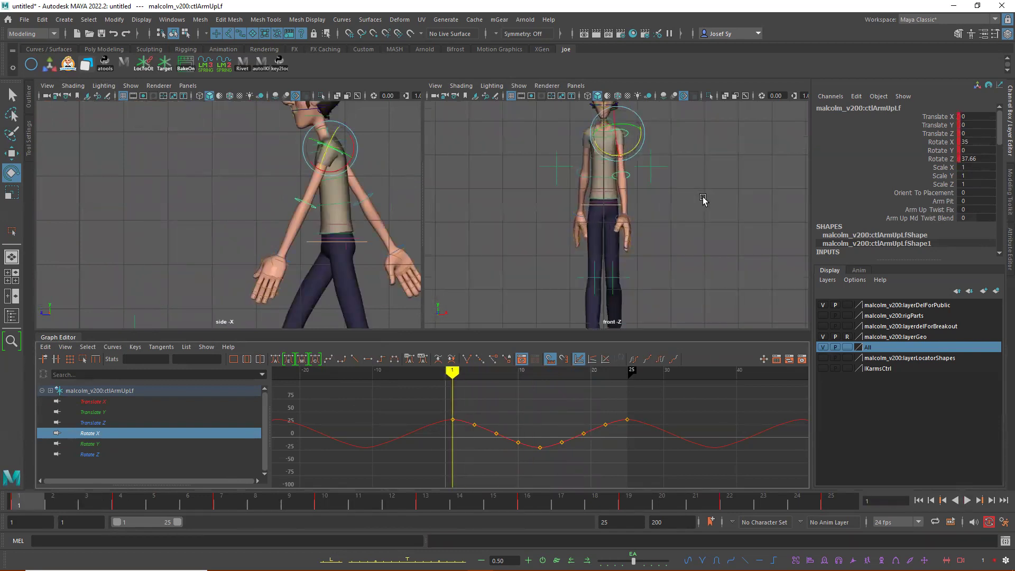
{"action": "left_click", "coordinate": [581, 126]}
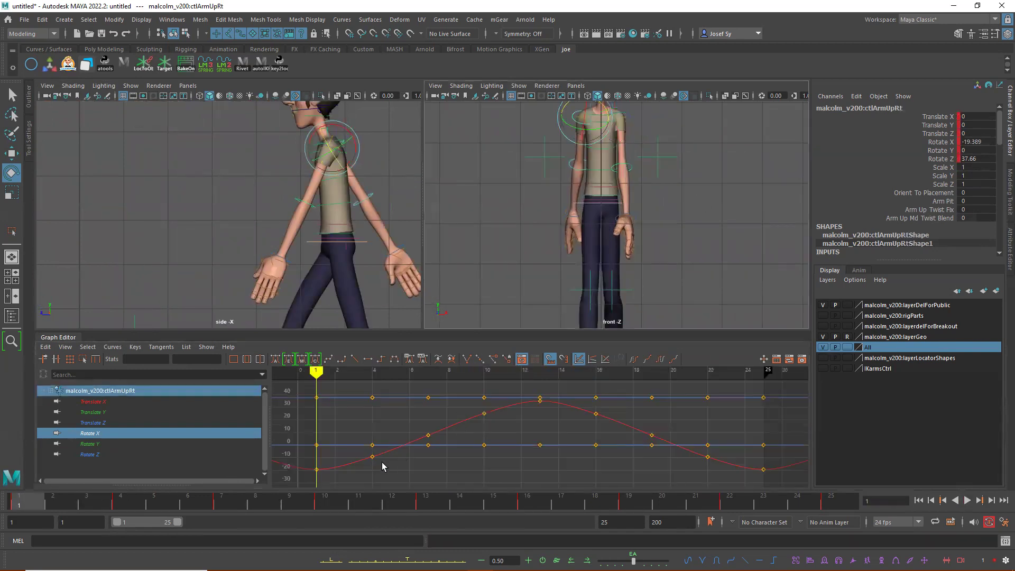
{"action": "left_click", "coordinate": [640, 167]}
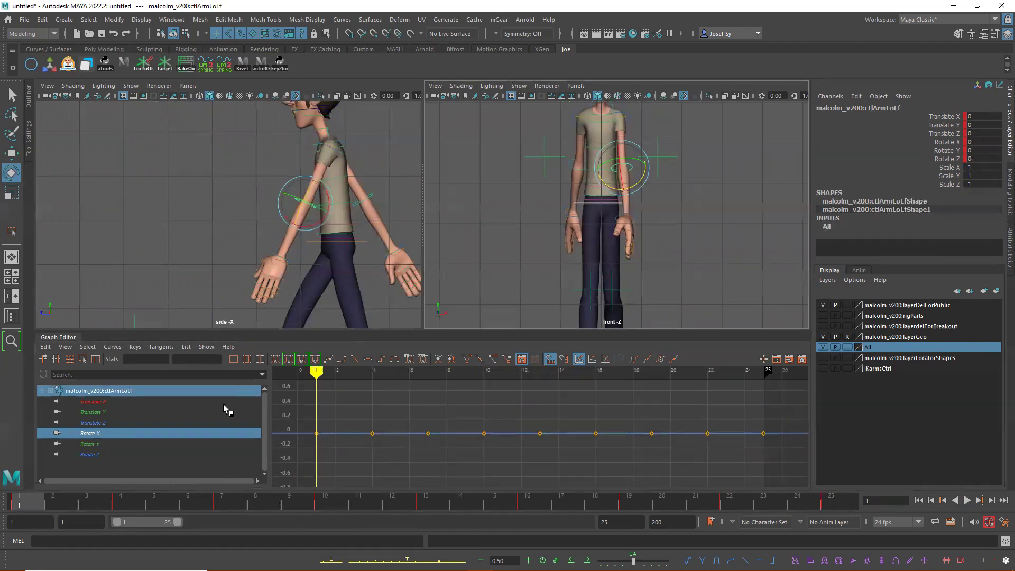
{"action": "key", "text": "alt+v"}
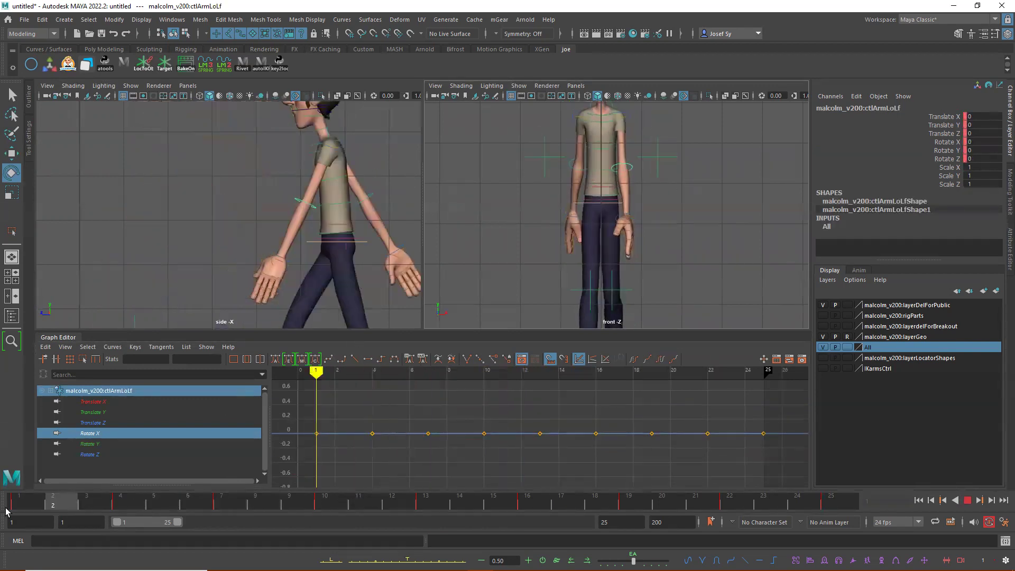
{"action": "left_click_drag", "start_coordinate": [278, 509], "coordinate": [14, 511]}
{"action": "key", "text": "alt+v"}
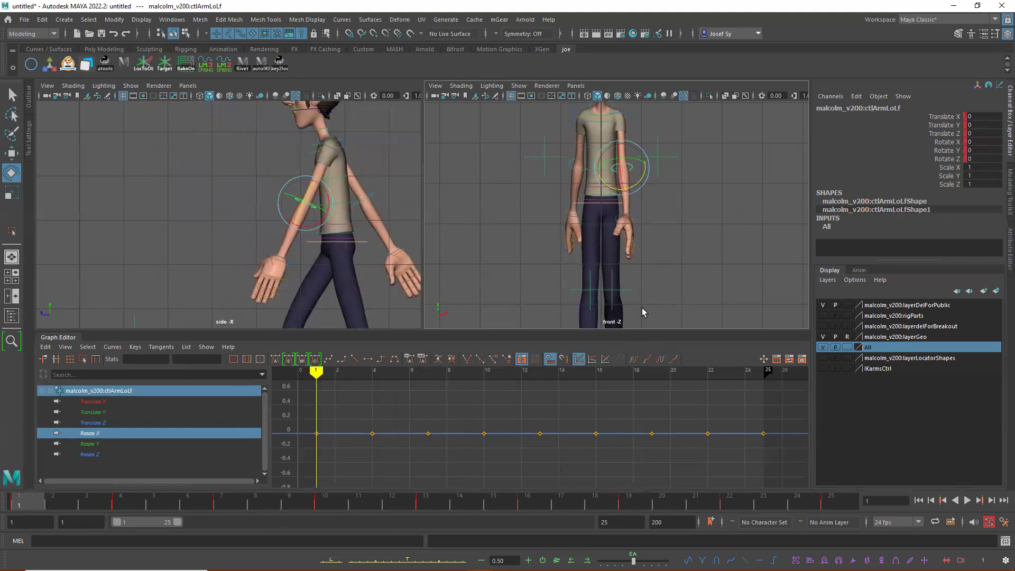
{"action": "left_click_drag", "start_coordinate": [56, 506], "coordinate": [4, 509]}
{"action": "key", "text": "alt+v"}
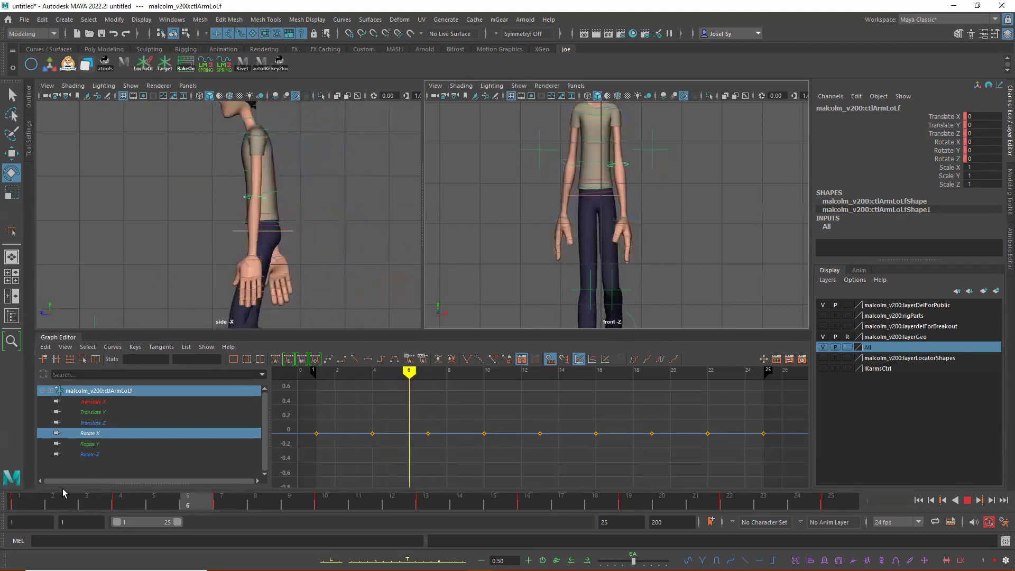
{"action": "left_click_drag", "start_coordinate": [162, 490], "coordinate": [5, 491]}
{"action": "key", "text": "alt+v"}
Bend the left forearm control ctlArmLoLf forward on Rotate X and key it at frames 1 and 4.
{"action": "left_click_drag", "start_coordinate": [329, 203], "coordinate": [329, 207]}
{"action": "key", "text": "s"}
{"action": "key", "text": "alt+v"}
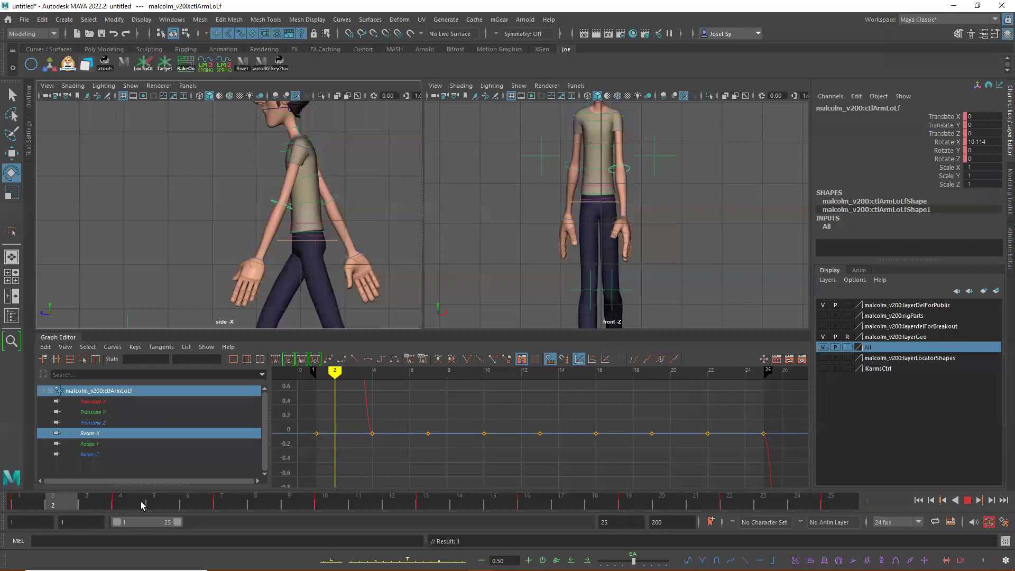
{"action": "left_click", "coordinate": [128, 506]}
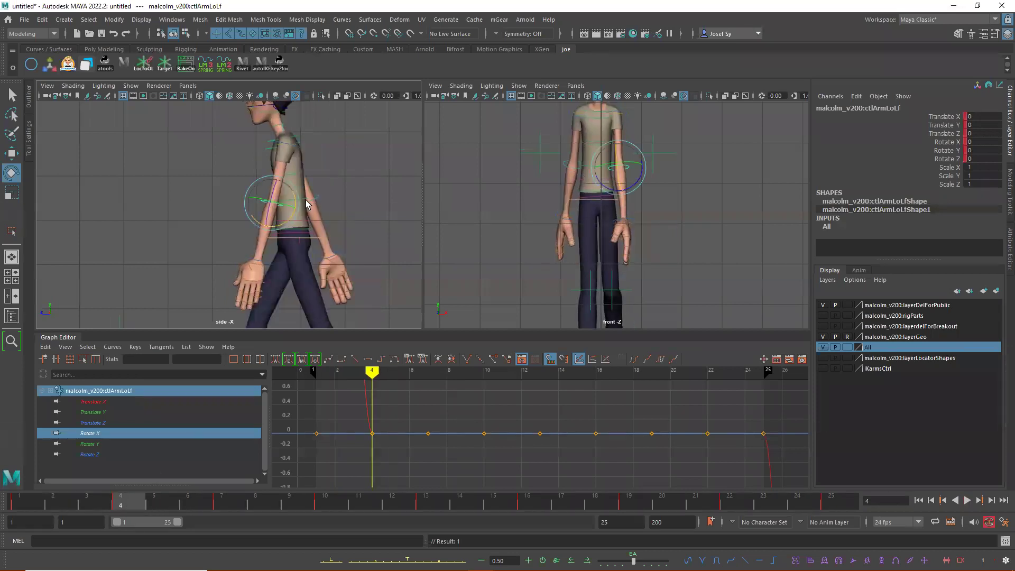
{"action": "left_click_drag", "start_coordinate": [294, 205], "coordinate": [280, 217]}
{"action": "key", "text": "s"}
Bend ctlArmLoLf forward on Rotate X at frames 7, 10 and 13, using about 10.6 at frame 10.
{"action": "left_click_drag", "start_coordinate": [133, 505], "coordinate": [234, 502]}
{"action": "left_click_drag", "start_coordinate": [269, 206], "coordinate": [262, 222]}
{"action": "left_click_drag", "start_coordinate": [236, 503], "coordinate": [319, 506]}
{"action": "left_click_drag", "start_coordinate": [218, 222], "coordinate": [207, 226]}
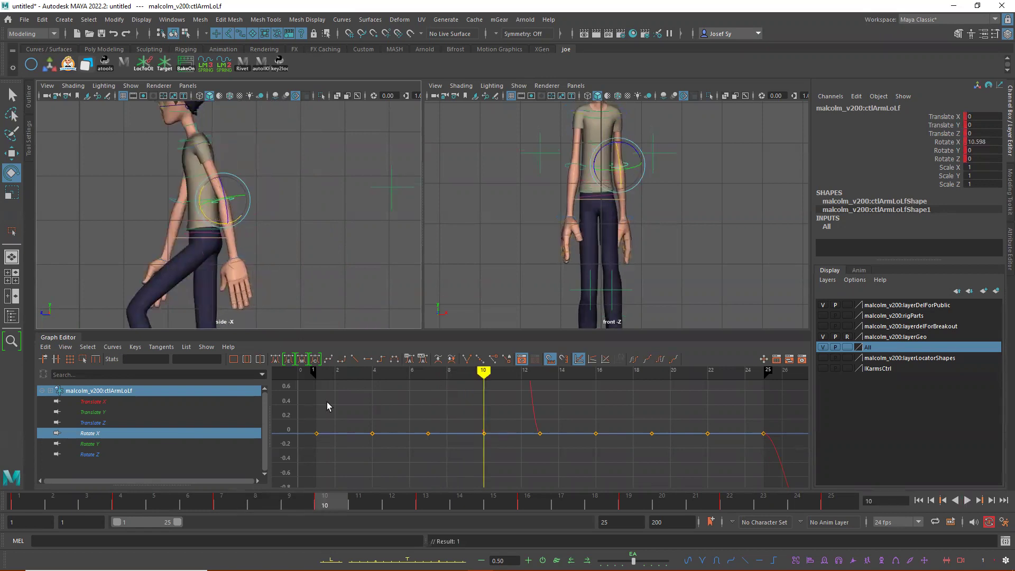
{"action": "left_click_drag", "start_coordinate": [343, 506], "coordinate": [423, 504]}
{"action": "left_click_drag", "start_coordinate": [185, 226], "coordinate": [178, 221]}
Rotate ctlArmLoLf slightly backward to about -1.3 on Rotate X at frame 16 and key it.
{"action": "left_click_drag", "start_coordinate": [455, 504], "coordinate": [527, 505]}
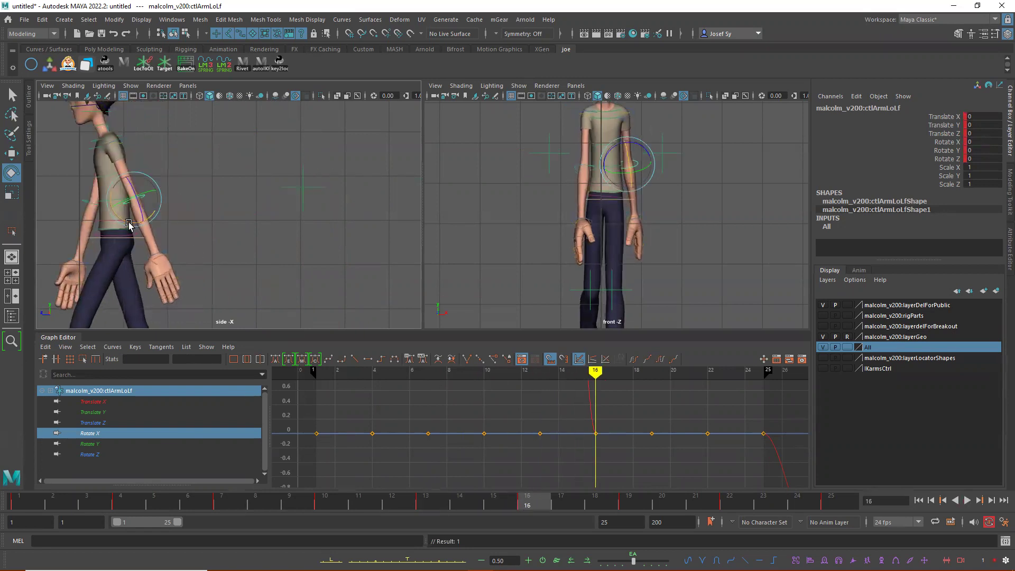
{"action": "left_click_drag", "start_coordinate": [128, 224], "coordinate": [130, 224]}
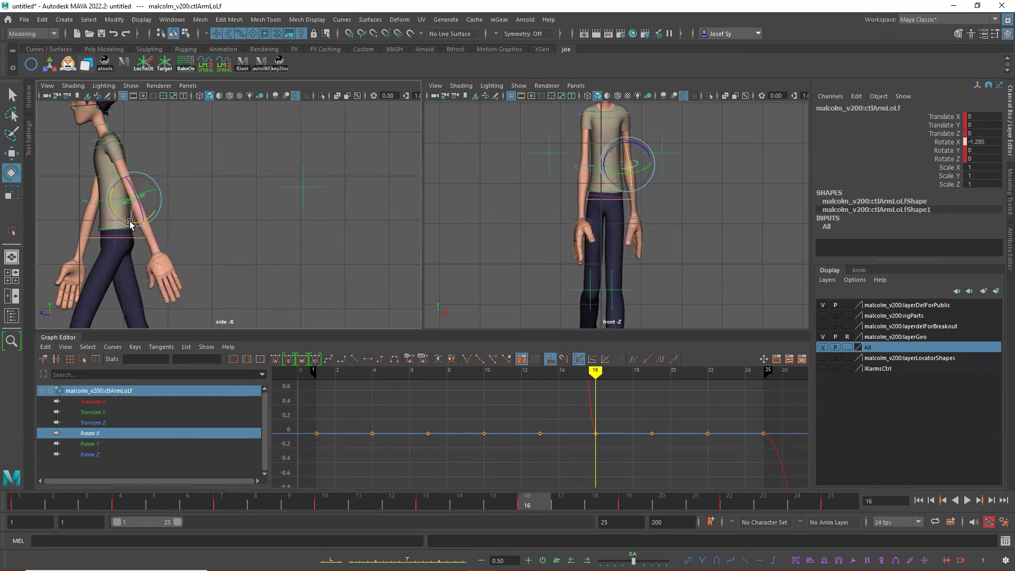
{"action": "key", "text": "s"}
Examine the left forearm's pose in the side view from frame 16 through frame 22.
{"action": "left_click_drag", "start_coordinate": [540, 503], "coordinate": [701, 508]}
{"action": "left_click", "coordinate": [722, 508]}
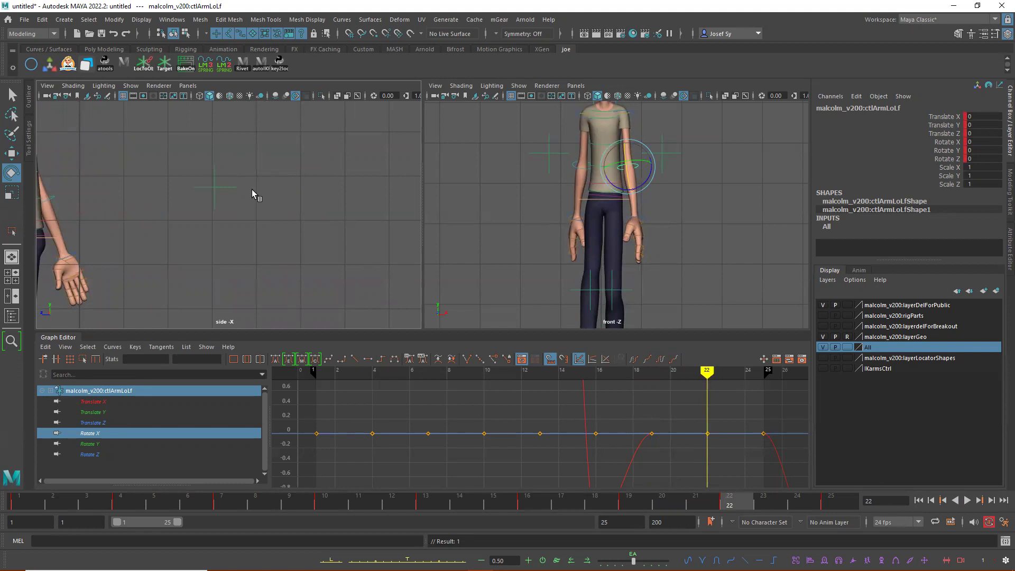
{"action": "key", "text": "backslash"}
{"action": "middle_click_drag", "start_coordinate": [239, 184], "coordinate": [389, 202]}
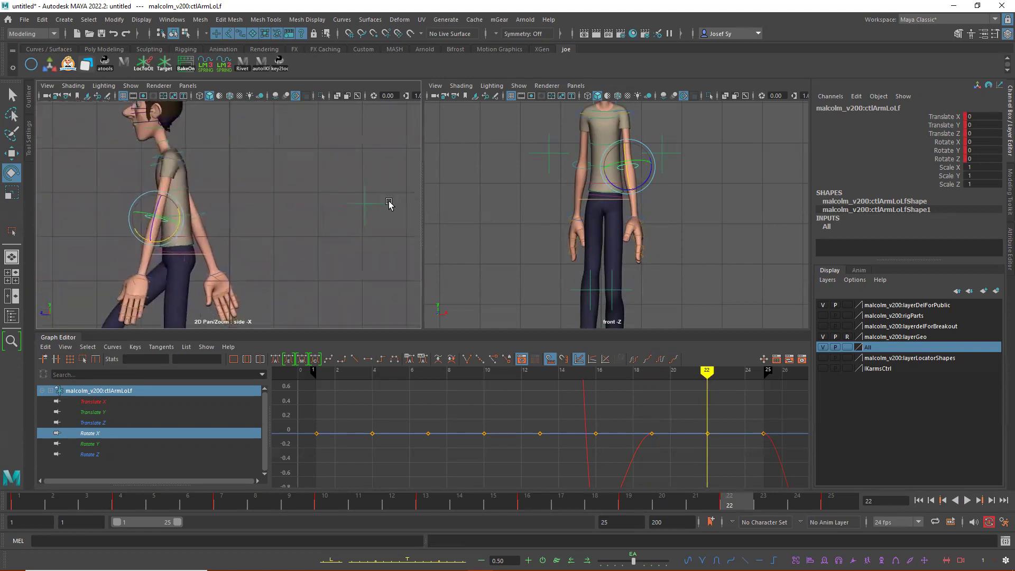
{"action": "left_click", "coordinate": [98, 96]}
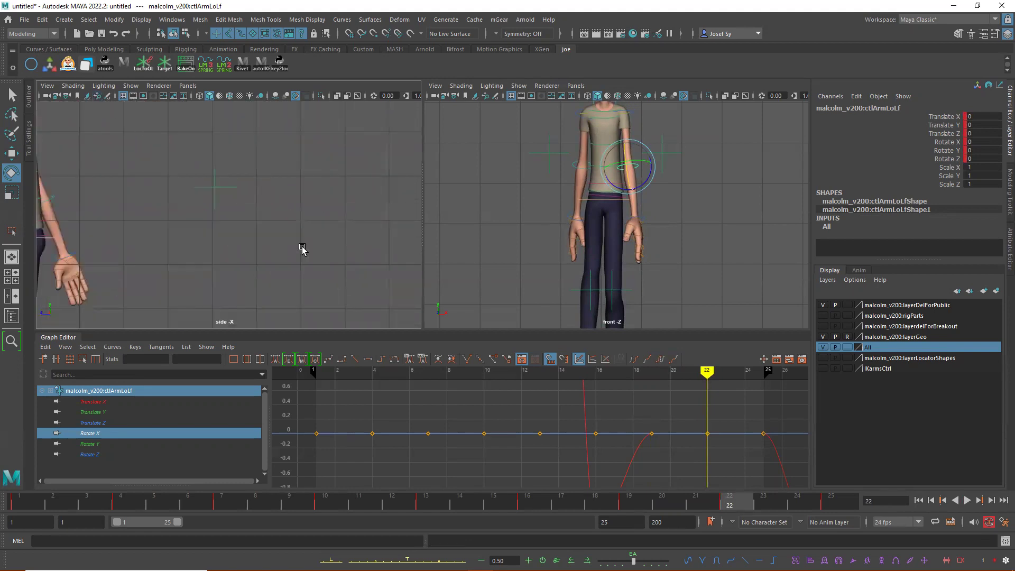
{"action": "middle_click_drag", "start_coordinate": [266, 224], "coordinate": [443, 253], "text": "alt"}
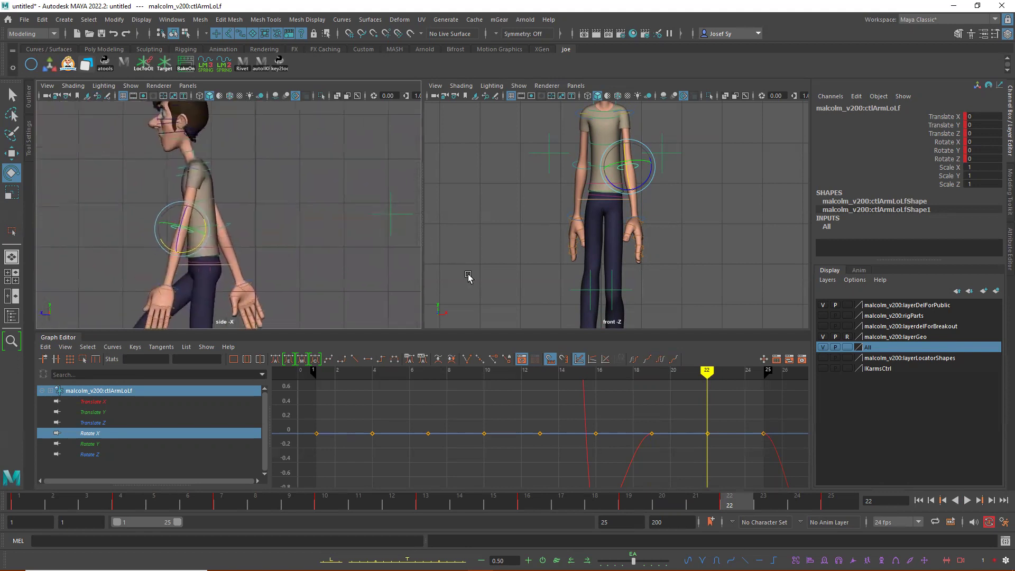
{"action": "key", "text": "alt+v"}
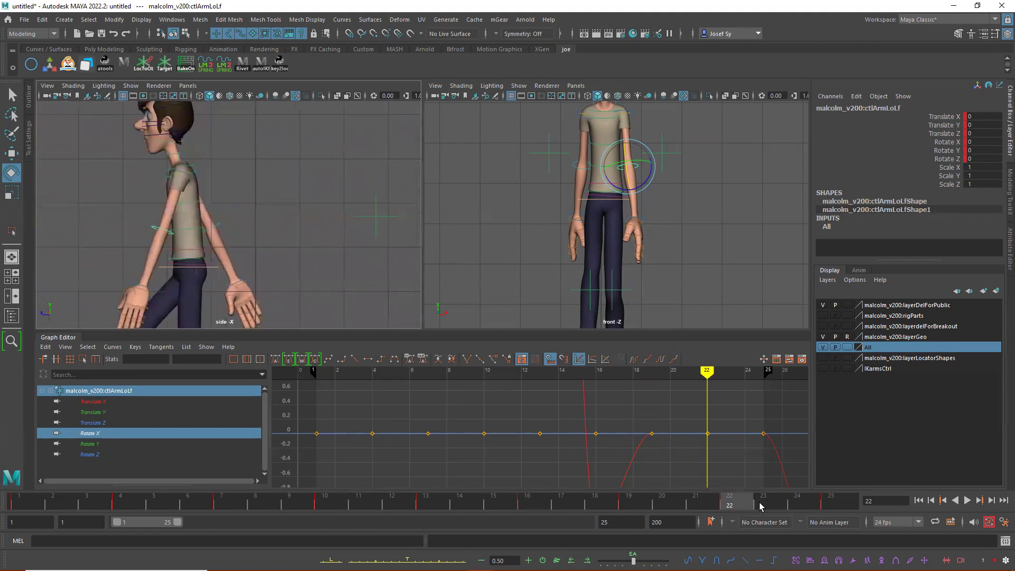
Bend ctlArmLoLf forward to about 13.65 on Rotate X at frame 25 and key it.
{"action": "left_click_drag", "start_coordinate": [803, 503], "coordinate": [827, 503]}
{"action": "left_click_drag", "start_coordinate": [140, 249], "coordinate": [138, 253]}
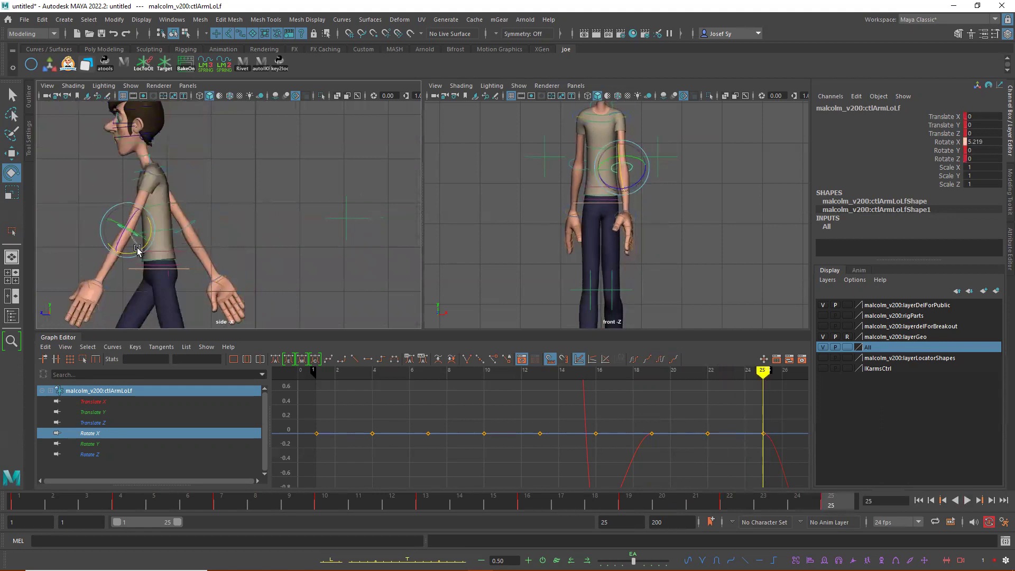
{"action": "left_click_drag", "start_coordinate": [16, 505], "coordinate": [842, 527]}
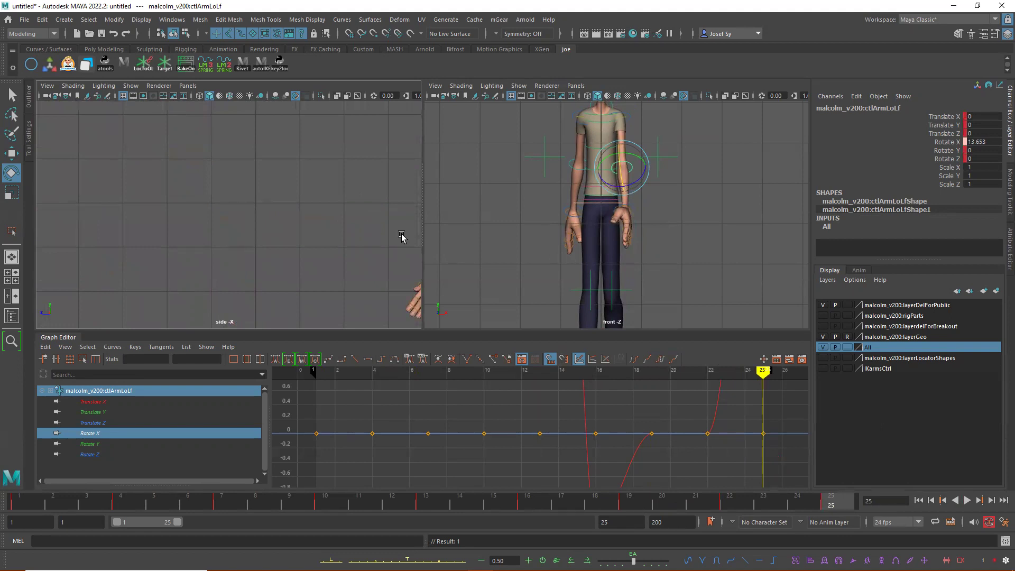
{"action": "left_click_drag", "start_coordinate": [33, 502], "coordinate": [831, 503]}
{"action": "key", "text": "s"}
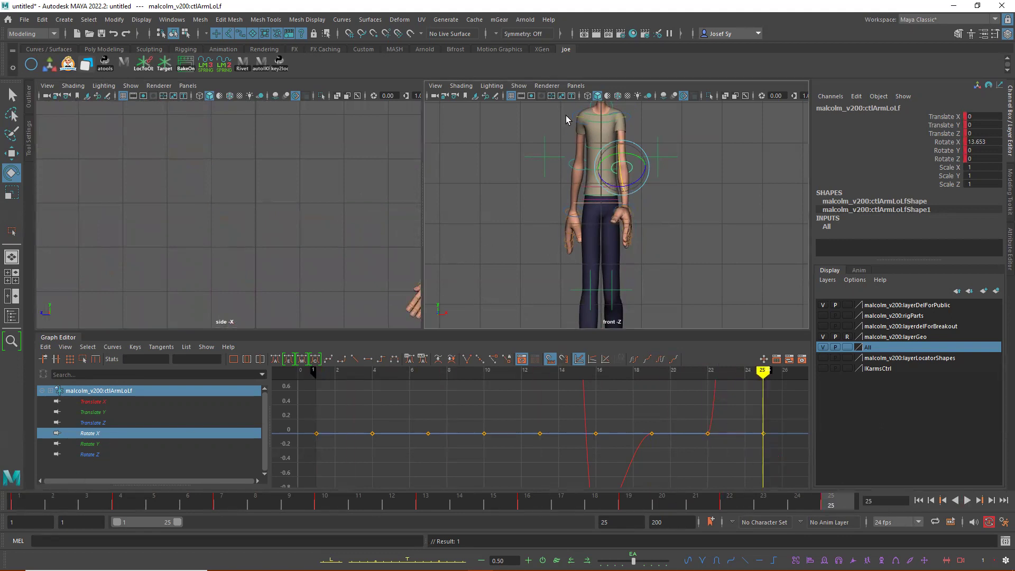
{"action": "left_click_drag", "start_coordinate": [17, 501], "coordinate": [837, 484]}
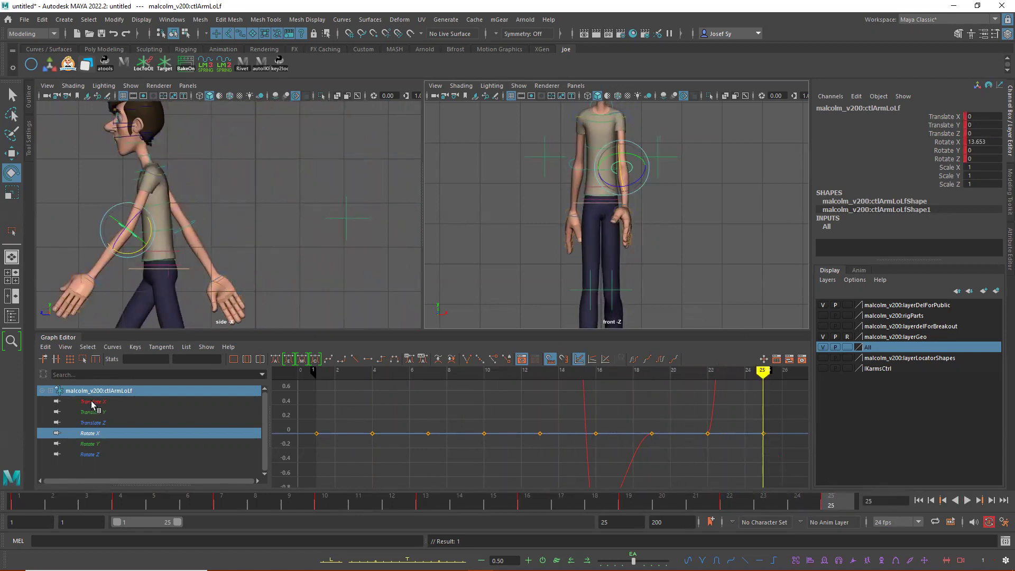
Raise the keys at frames 1 and 25 on ctlArmLoLf's Rotate X curve to about 20.1.
{"action": "left_click", "coordinate": [96, 434]}
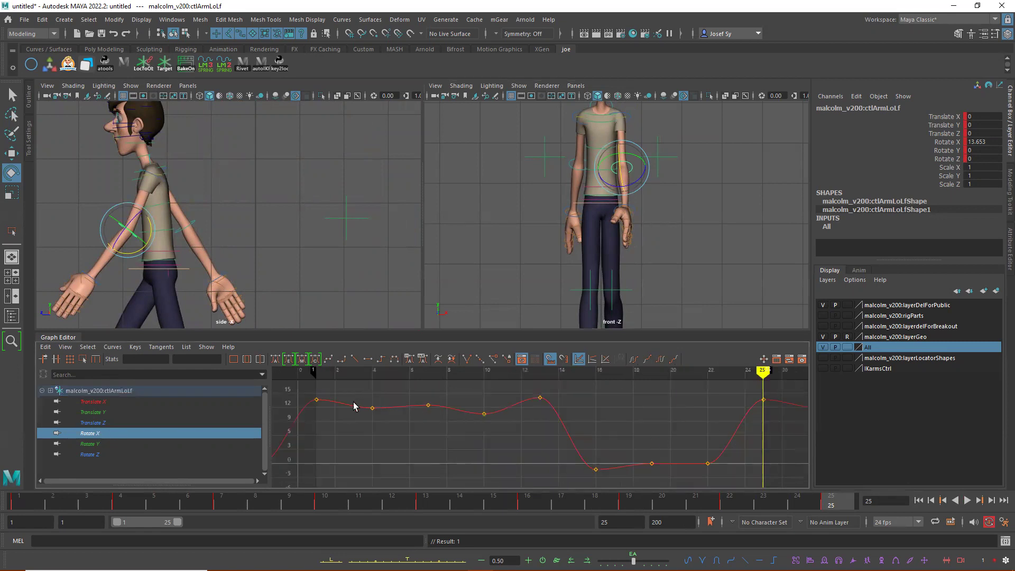
{"action": "left_click_drag", "start_coordinate": [328, 412], "coordinate": [327, 412]}
{"action": "left_click_drag", "start_coordinate": [769, 409], "coordinate": [770, 410], "text": "shift"}
{"action": "middle_click_drag", "start_coordinate": [764, 398], "coordinate": [761, 370], "text": "shift"}
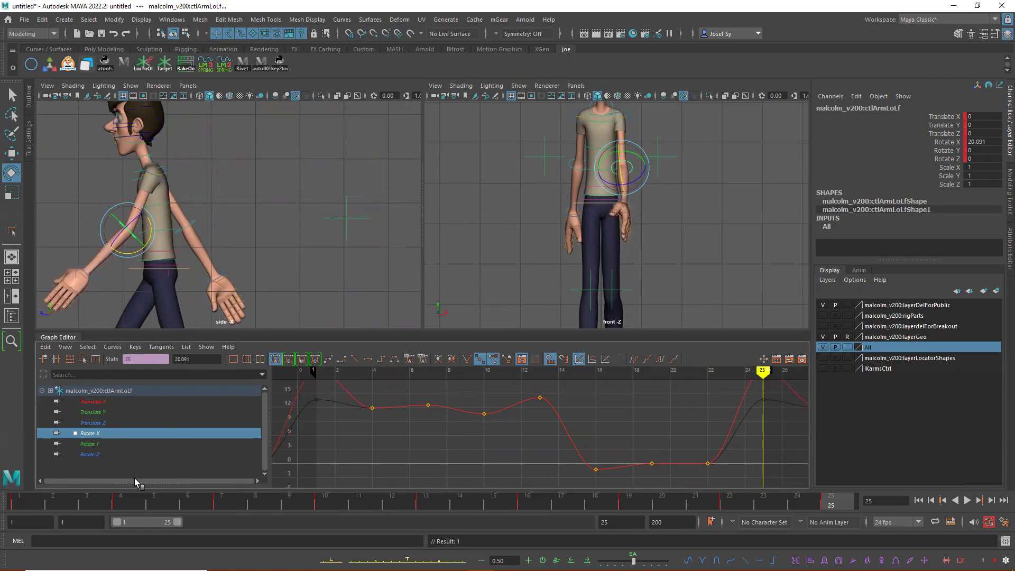
{"action": "key", "text": "a"}
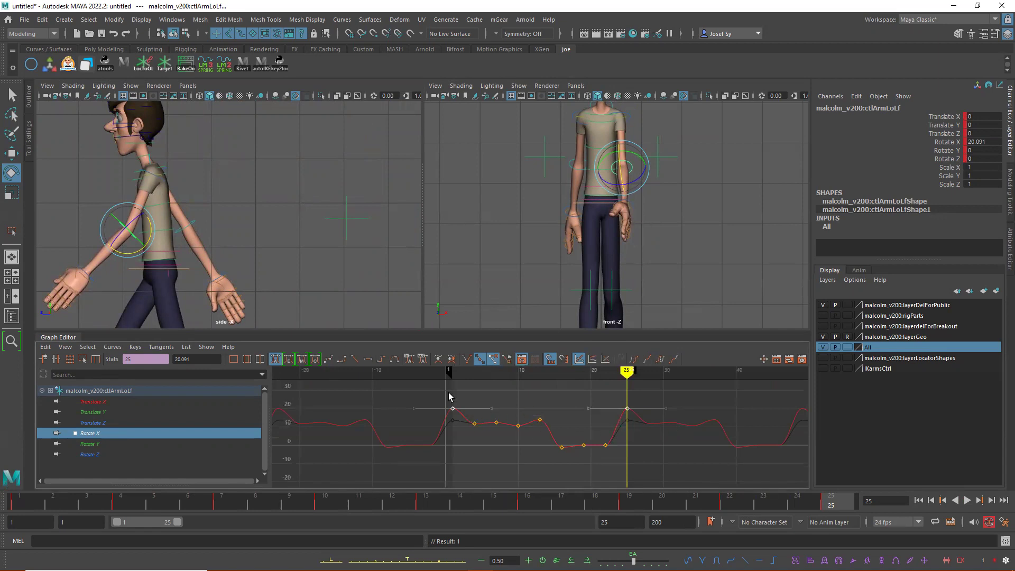
Play the walk from frame 1 to review the left forearm's swing.
{"action": "left_click", "coordinate": [18, 501]}
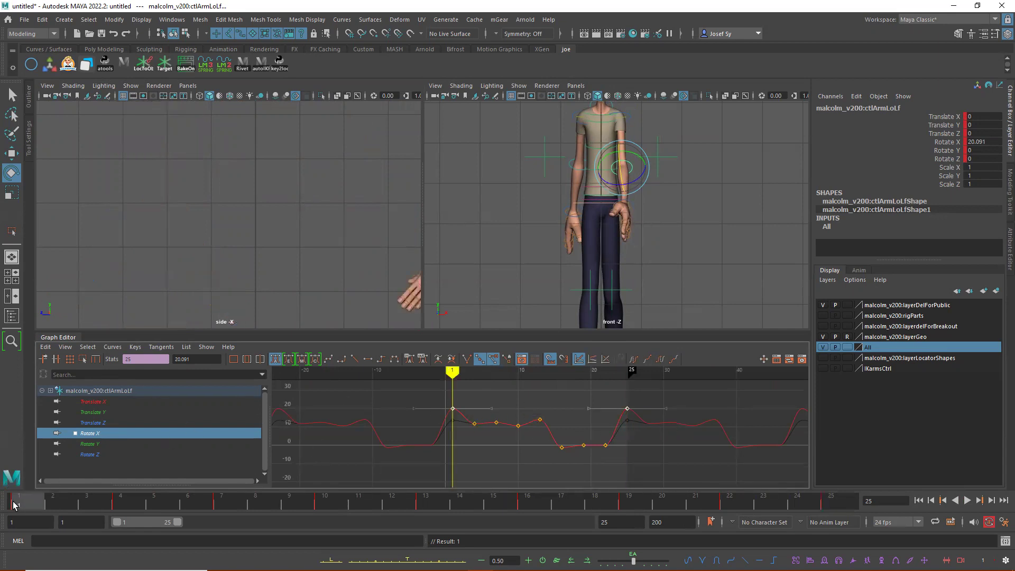
{"action": "key", "text": "alt+v"}
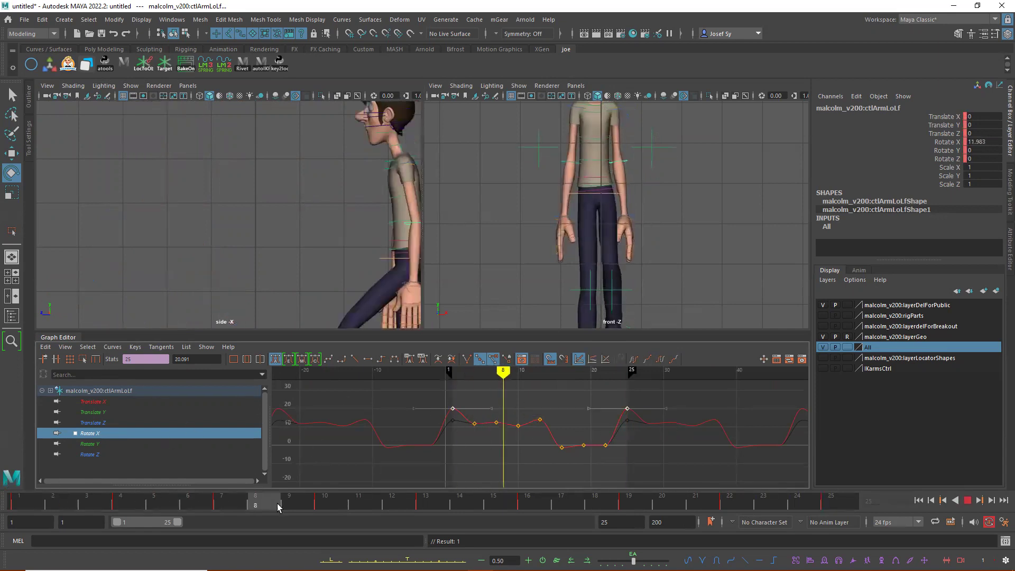
{"action": "left_click_drag", "start_coordinate": [278, 507], "coordinate": [7, 508]}
{"action": "scroll", "coordinate": [698, 264], "scroll_direction": "down", "scroll_amount": 5}
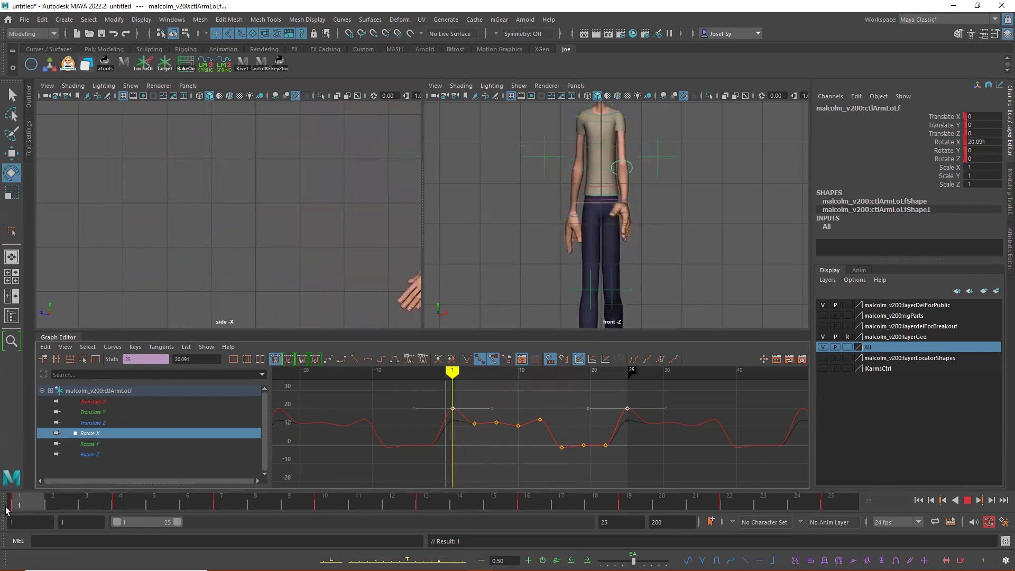
Select the whole-character control ctlPlacement, play the walk with the full figure in view, and return to frame 1.
{"action": "left_click_drag", "start_coordinate": [671, 278], "coordinate": [677, 274], "text": "alt"}
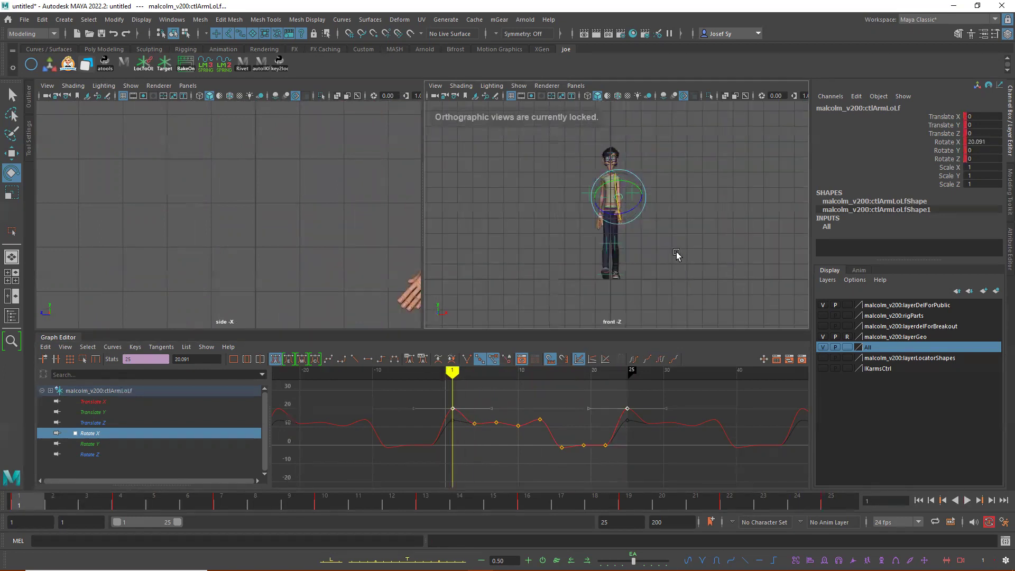
{"action": "scroll", "coordinate": [675, 250], "scroll_direction": "down", "scroll_amount": 2}
{"action": "left_click", "coordinate": [575, 85]}
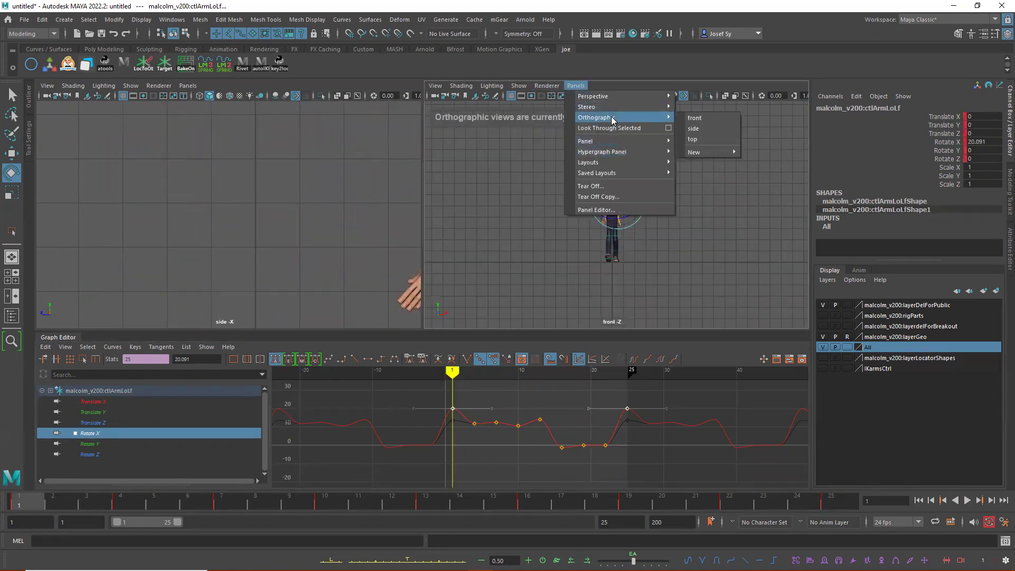
{"action": "left_click", "coordinate": [663, 249]}
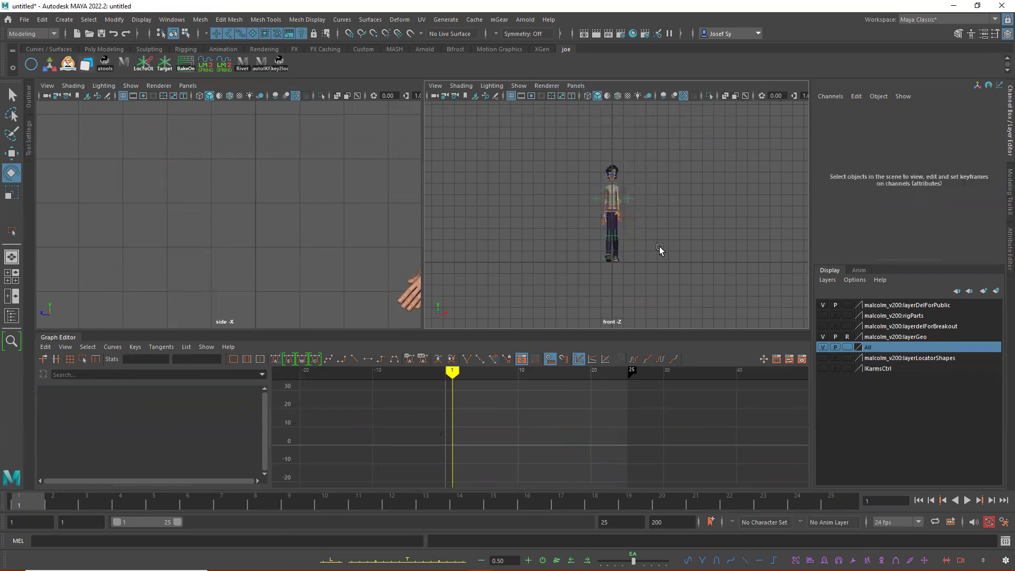
{"action": "left_click", "coordinate": [654, 275]}
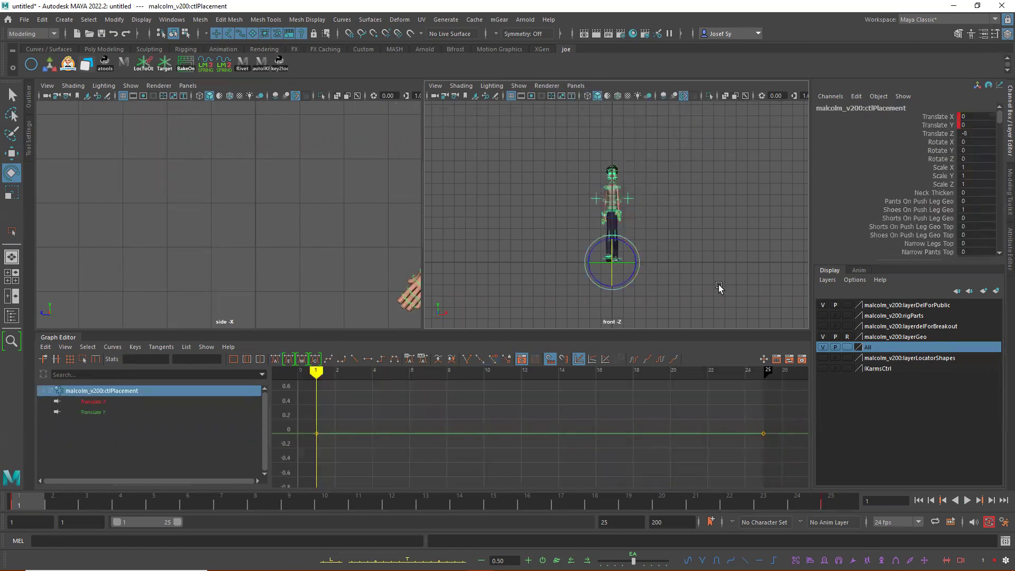
{"action": "left_click", "coordinate": [602, 290]}
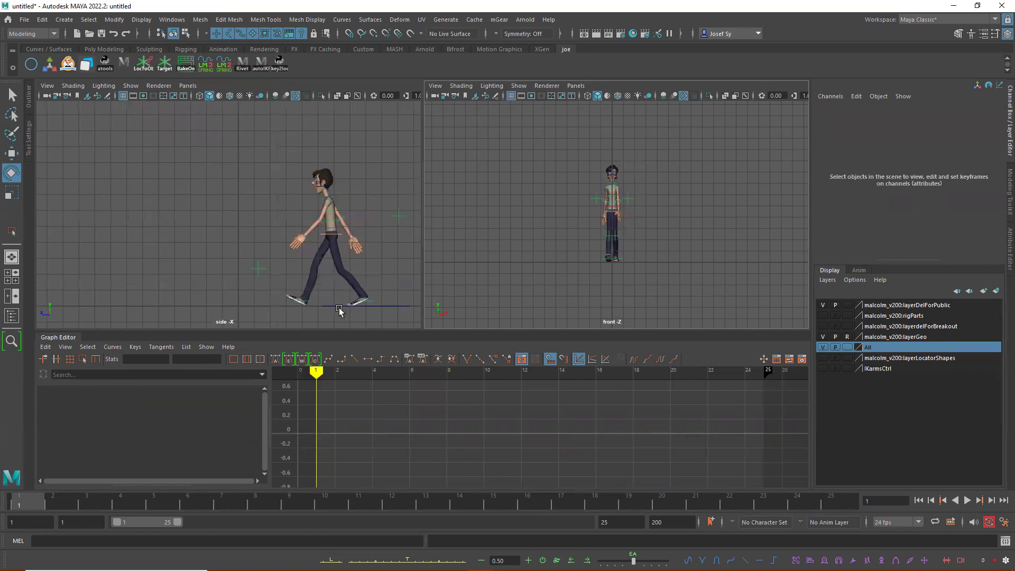
{"action": "left_click", "coordinate": [329, 309]}
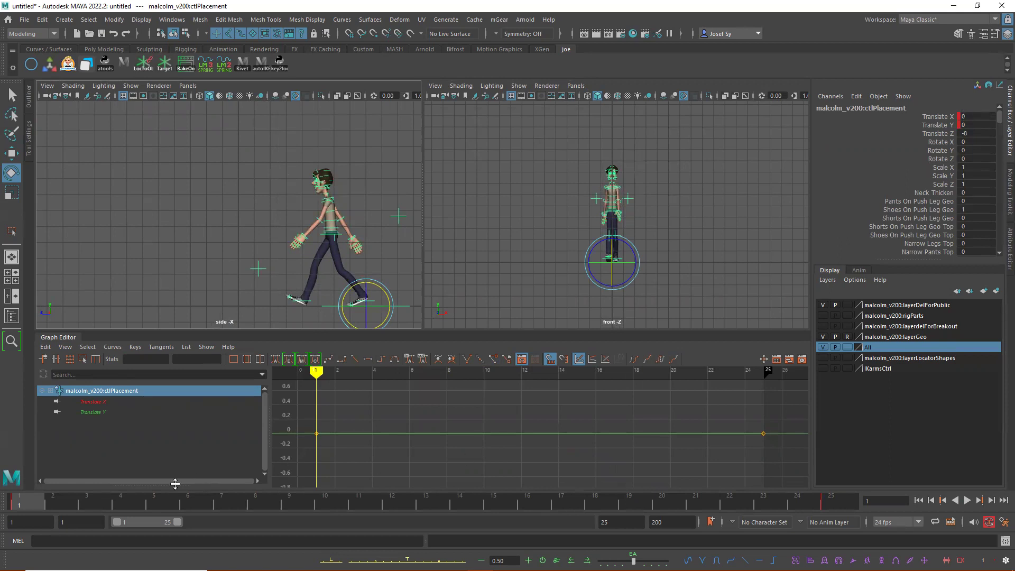
{"action": "key", "text": "alt+v"}
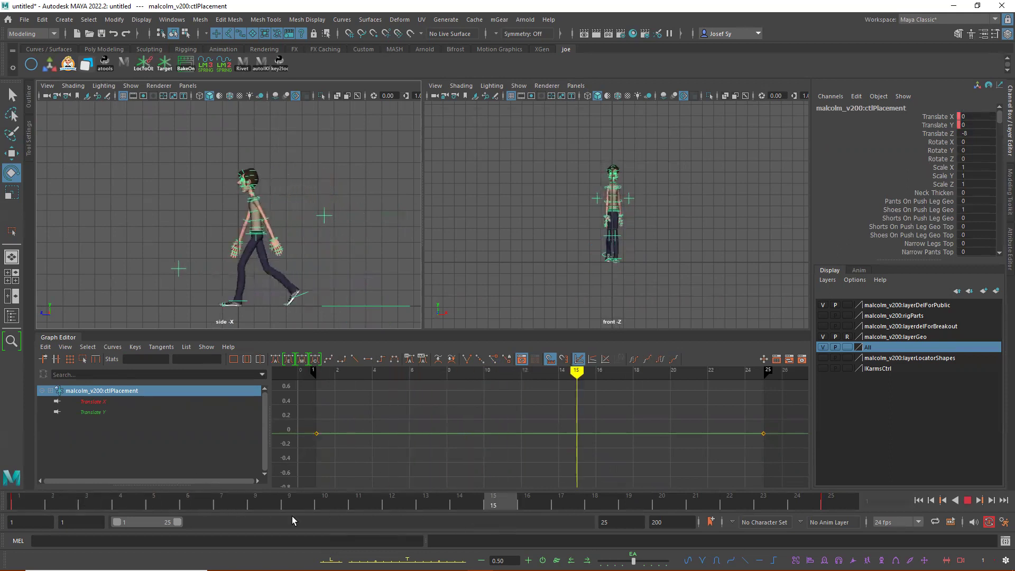
{"action": "left_click", "coordinate": [9, 504]}
Set ctlPlacement's Translate Z to 0 at frame 1 and key that channel.
{"action": "double_click", "coordinate": [972, 134]}
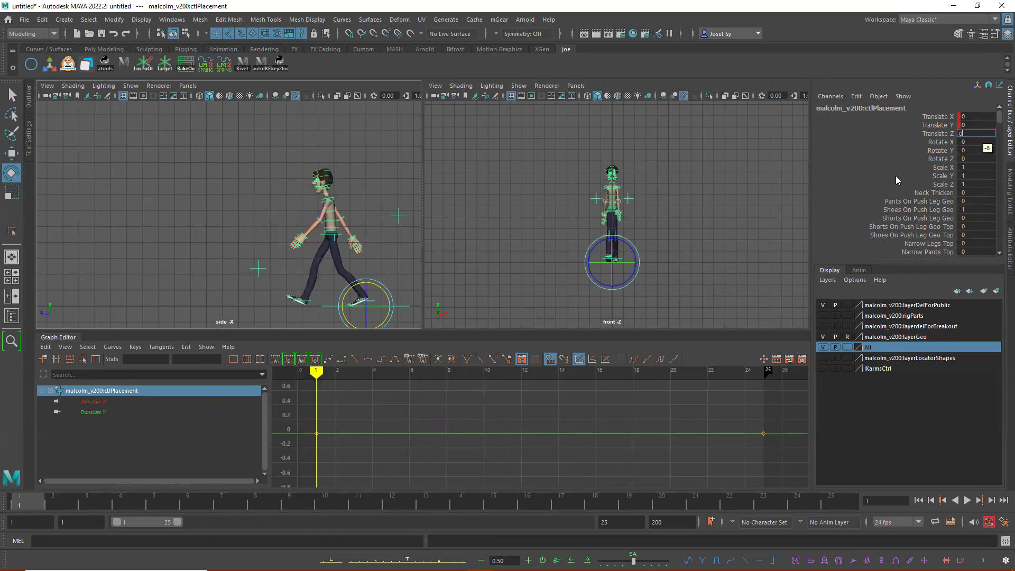
{"action": "key", "text": "Return"}
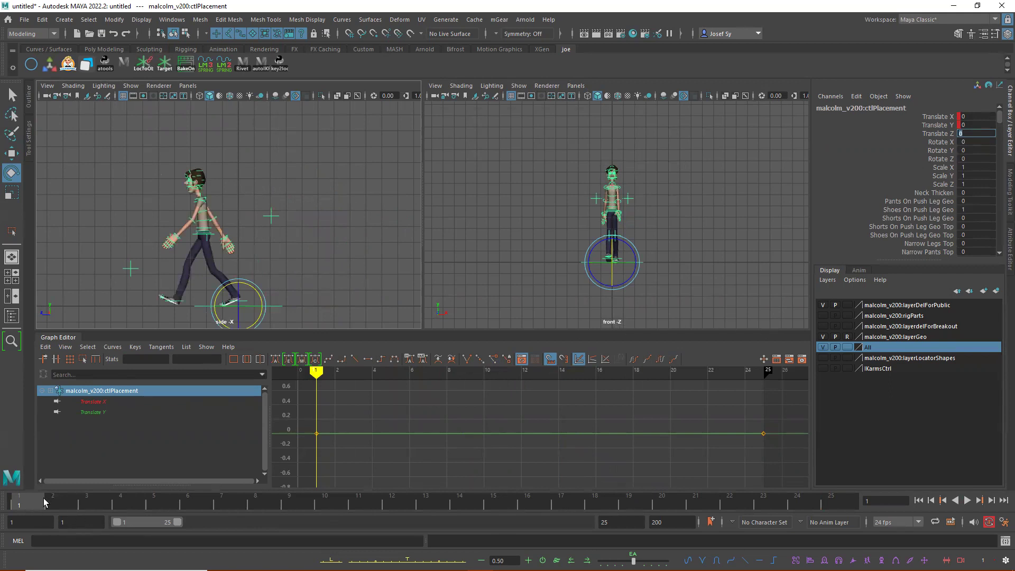
{"action": "left_click", "coordinate": [946, 133]}
{"action": "right_click", "coordinate": [946, 133]}
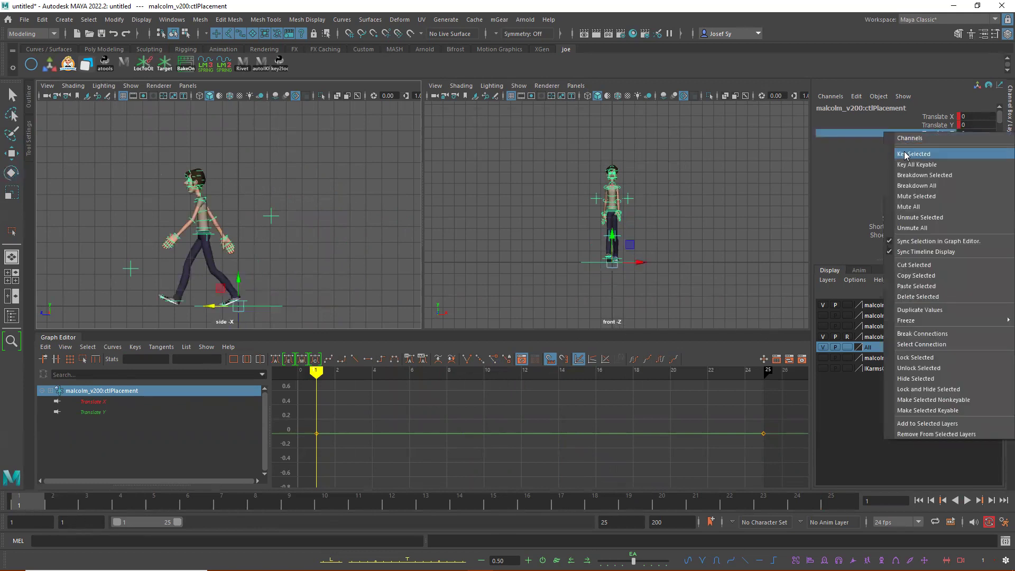
{"action": "left_click", "coordinate": [984, 149]}
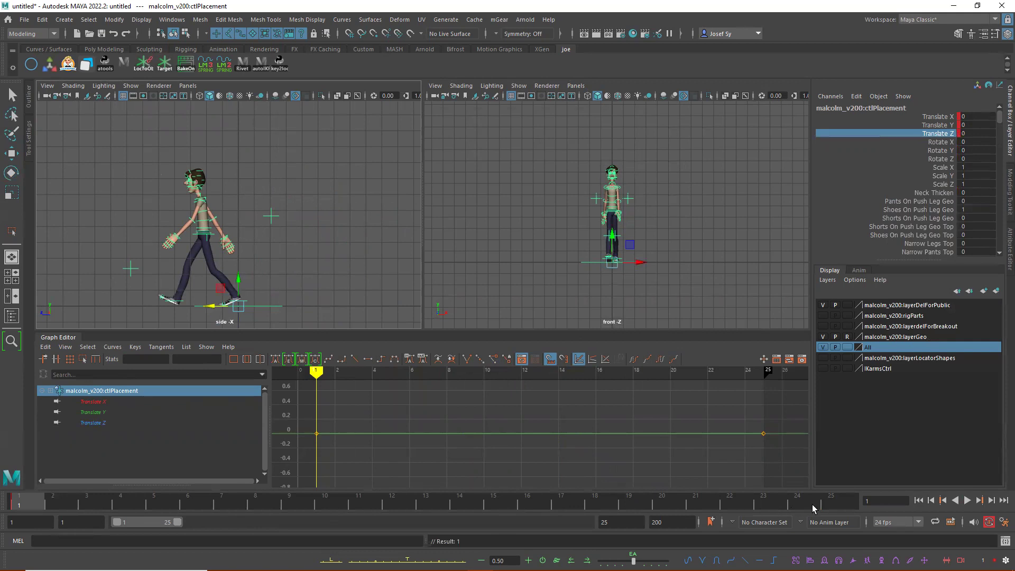
Set ctlPlacement's Translate Z to -8 at frame 25 to counter the character's forward travel.
{"action": "left_click", "coordinate": [845, 500]}
{"action": "left_click", "coordinate": [978, 133]}
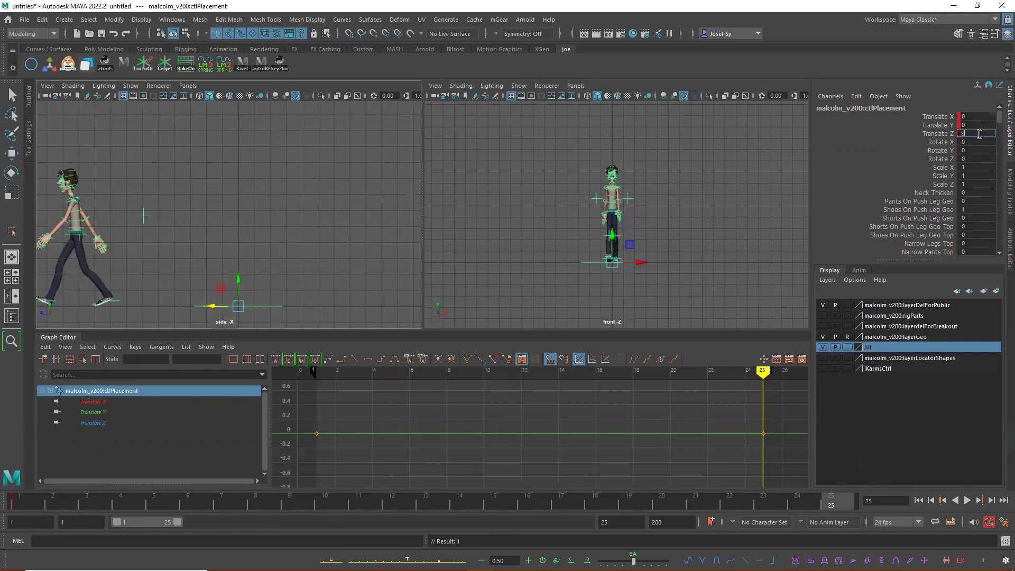
{"action": "key", "text": "Return"}
{"action": "key", "text": "Return"}
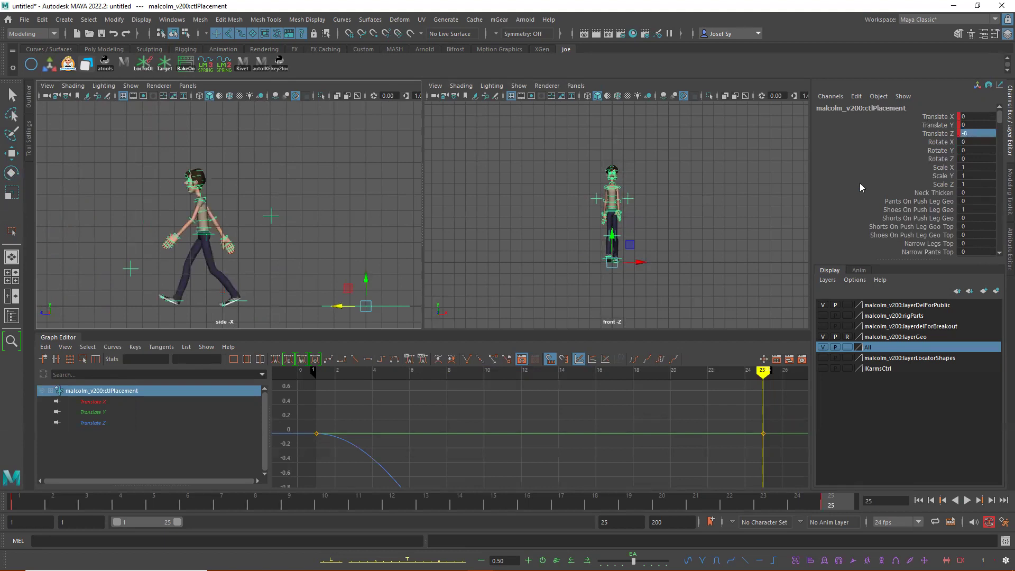
Give ctlPlacement's Translate Z curve linear tangents between frames 1 and 25.
{"action": "scroll", "coordinate": [471, 434], "scroll_direction": "down", "scroll_amount": 10}
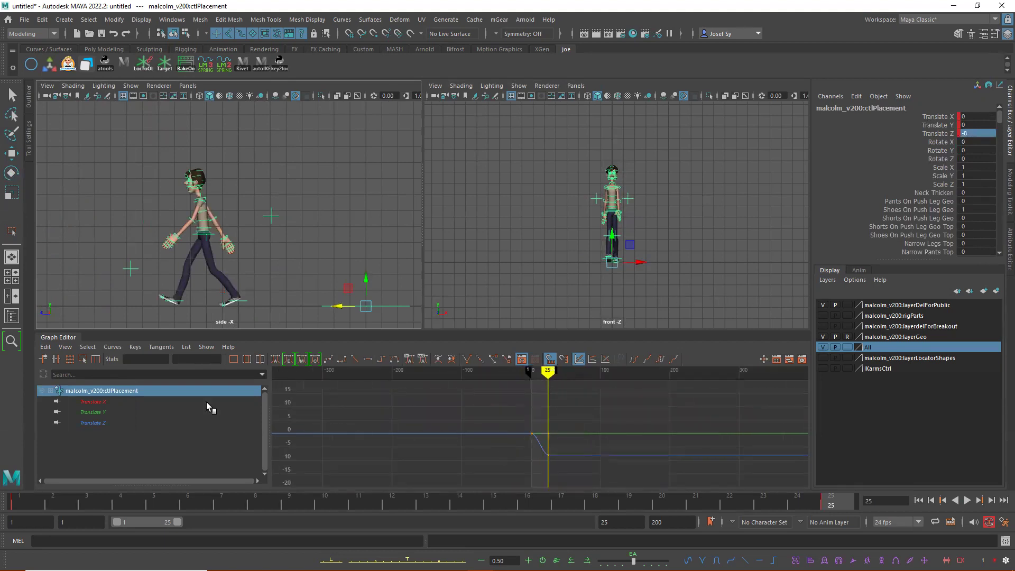
{"action": "left_click", "coordinate": [85, 423]}
{"action": "left_click", "coordinate": [544, 450]}
{"action": "key", "text": "e"}
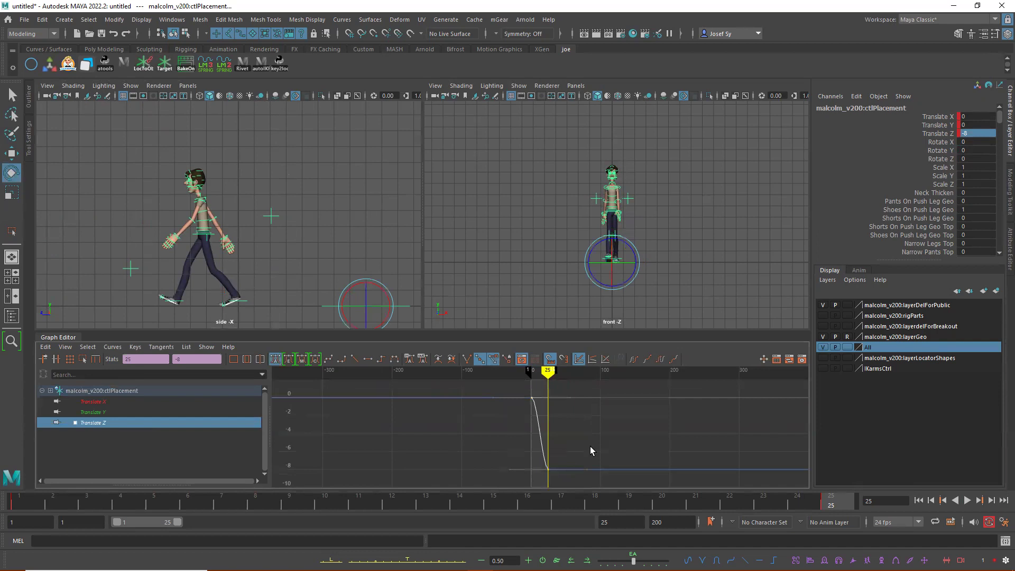
{"action": "left_click", "coordinate": [355, 361]}
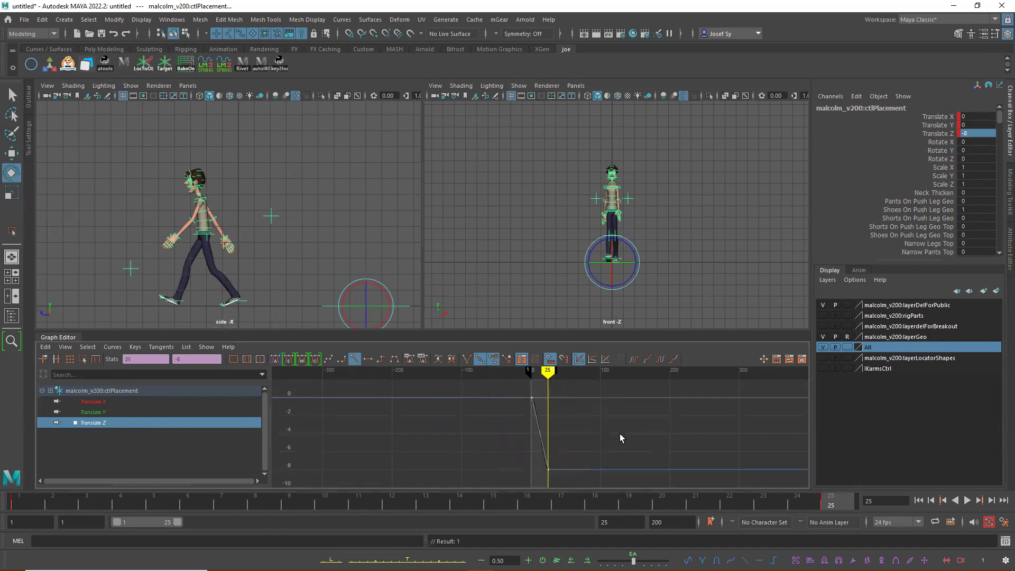
Play back the walk cycle in place to check the overall motion and arm swing.
{"action": "key", "text": "alt+v"}
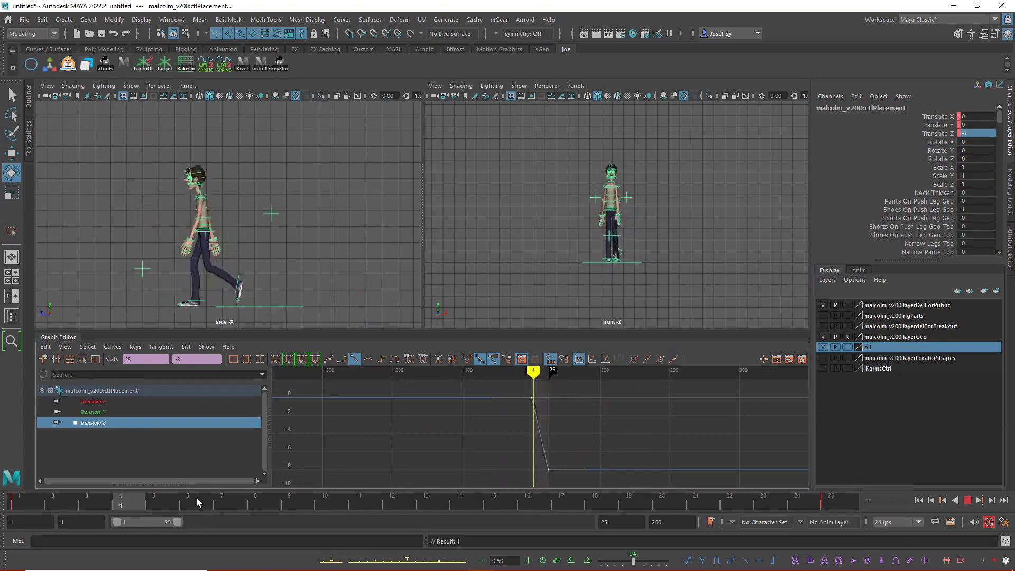
{"action": "key", "text": "alt+v"}
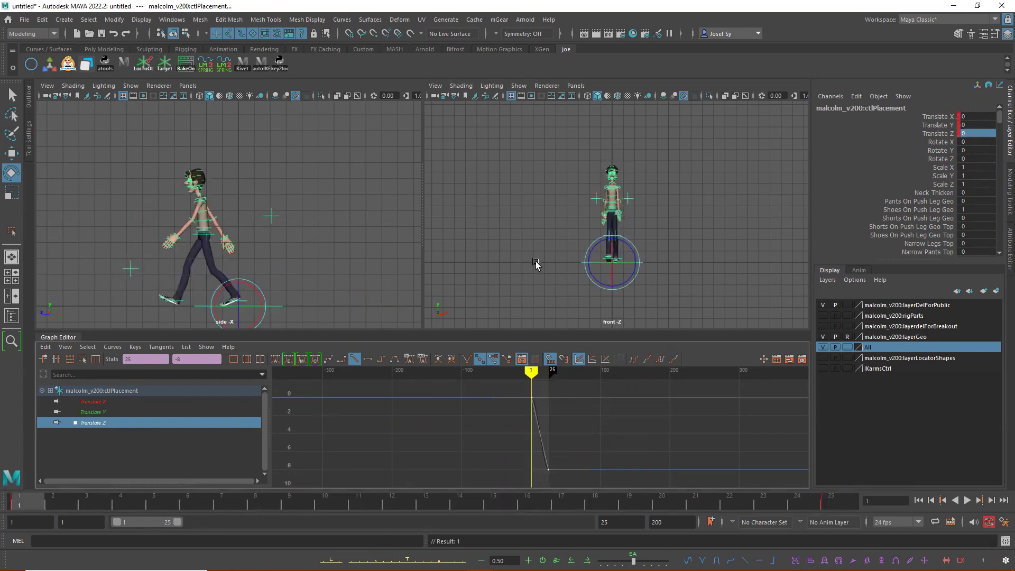
{"action": "key", "text": "alt+v"}
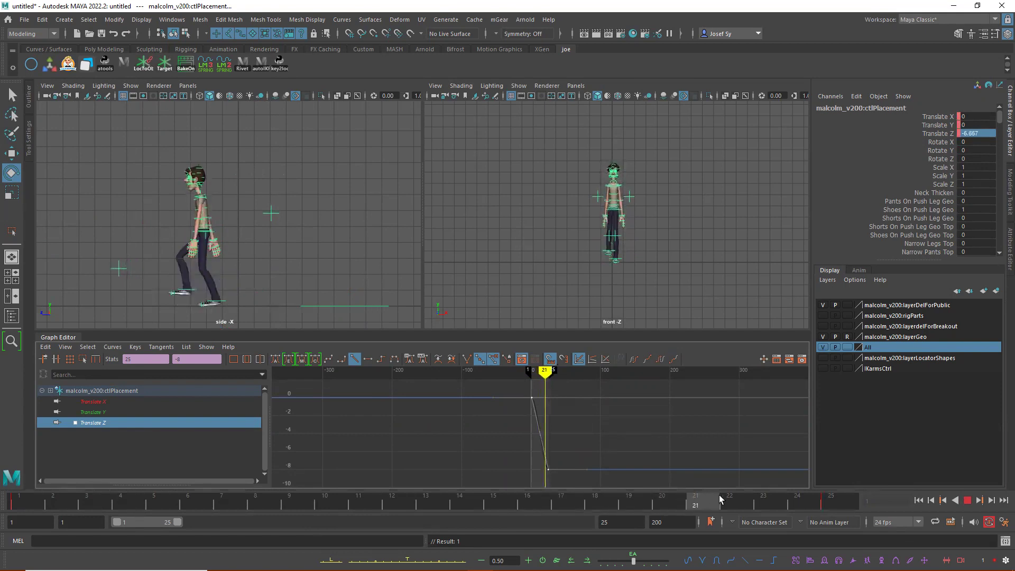
{"action": "key", "text": "alt+v"}
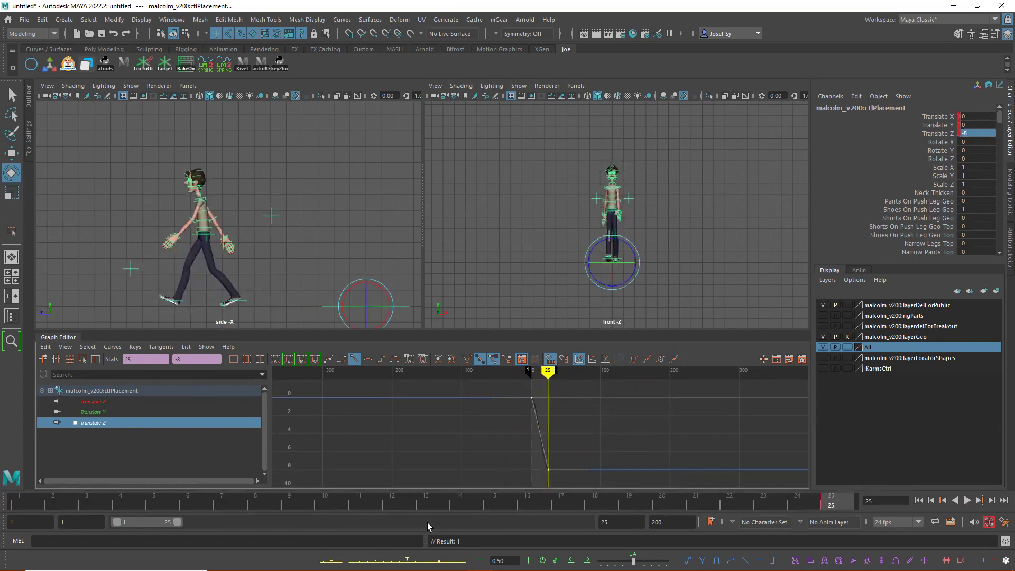
Select ctlArmLoLf and raise its Rotate X key at frame 4 to about 24.4.
{"action": "left_click", "coordinate": [196, 226]}
{"action": "middle_click_drag", "start_coordinate": [258, 227], "coordinate": [285, 211], "text": "alt"}
{"action": "right_click_drag", "start_coordinate": [285, 211], "coordinate": [455, 194], "text": "alt"}
{"action": "left_click_drag", "start_coordinate": [10, 505], "coordinate": [121, 505]}
{"action": "left_click_drag", "start_coordinate": [371, 411], "coordinate": [377, 384]}
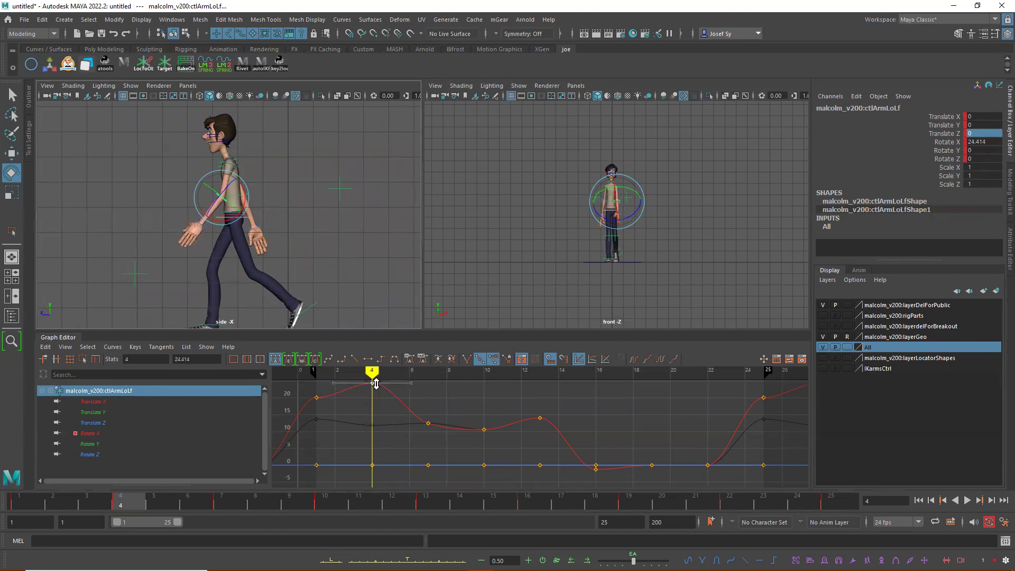
Raise ctlArmLoLf's Rotate X keys to about 24.3 at frame 7 and about 20.2 at frame 10.
{"action": "left_click", "coordinate": [7, 505]}
{"action": "key", "text": "alt+v"}
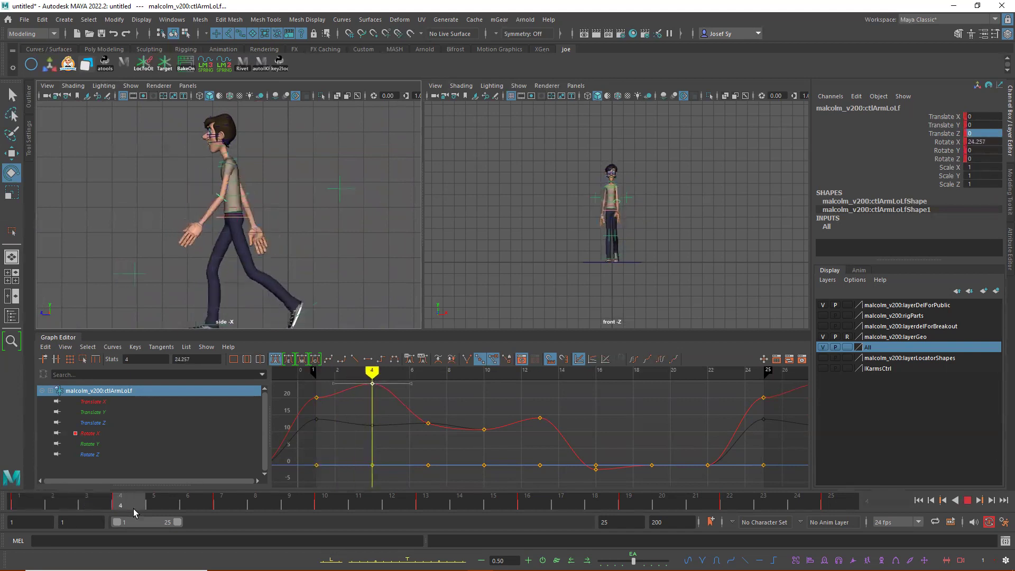
{"action": "left_click_drag", "start_coordinate": [261, 525], "coordinate": [237, 524]}
{"action": "left_click_drag", "start_coordinate": [421, 420], "coordinate": [430, 397]}
{"action": "left_click_drag", "start_coordinate": [211, 508], "coordinate": [330, 518]}
{"action": "left_click_drag", "start_coordinate": [489, 444], "coordinate": [428, 380]}
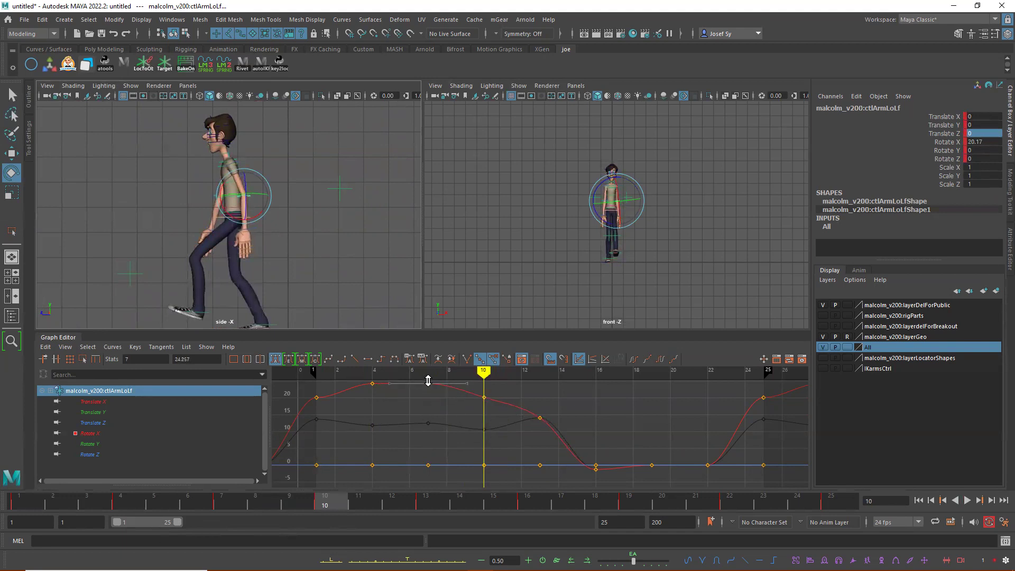
Isolate ctlArmLoLf's Rotate X curve, lower its frame 19 key to about -2.8 and raise the frame 16 and 22 keys slightly above zero.
{"action": "left_click", "coordinate": [23, 499]}
{"action": "key", "text": "alt+v"}
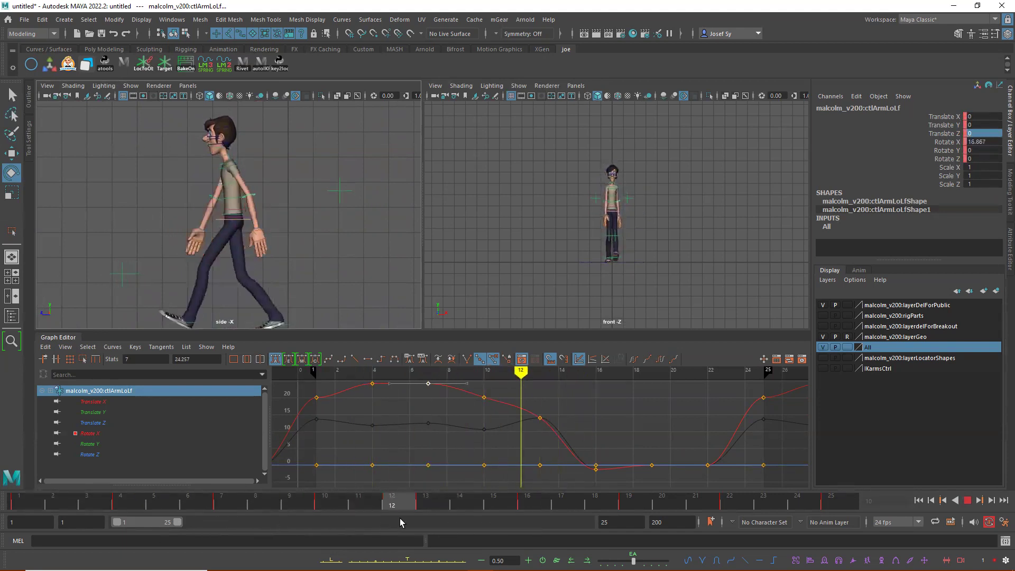
{"action": "left_click_drag", "start_coordinate": [423, 499], "coordinate": [764, 524]}
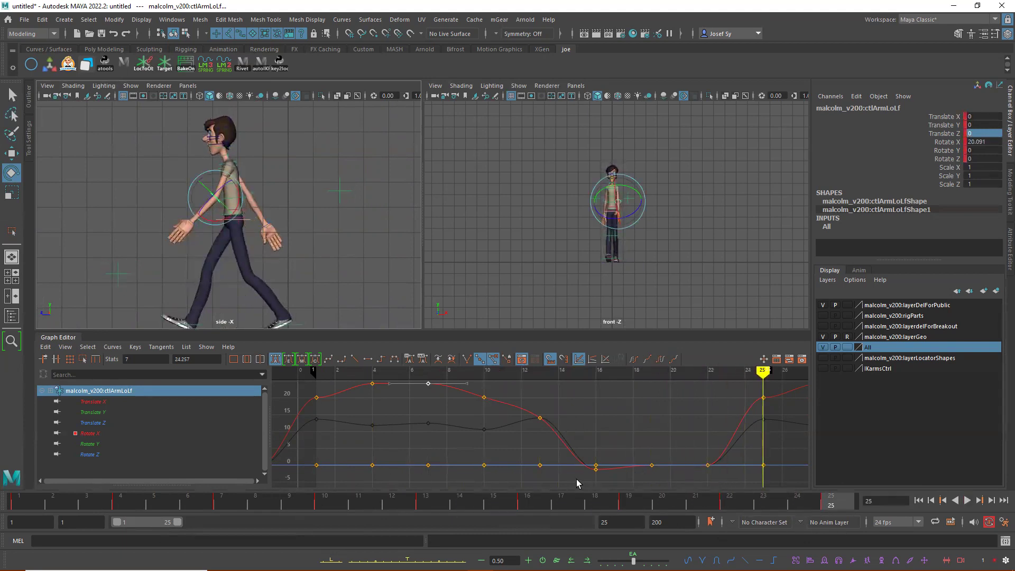
{"action": "mouse_move", "coordinate": [637, 500]}
{"action": "left_mouse_down"}
{"action": "mouse_move", "coordinate": [660, 502]}
{"action": "mouse_move", "coordinate": [641, 503]}
{"action": "left_mouse_up"}
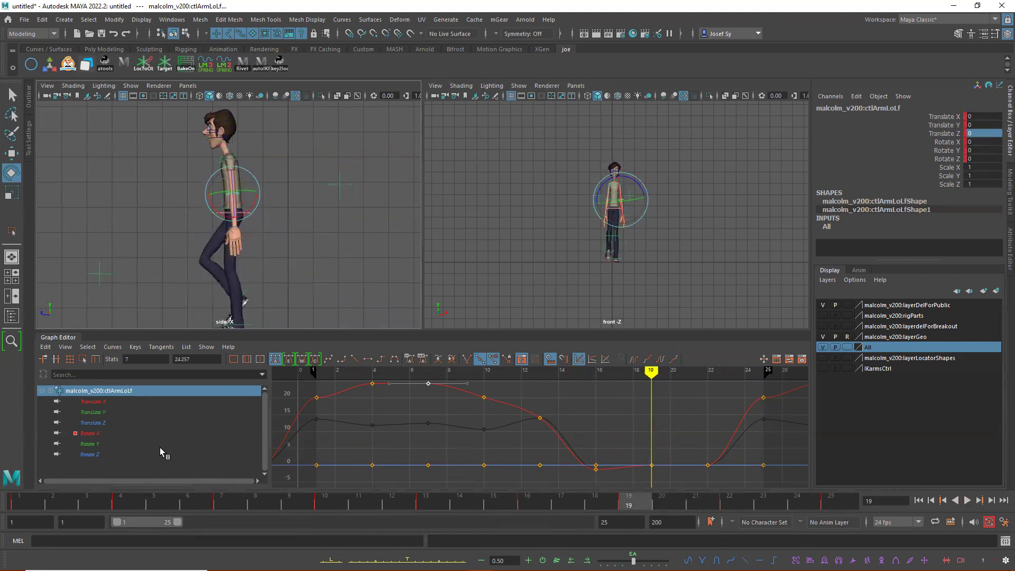
{"action": "left_click", "coordinate": [105, 433]}
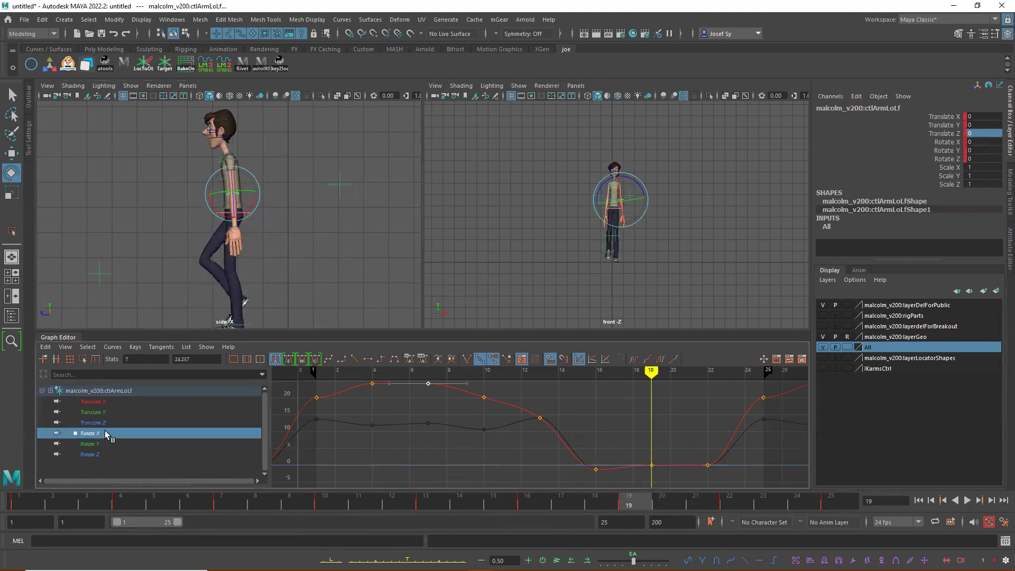
{"action": "left_click_drag", "start_coordinate": [645, 458], "coordinate": [658, 476]}
{"action": "left_click_drag", "start_coordinate": [586, 458], "coordinate": [708, 455]}
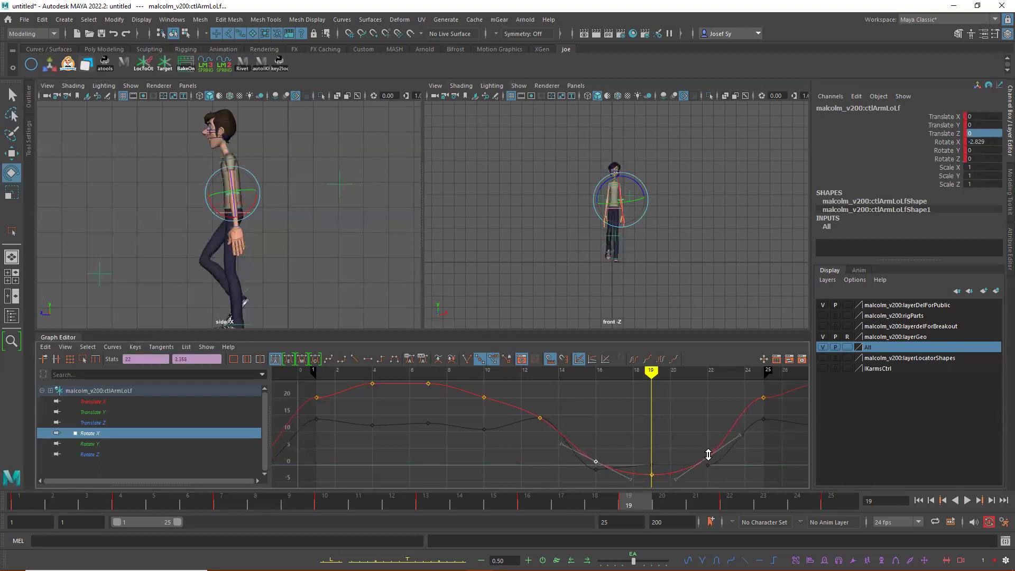
Smooth the Rotate X curve's tangents on the keys at frames 1 and 25 so the forearm motion flows through the loop.
{"action": "left_click", "coordinate": [316, 397]}
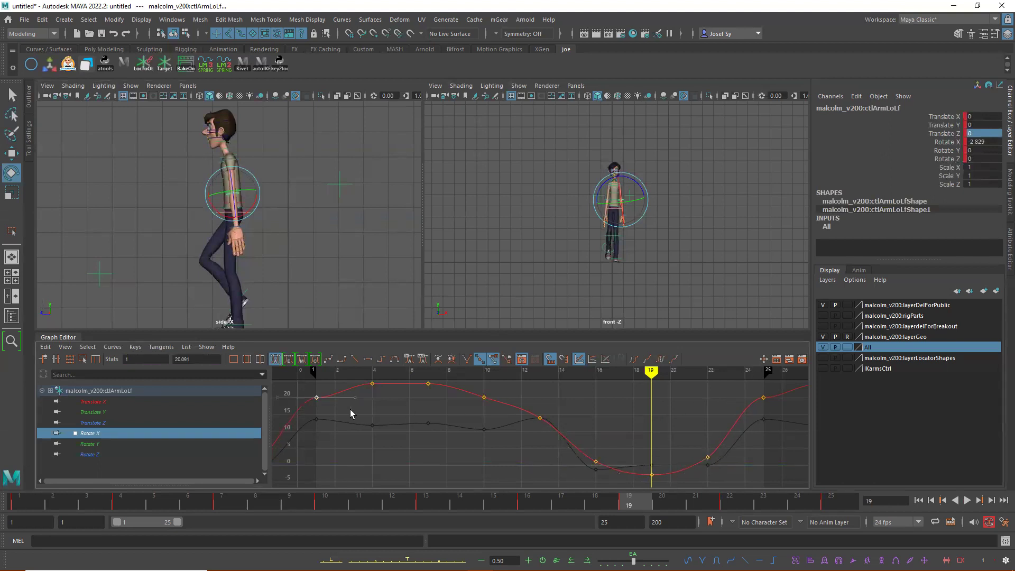
{"action": "left_click", "coordinate": [764, 398], "text": "shift"}
{"action": "left_click", "coordinate": [328, 360]}
{"action": "left_click", "coordinate": [401, 425]}
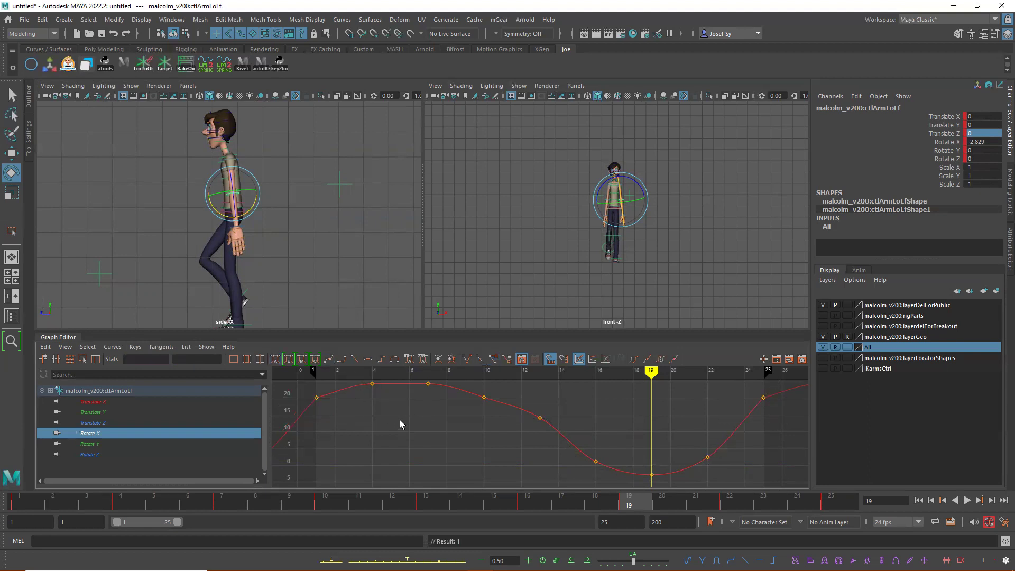
Raise the forearm's Rotate X keys to about 27.4 at frame 4 and about 8.4 at frame 22.
{"action": "middle_click_drag", "start_coordinate": [400, 424], "coordinate": [406, 460], "text": "alt"}
{"action": "left_click", "coordinate": [378, 421]}
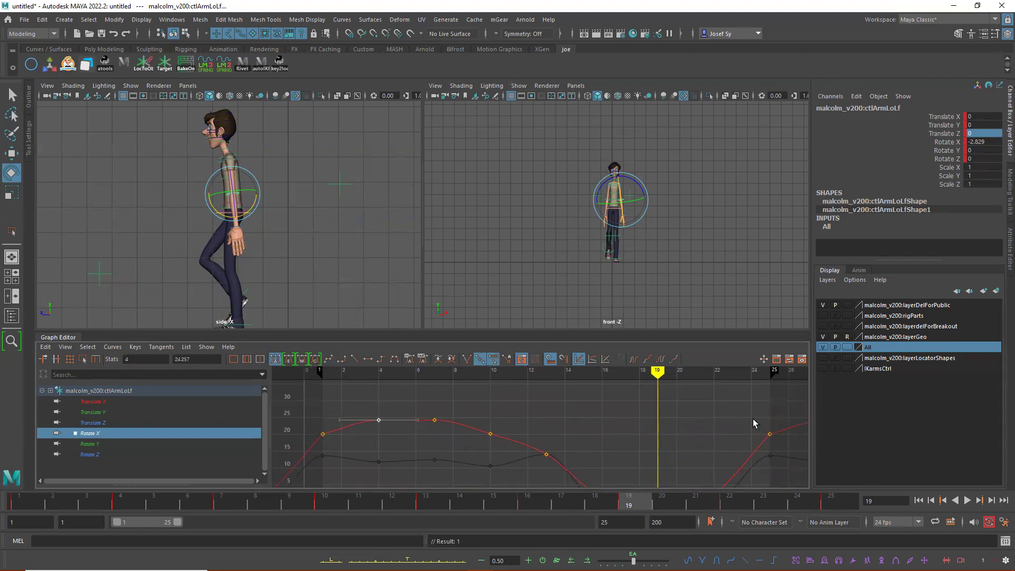
{"action": "middle_click_drag", "start_coordinate": [379, 418], "coordinate": [417, 397]}
{"action": "left_click", "coordinate": [416, 409]}
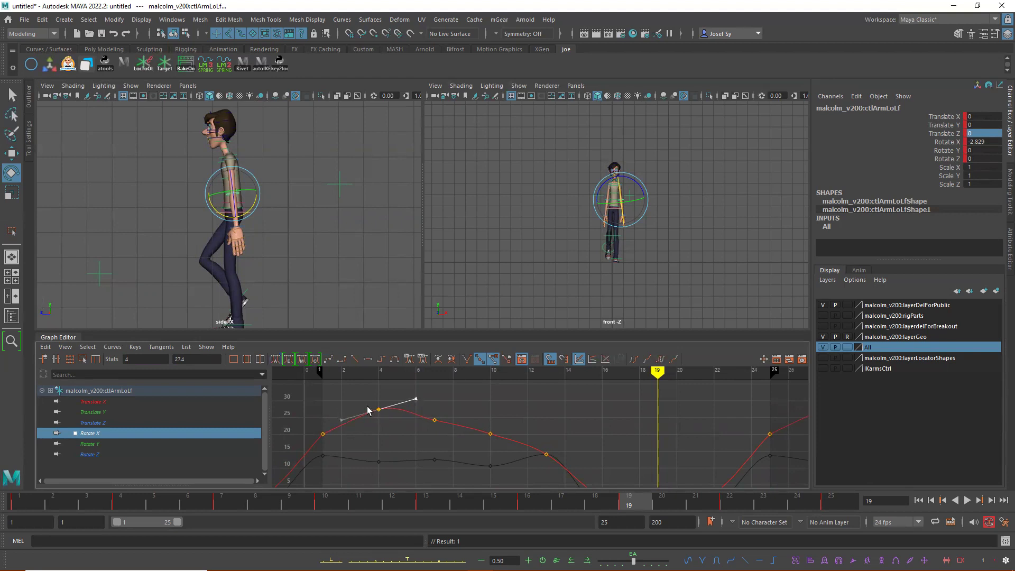
{"action": "key", "text": "a"}
{"action": "left_click_drag", "start_coordinate": [697, 449], "coordinate": [654, 477]}
{"action": "middle_click_drag", "start_coordinate": [649, 472], "coordinate": [650, 454], "text": "shift"}
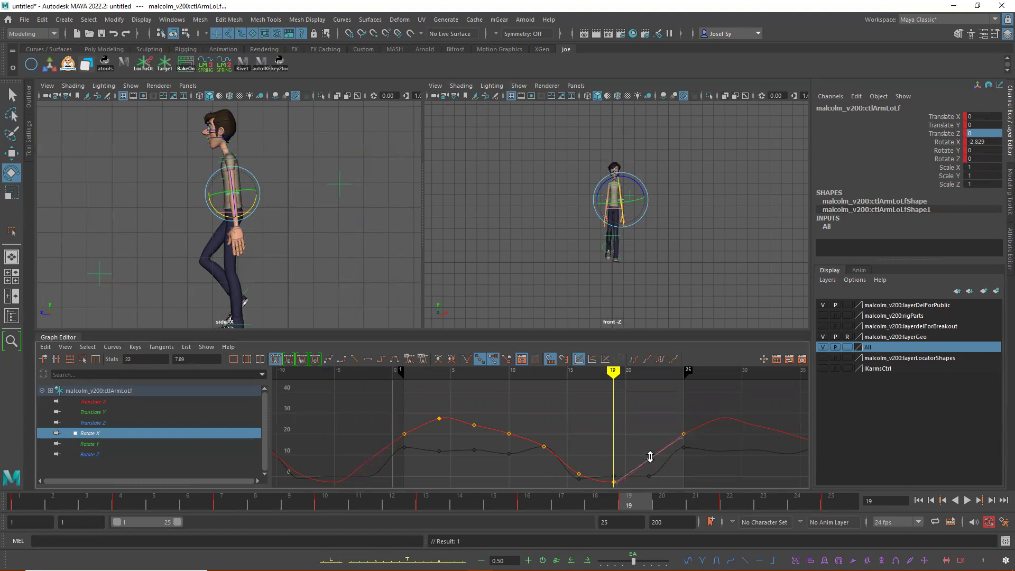
Play back the full walk cycle from frame 1 several times to check the left forearm's bend through the arm swing.
{"action": "key", "text": "alt+v"}
{"action": "left_click_drag", "start_coordinate": [590, 389], "coordinate": [1, 439]}
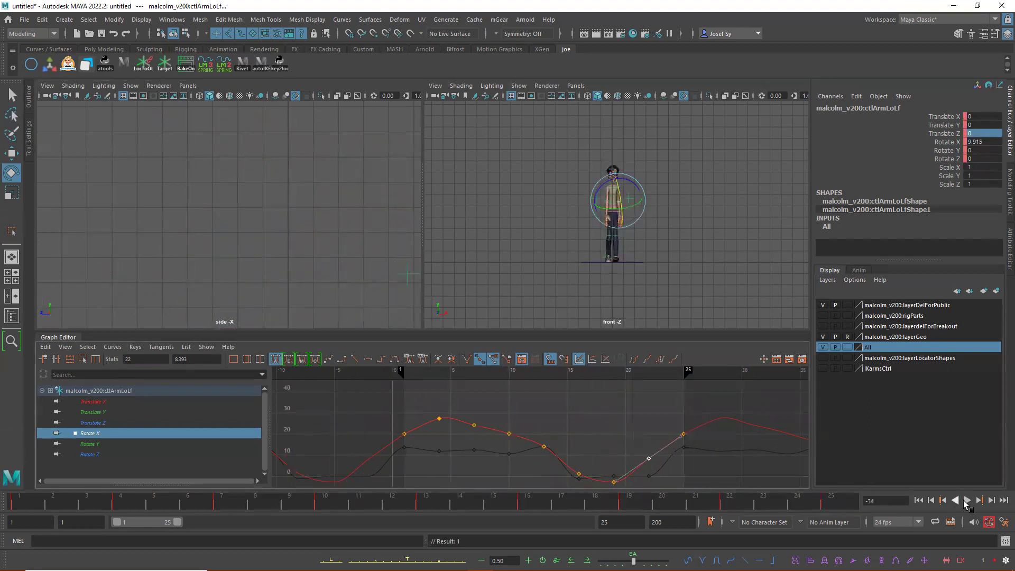
{"action": "scroll", "coordinate": [287, 253], "scroll_direction": "down", "scroll_amount": 3}
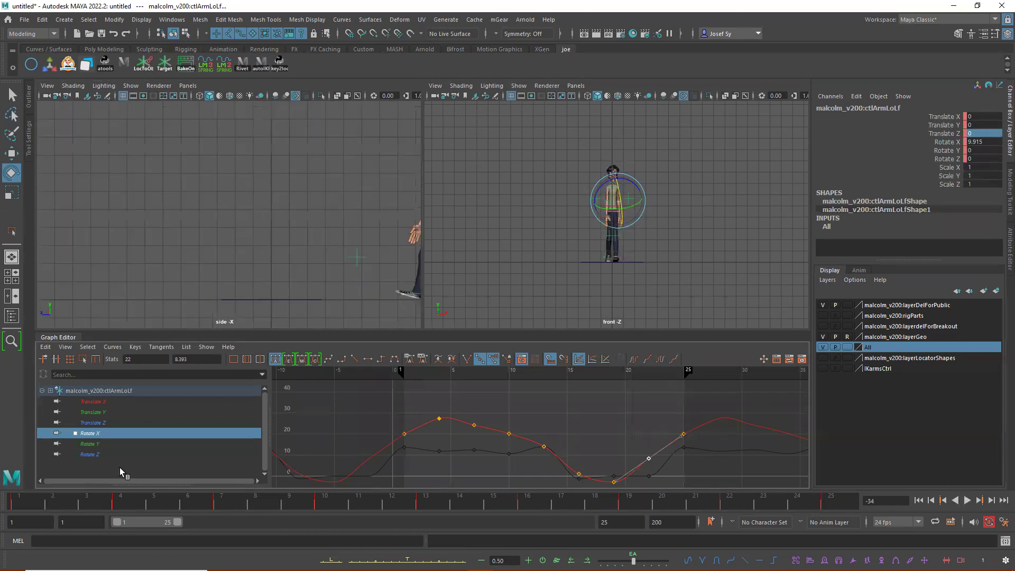
{"action": "left_click", "coordinate": [16, 508]}
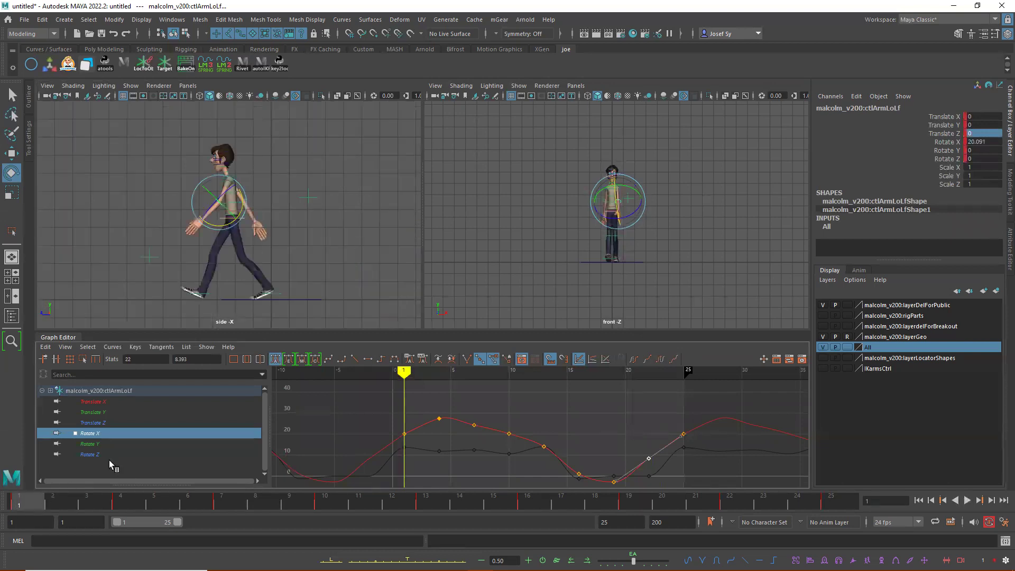
{"action": "left_click", "coordinate": [967, 500]}
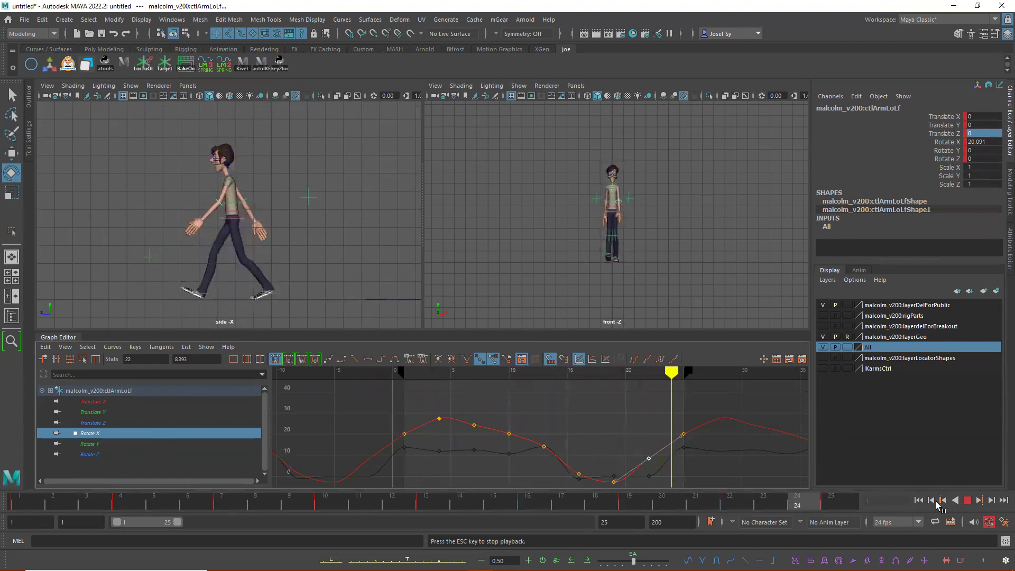
{"action": "key", "text": "Escape"}
{"action": "left_click", "coordinate": [23, 507]}
{"action": "key", "text": "alt+v"}
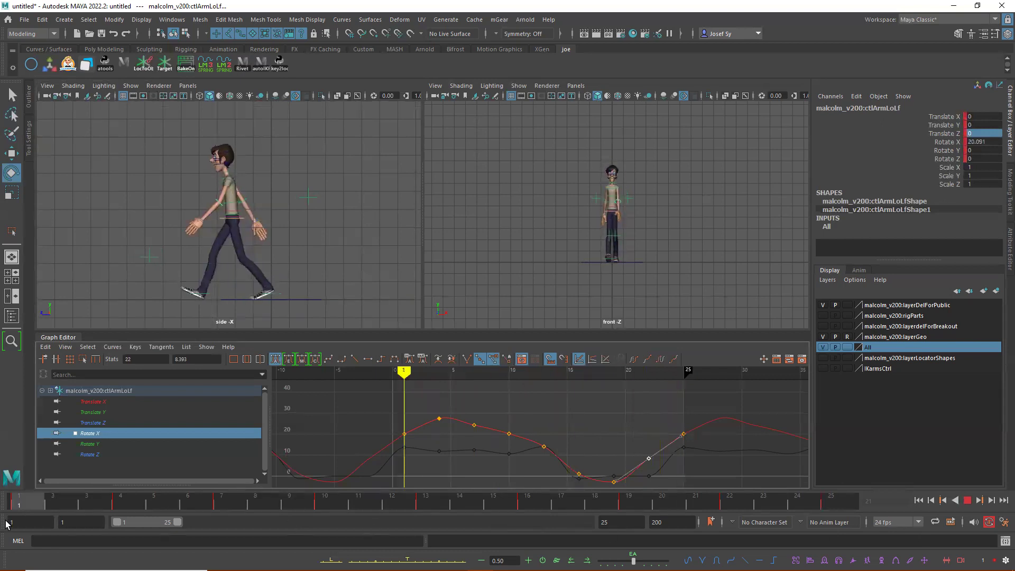
{"action": "key", "text": "Escape"}
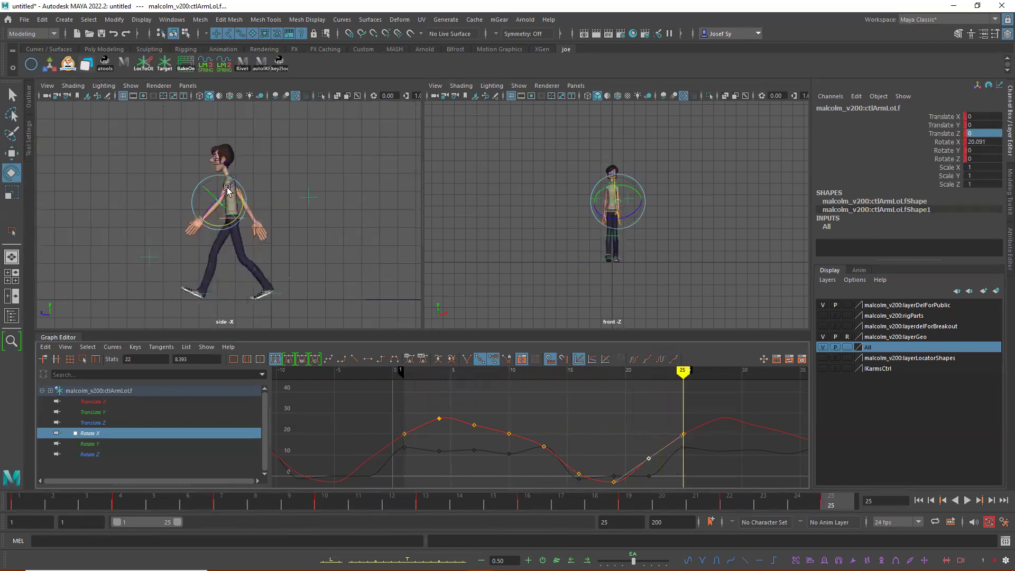
{"action": "left_click", "coordinate": [23, 505]}
{"action": "key", "text": "alt+v"}
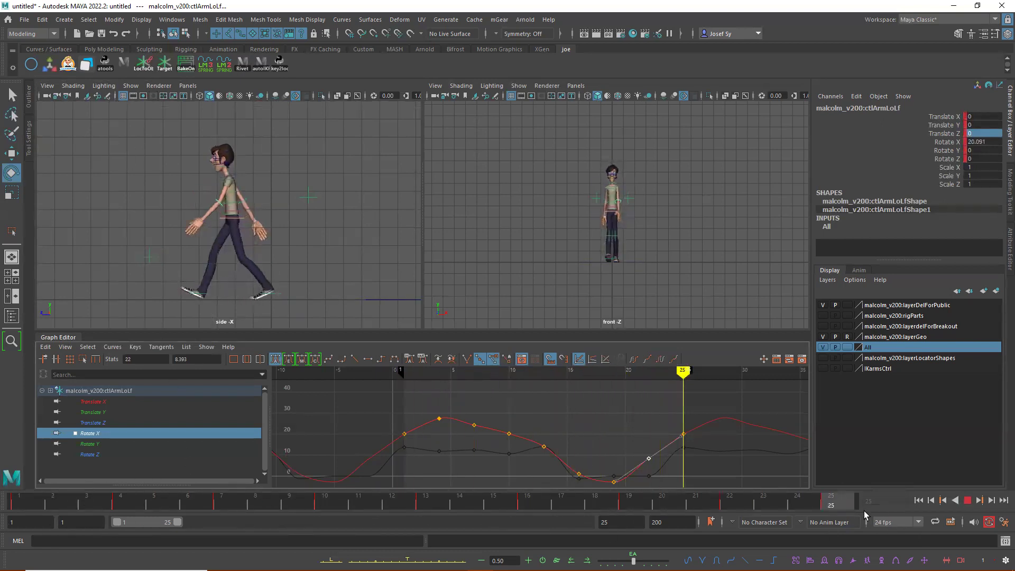
{"action": "left_click", "coordinate": [7, 506]}
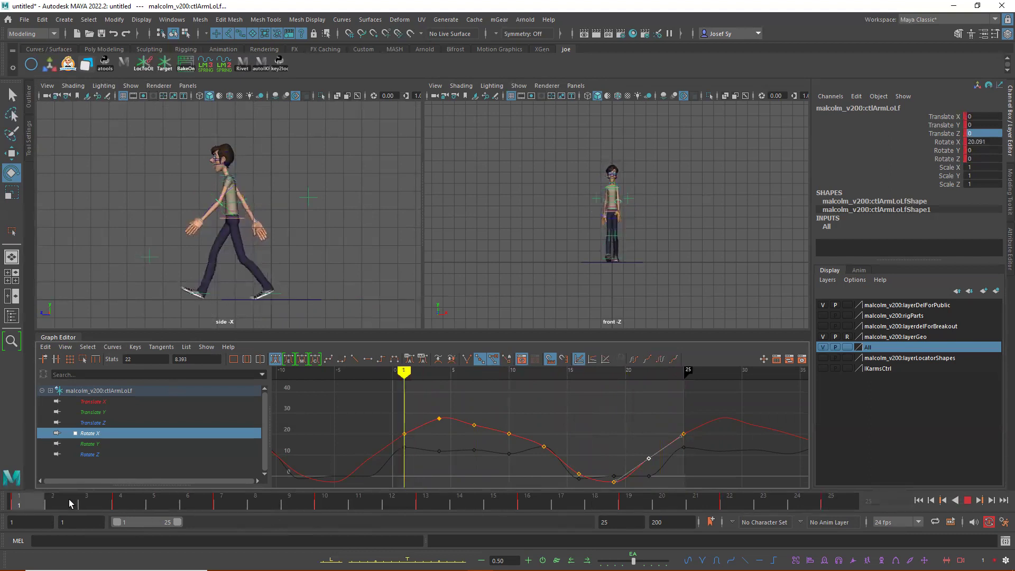
{"action": "key", "text": "alt+v"}
{"action": "key", "text": "Escape"}
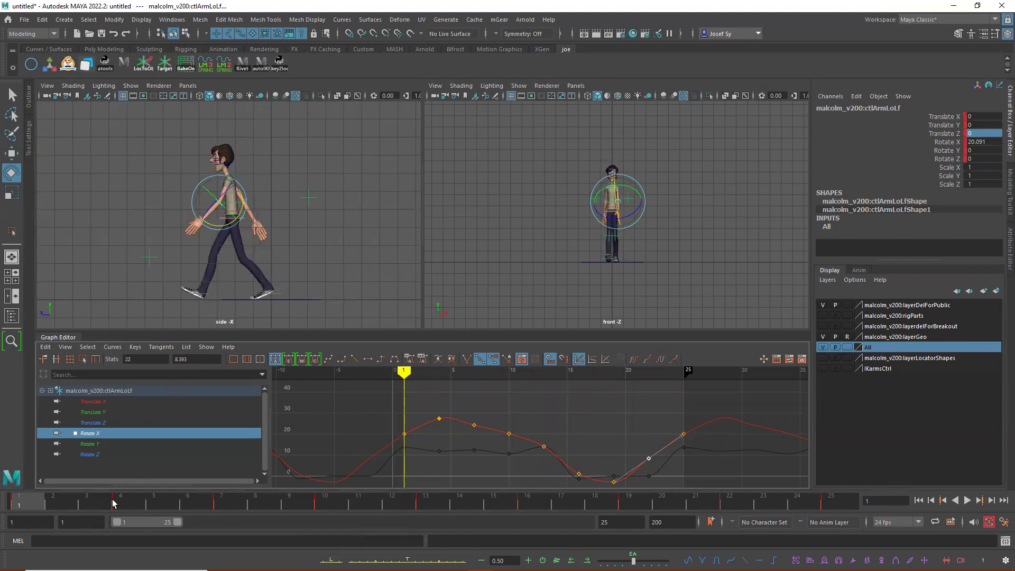
{"action": "key", "text": "alt+v"}
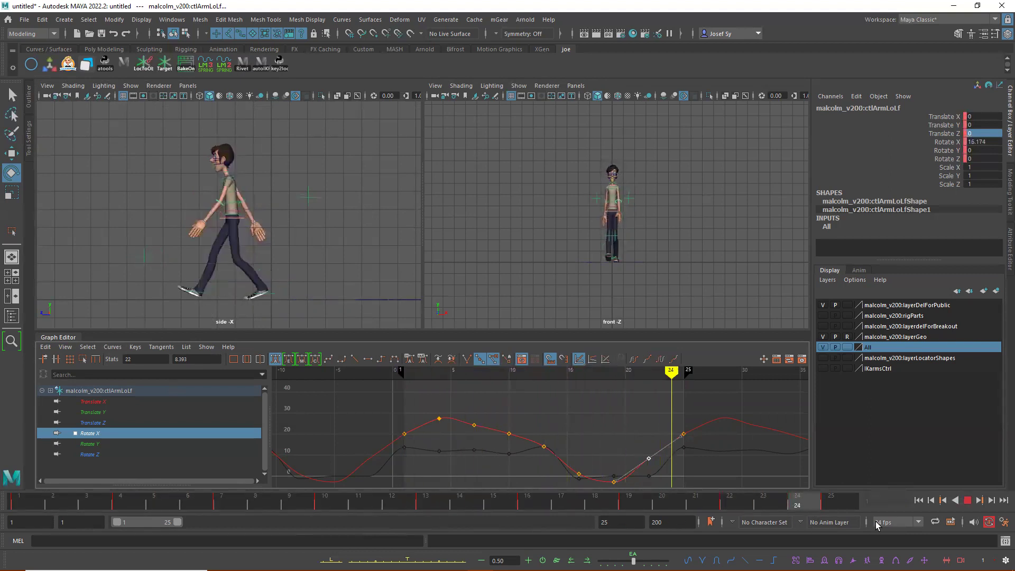
{"action": "key", "text": "Escape"}
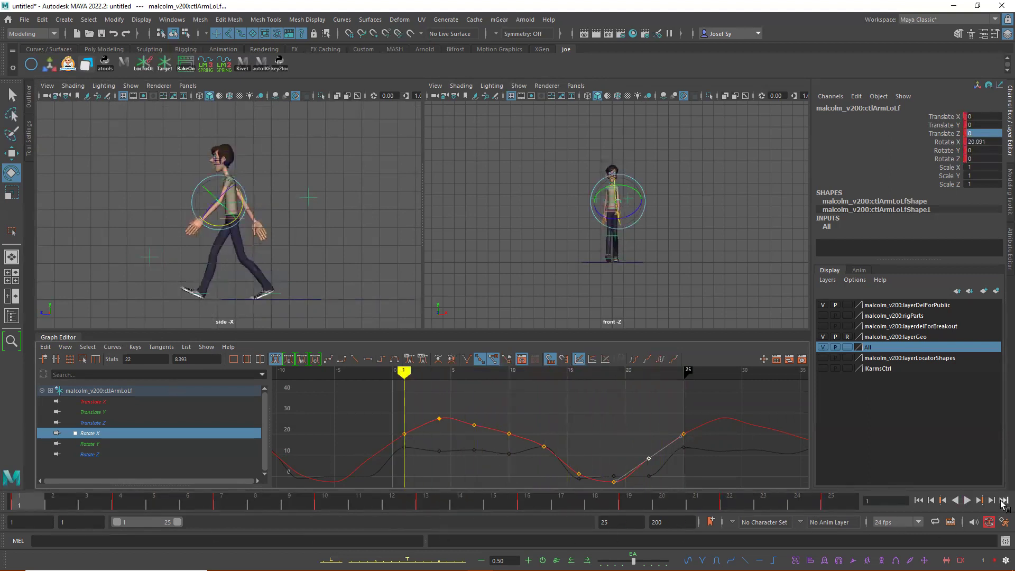
{"action": "left_click", "coordinate": [967, 500]}
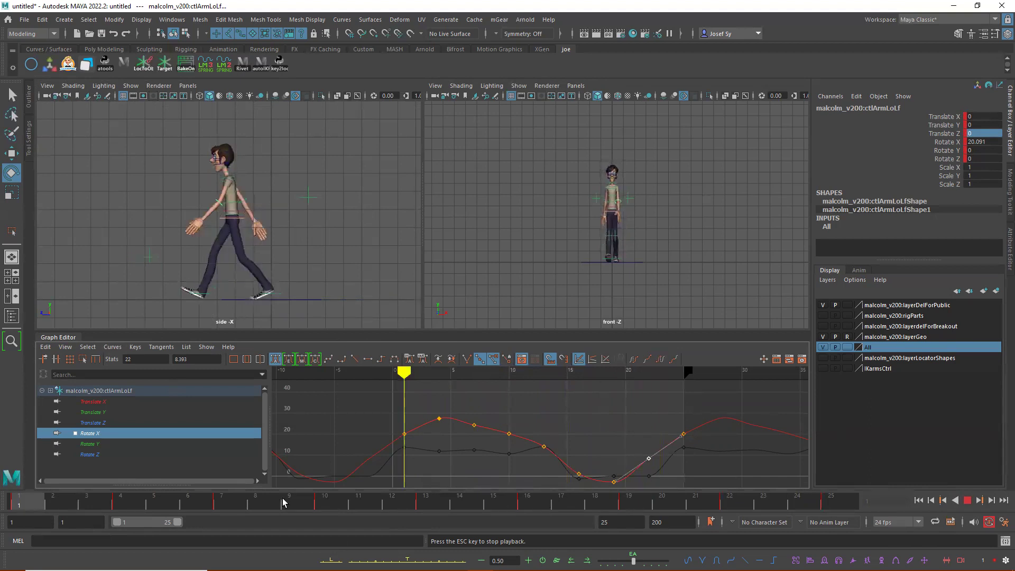
{"action": "left_click", "coordinate": [968, 500]}
Select ctlChest2, try rotating it to about -15 in Y at frame 1, and undo the rotation.
{"action": "scroll", "coordinate": [370, 228], "scroll_direction": "up", "scroll_amount": 5}
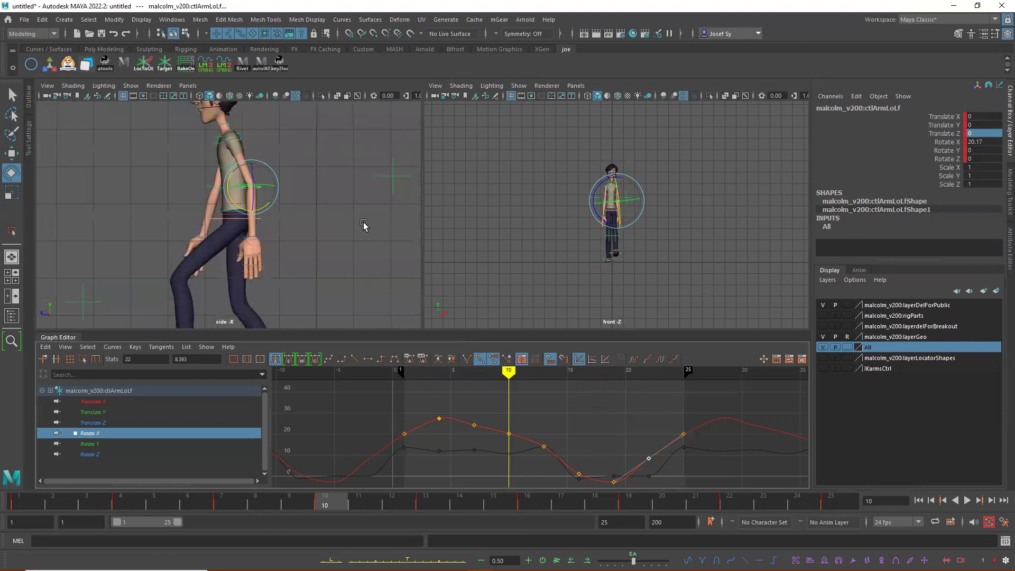
{"action": "left_click", "coordinate": [304, 154]}
{"action": "left_click", "coordinate": [211, 131]}
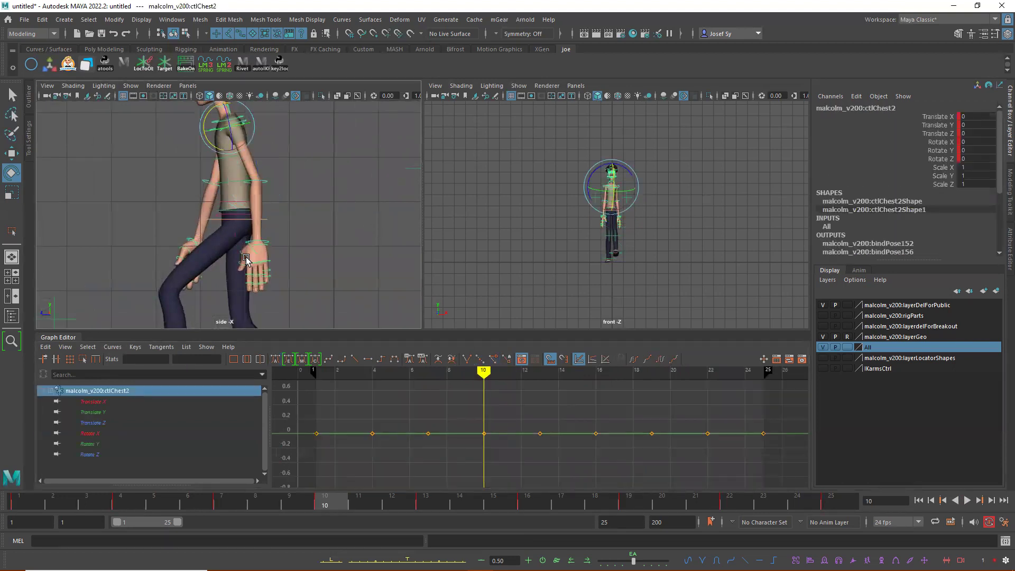
{"action": "left_click_drag", "start_coordinate": [57, 497], "coordinate": [6, 495]}
{"action": "key", "text": "alt+v"}
{"action": "scroll", "coordinate": [691, 249], "scroll_direction": "up", "scroll_amount": 10}
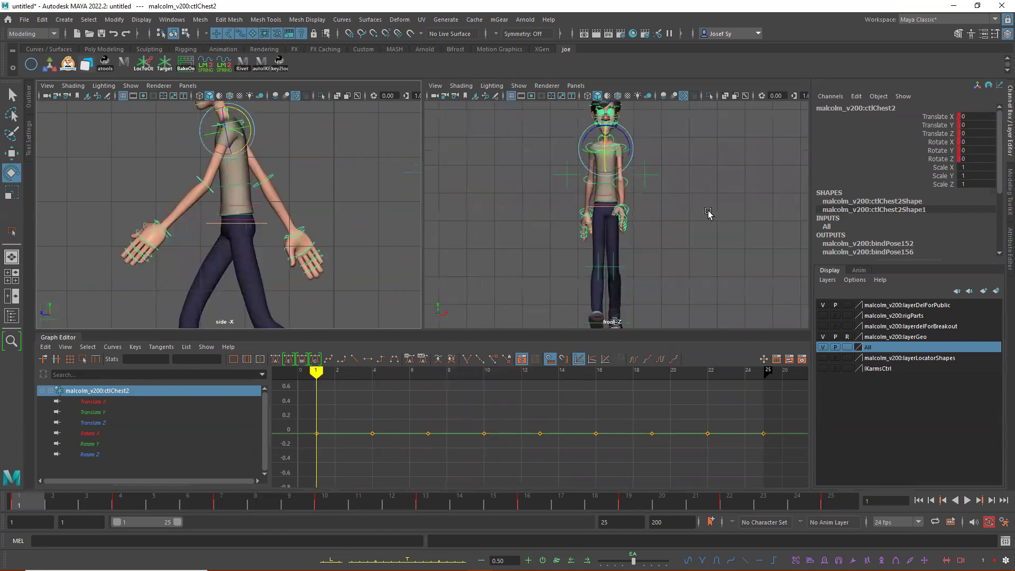
{"action": "left_click", "coordinate": [630, 234]}
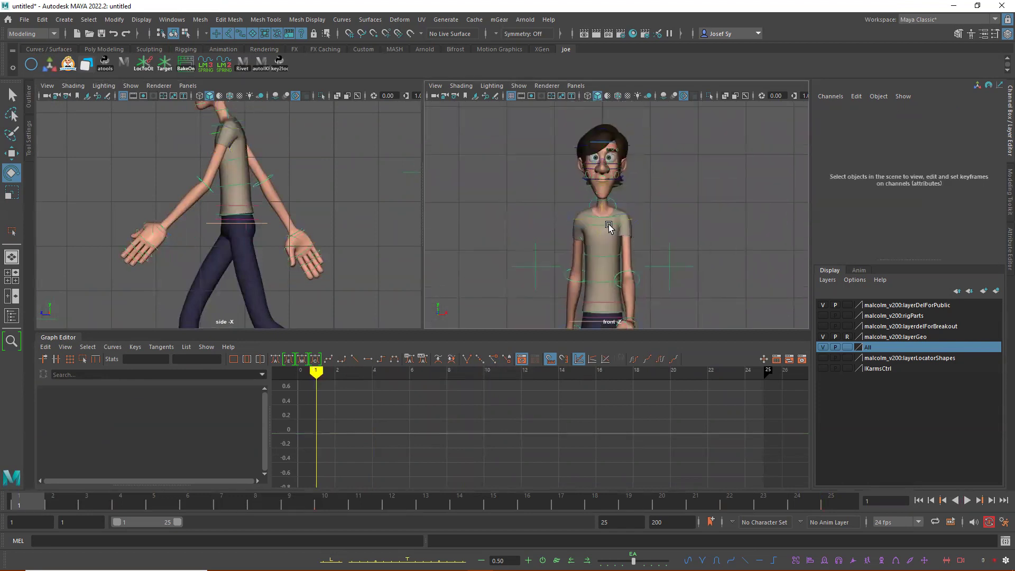
{"action": "left_click", "coordinate": [609, 226]}
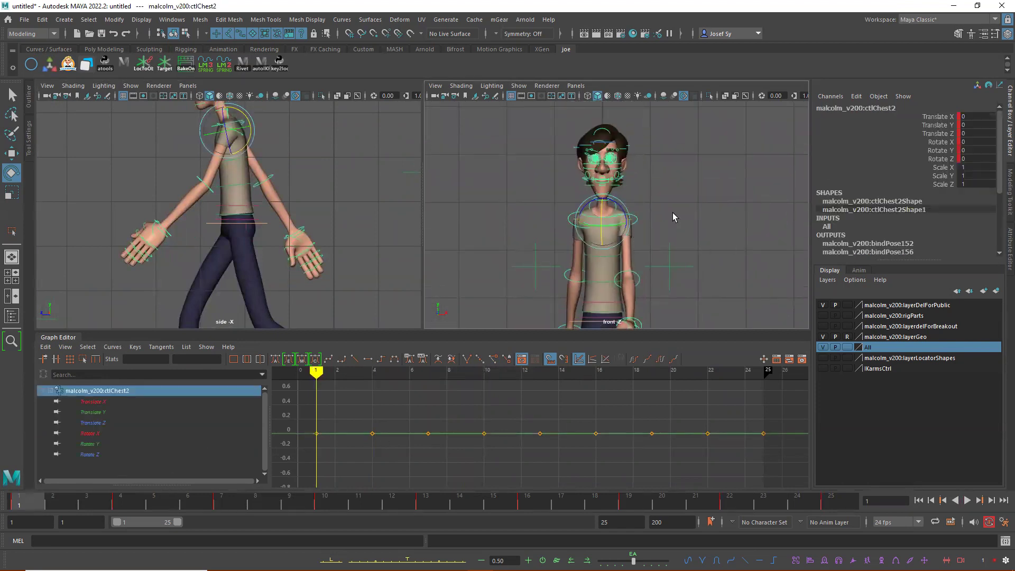
{"action": "left_click_drag", "start_coordinate": [615, 231], "coordinate": [609, 229]}
{"action": "key", "text": "ctrl+z"}
{"action": "key", "text": "ctrl+z"}
{"action": "key", "text": "ctrl+z"}
{"action": "key", "text": "ctrl+z"}
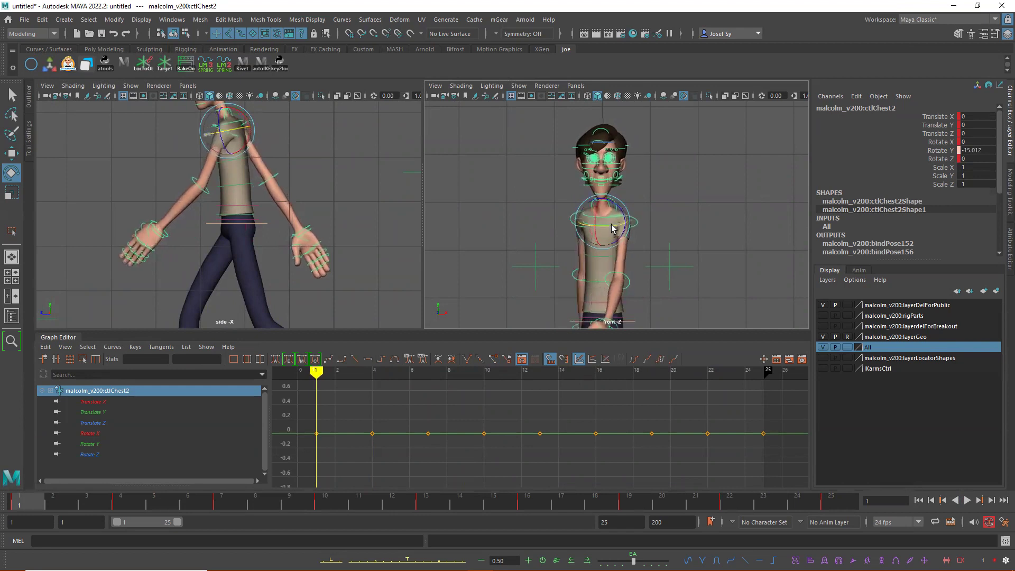
Reselect ctlArmLoLf and raise its Rotate X keys to about 26 at frame 7 and about 20.9 at frame 10.
{"action": "scroll", "coordinate": [721, 236], "scroll_direction": "down", "scroll_amount": 5}
{"action": "scroll", "coordinate": [704, 246], "scroll_direction": "up", "scroll_amount": 3}
{"action": "left_click_drag", "start_coordinate": [731, 238], "coordinate": [685, 243], "text": "alt"}
{"action": "left_click", "coordinate": [651, 212]}
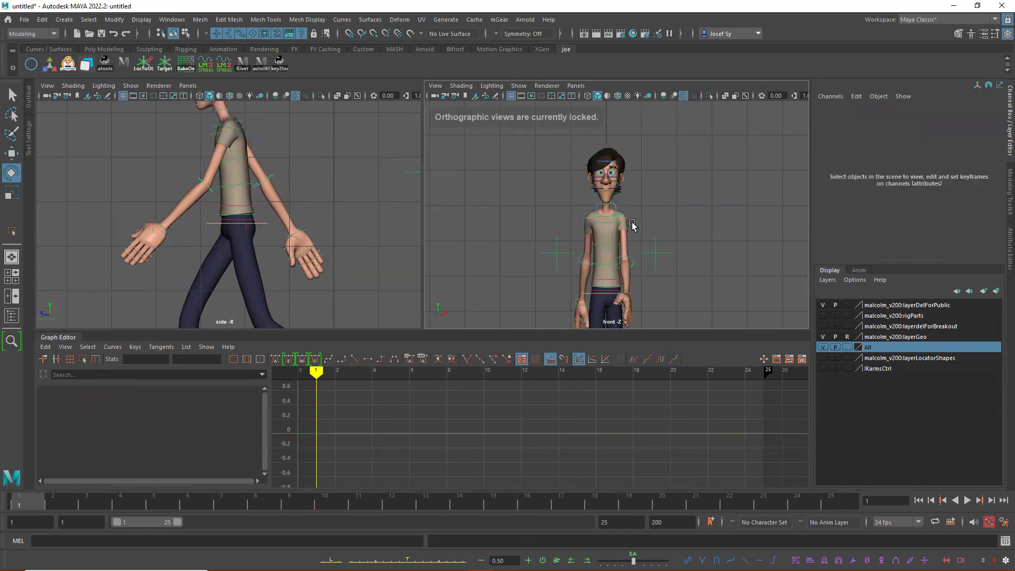
{"action": "left_click", "coordinate": [630, 218]}
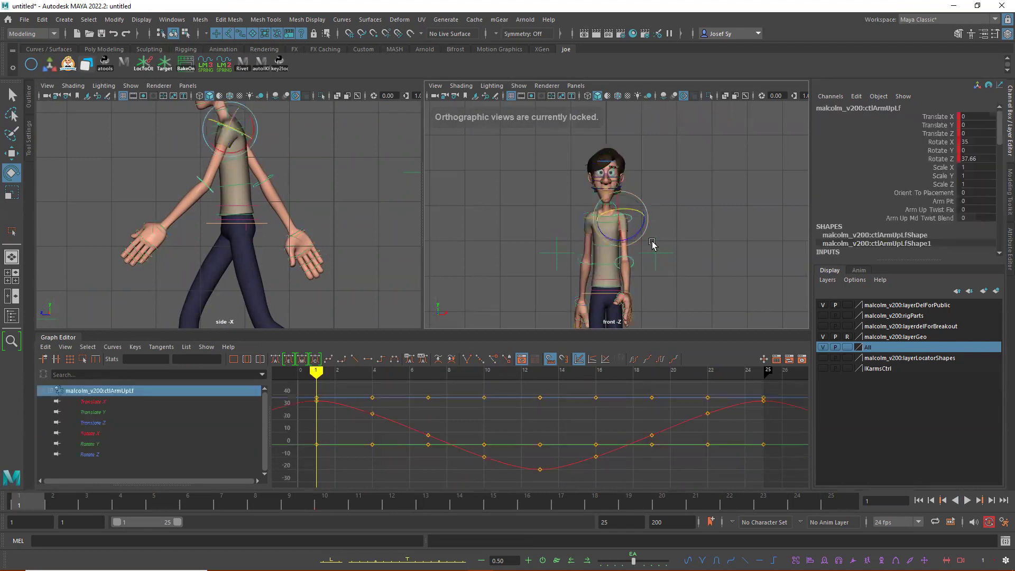
{"action": "left_click", "coordinate": [633, 262]}
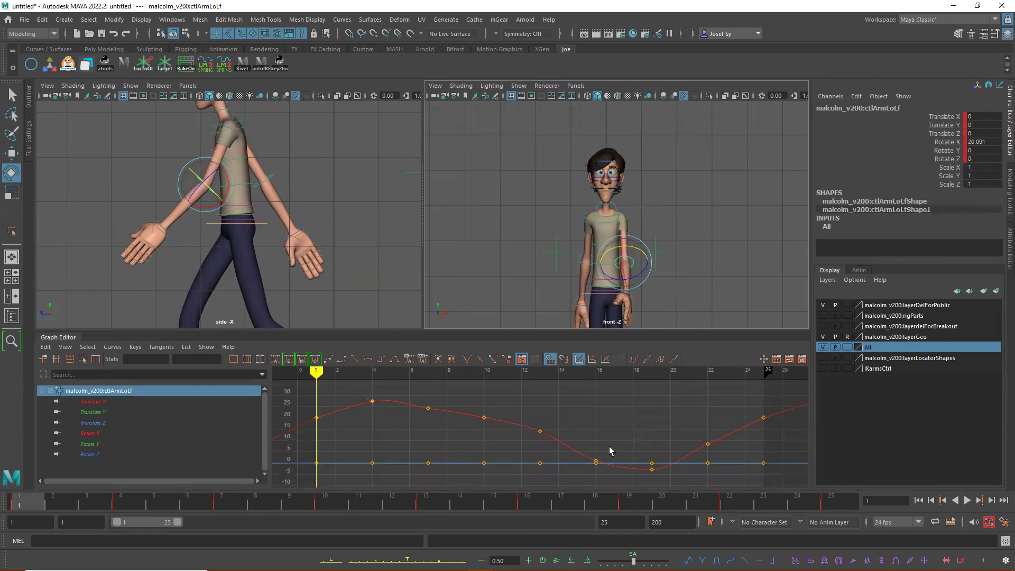
{"action": "left_click_drag", "start_coordinate": [340, 372], "coordinate": [432, 414]}
{"action": "middle_click_drag", "start_coordinate": [429, 408], "coordinate": [428, 404], "text": "shift"}
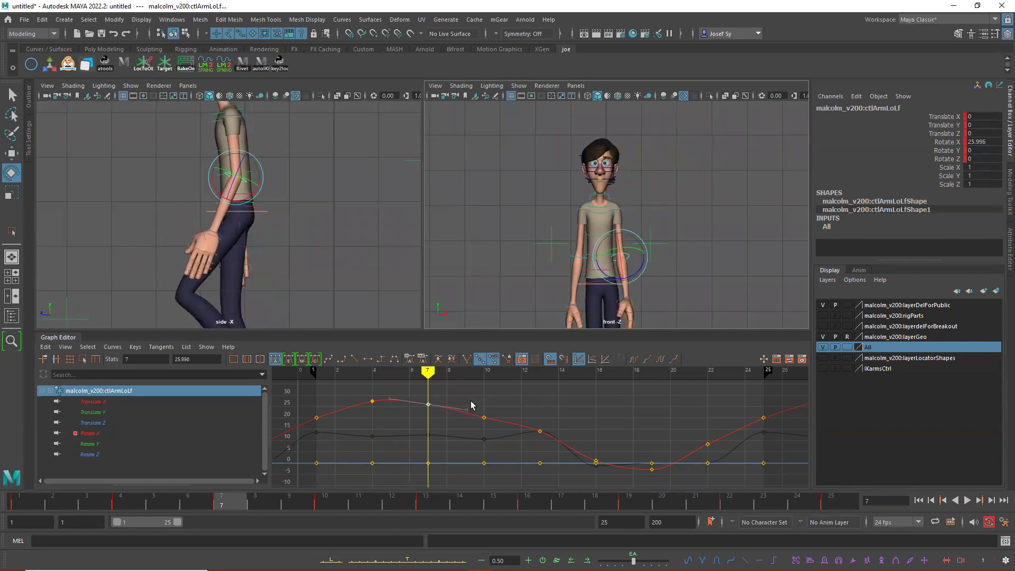
{"action": "left_click", "coordinate": [484, 417]}
{"action": "middle_click_drag", "start_coordinate": [483, 411], "coordinate": [484, 413], "text": "shift"}
{"action": "left_click_drag", "start_coordinate": [432, 376], "coordinate": [586, 407]}
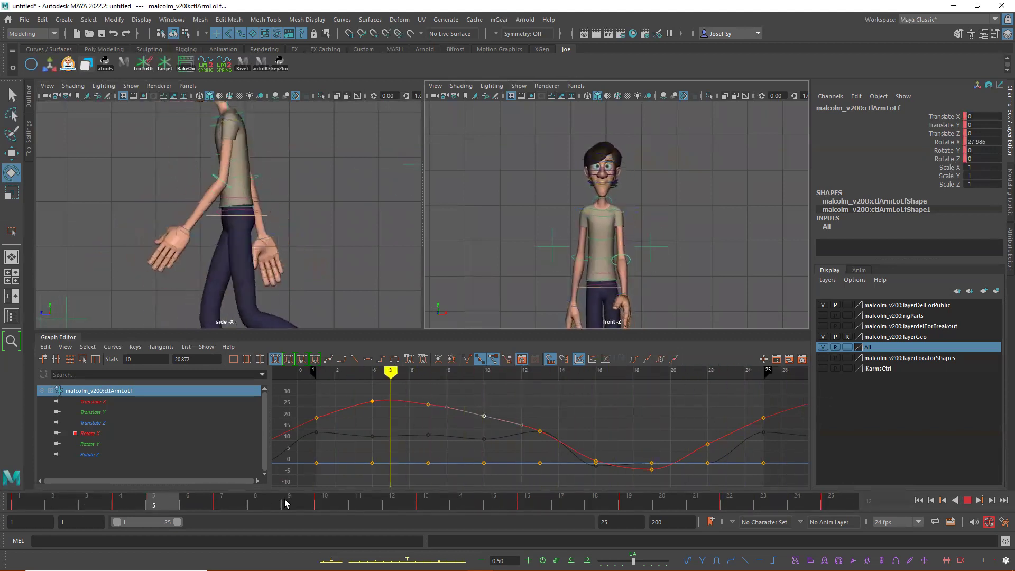
Return to frame 1, isolate ctlArmLoLf's Rotate X curve, and try copying its keys across frames 1 to 25.
{"action": "key", "text": "alt+shift+v"}
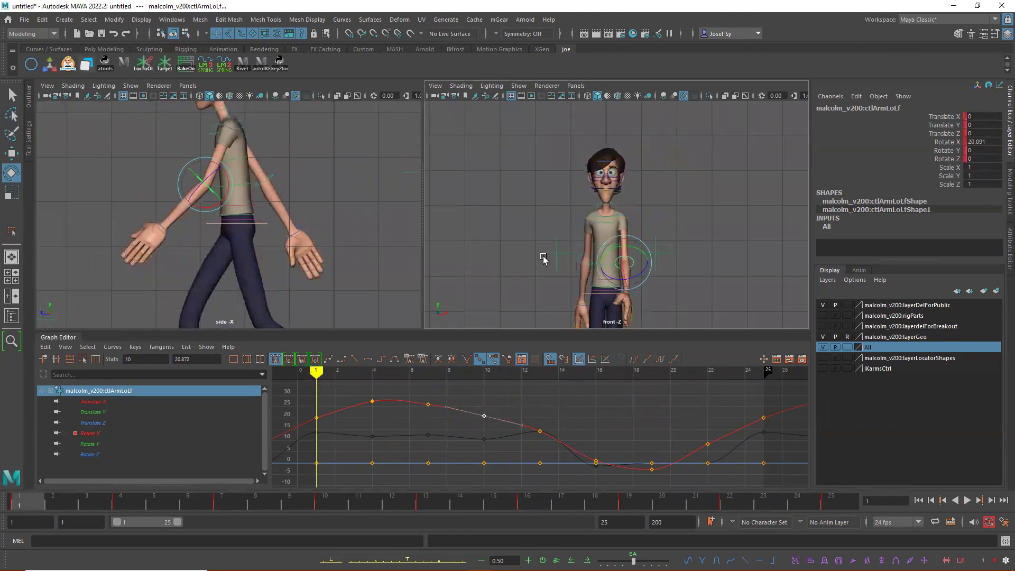
{"action": "left_click", "coordinate": [664, 263]}
{"action": "left_click", "coordinate": [635, 265]}
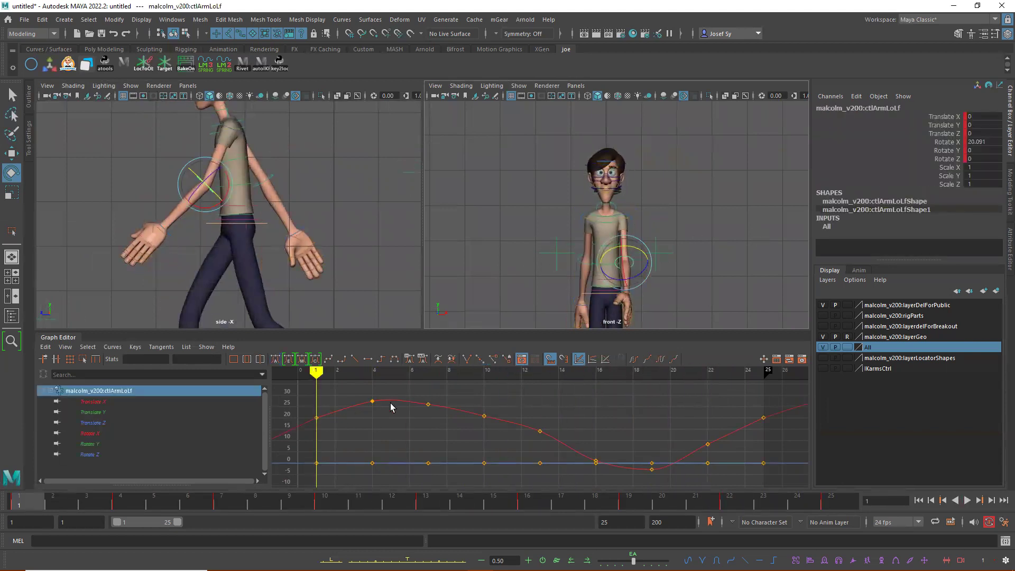
{"action": "scroll", "coordinate": [391, 407], "scroll_direction": "down", "scroll_amount": 3}
{"action": "left_click", "coordinate": [91, 434]}
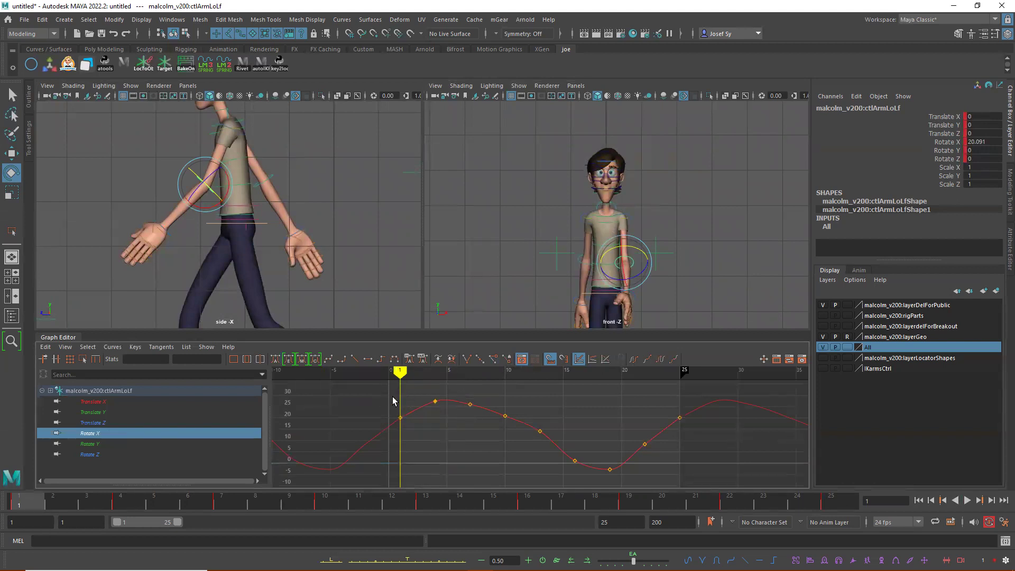
{"action": "left_click", "coordinate": [590, 464]}
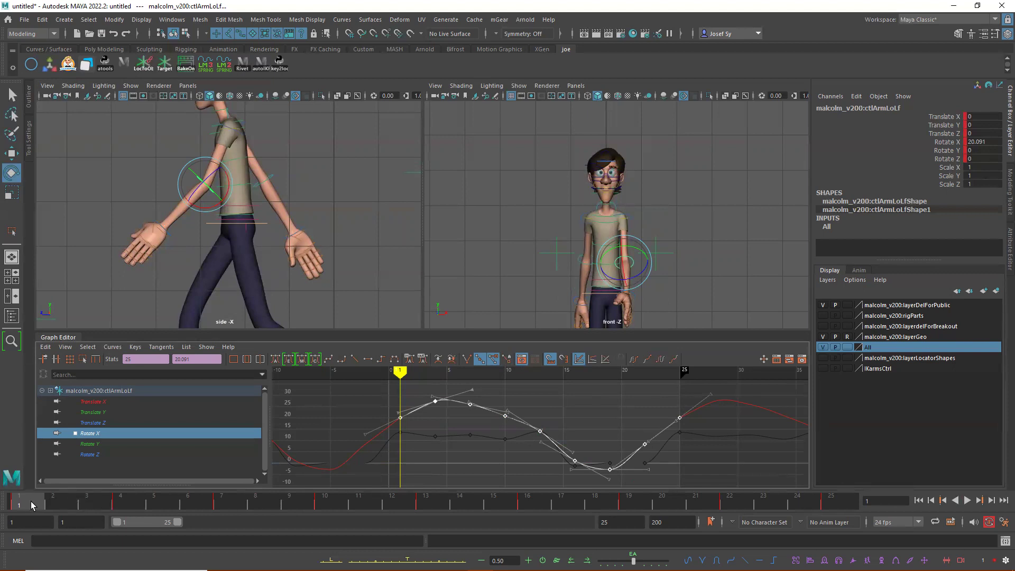
{"action": "left_click_drag", "start_coordinate": [32, 502], "coordinate": [852, 503], "text": "shift"}
{"action": "right_click", "coordinate": [736, 503]}
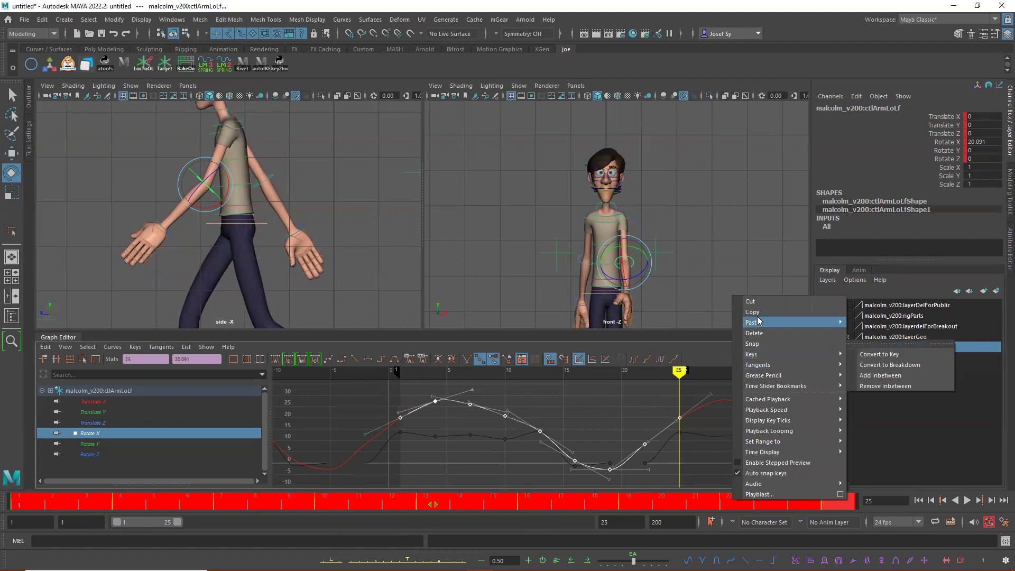
{"action": "left_click", "coordinate": [473, 464]}
{"action": "left_click_drag", "start_coordinate": [390, 387], "coordinate": [724, 488]}
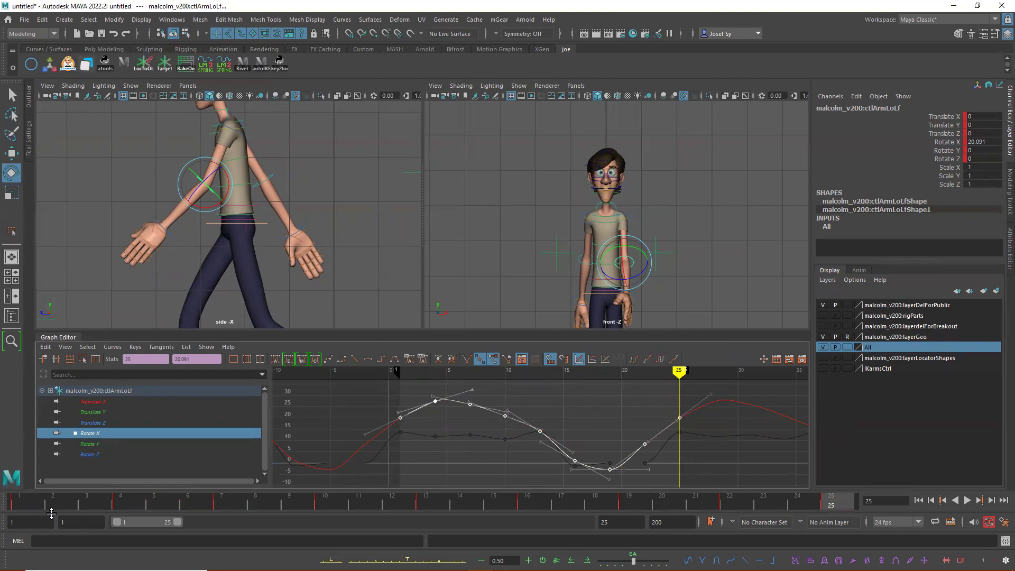
Try pasting the copied forearm keys onto ctlArmLoRt at frame 1, play back the cycle, and undo the paste.
{"action": "left_click", "coordinate": [582, 263]}
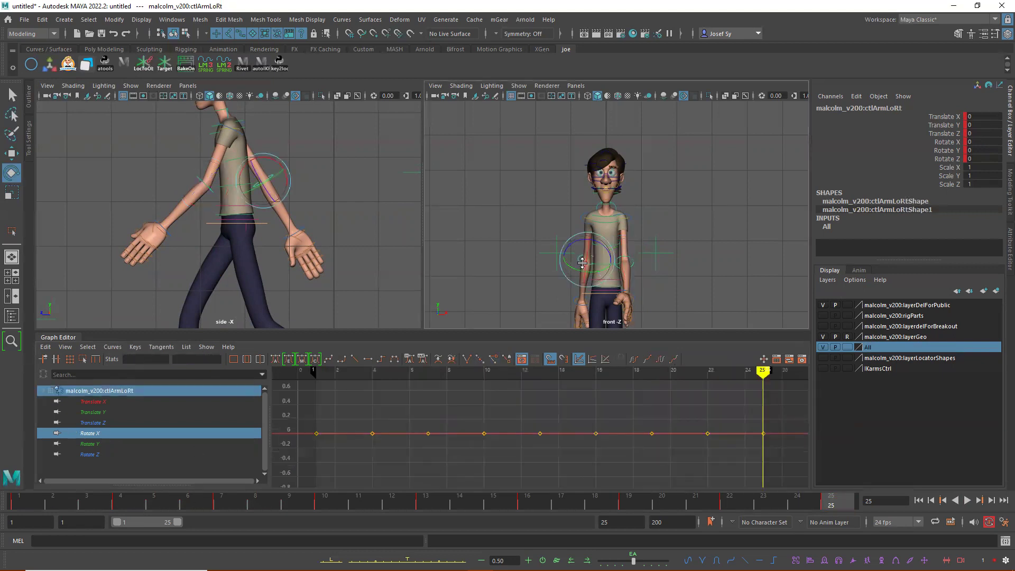
{"action": "left_click", "coordinate": [20, 502]}
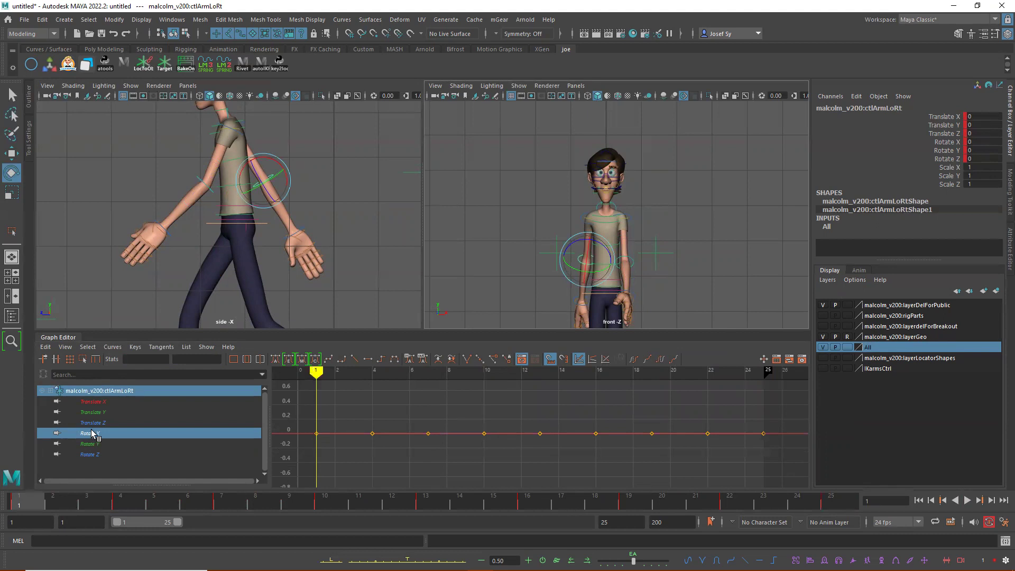
{"action": "left_click", "coordinate": [691, 232]}
{"action": "left_click", "coordinate": [580, 261]}
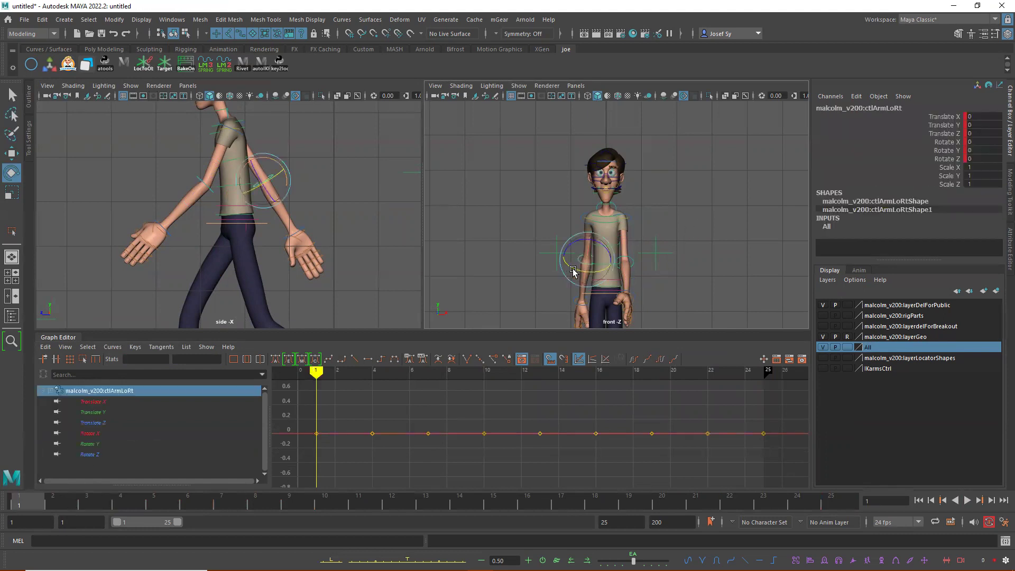
{"action": "left_click", "coordinate": [17, 505]}
{"action": "scroll", "coordinate": [590, 456], "scroll_direction": "down", "scroll_amount": 5}
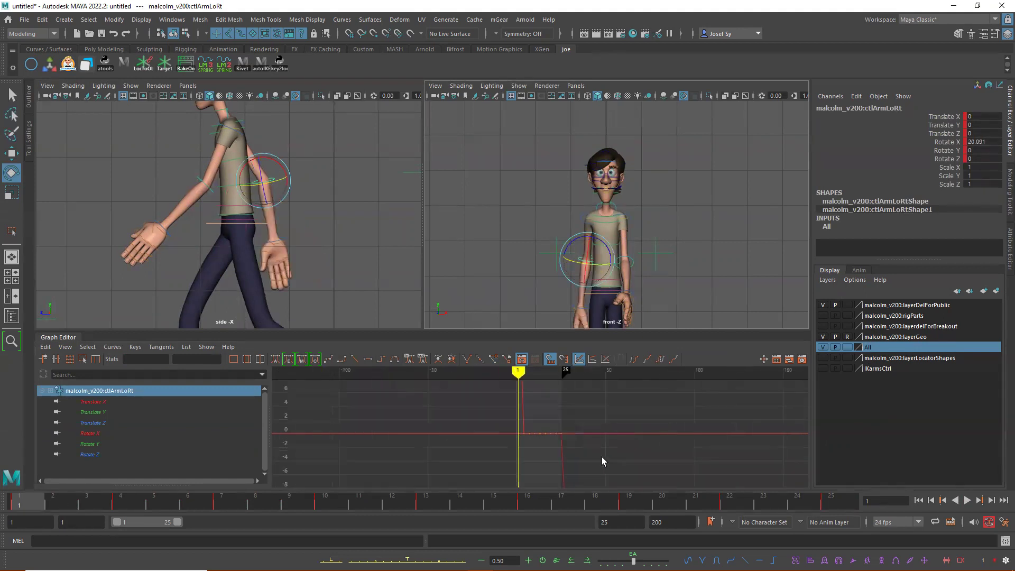
{"action": "key", "text": "alt+v"}
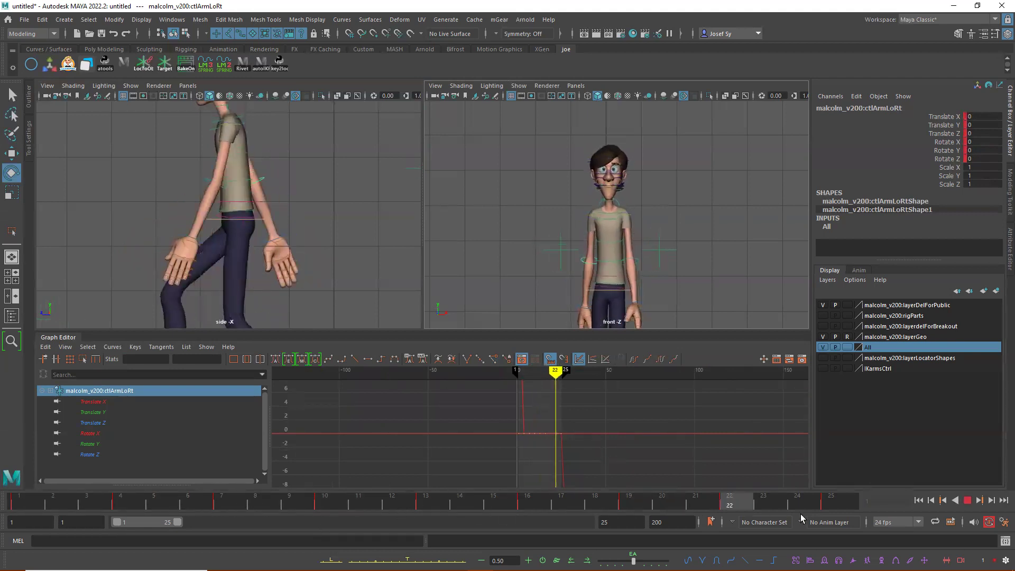
{"action": "key", "text": "alt+v"}
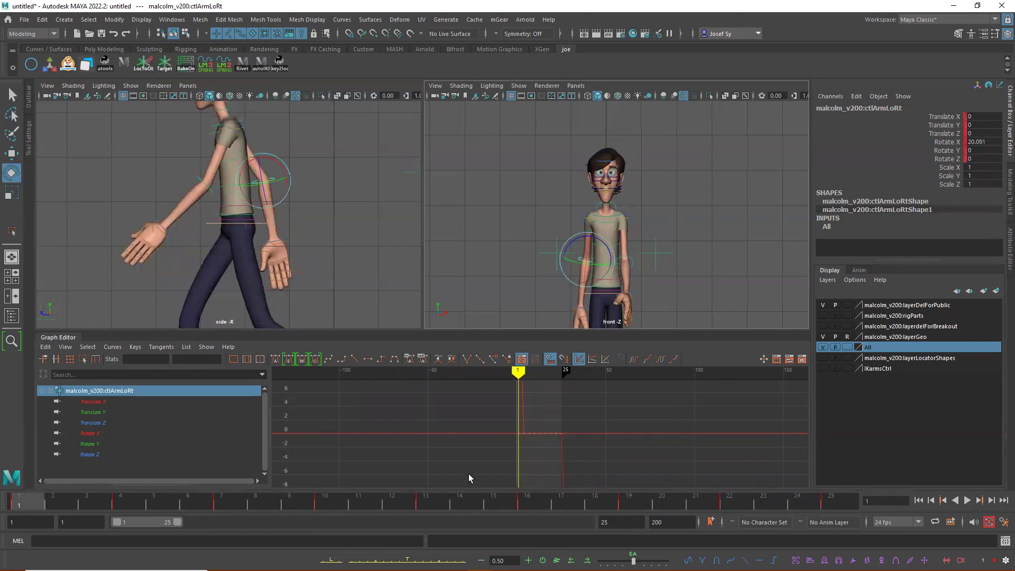
{"action": "key", "text": "ctrl+z"}
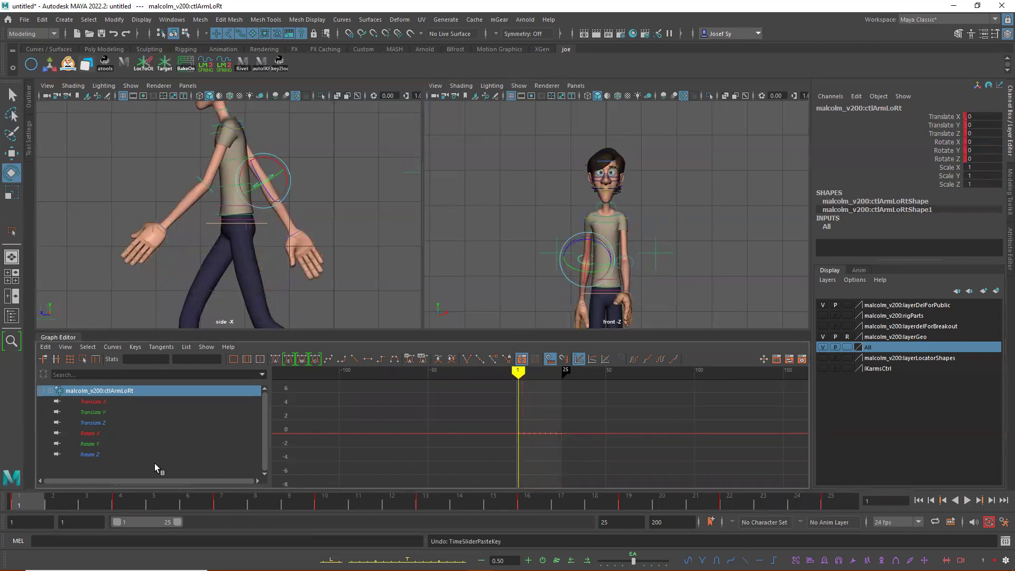
Select only ctlArmLoRt's Rotate X keys, try pasting the copied keys at frame 1, and undo the paste.
{"action": "left_click_drag", "start_coordinate": [495, 417], "coordinate": [653, 476]}
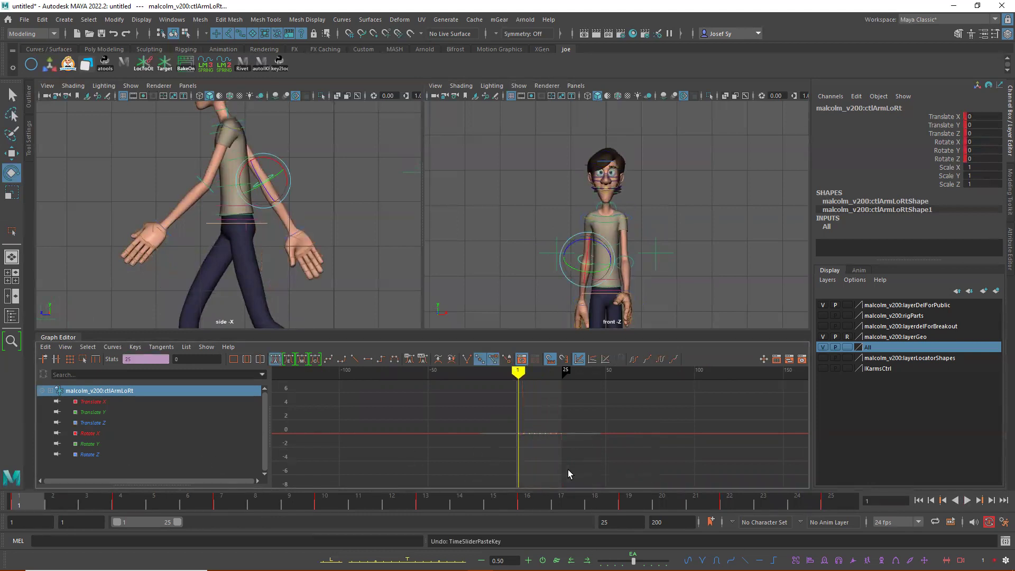
{"action": "left_click", "coordinate": [89, 434]}
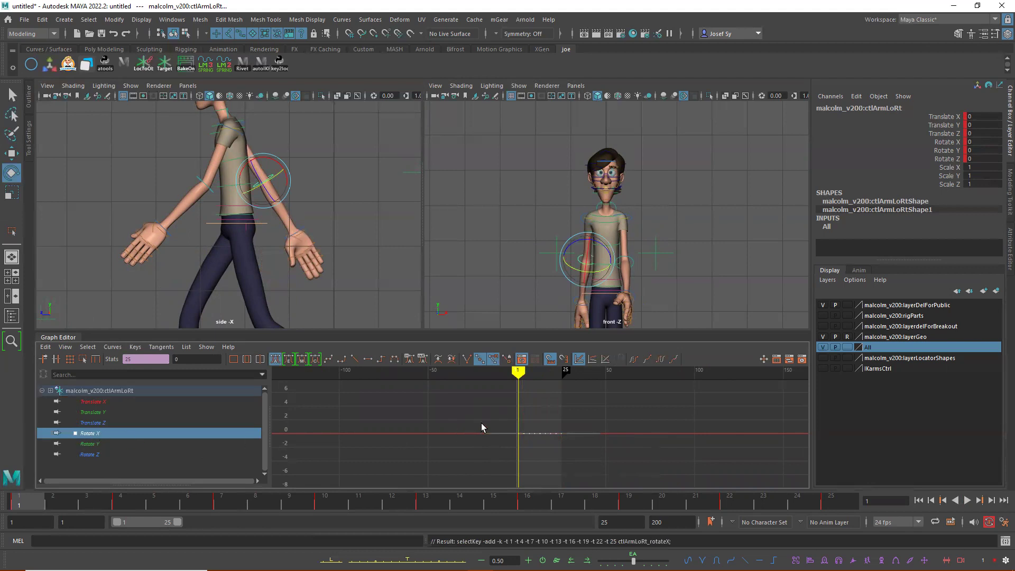
{"action": "key", "text": "ctrl+v"}
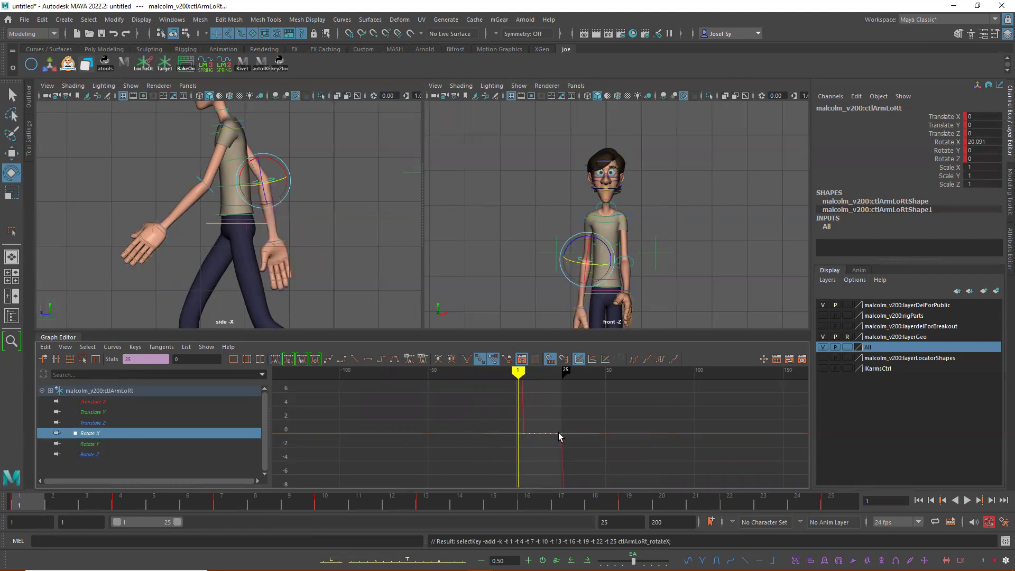
{"action": "key", "text": "ctrl+z"}
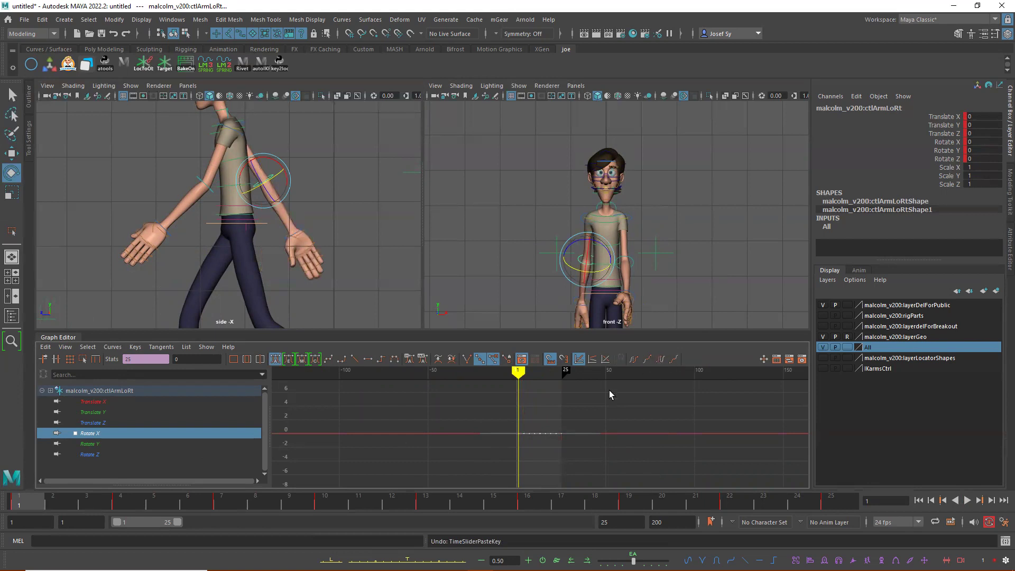
Reselect ctlArmLoLf's Rotate X keys from frame 1 to 25 and try copying them onto ctlArmLoRt at frame 1.
{"action": "left_click", "coordinate": [673, 256], "text": "alt"}
{"action": "scroll", "coordinate": [366, 259], "scroll_direction": "down", "scroll_amount": 6}
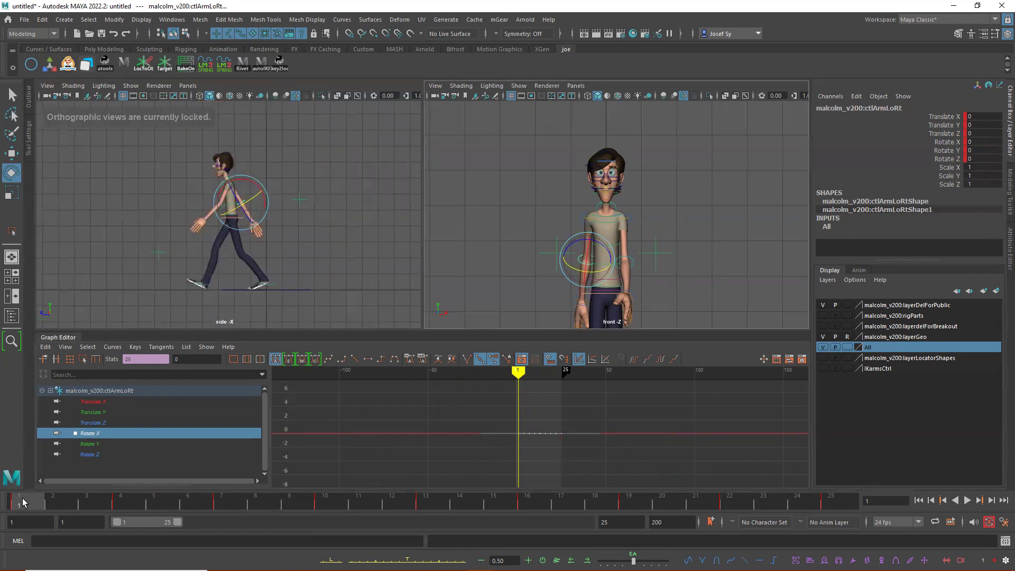
{"action": "left_click", "coordinate": [634, 265]}
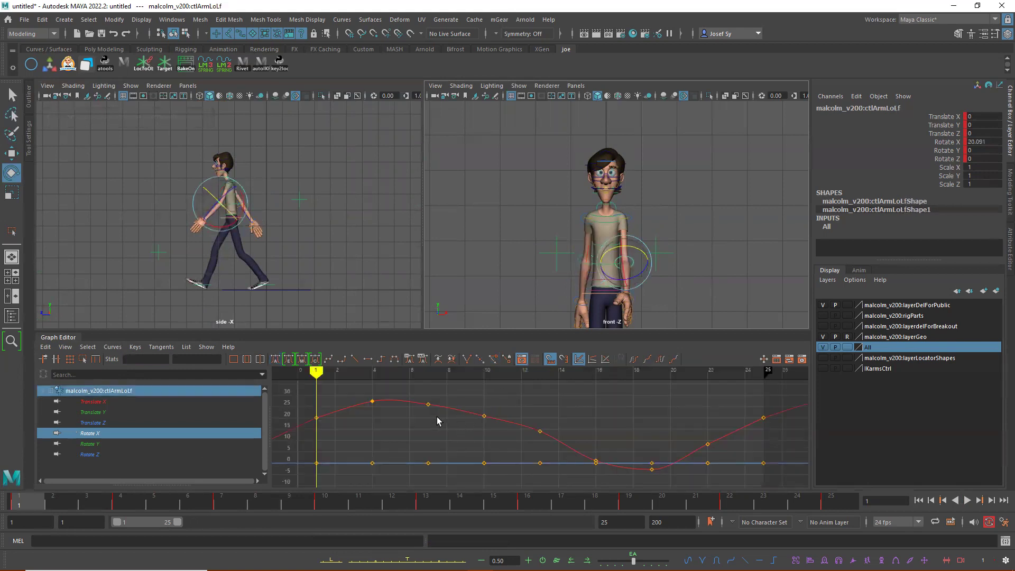
{"action": "left_click", "coordinate": [98, 403]}
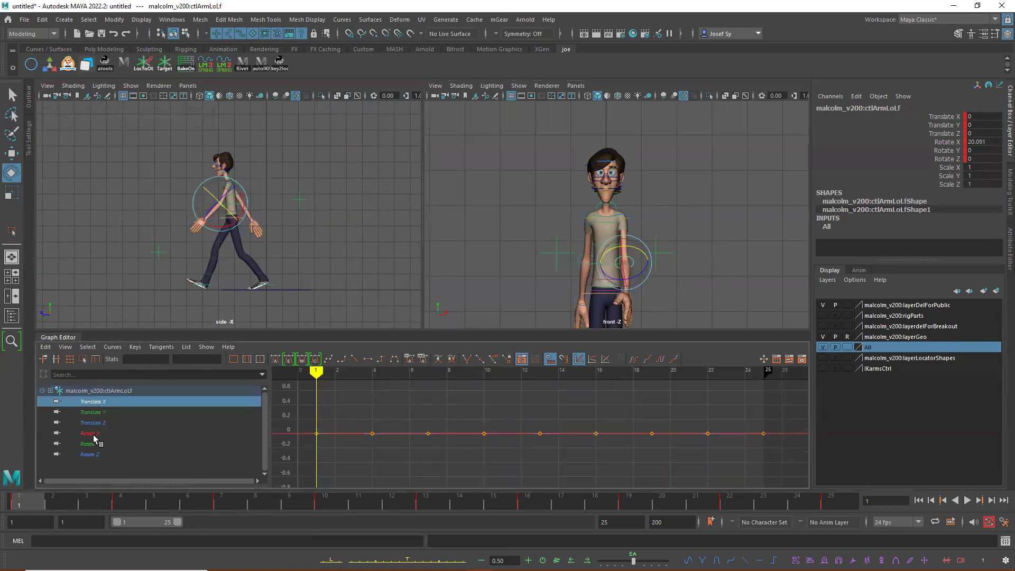
{"action": "left_click", "coordinate": [95, 434]}
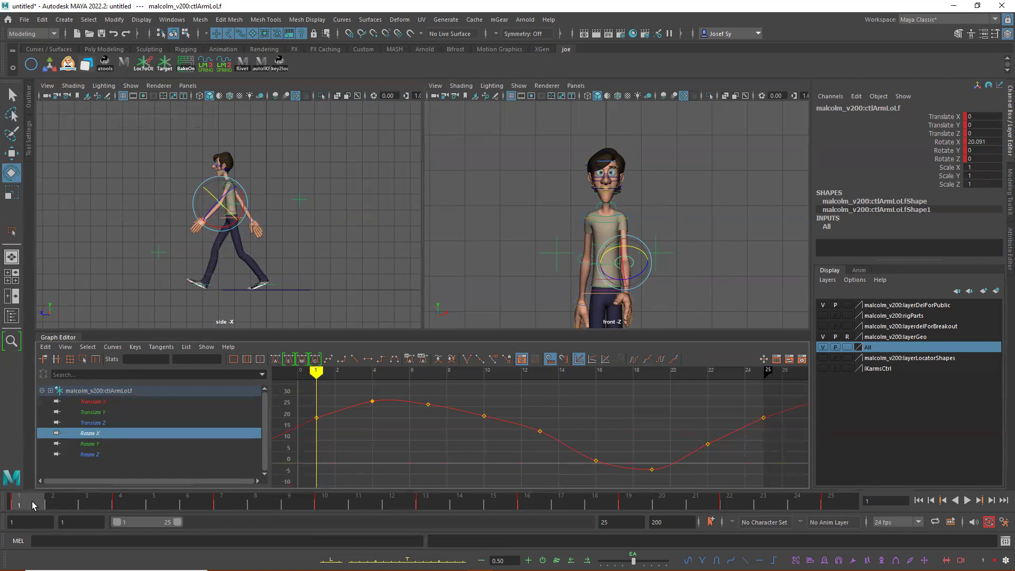
{"action": "mouse_move", "coordinate": [18, 506]}
{"action": "left_mouse_down"}
{"action": "mouse_move", "coordinate": [141, 503]}
{"action": "mouse_move", "coordinate": [19, 505]}
{"action": "left_mouse_up"}
{"action": "left_click_drag", "start_coordinate": [303, 396], "coordinate": [770, 480]}
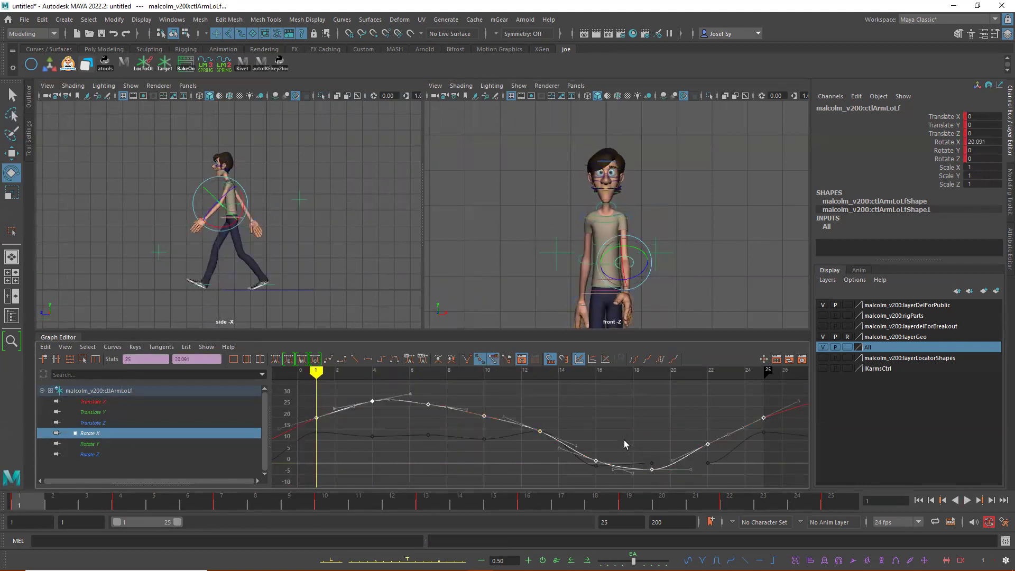
{"action": "left_click", "coordinate": [581, 259]}
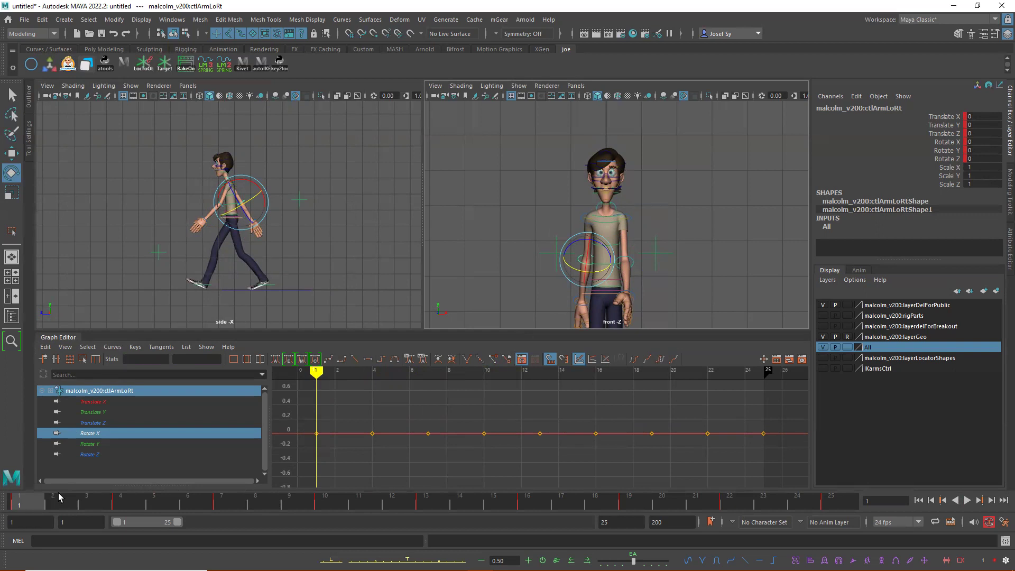
{"action": "key", "text": "ctrl+v"}
{"action": "left_click", "coordinate": [699, 234]}
Select ctlArmLoLf and copy its keys across the full range from frame 1 to 25.
{"action": "left_click", "coordinate": [630, 262]}
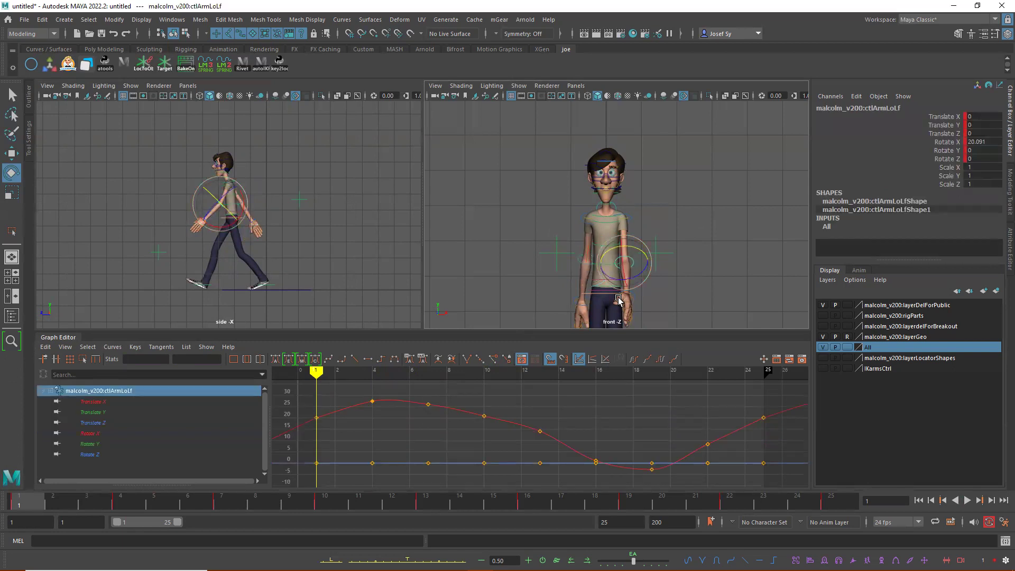
{"action": "left_click_drag", "start_coordinate": [29, 508], "coordinate": [817, 507], "text": "shift"}
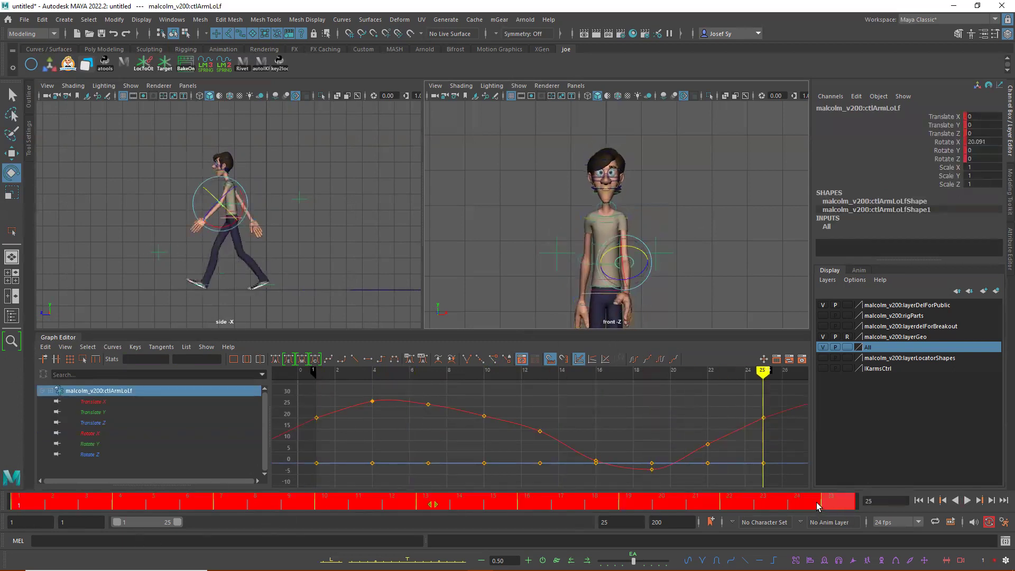
{"action": "right_click", "coordinate": [817, 506]}
{"action": "left_click", "coordinate": [846, 316]}
Paste the copied keys onto ctlArmLoRt at frame 1 and isolate its Rotate X curve.
{"action": "left_click", "coordinate": [598, 271]}
{"action": "left_click", "coordinate": [16, 505]}
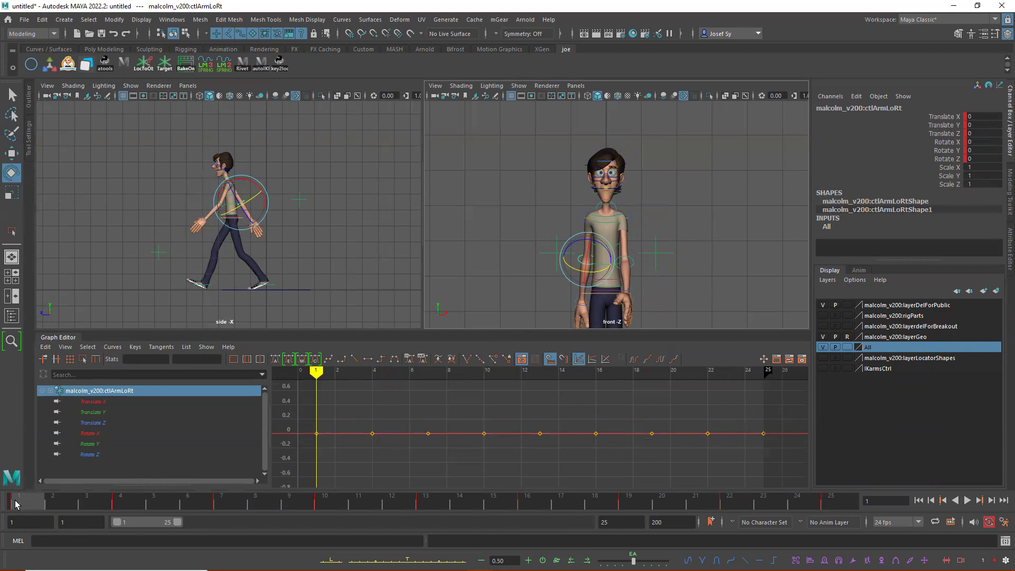
{"action": "right_click", "coordinate": [17, 500]}
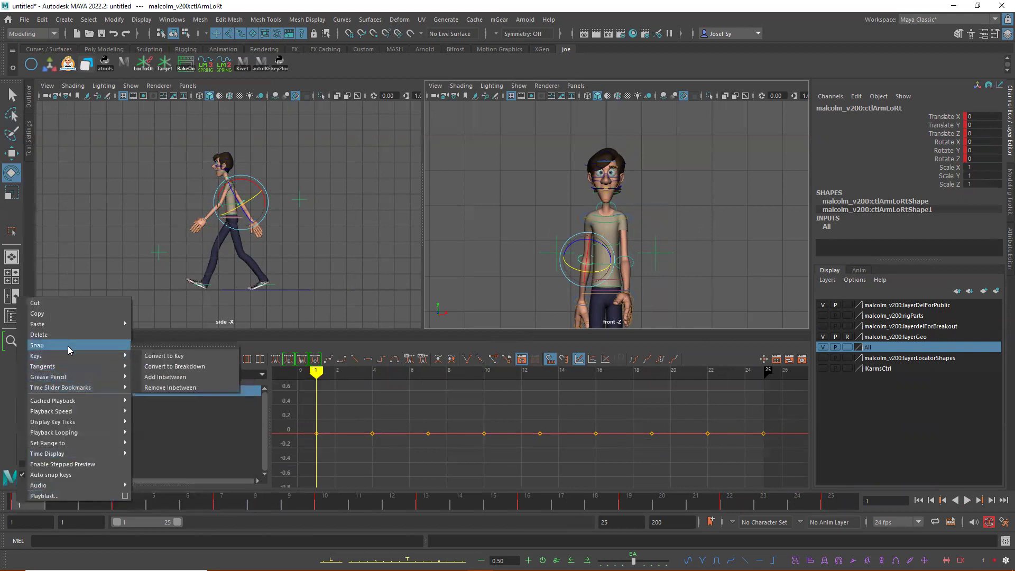
{"action": "mouse_move", "coordinate": [73, 326]}
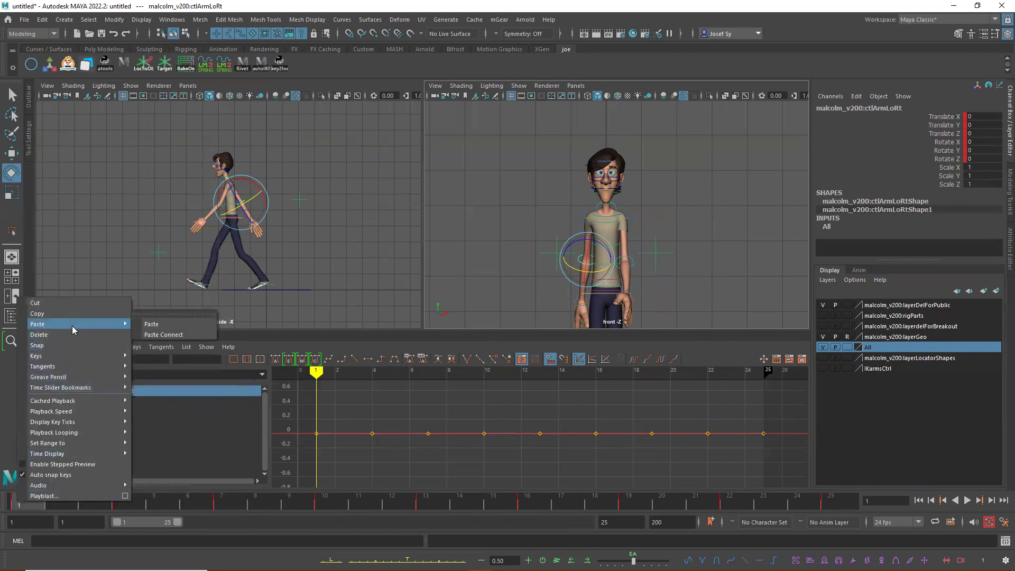
{"action": "left_click", "coordinate": [154, 326]}
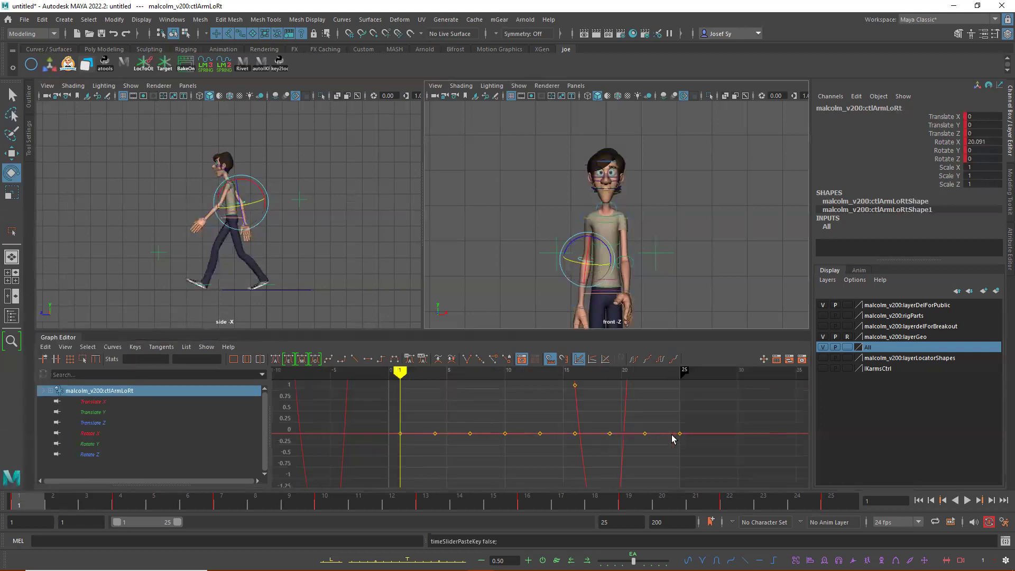
{"action": "scroll", "coordinate": [670, 444], "scroll_direction": "down", "scroll_amount": 5}
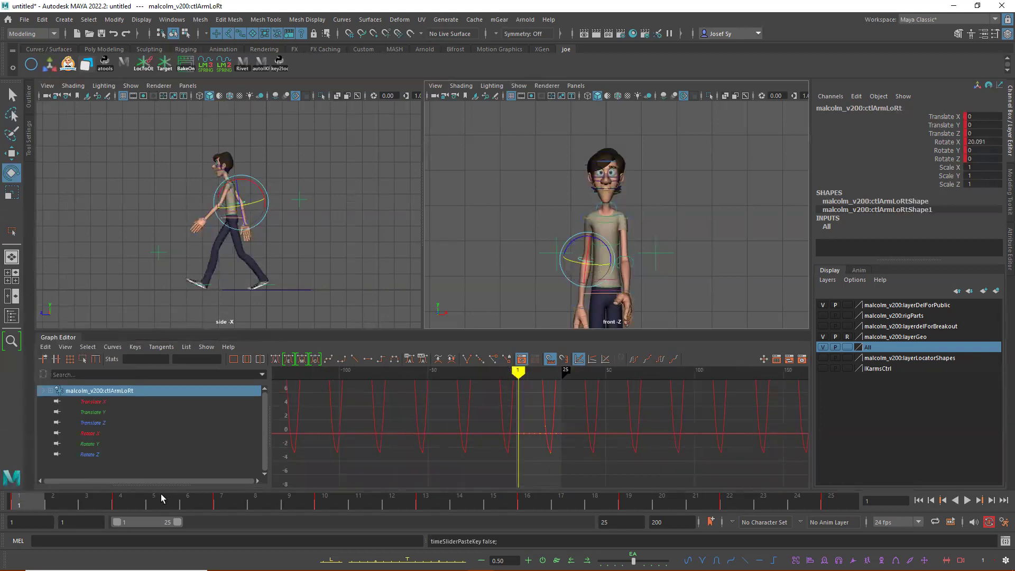
{"action": "left_click", "coordinate": [90, 433]}
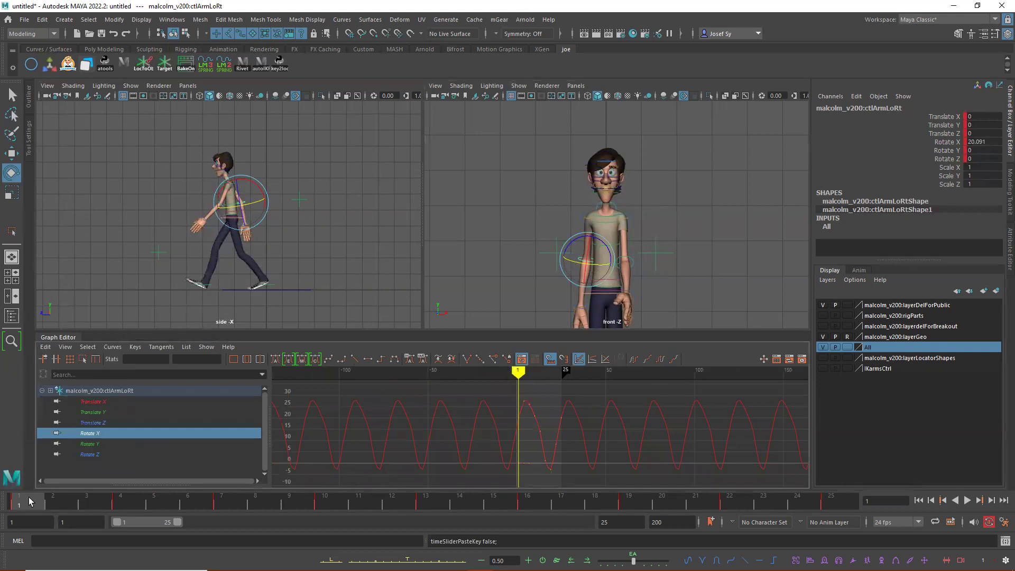
Play back and scrub the walk cycle to check the right forearm's bend, returning to frame 1.
{"action": "key", "text": "alt+v"}
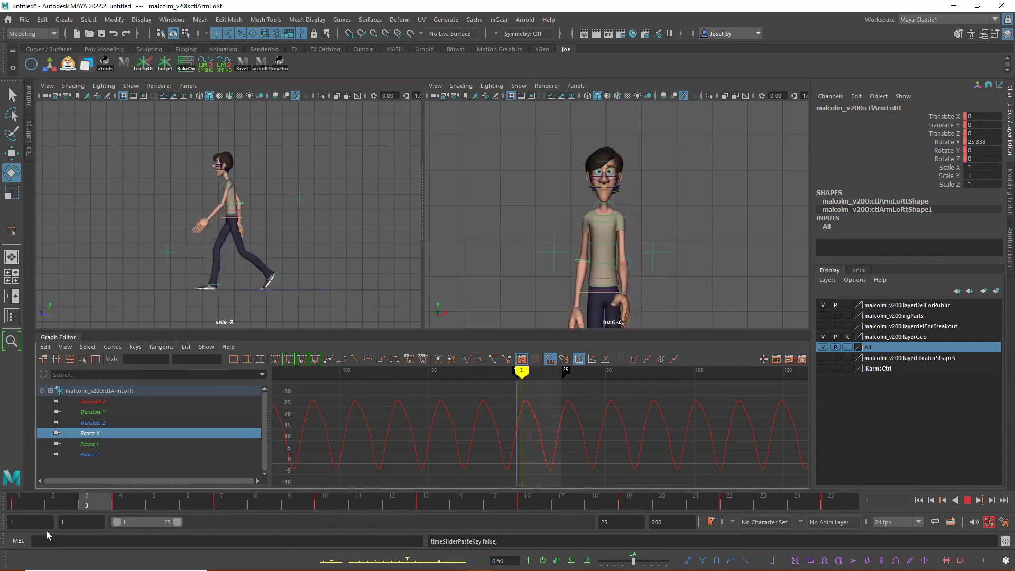
{"action": "key", "text": "alt+v"}
{"action": "scroll", "coordinate": [595, 437], "scroll_direction": "up", "scroll_amount": 5}
{"action": "scroll", "coordinate": [601, 440], "scroll_direction": "down", "scroll_amount": 5}
{"action": "key", "text": "alt+v"}
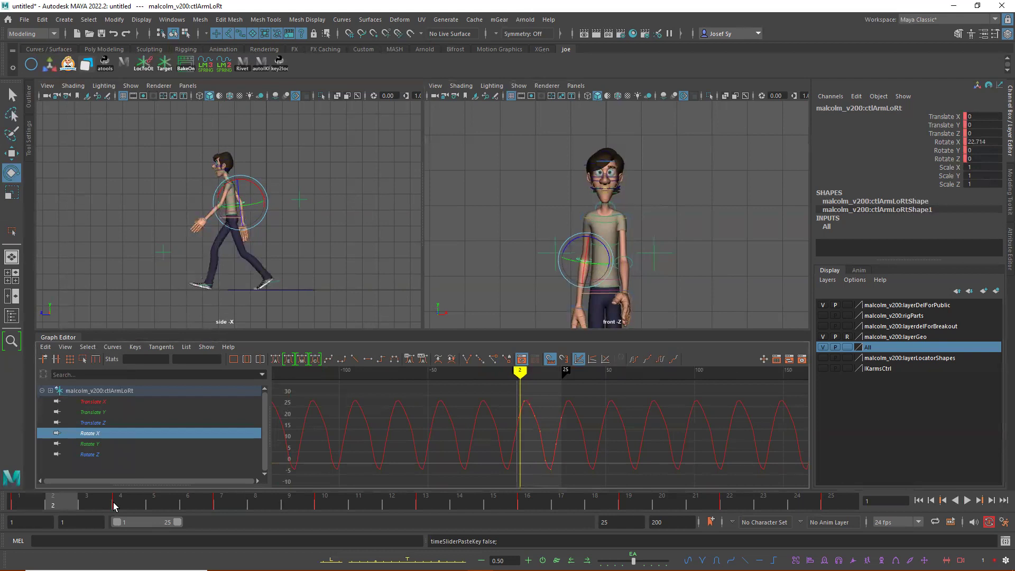
{"action": "left_click_drag", "start_coordinate": [707, 509], "coordinate": [5, 510]}
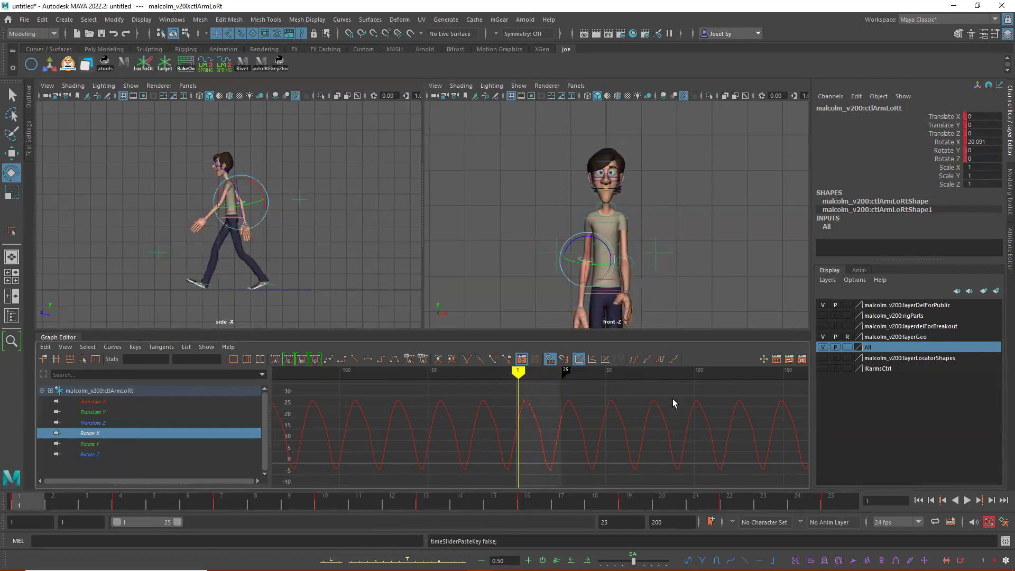
{"action": "scroll", "coordinate": [565, 444], "scroll_direction": "down", "scroll_amount": 4}
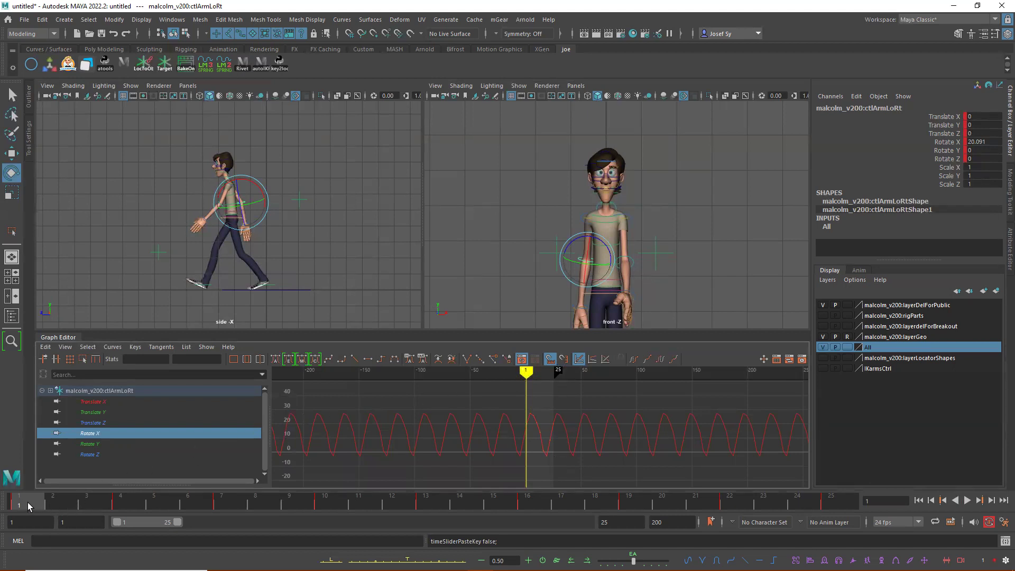
Scrub the walk cycle between frames 1 and 25 to check the right forearm's bend against its Rotate X curve.
{"action": "key", "text": "alt+v"}
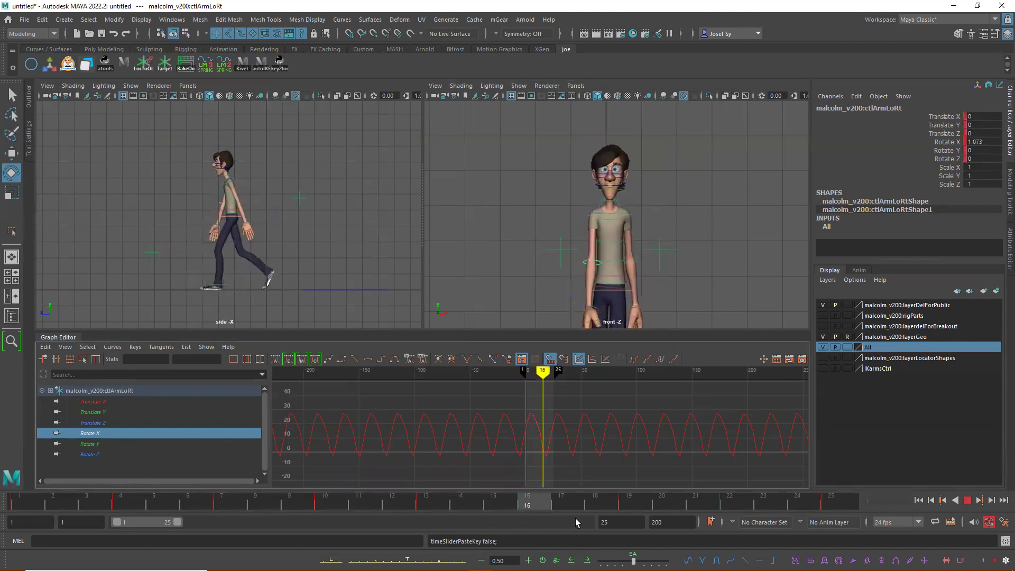
{"action": "key", "text": "alt+v"}
{"action": "scroll", "coordinate": [584, 460], "scroll_direction": "up", "scroll_amount": 2}
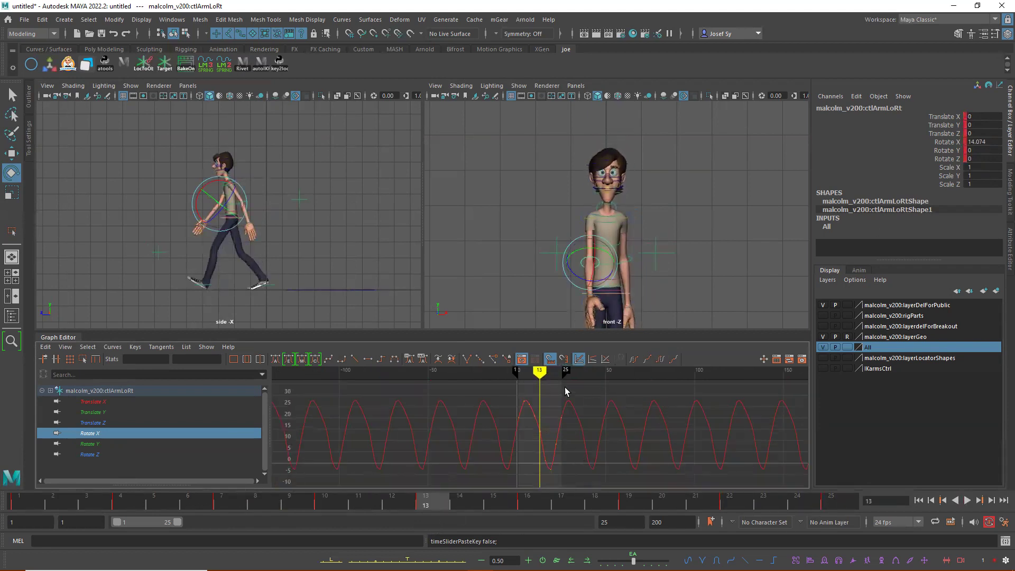
{"action": "key", "text": "alt+v"}
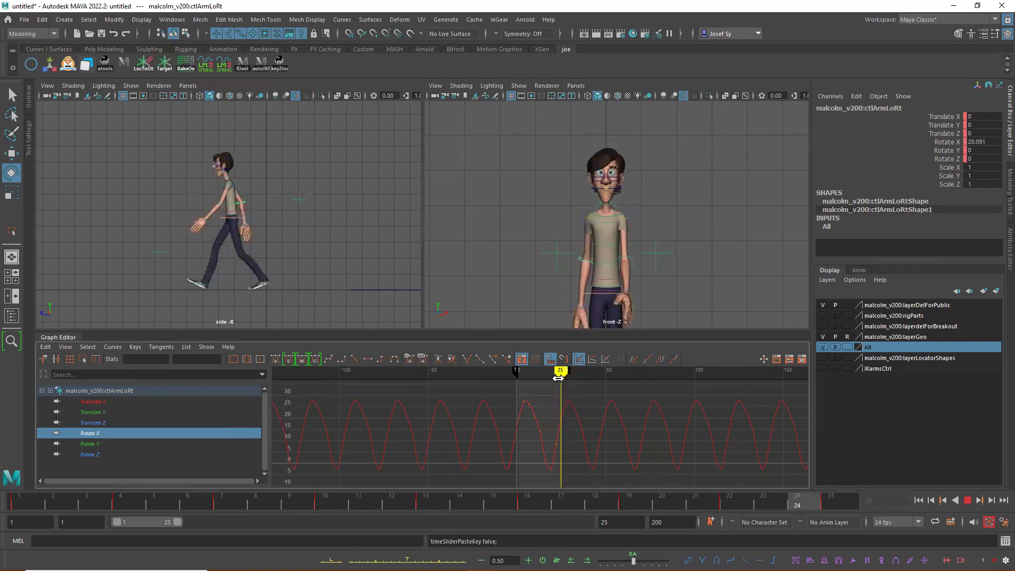
{"action": "key", "text": "alt+v"}
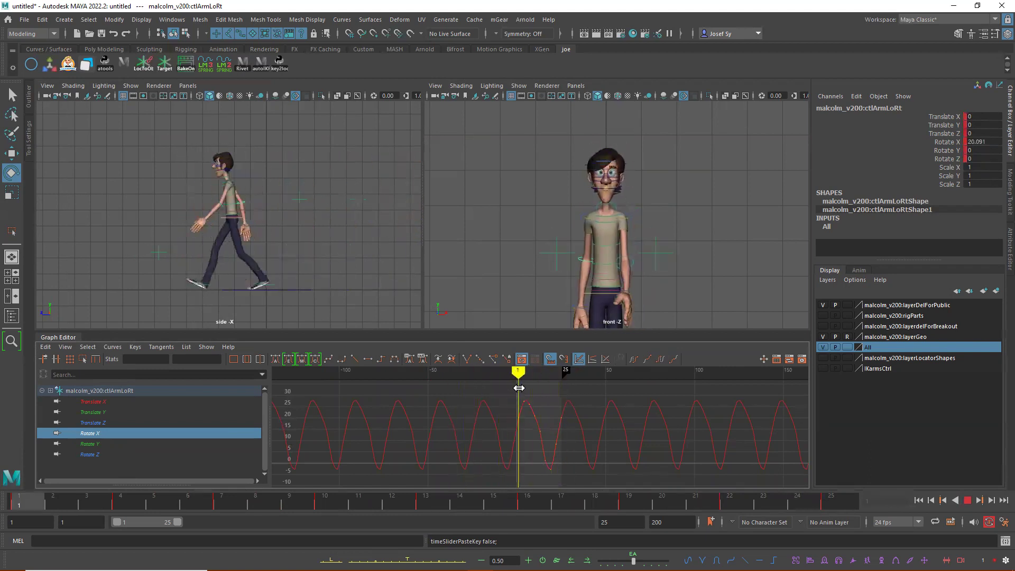
{"action": "key", "text": "alt+v"}
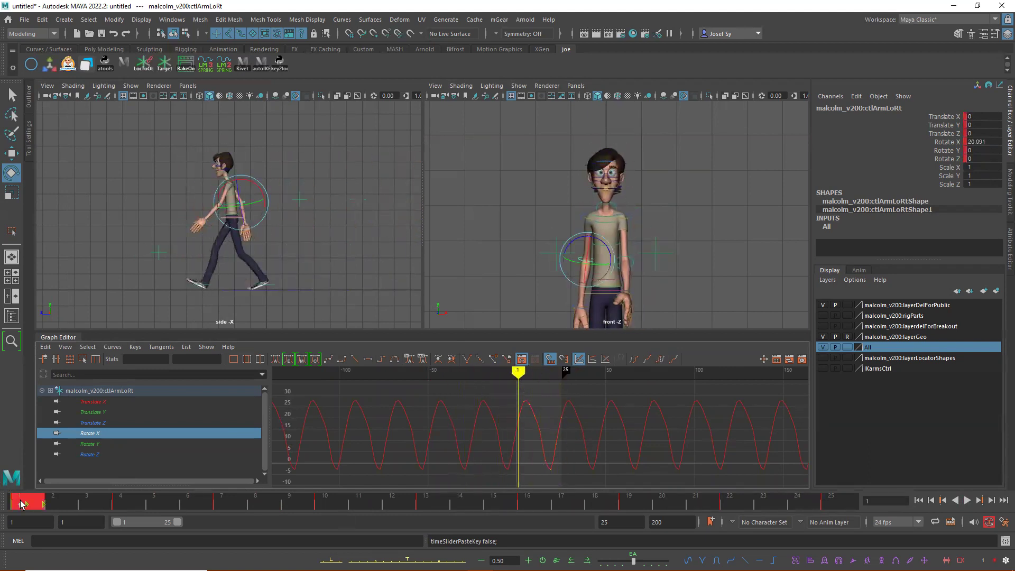
Copy ctlArmLoRt's keys from frame 1 to 25 and paste them at frame 25 for a second cycle.
{"action": "right_click", "coordinate": [831, 502]}
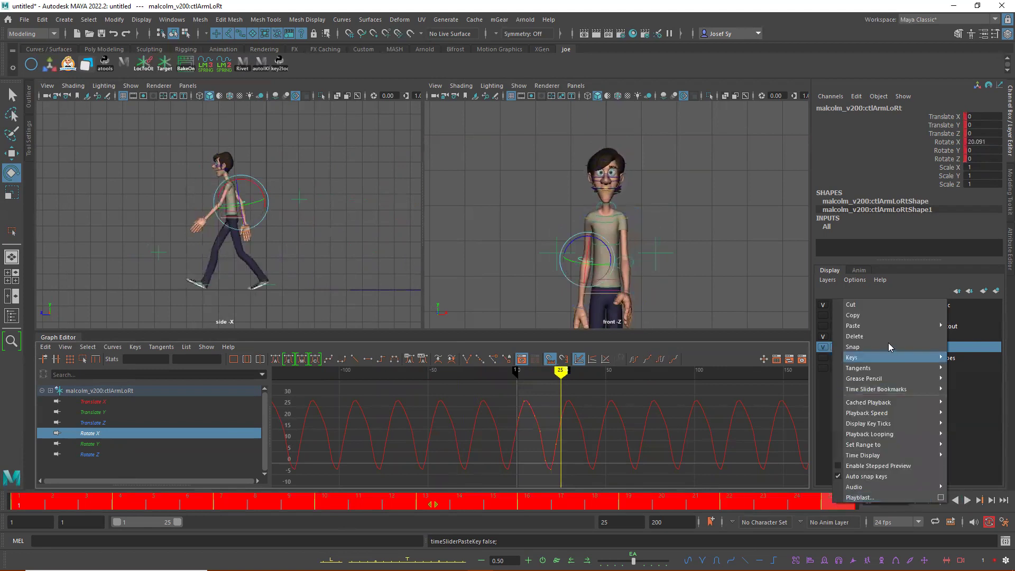
{"action": "left_click", "coordinate": [861, 316]}
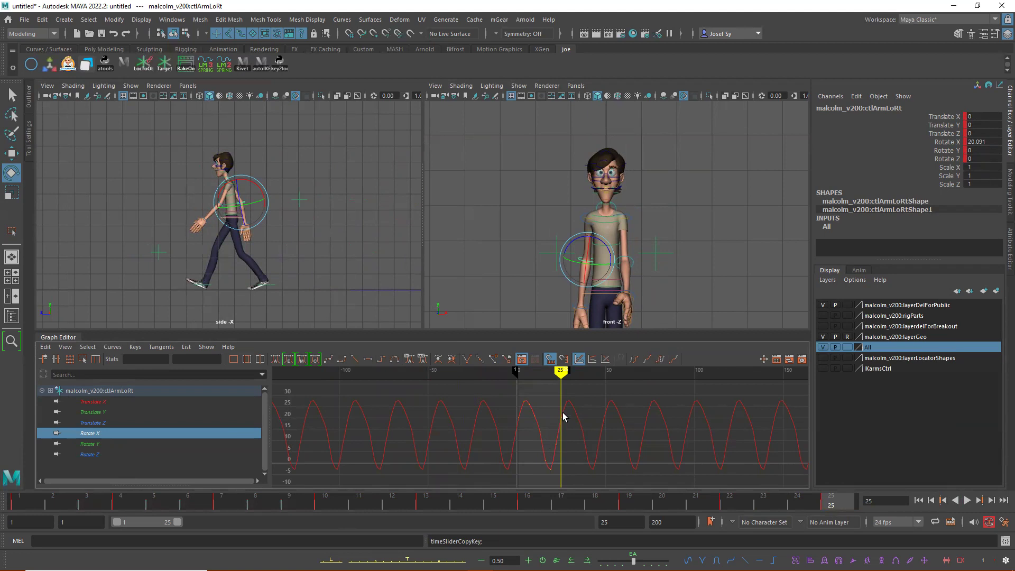
{"action": "right_click", "coordinate": [832, 506]}
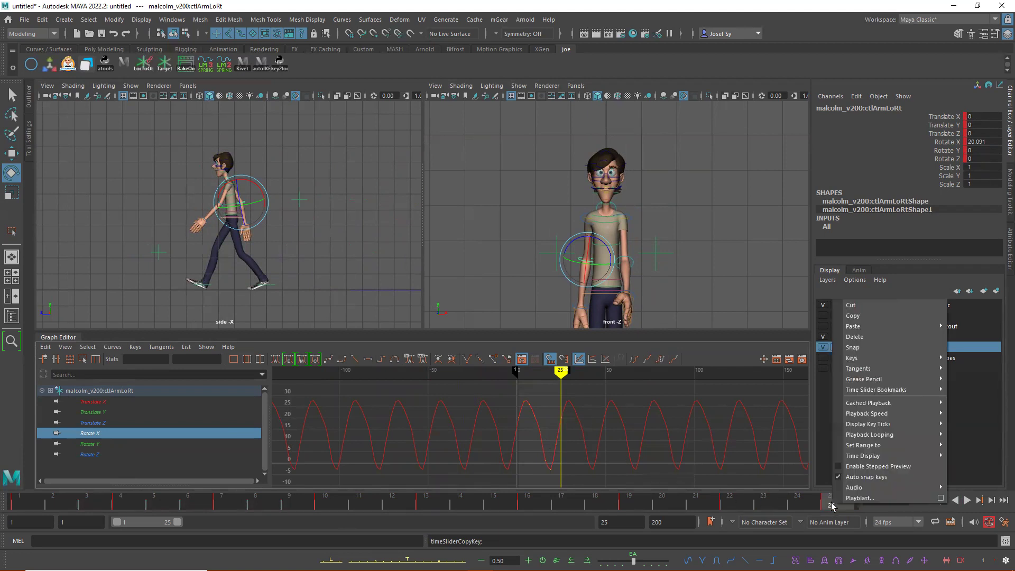
{"action": "mouse_move", "coordinate": [893, 327]}
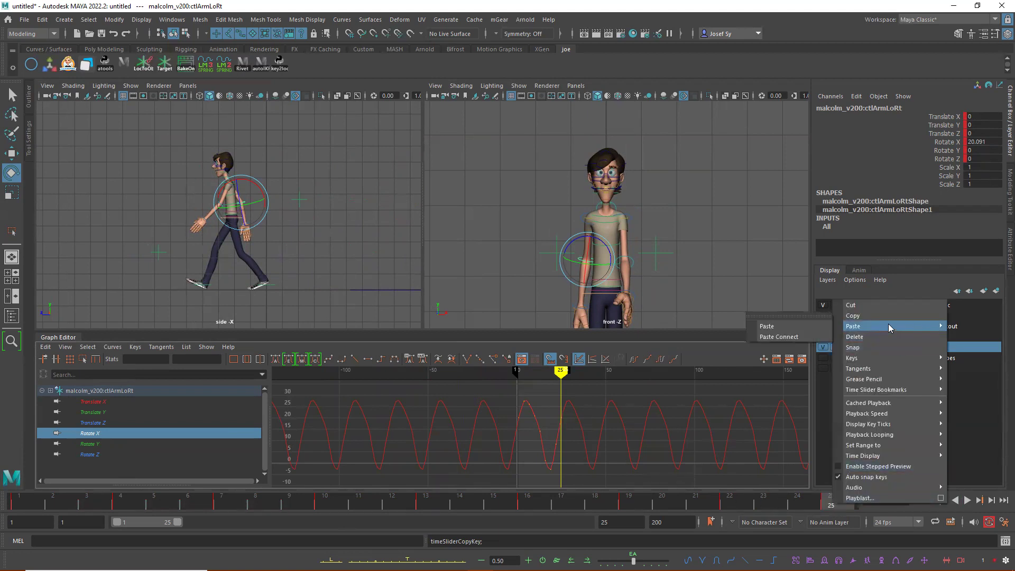
{"action": "left_click", "coordinate": [807, 327]}
Select both cycles of ctlArmLoRt's Rotate X keys and shift them 12 frames earlier, placing the last key at frame 37.
{"action": "left_click_drag", "start_coordinate": [510, 396], "coordinate": [604, 483]}
{"action": "key", "text": "f"}
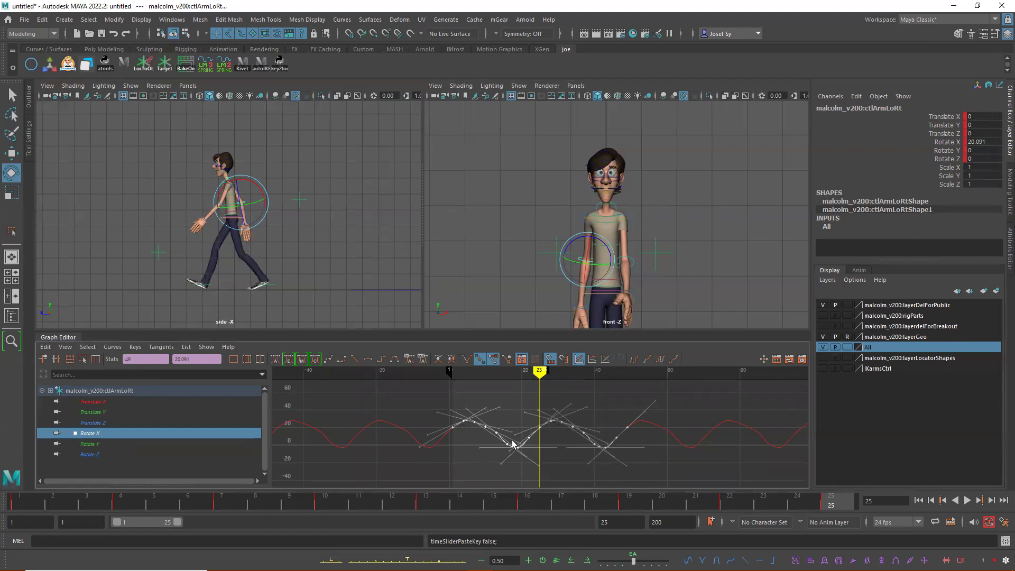
{"action": "left_click_drag", "start_coordinate": [16, 500], "coordinate": [300, 501]}
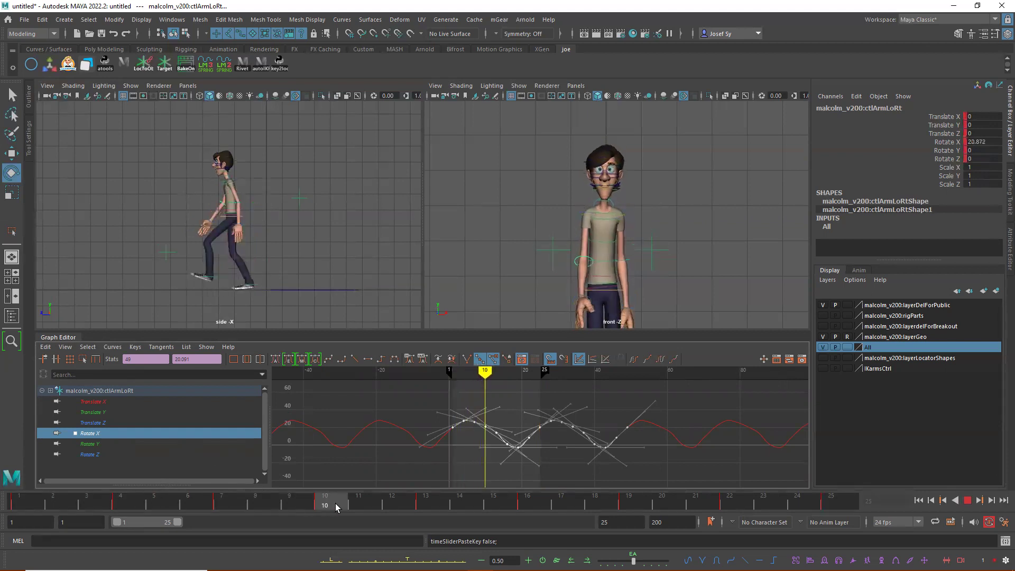
{"action": "left_click", "coordinate": [17, 500]}
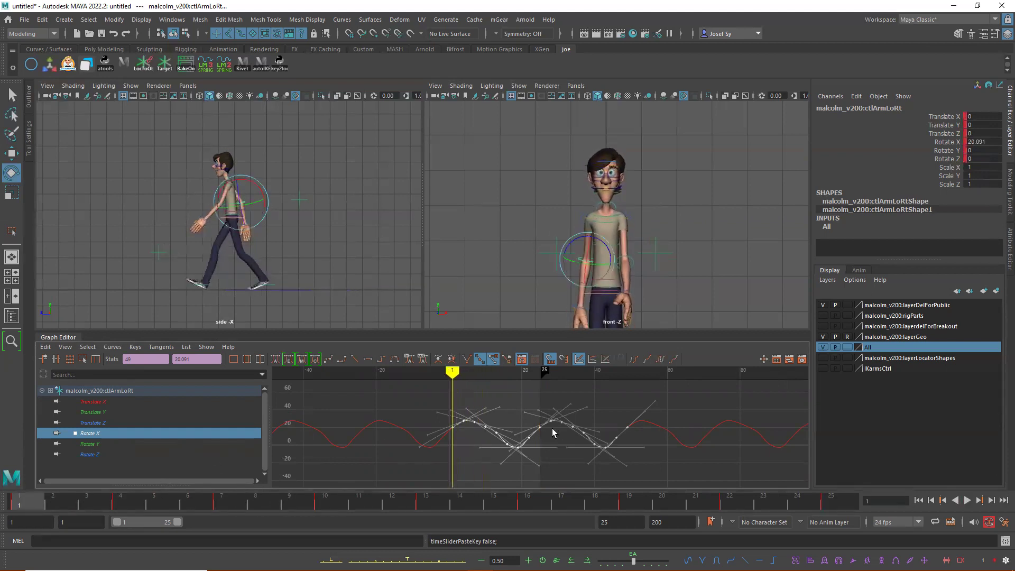
{"action": "middle_click_drag", "start_coordinate": [539, 421], "coordinate": [493, 432], "text": "shift"}
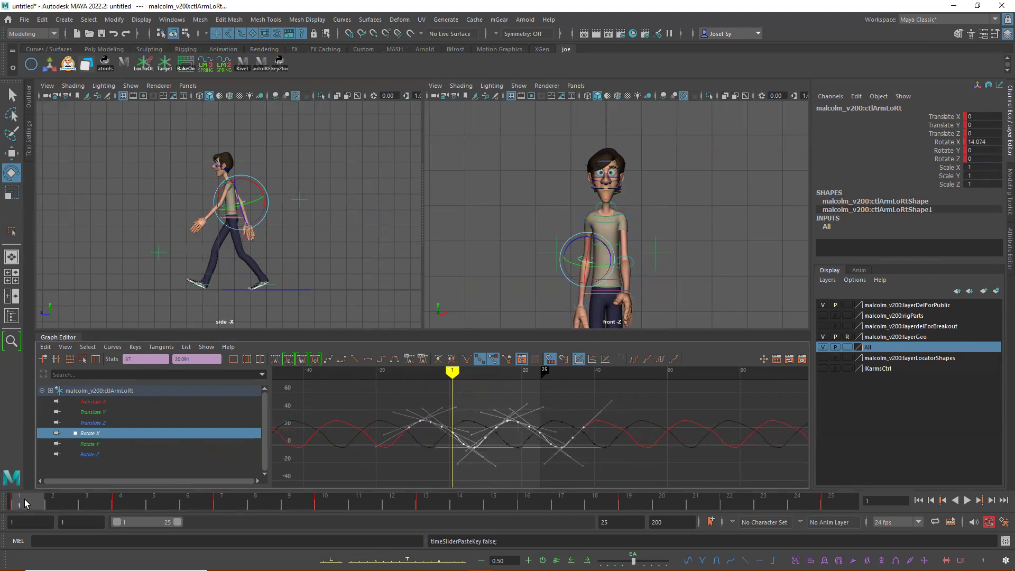
Scrub the offset forearm swing and delete the Rotate X keys before frame 1 and after frame 25.
{"action": "key", "text": "alt+v"}
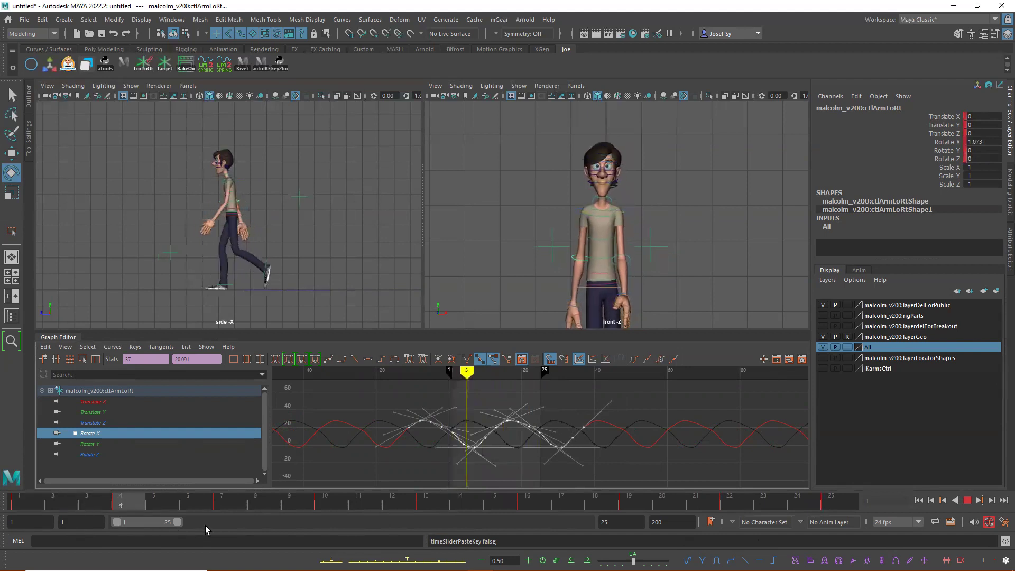
{"action": "key", "text": "alt+v"}
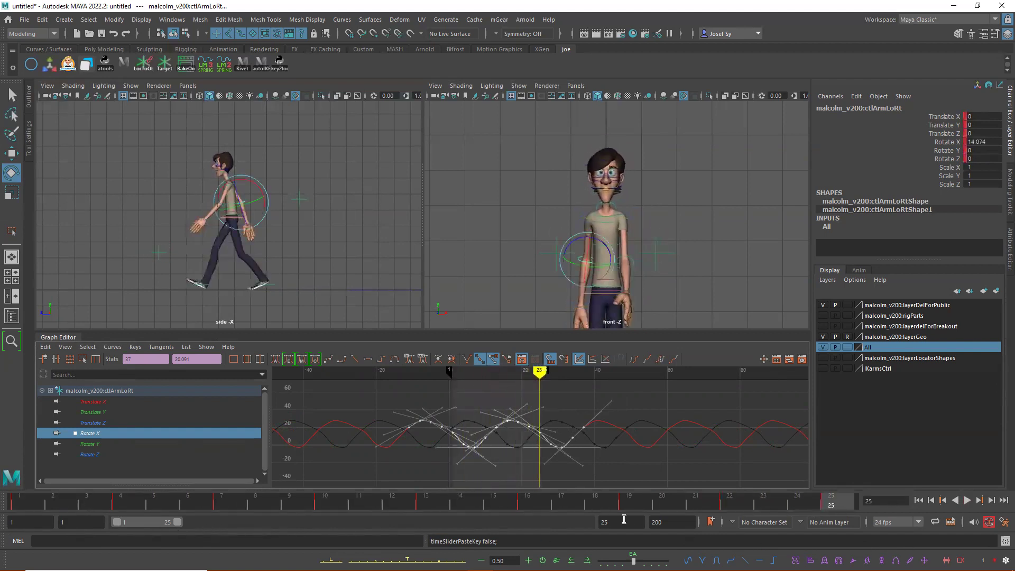
{"action": "left_click_drag", "start_coordinate": [395, 391], "coordinate": [443, 471]}
{"action": "key", "text": "Delete"}
{"action": "left_click", "coordinate": [540, 411]}
{"action": "left_click_drag", "start_coordinate": [550, 415], "coordinate": [594, 470]}
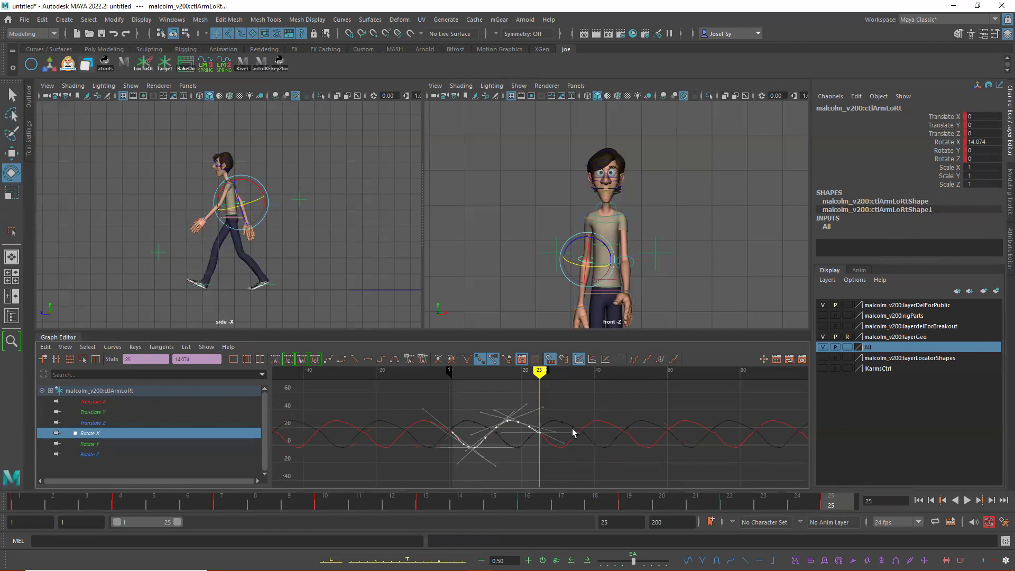
{"action": "left_click", "coordinate": [560, 448]}
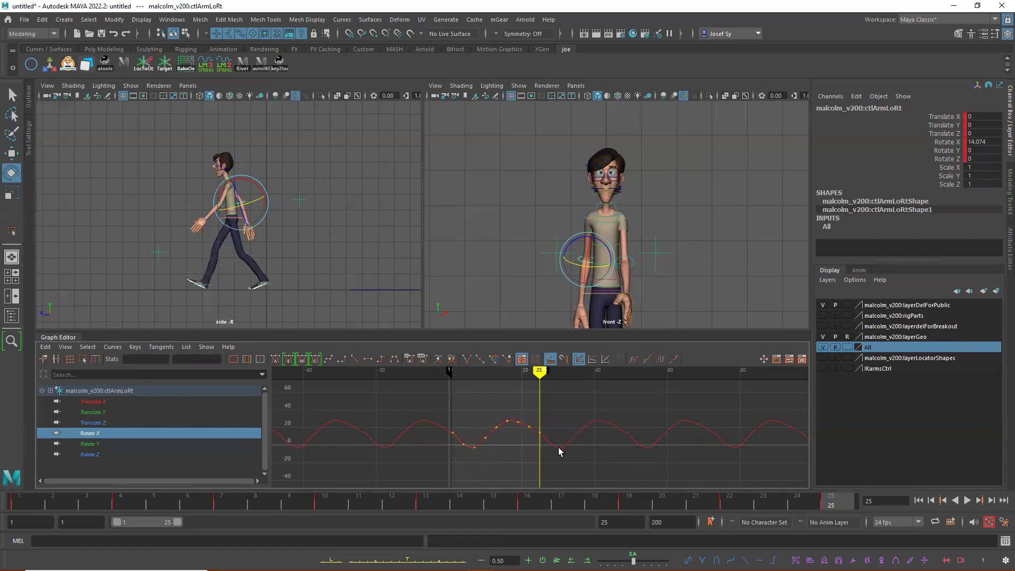
Set spline tangents on ctlArmLoRt's Rotate X keys at frames 1 and 25.
{"action": "left_click", "coordinate": [538, 429]}
{"action": "left_click_drag", "start_coordinate": [447, 439], "coordinate": [447, 440]}
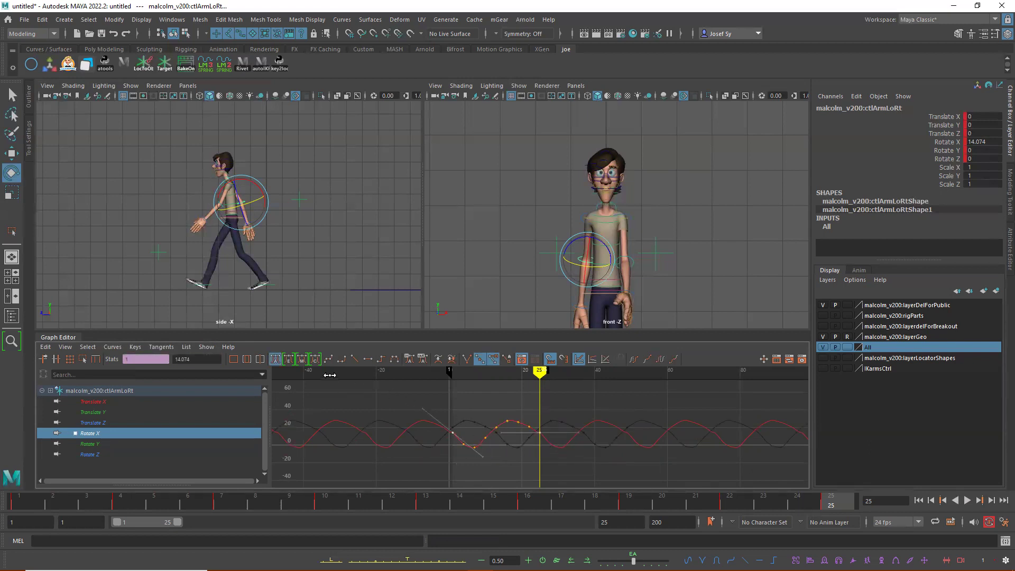
{"action": "left_click", "coordinate": [328, 359]}
{"action": "scroll", "coordinate": [561, 444], "scroll_direction": "up", "scroll_amount": 3}
Scrub and play back the walk cycle to check the offset forearm swing from the side and the front.
{"action": "key", "text": "alt+v"}
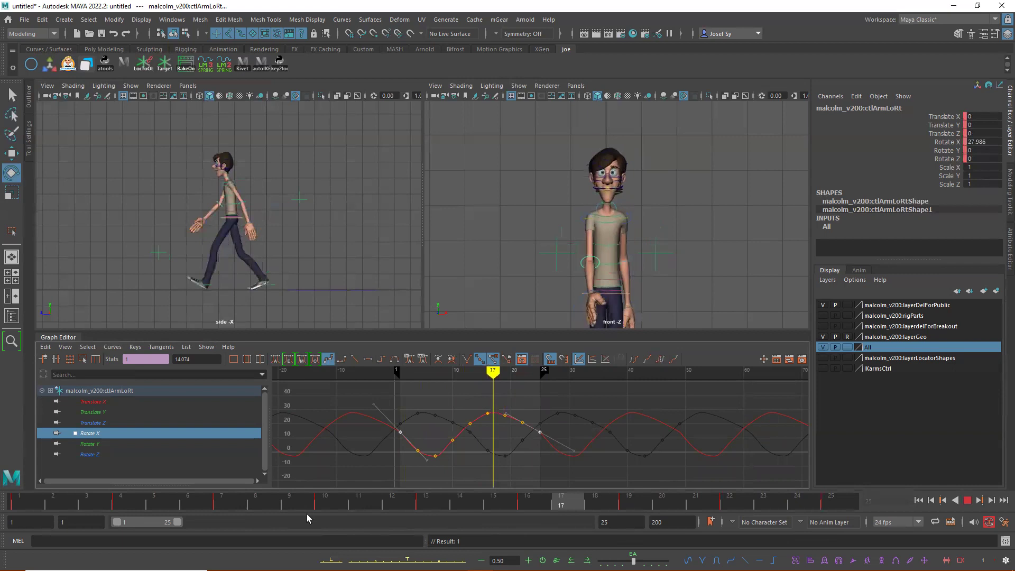
{"action": "key", "text": "alt+v"}
{"action": "left_click", "coordinate": [967, 500]}
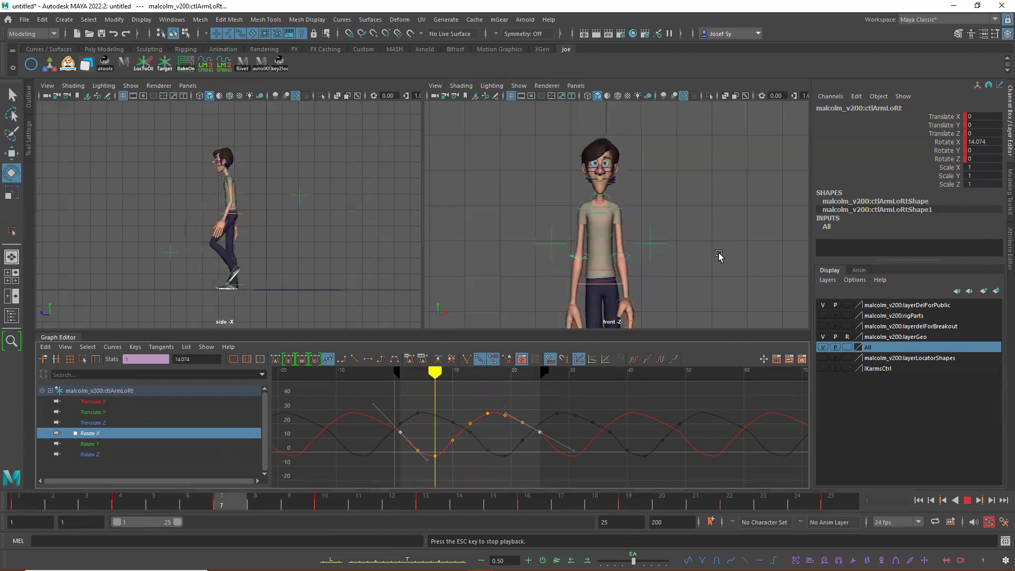
{"action": "middle_click_drag", "start_coordinate": [721, 249], "coordinate": [717, 198], "text": "alt"}
{"action": "scroll", "coordinate": [714, 195], "scroll_direction": "down", "scroll_amount": 4}
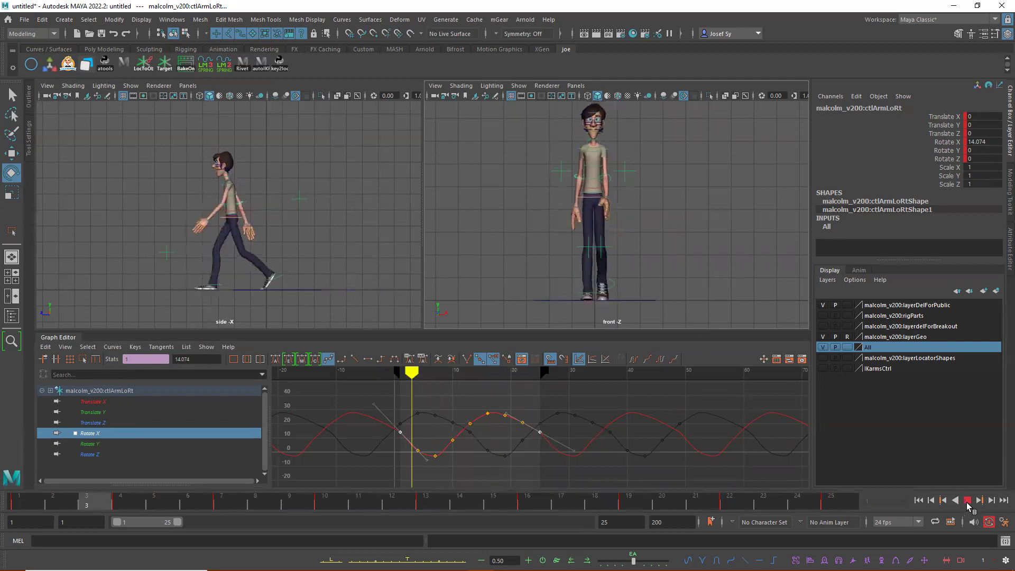
{"action": "key", "text": "Escape"}
Switch the front view to the persp camera and orbit it to a three-quarter view of the whole character.
{"action": "right_click_drag", "start_coordinate": [676, 216], "coordinate": [660, 179], "text": "alt"}
{"action": "left_click_drag", "start_coordinate": [660, 182], "coordinate": [648, 208], "text": "alt"}
{"action": "left_click", "coordinate": [576, 85]}
{"action": "mouse_move", "coordinate": [599, 97]}
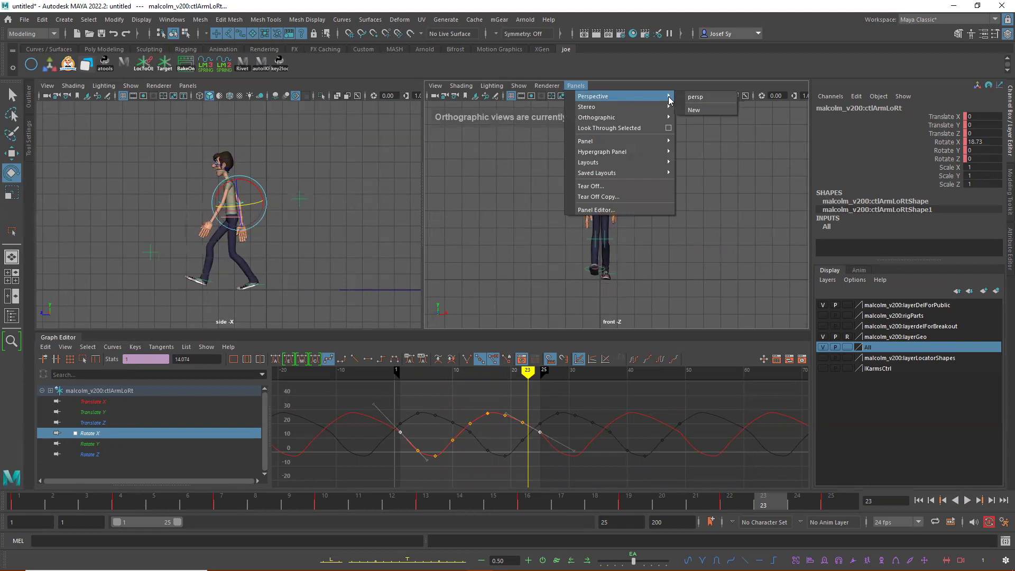
{"action": "left_click", "coordinate": [699, 99]}
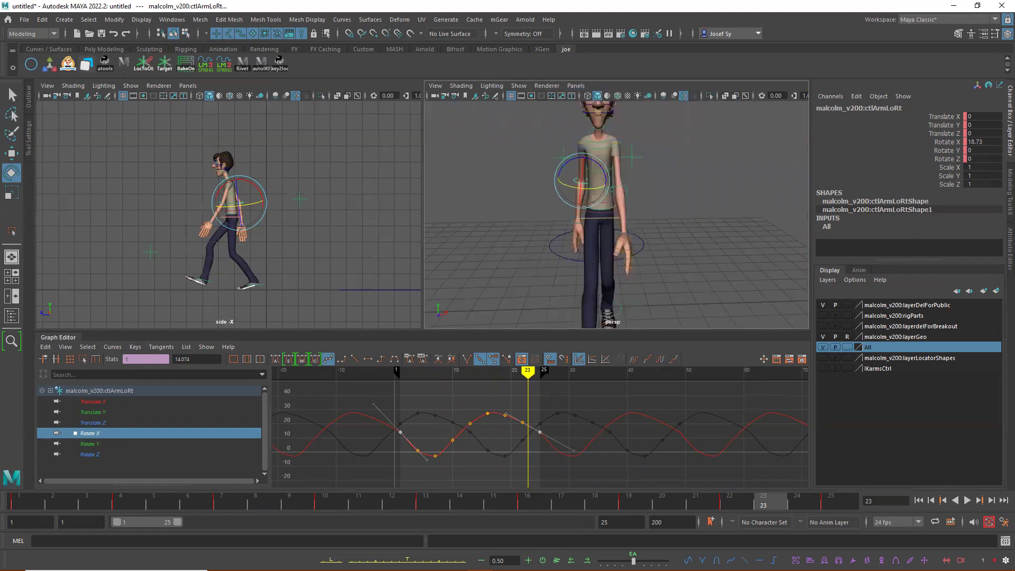
{"action": "scroll", "coordinate": [695, 259], "scroll_direction": "down", "scroll_amount": 5}
{"action": "left_click_drag", "start_coordinate": [689, 257], "coordinate": [545, 257], "text": "alt"}
{"action": "scroll", "coordinate": [650, 252], "scroll_direction": "up", "scroll_amount": 5}
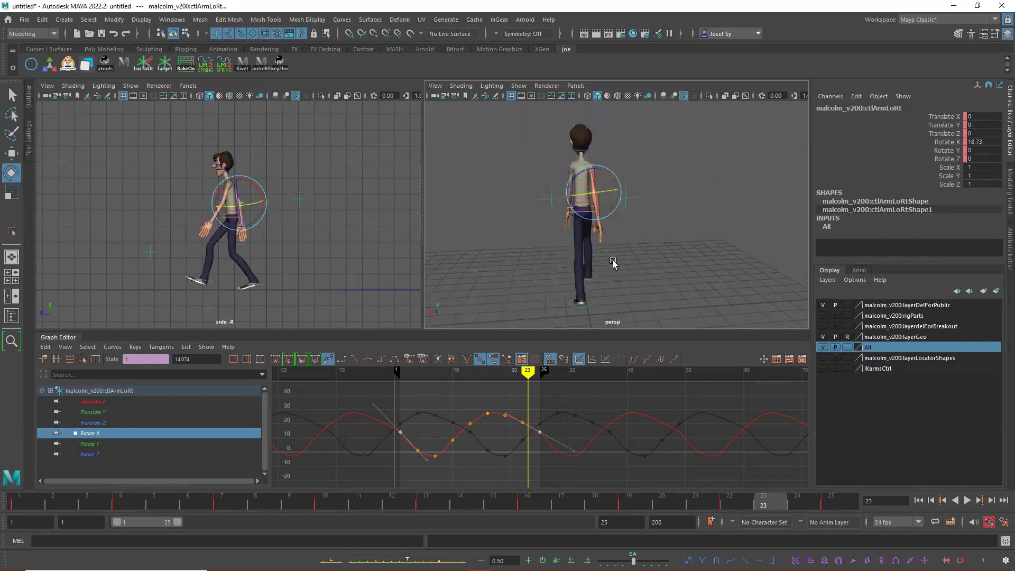
{"action": "middle_click_drag", "start_coordinate": [614, 263], "coordinate": [664, 275], "text": "alt"}
{"action": "scroll", "coordinate": [665, 278], "scroll_direction": "down", "scroll_amount": 4}
{"action": "left_click_drag", "start_coordinate": [666, 279], "coordinate": [813, 282], "text": "alt"}
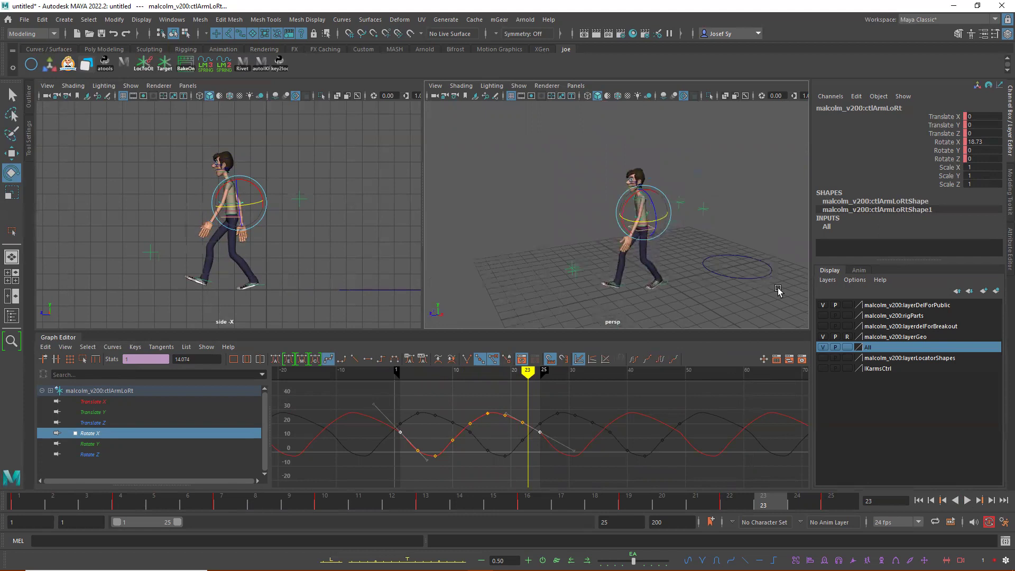
Play back and scrub the walk cycle in the perspective view, returning to frame 1.
{"action": "key", "text": "alt+v"}
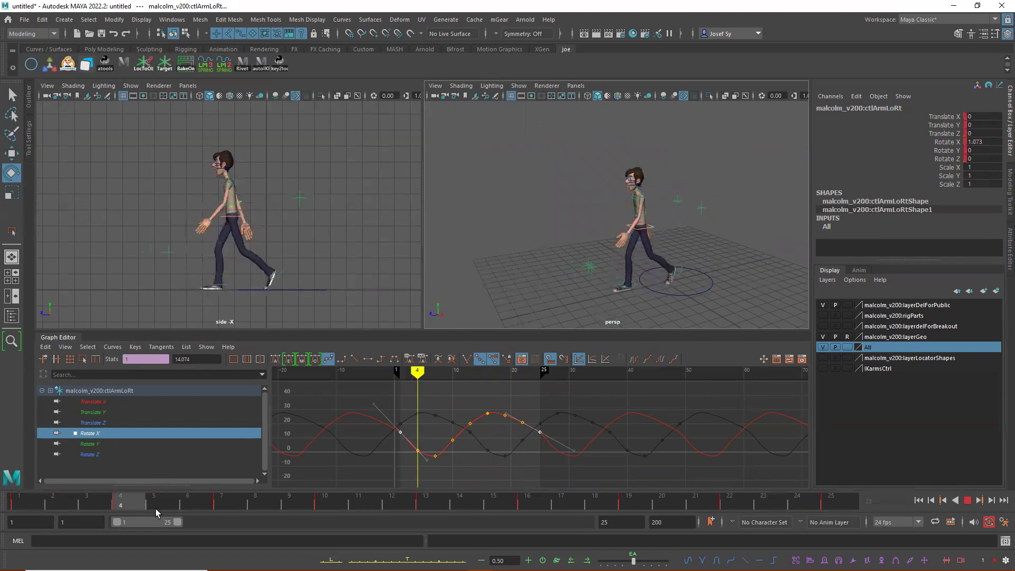
{"action": "key", "text": "alt+v"}
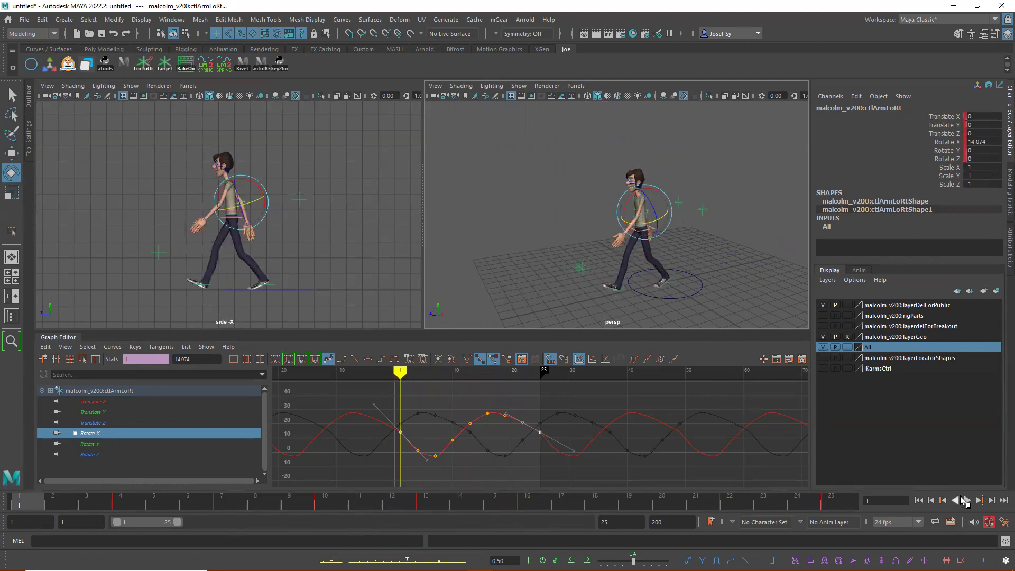
{"action": "left_click", "coordinate": [967, 500]}
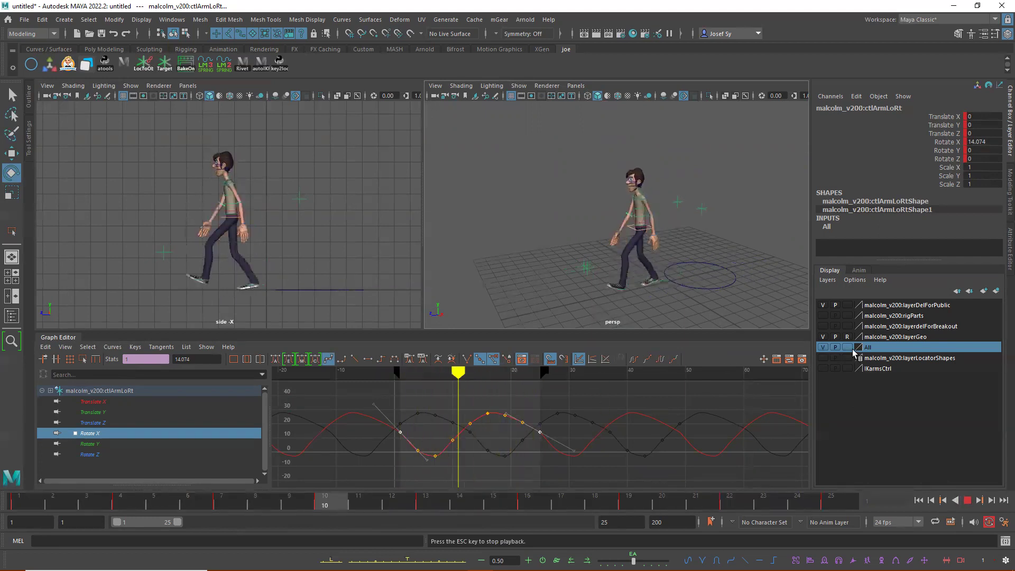
{"action": "left_click", "coordinate": [967, 500]}
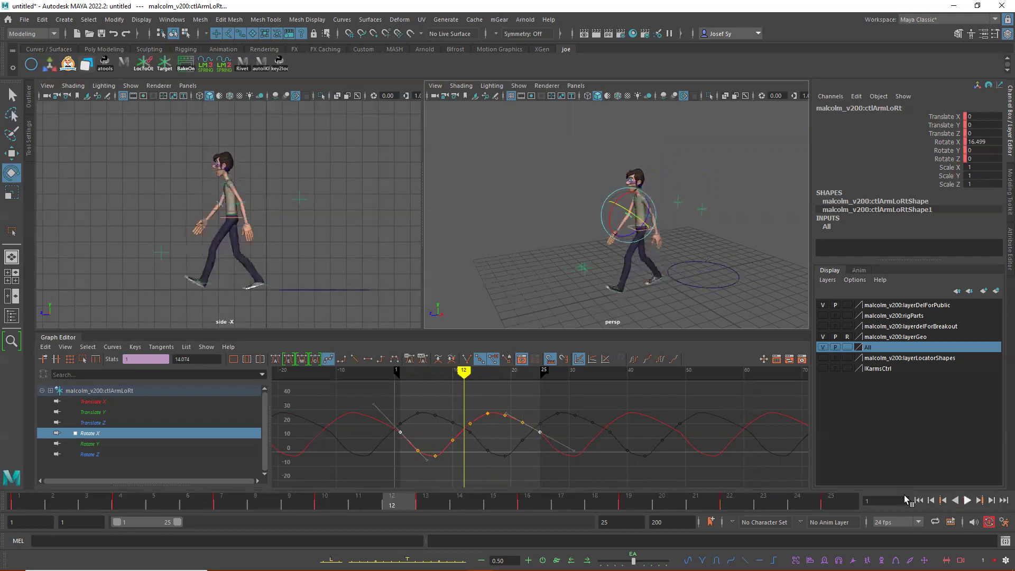
{"action": "left_click", "coordinate": [22, 506]}
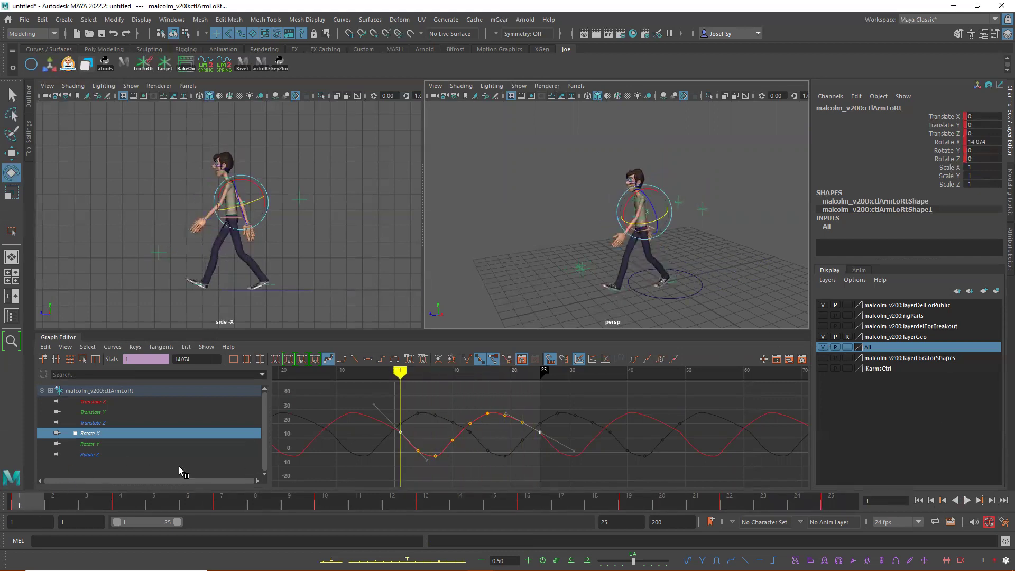
{"action": "key", "text": "alt+v"}
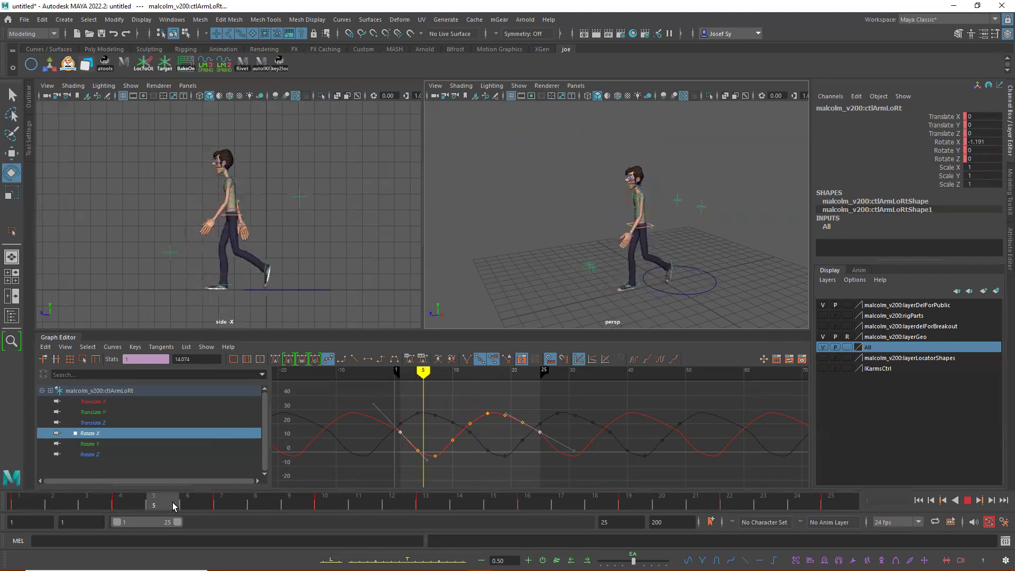
{"action": "left_click", "coordinate": [12, 505]}
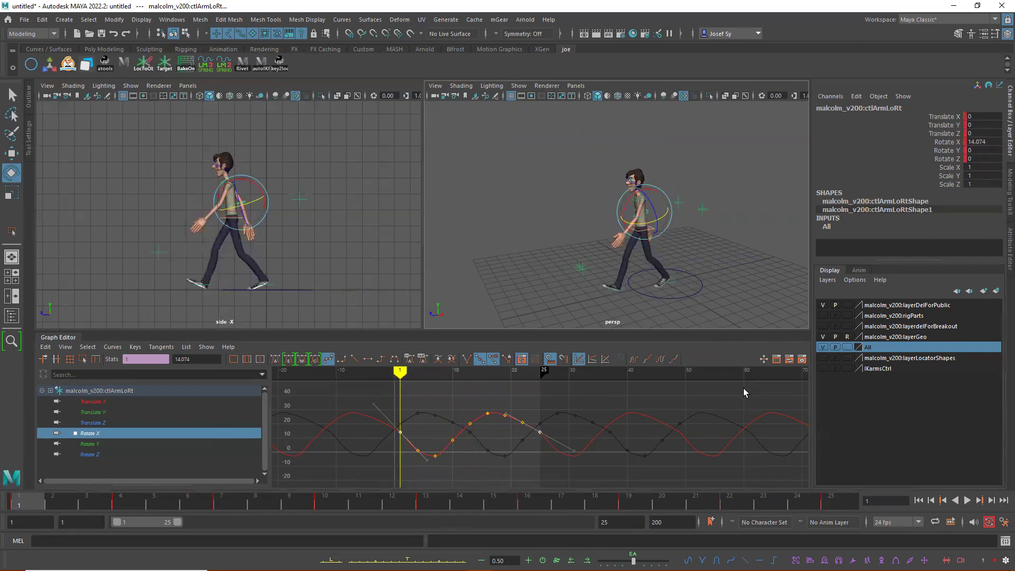
Select ctlPlacement and isolate its Translate Z curve, selecting the keys at frames 1 and 25.
{"action": "left_click", "coordinate": [702, 288]}
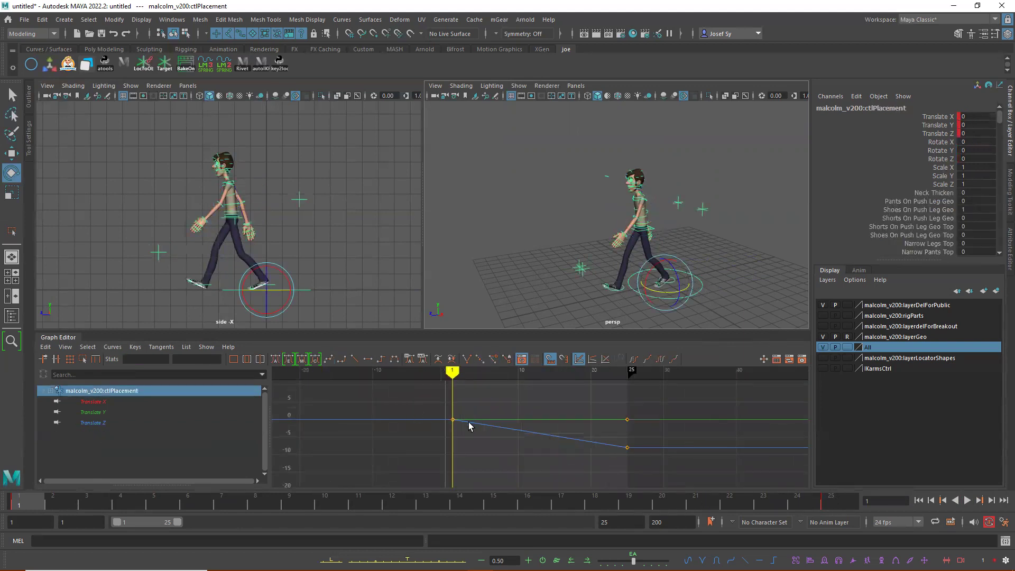
{"action": "left_click", "coordinate": [79, 422]}
{"action": "left_click_drag", "start_coordinate": [470, 408], "coordinate": [668, 486]}
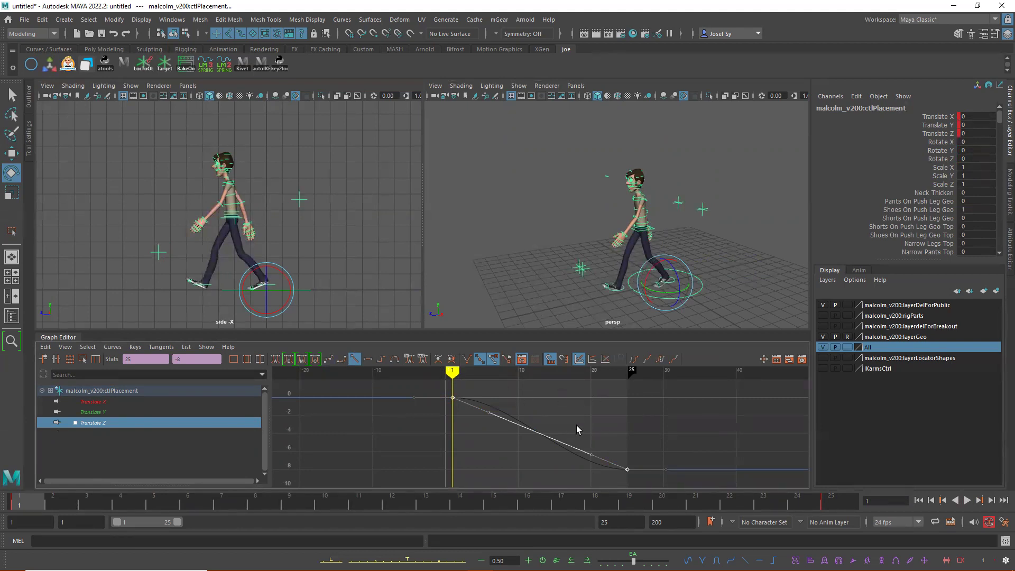
Isolate ctlPlacement's Translate Z curve, select its keys, and set its pre- and post-infinity to cycle with offset.
{"action": "left_click", "coordinate": [718, 286]}
{"action": "left_click", "coordinate": [701, 284]}
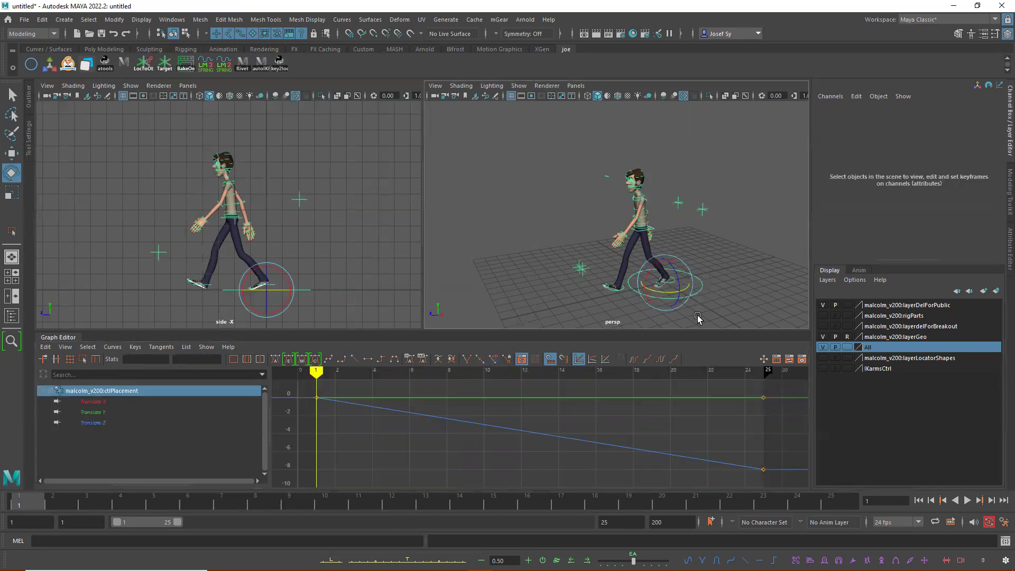
{"action": "left_click", "coordinate": [98, 423]}
{"action": "left_click_drag", "start_coordinate": [309, 391], "coordinate": [826, 498]}
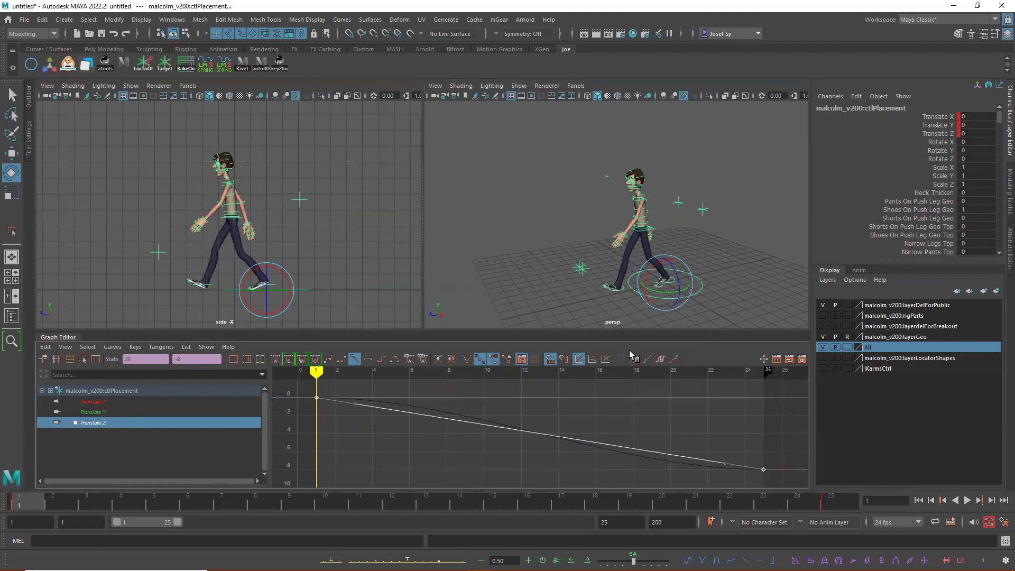
{"action": "left_click", "coordinate": [675, 359]}
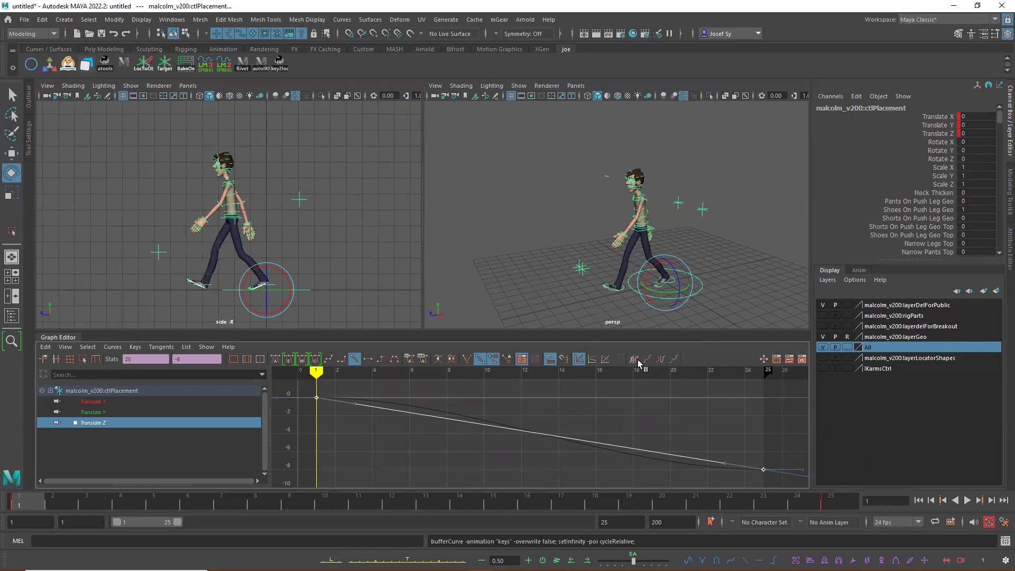
{"action": "left_click", "coordinate": [647, 359]}
Orbit the perspective view behind the character, play back the forward walk, and return to frame 1.
{"action": "scroll", "coordinate": [701, 241], "scroll_direction": "down", "scroll_amount": 2}
{"action": "scroll", "coordinate": [708, 243], "scroll_direction": "up", "scroll_amount": 5}
{"action": "middle_click_drag", "start_coordinate": [764, 258], "coordinate": [719, 239], "text": "alt"}
{"action": "left_click_drag", "start_coordinate": [720, 241], "coordinate": [592, 195], "text": "alt"}
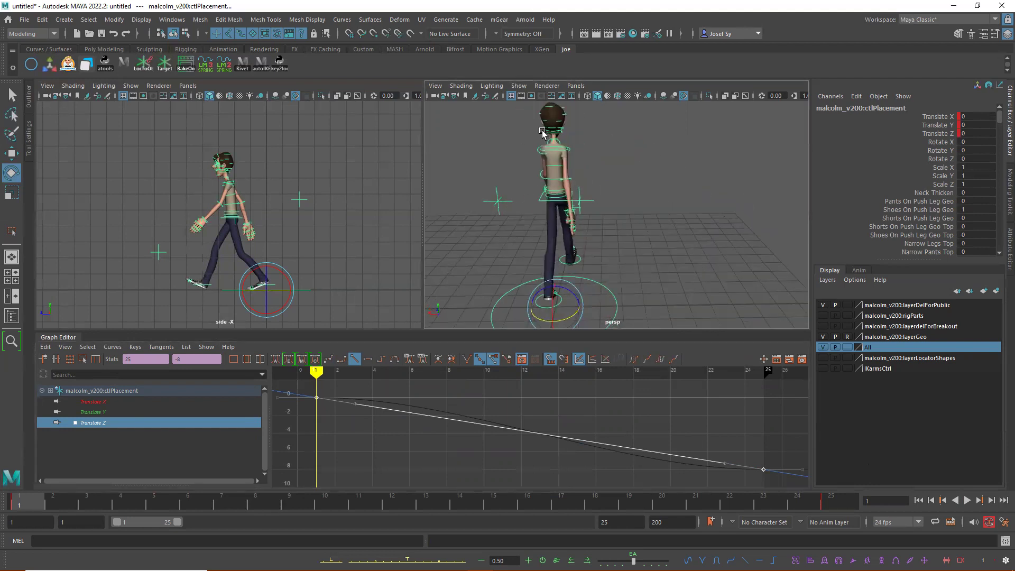
{"action": "key", "text": "f"}
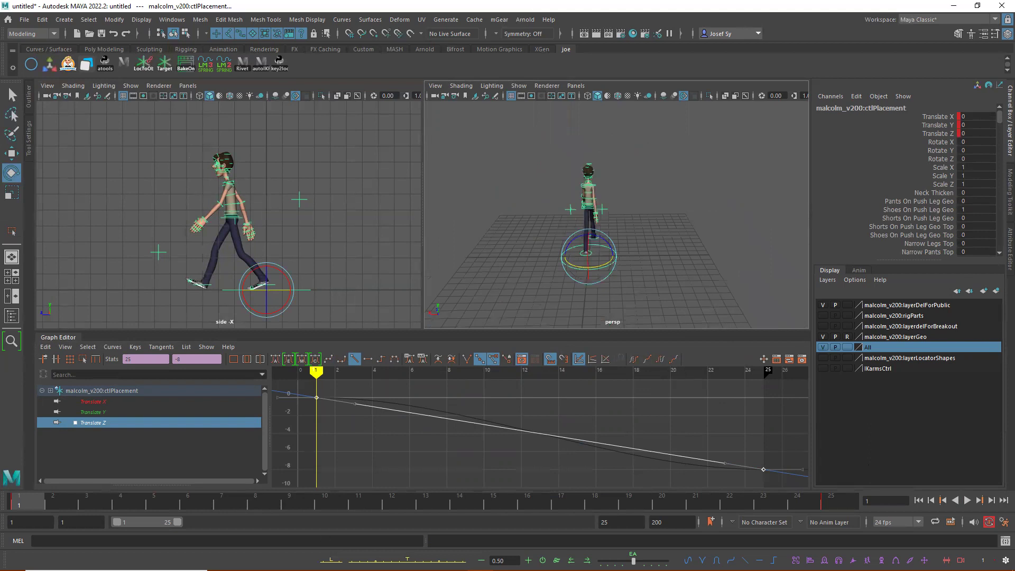
{"action": "key", "text": "alt+v"}
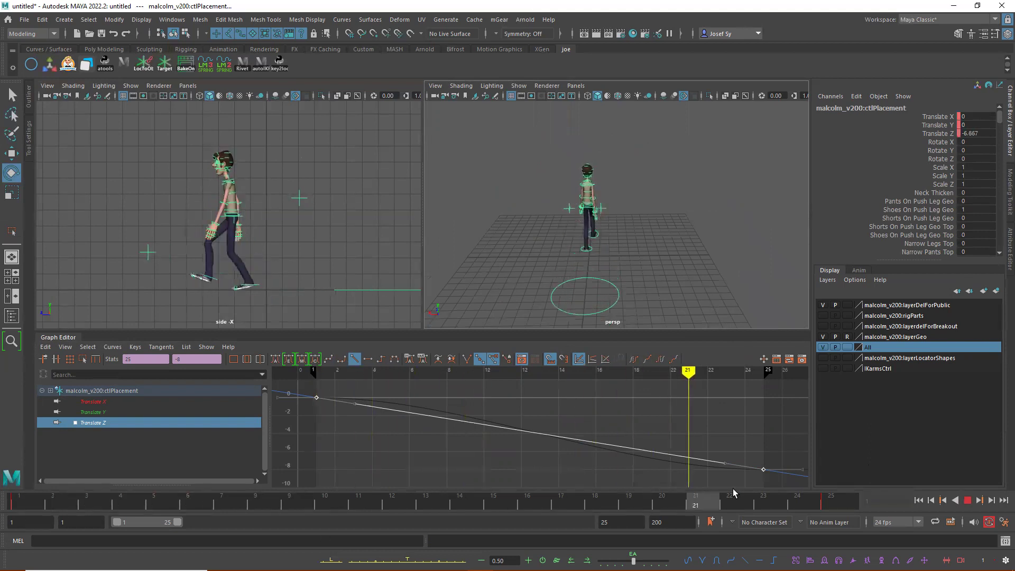
{"action": "left_click_drag", "start_coordinate": [5, 486], "coordinate": [6, 487]}
Reselect ctlPlacement and play back the forward walk from a side angle in the perspective view.
{"action": "left_click", "coordinate": [704, 251]}
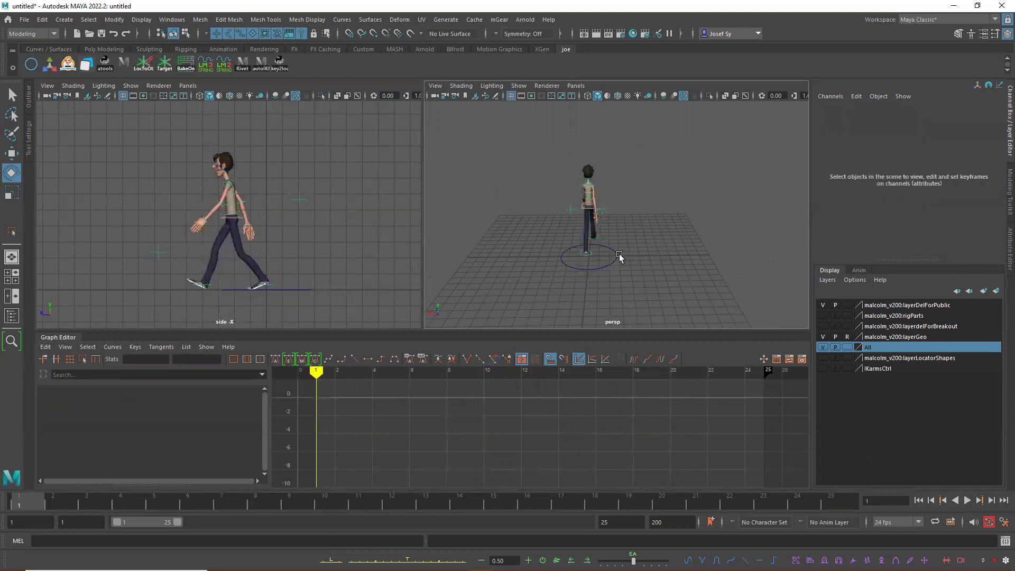
{"action": "left_click", "coordinate": [616, 253]}
{"action": "left_click_drag", "start_coordinate": [616, 200], "coordinate": [674, 206], "text": "alt"}
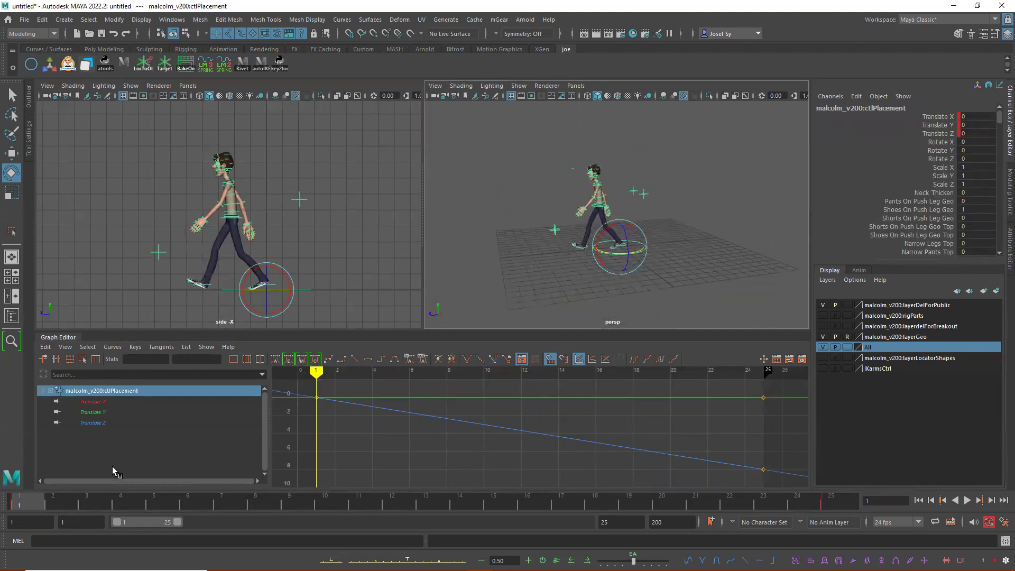
{"action": "key", "text": "alt+v"}
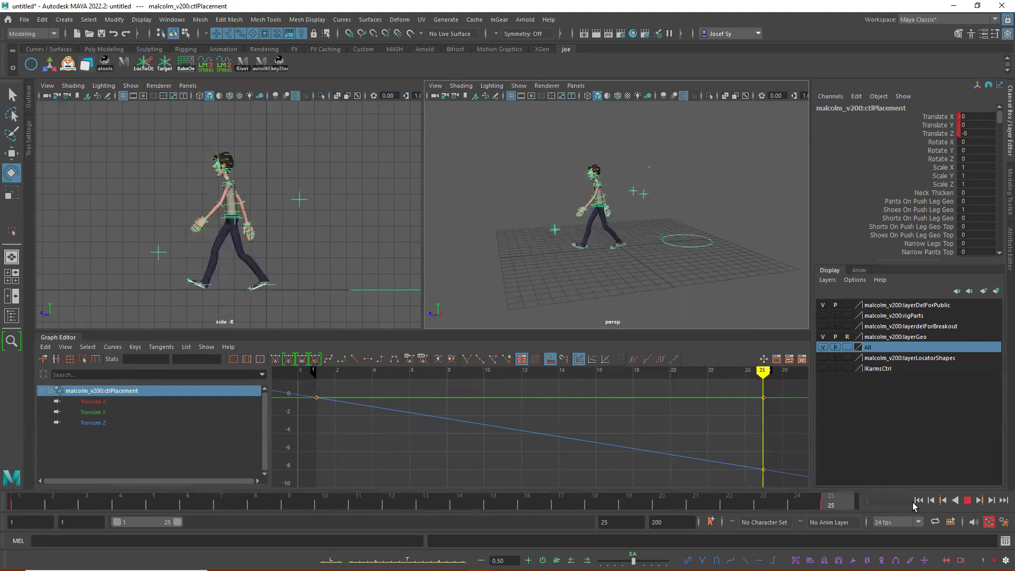
{"action": "key", "text": "alt+v"}
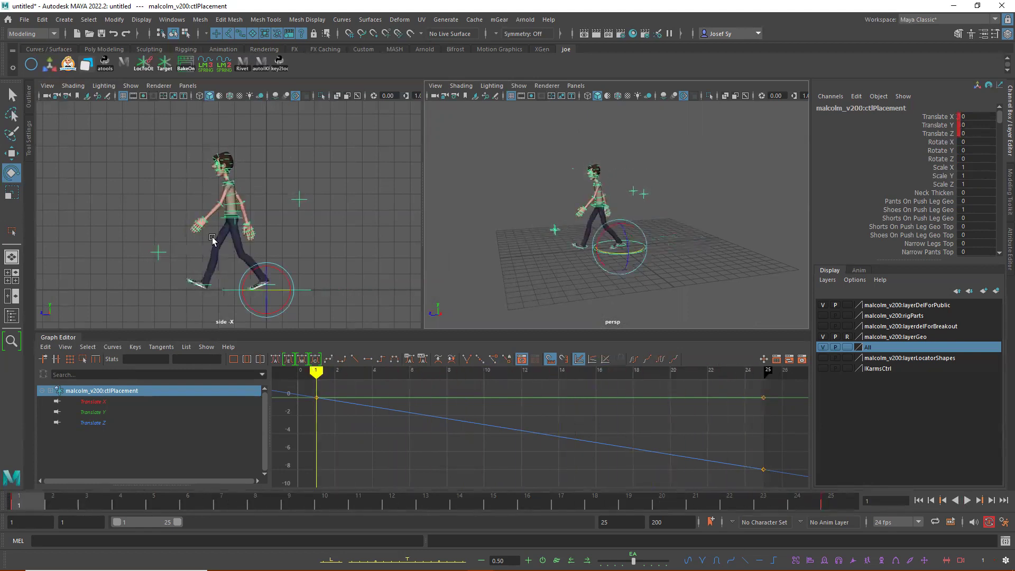
Save the scene as WalkCycle_demo_fwd in the Dawson project's scenes folder.
{"action": "left_click", "coordinate": [24, 20]}
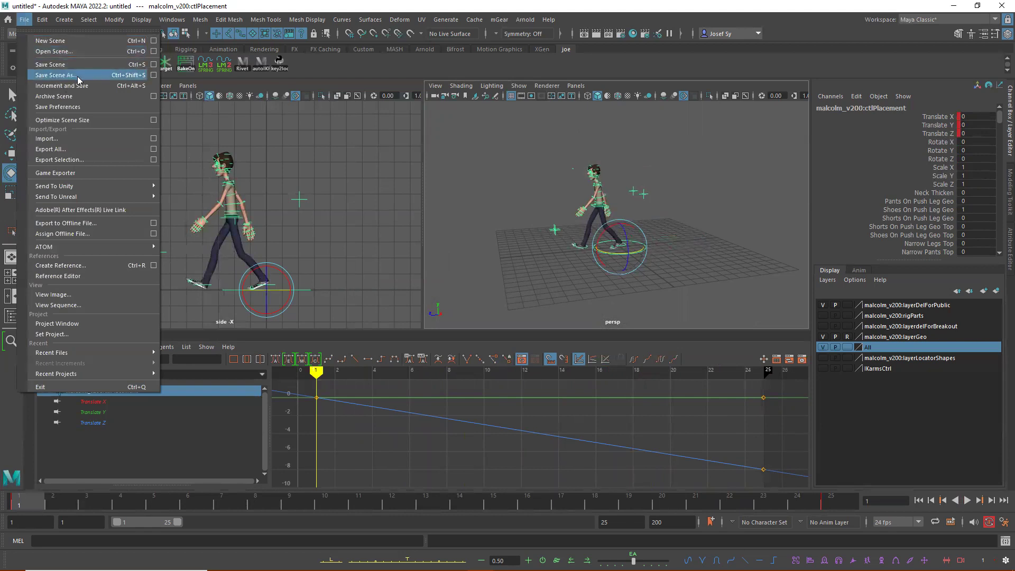
{"action": "left_click", "coordinate": [55, 75]}
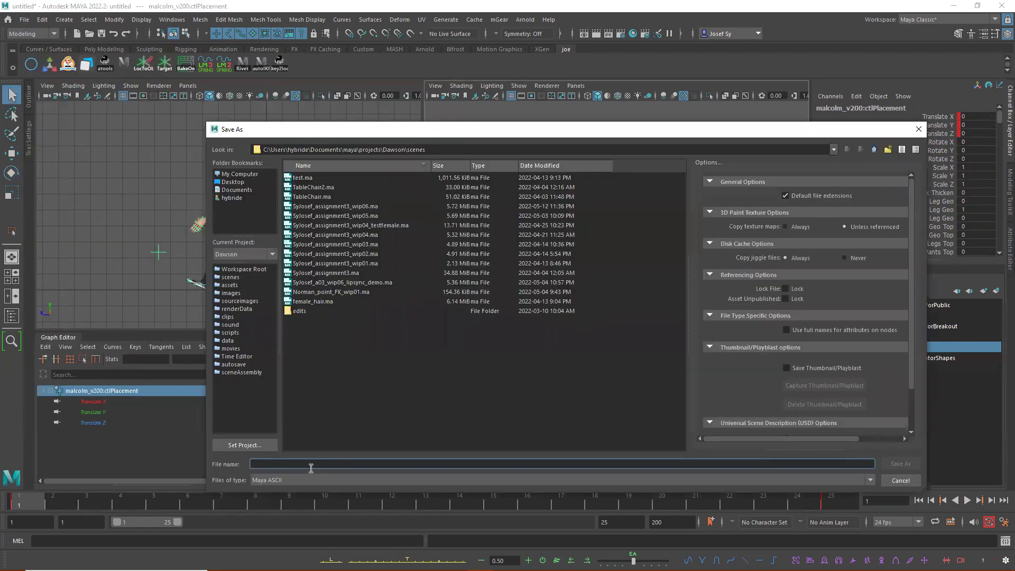
{"action": "type", "text": "WalkCycle_demo_fwd"}
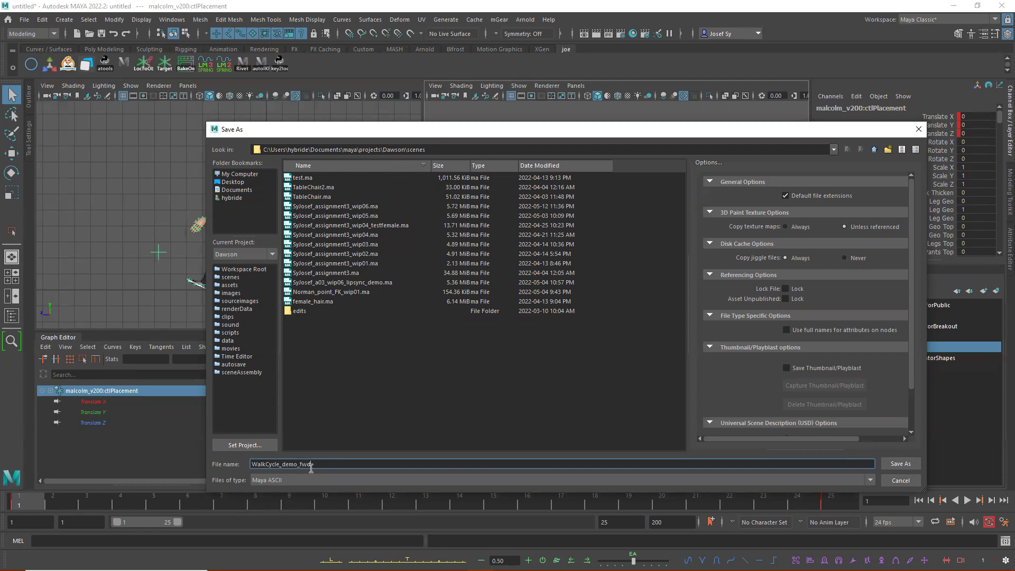
{"action": "key", "text": "Return"}
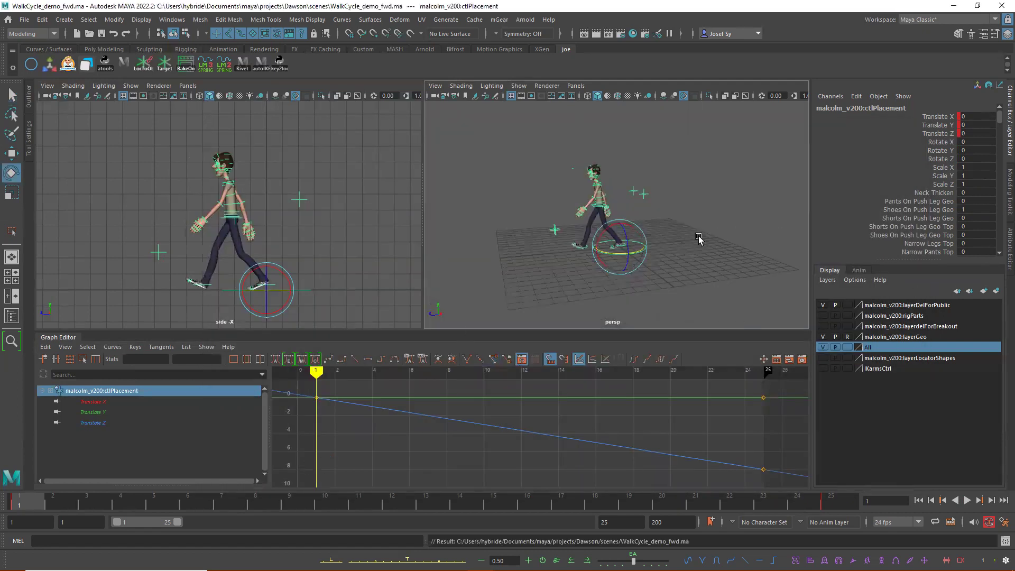
Play back the walk with ctlPlacement deselected and reselected to check the character's forward travel, returning to frame 1.
{"action": "left_click_drag", "start_coordinate": [33, 504], "coordinate": [5, 531]}
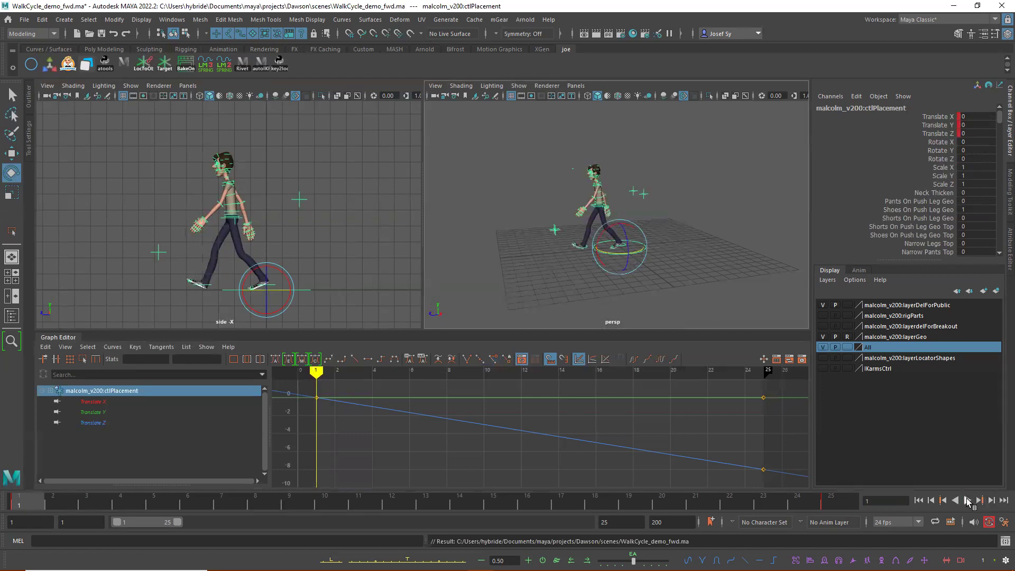
{"action": "left_click", "coordinate": [967, 500]}
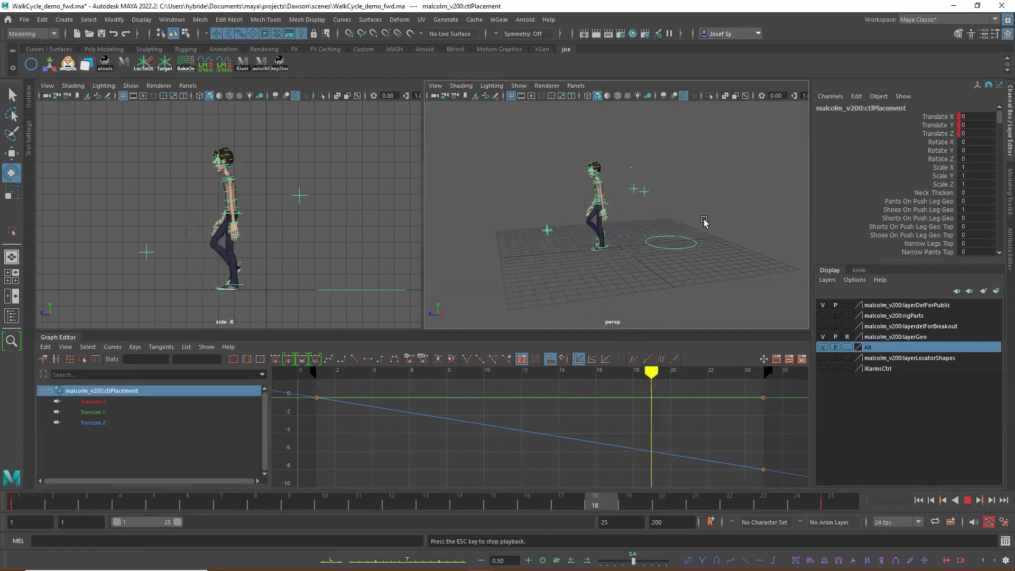
{"action": "left_click", "coordinate": [698, 240]}
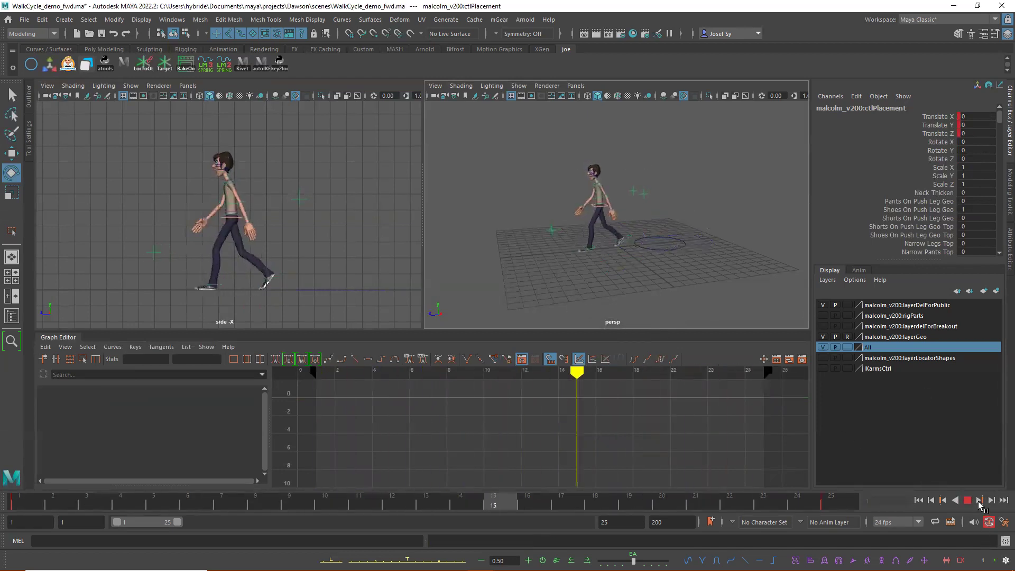
{"action": "left_click", "coordinate": [614, 290]}
{"action": "left_click", "coordinate": [648, 251]}
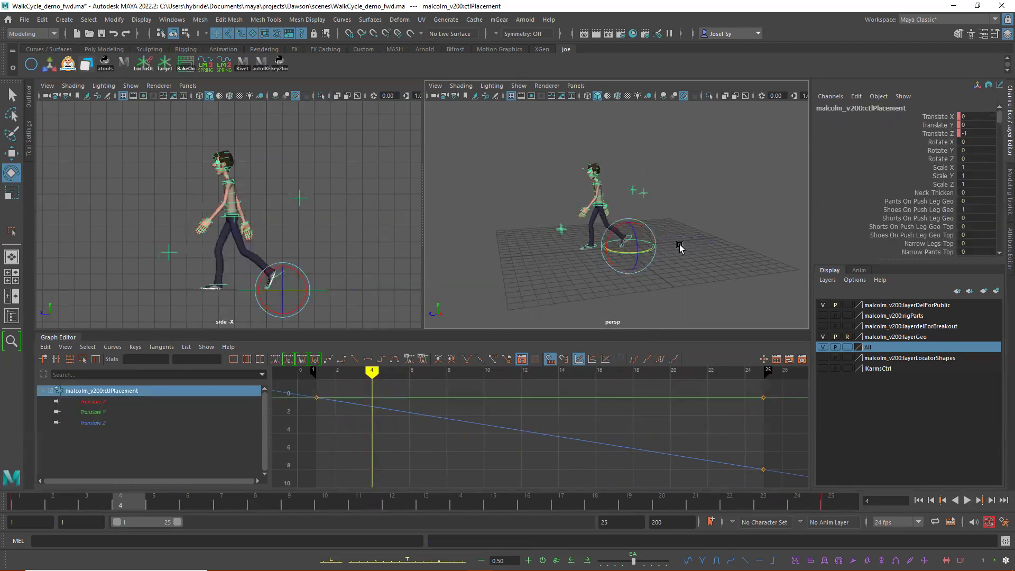
{"action": "left_click", "coordinate": [727, 243]}
{"action": "left_click", "coordinate": [653, 249]}
{"action": "key", "text": "alt+v"}
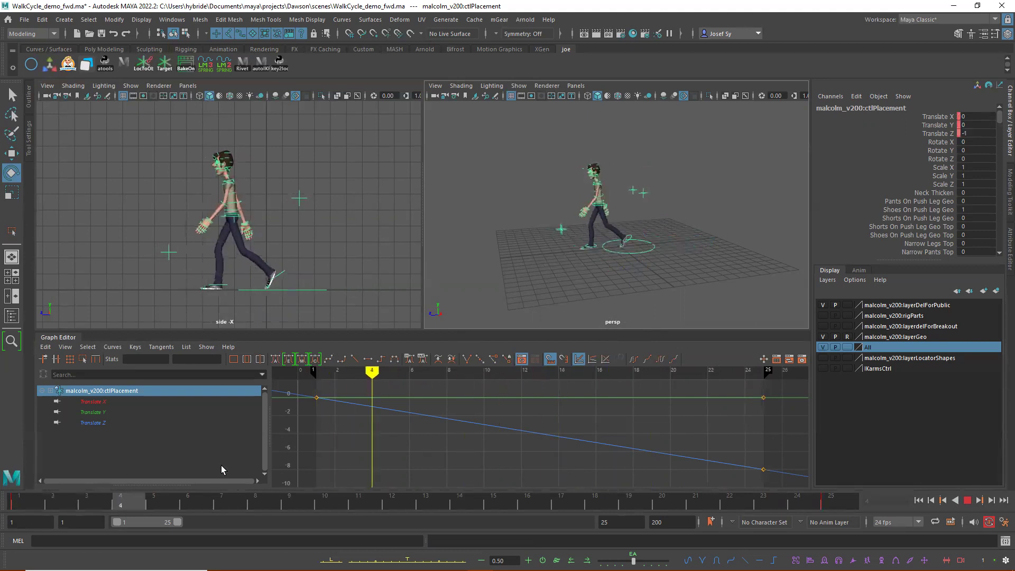
{"action": "key", "text": "alt+v"}
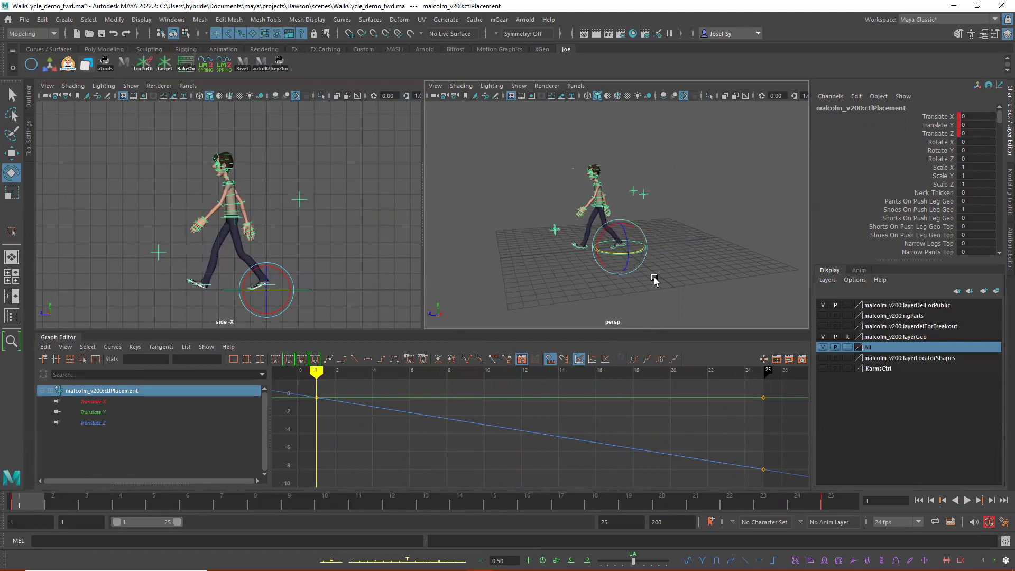
Reselect ctlPlacement at frame 1 and review how it moves relative to the body through the cycle.
{"action": "mouse_move", "coordinate": [29, 505]}
{"action": "left_mouse_down"}
{"action": "mouse_move", "coordinate": [557, 504]}
{"action": "mouse_move", "coordinate": [21, 505]}
{"action": "left_mouse_up"}
{"action": "left_click", "coordinate": [720, 249]}
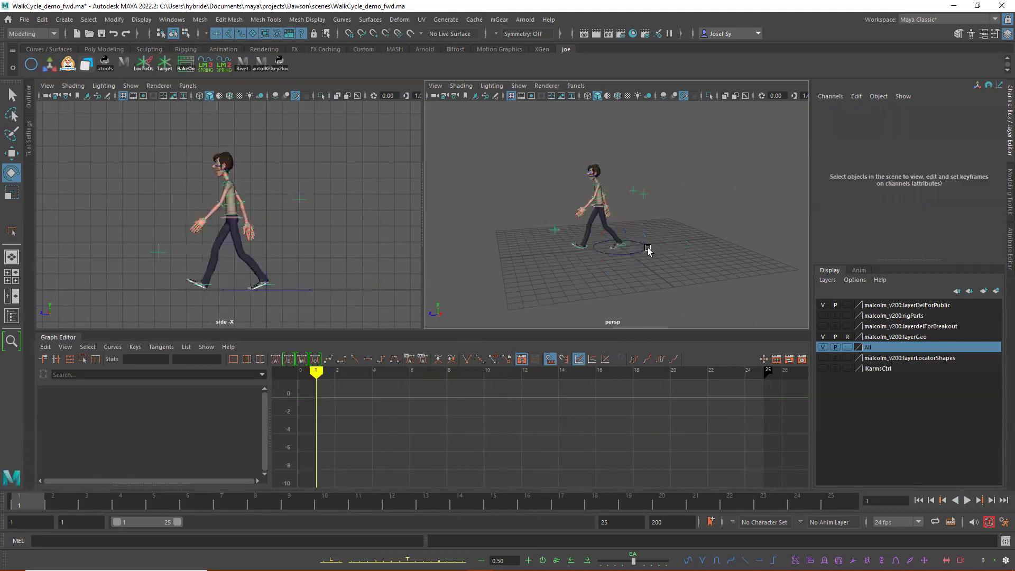
{"action": "left_click", "coordinate": [642, 251]}
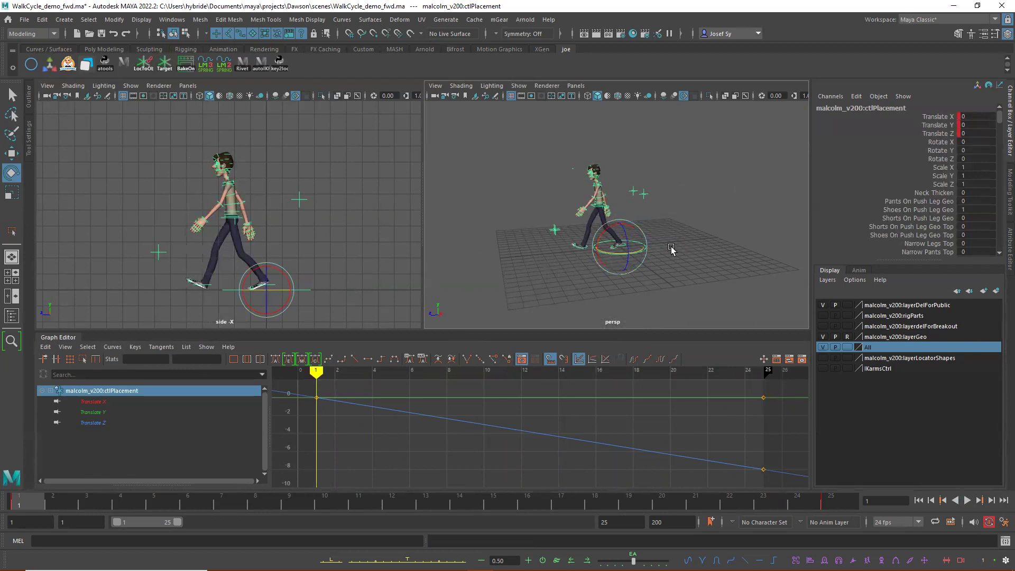
{"action": "left_click", "coordinate": [703, 241]}
{"action": "left_click", "coordinate": [642, 250]}
{"action": "key", "text": "alt+v"}
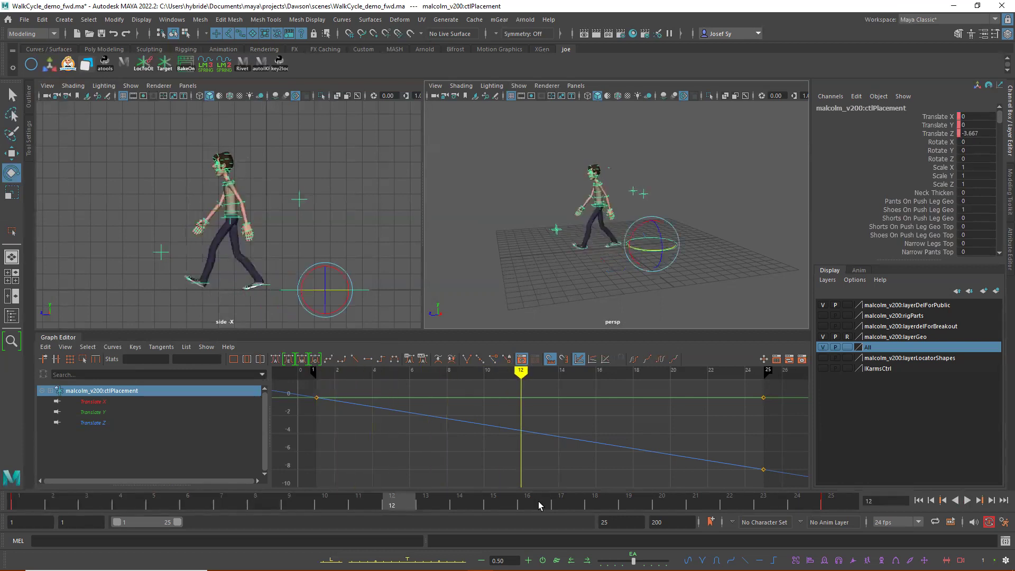
{"action": "key", "text": "alt+v"}
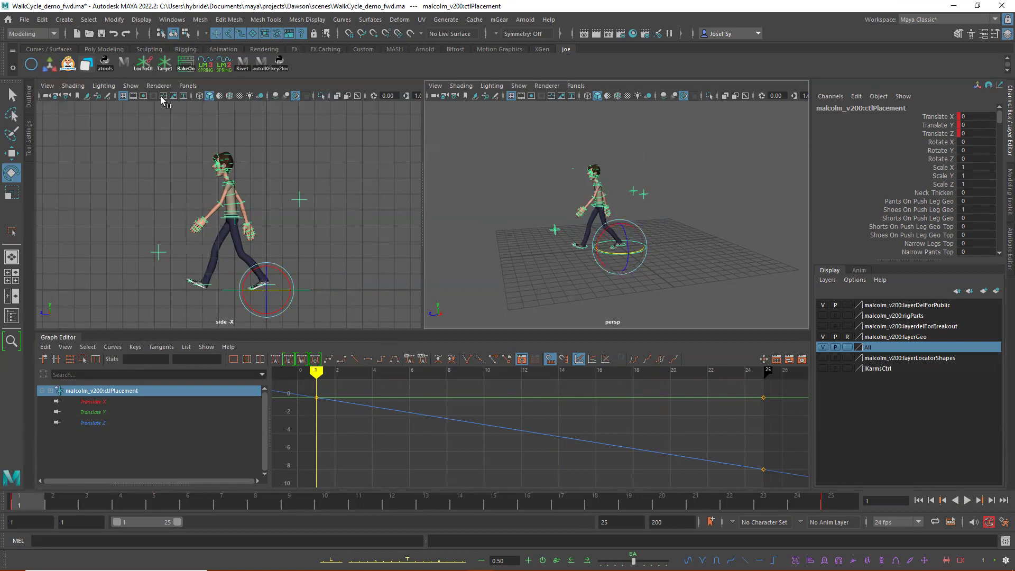
Save a copy of the scene as WalkCycle_demo_TM in the same scenes folder.
{"action": "left_click", "coordinate": [24, 20]}
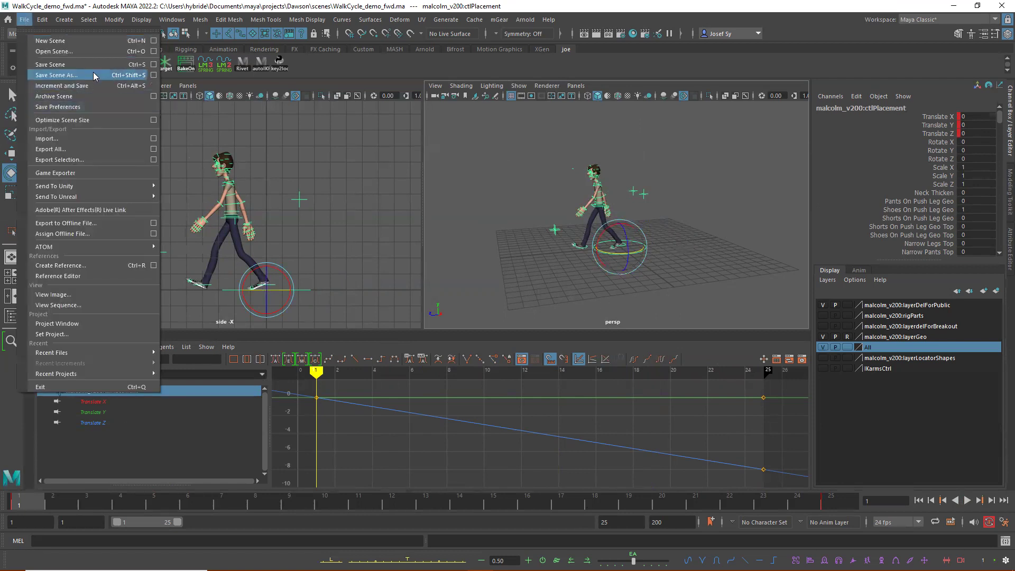
{"action": "left_click", "coordinate": [55, 75]}
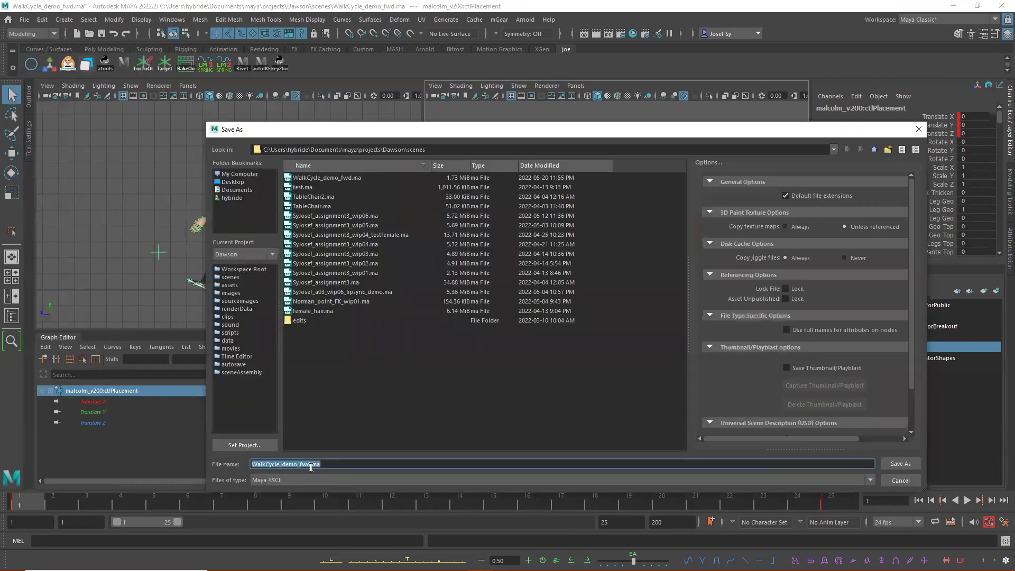
{"action": "left_click", "coordinate": [311, 465]}
{"action": "left_click_drag", "start_coordinate": [312, 465], "coordinate": [301, 465]}
{"action": "key", "text": "Return"}
Clear the selection and play back the walk cycle in a closer perspective view, returning to frame 1.
{"action": "left_click", "coordinate": [708, 232]}
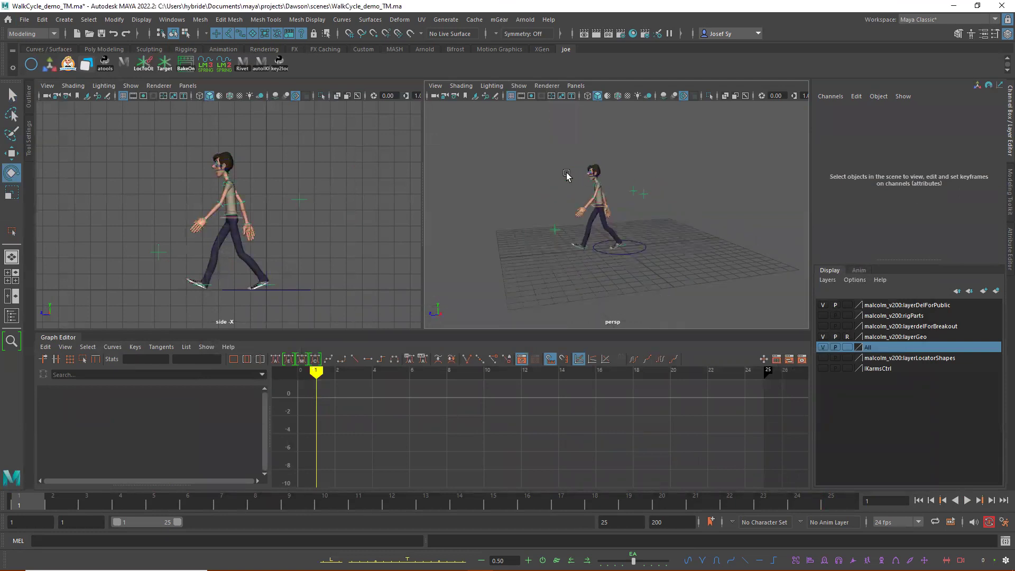
{"action": "key", "text": "alt+v"}
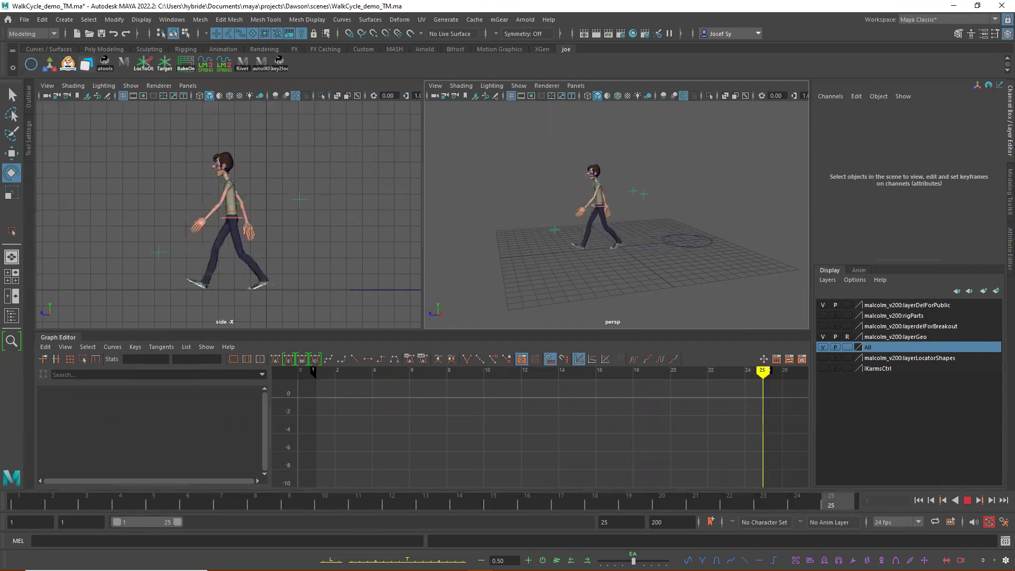
{"action": "key", "text": "alt+v"}
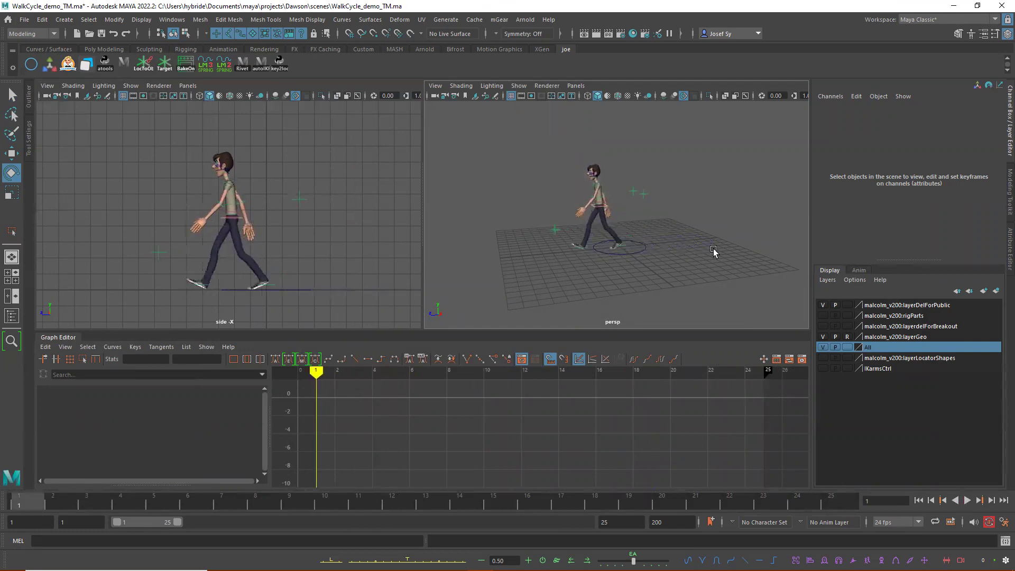
{"action": "scroll", "coordinate": [688, 211], "scroll_direction": "up", "scroll_amount": 3}
{"action": "scroll", "coordinate": [693, 212], "scroll_direction": "up", "scroll_amount": 2}
{"action": "scroll", "coordinate": [713, 275], "scroll_direction": "down", "scroll_amount": 5}
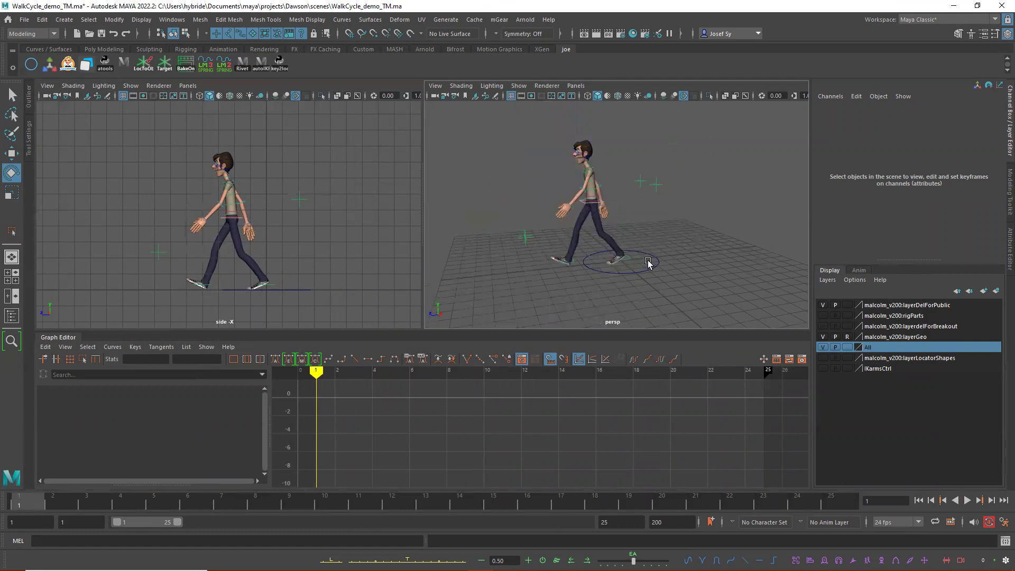
{"action": "key", "text": "alt+v"}
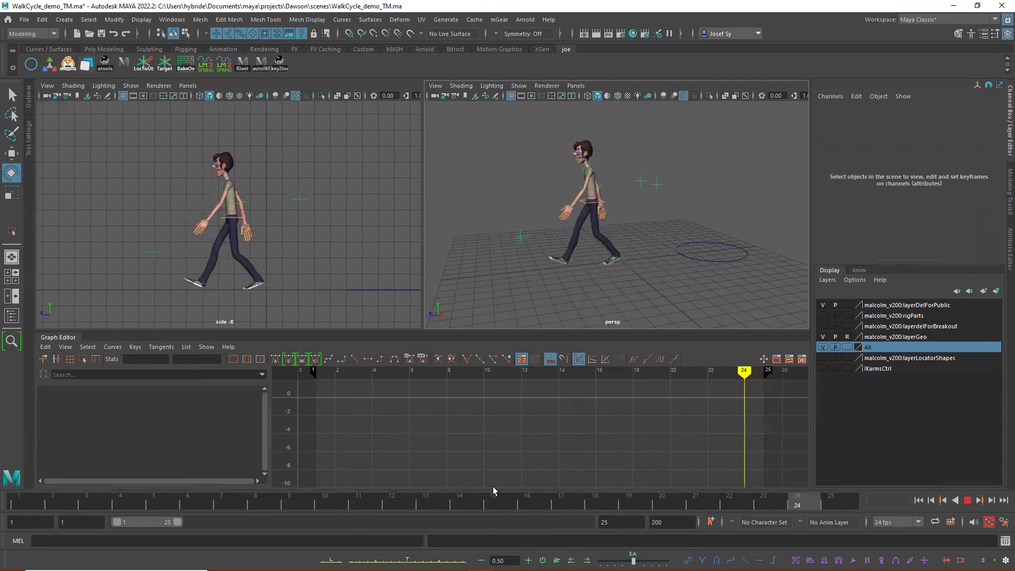
{"action": "key", "text": "alt+v"}
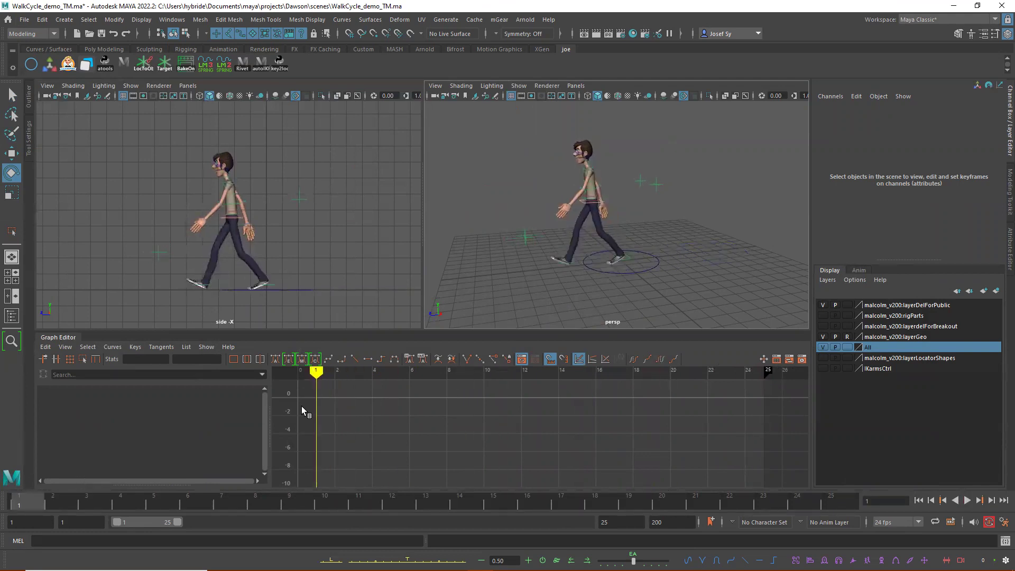
Select all of the character's controls to show their curves, and narrow the selection to the right foot control ctlFootIkRt.
{"action": "left_click_drag", "start_coordinate": [476, 134], "coordinate": [701, 314]}
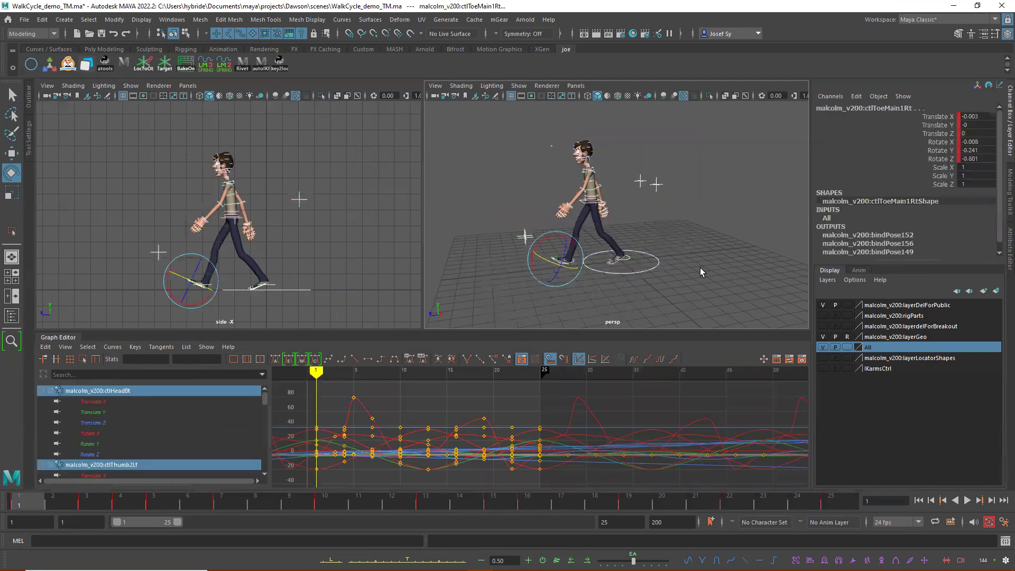
{"action": "scroll", "coordinate": [719, 268], "scroll_direction": "up", "scroll_amount": 5}
{"action": "scroll", "coordinate": [724, 270], "scroll_direction": "down", "scroll_amount": 5}
{"action": "scroll", "coordinate": [705, 270], "scroll_direction": "up", "scroll_amount": 3}
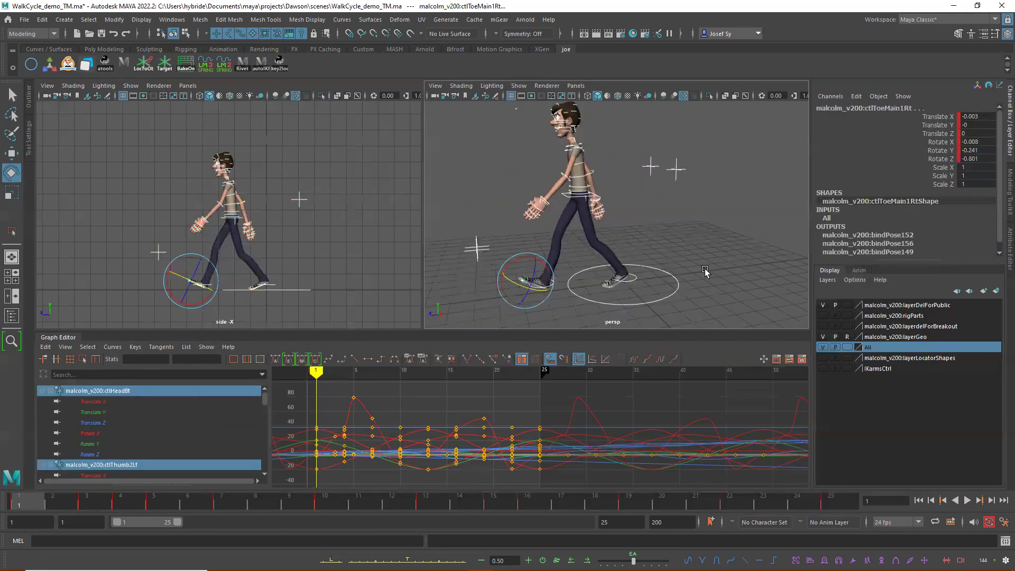
{"action": "left_click", "coordinate": [705, 271]}
{"action": "left_click", "coordinate": [570, 285]}
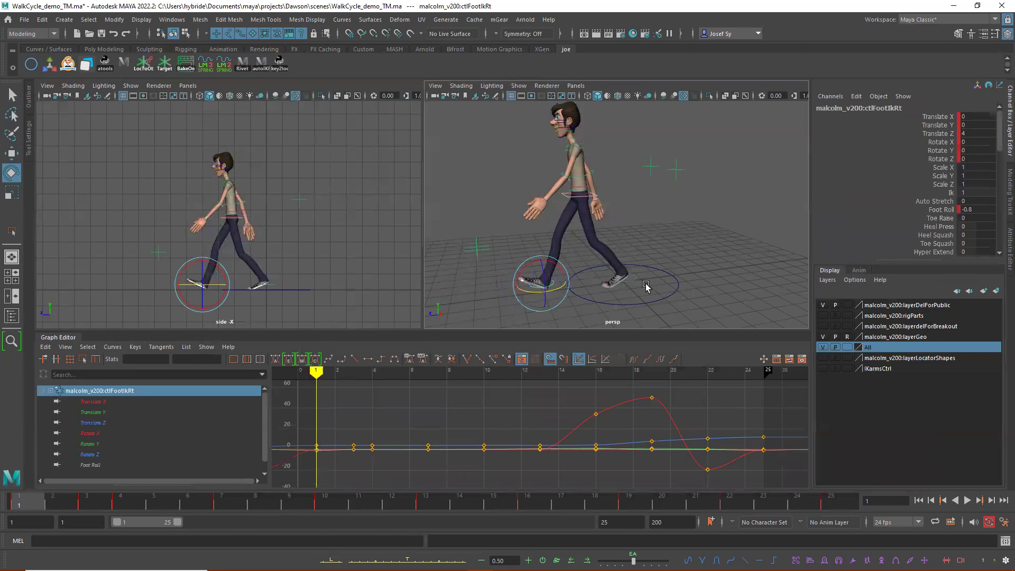
Examine the placement, foot and body controls and their curves at frame 1, leaving nothing selected.
{"action": "left_click", "coordinate": [673, 275]}
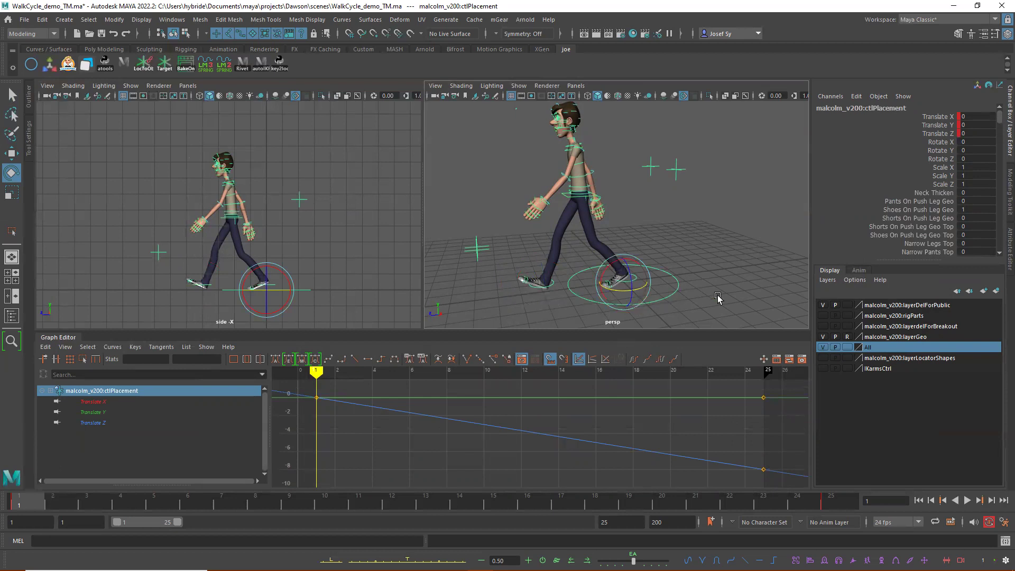
{"action": "middle_click_drag", "start_coordinate": [742, 291], "coordinate": [740, 283], "text": "alt"}
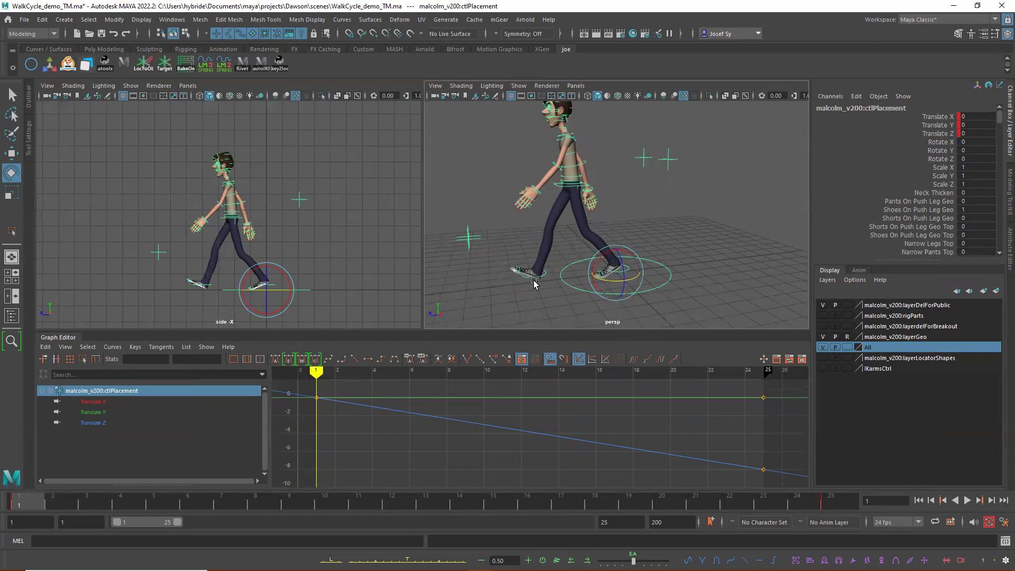
{"action": "left_click", "coordinate": [573, 273]}
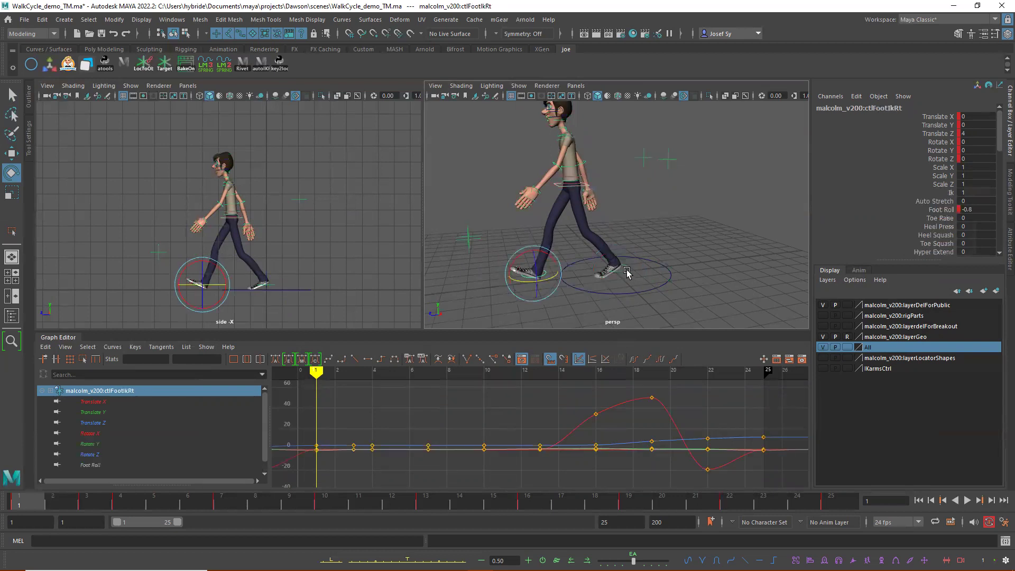
{"action": "left_click", "coordinate": [627, 272]}
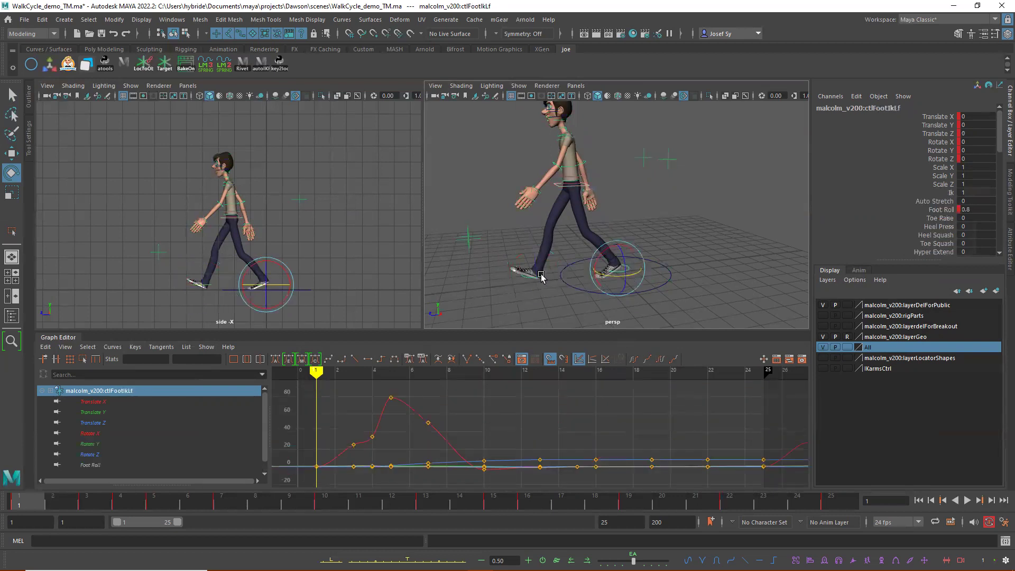
{"action": "left_click", "coordinate": [541, 275]}
{"action": "left_click", "coordinate": [623, 272]}
{"action": "left_click", "coordinate": [561, 188]}
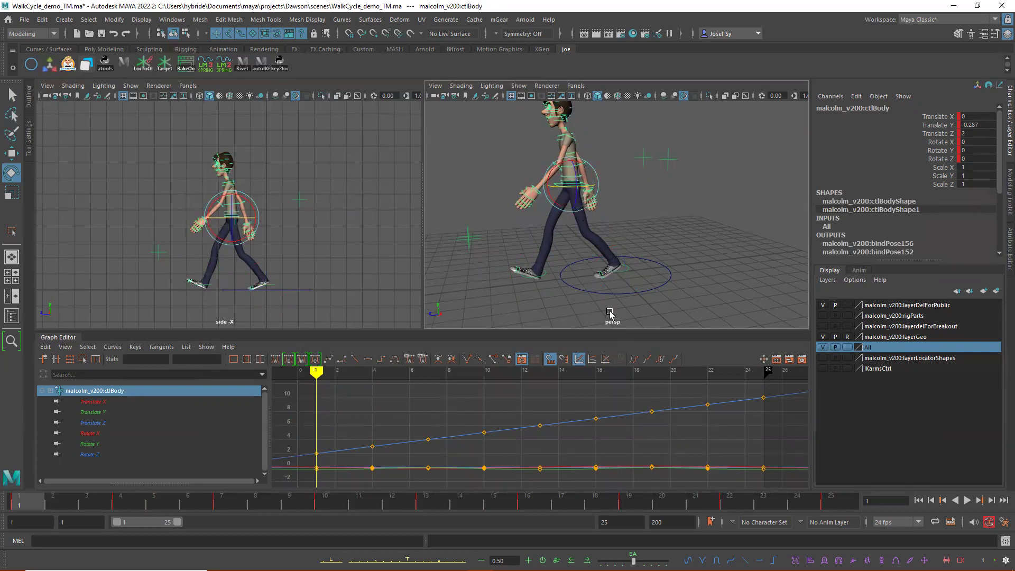
{"action": "left_click", "coordinate": [739, 267]}
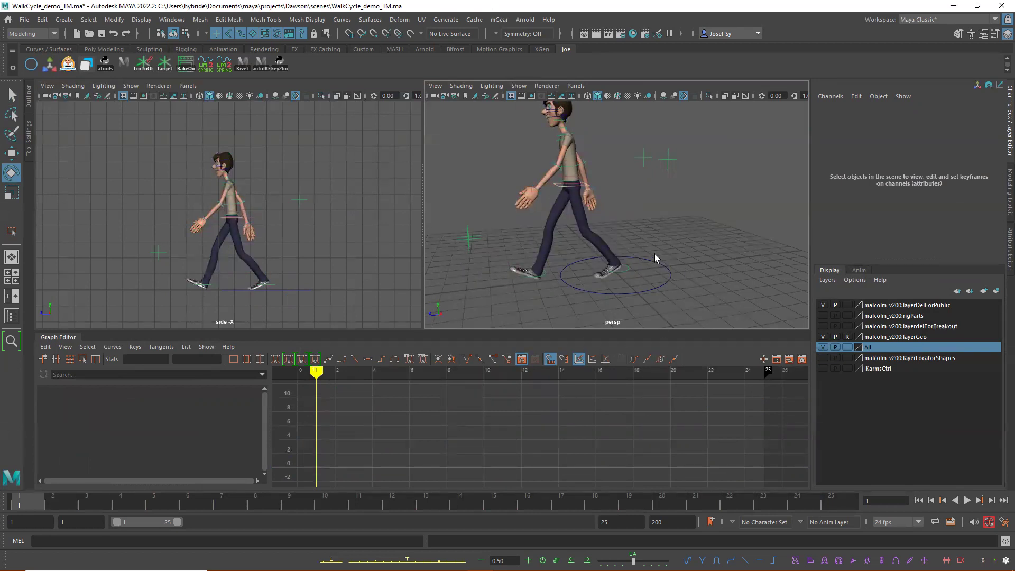
{"action": "left_click", "coordinate": [577, 358]}
{"action": "left_click", "coordinate": [671, 273]}
{"action": "left_click", "coordinate": [703, 262]}
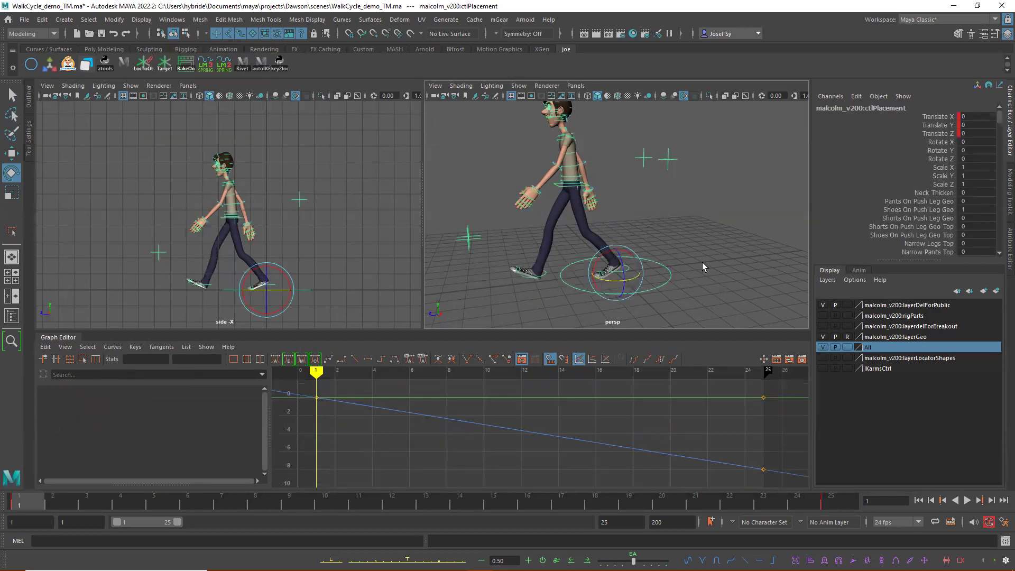
Select ctlFootIkLf, ctlBody and ctlFootIkRt together to show the curves of both feet and the body.
{"action": "left_click", "coordinate": [624, 272]}
{"action": "left_click", "coordinate": [558, 190], "text": "shift"}
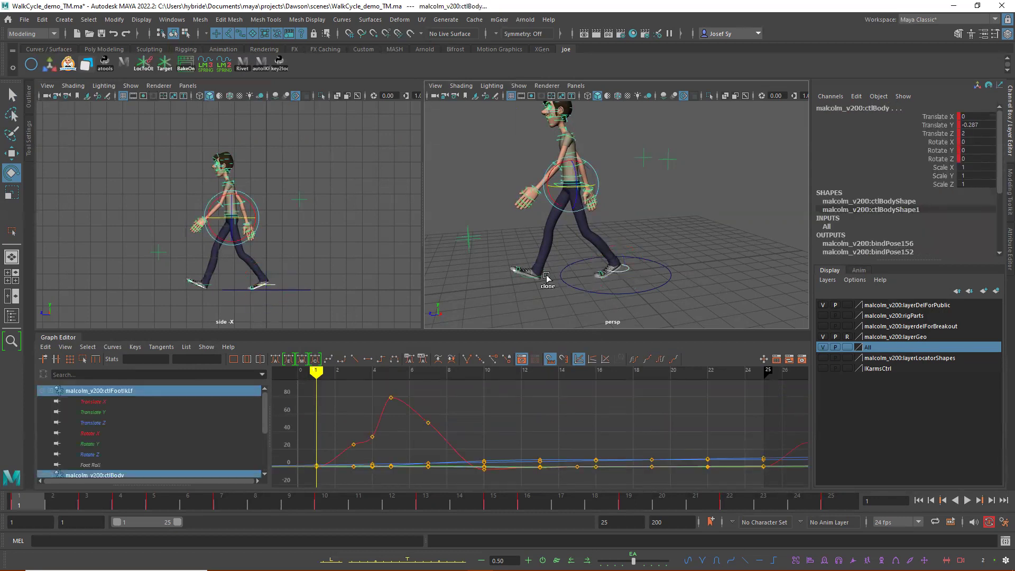
{"action": "left_click", "coordinate": [546, 276], "text": "shift"}
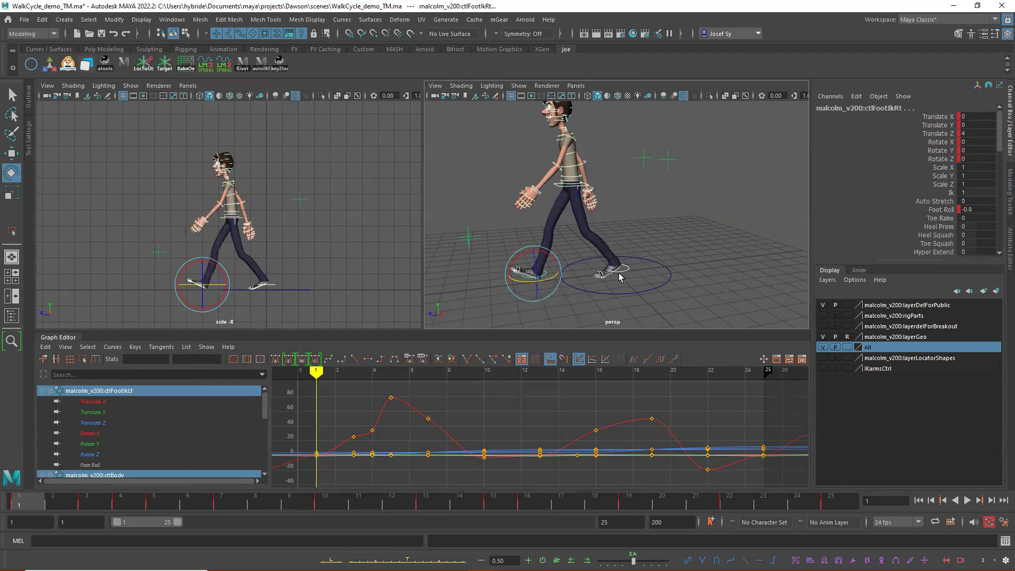
{"action": "left_click_drag", "start_coordinate": [726, 294], "coordinate": [688, 285], "text": "alt"}
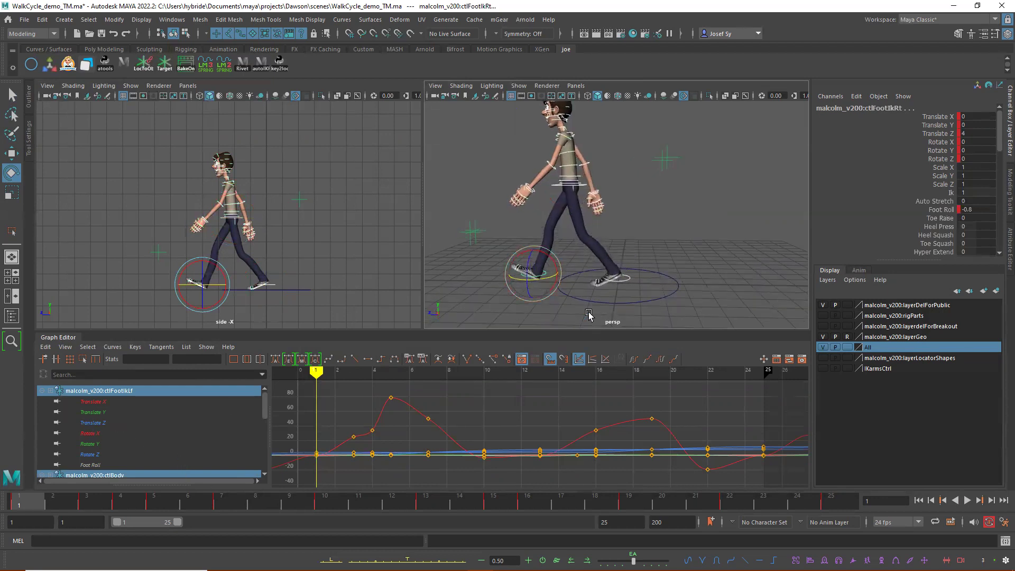
{"action": "scroll", "coordinate": [706, 274], "scroll_direction": "down", "scroll_amount": 5}
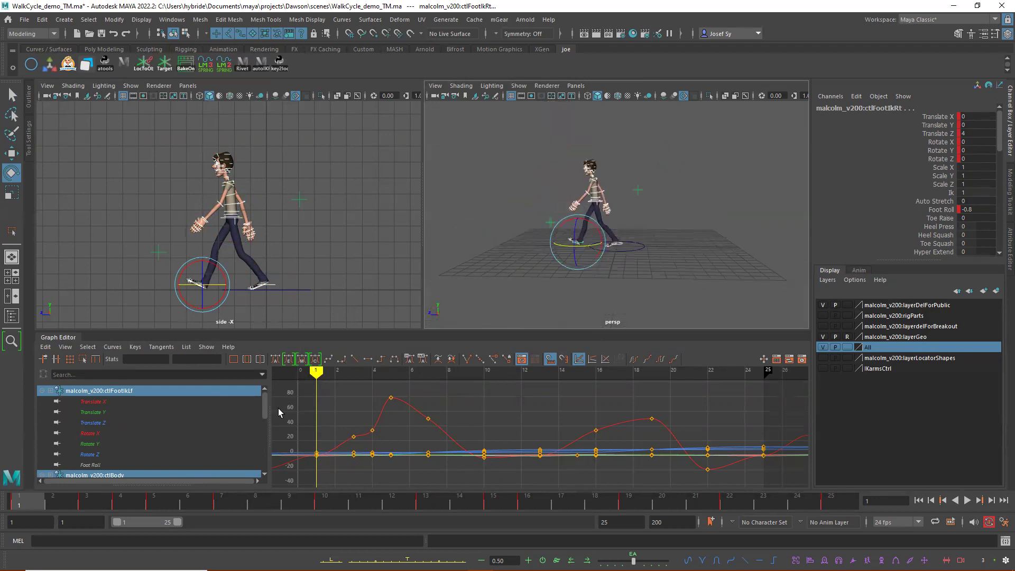
Isolate the Translate Z curves of the left foot, right foot and body controls in the Graph Editor.
{"action": "mouse_move", "coordinate": [265, 409]}
{"action": "left_mouse_down"}
{"action": "mouse_move", "coordinate": [263, 421]}
{"action": "mouse_move", "coordinate": [264, 413]}
{"action": "left_mouse_up"}
{"action": "left_click", "coordinate": [97, 412]}
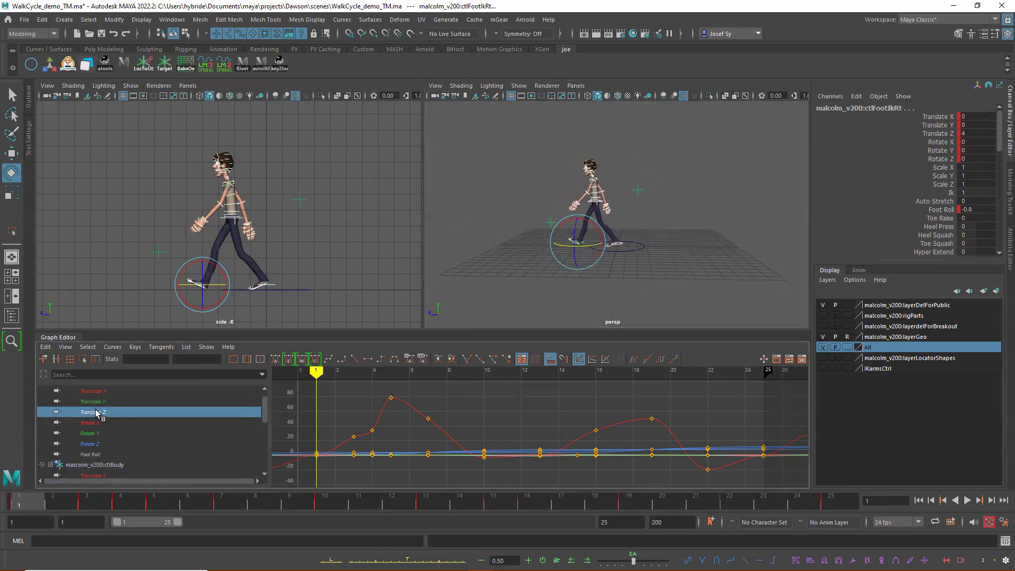
{"action": "scroll", "coordinate": [140, 447], "scroll_direction": "down", "scroll_amount": 5}
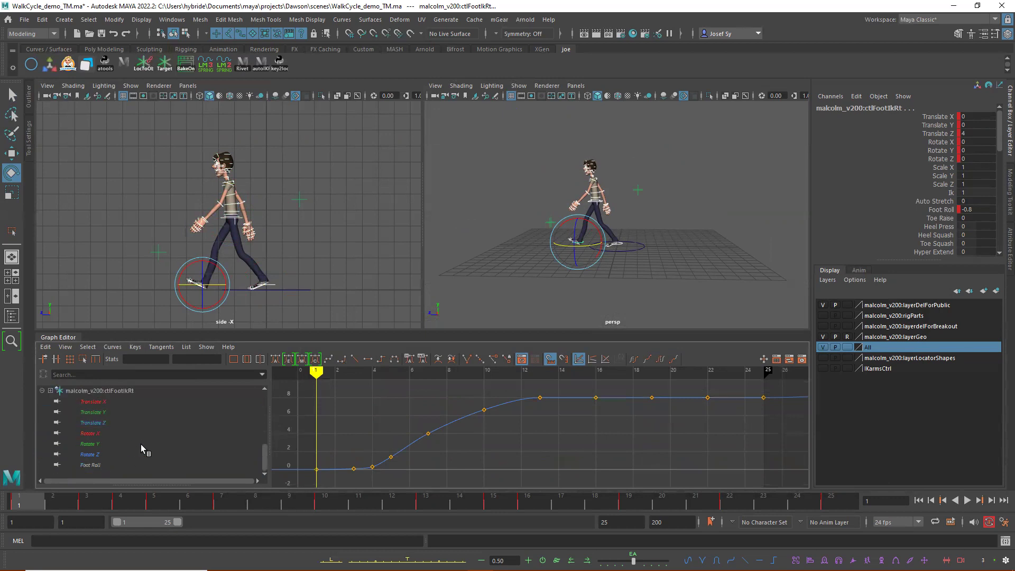
{"action": "left_click", "coordinate": [97, 425], "text": "ctrl"}
{"action": "scroll", "coordinate": [206, 440], "scroll_direction": "up", "scroll_amount": 5}
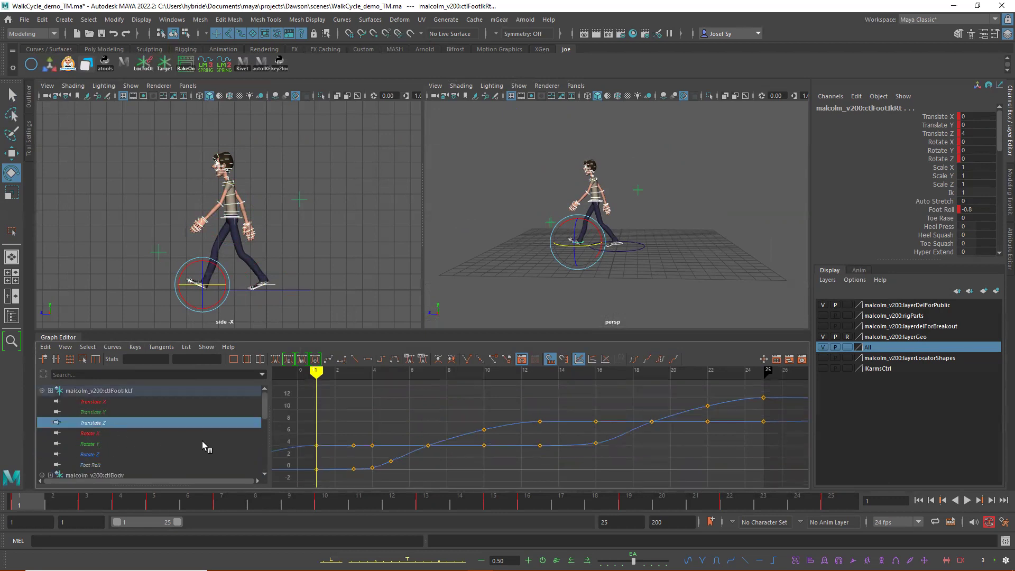
{"action": "scroll", "coordinate": [185, 441], "scroll_direction": "down", "scroll_amount": 3}
{"action": "left_click", "coordinate": [105, 422]}
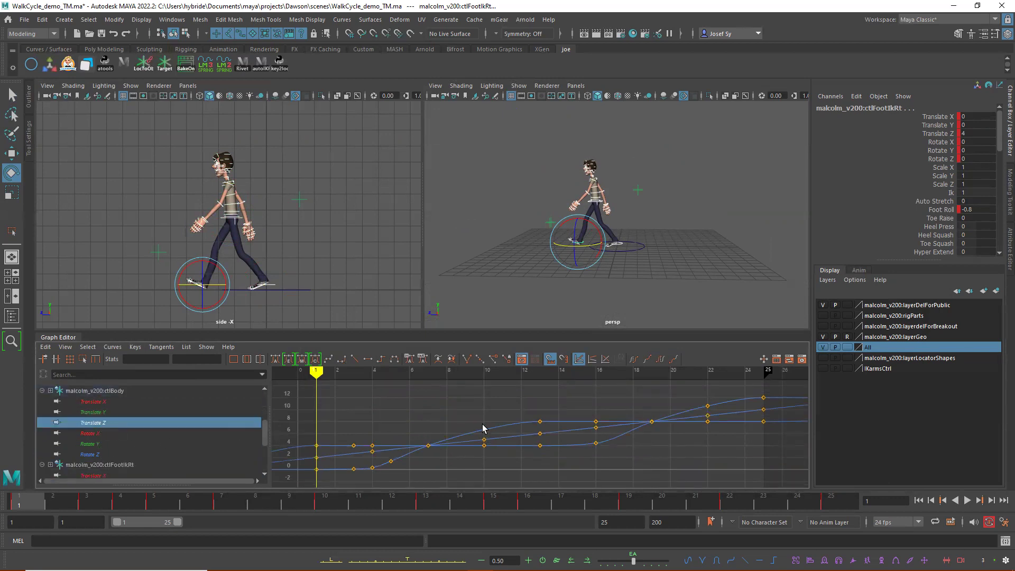
Select all keys on the three Translate Z curves and lower them together by about 2.4 to center the character over ctlPlacement.
{"action": "key", "text": "f"}
{"action": "left_click_drag", "start_coordinate": [343, 404], "coordinate": [711, 478]}
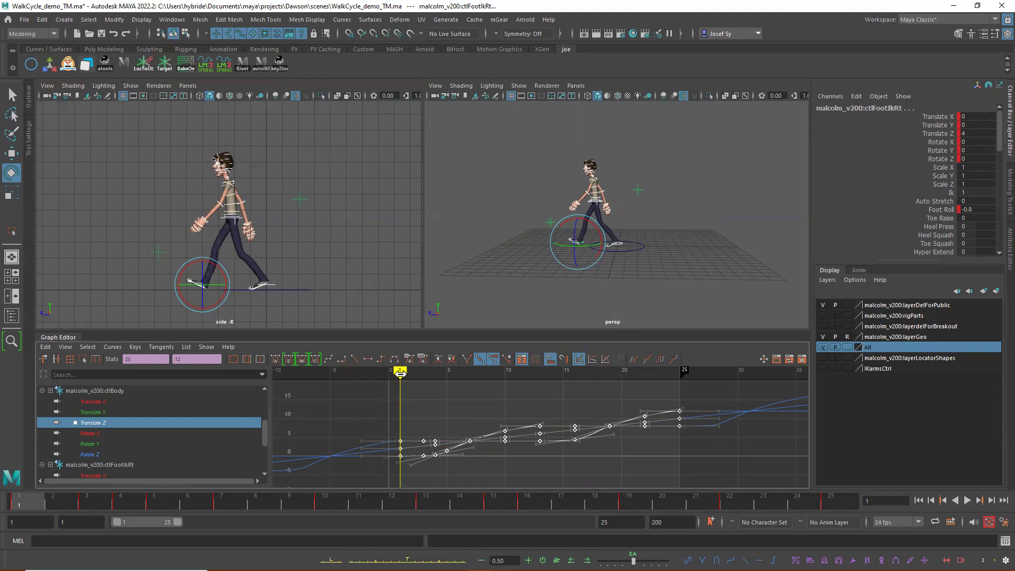
{"action": "scroll", "coordinate": [642, 244], "scroll_direction": "up", "scroll_amount": 3}
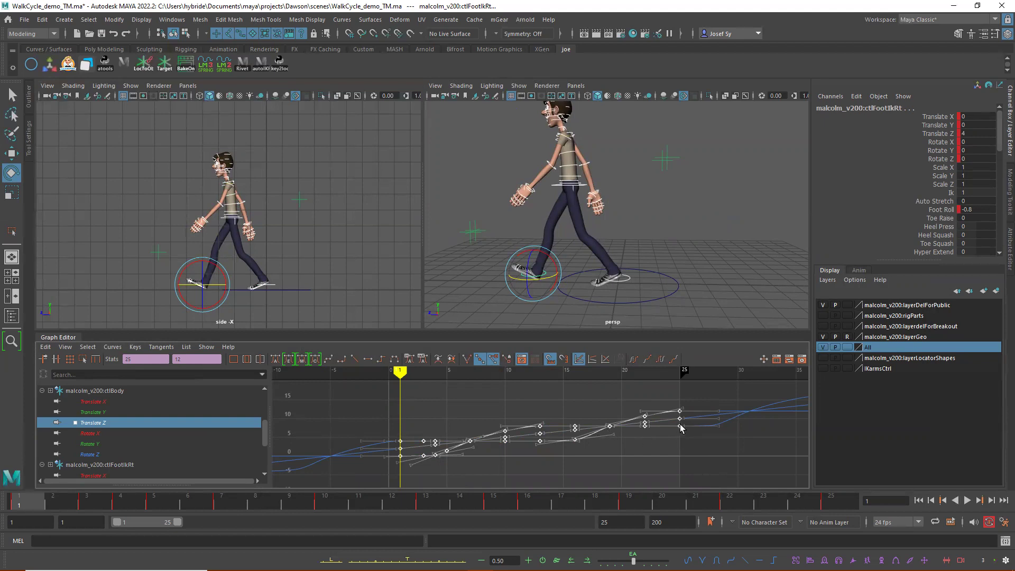
{"action": "middle_click_drag", "start_coordinate": [680, 428], "coordinate": [679, 436], "text": "shift"}
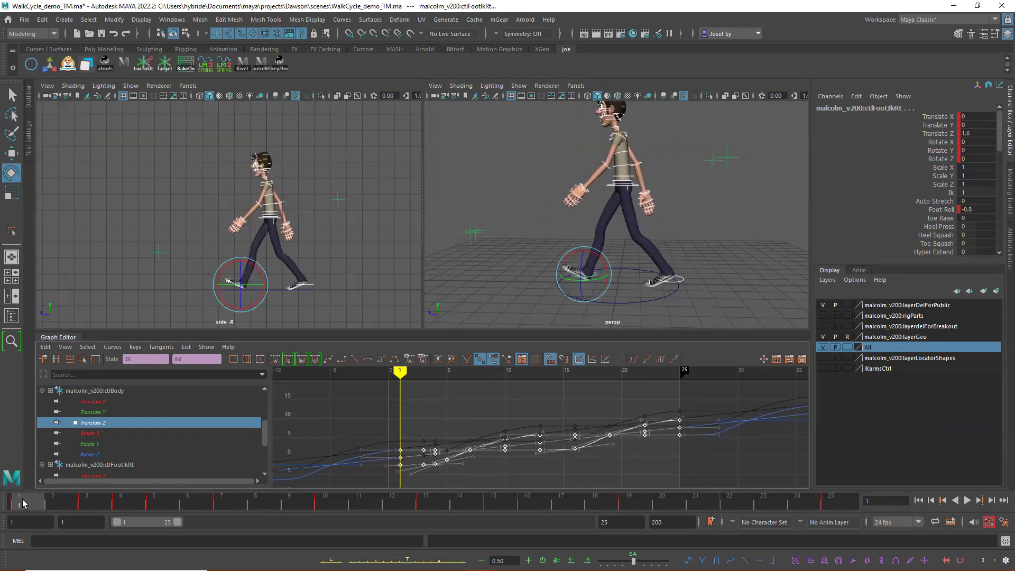
Play back the walk cycle with the shifted Translate Z curves and return to frame 1.
{"action": "key", "text": "alt+v"}
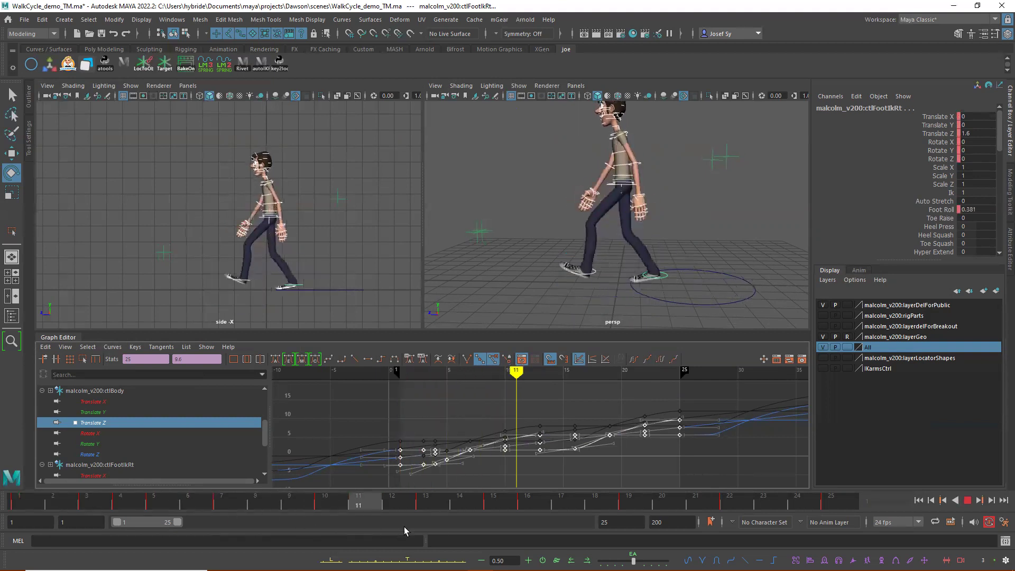
{"action": "key", "text": "Escape"}
{"action": "left_click", "coordinate": [967, 500]}
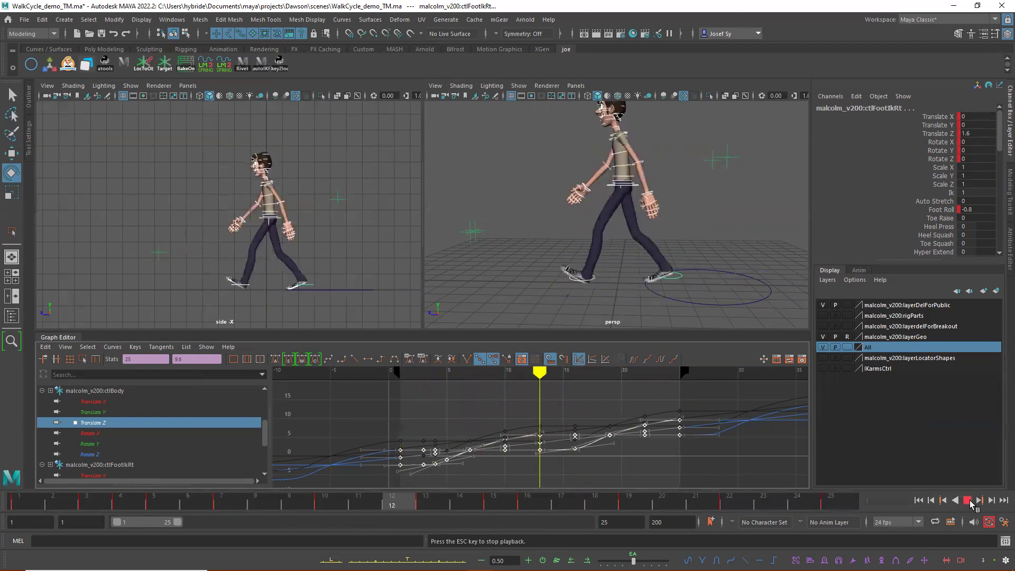
{"action": "left_click", "coordinate": [968, 502]}
{"action": "left_click", "coordinate": [20, 501]}
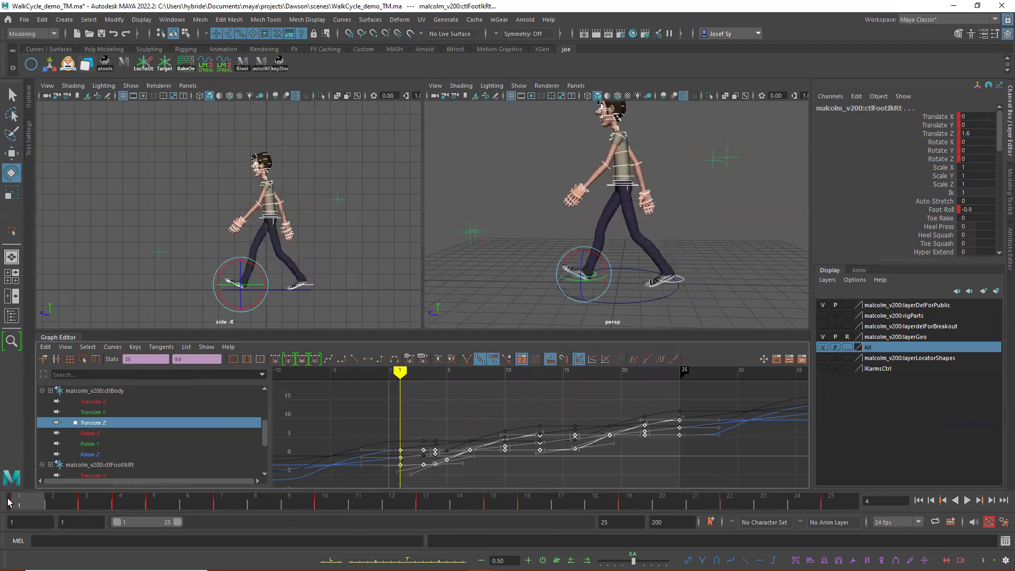
Clear the selection, play back the cycle again, and inspect ctlPlacement and the left foot control at frame 1.
{"action": "left_click", "coordinate": [761, 234]}
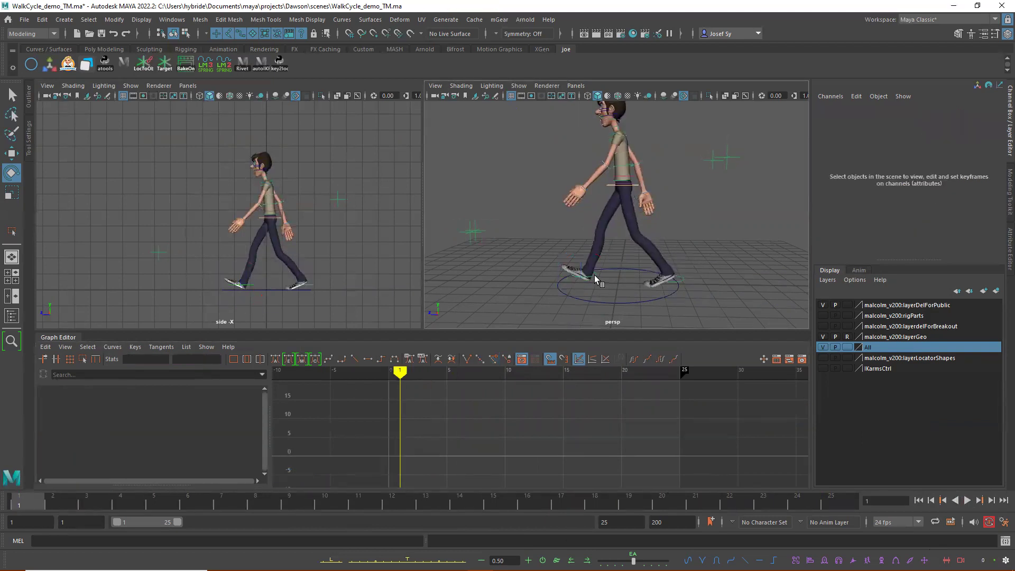
{"action": "left_click", "coordinate": [662, 279]}
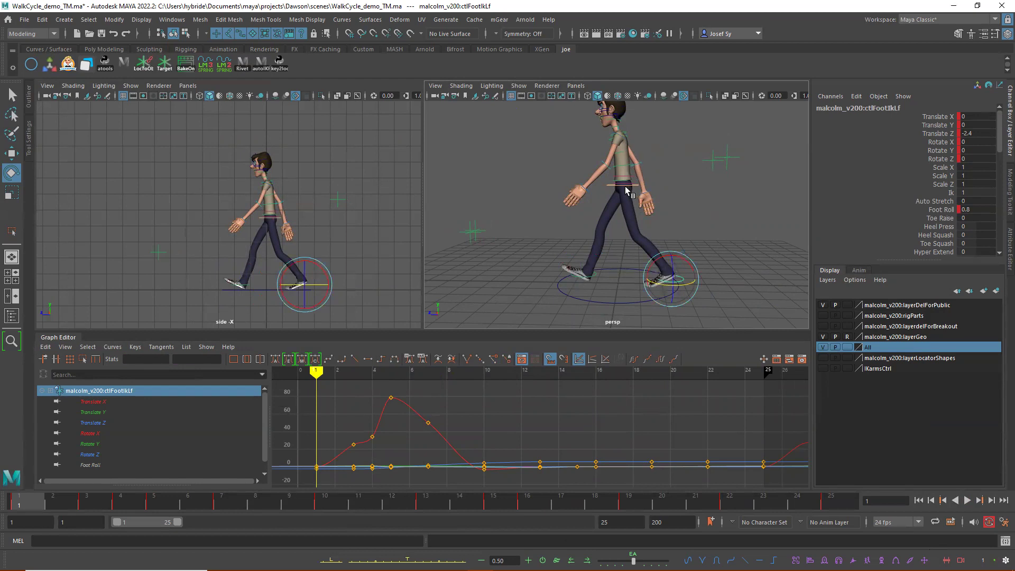
{"action": "left_click", "coordinate": [639, 312]}
{"action": "key", "text": "alt+v"}
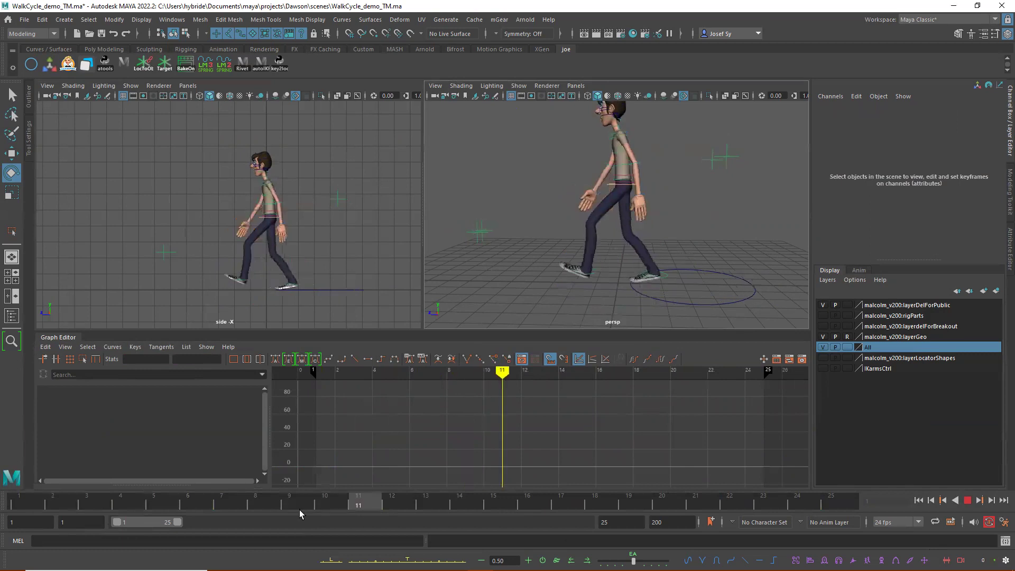
{"action": "key", "text": "alt+v"}
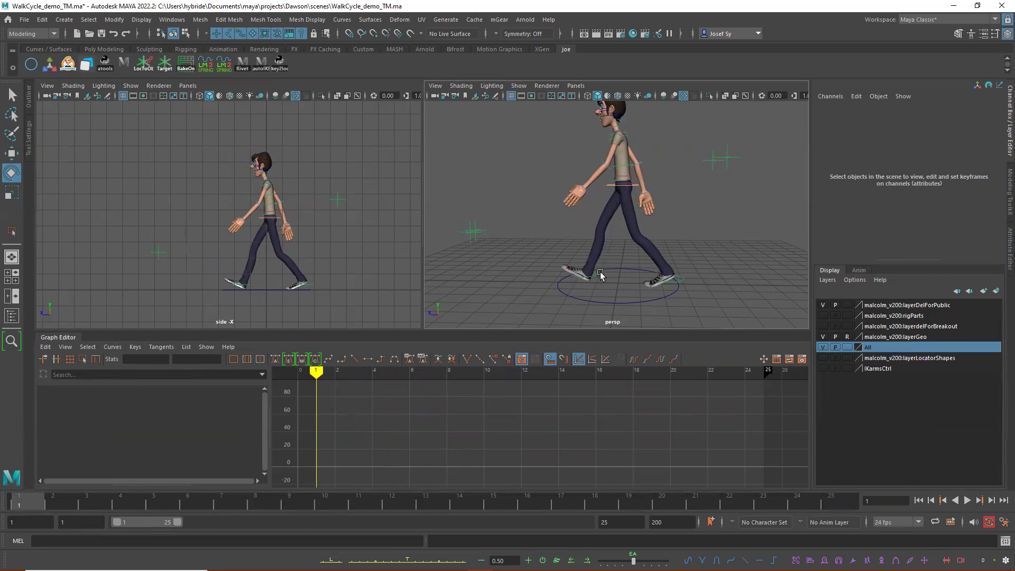
{"action": "left_click", "coordinate": [659, 301]}
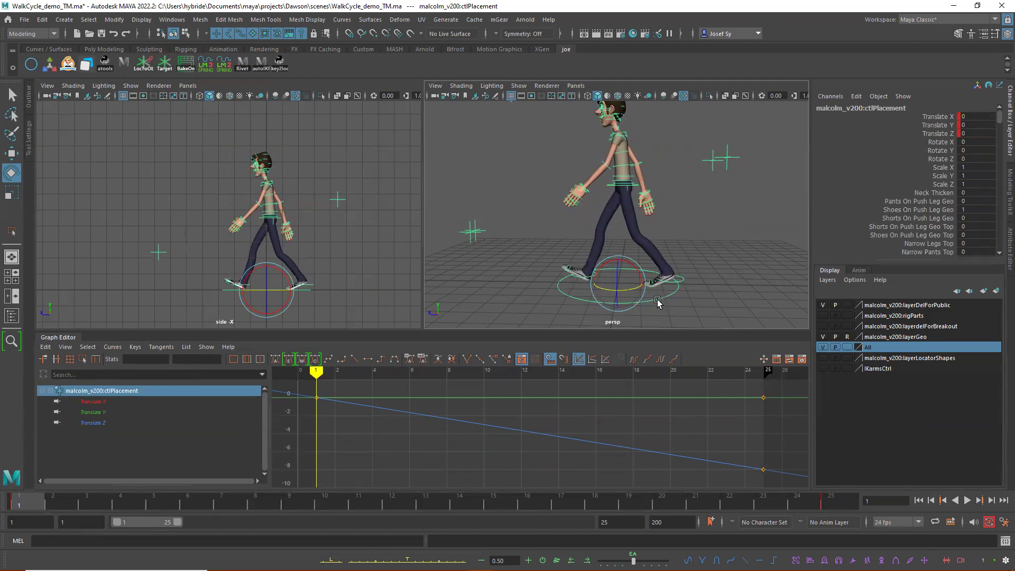
{"action": "left_click", "coordinate": [715, 244]}
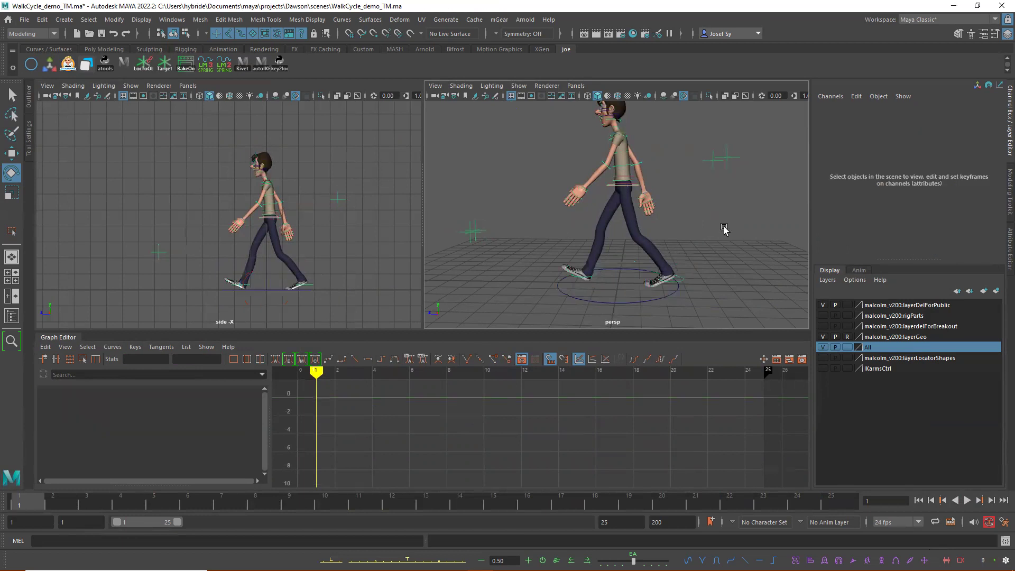
{"action": "left_click", "coordinate": [687, 283]}
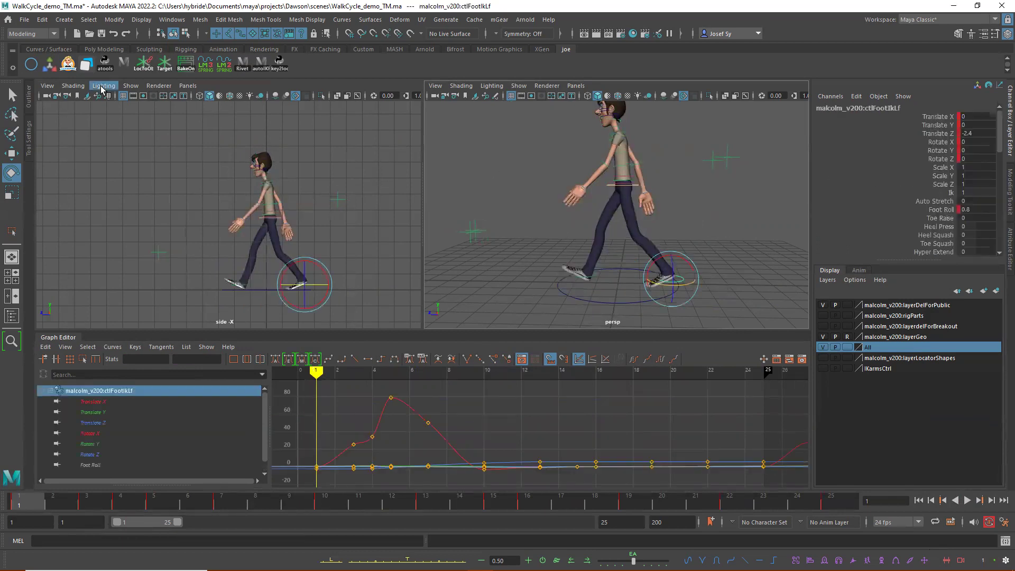
Create a locator at the origin and turn on the display of locators in the perspective view.
{"action": "left_click", "coordinate": [64, 20]}
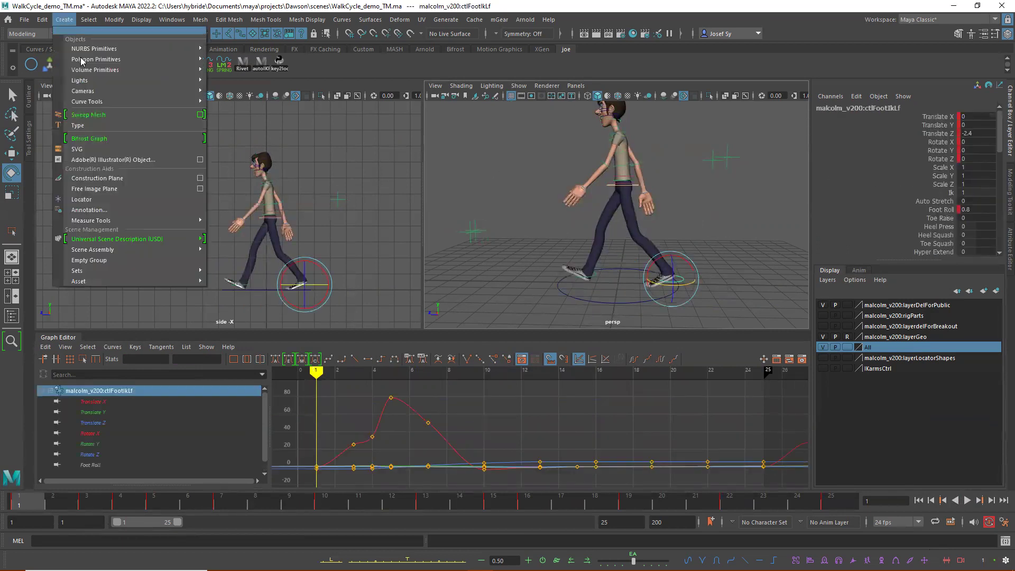
{"action": "left_click", "coordinate": [99, 200]}
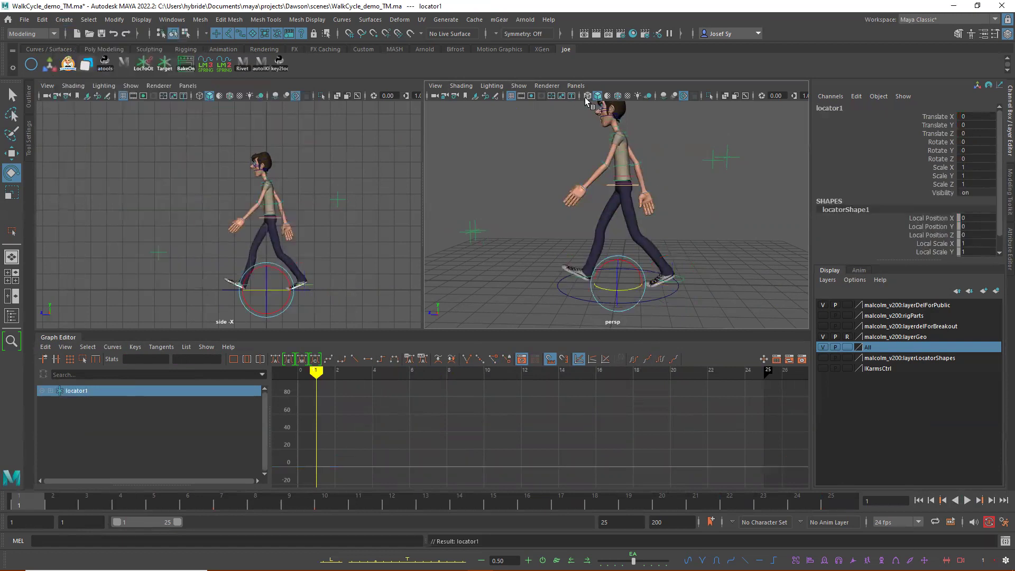
{"action": "left_click", "coordinate": [519, 85]}
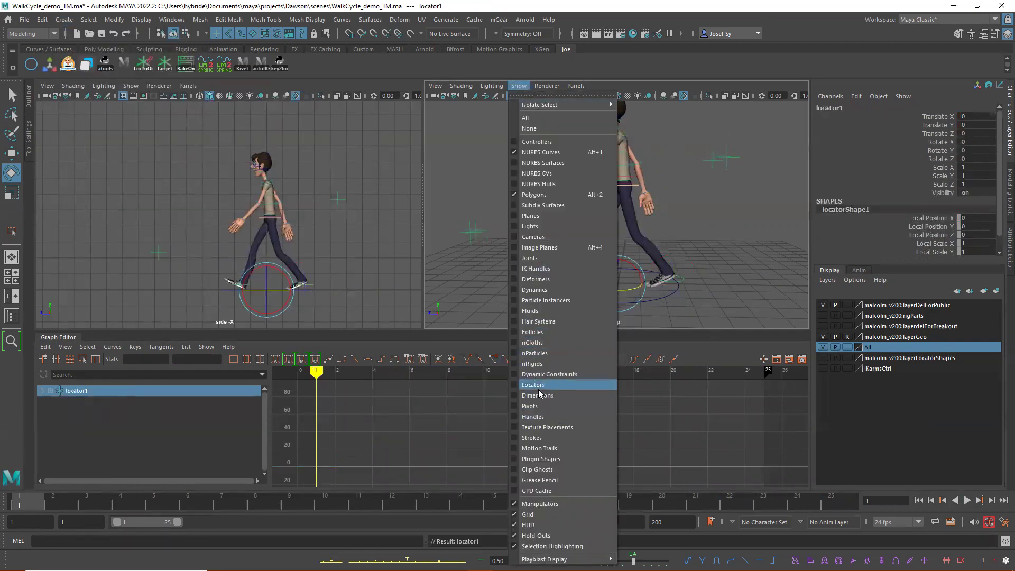
{"action": "left_click", "coordinate": [515, 385]}
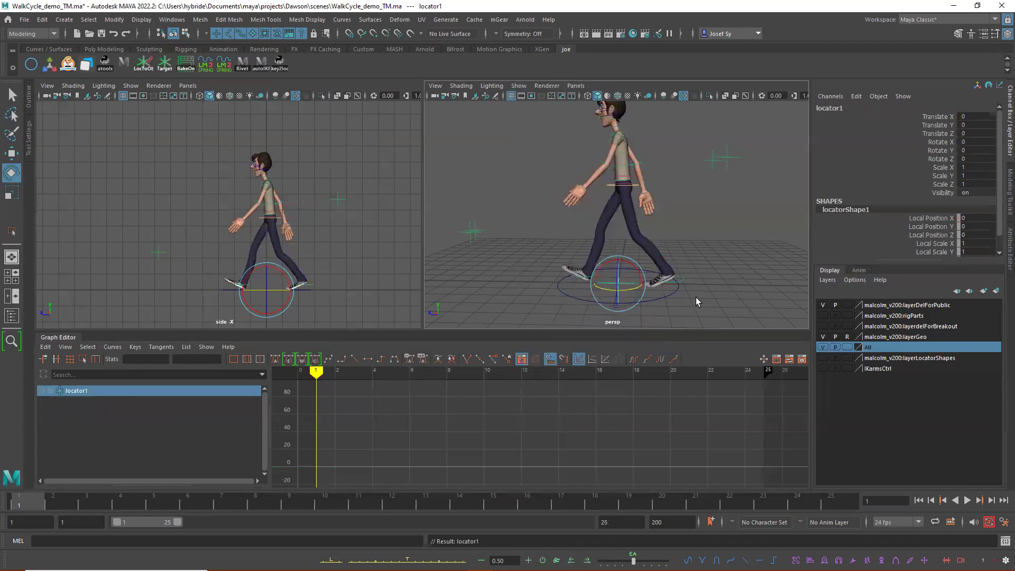
{"action": "left_click", "coordinate": [696, 296]}
{"action": "left_click", "coordinate": [618, 261]}
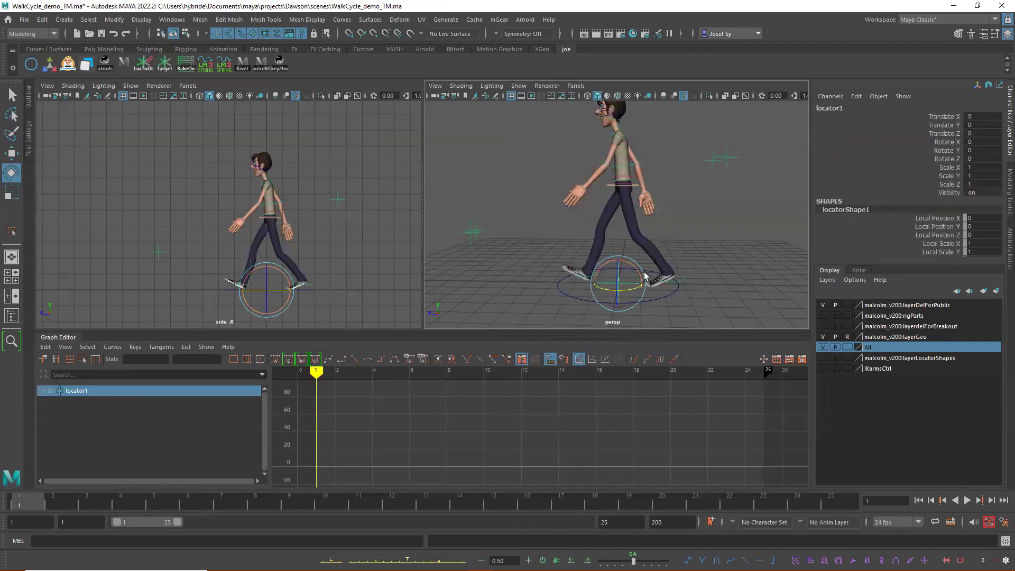
Duplicate the locator and place the copy on the ground at the right foot, at about X -1.7 and Z 1.6.
{"action": "left_click_drag", "start_coordinate": [685, 310], "coordinate": [602, 210], "text": "alt"}
{"action": "key", "text": "w"}
{"action": "key", "text": "ctrl+d"}
{"action": "left_click_drag", "start_coordinate": [667, 256], "coordinate": [740, 234], "text": "alt"}
{"action": "left_click", "coordinate": [625, 195]}
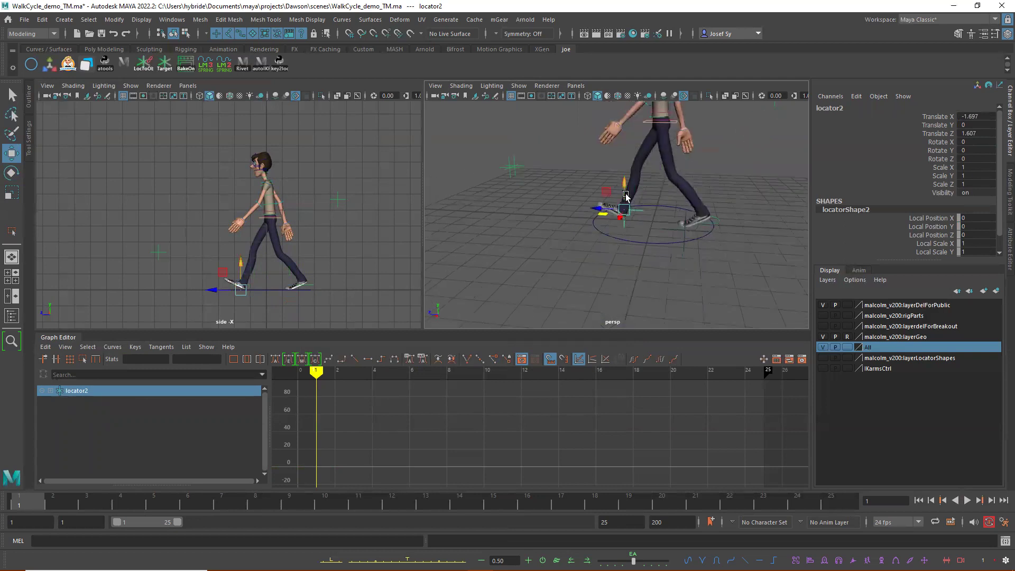
Duplicate the right foot's locator and raise the copy to hip height, at about Y 3.98 and Z 0.66.
{"action": "left_click", "coordinate": [633, 208]}
{"action": "key", "text": "ctrl+d"}
{"action": "left_click_drag", "start_coordinate": [608, 189], "coordinate": [627, 112]}
{"action": "left_click_drag", "start_coordinate": [663, 210], "coordinate": [703, 223], "text": "alt"}
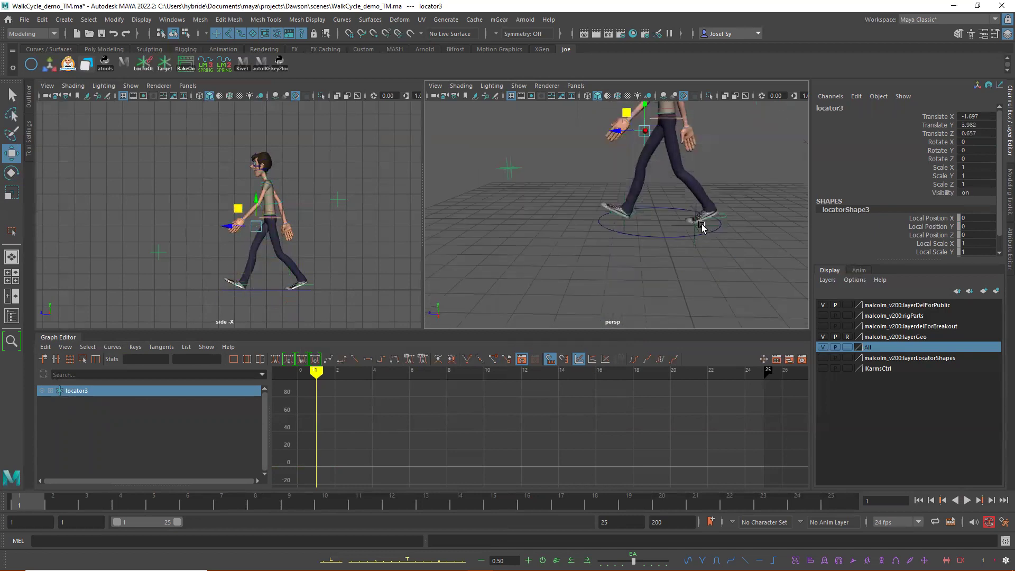
Parent-constrain the first locator to the left foot control ctlFootIkLf on all translate and rotate axes, without maintaining offset.
{"action": "left_click", "coordinate": [702, 227]}
{"action": "left_click", "coordinate": [725, 217]}
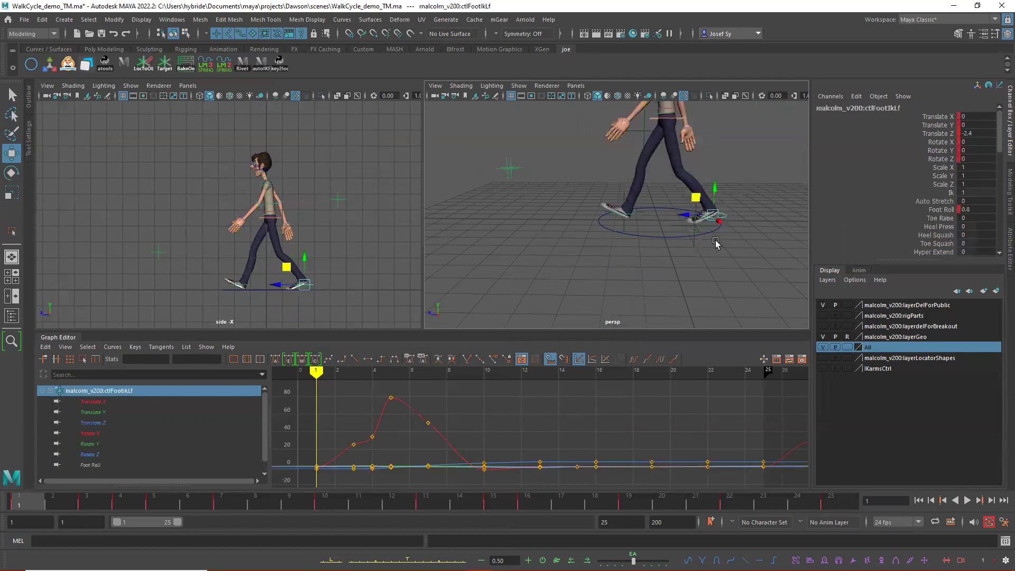
{"action": "left_click", "coordinate": [696, 244], "text": "shift"}
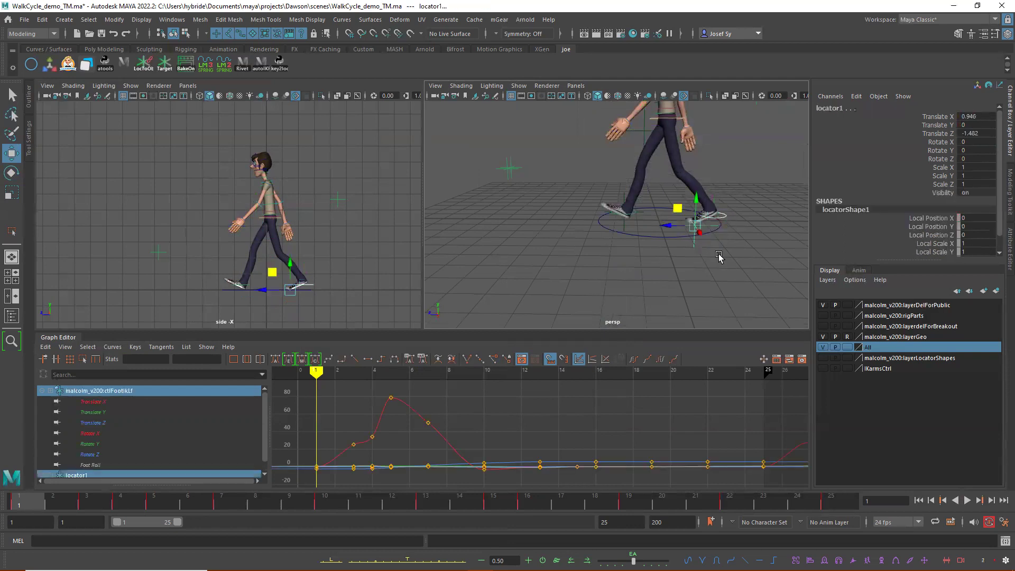
{"action": "left_click", "coordinate": [47, 34]}
{"action": "left_click", "coordinate": [29, 63]}
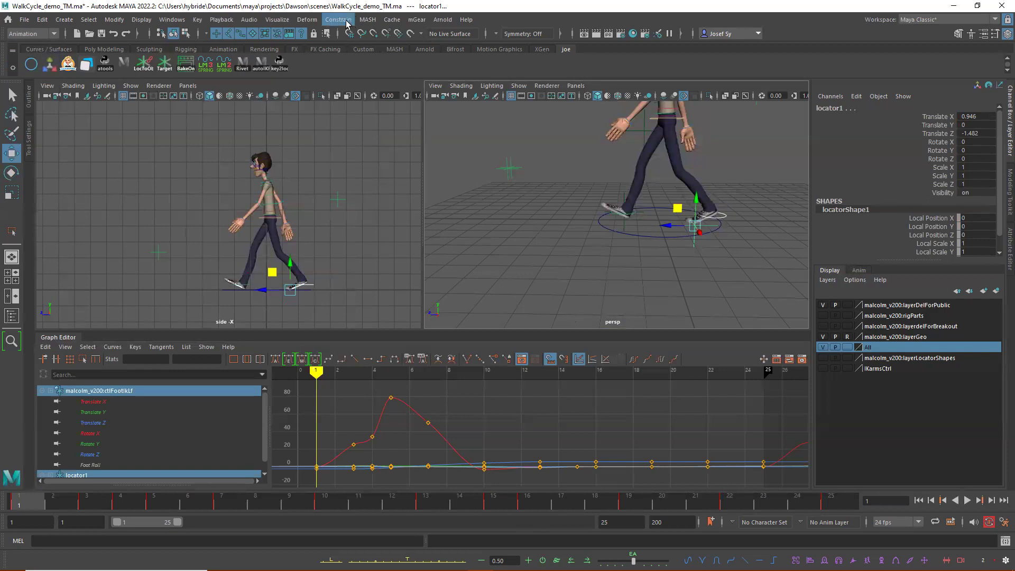
{"action": "left_click", "coordinate": [338, 20]}
{"action": "left_click", "coordinate": [439, 49]}
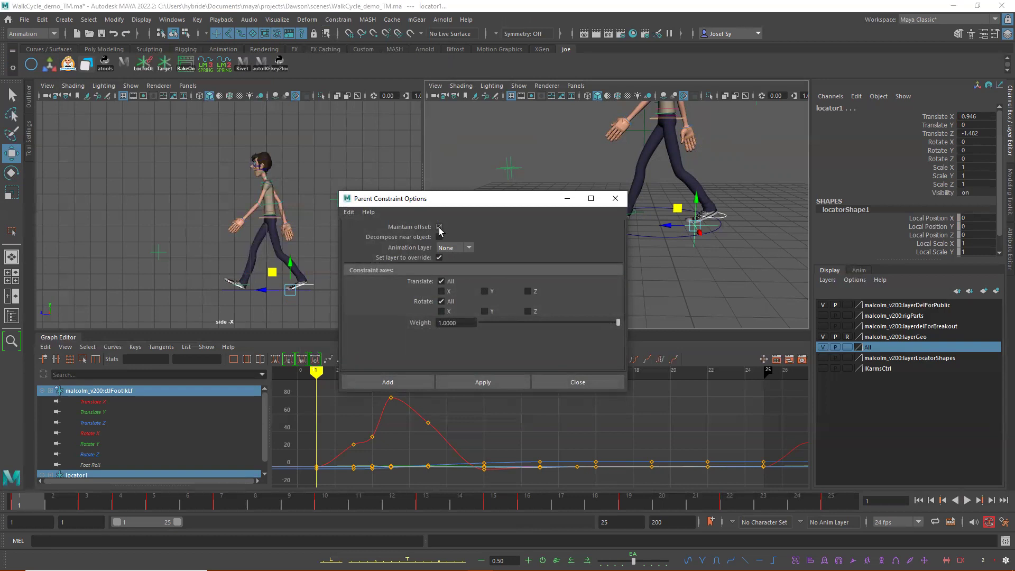
{"action": "left_click", "coordinate": [483, 382]}
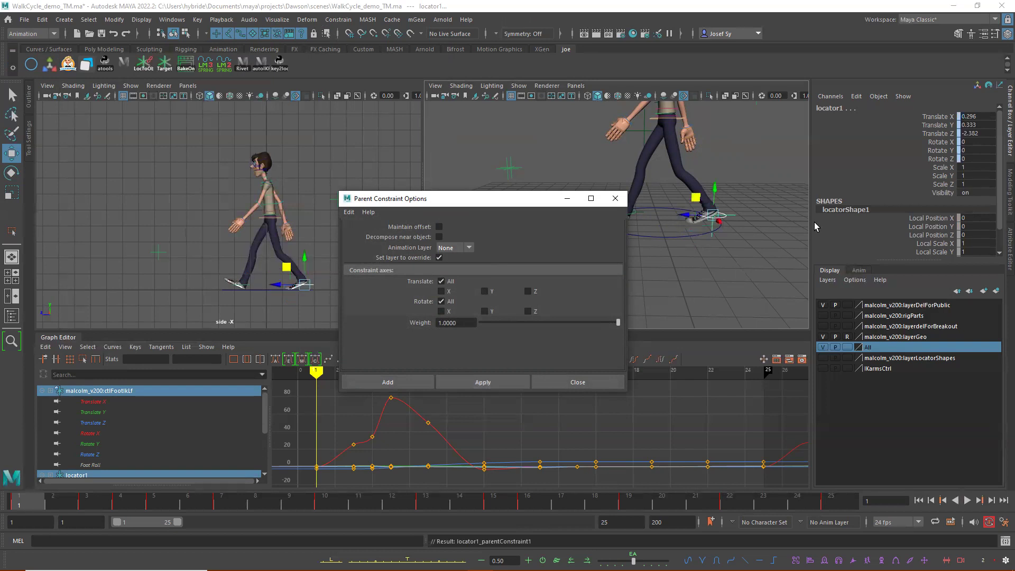
Parent-constrain the right foot's locator to the right foot control with the same options.
{"action": "left_click_drag", "start_coordinate": [519, 202], "coordinate": [165, 251]}
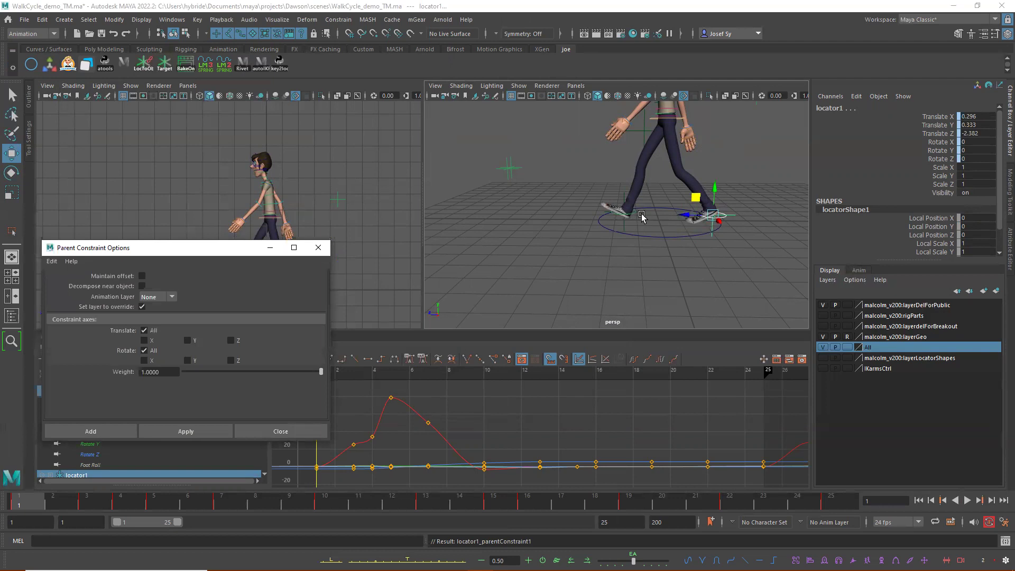
{"action": "left_click", "coordinate": [644, 217]}
{"action": "left_click", "coordinate": [644, 217], "text": "shift"}
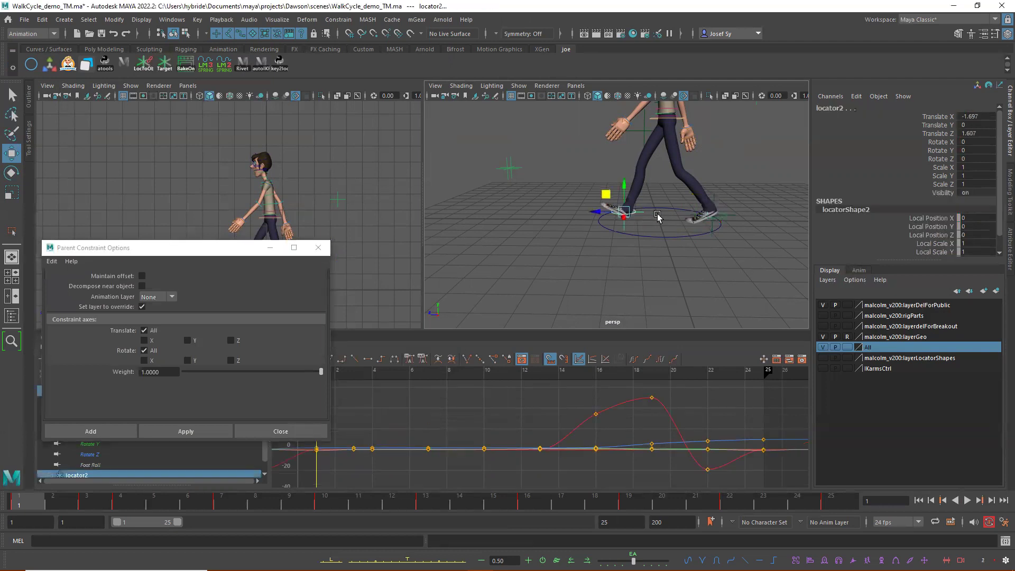
{"action": "left_click", "coordinate": [206, 430]}
Parent-constrain the hip-height locator to ctlBody with maintain offset off.
{"action": "left_click", "coordinate": [650, 119]}
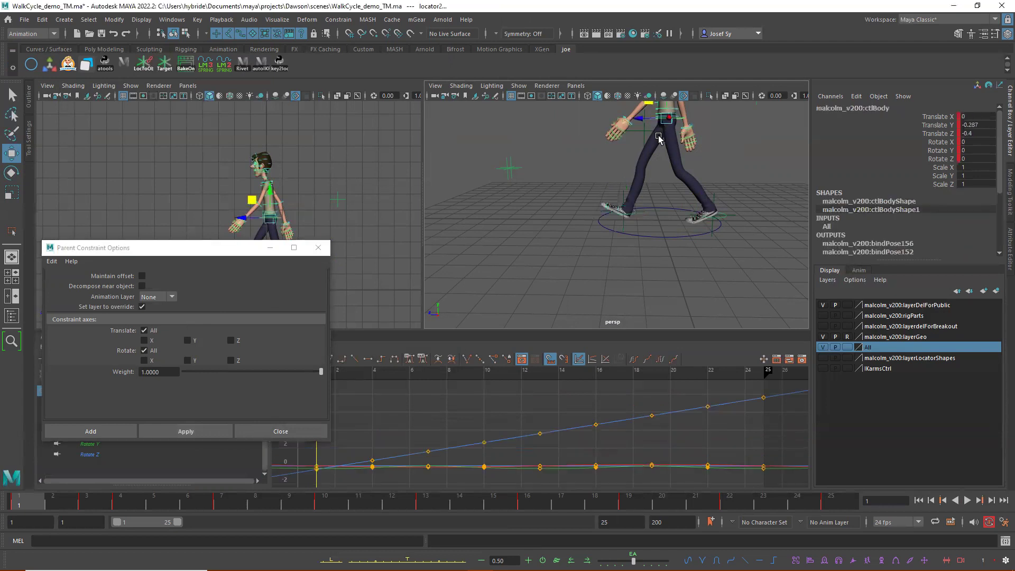
{"action": "left_click", "coordinate": [643, 135]}
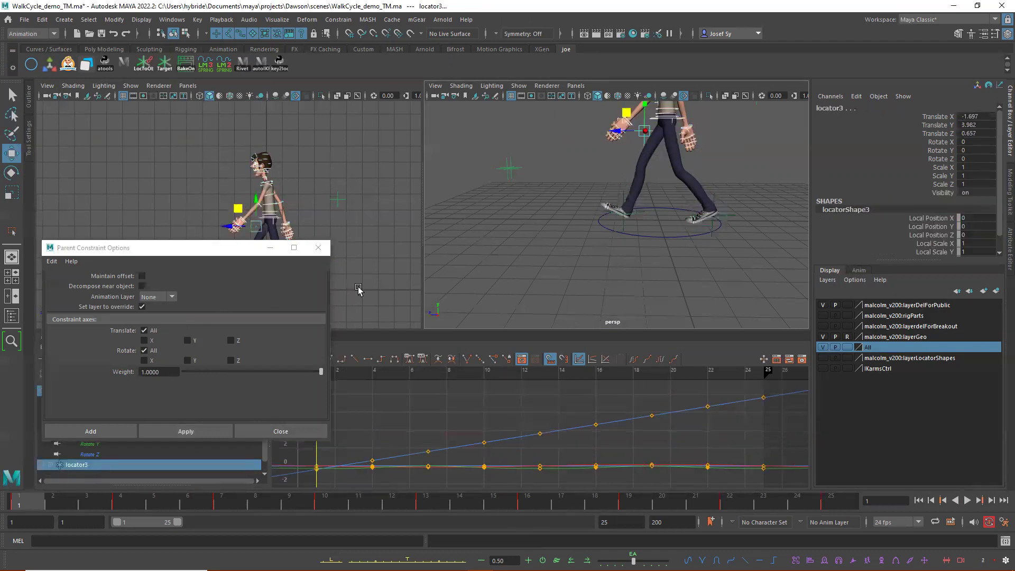
{"action": "left_click", "coordinate": [188, 432]}
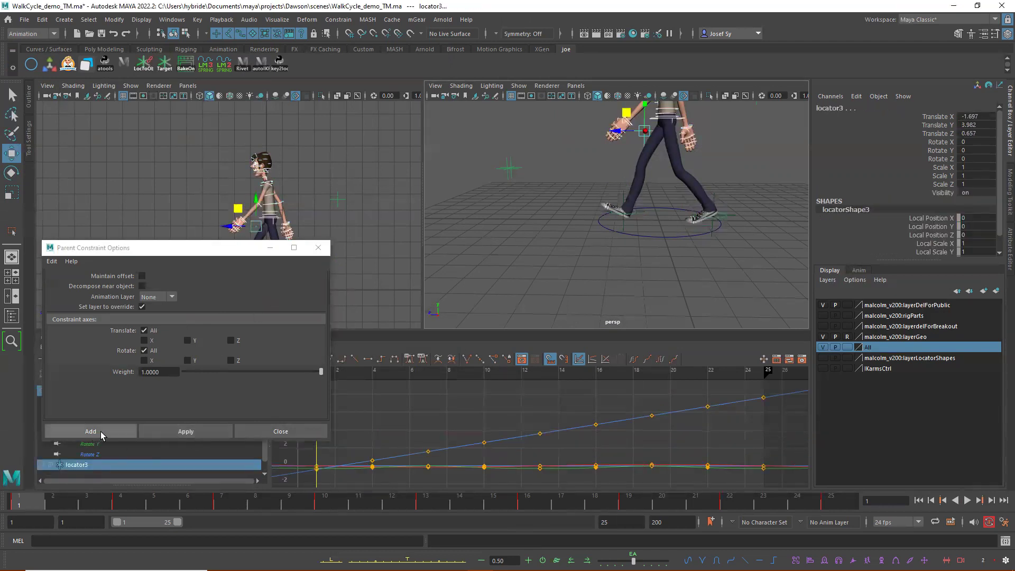
{"action": "left_click", "coordinate": [198, 431]}
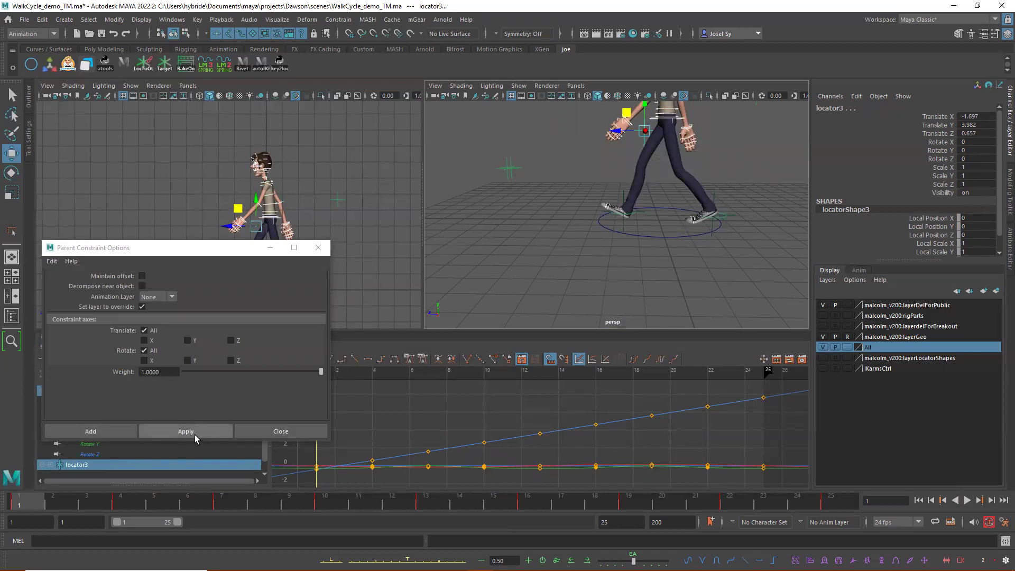
{"action": "left_click", "coordinate": [195, 431]}
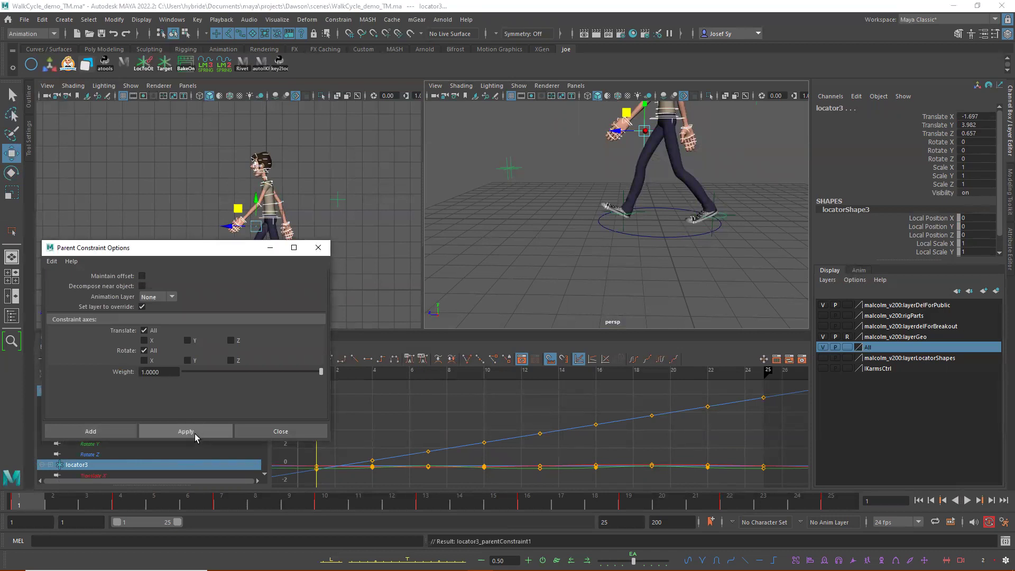
Select both foot locators and the body locator together, briefly playing back the cycle.
{"action": "left_click", "coordinate": [714, 213]}
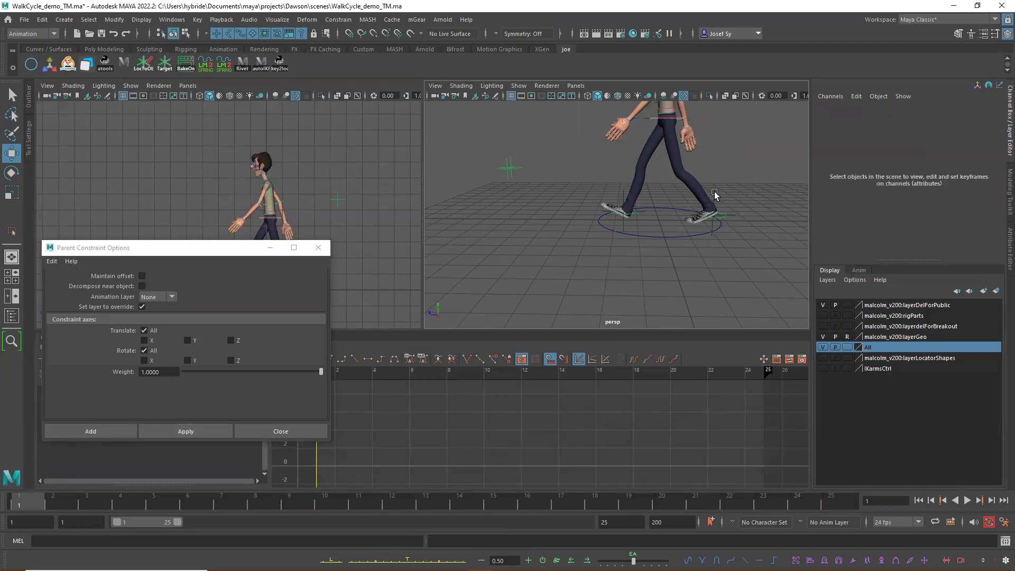
{"action": "left_click", "coordinate": [623, 193]}
{"action": "key", "text": "alt+v"}
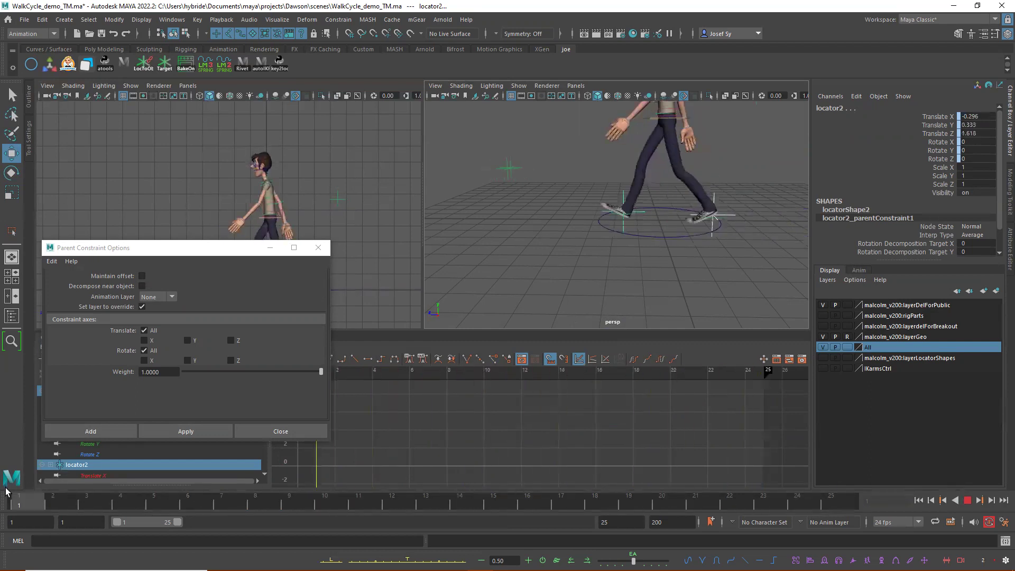
{"action": "key", "text": "alt+v"}
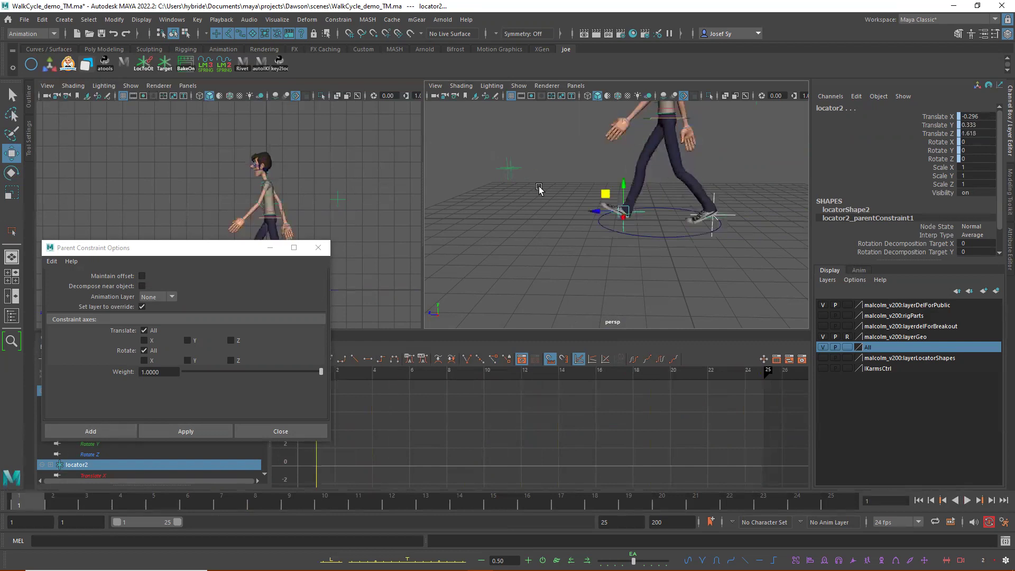
{"action": "left_click", "coordinate": [643, 121]}
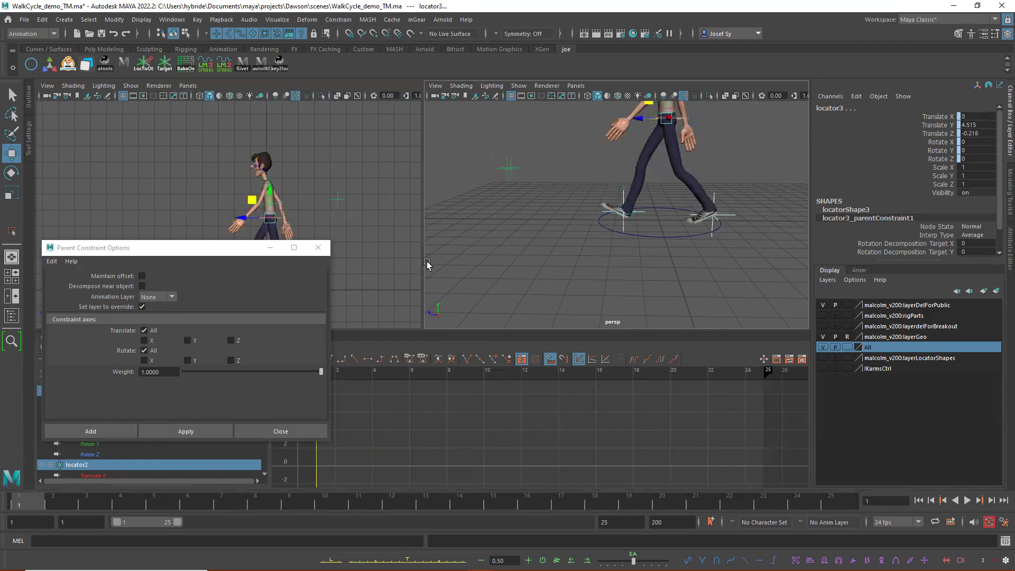
Close the Parent Constraint options and keep the three locators selected.
{"action": "left_click", "coordinate": [228, 250]}
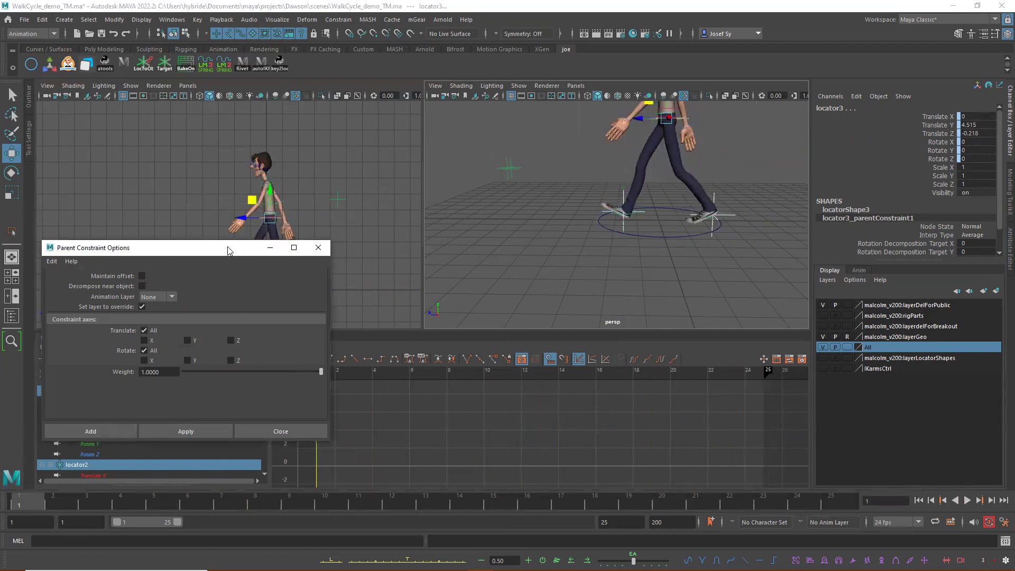
{"action": "left_click_drag", "start_coordinate": [229, 251], "coordinate": [491, 256]}
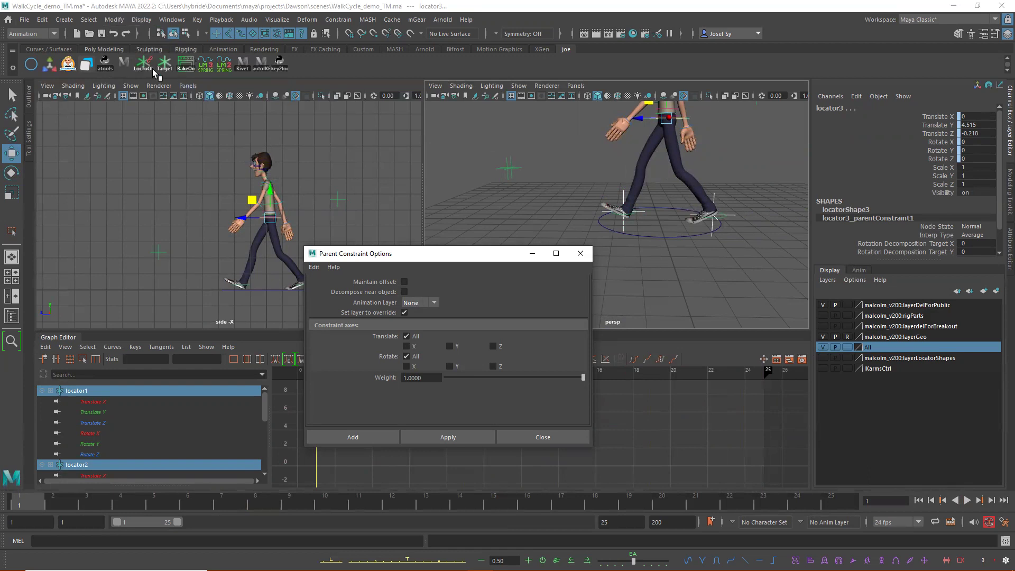
{"action": "mouse_move", "coordinate": [682, 570]}
{"action": "left_click", "coordinate": [582, 255]}
{"action": "left_click", "coordinate": [523, 248]}
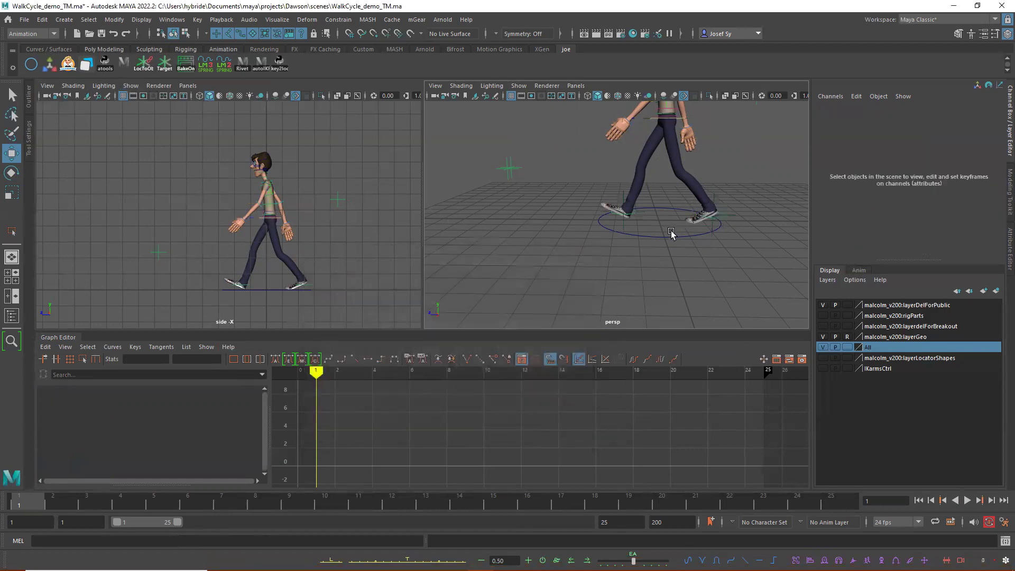
{"action": "key", "text": "ctrl+z"}
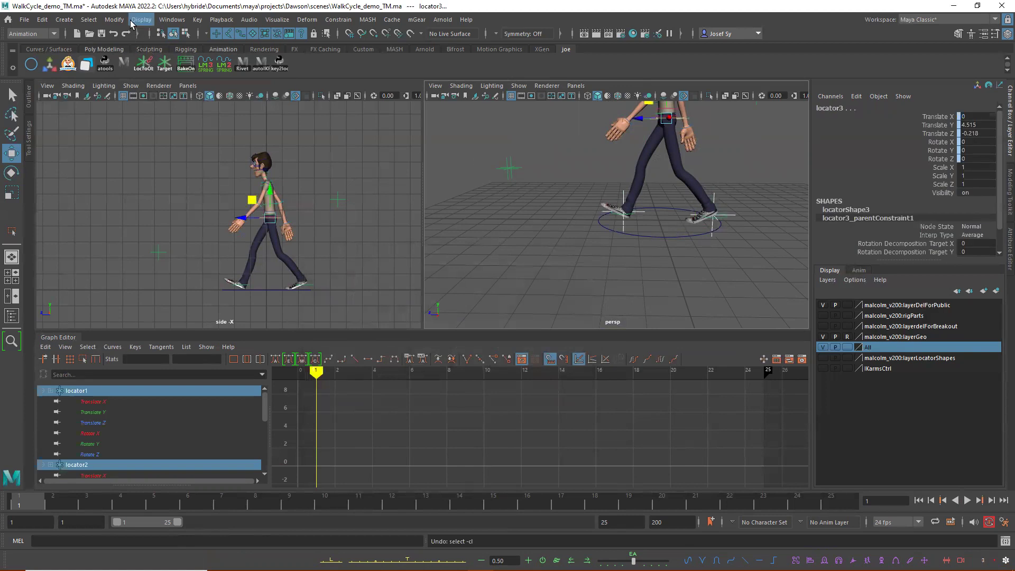
{"action": "left_click", "coordinate": [197, 20]}
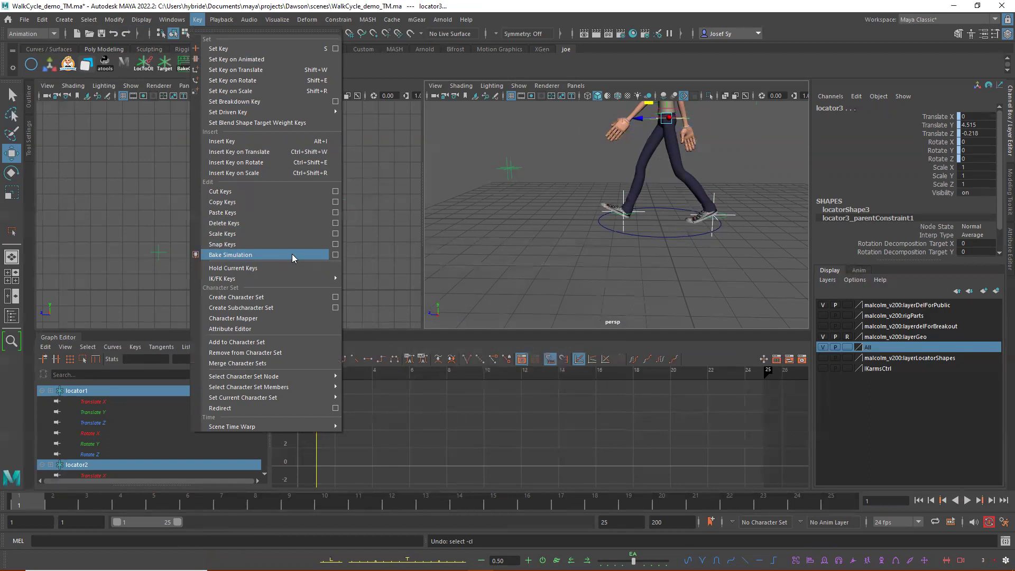
{"action": "left_click", "coordinate": [335, 255]}
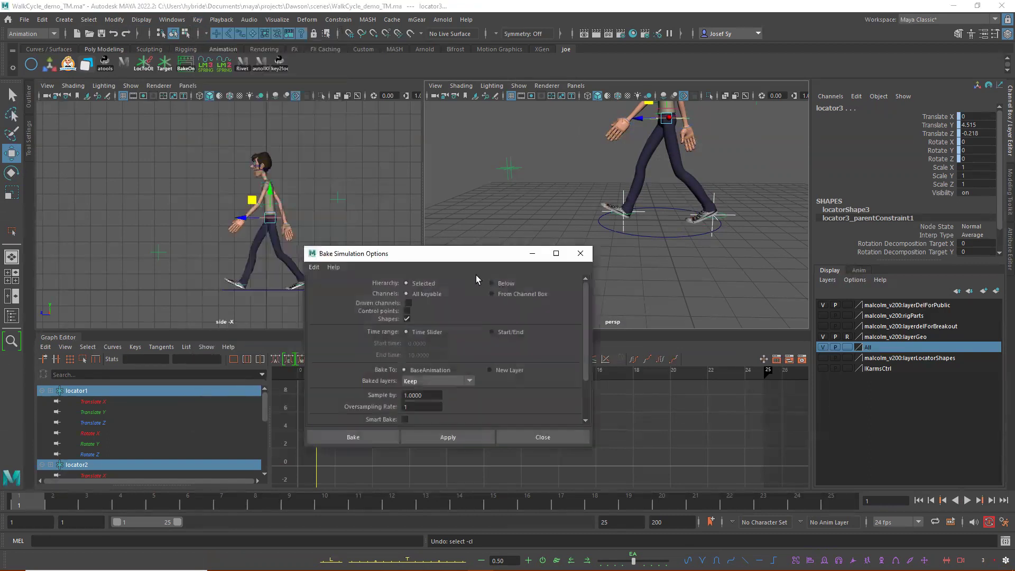
{"action": "left_click", "coordinate": [560, 437]}
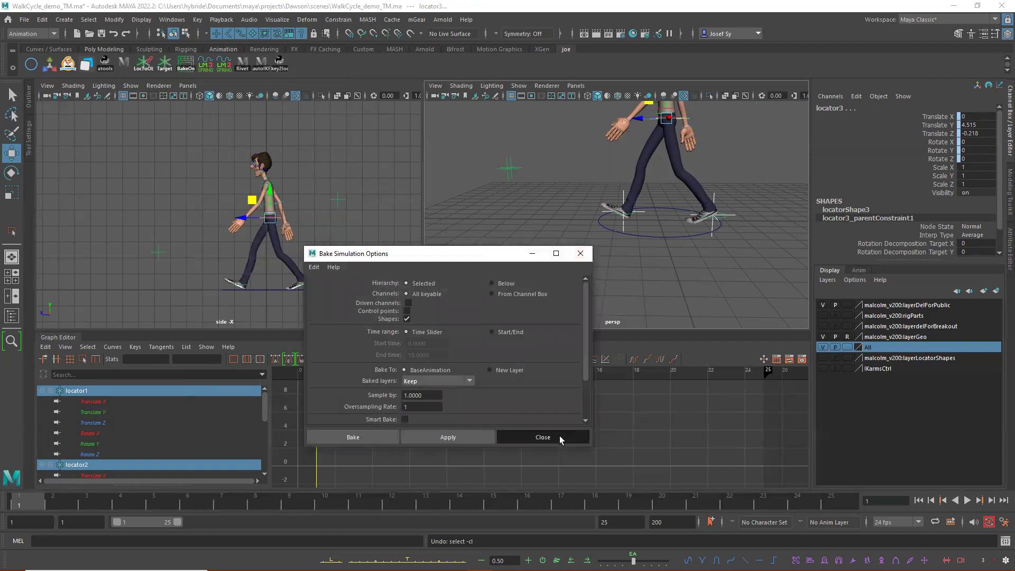
Bake the three locators' keyable channels over the time slider range, sampling by 1.
{"action": "left_click", "coordinate": [197, 19]}
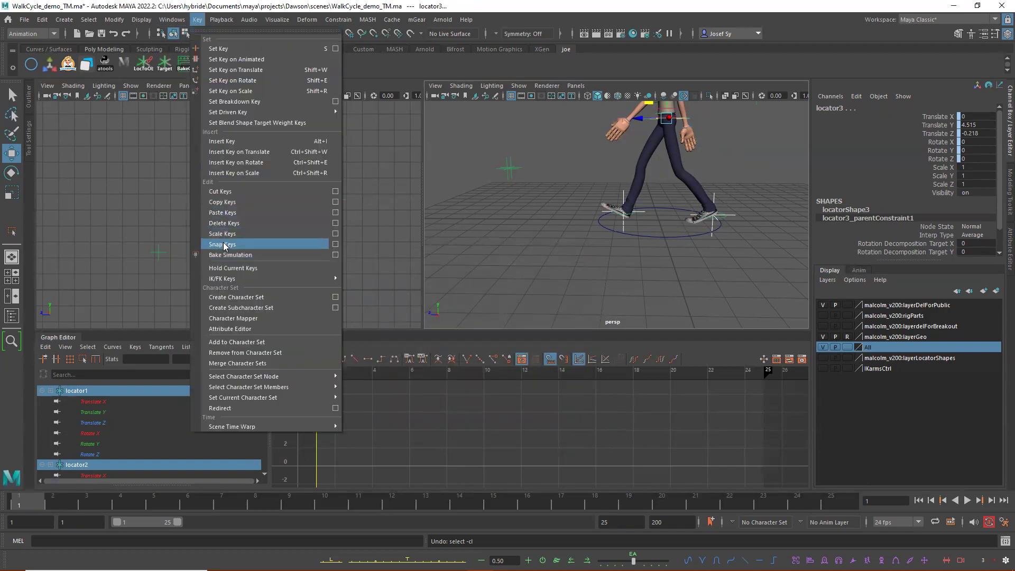
{"action": "left_click", "coordinate": [335, 255]}
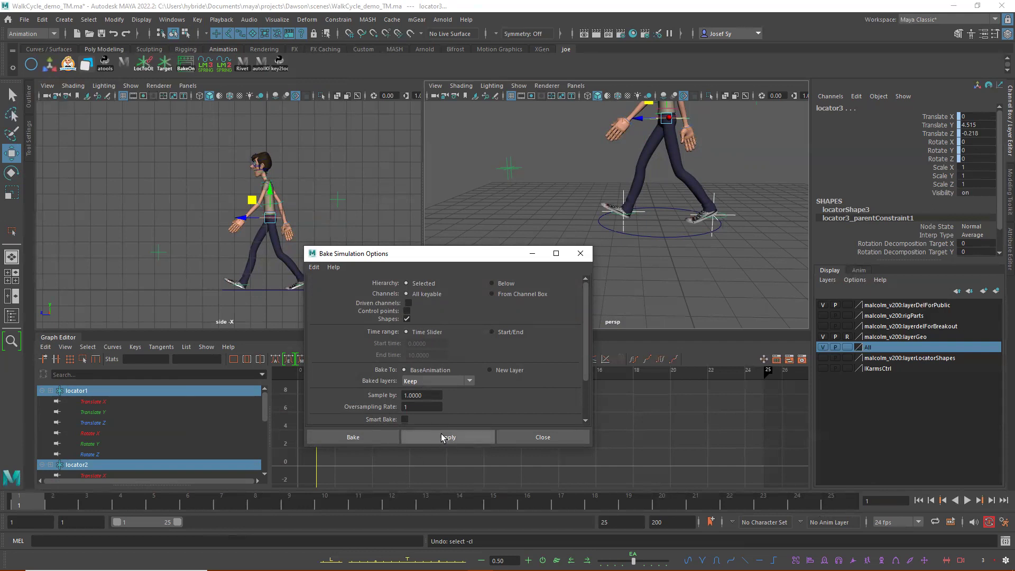
{"action": "left_click", "coordinate": [375, 437]}
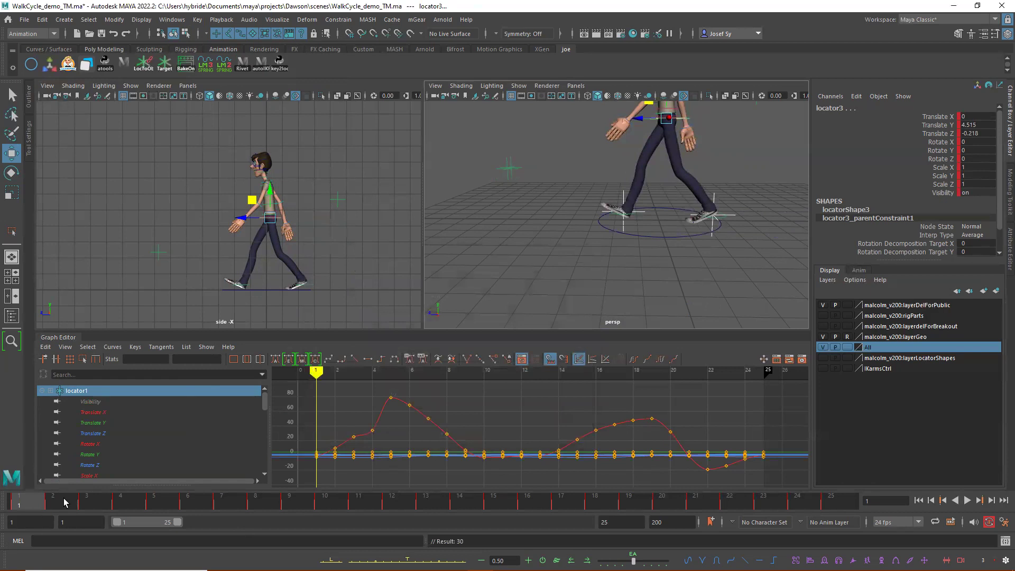
Check the baked curves of the foot and body locators one by one and clear the selection.
{"action": "left_click", "coordinate": [712, 195]}
{"action": "left_click", "coordinate": [624, 190]}
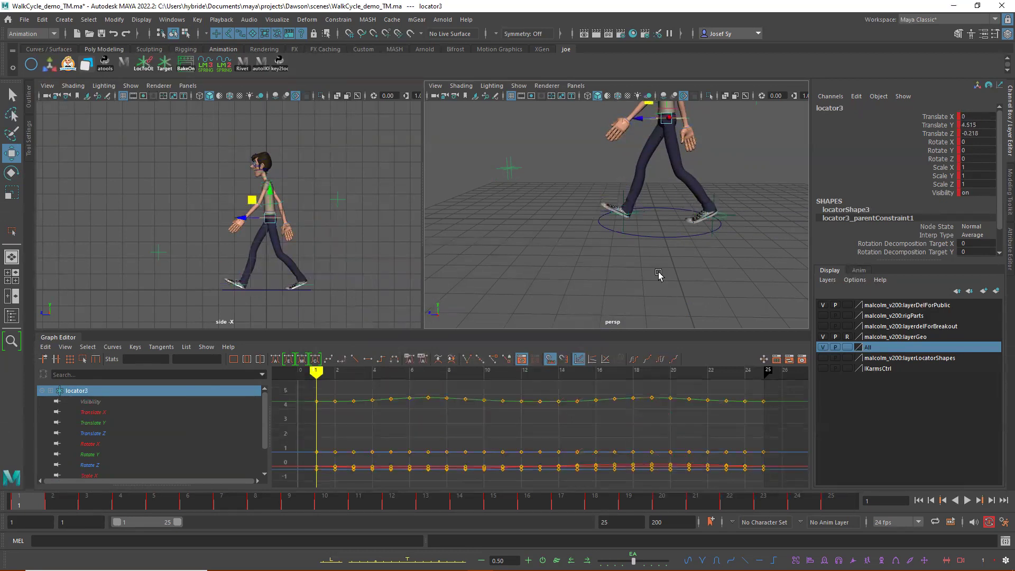
{"action": "left_click", "coordinate": [656, 290]}
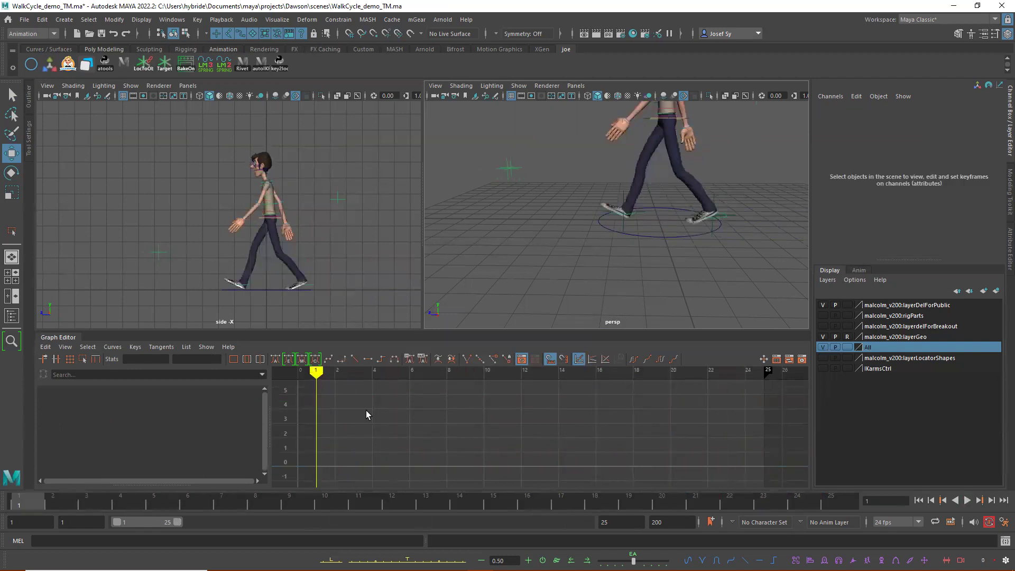
Select ctlPlacement and show its whole translate curves in the Graph Editor.
{"action": "left_click", "coordinate": [668, 238]}
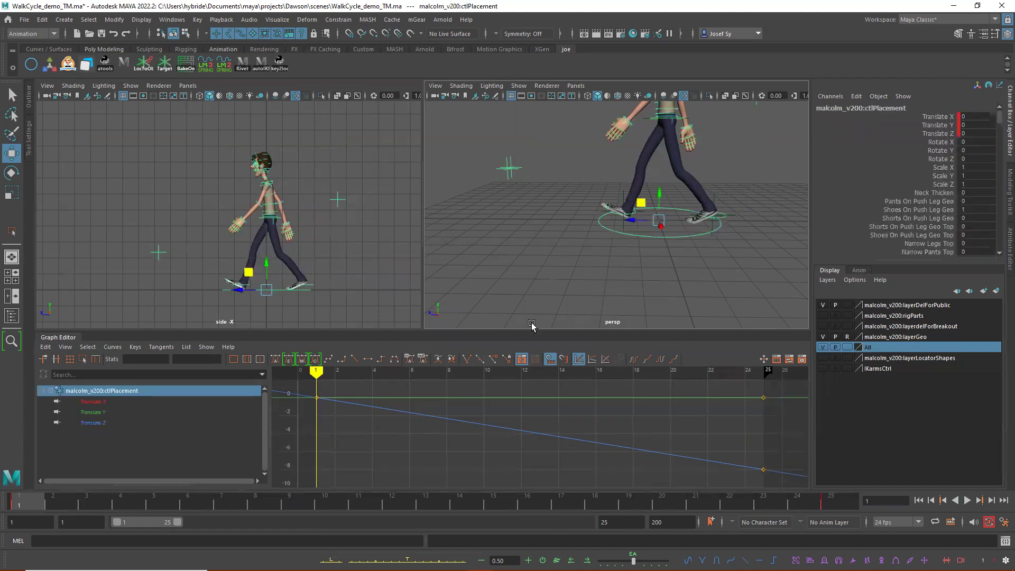
{"action": "scroll", "coordinate": [594, 426], "scroll_direction": "down", "scroll_amount": 4}
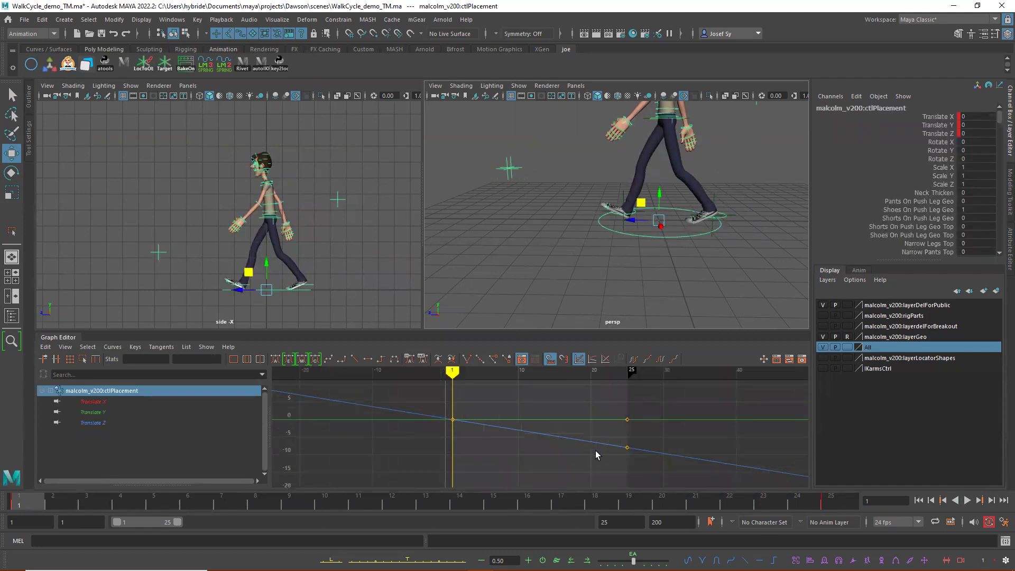
{"action": "left_click_drag", "start_coordinate": [386, 404], "coordinate": [431, 403]}
Try to delete ctlPlacement's keys over the range of frames 1 to 25 from the time slider, and undo the deletion.
{"action": "left_click_drag", "start_coordinate": [10, 503], "coordinate": [848, 505], "text": "shift"}
{"action": "right_click", "coordinate": [848, 505]}
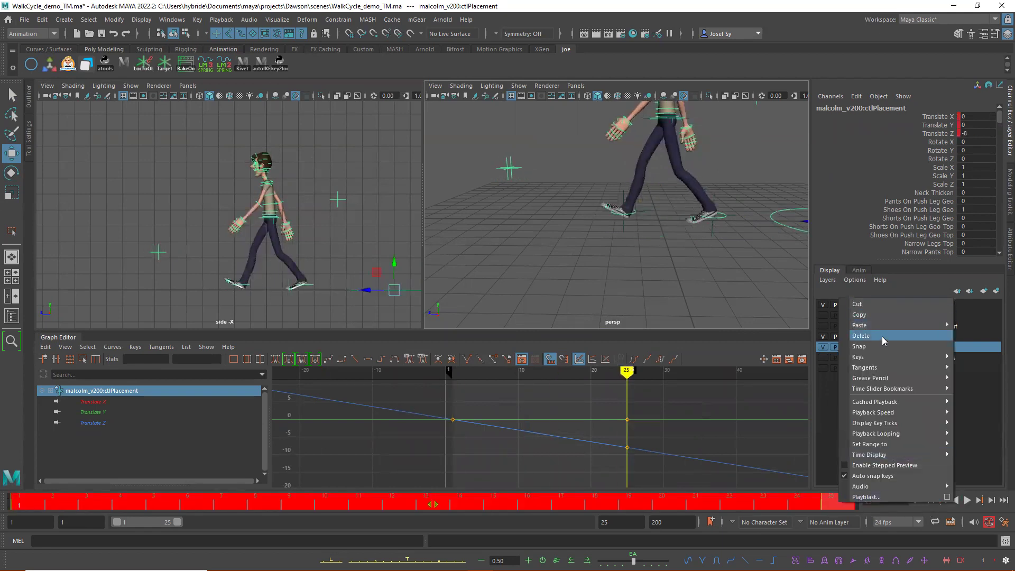
{"action": "left_click", "coordinate": [861, 337]}
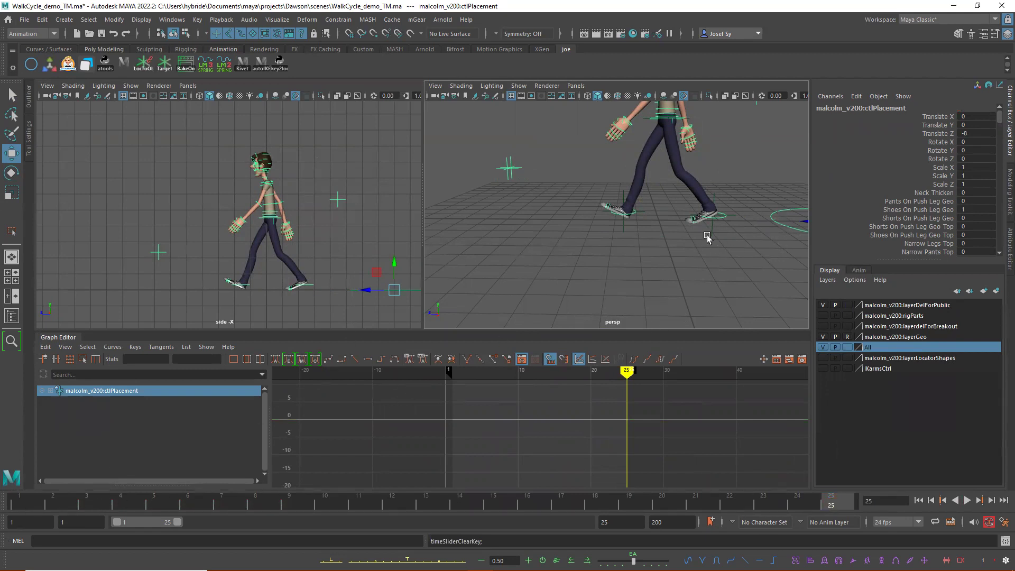
{"action": "key", "text": "ctrl+z"}
Return to frame 1 and delete all of ctlPlacement's translate keys in the Graph Editor.
{"action": "left_click", "coordinate": [27, 505]}
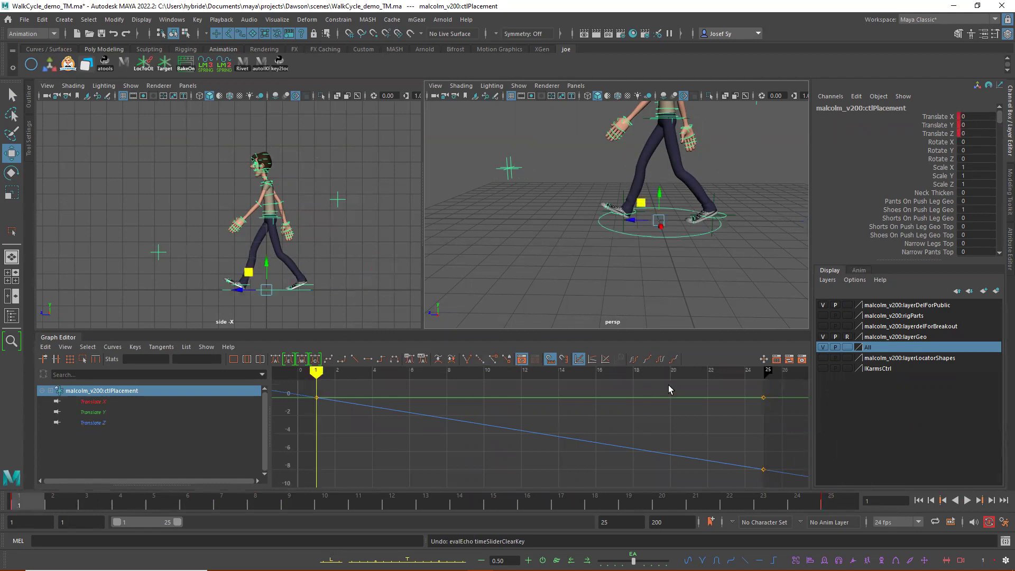
{"action": "scroll", "coordinate": [566, 421], "scroll_direction": "down", "scroll_amount": 5}
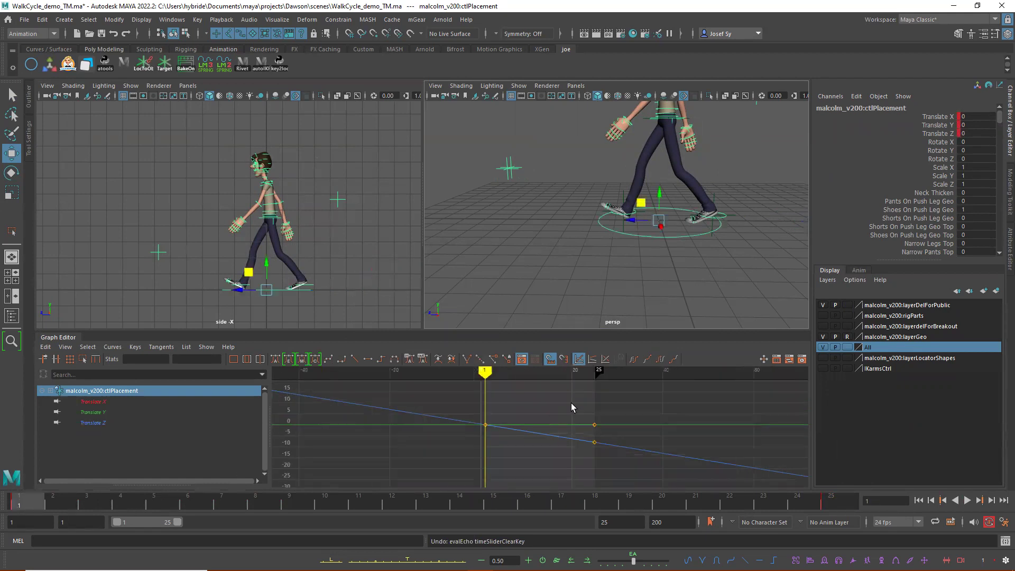
{"action": "left_click_drag", "start_coordinate": [571, 403], "coordinate": [629, 461]}
{"action": "key", "text": "Delete"}
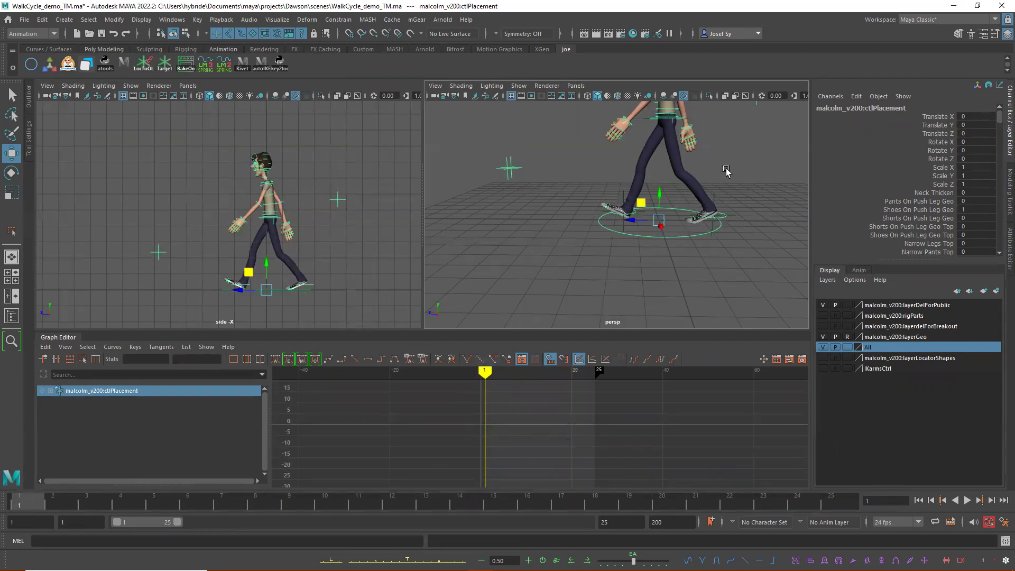
{"action": "scroll", "coordinate": [725, 173], "scroll_direction": "down", "scroll_amount": 5}
{"action": "left_click_drag", "start_coordinate": [686, 211], "coordinate": [655, 210], "text": "alt"}
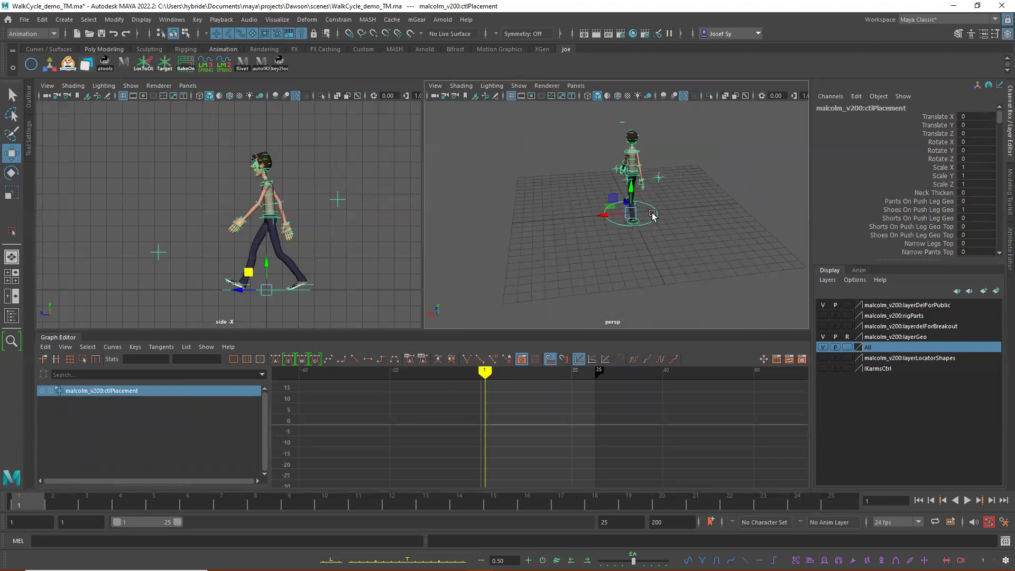
Play back the walk cycle to check ctlPlacement without its translate animation, and go back to frame 1.
{"action": "key", "text": "alt+v"}
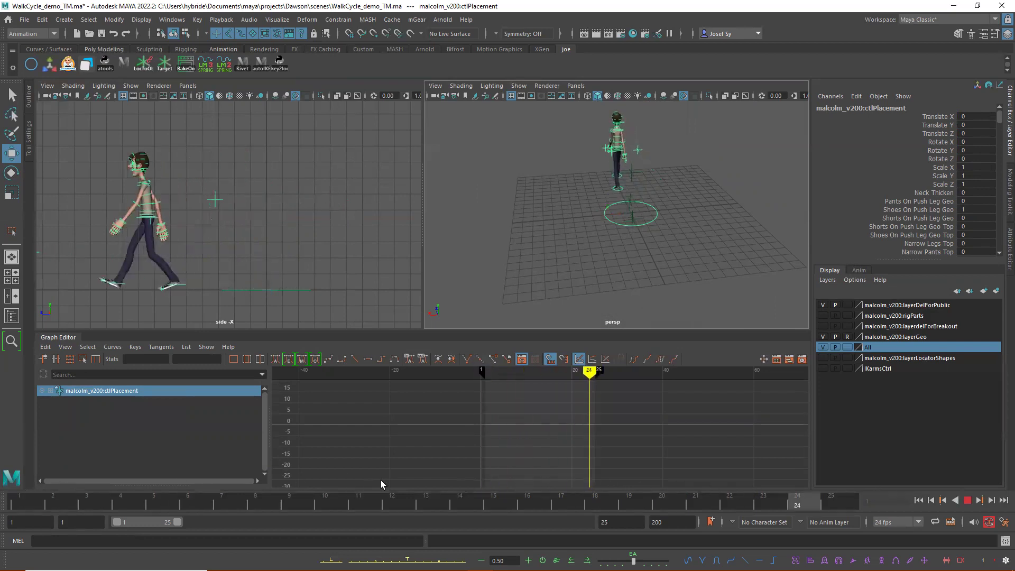
{"action": "key", "text": "alt+shift+v"}
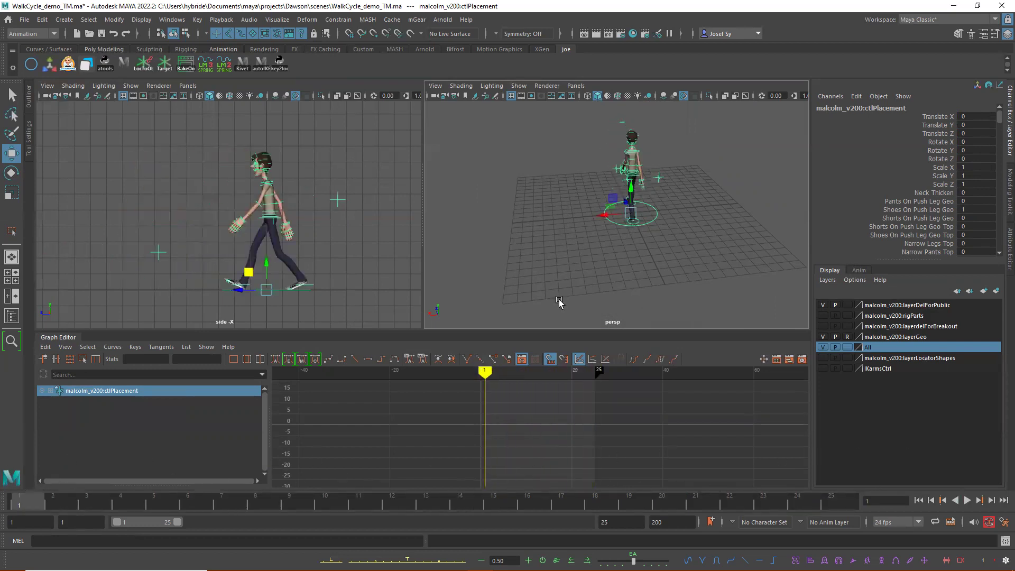
Compare the left foot control ctlFootIkLf with locator1 at the same foot by selecting each in turn, and clear the selection.
{"action": "left_click_drag", "start_coordinate": [642, 256], "coordinate": [710, 250], "text": "alt"}
{"action": "scroll", "coordinate": [710, 247], "scroll_direction": "up", "scroll_amount": 7}
{"action": "middle_click_drag", "start_coordinate": [700, 247], "coordinate": [616, 271], "text": "alt"}
{"action": "middle_click_drag", "start_coordinate": [736, 228], "coordinate": [706, 248], "text": "alt"}
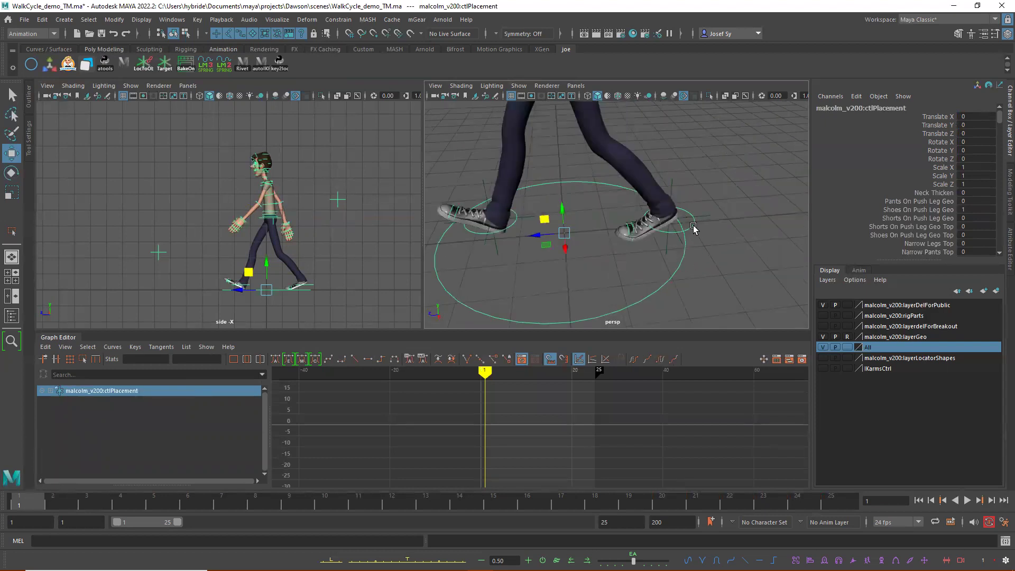
{"action": "left_click", "coordinate": [690, 224]}
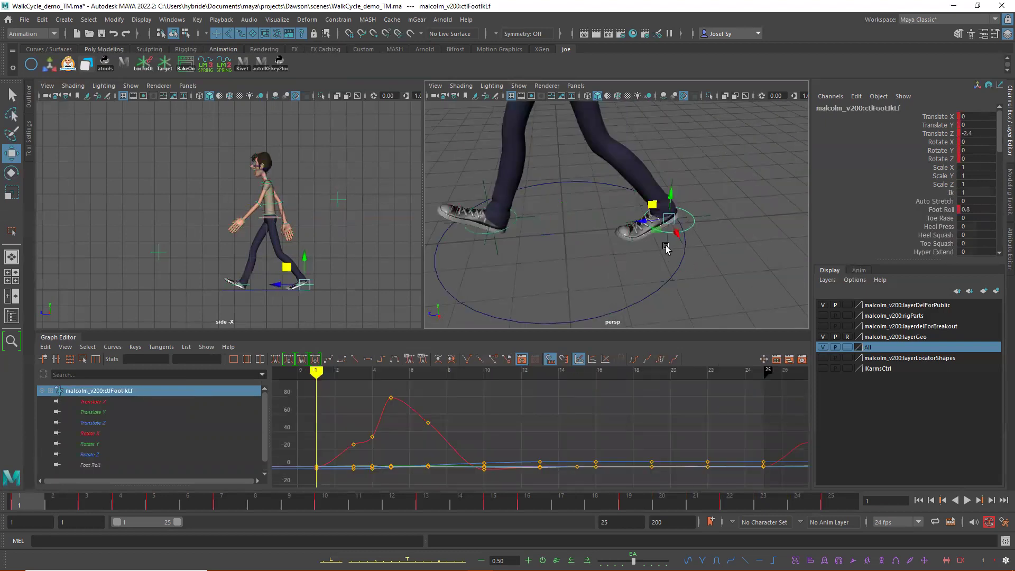
{"action": "left_click", "coordinate": [708, 215]}
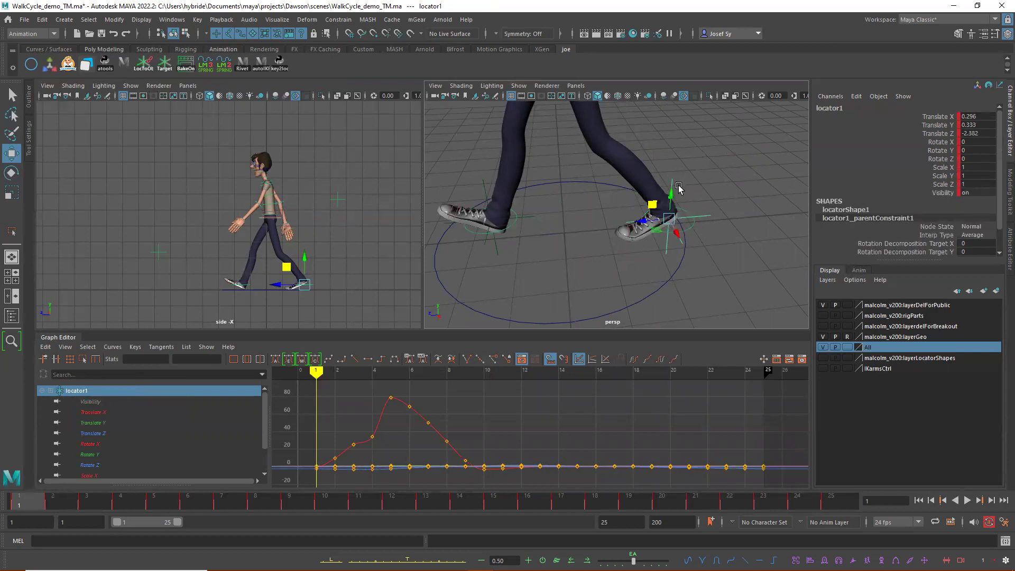
{"action": "left_click", "coordinate": [692, 227]}
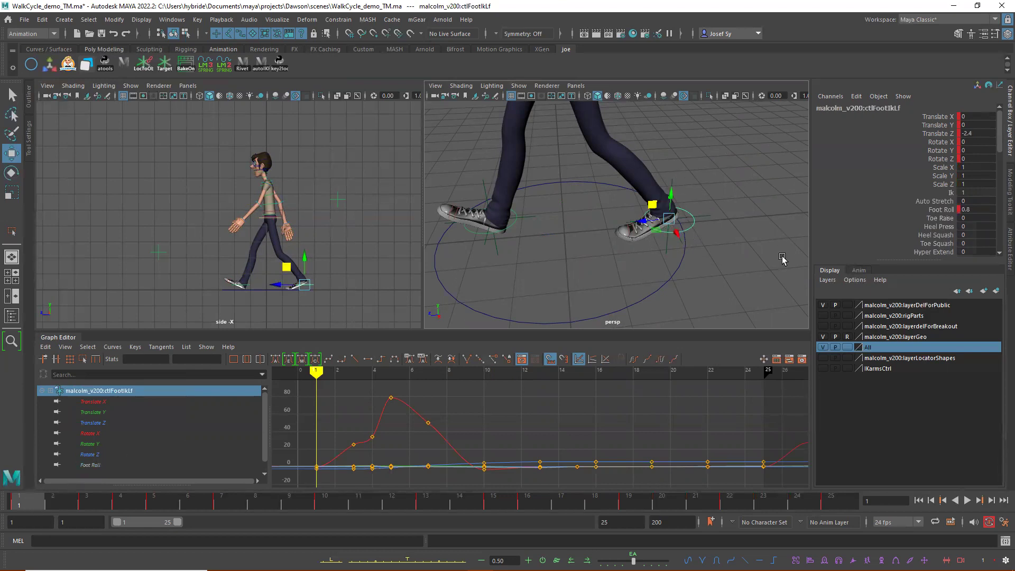
{"action": "left_click", "coordinate": [722, 231]}
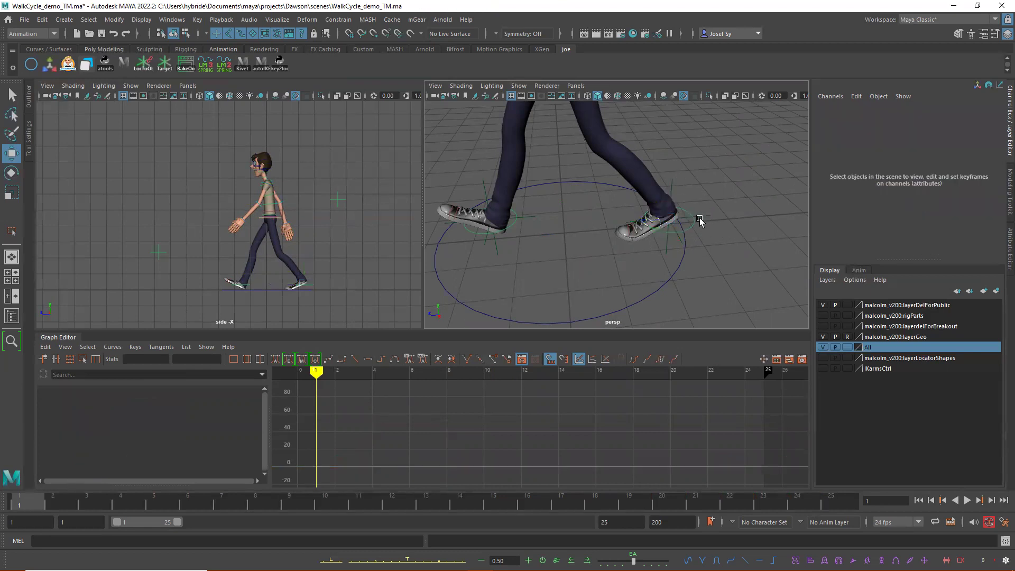
{"action": "left_click", "coordinate": [706, 217]}
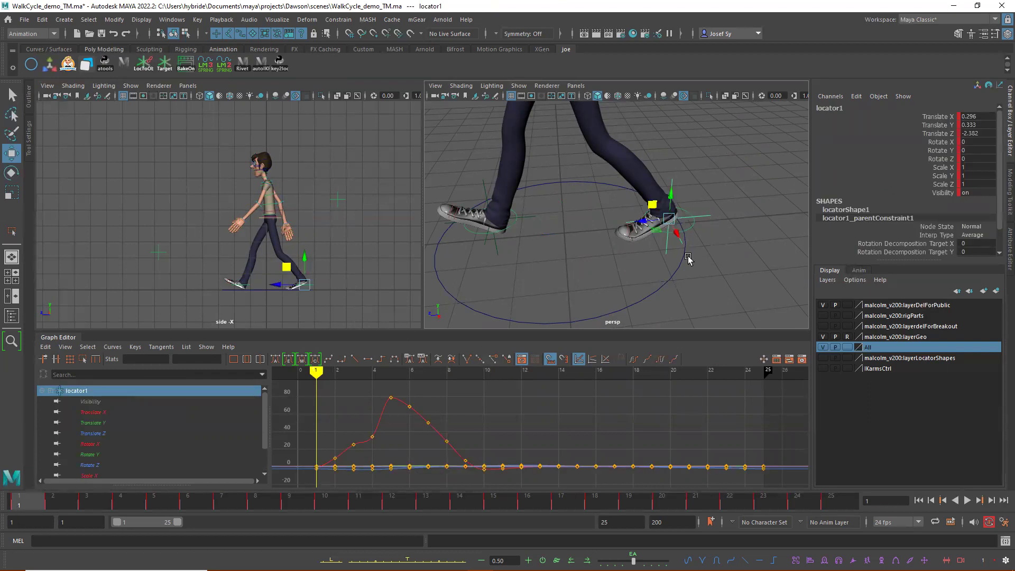
{"action": "left_click", "coordinate": [756, 233]}
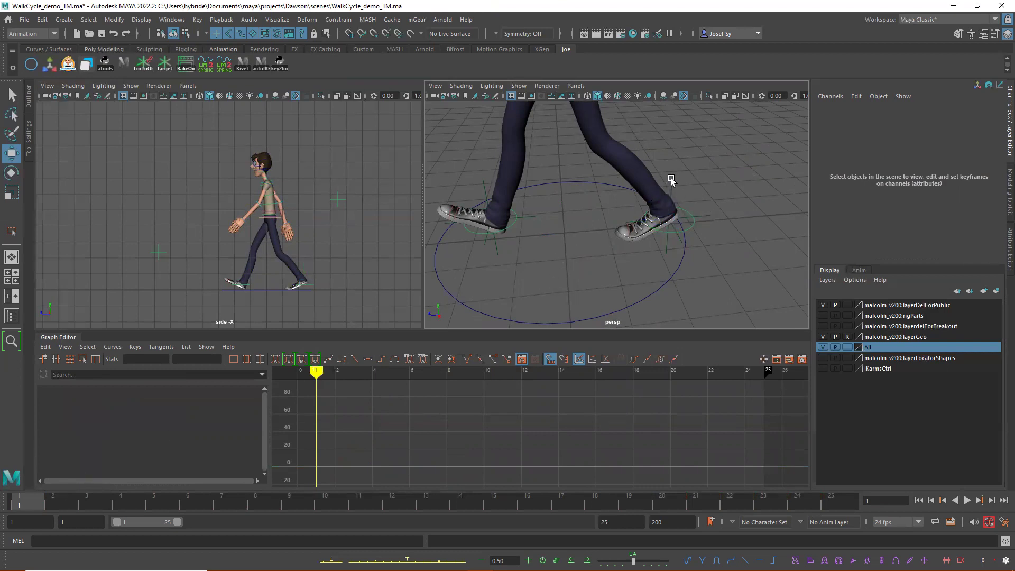
Parent-constrain the left foot control ctlFootIkLf to locator1.
{"action": "left_click", "coordinate": [706, 217]}
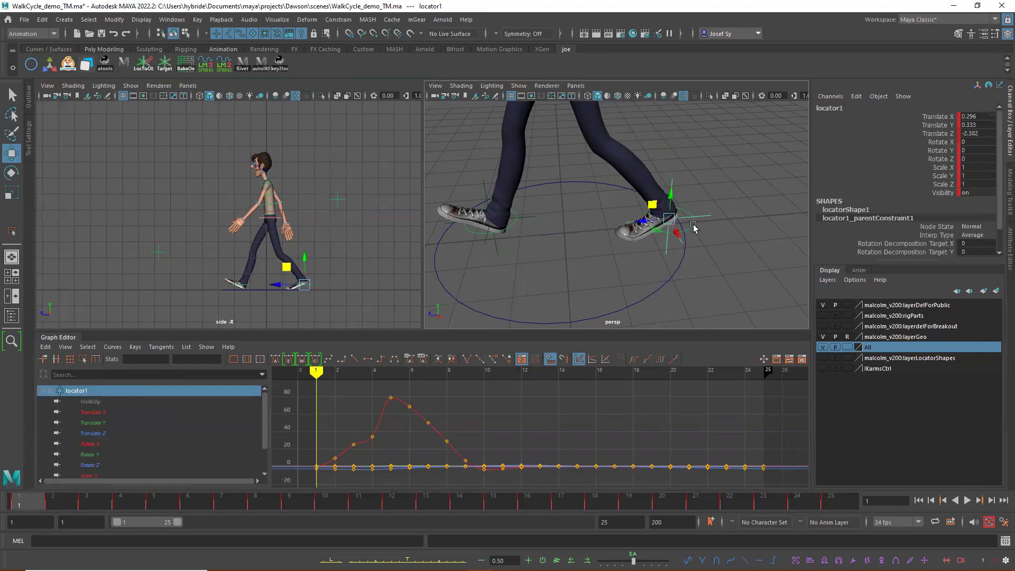
{"action": "left_click", "coordinate": [693, 228]}
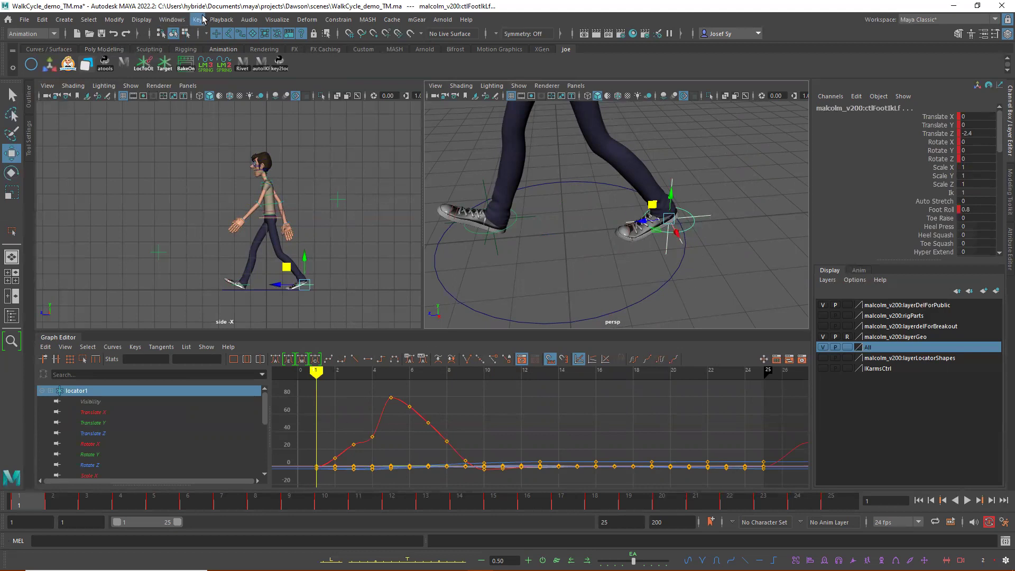
{"action": "left_click", "coordinate": [347, 24]}
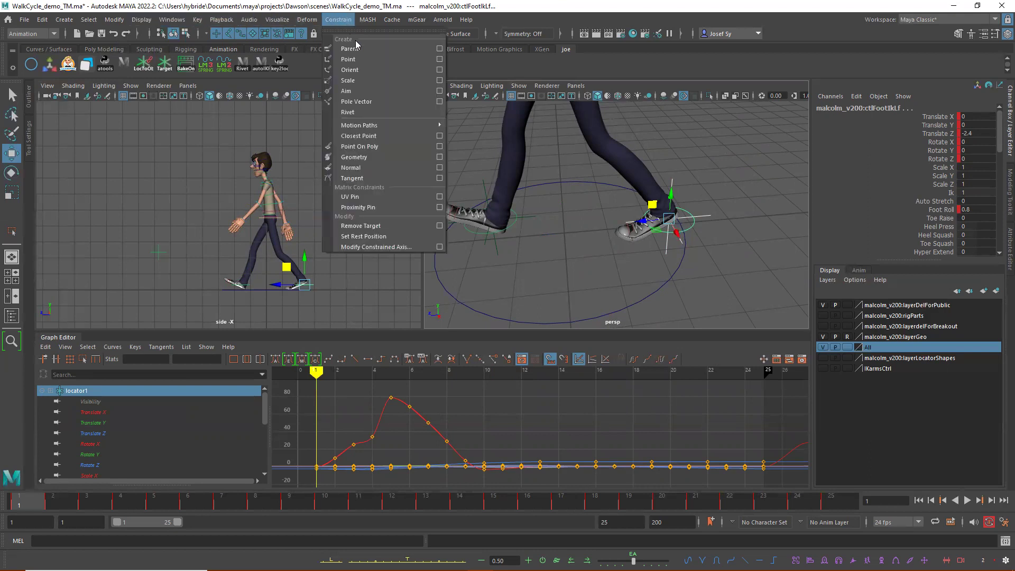
{"action": "left_click", "coordinate": [395, 49]}
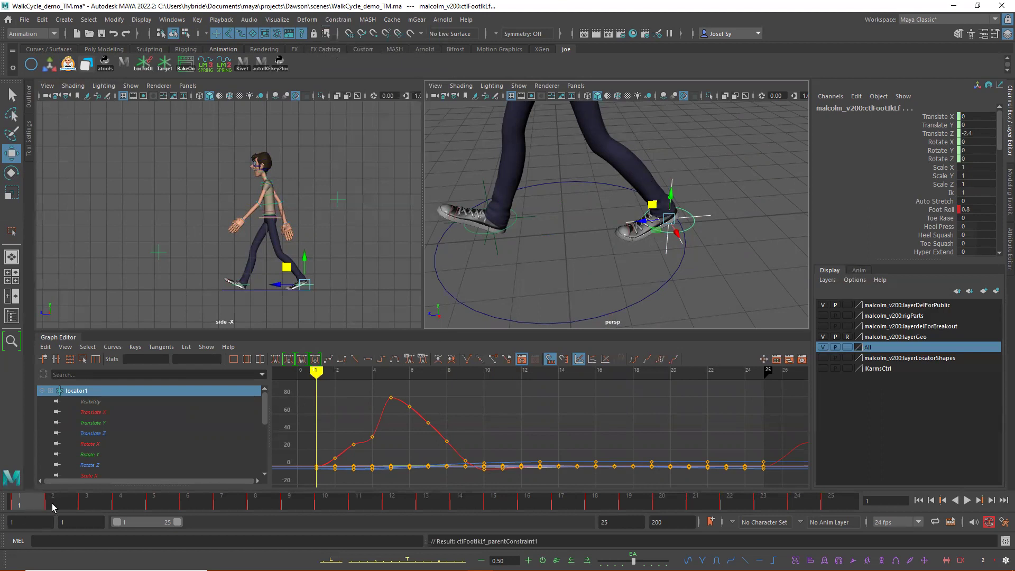
Play and scrub the animation to check how the constrained left foot follows its locator, ending at frame 1.
{"action": "key", "text": "alt+v"}
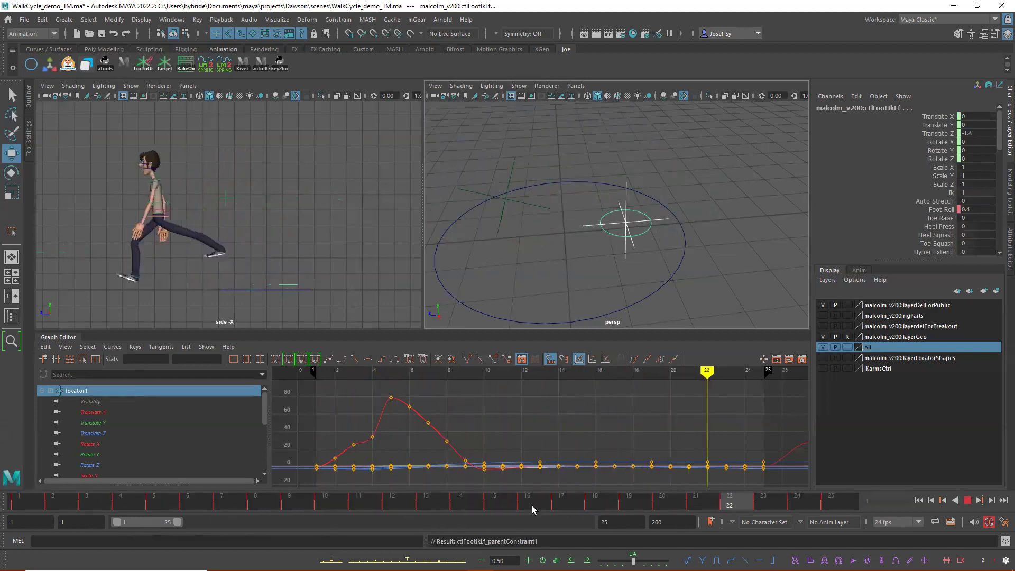
{"action": "key", "text": "Escape"}
{"action": "middle_click_drag", "start_coordinate": [657, 245], "coordinate": [730, 289], "text": "alt"}
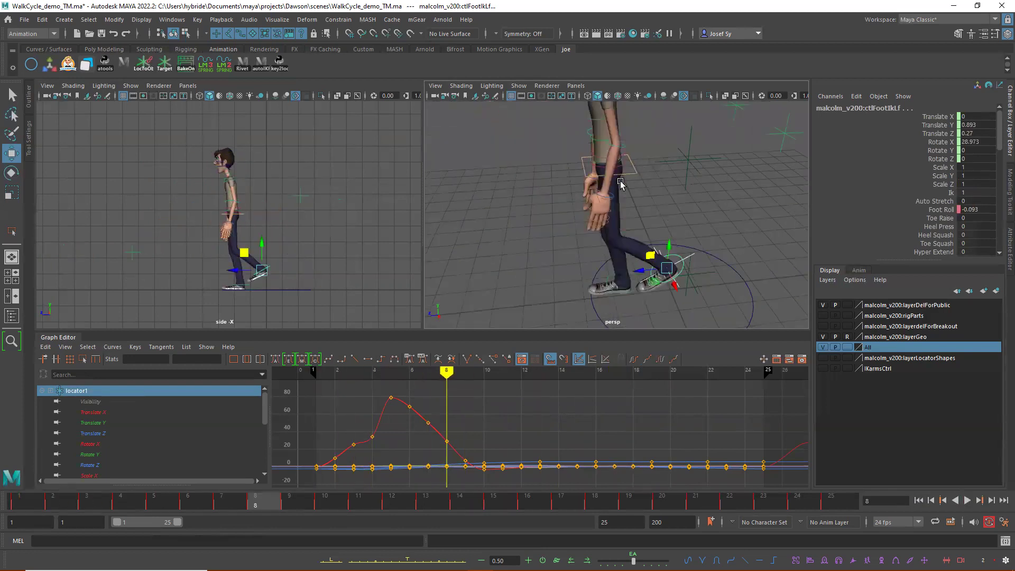
{"action": "left_click", "coordinate": [13, 501]}
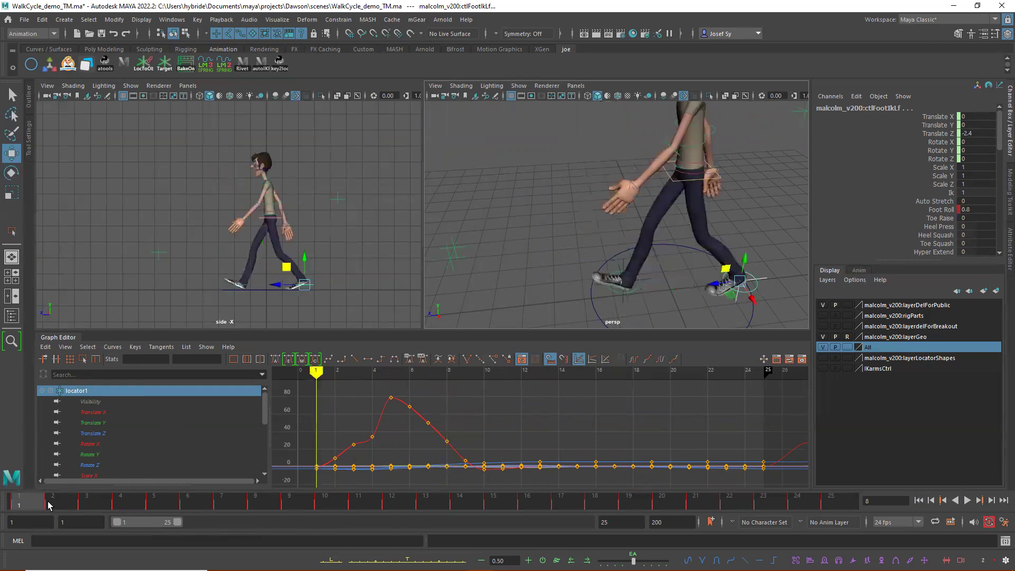
{"action": "key", "text": "alt+v"}
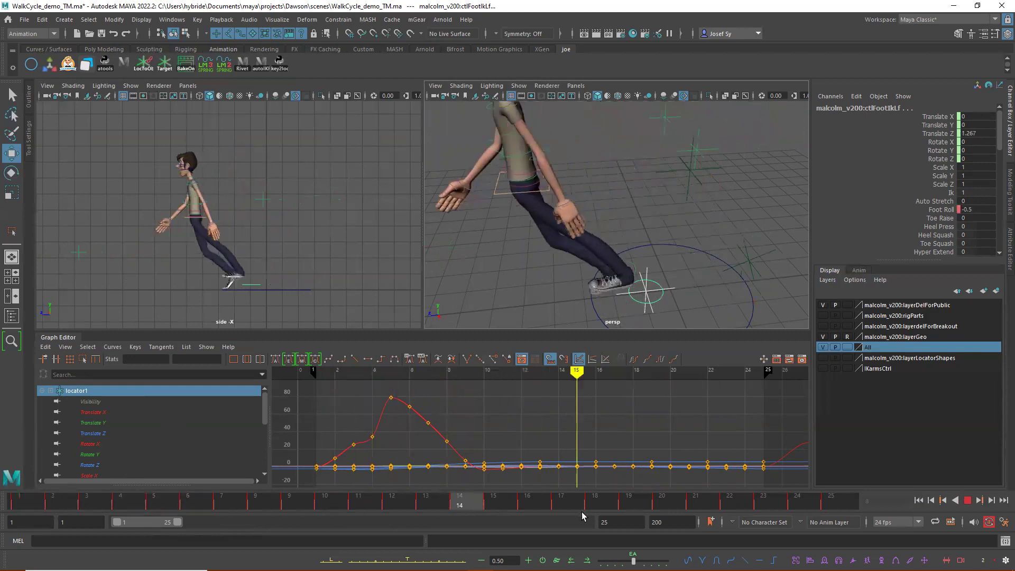
{"action": "mouse_move", "coordinate": [582, 506]}
{"action": "left_mouse_down"}
{"action": "mouse_move", "coordinate": [629, 497]}
{"action": "mouse_move", "coordinate": [6, 493]}
{"action": "left_mouse_up"}
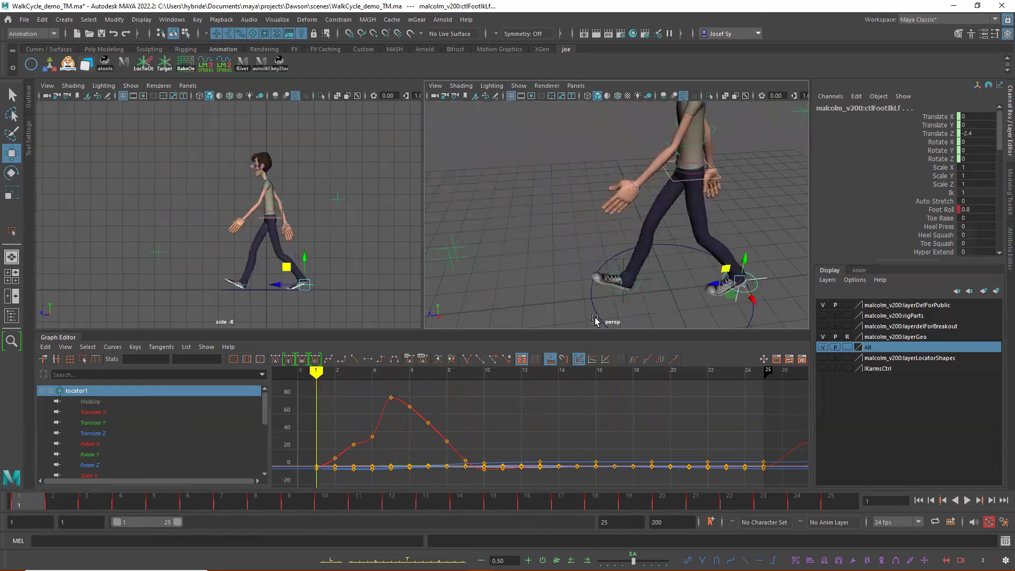
Parent-constrain the right foot control ctlFootIkRt to locator2.
{"action": "left_click", "coordinate": [647, 280]}
{"action": "left_click", "coordinate": [634, 289], "text": "shift"}
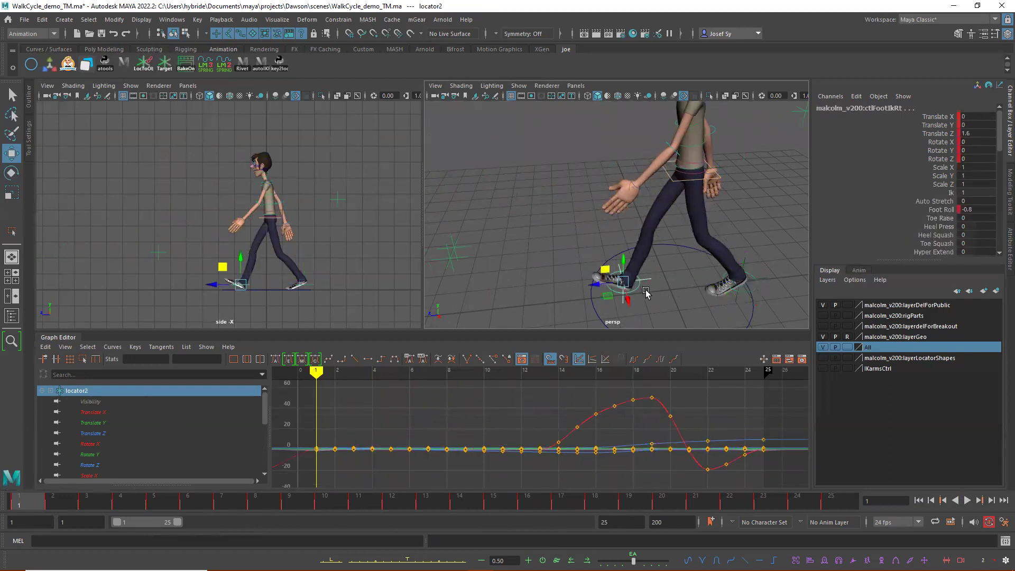
{"action": "left_click", "coordinate": [336, 20]}
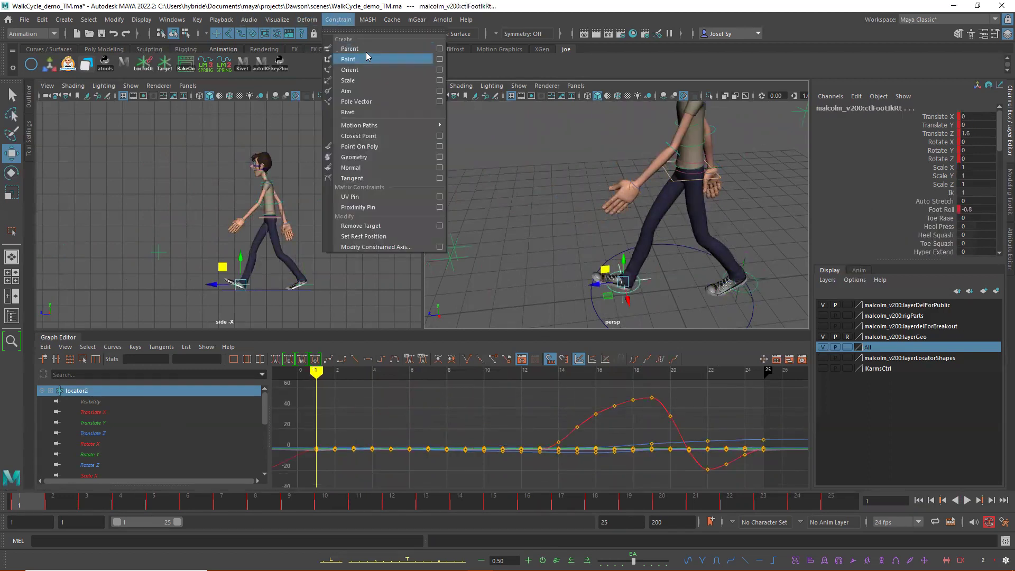
{"action": "left_click", "coordinate": [350, 49]}
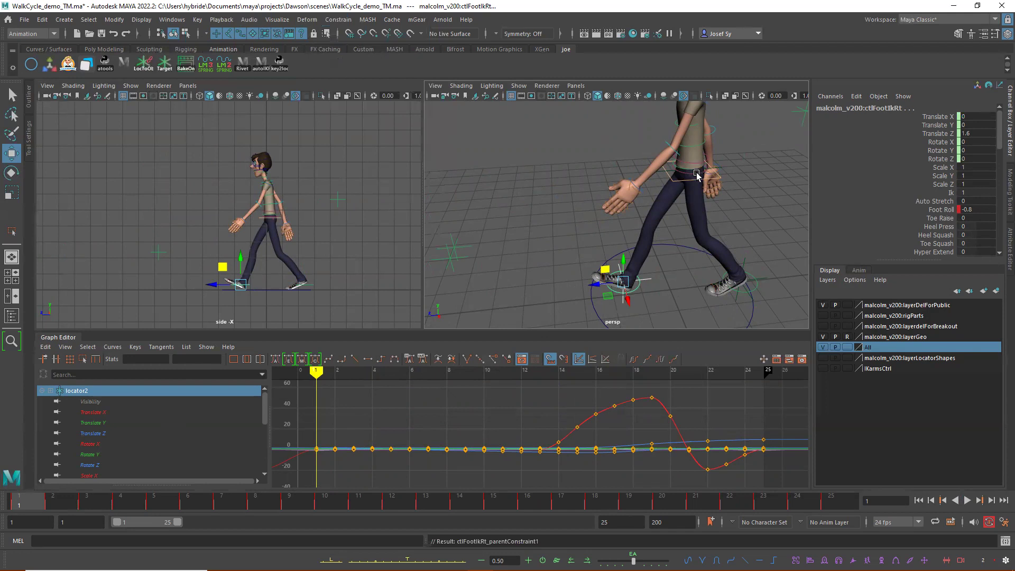
Parent-constrain the body control ctlBody to locator3 at the hips.
{"action": "left_click", "coordinate": [715, 189]}
{"action": "left_click", "coordinate": [720, 177], "text": "shift"}
{"action": "scroll", "coordinate": [732, 222], "scroll_direction": "up", "scroll_amount": 5}
{"action": "middle_click_drag", "start_coordinate": [760, 208], "coordinate": [677, 250], "text": "alt"}
{"action": "scroll", "coordinate": [682, 251], "scroll_direction": "down", "scroll_amount": 2}
{"action": "left_click", "coordinate": [686, 252]}
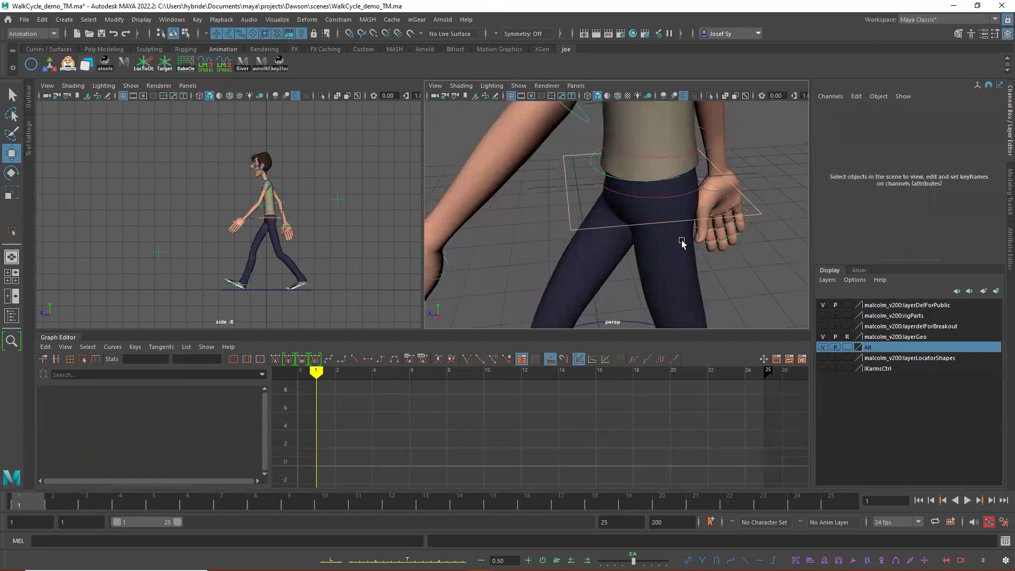
{"action": "left_click", "coordinate": [680, 241]}
{"action": "left_click", "coordinate": [606, 228], "text": "shift"}
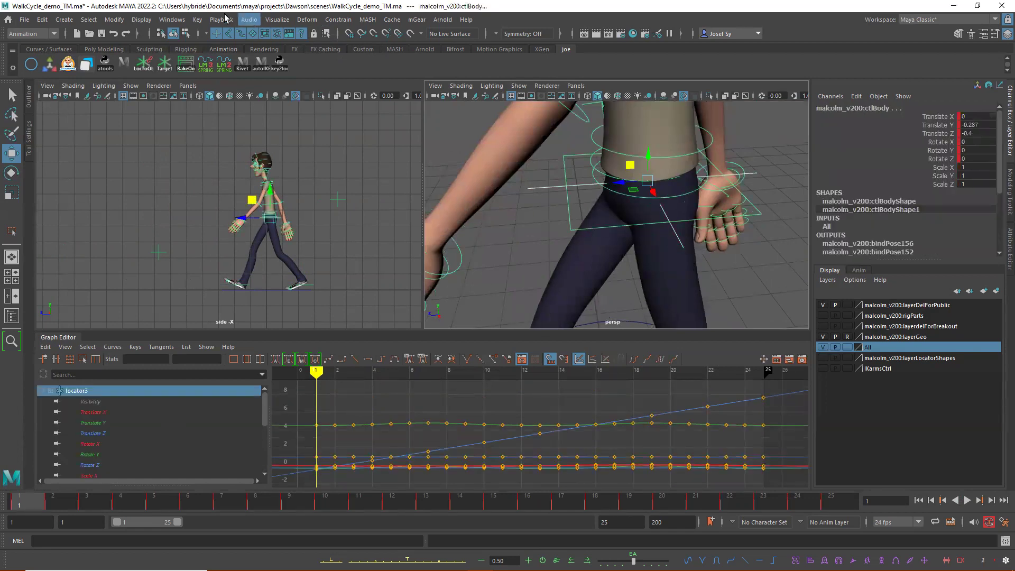
{"action": "left_click", "coordinate": [339, 22]}
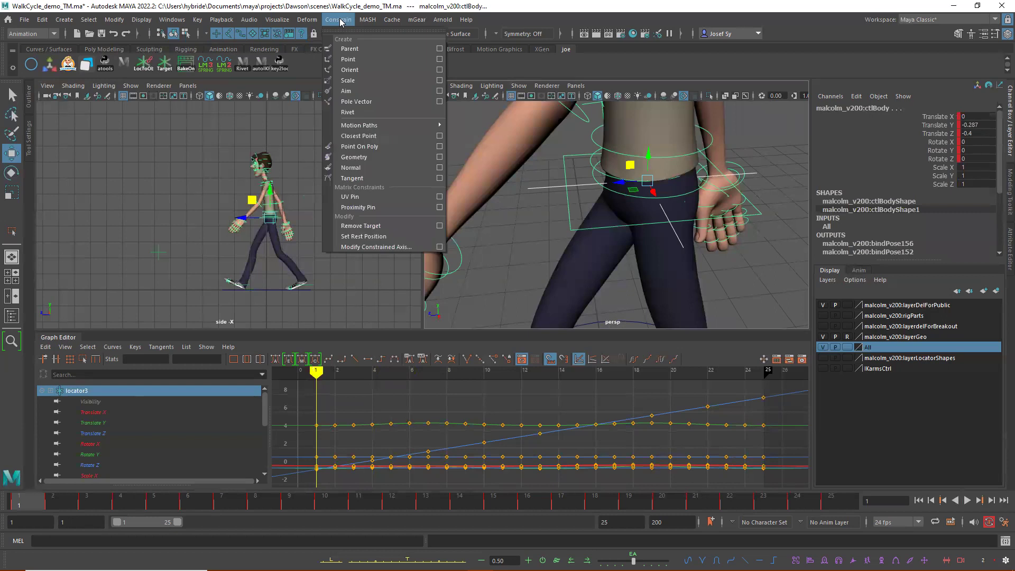
{"action": "left_click", "coordinate": [354, 49]}
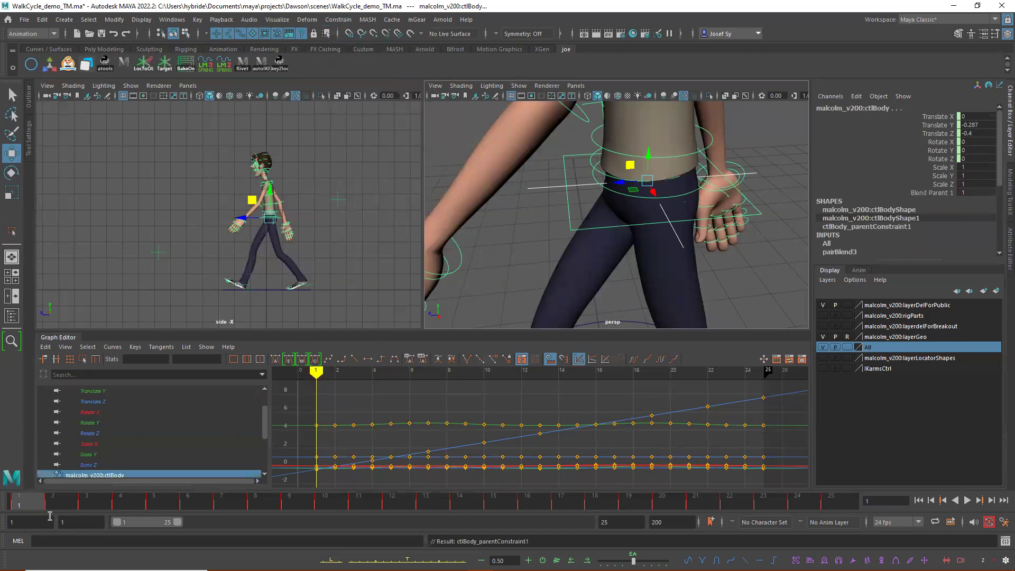
Play back the walk cycle to check the constrained feet and body from a wider view, and return to frame 1.
{"action": "key", "text": "alt+v"}
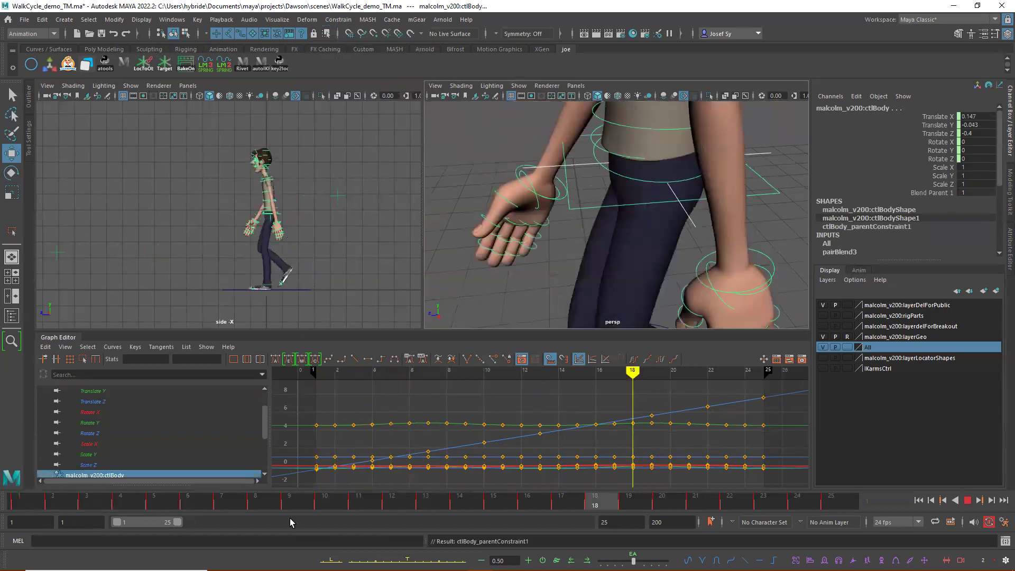
{"action": "right_click_drag", "start_coordinate": [646, 180], "coordinate": [695, 251], "text": "alt"}
{"action": "middle_click_drag", "start_coordinate": [709, 265], "coordinate": [688, 229], "text": "alt"}
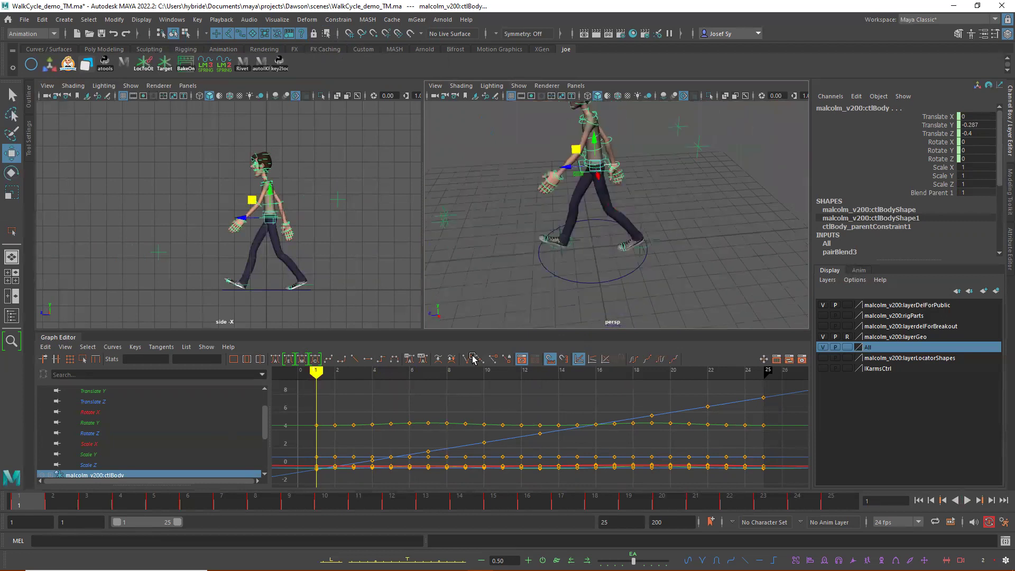
{"action": "key", "text": "alt+v"}
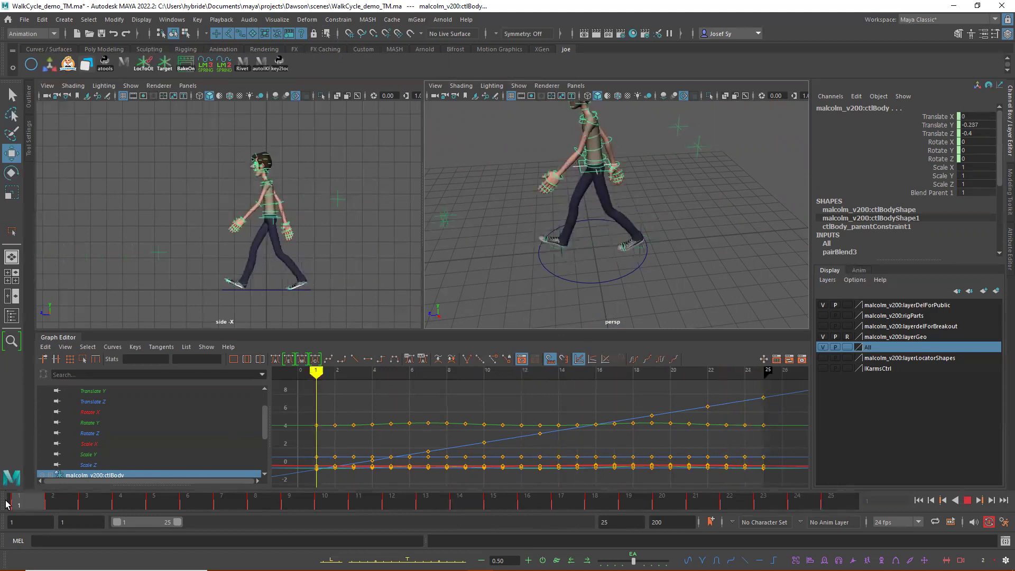
{"action": "key", "text": "alt+v"}
{"action": "left_click", "coordinate": [967, 502]}
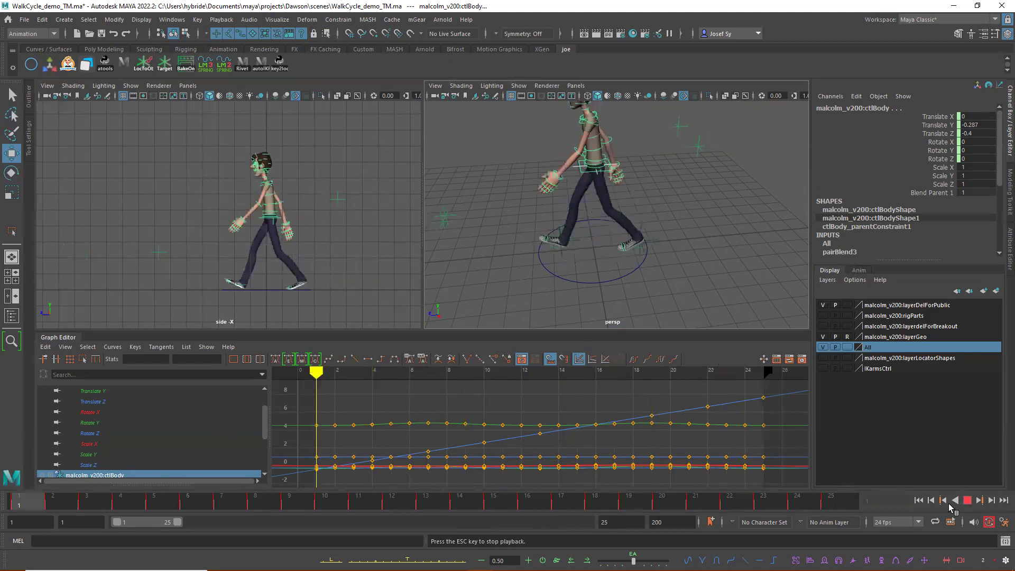
{"action": "left_click", "coordinate": [966, 504]}
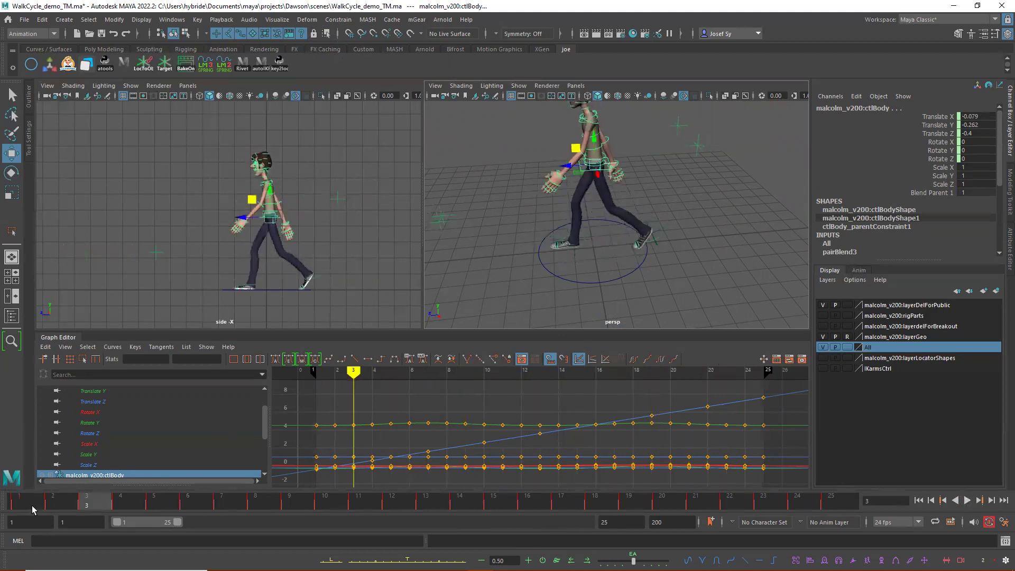
{"action": "left_click", "coordinate": [21, 507]}
Select ctlFootIkLf, ctlFootIkRt and ctlBody together and run Bake Simulation on them.
{"action": "left_click", "coordinate": [722, 237]}
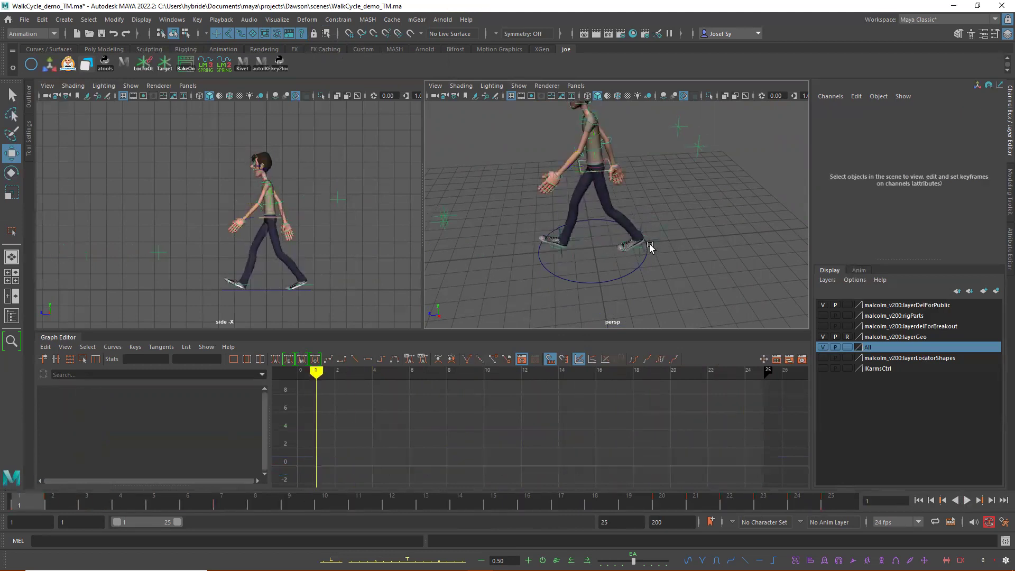
{"action": "left_click", "coordinate": [650, 246]}
{"action": "left_click", "coordinate": [567, 242], "text": "shift"}
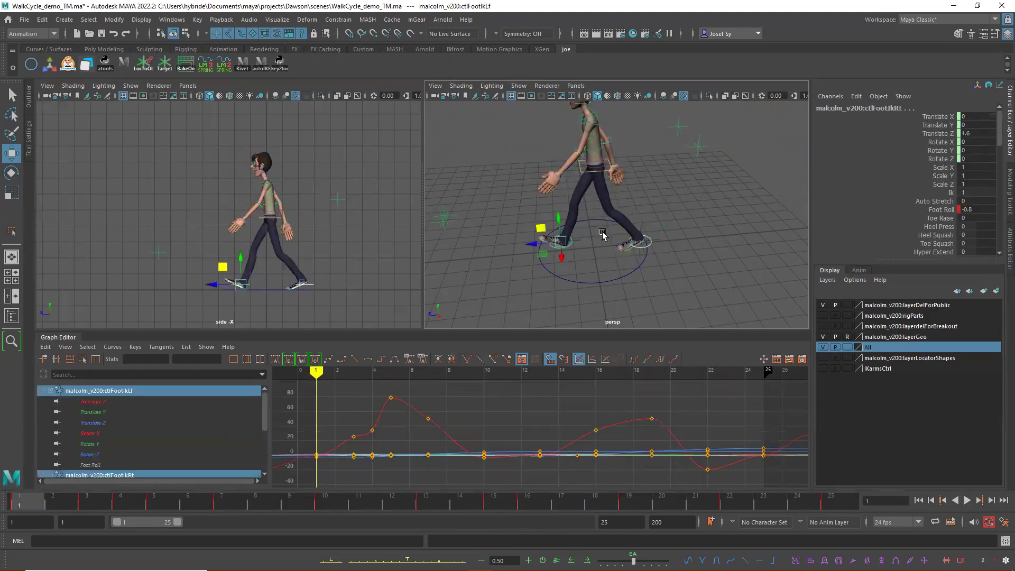
{"action": "left_click", "coordinate": [582, 168]}
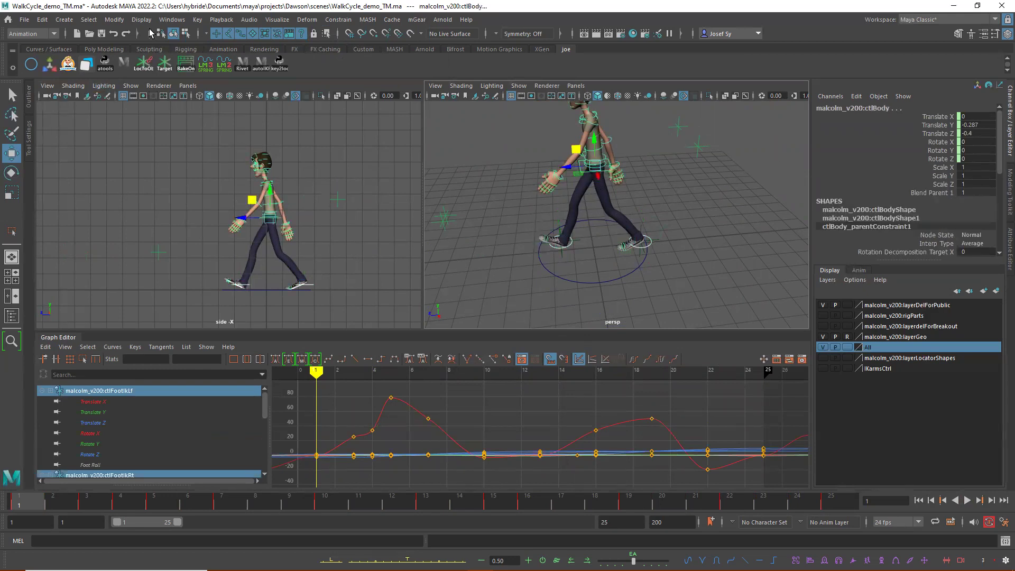
{"action": "left_click", "coordinate": [199, 21]}
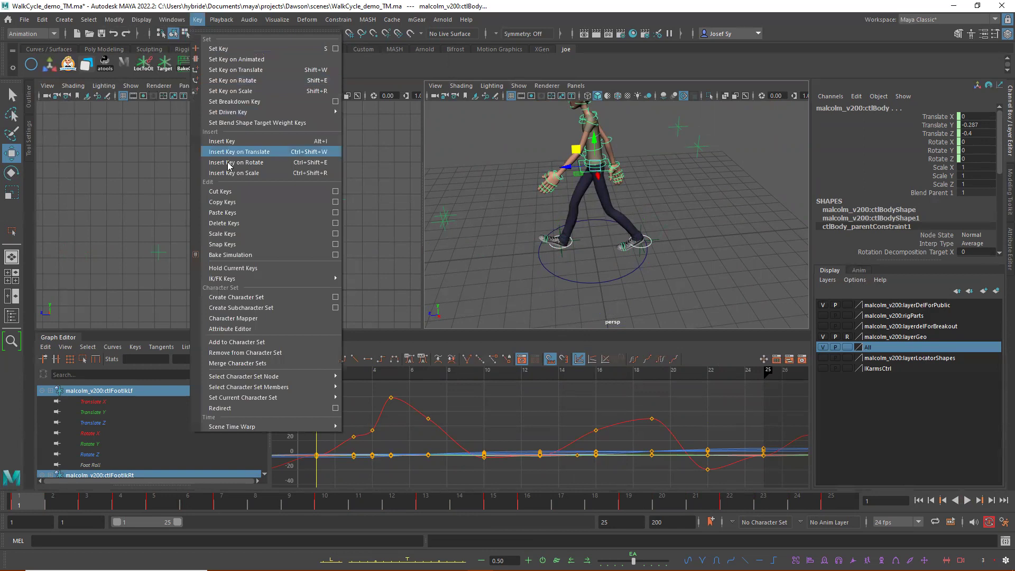
{"action": "left_click", "coordinate": [239, 256]}
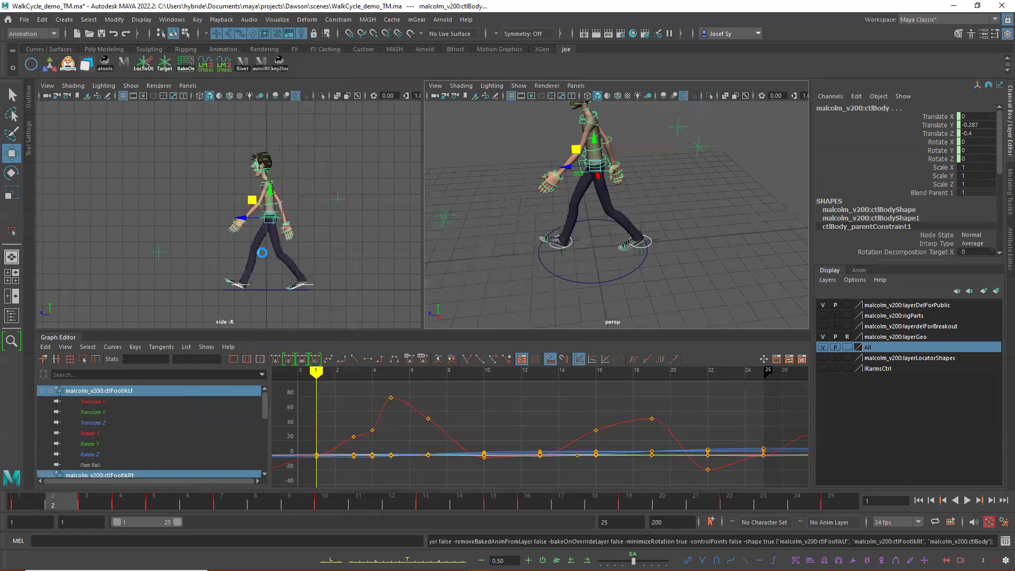
Delete the helper locators locator1, locator2 and locator3 at the feet and hips.
{"action": "left_click", "coordinate": [726, 325]}
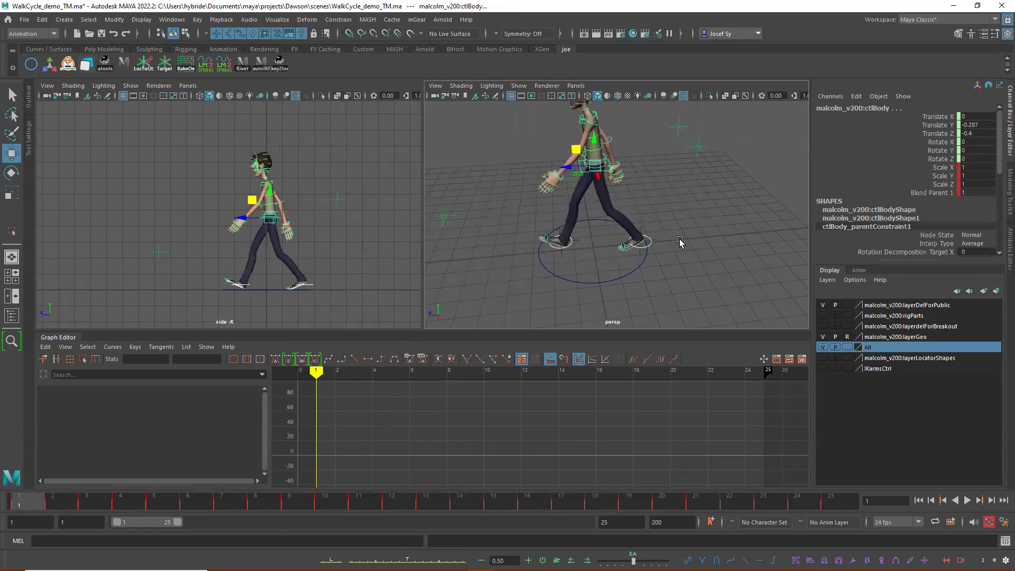
{"action": "left_click", "coordinate": [642, 225]}
{"action": "left_click", "coordinate": [557, 226], "text": "shift"}
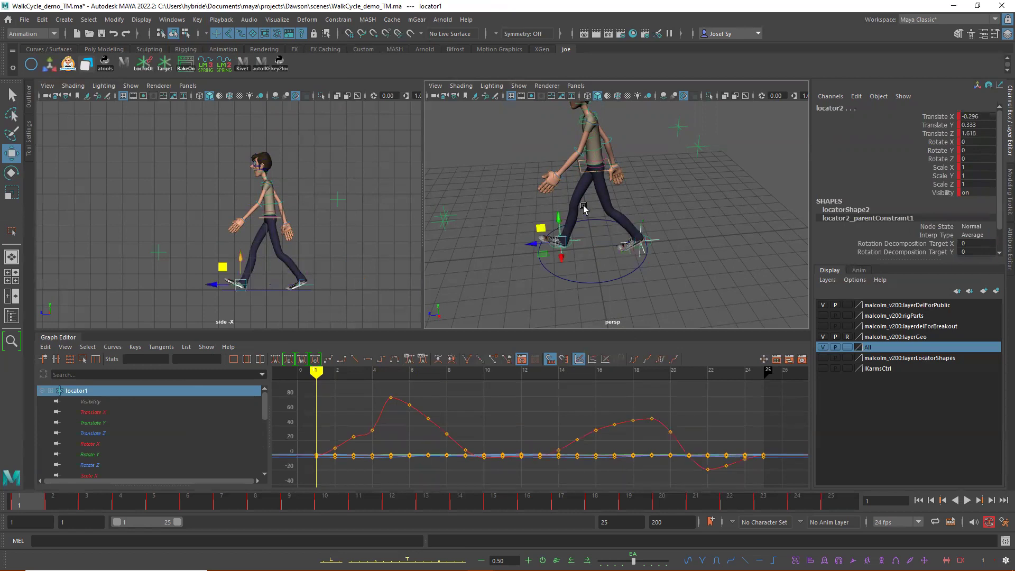
{"action": "left_click", "coordinate": [574, 168], "text": "shift"}
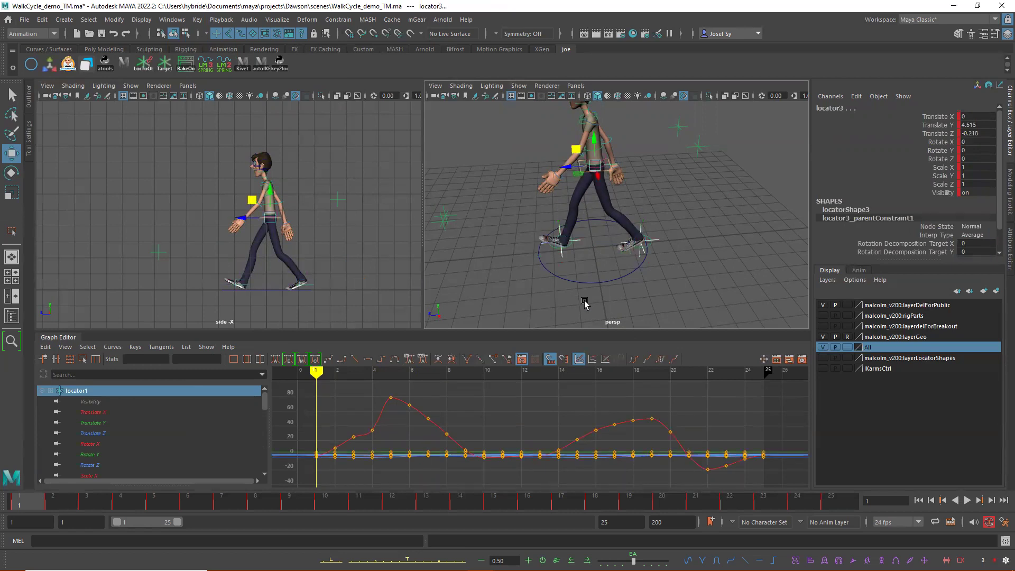
{"action": "left_click", "coordinate": [606, 267]}
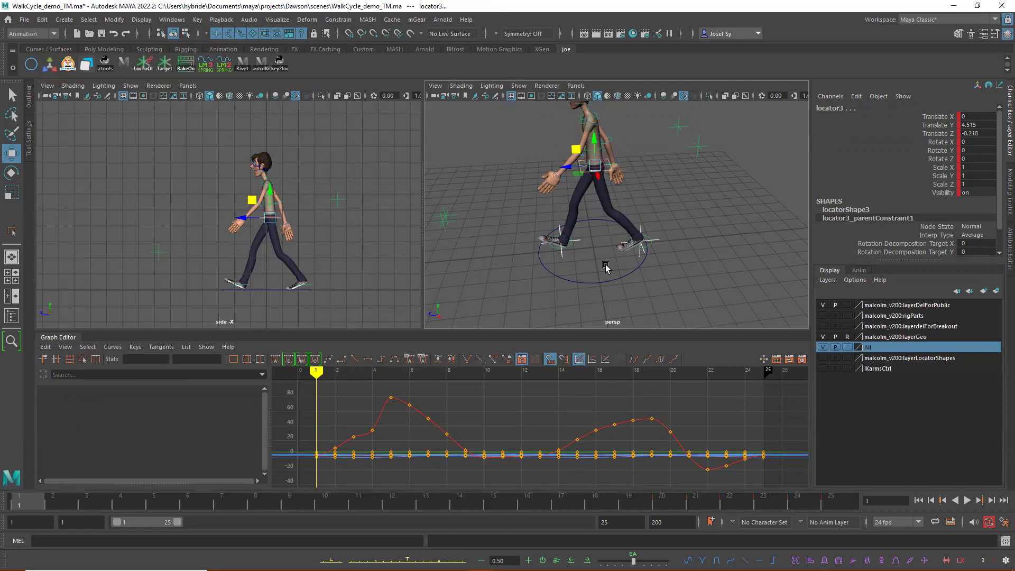
Play back the walk cycle to check the motion baked onto the foot and body controls.
{"action": "key", "text": "alt+v"}
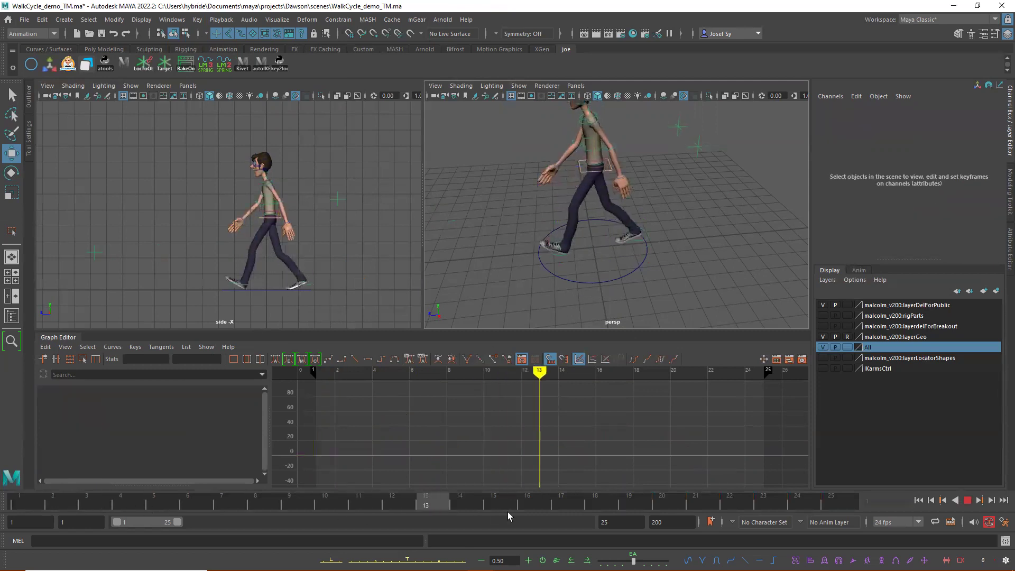
{"action": "key", "text": "Escape"}
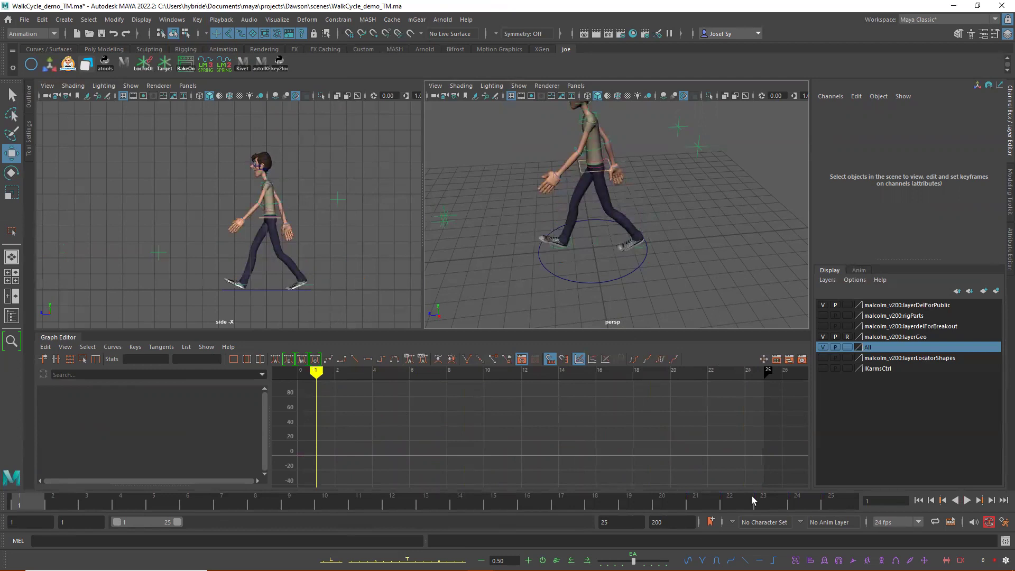
{"action": "left_click", "coordinate": [969, 502]}
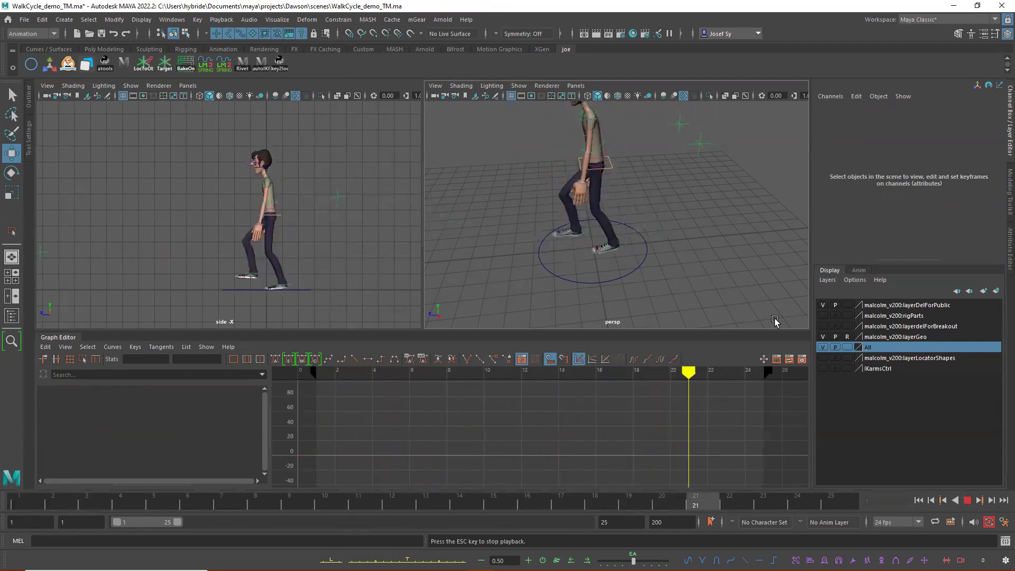
{"action": "key", "text": "Escape"}
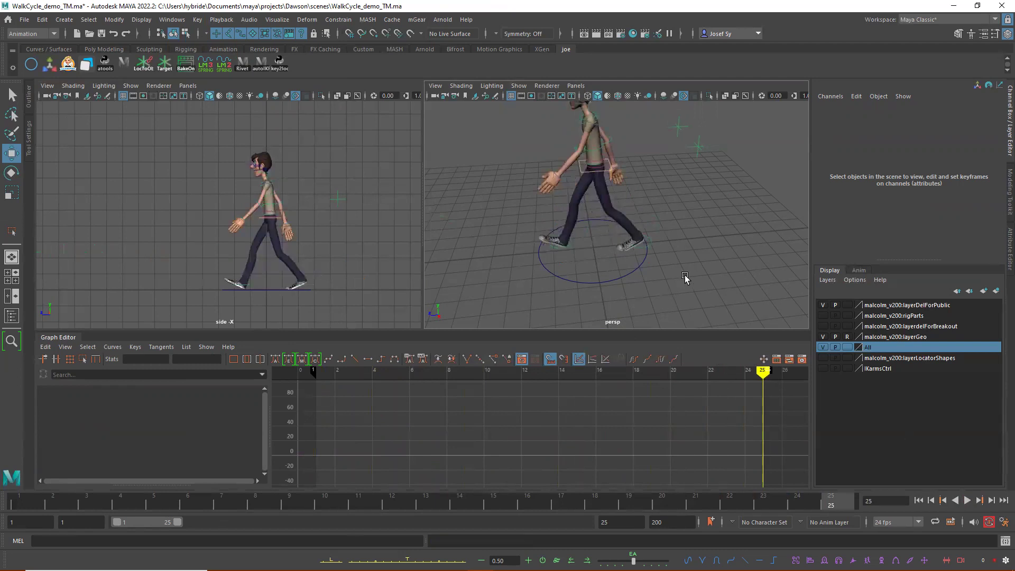
Select ctlPlacement, key its translation at frame 1, and play forward toward the end of the cycle.
{"action": "scroll", "coordinate": [685, 277], "scroll_direction": "down", "scroll_amount": 8}
{"action": "left_click_drag", "start_coordinate": [654, 255], "coordinate": [754, 245], "text": "alt"}
{"action": "scroll", "coordinate": [673, 250], "scroll_direction": "up", "scroll_amount": 5}
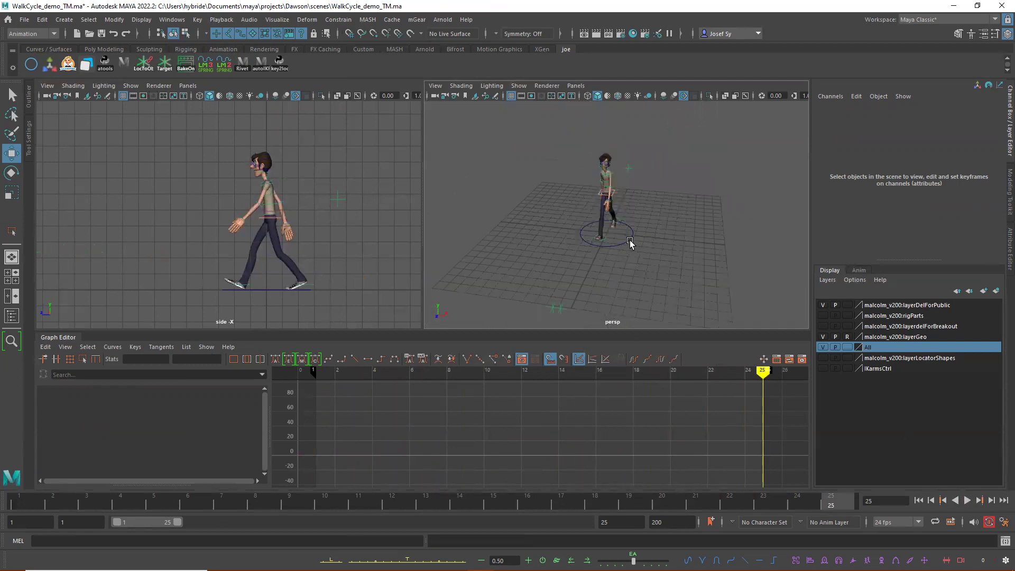
{"action": "left_click", "coordinate": [630, 242]}
{"action": "left_click_drag", "start_coordinate": [630, 243], "coordinate": [552, 259], "text": "alt"}
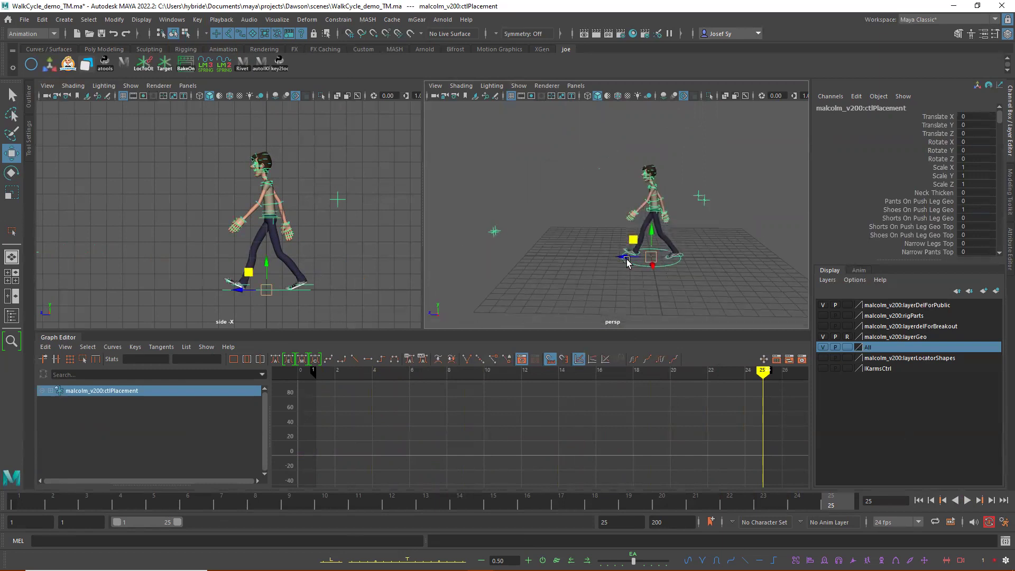
{"action": "left_click", "coordinate": [23, 504]}
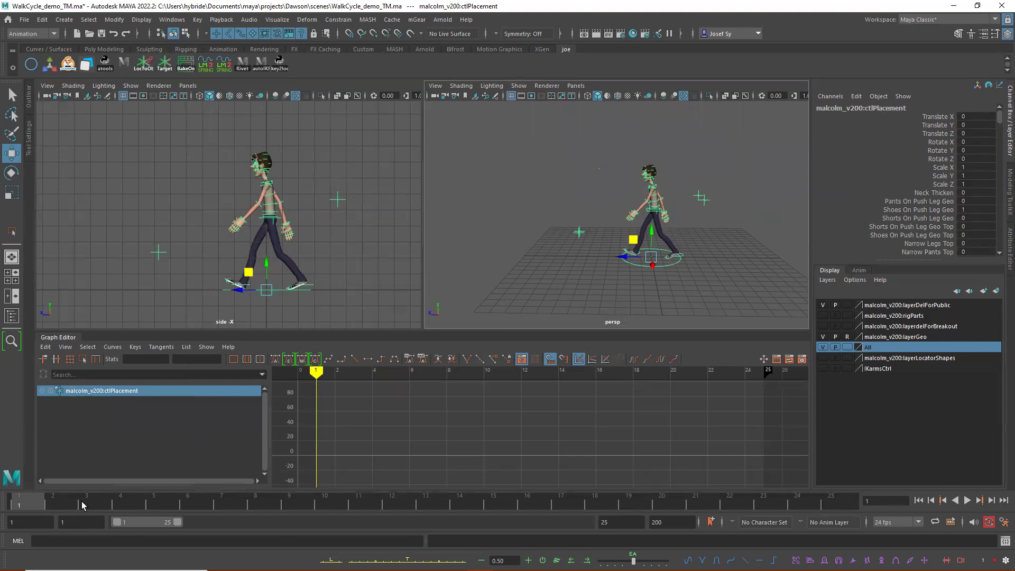
{"action": "key", "text": "shift+w"}
{"action": "key", "text": "alt+v"}
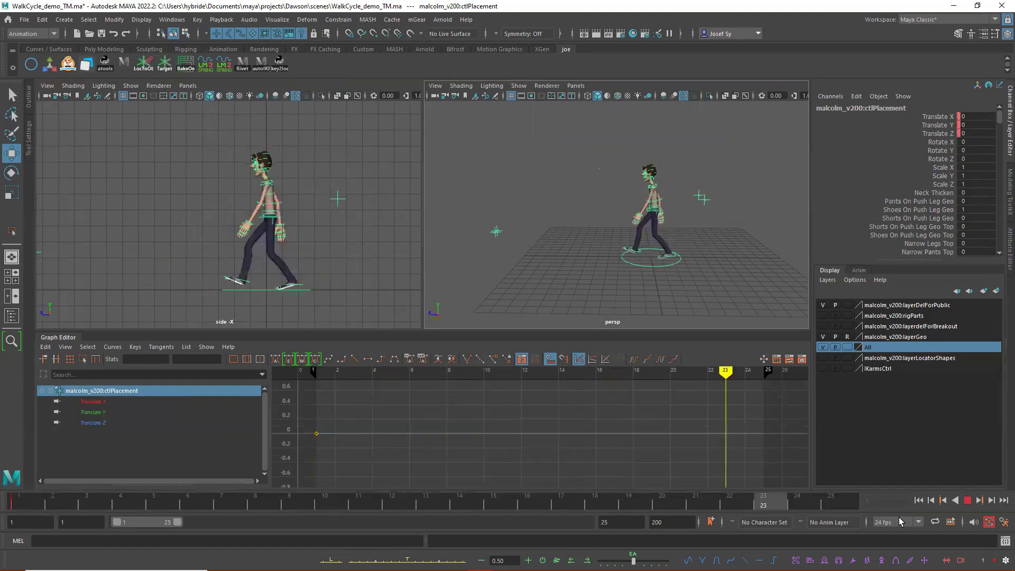
Key ctlPlacement's translation at frame 25 and set its Translate Z there to 8.
{"action": "key", "text": "shift+w"}
{"action": "double_click", "coordinate": [977, 134]}
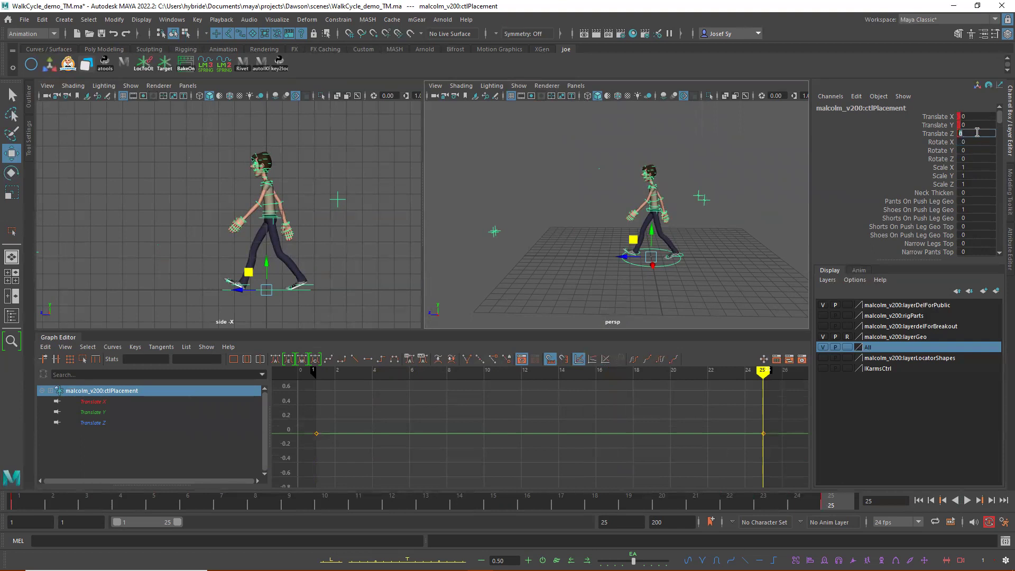
{"action": "type", "text": "8"}
{"action": "key", "text": "Return"}
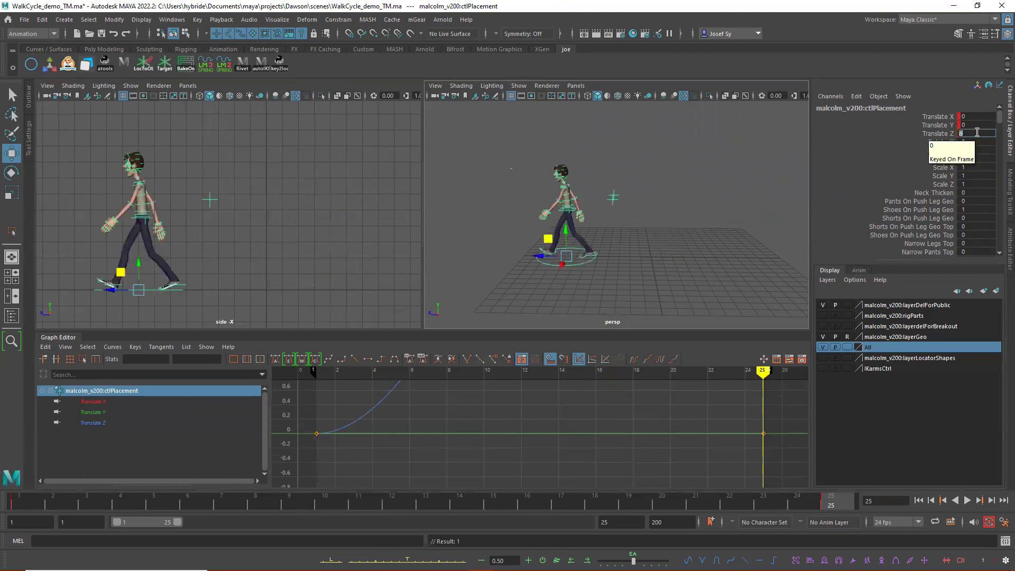
Select the keys on ctlPlacement's Translate Z curve and give them linear tangents.
{"action": "scroll", "coordinate": [475, 418], "scroll_direction": "down", "scroll_amount": 3}
{"action": "left_click", "coordinate": [93, 423]}
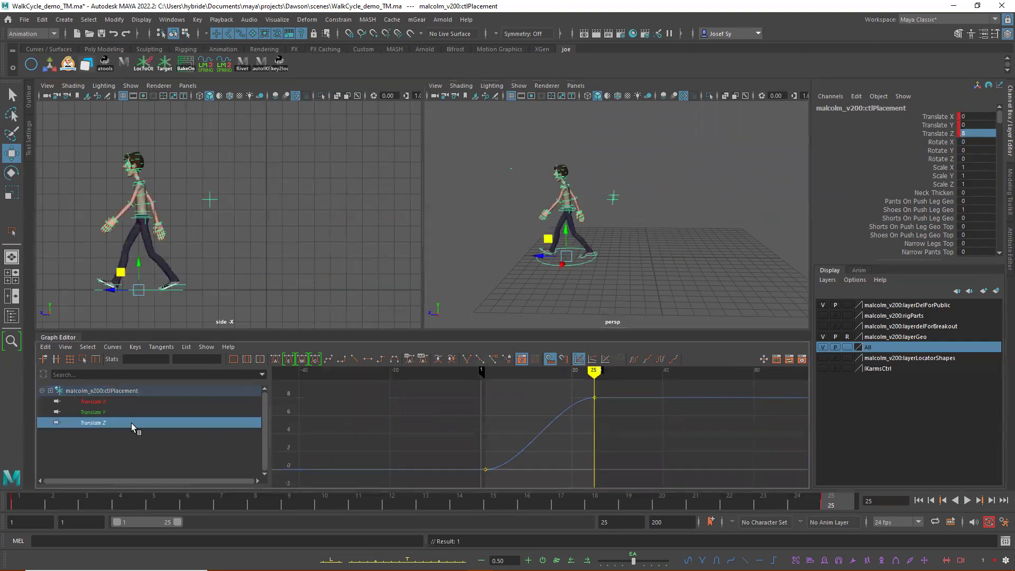
{"action": "scroll", "coordinate": [502, 435], "scroll_direction": "down", "scroll_amount": 5}
{"action": "left_click_drag", "start_coordinate": [569, 456], "coordinate": [568, 455]}
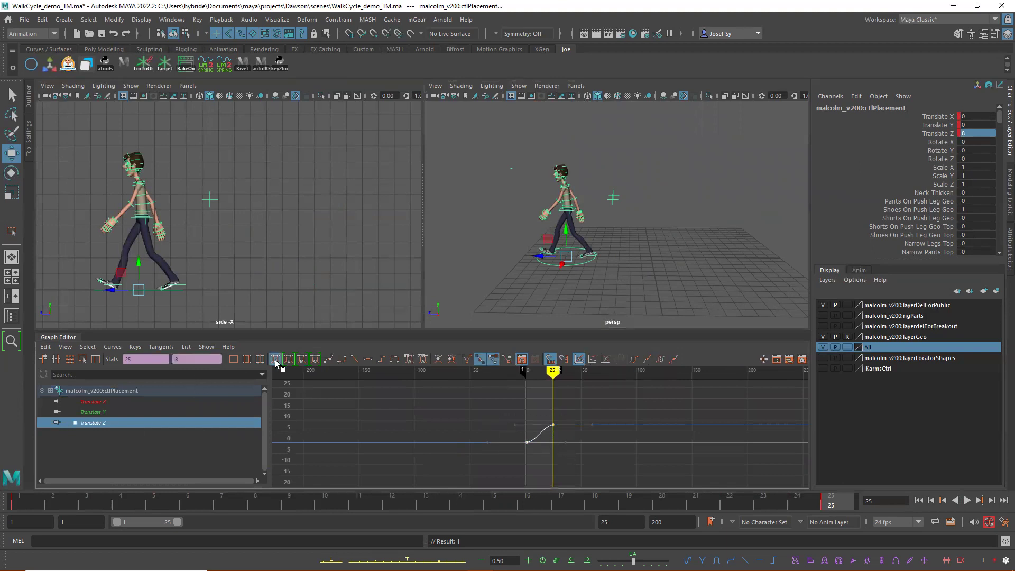
{"action": "left_click", "coordinate": [355, 360]}
Play back the cycle to check the character's forward travel against the foot contacts.
{"action": "key", "text": "alt+v"}
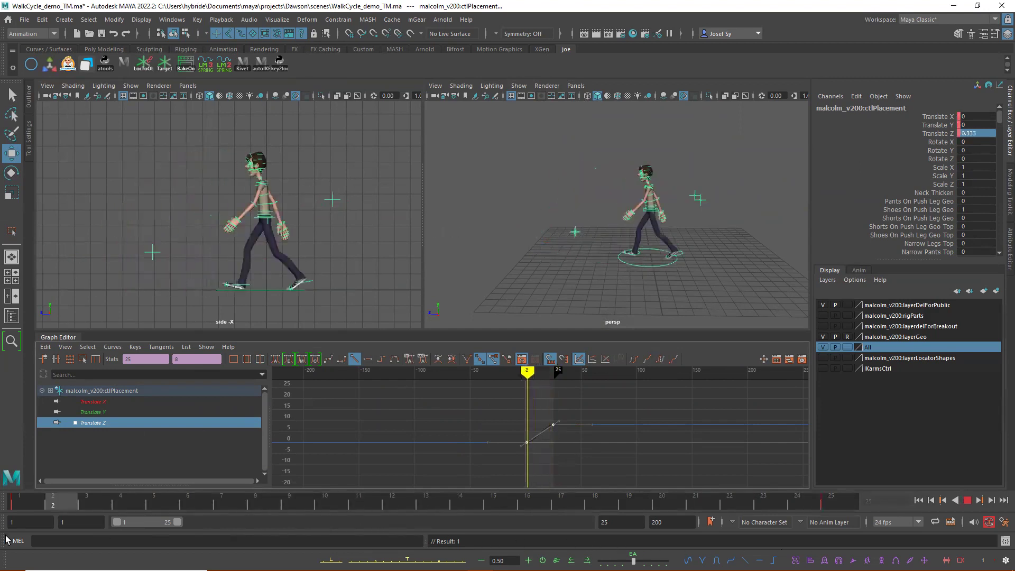
{"action": "key", "text": "alt+v"}
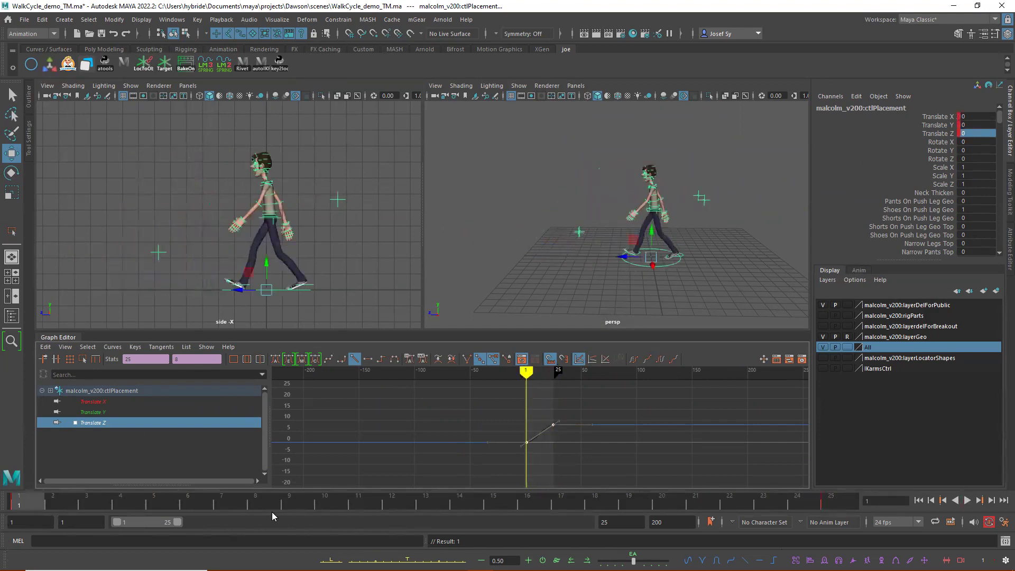
{"action": "left_click", "coordinate": [967, 500]}
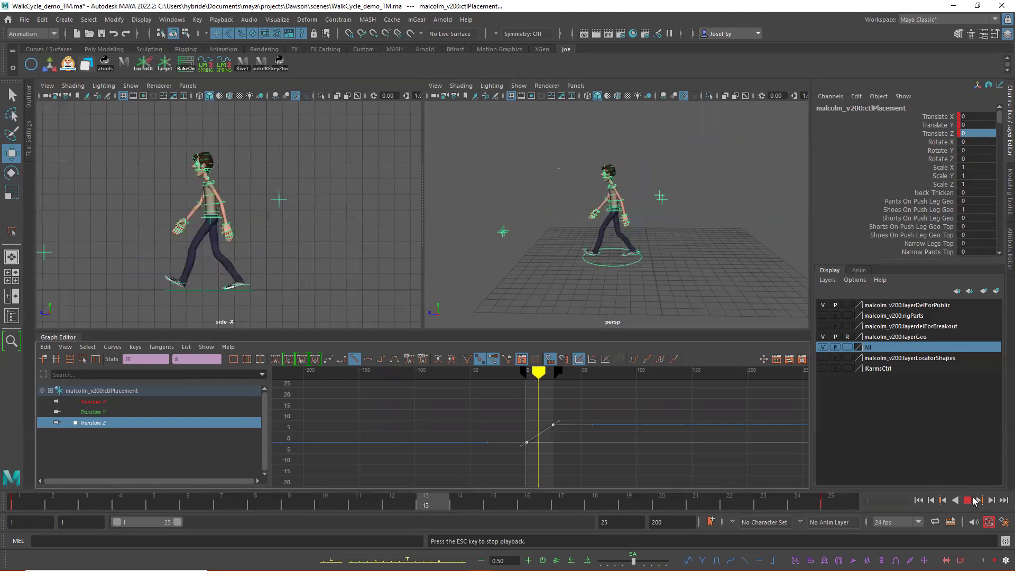
{"action": "key", "text": "Escape"}
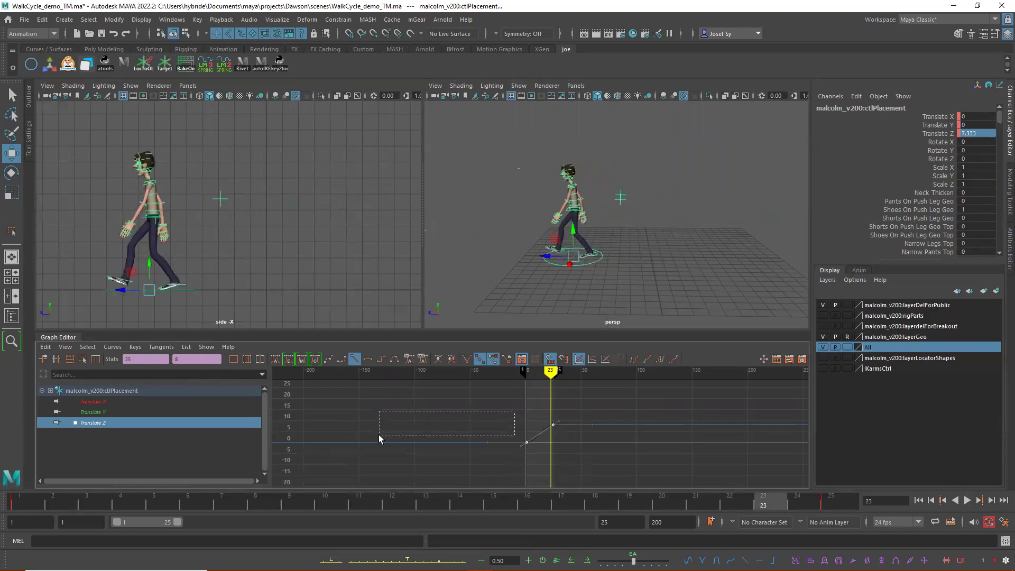
Return to frame 1 and delete all of ctlPlacement's Translate Z keys.
{"action": "left_click_drag", "start_coordinate": [380, 411], "coordinate": [402, 440]}
{"action": "left_click", "coordinate": [15, 506]}
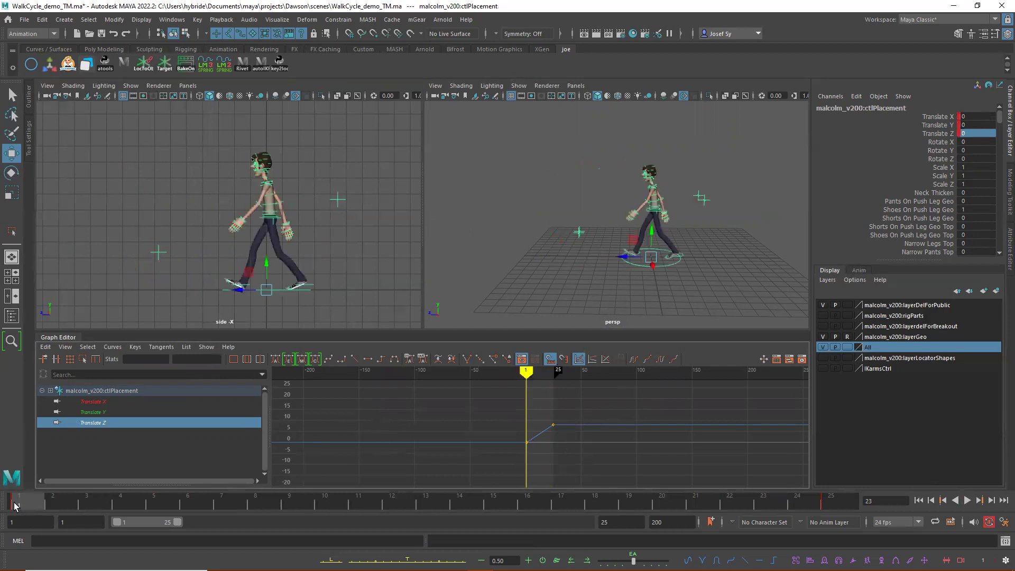
{"action": "left_click_drag", "start_coordinate": [443, 414], "coordinate": [661, 475]}
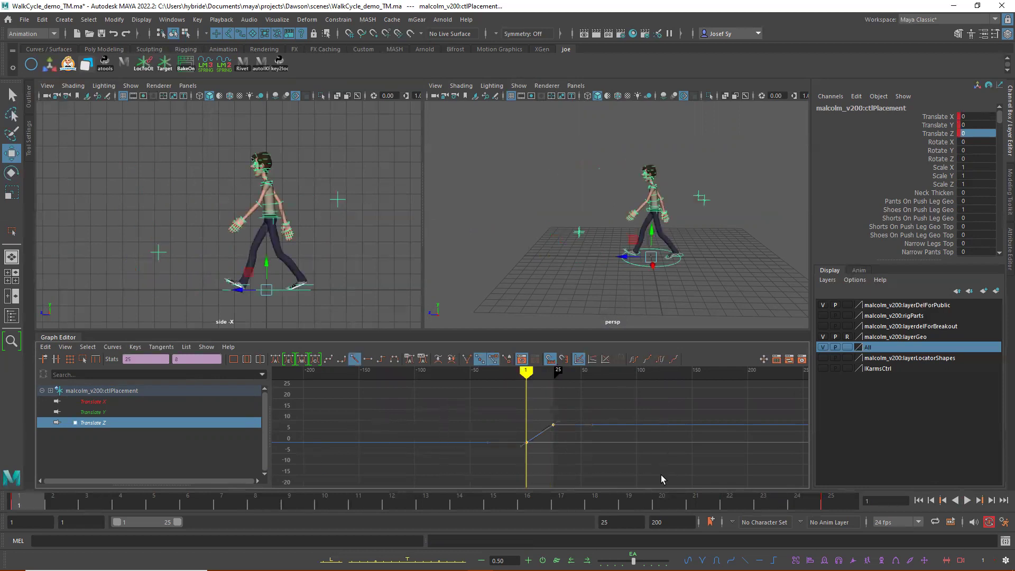
{"action": "key", "text": "Delete"}
Switch the perspective viewport to the orthographic top view, with open space around the character.
{"action": "left_click_drag", "start_coordinate": [582, 278], "coordinate": [610, 291], "text": "alt"}
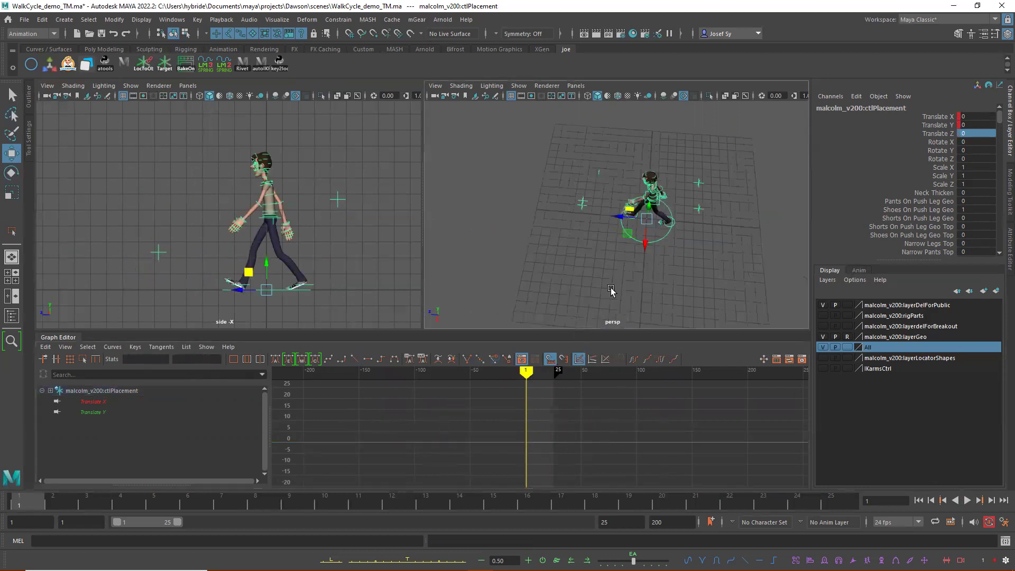
{"action": "left_click", "coordinate": [577, 89]}
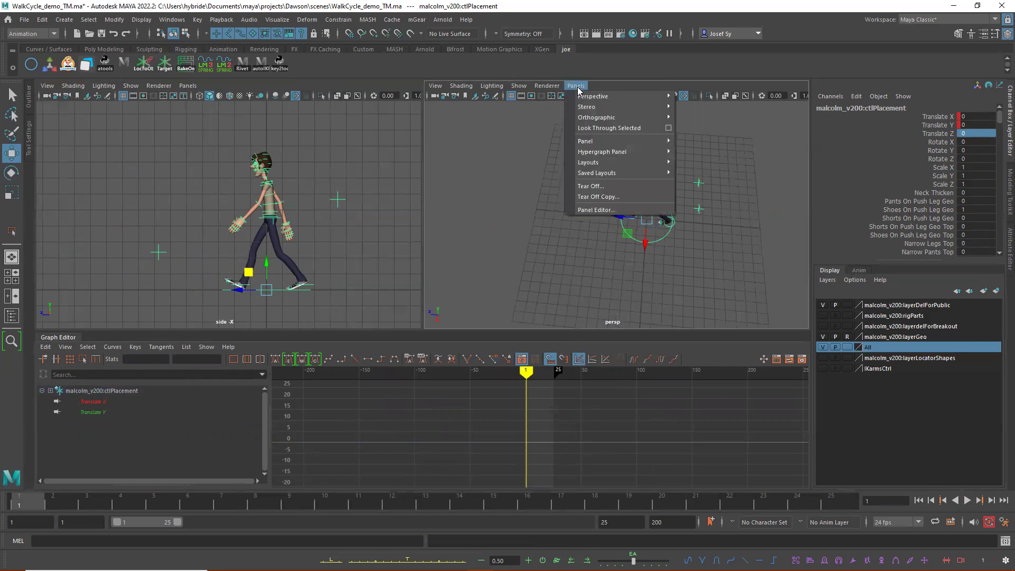
{"action": "mouse_move", "coordinate": [609, 120]}
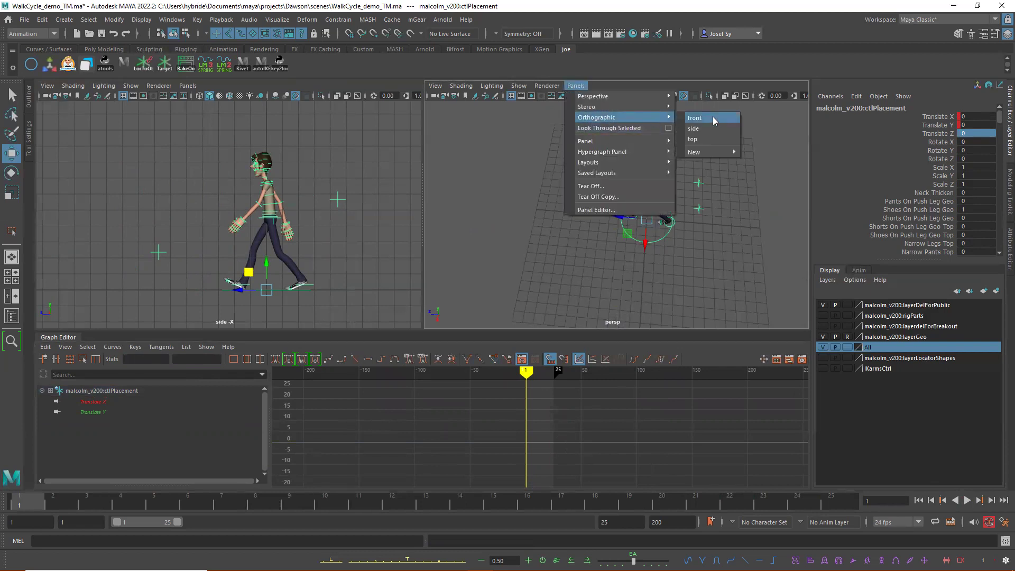
{"action": "left_click", "coordinate": [702, 139]}
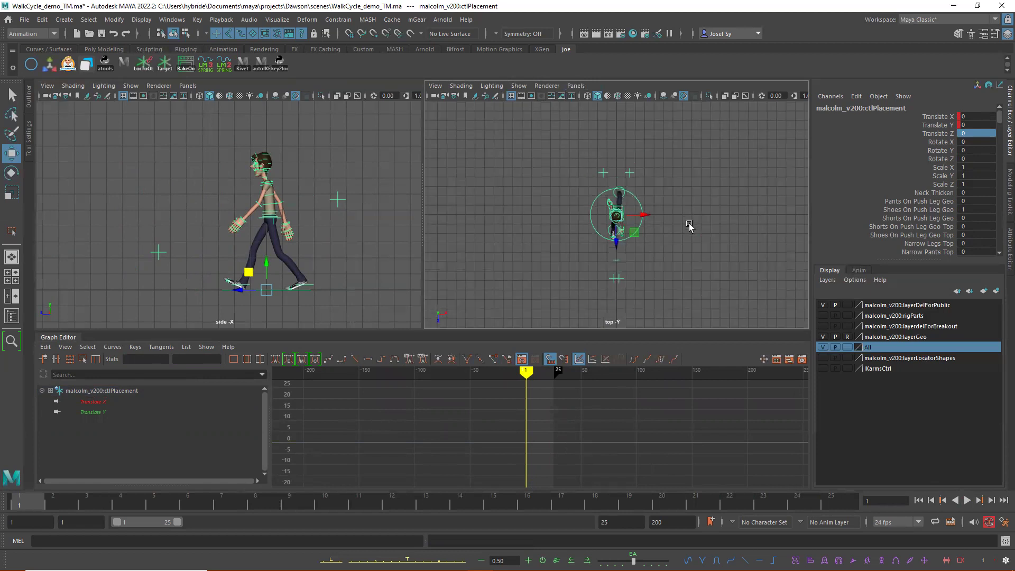
{"action": "middle_click_drag", "start_coordinate": [690, 256], "coordinate": [700, 201], "text": "alt"}
{"action": "right_click_drag", "start_coordinate": [700, 201], "coordinate": [681, 222], "text": "alt"}
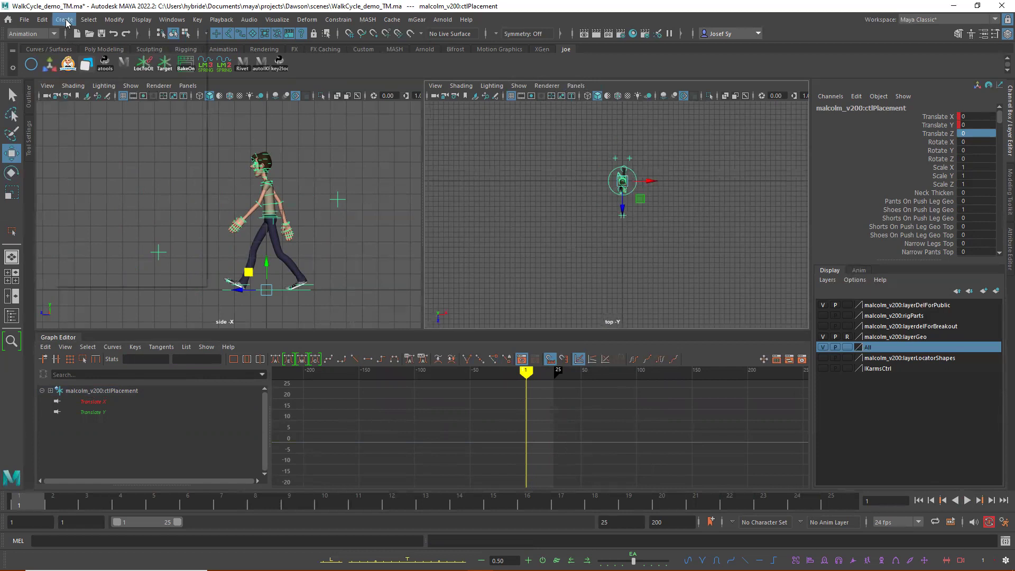
Draw a large U-shaped curve in the top view with the EP Curve Tool, starting beside the character, and leave it deselected.
{"action": "left_click", "coordinate": [64, 20]}
{"action": "mouse_move", "coordinate": [98, 103]}
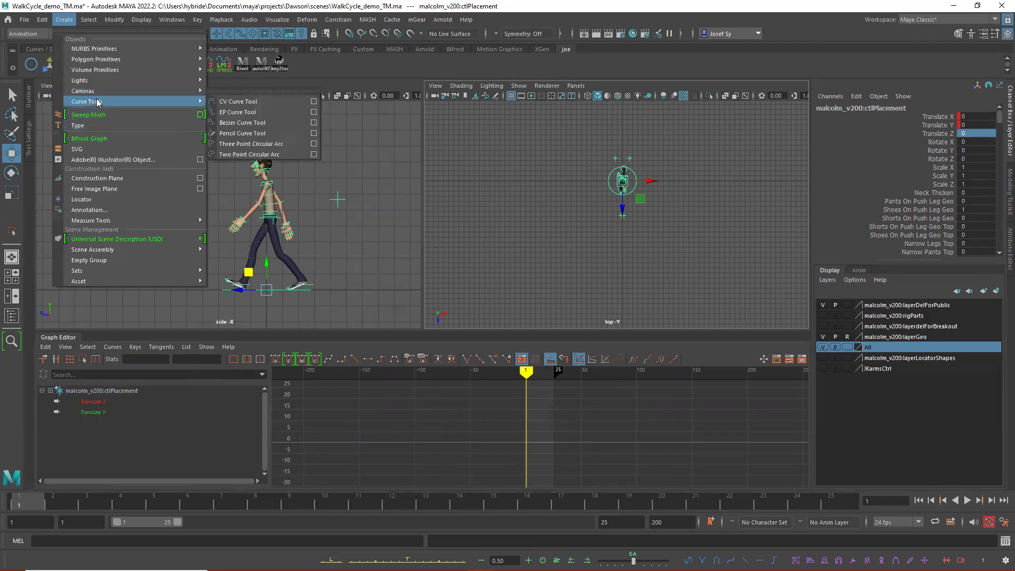
{"action": "left_click", "coordinate": [254, 112]}
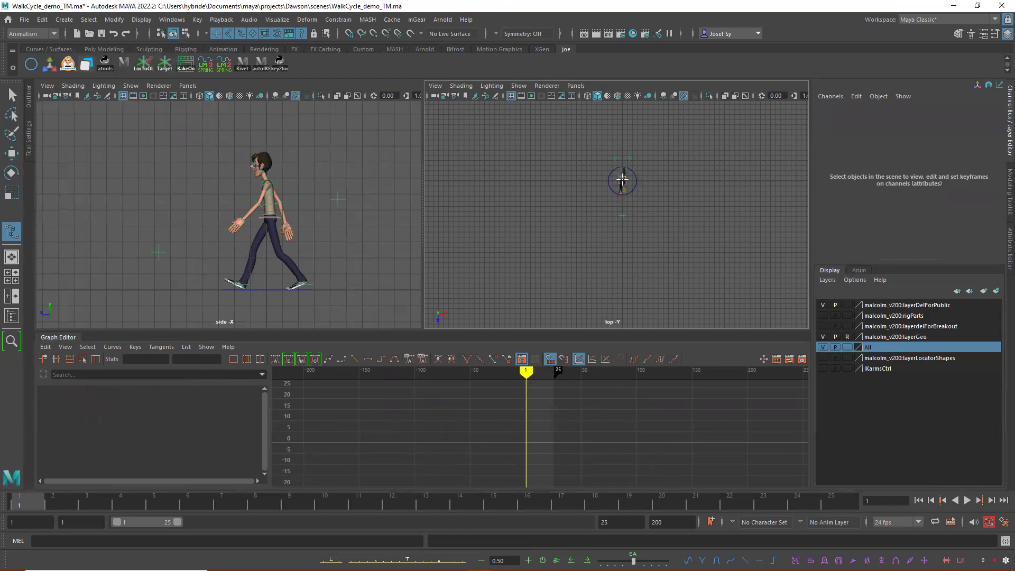
{"action": "left_click", "coordinate": [567, 185]}
{"action": "left_click", "coordinate": [571, 294]}
{"action": "middle_click_drag", "start_coordinate": [695, 232], "coordinate": [674, 135], "text": "alt"}
{"action": "right_click_drag", "start_coordinate": [670, 191], "coordinate": [581, 226], "text": "alt"}
{"action": "right_click_drag", "start_coordinate": [460, 256], "coordinate": [448, 258], "text": "alt"}
{"action": "left_click_drag", "start_coordinate": [602, 266], "coordinate": [618, 264]}
{"action": "left_click", "coordinate": [719, 270]}
{"action": "left_click_drag", "start_coordinate": [759, 238], "coordinate": [761, 204]}
{"action": "left_click", "coordinate": [757, 152]}
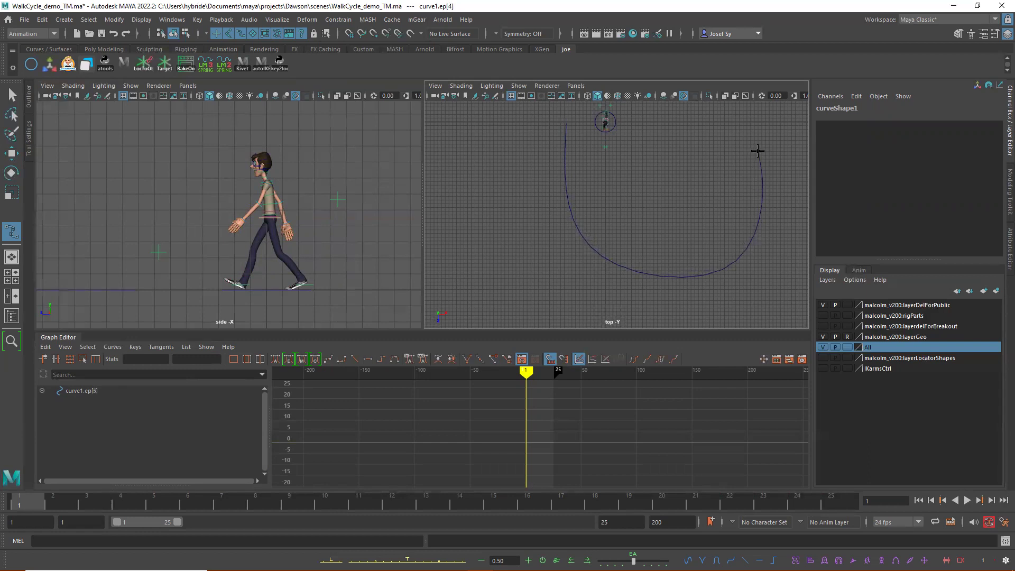
{"action": "scroll", "coordinate": [648, 219], "scroll_direction": "up", "scroll_amount": 2}
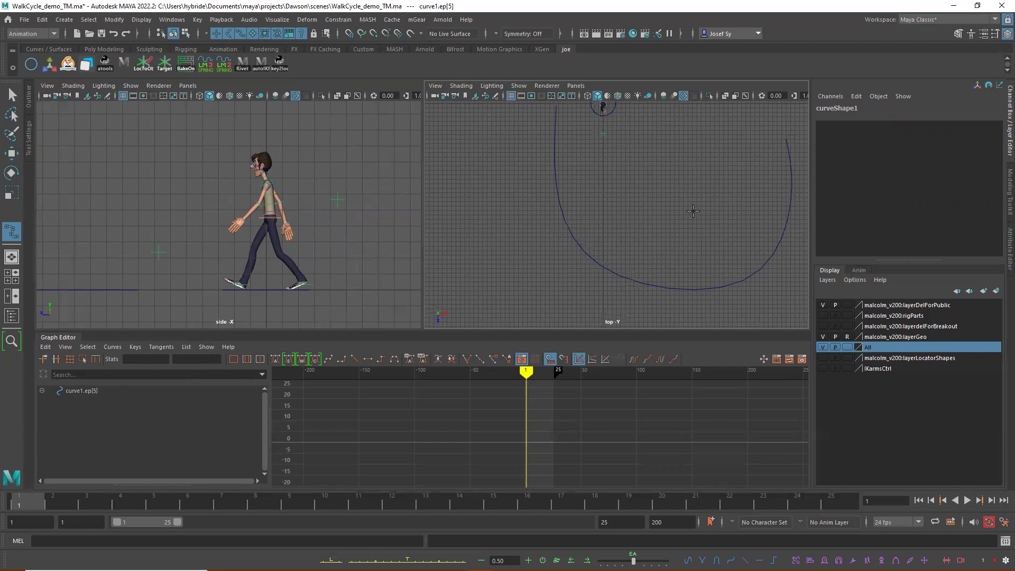
{"action": "scroll", "coordinate": [675, 221], "scroll_direction": "up", "scroll_amount": 2}
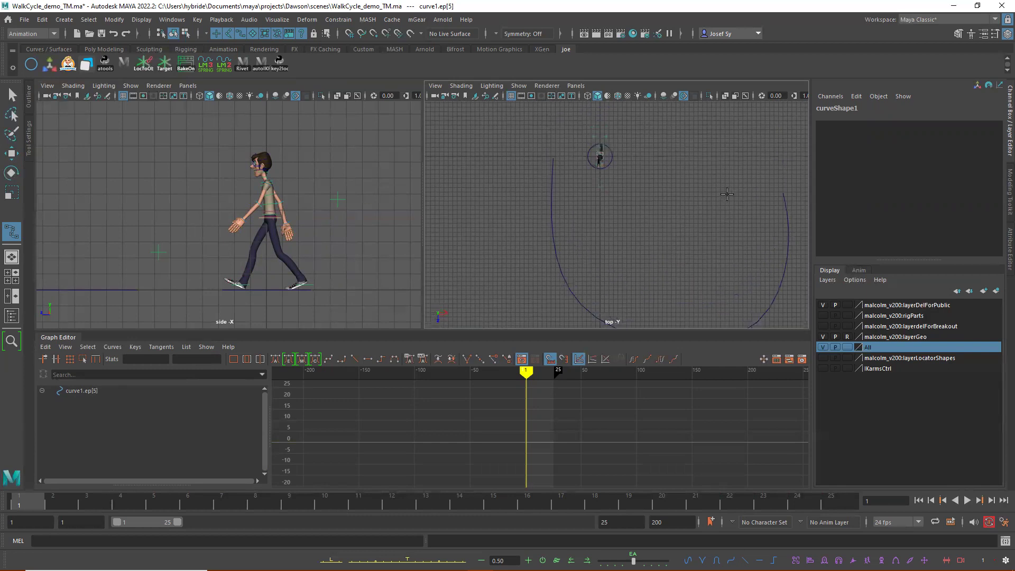
{"action": "key", "text": "w"}
{"action": "left_click", "coordinate": [759, 186]}
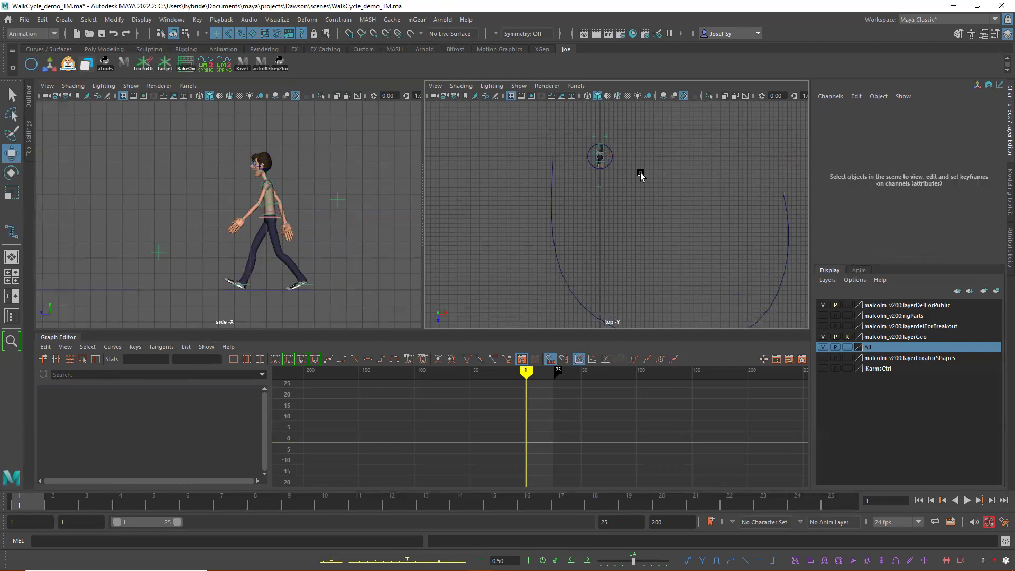
Select ctlPlacement and switch the top viewport back to the persp camera, viewing the character with the curve.
{"action": "left_click", "coordinate": [614, 164]}
{"action": "left_click_drag", "start_coordinate": [646, 231], "coordinate": [649, 233], "text": "alt"}
{"action": "scroll", "coordinate": [652, 229], "scroll_direction": "down", "scroll_amount": 2}
{"action": "scroll", "coordinate": [648, 227], "scroll_direction": "down", "scroll_amount": 2}
{"action": "left_click", "coordinate": [576, 85]}
{"action": "mouse_move", "coordinate": [609, 98]}
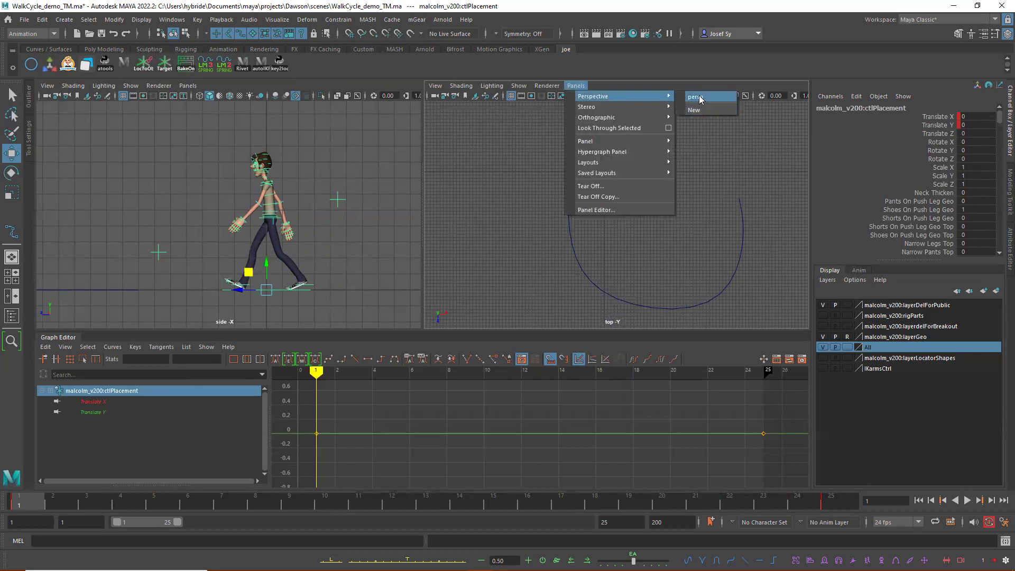
{"action": "left_click", "coordinate": [700, 98]}
{"action": "left_click_drag", "start_coordinate": [704, 238], "coordinate": [619, 217], "text": "alt"}
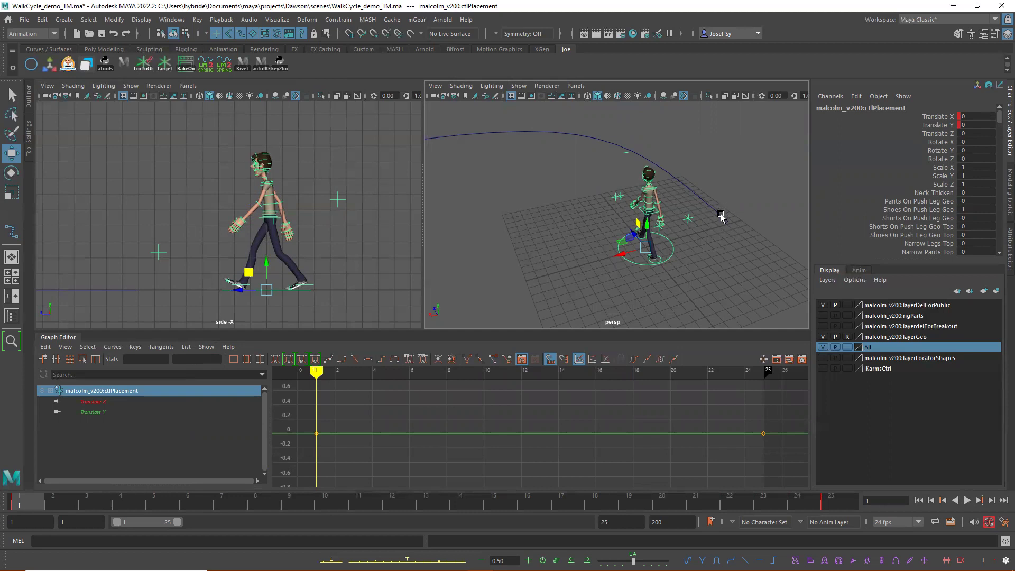
Try to attach ctlPlacement to the curve as a motion path while its Translate X and Y keys still exist.
{"action": "left_click", "coordinate": [721, 215]}
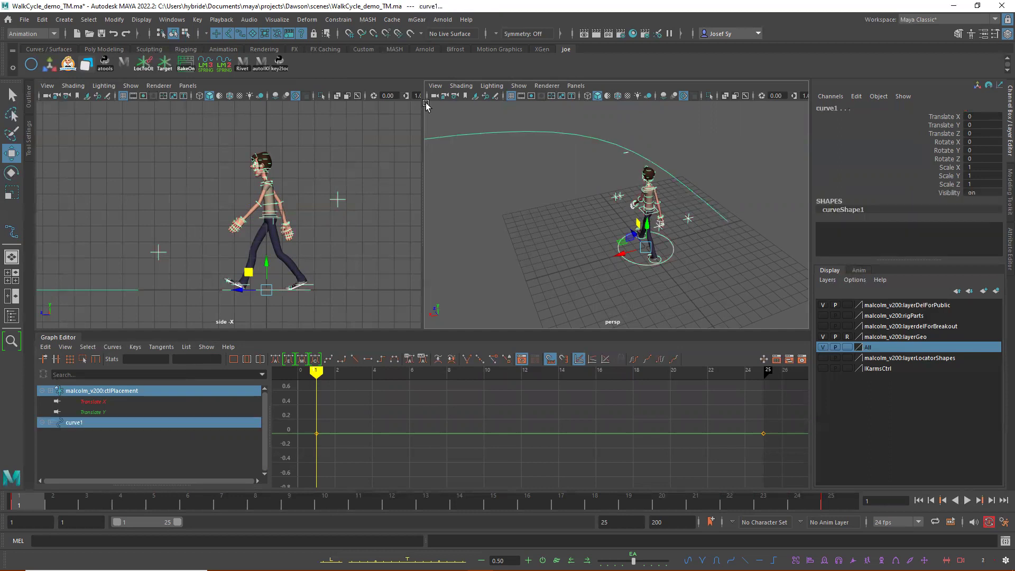
{"action": "left_click", "coordinate": [338, 19]}
{"action": "mouse_move", "coordinate": [395, 125]}
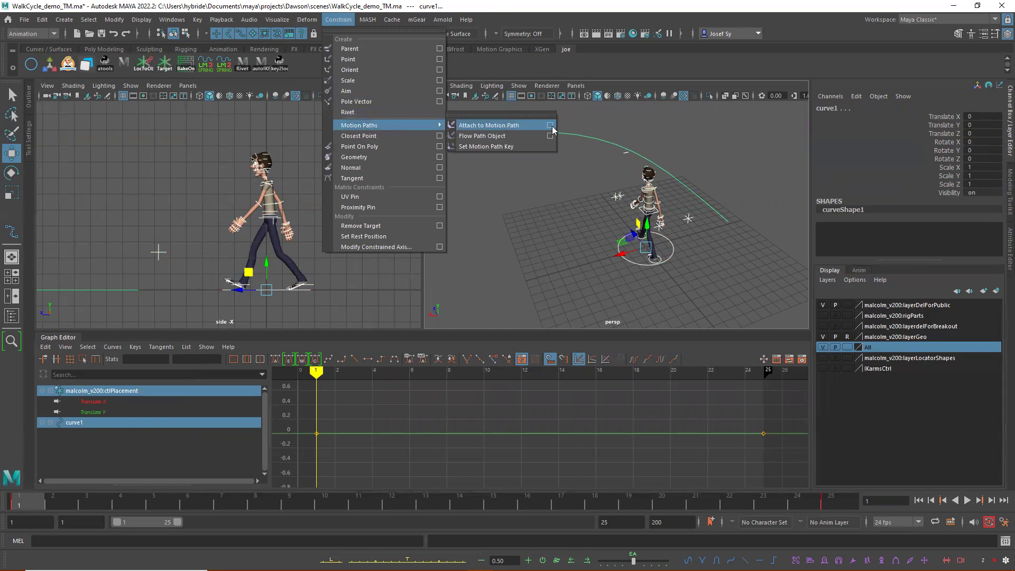
{"action": "left_click", "coordinate": [518, 129]}
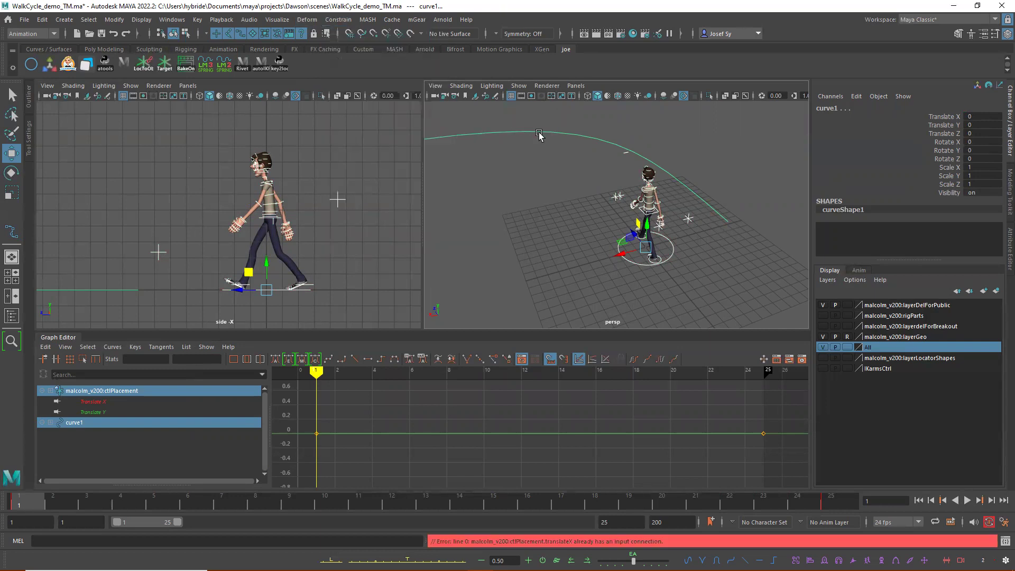
Select only ctlPlacement and delete all of its Translate X and Translate Y keys.
{"action": "left_click", "coordinate": [707, 259]}
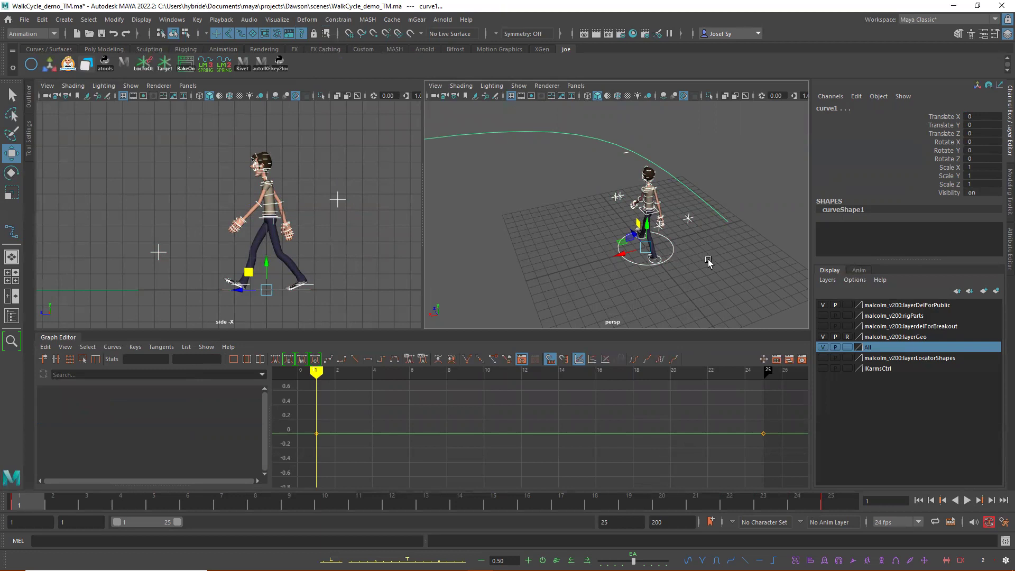
{"action": "left_click", "coordinate": [676, 250]}
{"action": "left_click", "coordinate": [719, 212], "text": "shift"}
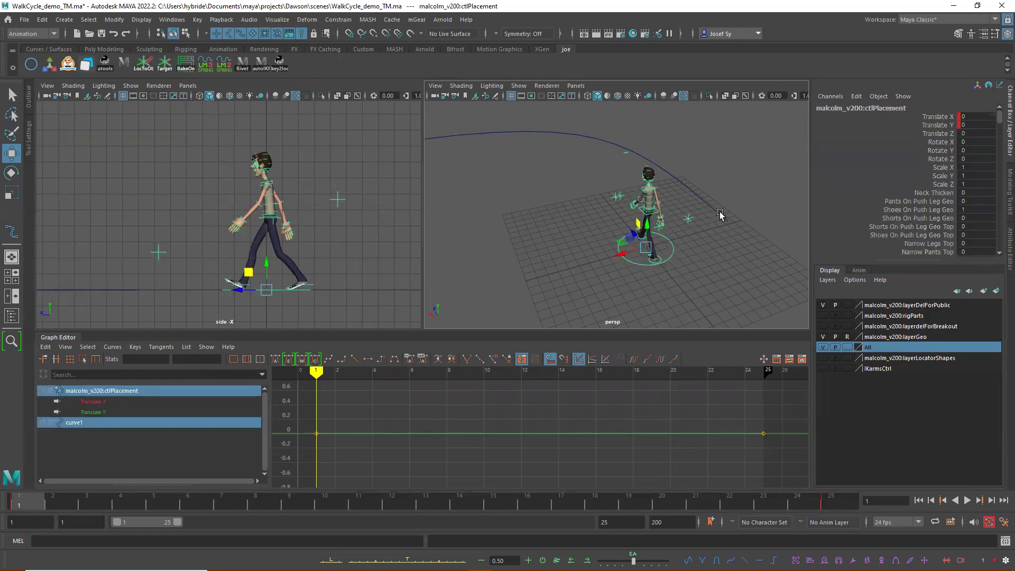
{"action": "left_click", "coordinate": [674, 247]}
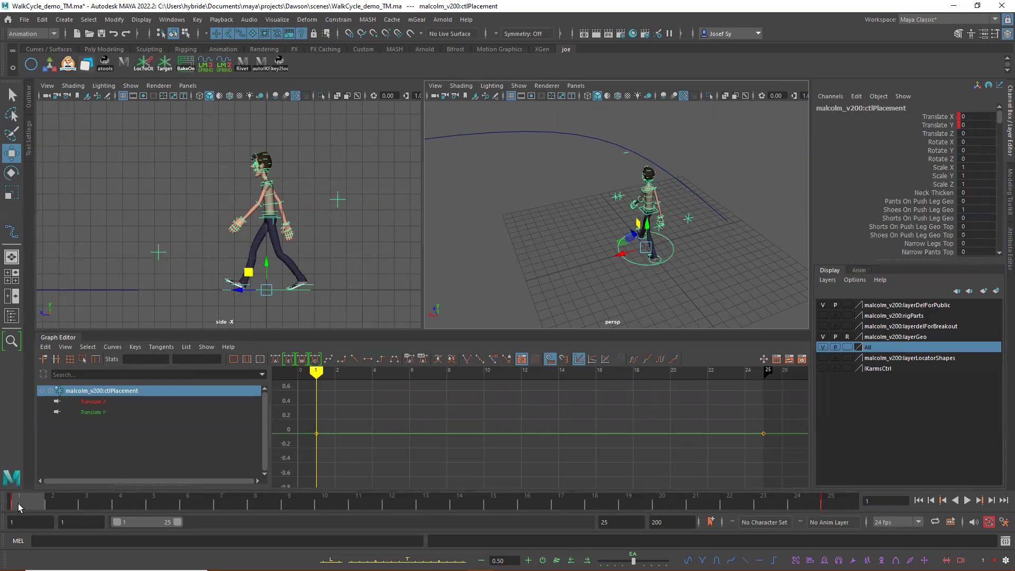
{"action": "left_click_drag", "start_coordinate": [301, 420], "coordinate": [809, 468]}
{"action": "key", "text": "Delete"}
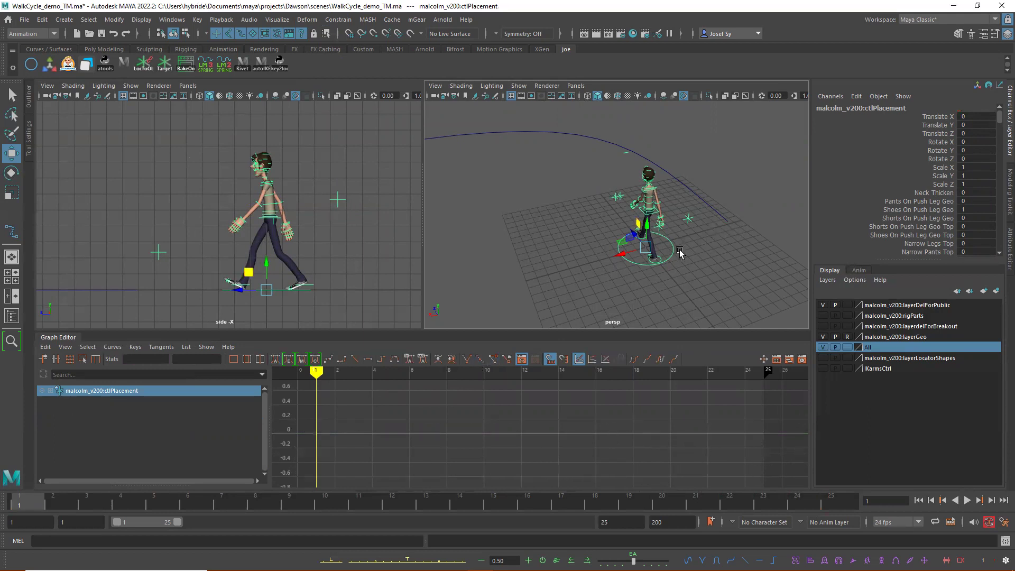
Add the curve to the ctlPlacement selection and attach the control to it with the current motion path settings.
{"action": "left_click", "coordinate": [726, 220], "text": "shift"}
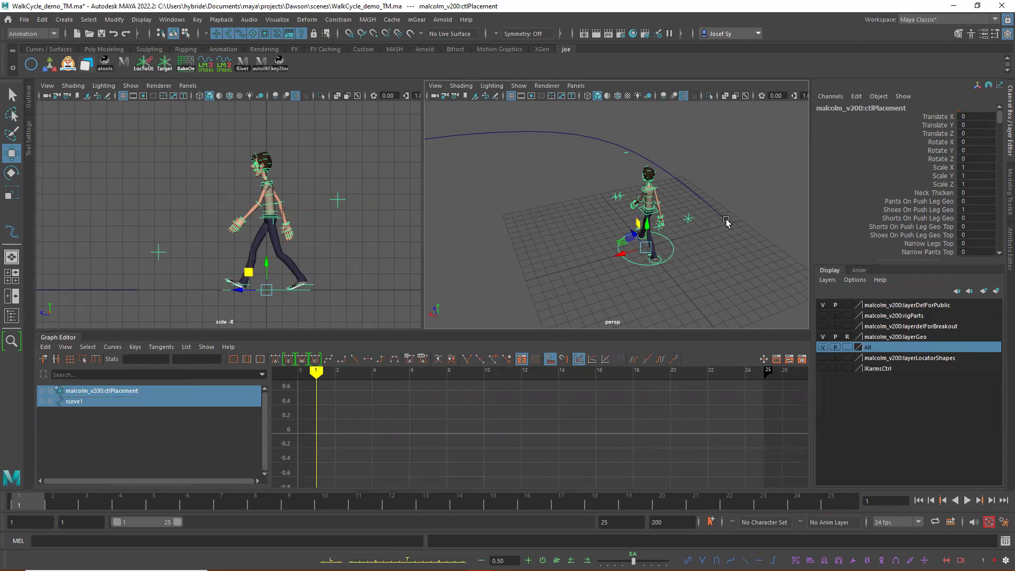
{"action": "left_click", "coordinate": [338, 19]}
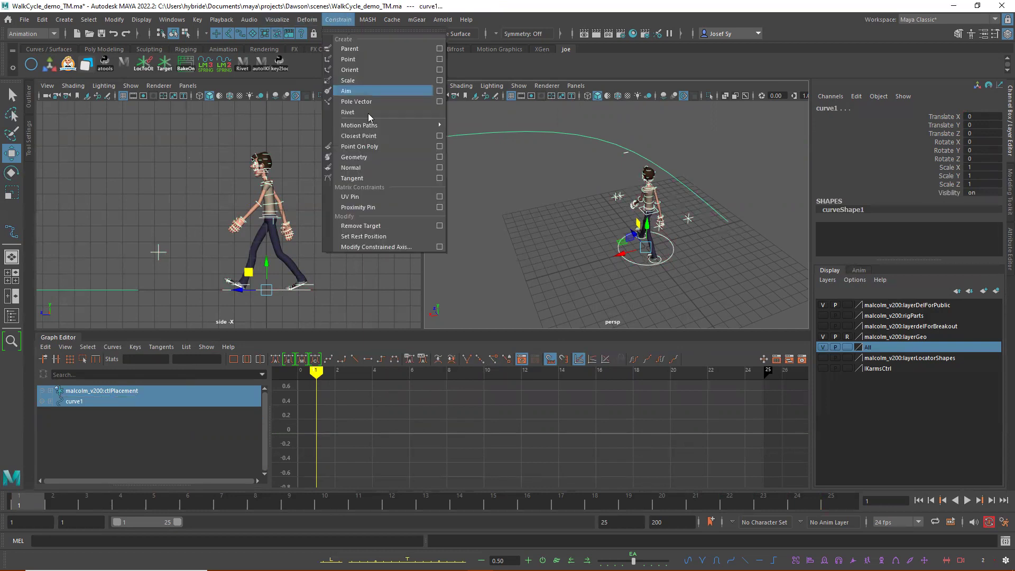
{"action": "mouse_move", "coordinate": [423, 125]}
{"action": "left_click", "coordinate": [502, 122]}
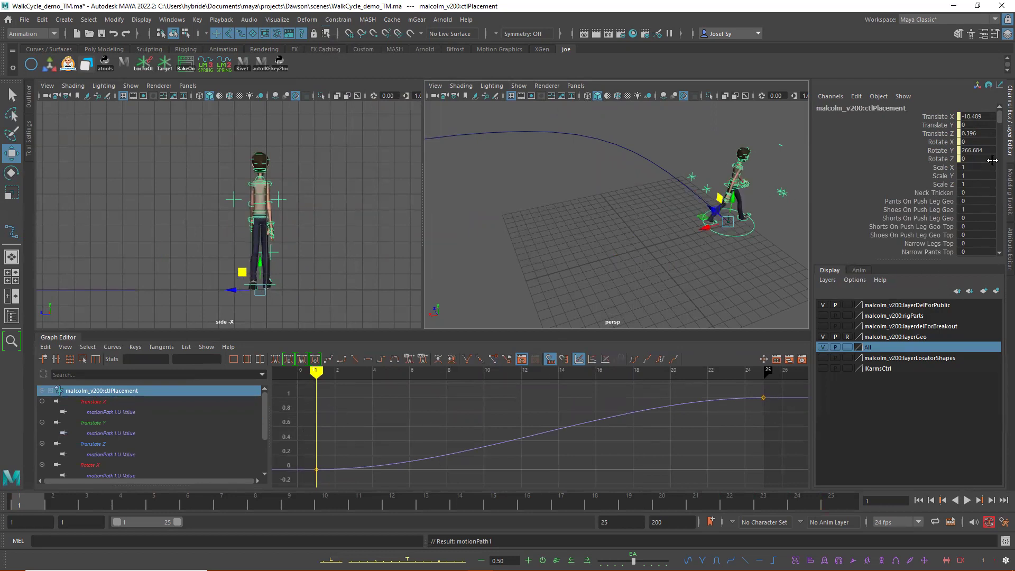
Look through ctlPlacement's channels and connected nodes for the motion path settings.
{"action": "left_click", "coordinate": [682, 182]}
{"action": "left_click", "coordinate": [746, 231]}
{"action": "scroll", "coordinate": [963, 215], "scroll_direction": "down", "scroll_amount": 3}
{"action": "scroll", "coordinate": [963, 216], "scroll_direction": "down", "scroll_amount": 10}
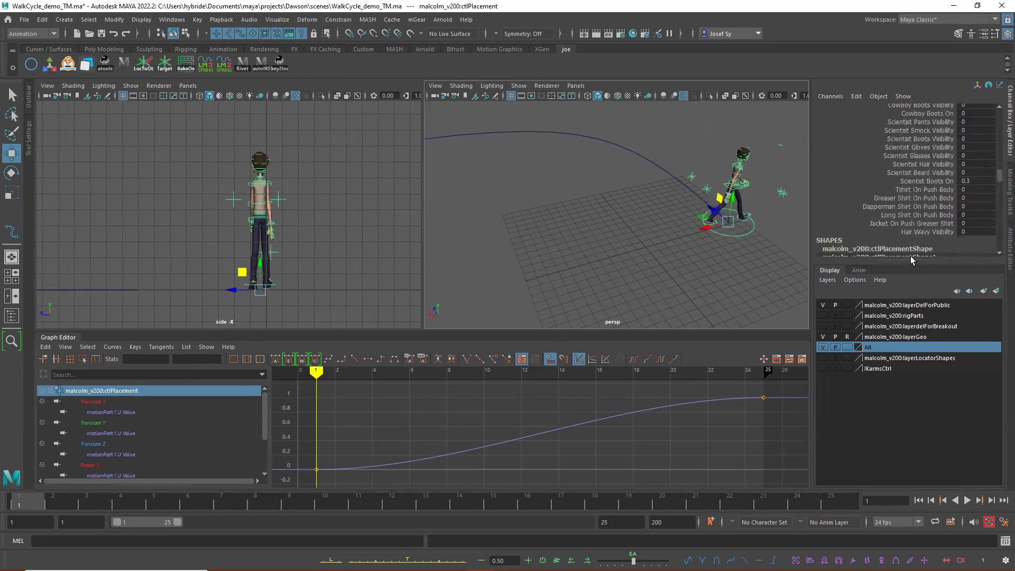
{"action": "left_click_drag", "start_coordinate": [998, 177], "coordinate": [969, 238]}
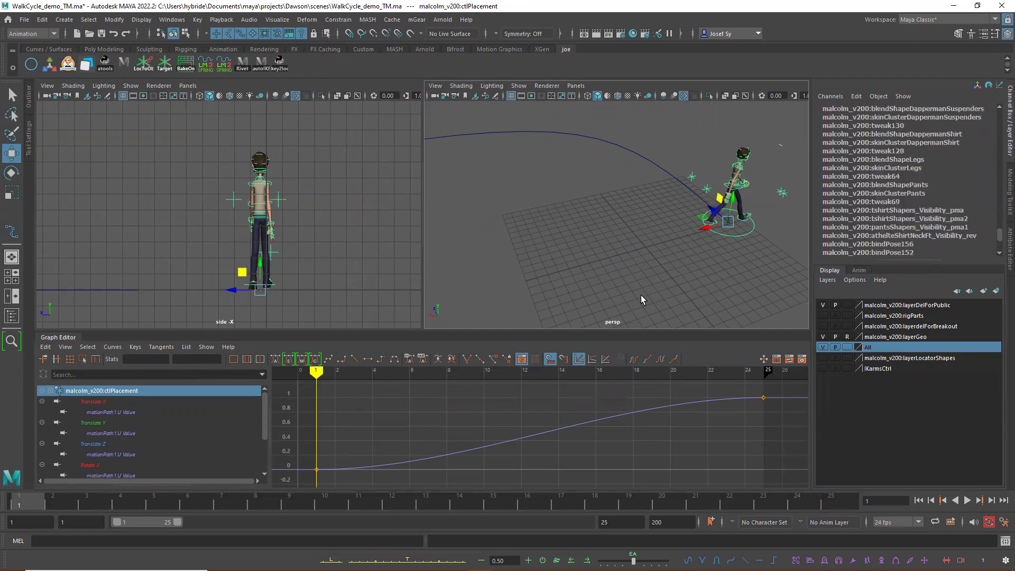
Undo the motion path attachment so ctlPlacement is detached from the curve.
{"action": "key", "text": "ctrl+z"}
{"action": "key", "text": "ctrl+z"}
{"action": "key", "text": "ctrl+z"}
{"action": "key", "text": "ctrl+z"}
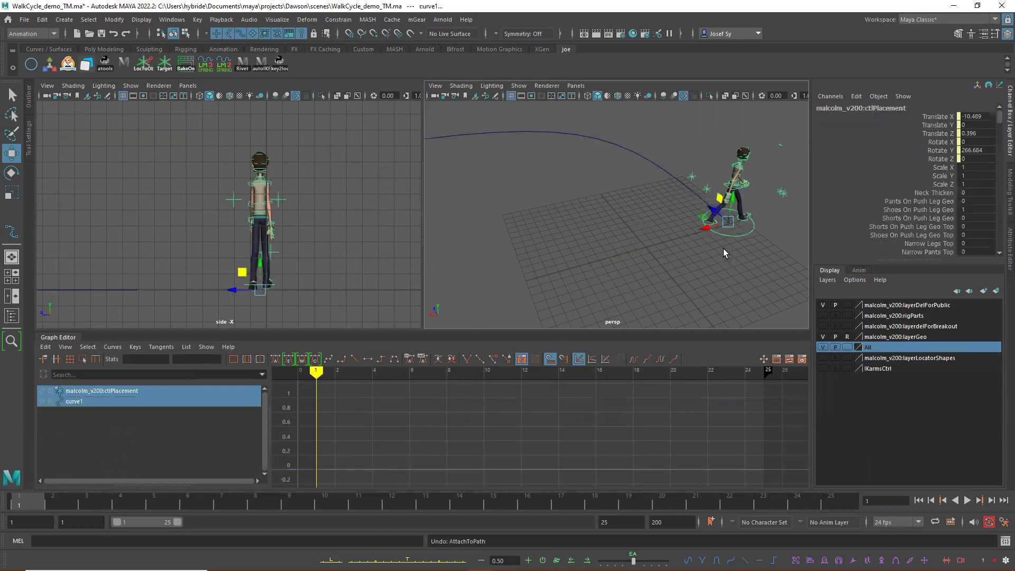
{"action": "key", "text": "ctrl+z"}
Attach ctlPlacement to the curve as a motion path with Follow enabled, front axis Z and up axis Y.
{"action": "left_click", "coordinate": [679, 247]}
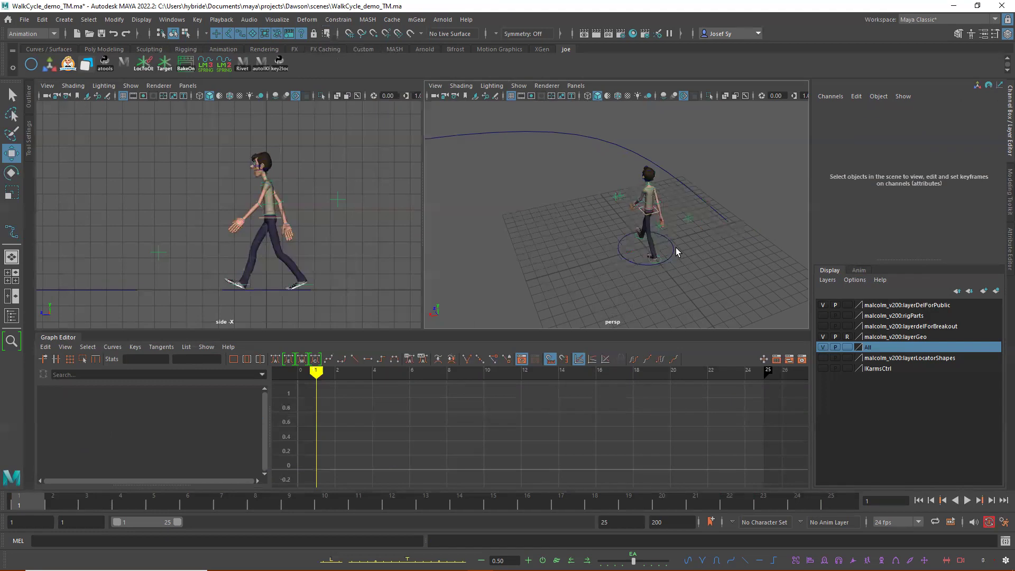
{"action": "left_click", "coordinate": [676, 248]}
{"action": "left_click", "coordinate": [720, 212], "text": "shift"}
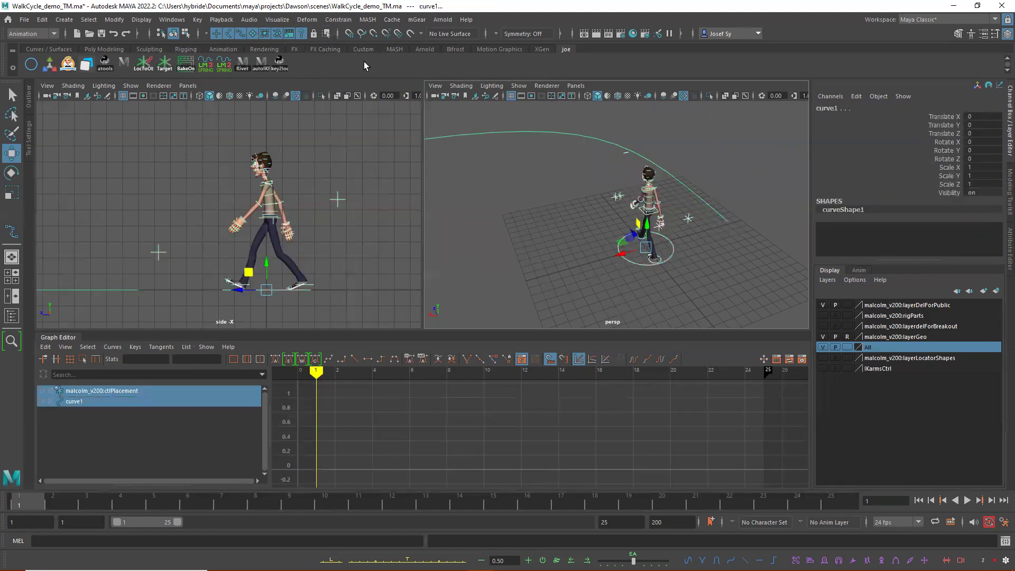
{"action": "left_click", "coordinate": [338, 20]}
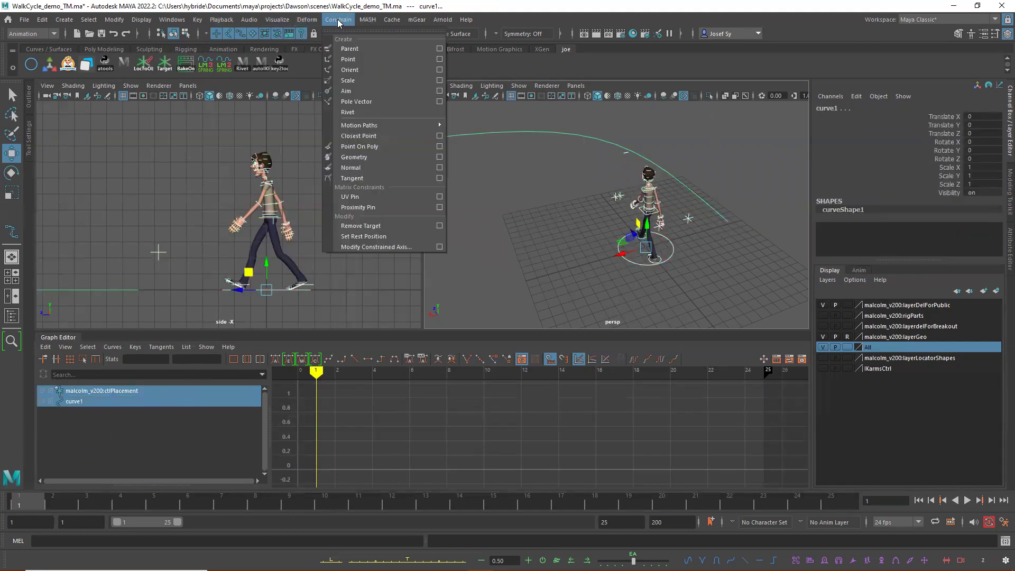
{"action": "mouse_move", "coordinate": [414, 125]}
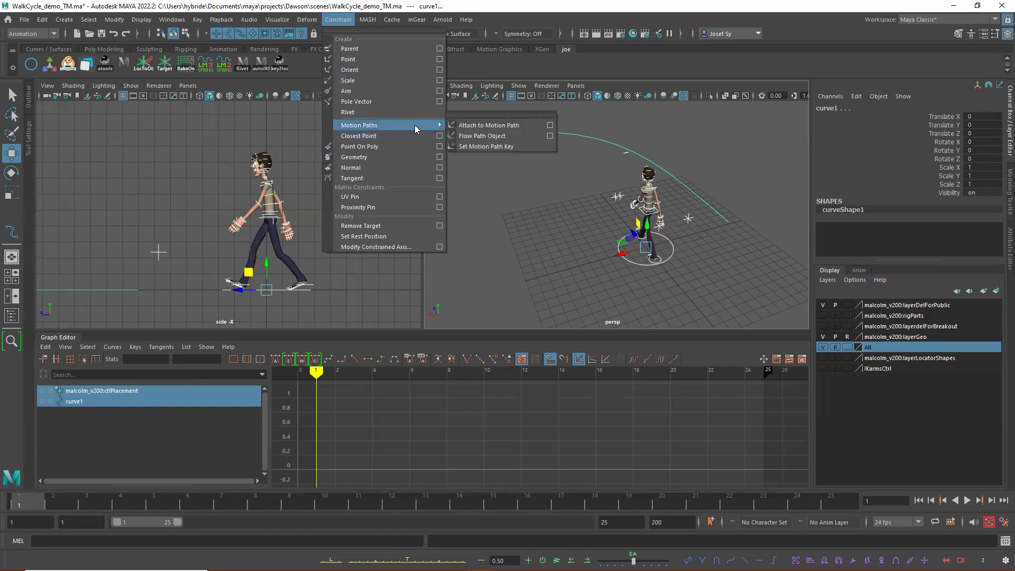
{"action": "left_click", "coordinate": [550, 125]}
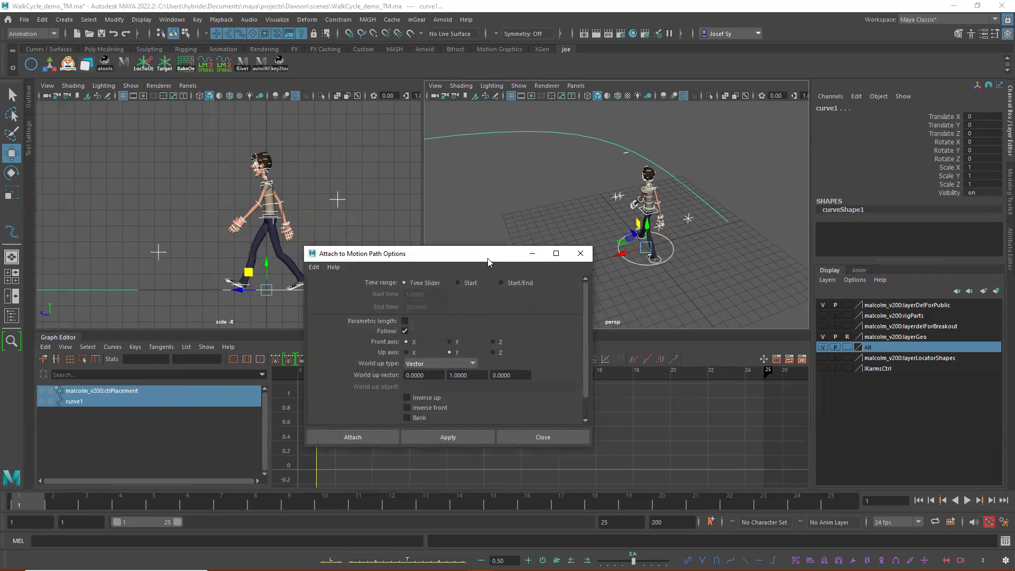
{"action": "left_click_drag", "start_coordinate": [488, 258], "coordinate": [413, 290]}
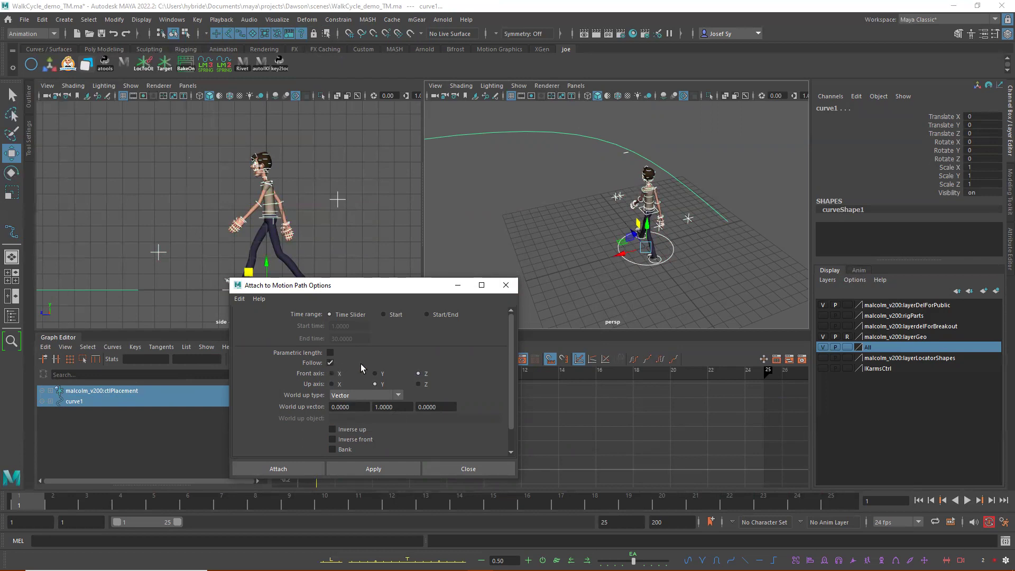
{"action": "left_click", "coordinate": [389, 468]}
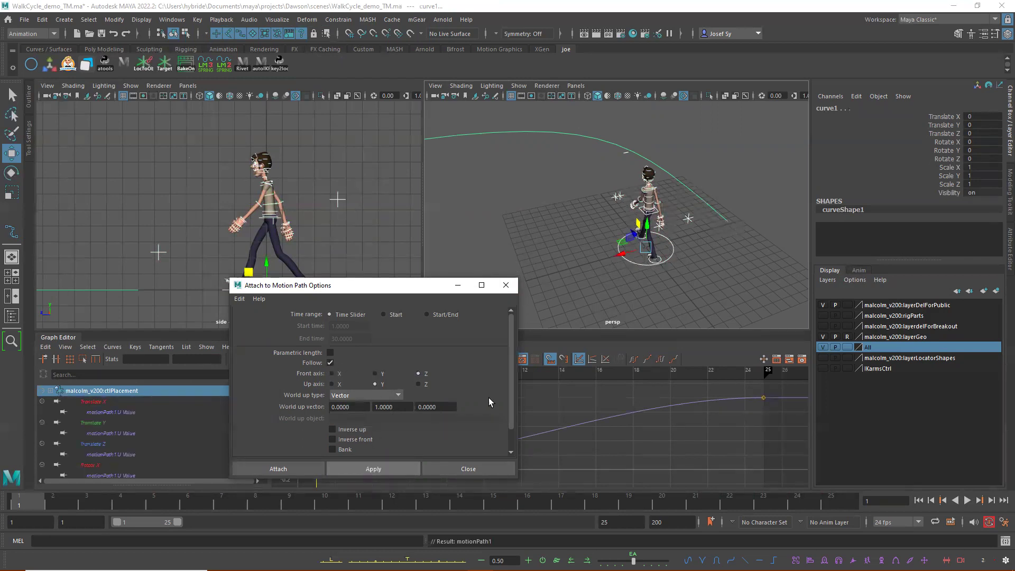
{"action": "left_click", "coordinate": [507, 286]}
Make the motion path's U Value keys linear and check the character's movement along the curve from frame 1.
{"action": "mouse_move", "coordinate": [94, 507]}
{"action": "left_mouse_down"}
{"action": "mouse_move", "coordinate": [324, 508]}
{"action": "mouse_move", "coordinate": [20, 507]}
{"action": "left_mouse_up"}
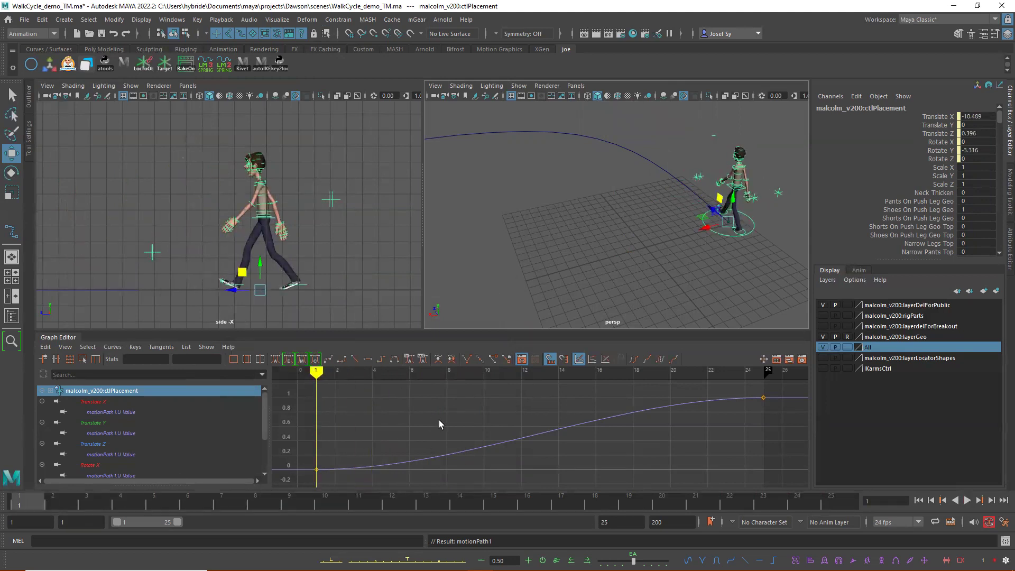
{"action": "scroll", "coordinate": [435, 421], "scroll_direction": "down", "scroll_amount": 3}
{"action": "left_click_drag", "start_coordinate": [416, 394], "coordinate": [724, 471]}
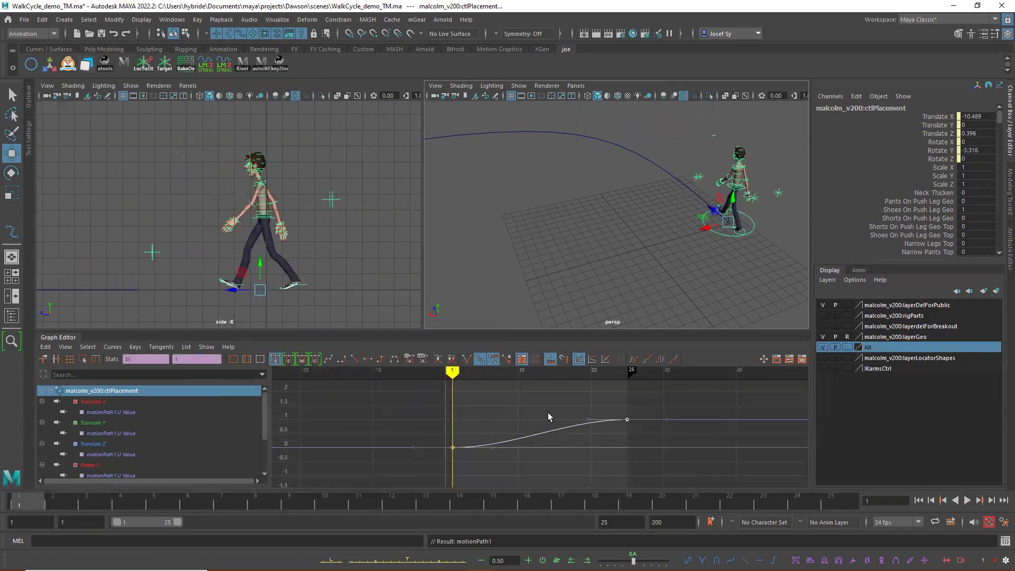
{"action": "left_click", "coordinate": [355, 359]}
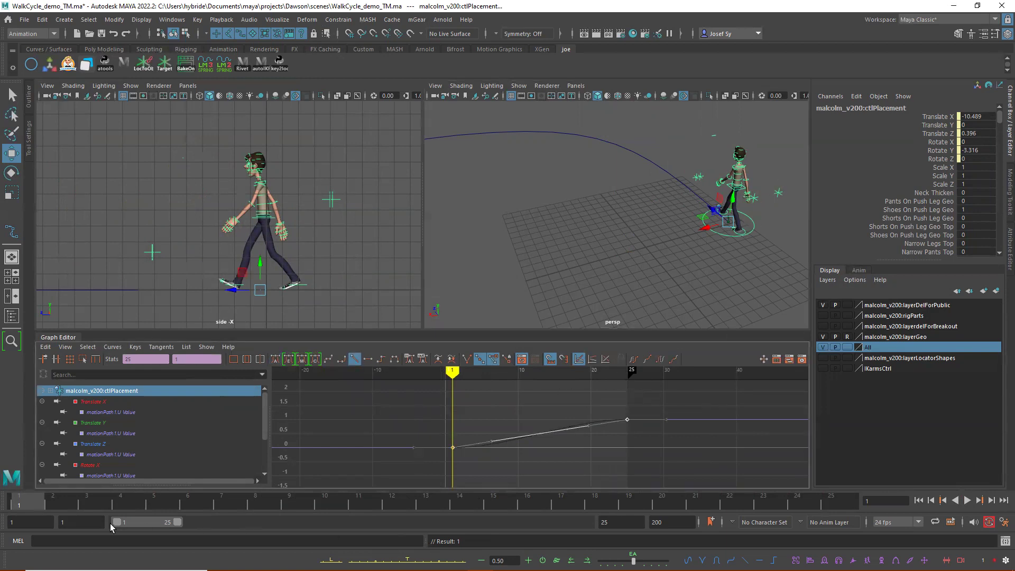
{"action": "key", "text": "alt+v"}
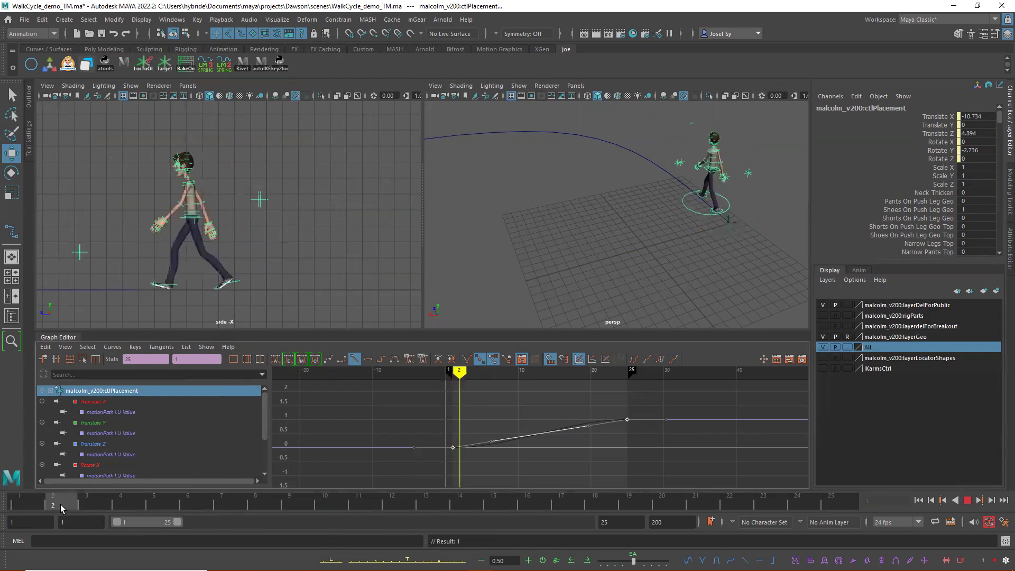
{"action": "key", "text": "alt+v"}
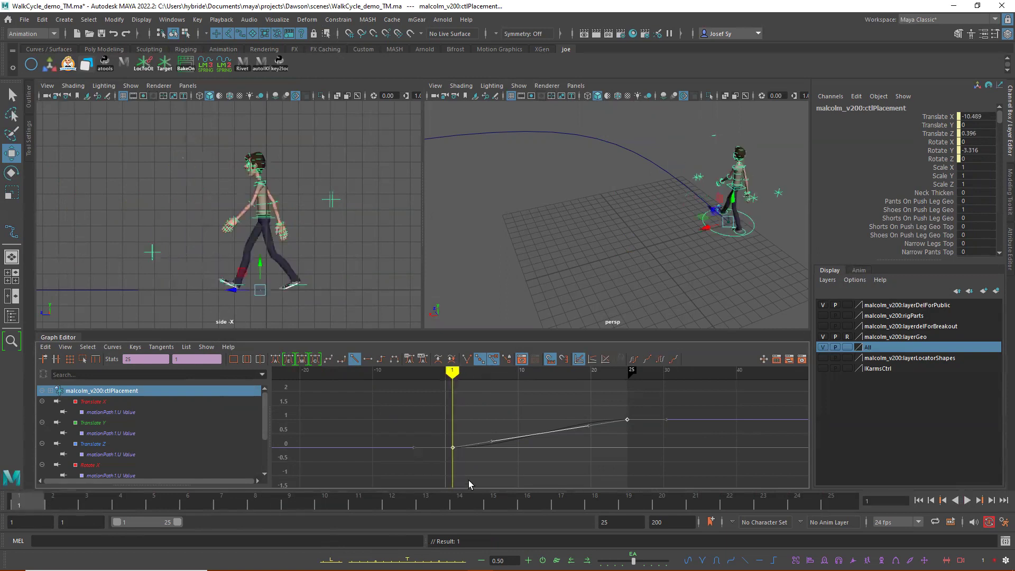
Select the U Value key at frame 25 and examine the foot slide between frames 1 and 2 from a low side view.
{"action": "left_click", "coordinate": [646, 427]}
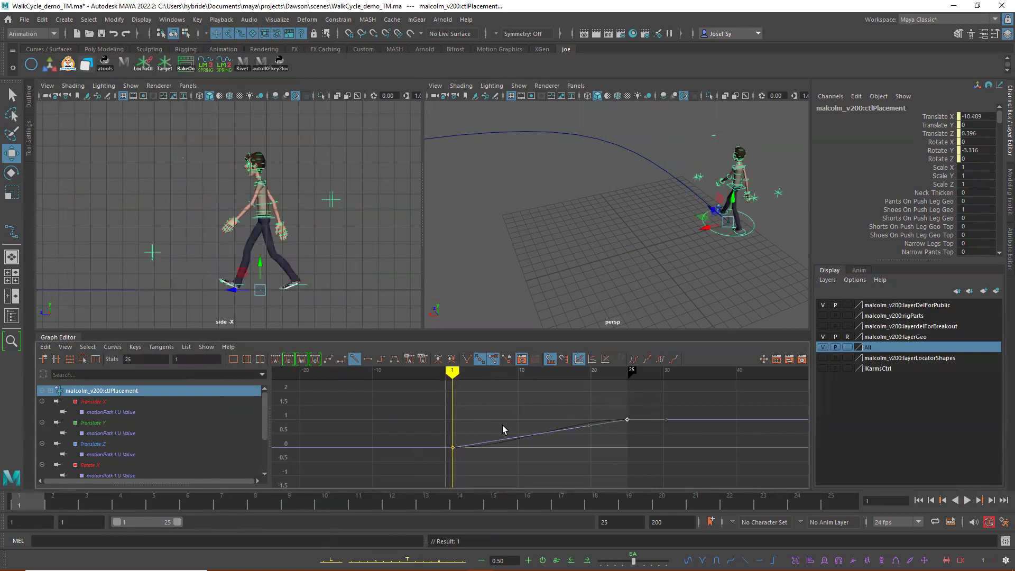
{"action": "right_click_drag", "start_coordinate": [628, 415], "coordinate": [151, 465], "text": "alt"}
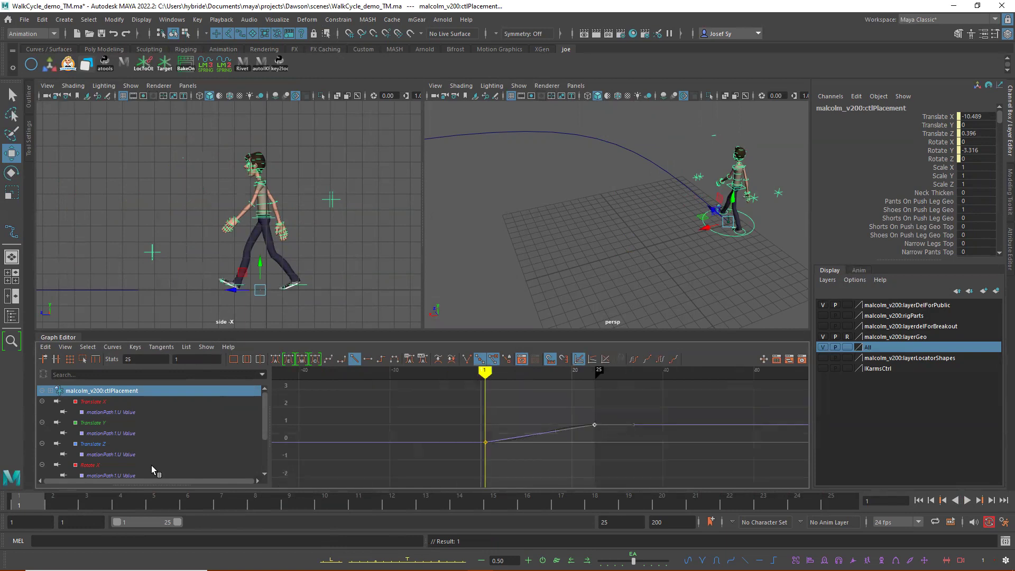
{"action": "left_click_drag", "start_coordinate": [46, 501], "coordinate": [32, 500]}
{"action": "right_click_drag", "start_coordinate": [671, 271], "coordinate": [722, 254], "text": "alt"}
{"action": "middle_click_drag", "start_coordinate": [723, 254], "coordinate": [562, 275], "text": "alt"}
{"action": "left_click_drag", "start_coordinate": [562, 274], "coordinate": [678, 259], "text": "alt"}
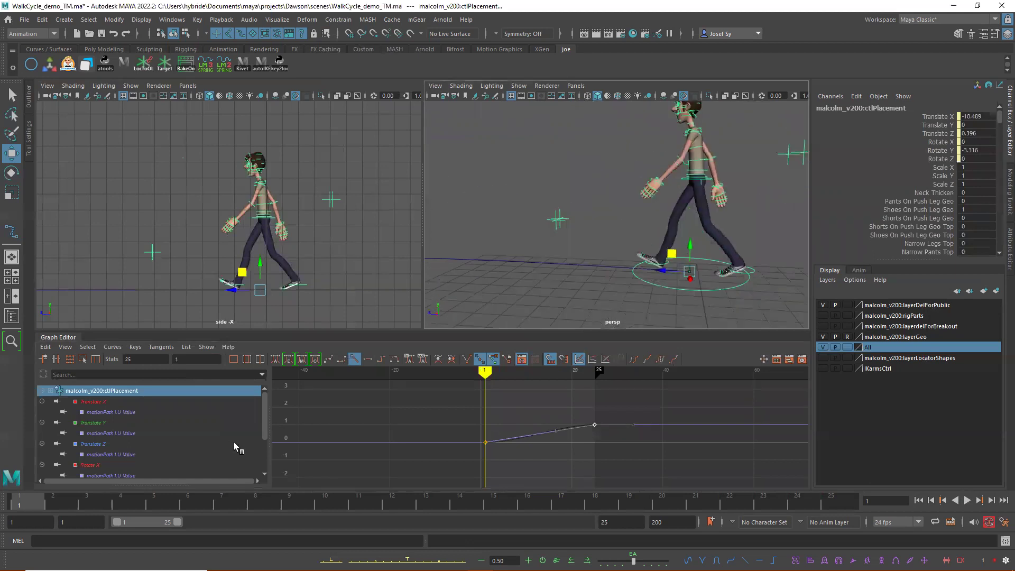
{"action": "key", "text": "alt+v"}
{"action": "mouse_move", "coordinate": [25, 508]}
{"action": "left_mouse_down"}
{"action": "mouse_move", "coordinate": [53, 508]}
{"action": "mouse_move", "coordinate": [21, 506]}
{"action": "left_mouse_up"}
{"action": "left_click", "coordinate": [45, 506]}
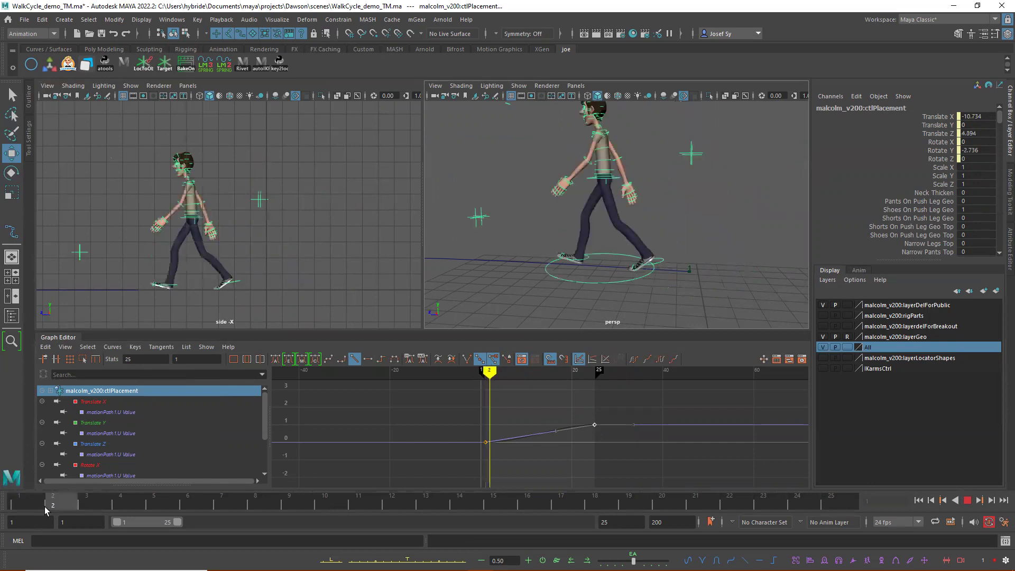
Lower the U Value key at frame 25 to about 0.277, checking the foot slide between frames 1 and 2.
{"action": "middle_click_drag", "start_coordinate": [594, 420], "coordinate": [598, 437]}
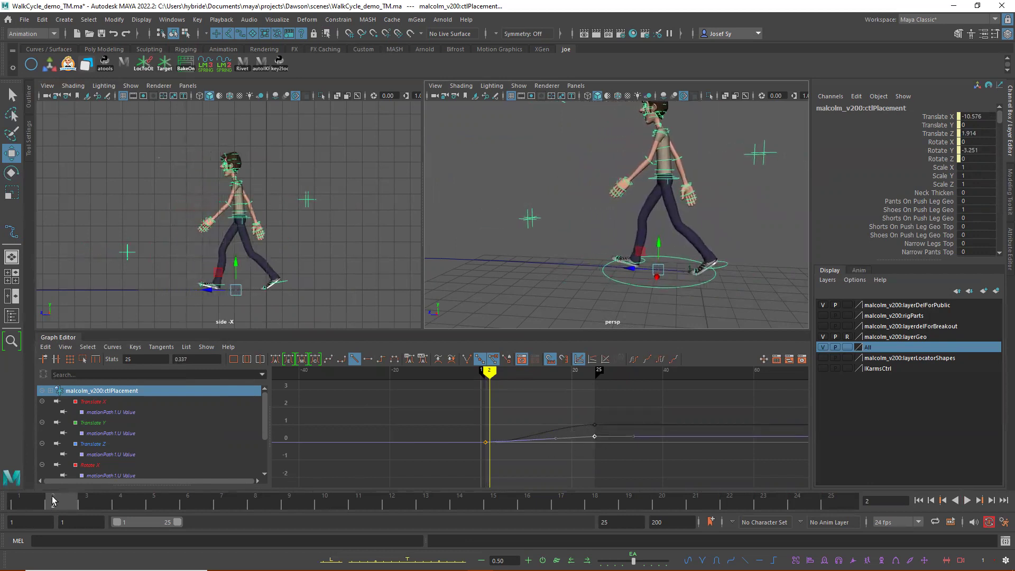
{"action": "key", "text": "alt+v"}
{"action": "key", "text": "alt+v"}
{"action": "middle_click_drag", "start_coordinate": [596, 437], "coordinate": [595, 438]}
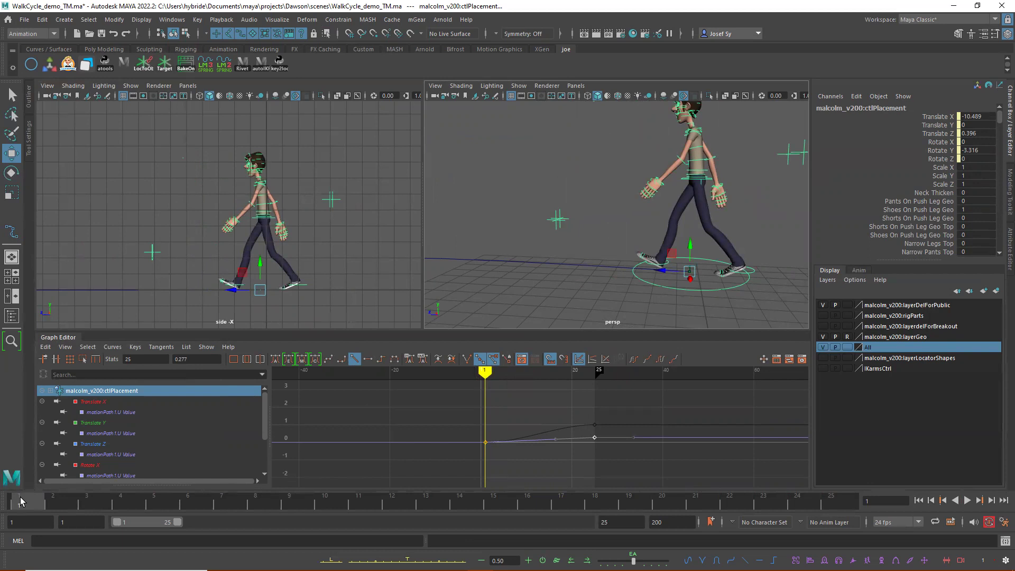
{"action": "key", "text": "alt+v"}
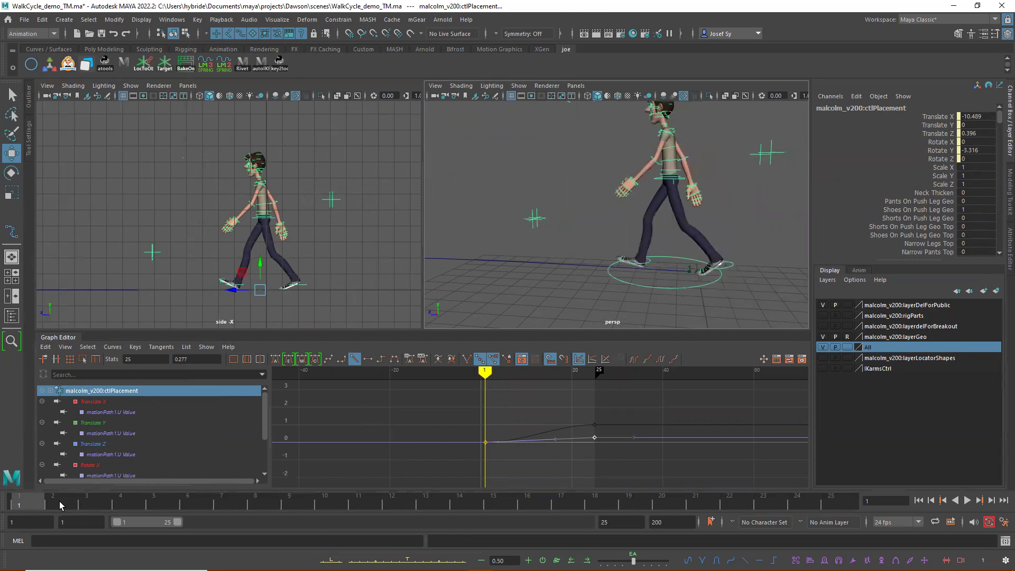
{"action": "key", "text": "Escape"}
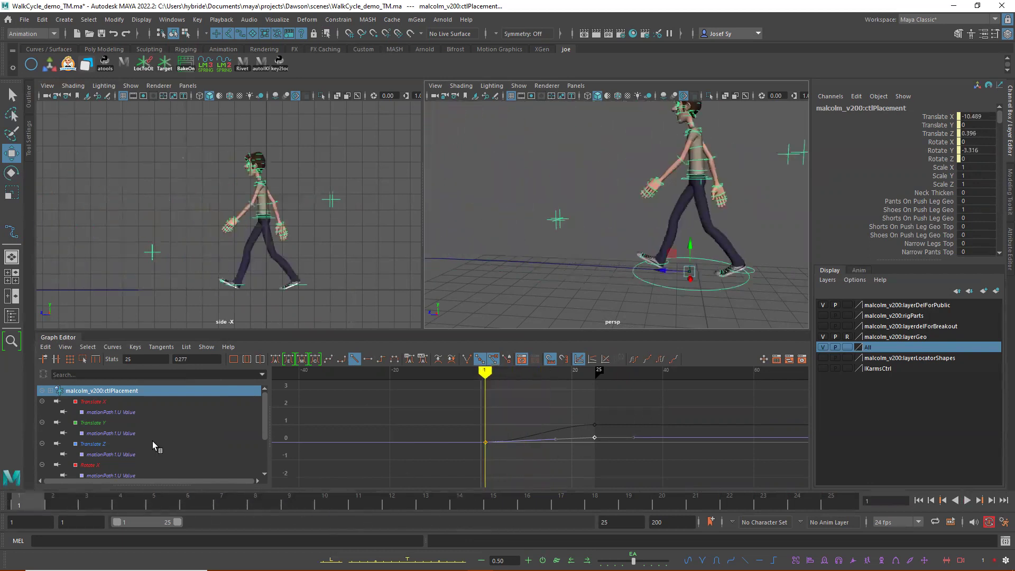
{"action": "scroll", "coordinate": [708, 266], "scroll_direction": "down", "scroll_amount": 4}
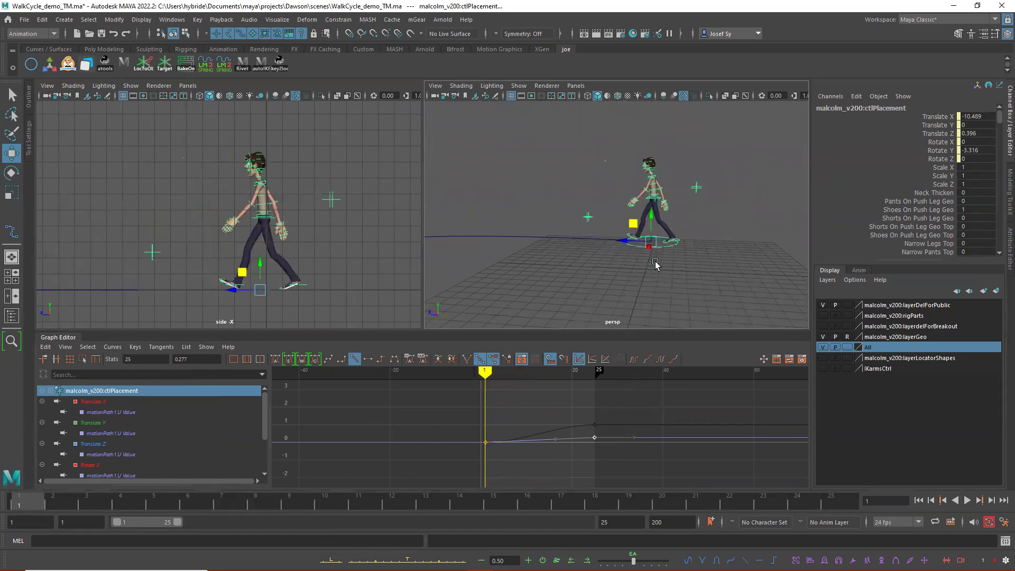
{"action": "scroll", "coordinate": [671, 408], "scroll_direction": "down", "scroll_amount": 4}
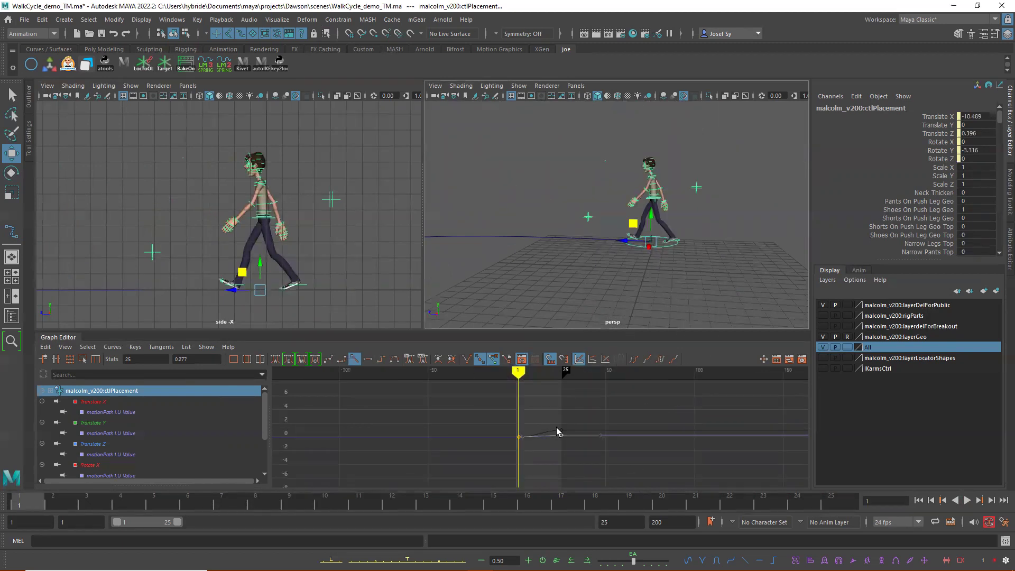
Extend the playback range to frame 200 and move the U Value end key to frame 140, at a value of about 1.588.
{"action": "double_click", "coordinate": [633, 524]}
{"action": "type", "text": "200"}
{"action": "key", "text": "Return"}
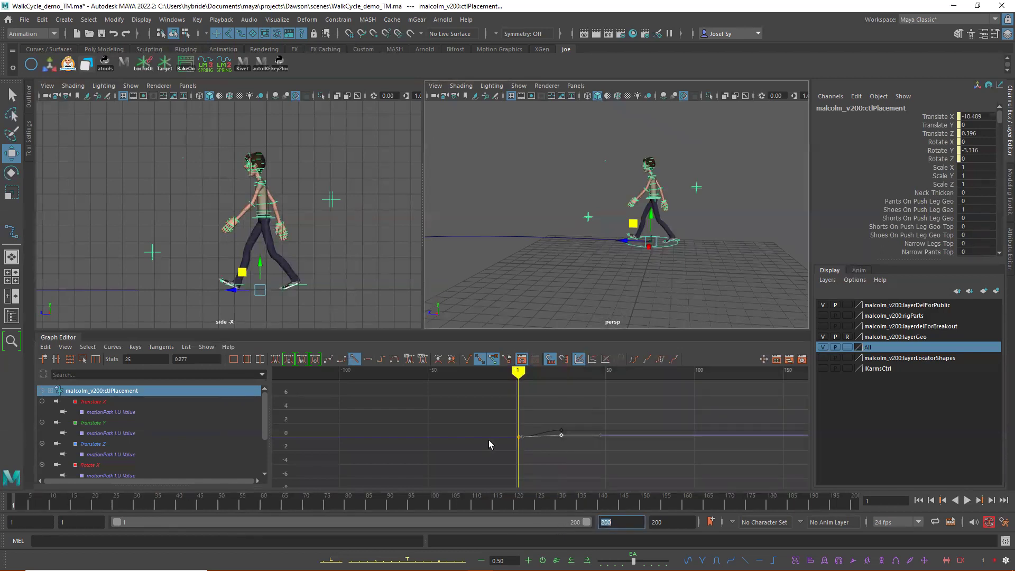
{"action": "left_click", "coordinate": [573, 413]}
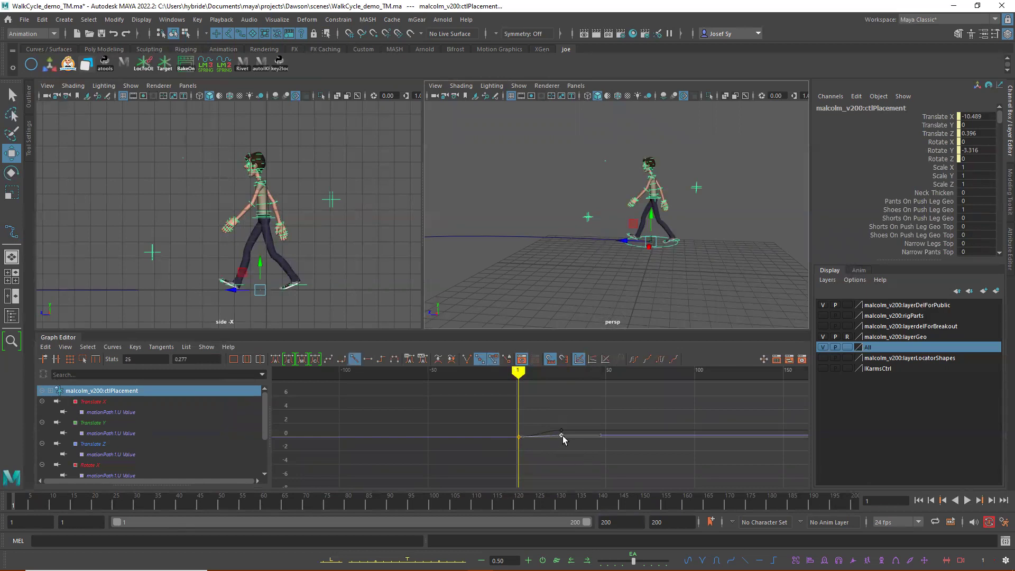
{"action": "left_click_drag", "start_coordinate": [567, 435], "coordinate": [766, 427]}
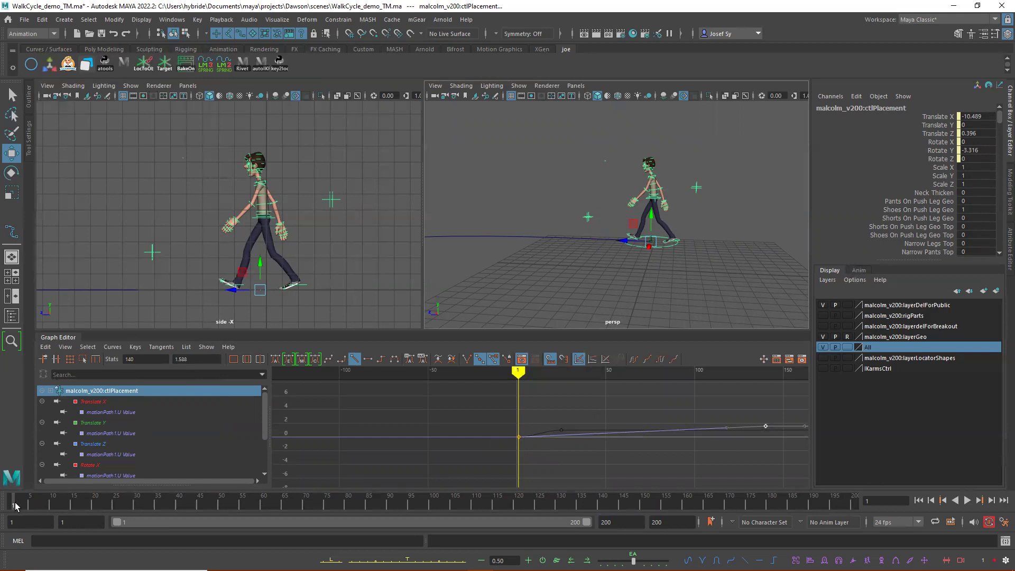
Lower the U Value key at frame 140 to about 0.884, checking the foot slide in playback from the first frames.
{"action": "key", "text": "alt+v"}
{"action": "key", "text": "alt+v"}
{"action": "left_click_drag", "start_coordinate": [765, 423], "coordinate": [766, 430]}
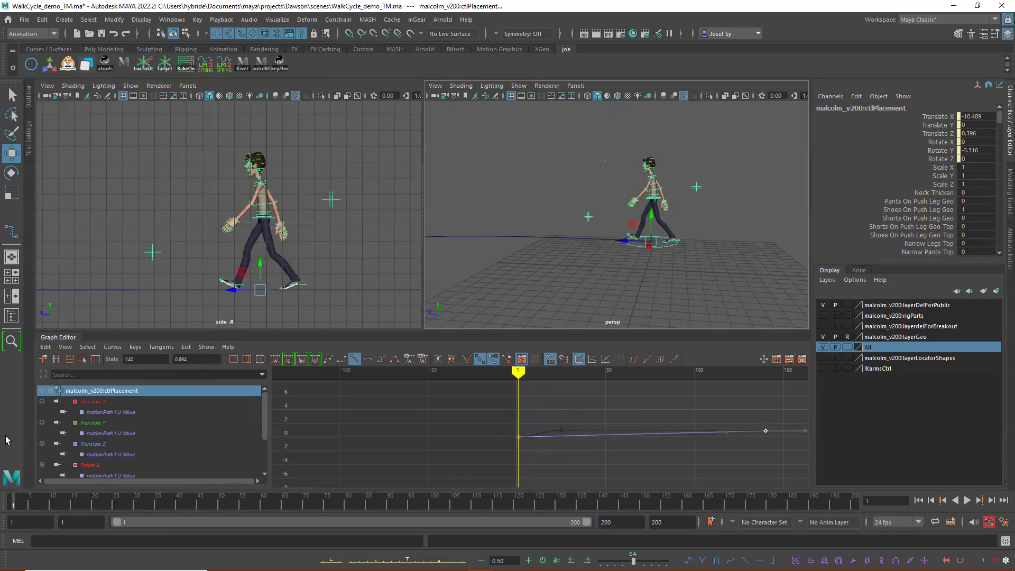
{"action": "mouse_move", "coordinate": [9, 505]}
{"action": "left_mouse_down"}
{"action": "mouse_move", "coordinate": [17, 502]}
{"action": "mouse_move", "coordinate": [9, 506]}
{"action": "left_mouse_up"}
{"action": "key", "text": "alt+v"}
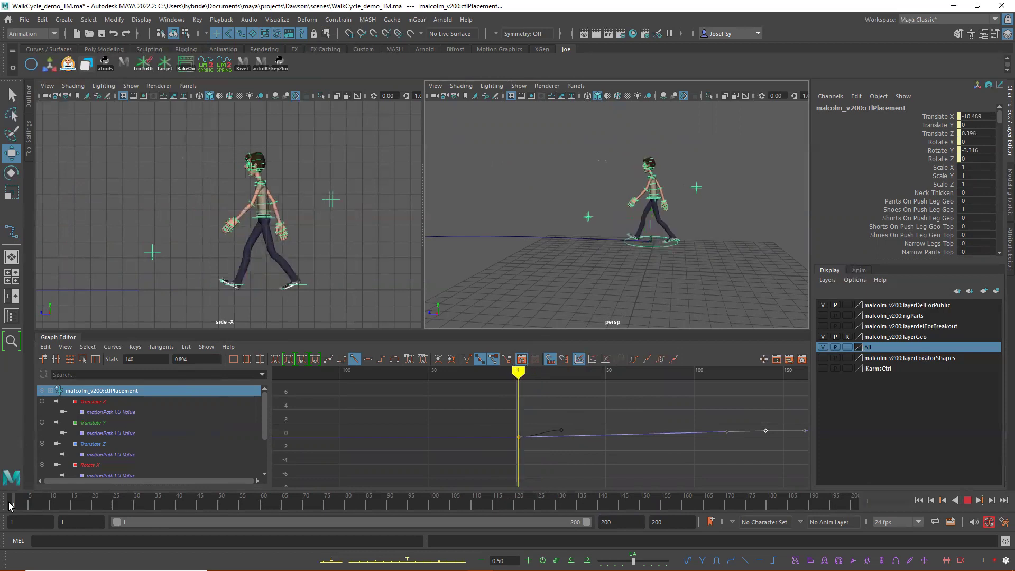
{"action": "left_click_drag", "start_coordinate": [22, 506], "coordinate": [9, 504]}
Frame the U Value curve and lower its key at frame 140 to about 0.5, checking the foot contact over the first frames.
{"action": "right_click_drag", "start_coordinate": [726, 425], "coordinate": [703, 437], "text": "alt"}
{"action": "left_click_drag", "start_coordinate": [471, 415], "coordinate": [779, 456]}
{"action": "key", "text": "f"}
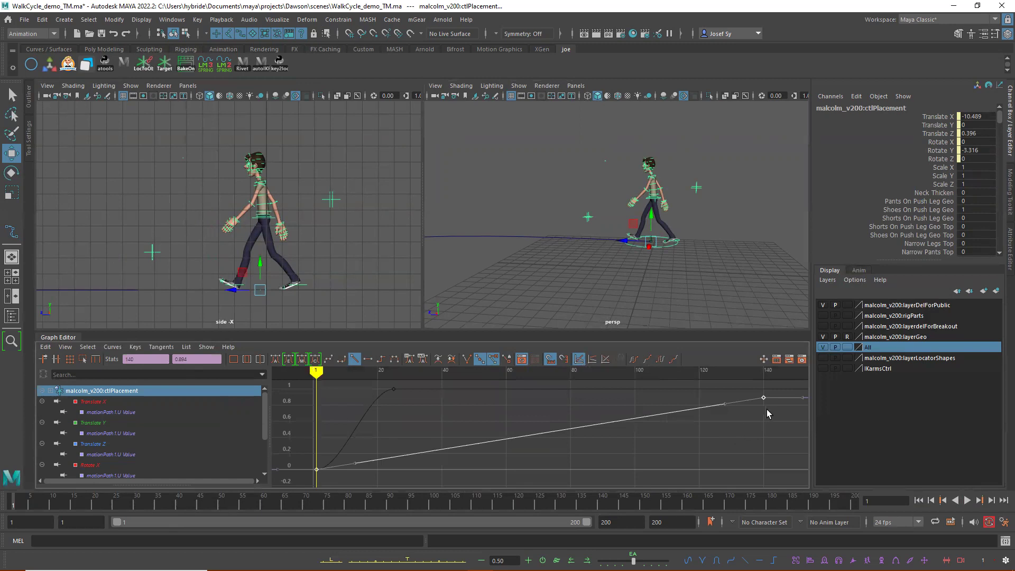
{"action": "left_click_drag", "start_coordinate": [763, 398], "coordinate": [777, 406]}
{"action": "key", "text": "ctrl+z"}
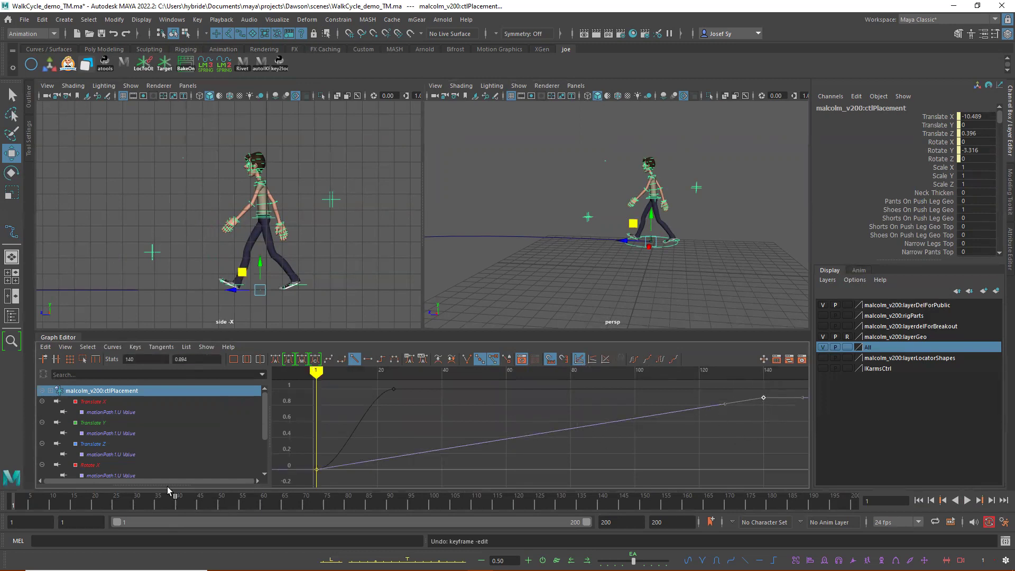
{"action": "left_click", "coordinate": [15, 506]}
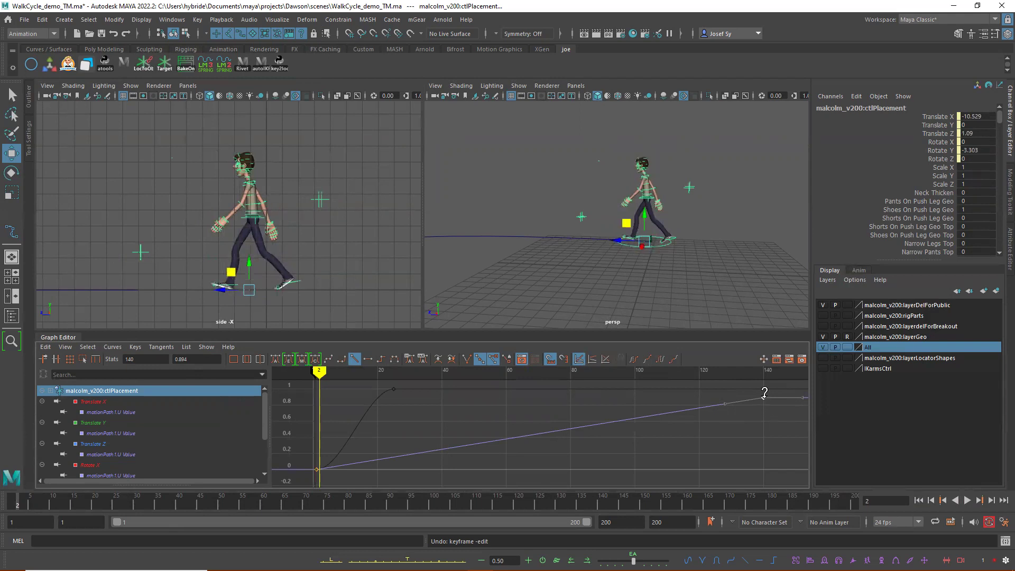
{"action": "middle_click_drag", "start_coordinate": [764, 402], "coordinate": [766, 431], "text": "shift"}
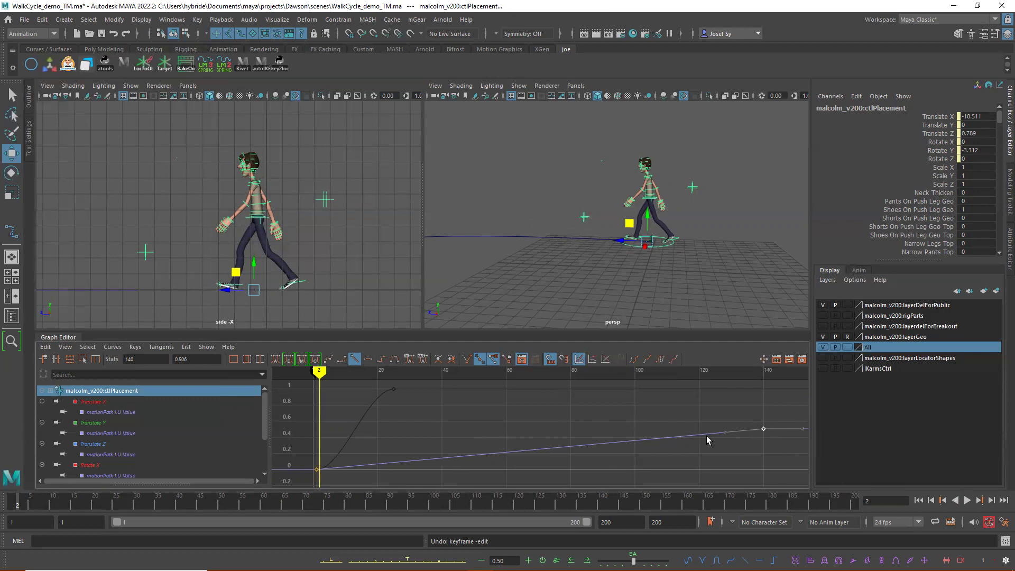
{"action": "left_click_drag", "start_coordinate": [43, 502], "coordinate": [6, 512]}
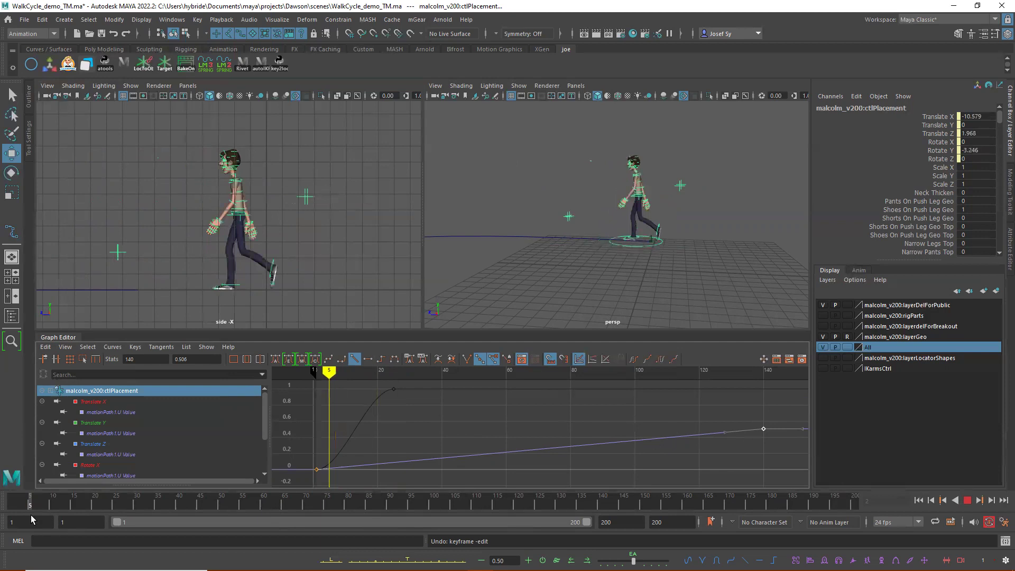
{"action": "key", "text": "Escape"}
Refine the U Value key at frame 140 to 0.46 and then 0.44, playing back the walk to check for foot sliding.
{"action": "middle_click_drag", "start_coordinate": [762, 425], "coordinate": [762, 435]}
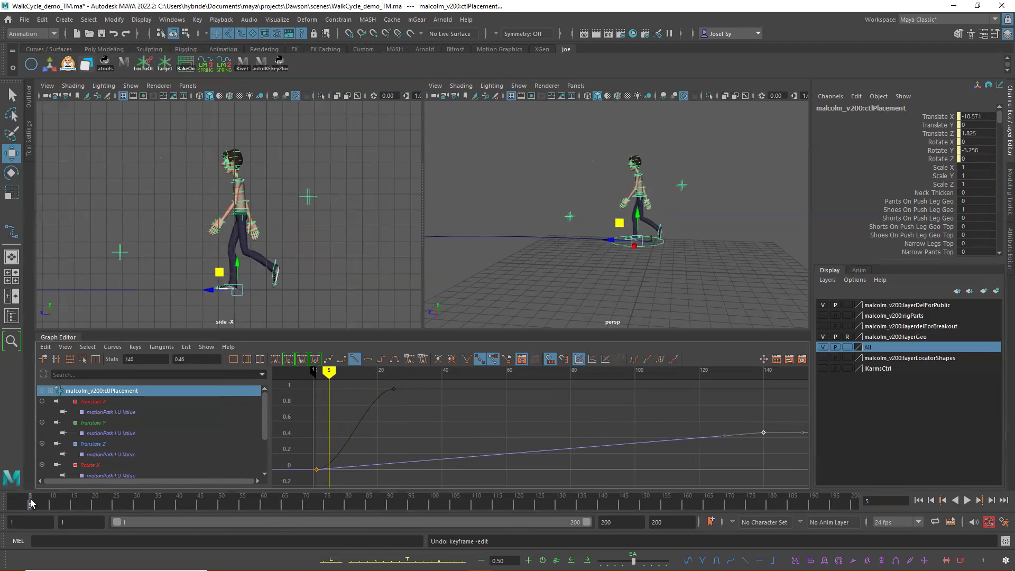
{"action": "key", "text": "alt+v"}
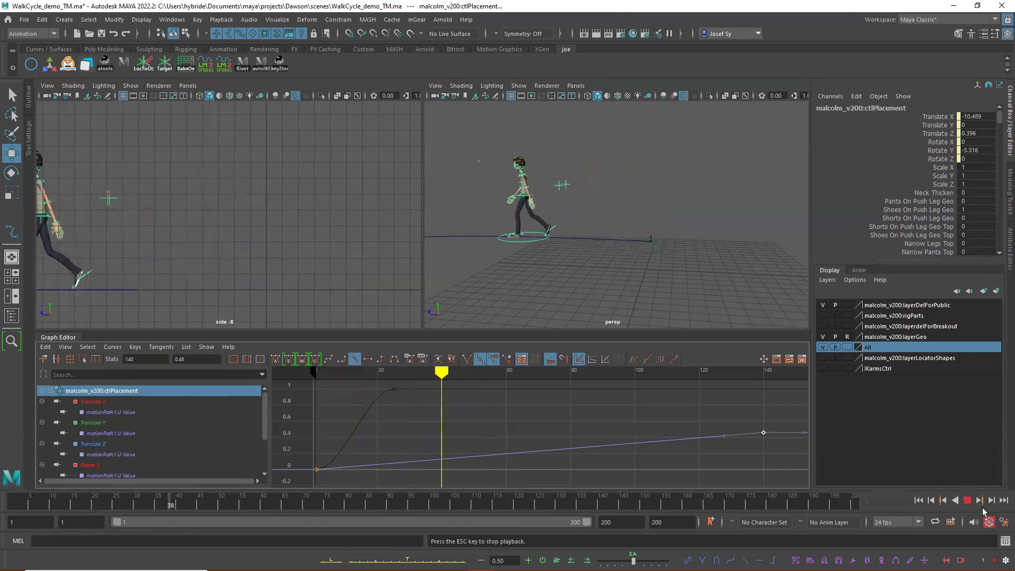
{"action": "key", "text": "Escape"}
{"action": "middle_click_drag", "start_coordinate": [762, 432], "coordinate": [762, 435]}
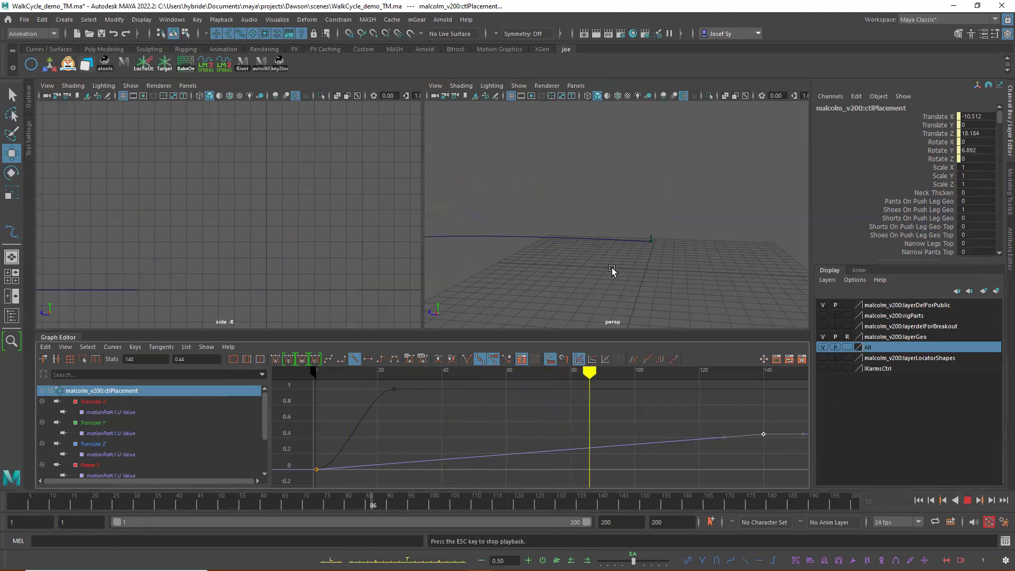
{"action": "left_click", "coordinate": [37, 497]}
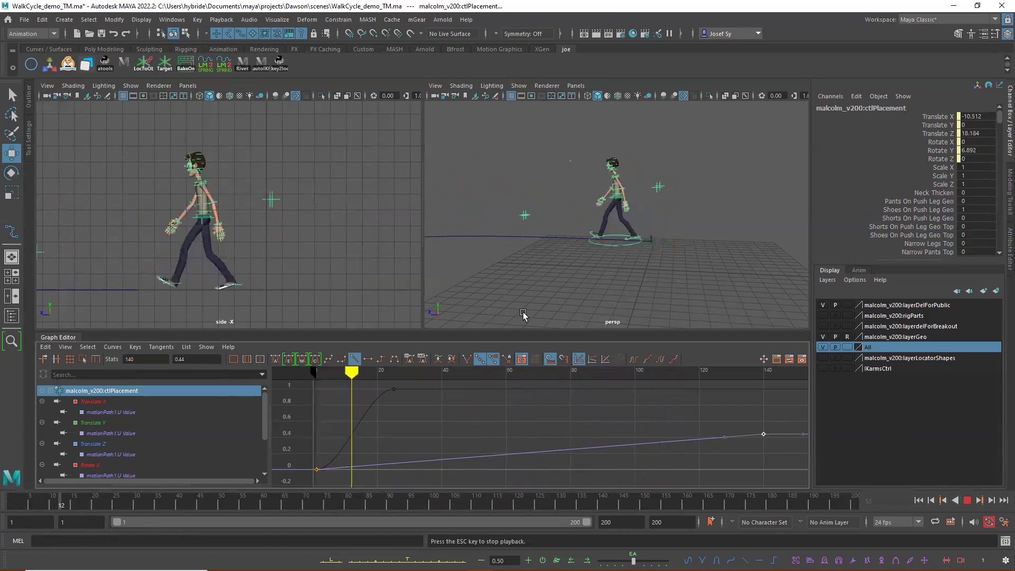
Play back the walk in a wider perspective view and examine how the character follows the curve.
{"action": "key", "text": "bracketleft"}
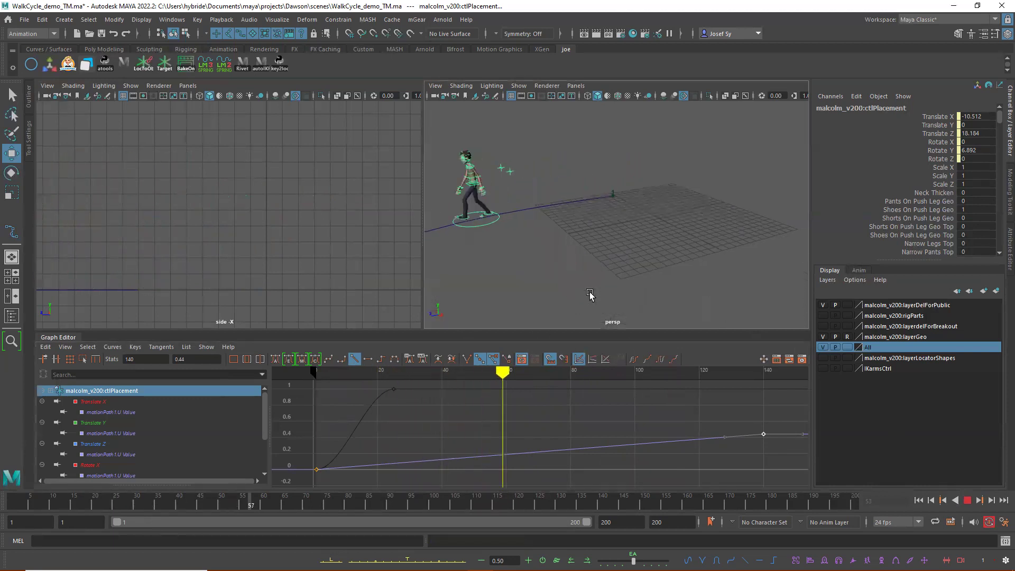
{"action": "middle_click_drag", "start_coordinate": [655, 221], "coordinate": [844, 241], "text": "alt"}
{"action": "left_click", "coordinate": [741, 238]}
{"action": "scroll", "coordinate": [734, 258], "scroll_direction": "down", "scroll_amount": 4}
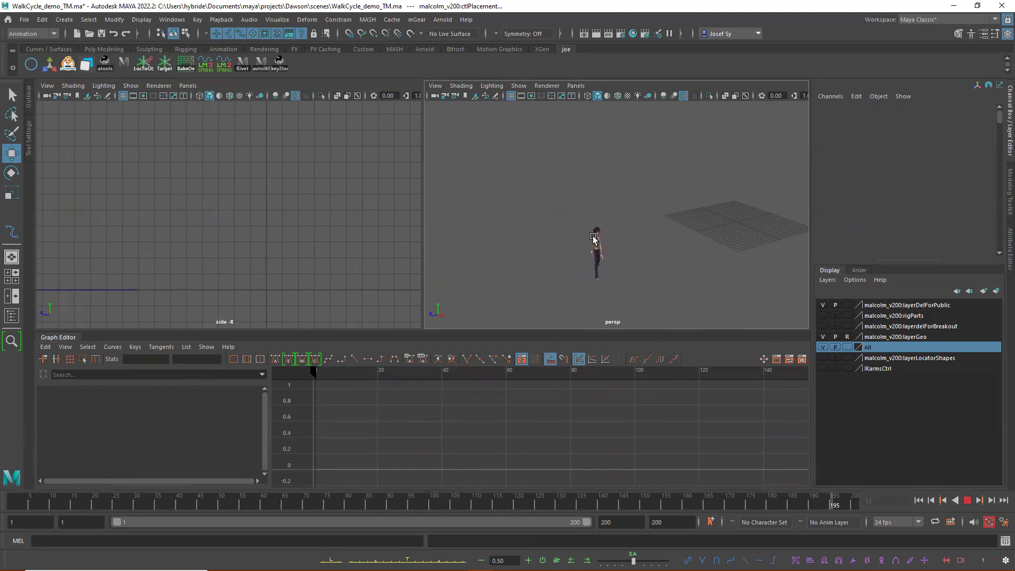
{"action": "left_click", "coordinate": [968, 500]}
{"action": "left_click", "coordinate": [527, 238]}
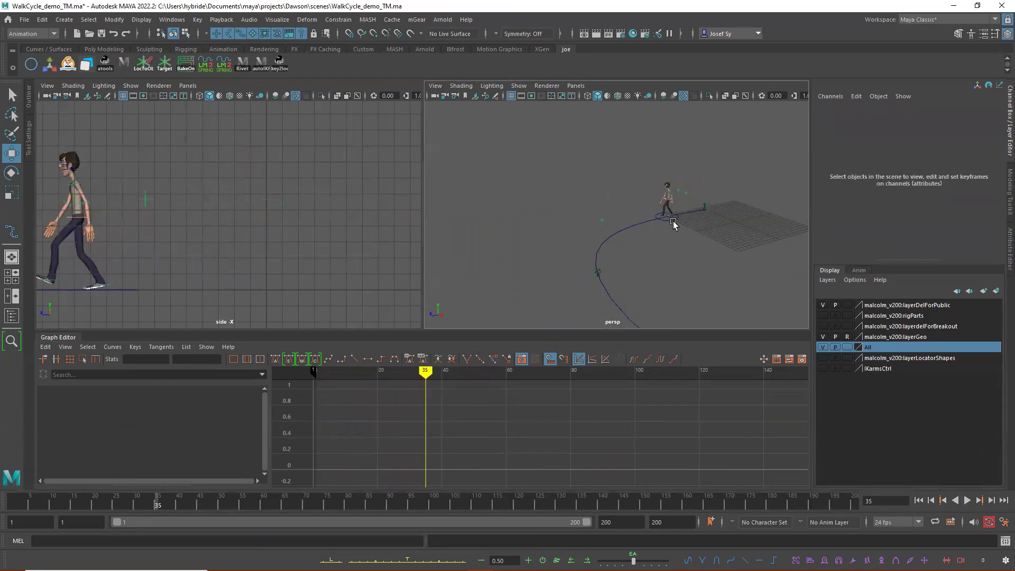
Select ctlPlacement's U Value key at frame 140 and set the curve's post-infinity to Cycle with Offset, checking it in playback.
{"action": "left_click", "coordinate": [673, 223]}
{"action": "key", "text": "f"}
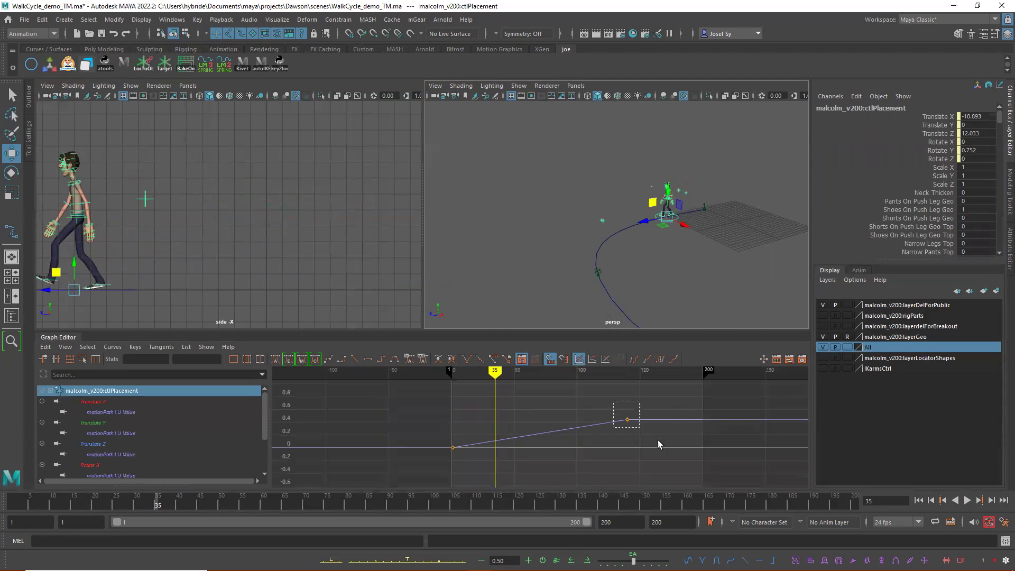
{"action": "left_click_drag", "start_coordinate": [657, 440], "coordinate": [652, 421]}
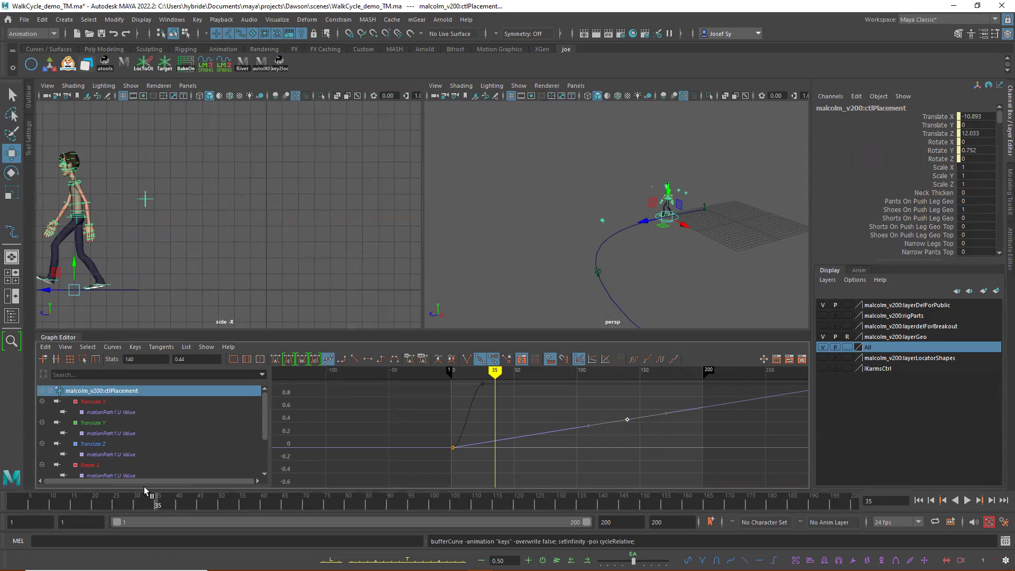
{"action": "key", "text": "alt+v"}
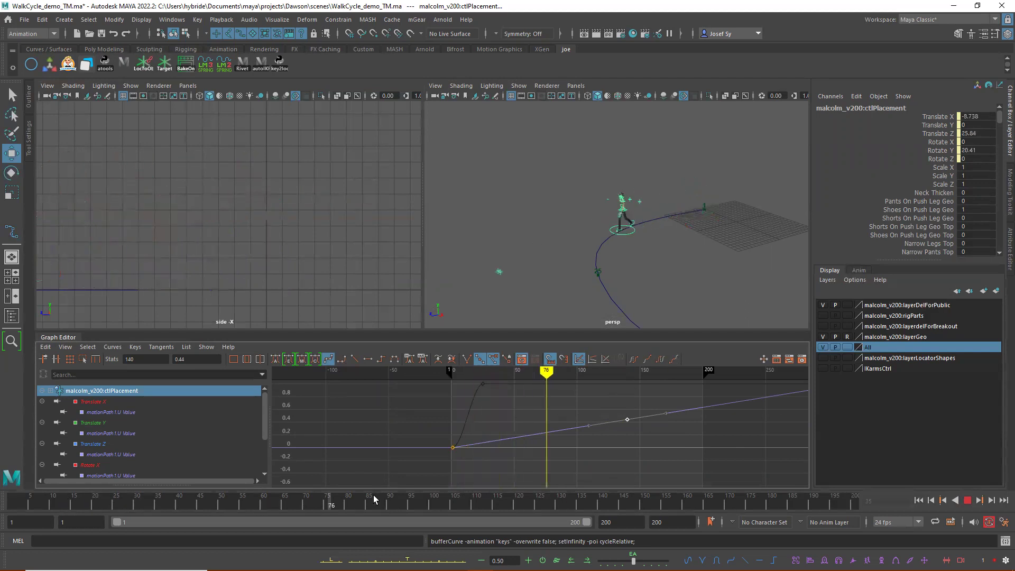
{"action": "key", "text": "alt+v"}
Play the walk from the start and examine the character's travel along the whole curve from wide and close perspective views.
{"action": "scroll", "coordinate": [659, 272], "scroll_direction": "down", "scroll_amount": 5}
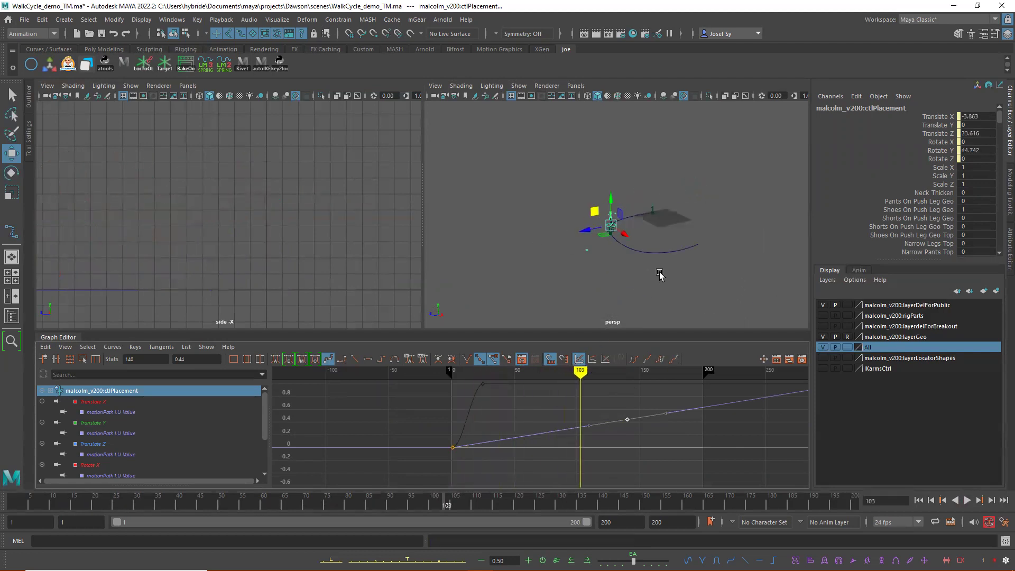
{"action": "left_click", "coordinate": [41, 499]}
{"action": "key", "text": "alt+v"}
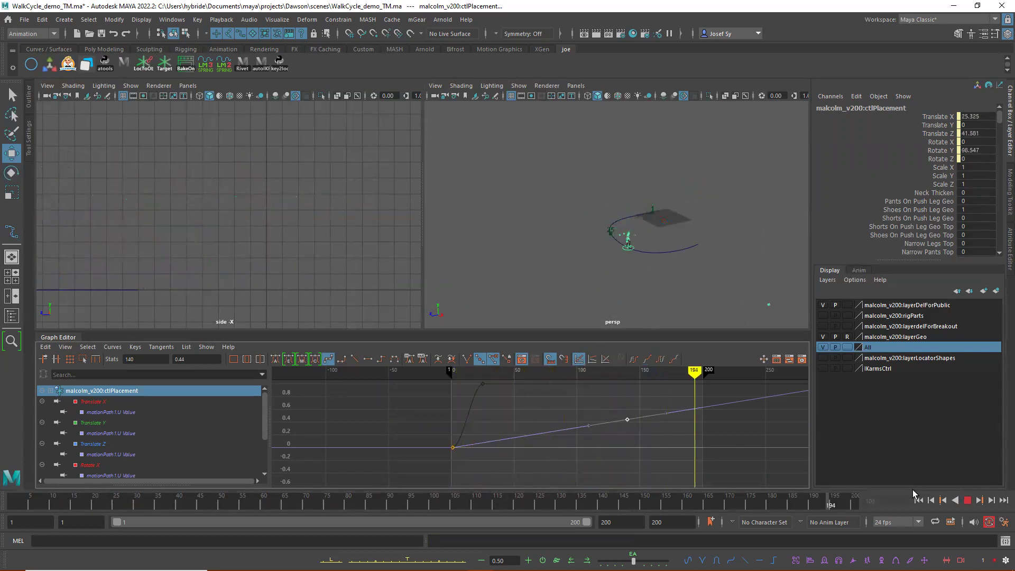
{"action": "left_click_drag", "start_coordinate": [758, 489], "coordinate": [339, 490]}
{"action": "left_click", "coordinate": [12, 501]}
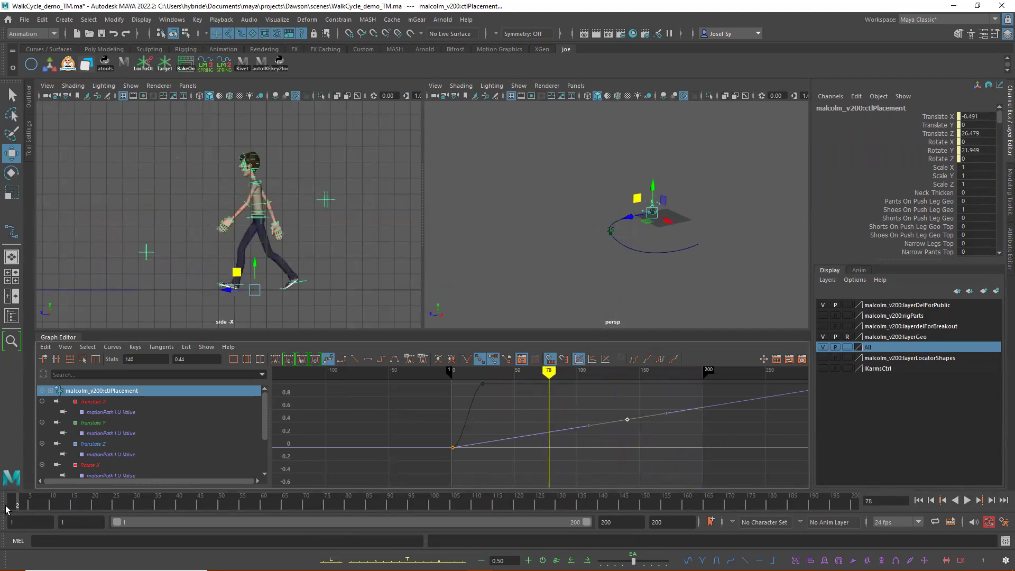
{"action": "left_click", "coordinate": [968, 500]}
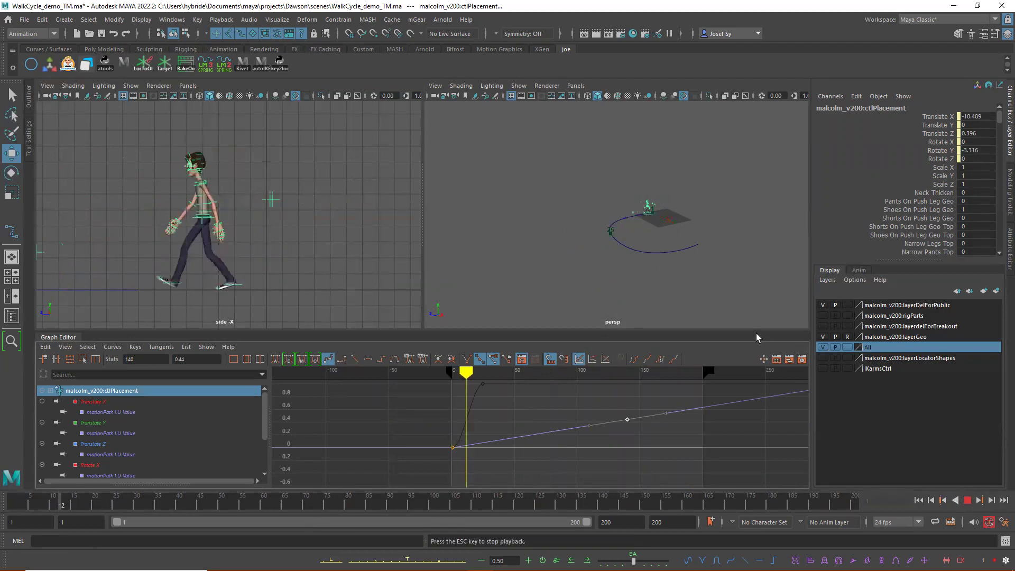
{"action": "scroll", "coordinate": [642, 268], "scroll_direction": "down", "scroll_amount": 4}
{"action": "left_click_drag", "start_coordinate": [645, 266], "coordinate": [588, 274], "text": "alt"}
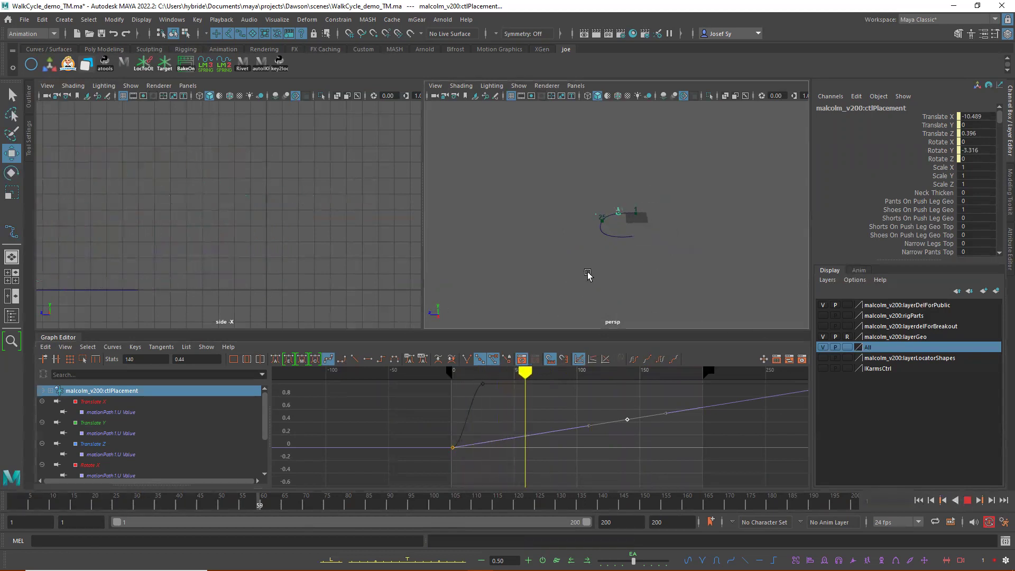
{"action": "key", "text": "f"}
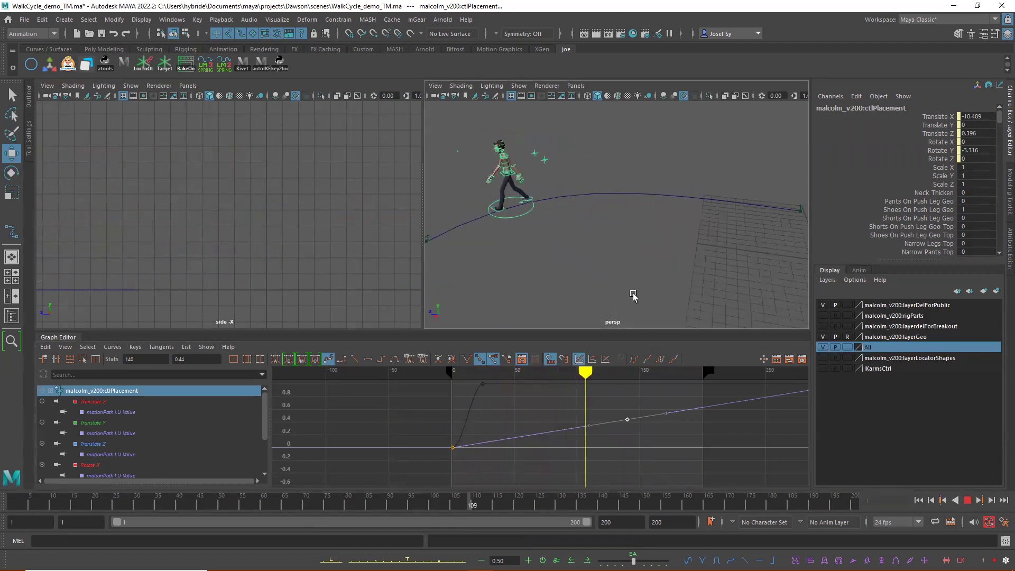
{"action": "scroll", "coordinate": [651, 270], "scroll_direction": "down", "scroll_amount": 4}
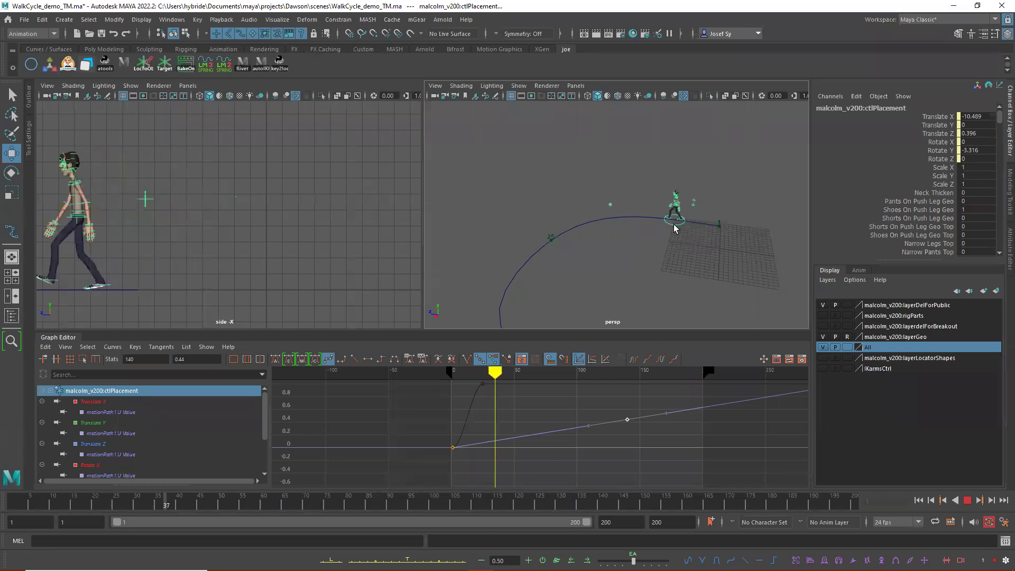
{"action": "left_click", "coordinate": [658, 234]}
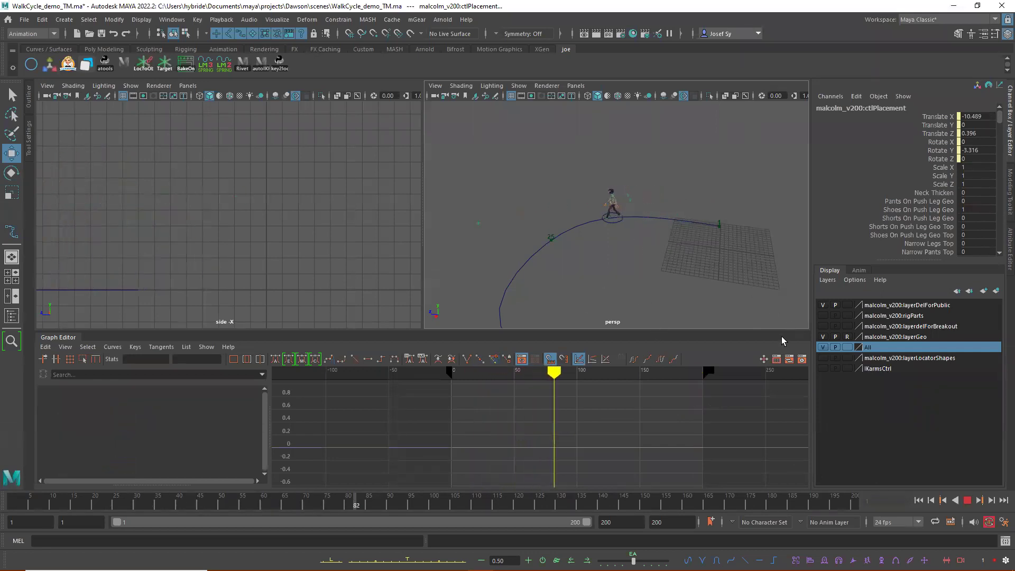